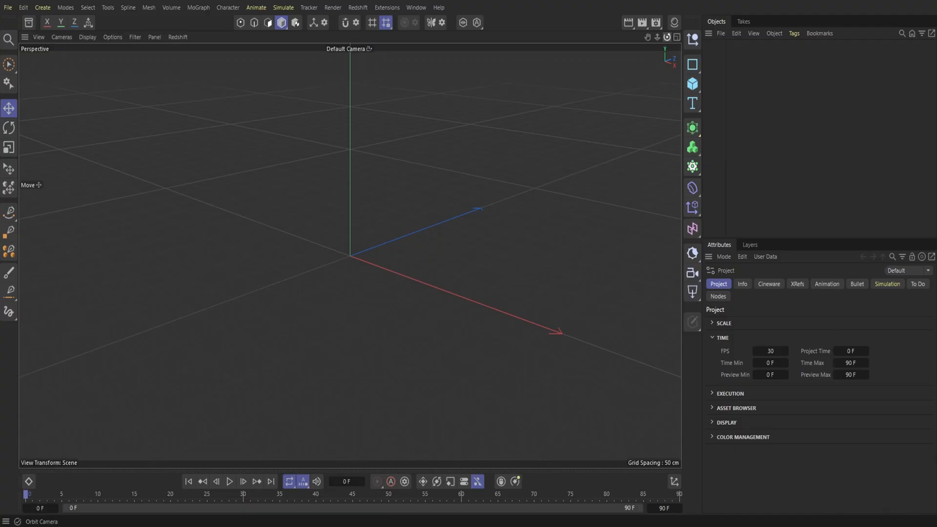
Step: Add a Redshift camera to the scene from a straight, near ground-level front view
left_click_drag(667, 37, 714, 20)
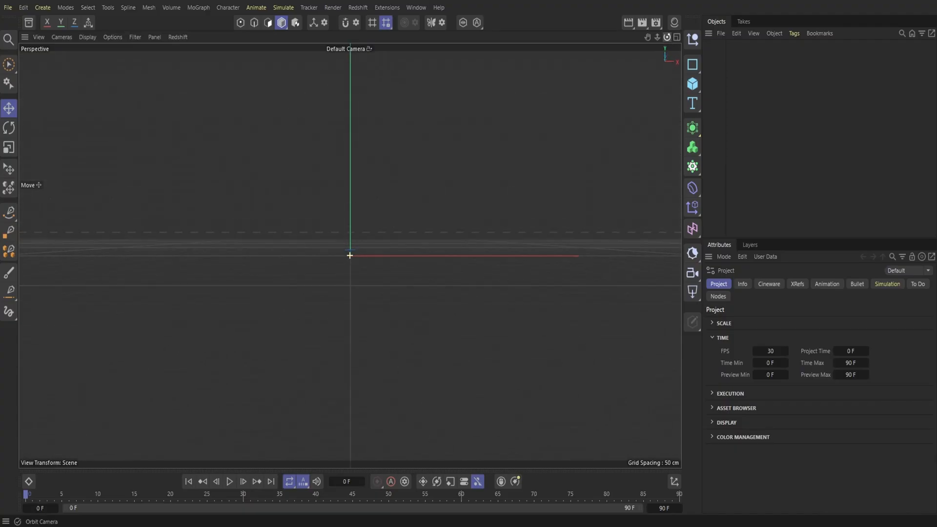
left_click_drag(658, 38, 656, 233)
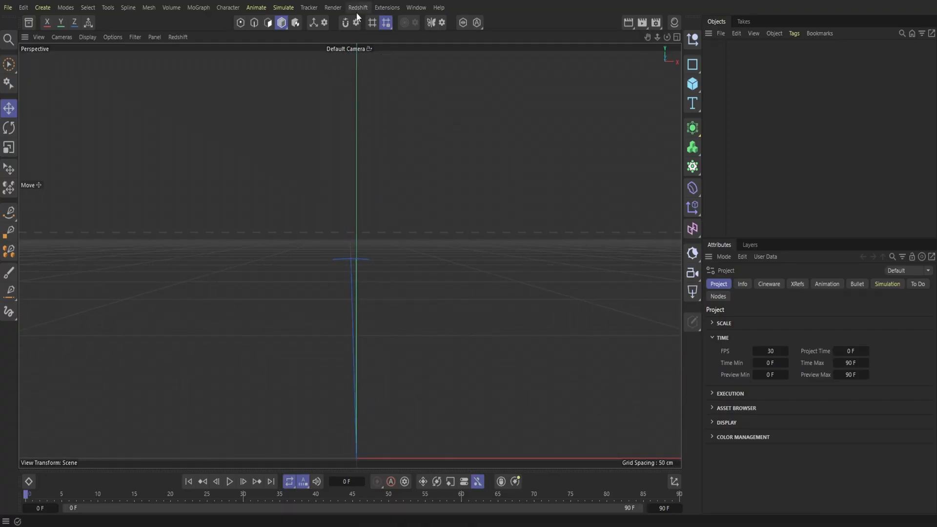
left_click(357, 9)
mouse_move(385, 51)
left_click(452, 58)
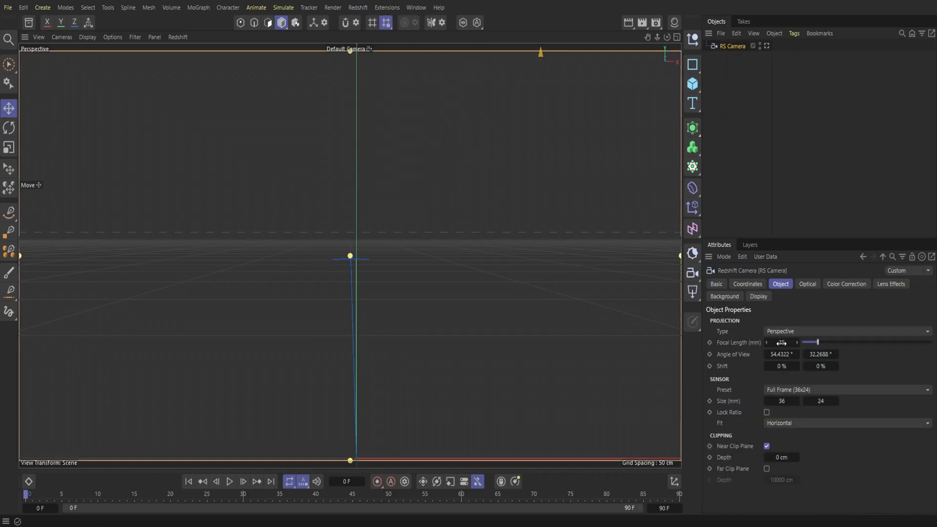
Step: Set the render output size to the Square (2K) screen preset
left_click(656, 22)
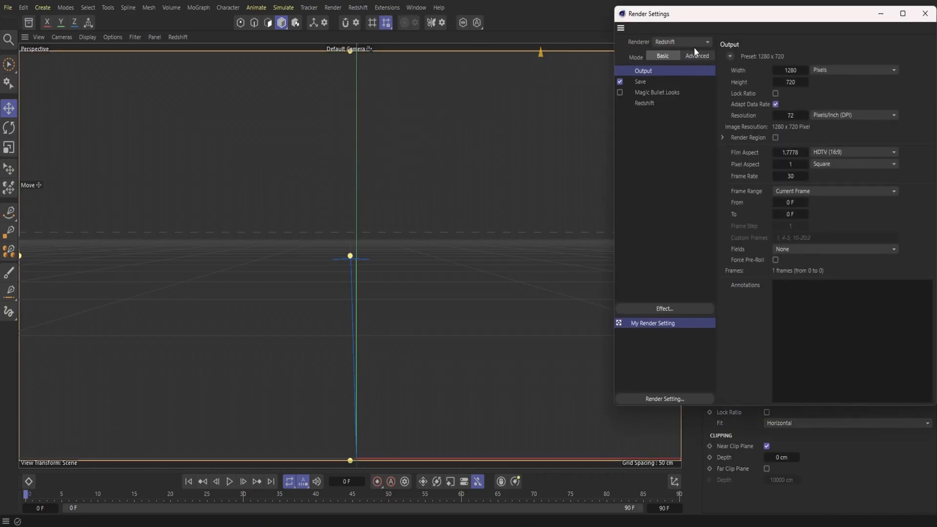
left_click(730, 56)
mouse_move(766, 111)
left_click(818, 218)
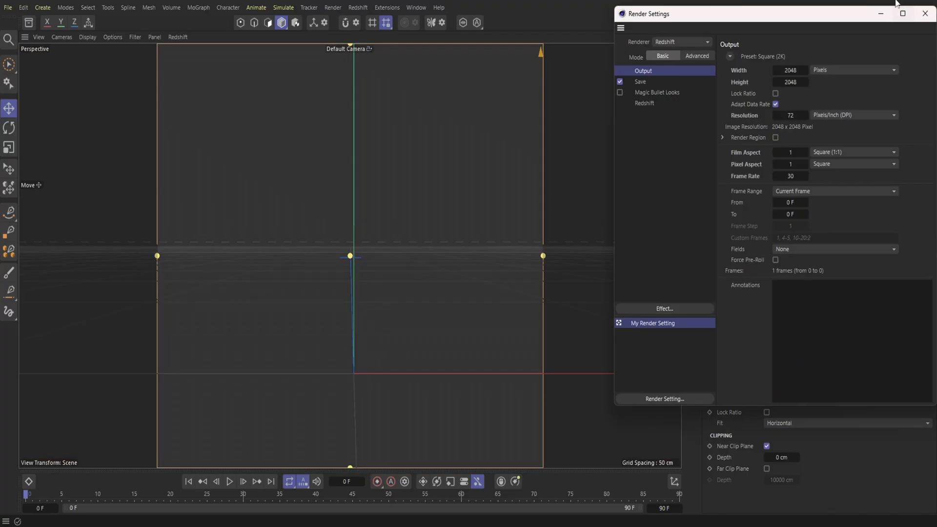
left_click(924, 13)
Step: Look through the RS Camera and reframe its view of the scene
left_click(349, 51)
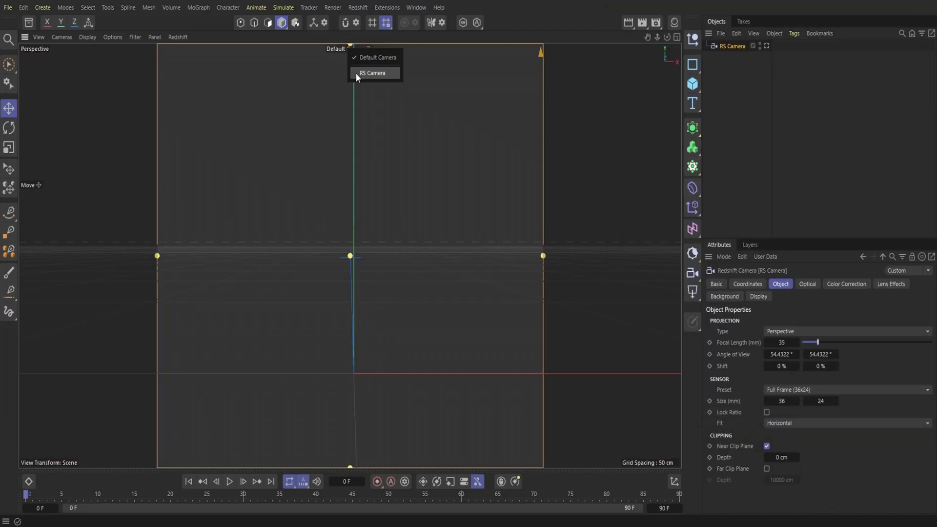
left_click(355, 72)
left_click_drag(647, 38, 645, 133)
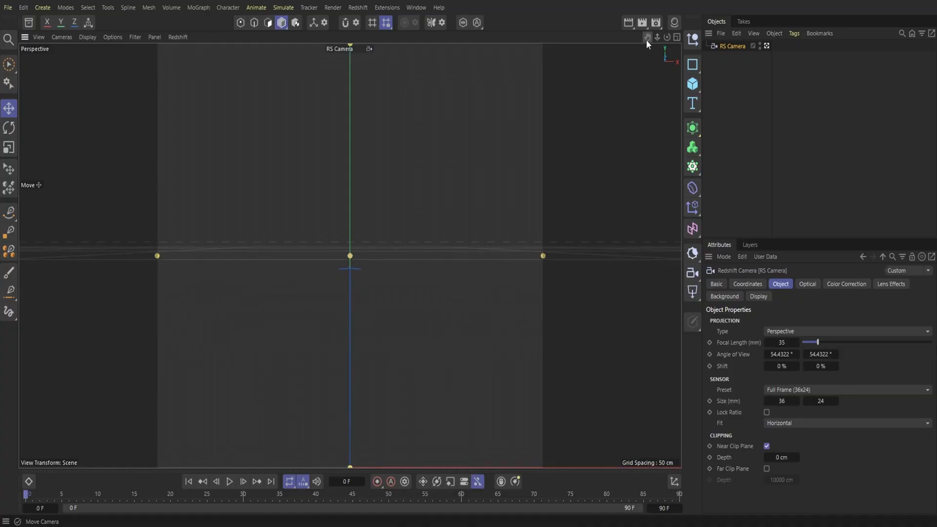
Step: Add a cube and flatten it into a slab about 9.5 cm high
left_click(693, 85)
left_click(727, 111)
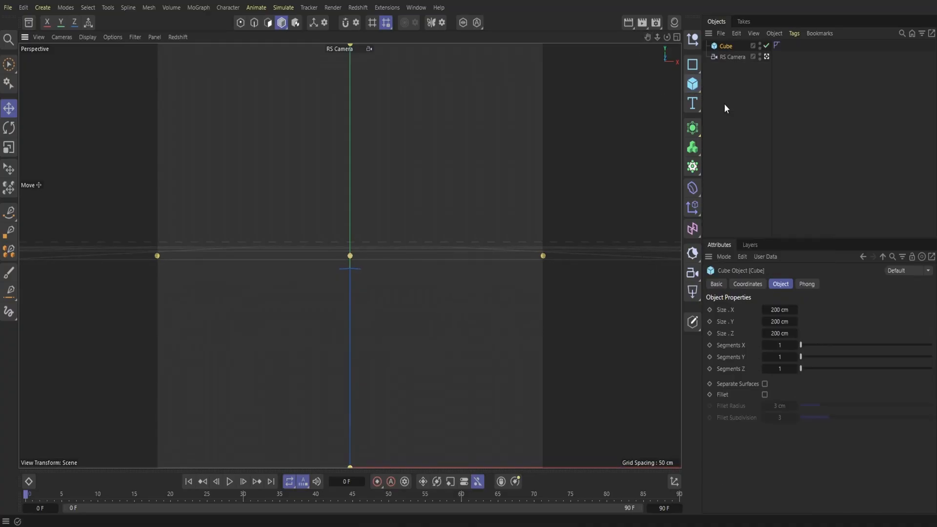
left_click(369, 49)
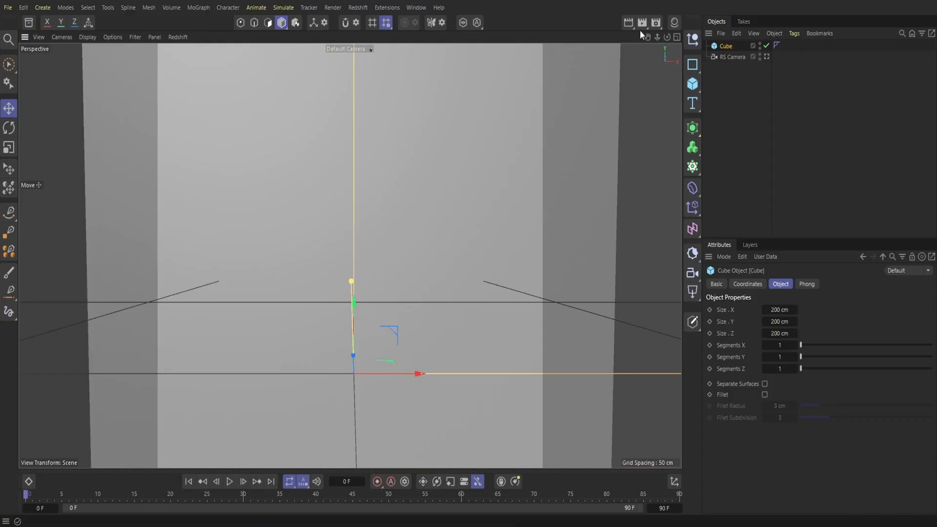
left_click_drag(657, 37, 648, 146)
left_click_drag(352, 317, 350, 376)
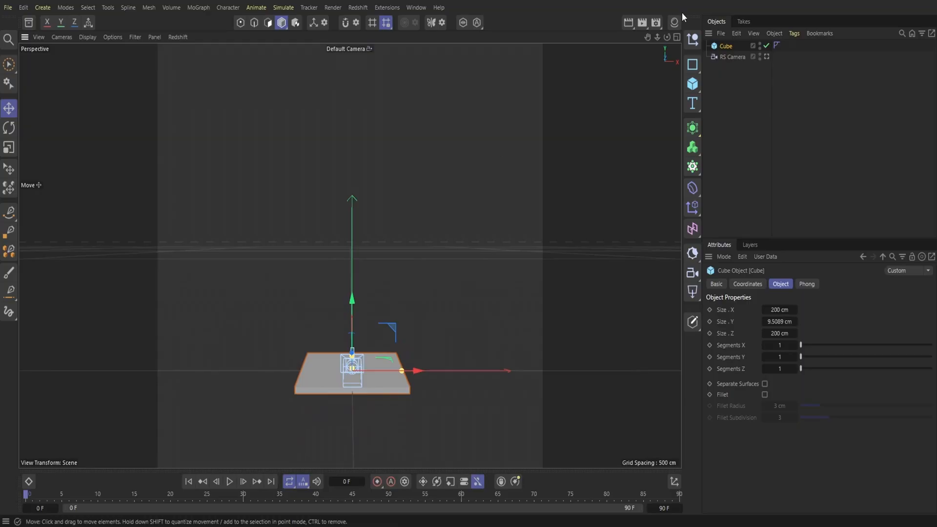
Step: Change the render output size to the 2560 x 1600 screen preset
left_click(654, 21)
left_click(730, 55)
mouse_move(753, 67)
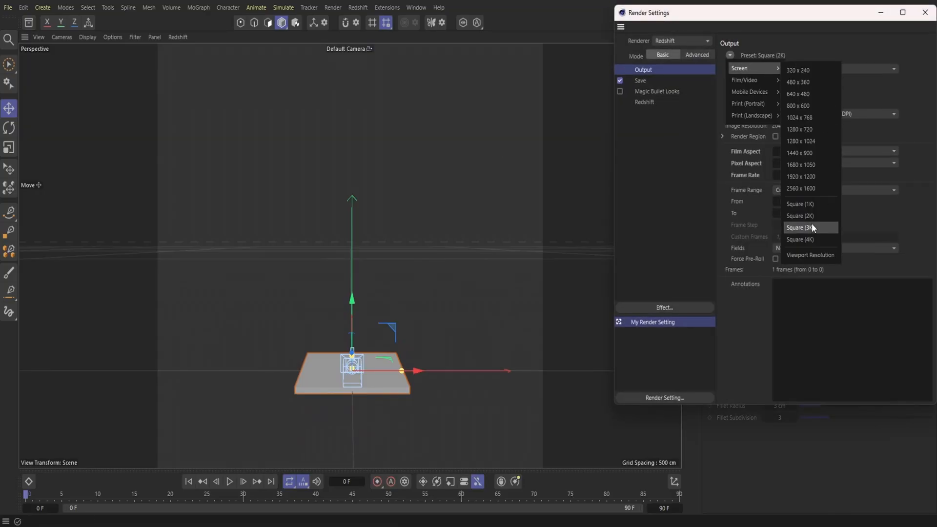
left_click(811, 191)
left_click(924, 12)
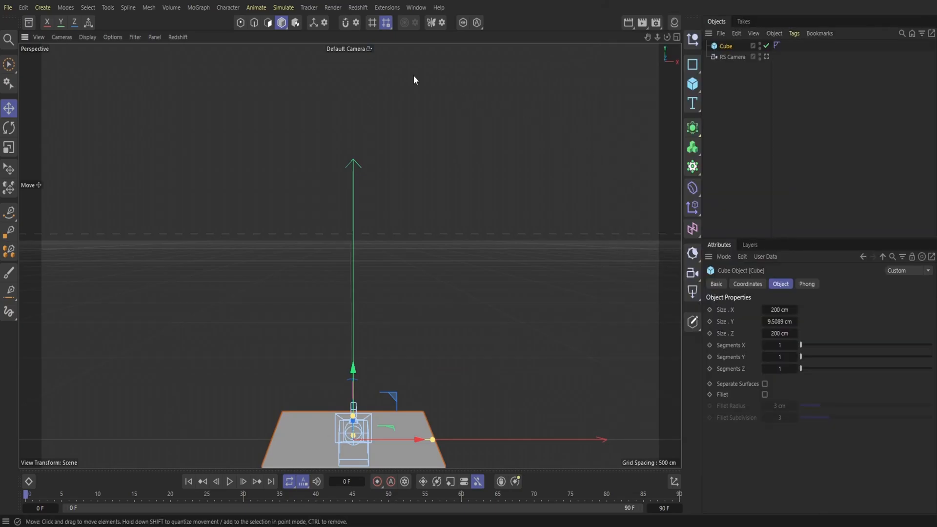
Step: Show the Redshift RenderView and preview the scene through the RS Camera
left_click(357, 7)
left_click(383, 92)
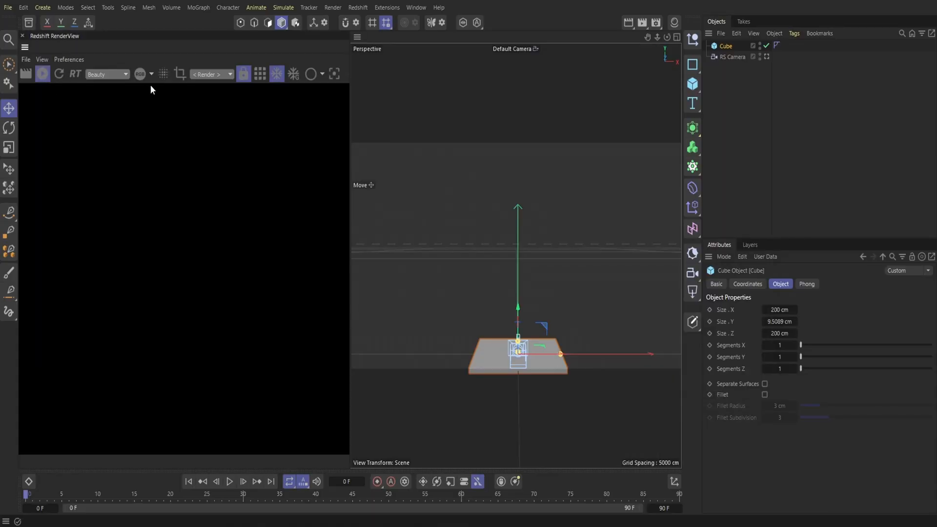
left_click(210, 74)
left_click(220, 110)
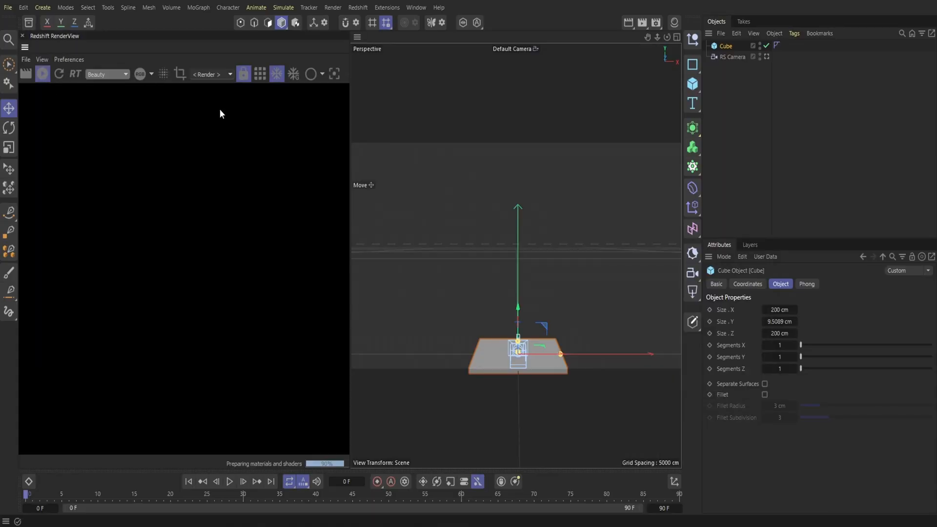
Step: Add a Redshift dome light hidden in the viewport and lower its intensity to about 0.19
left_click(364, 7)
mouse_move(381, 35)
left_click(453, 93)
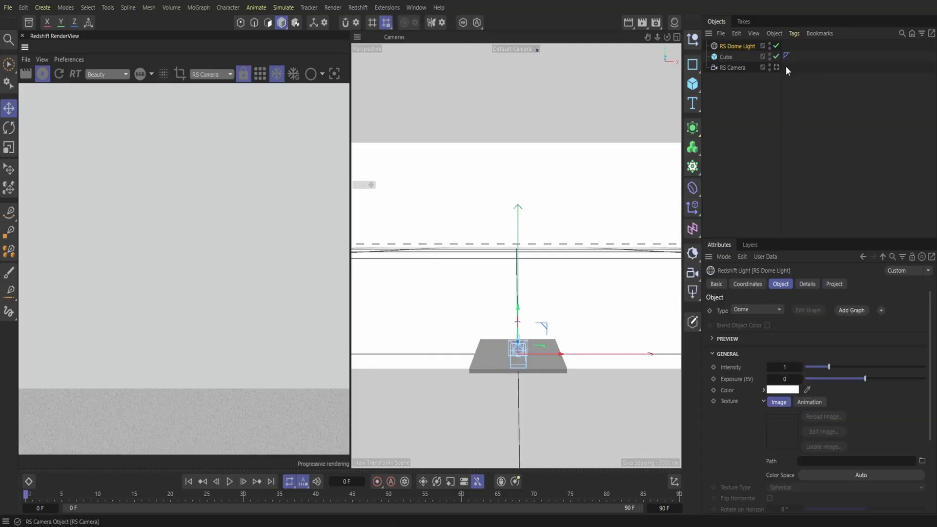
left_click(769, 43)
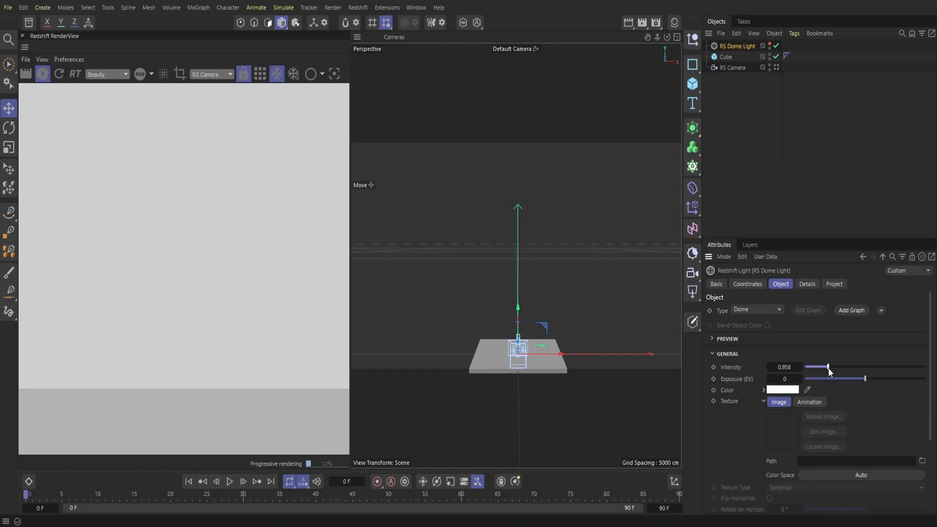
left_click_drag(828, 367, 810, 370)
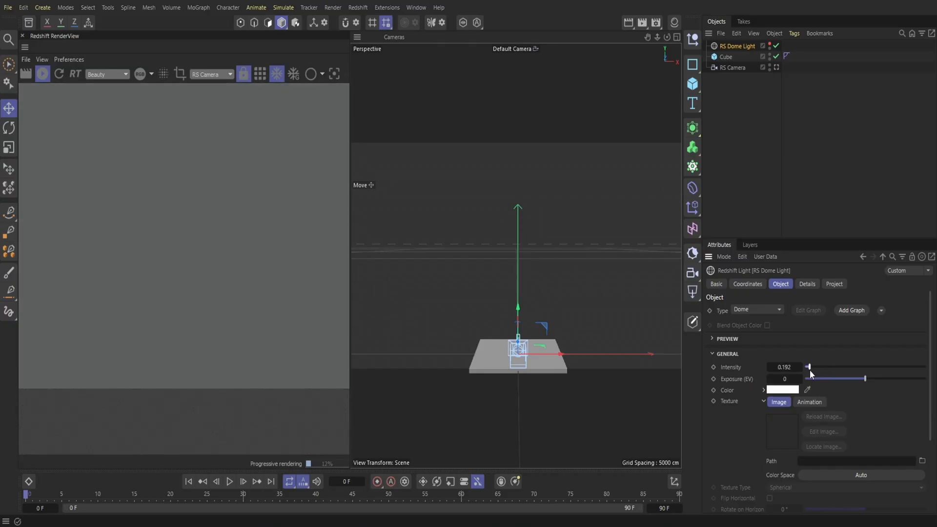
Step: Look through the RS Camera and set the render output size to the Square (2K) screen preset
left_click(521, 48)
left_click(535, 72)
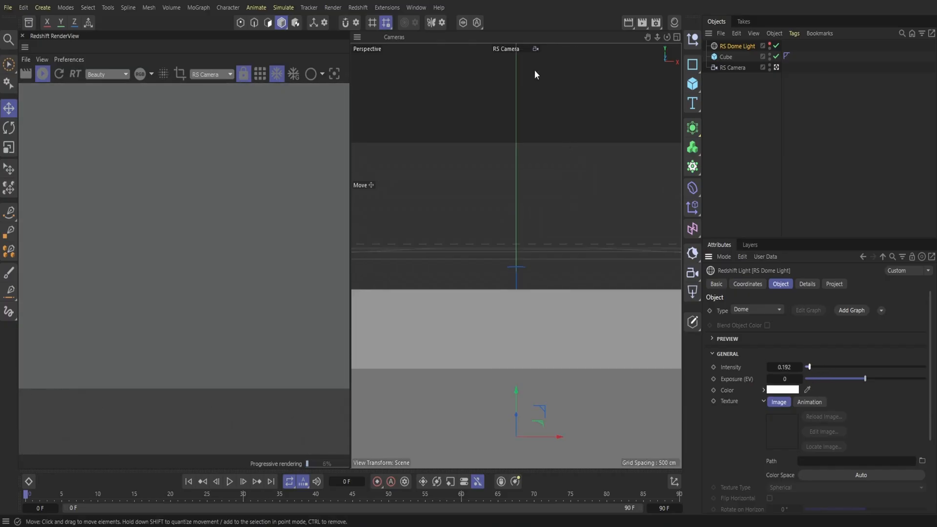
left_click(660, 25)
left_click(730, 58)
mouse_move(746, 71)
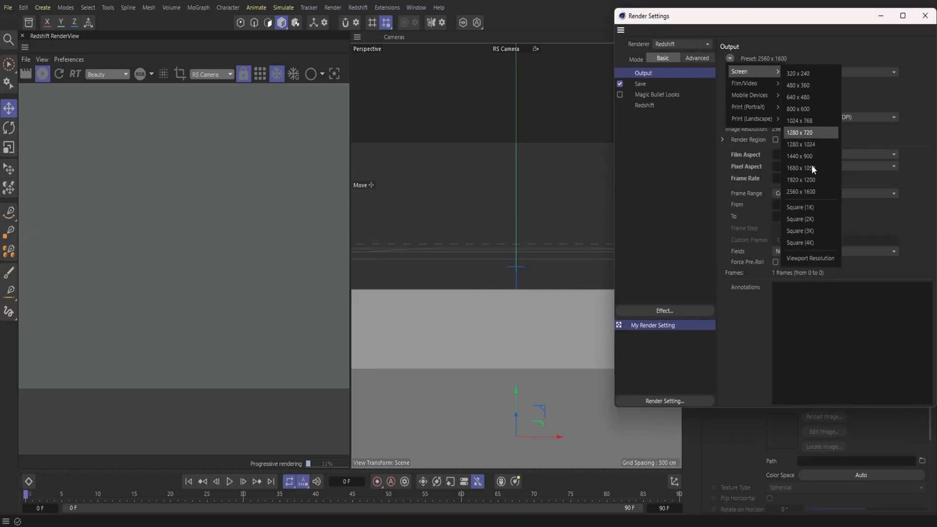
left_click(797, 221)
left_click(925, 16)
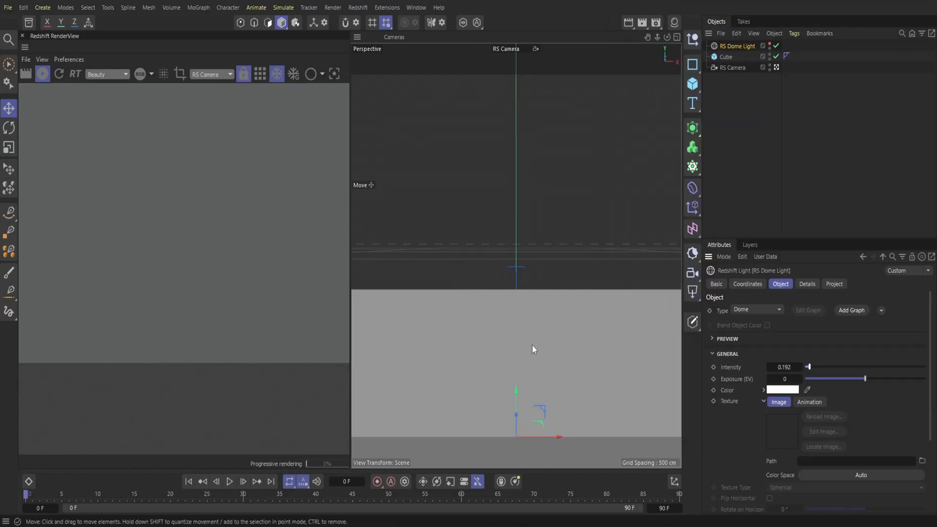
Step: Return the viewport to the default camera and scale the render preview with Fit Window
left_click(532, 345)
left_click(347, 74)
left_click(306, 93)
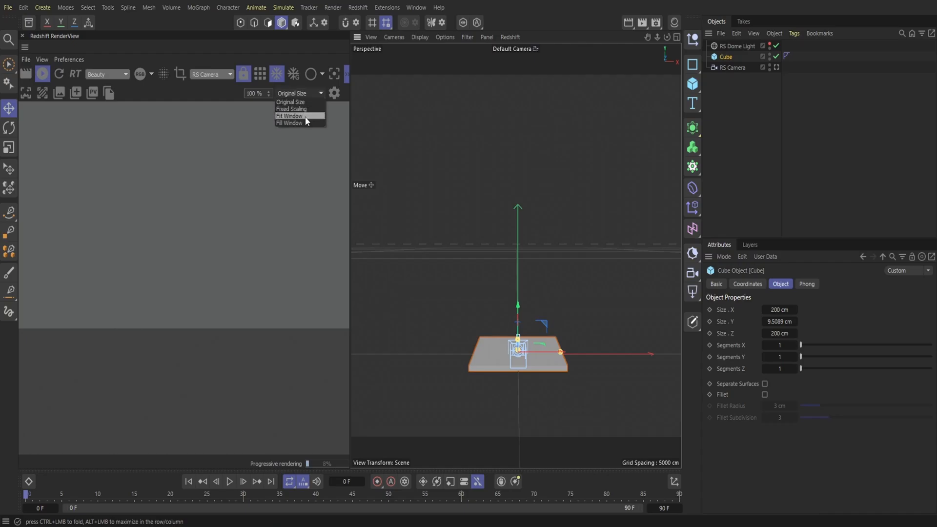
left_click(306, 116)
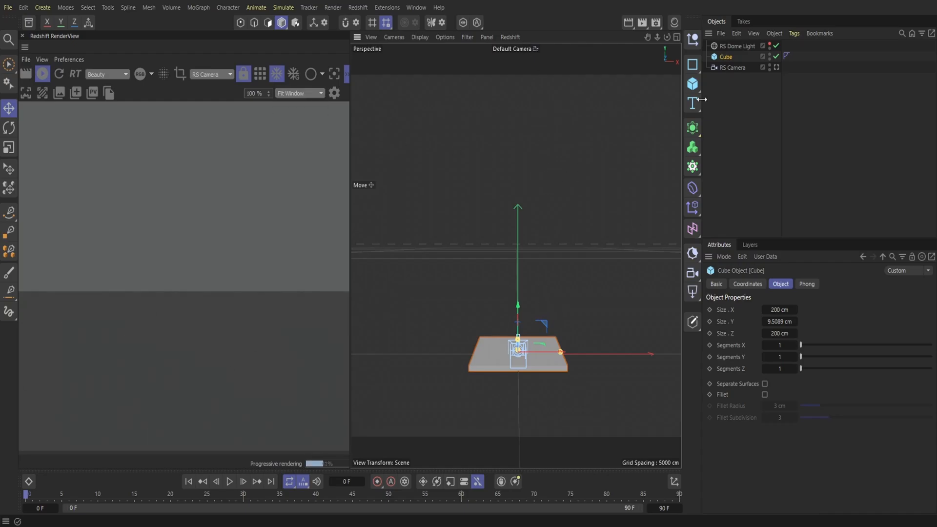
Step: Enlarge the slab to about 264 cm in X and about 434 cm in Z
left_click_drag(561, 351, 574, 352)
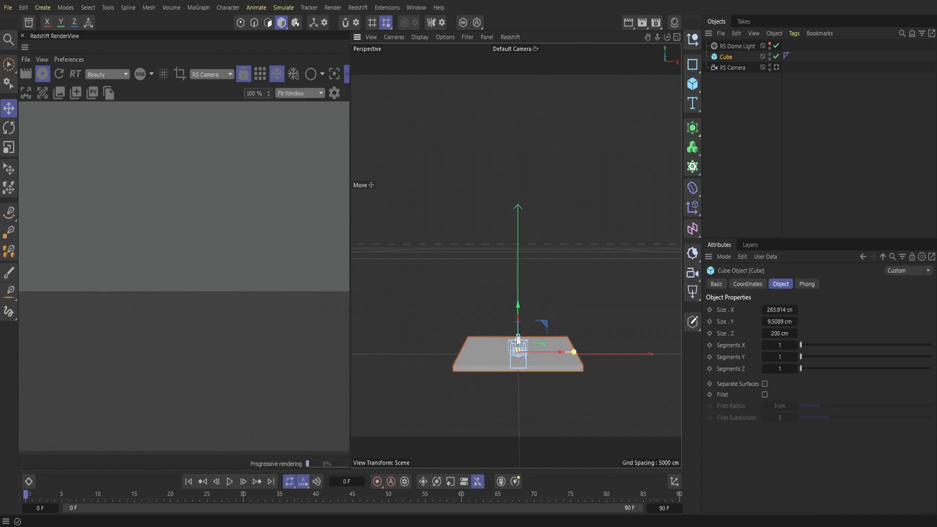
left_click_drag(517, 339, 515, 328)
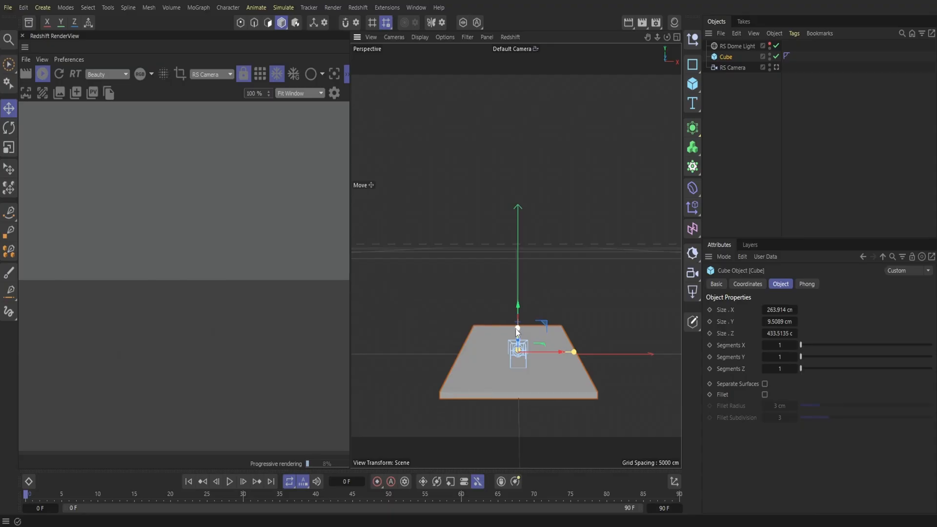
Step: Move the slab forward along Z and pull the RS Camera back along its Z axis to the slab's near edge
left_click_drag(667, 37, 629, 52)
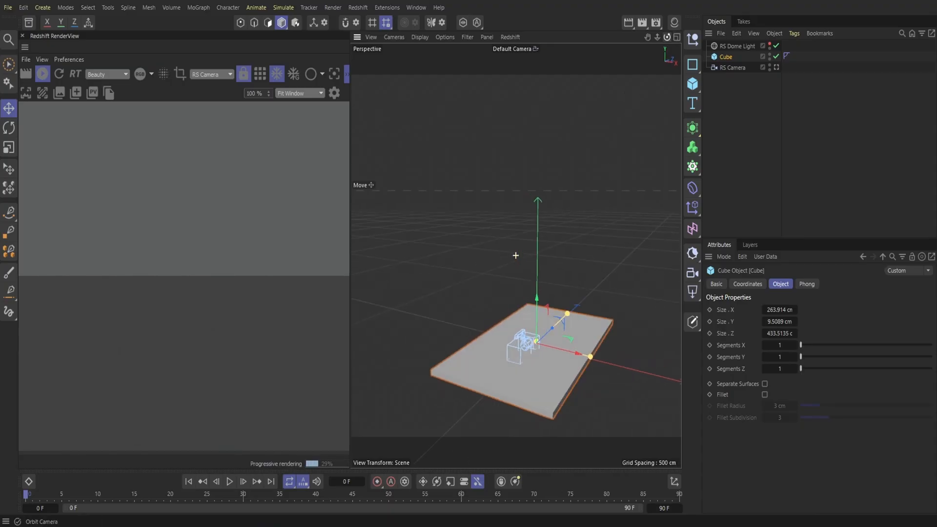
left_click_drag(555, 324, 531, 286)
left_click(733, 68)
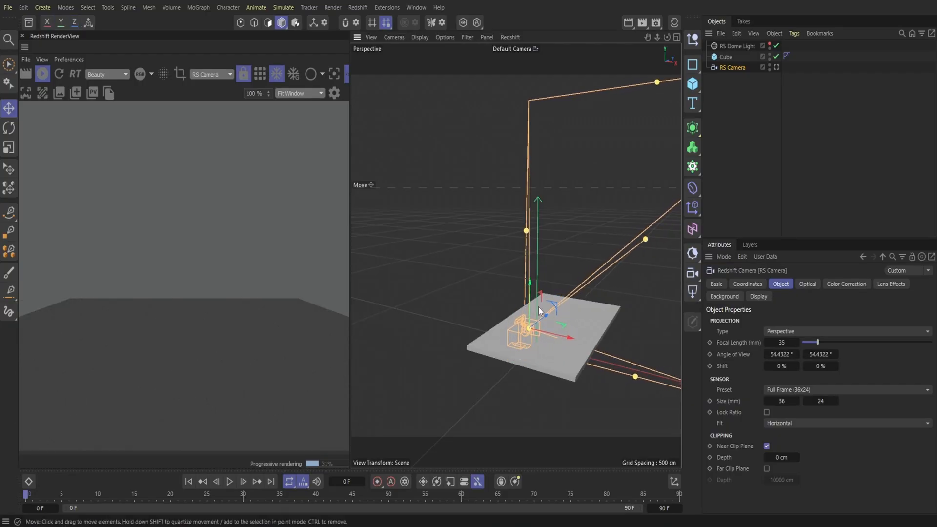
left_click_drag(543, 318, 508, 337)
Step: Set the dome light's intensity to 1
left_click(740, 46)
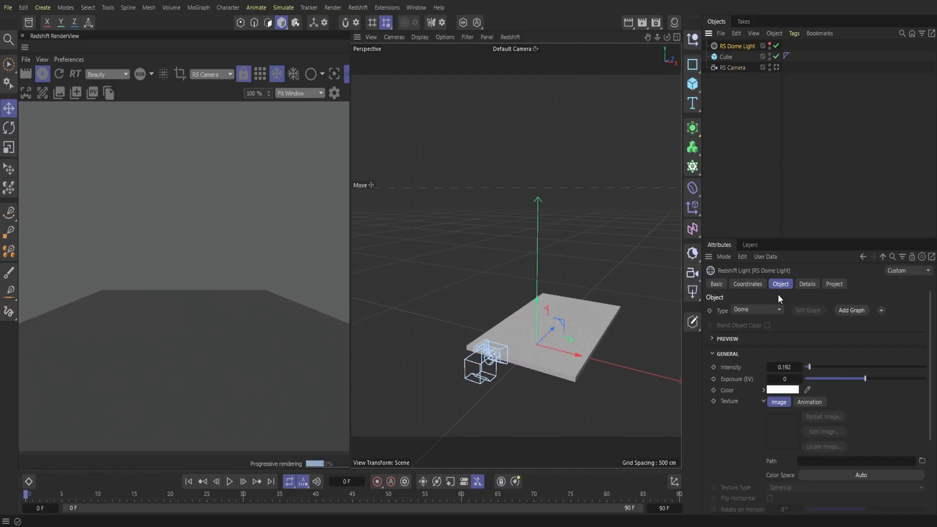
left_click(788, 368)
type("1")
key("Return")
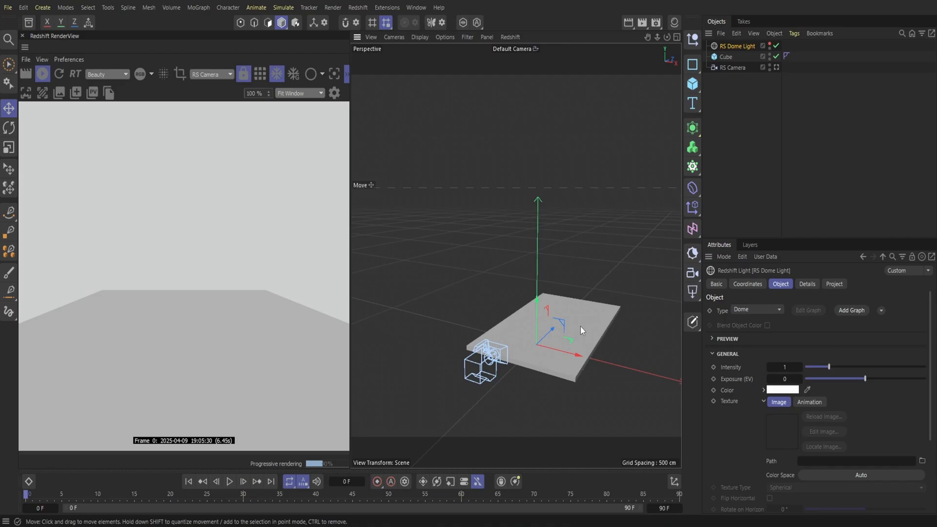
Step: Select the slab and switch the viewport display to Gouraud Shading (Lines)
left_click(580, 326)
left_click(393, 36)
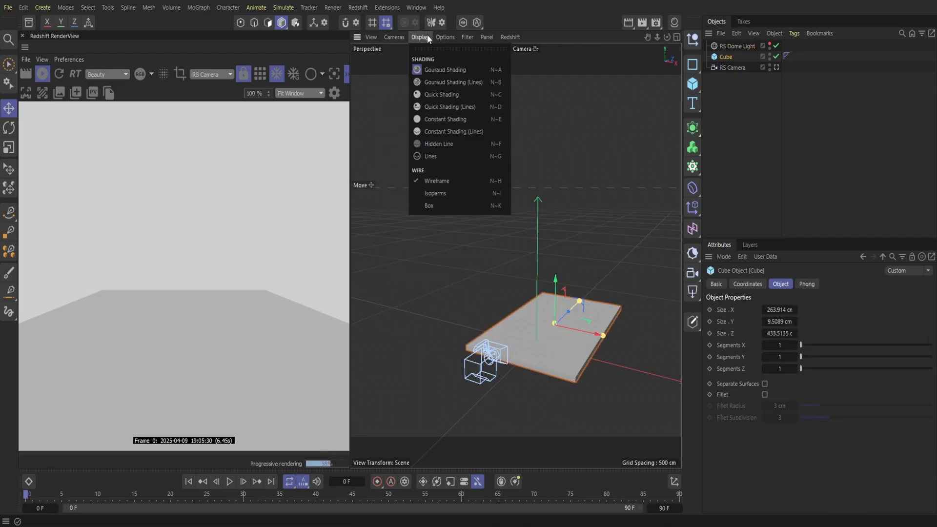
left_click(439, 82)
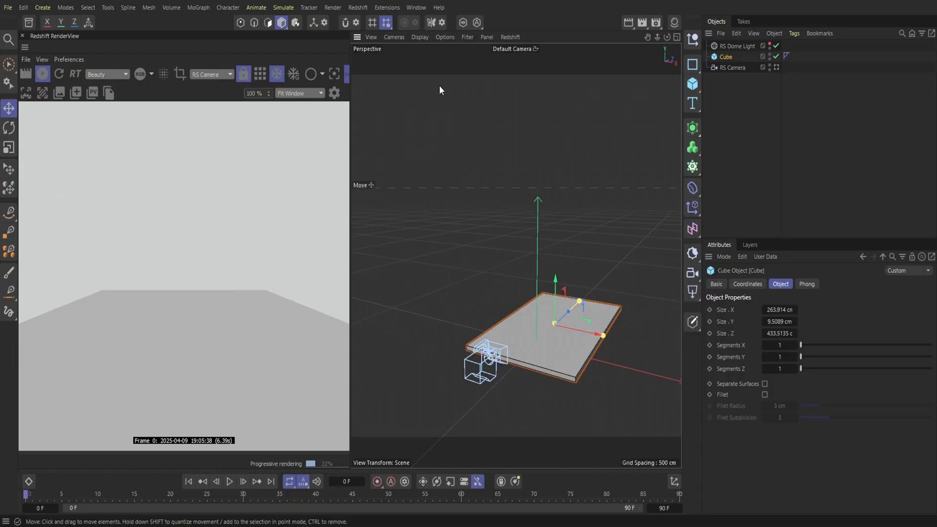
Step: Divide the slab into 5 segments each in X, Y and Z
double_click(786, 358)
type("5")
key("Return")
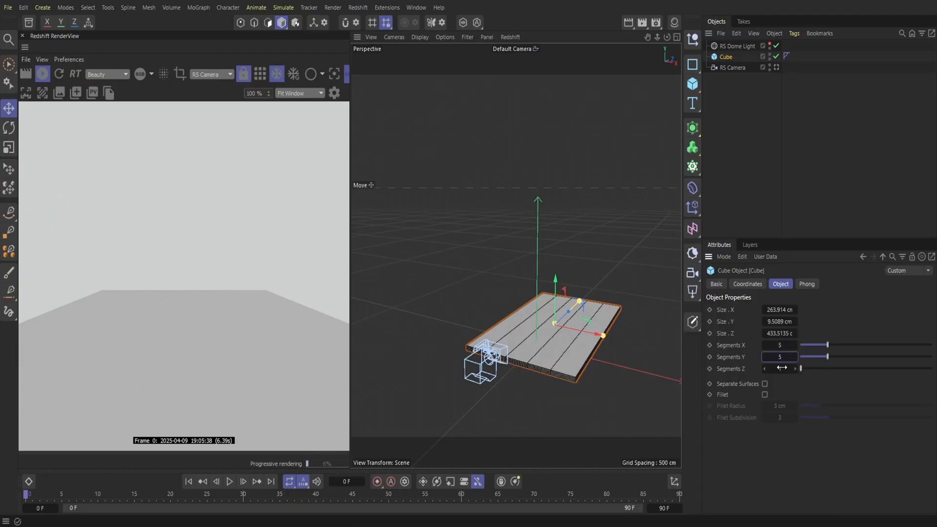
double_click(782, 369)
type("5")
key("Return")
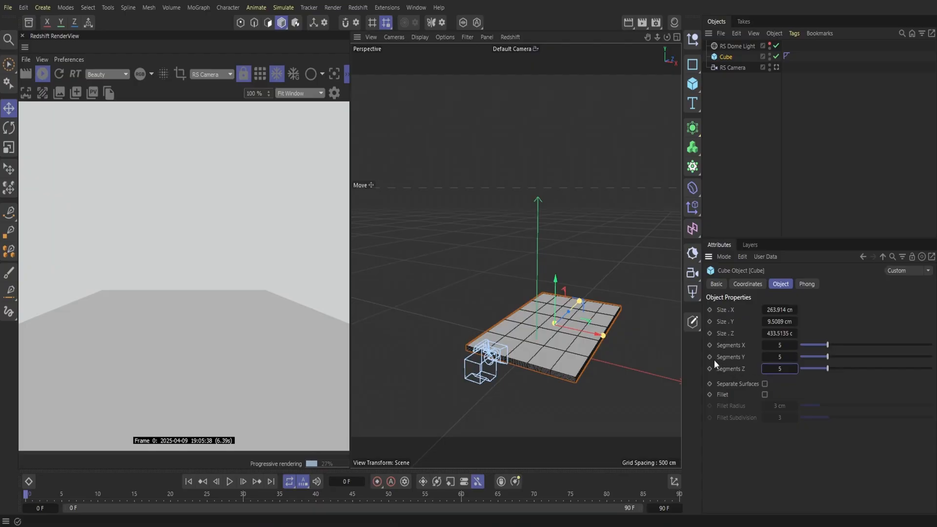
Step: Face the slab from its near end and close the Redshift RenderView so the perspective viewport fills the workspace
left_click_drag(667, 37, 644, 37)
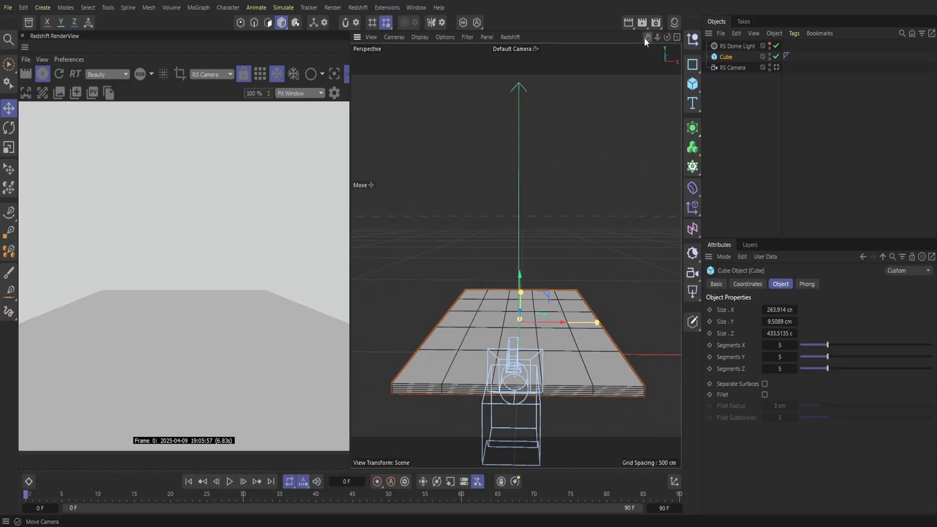
left_click(22, 36)
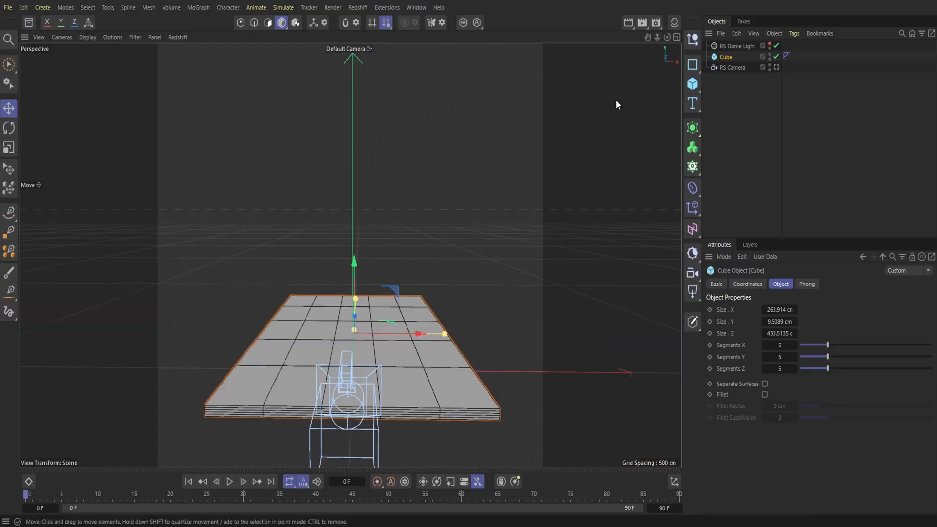
Step: Set the render output to the 2560 x 1600 screen preset
left_click(656, 22)
left_click(730, 57)
mouse_move(751, 69)
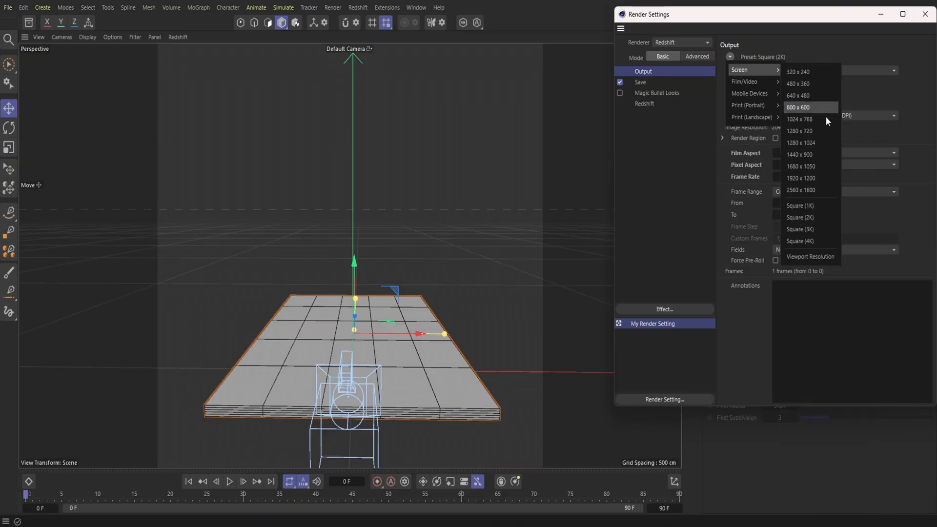
left_click(806, 190)
left_click(932, 17)
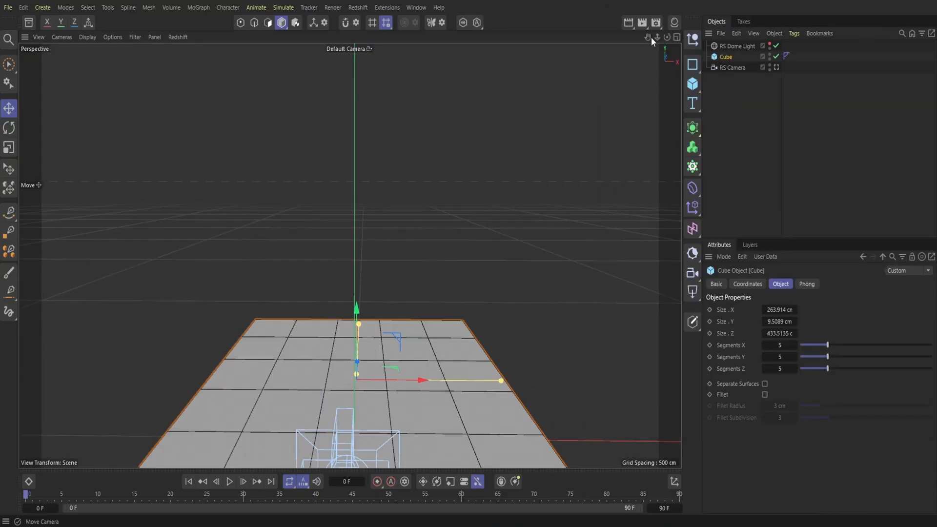
Step: Duplicate the floor slab and raise the copy along Y as the ceiling, with the dome light placed last in the object list
left_click_drag(648, 37, 350, 256)
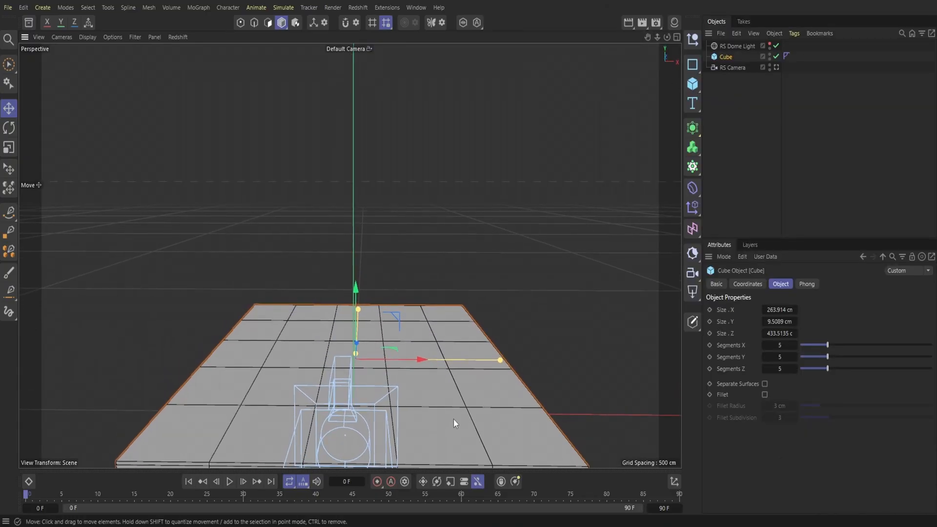
left_click(739, 34)
left_click(746, 81)
left_click(742, 33)
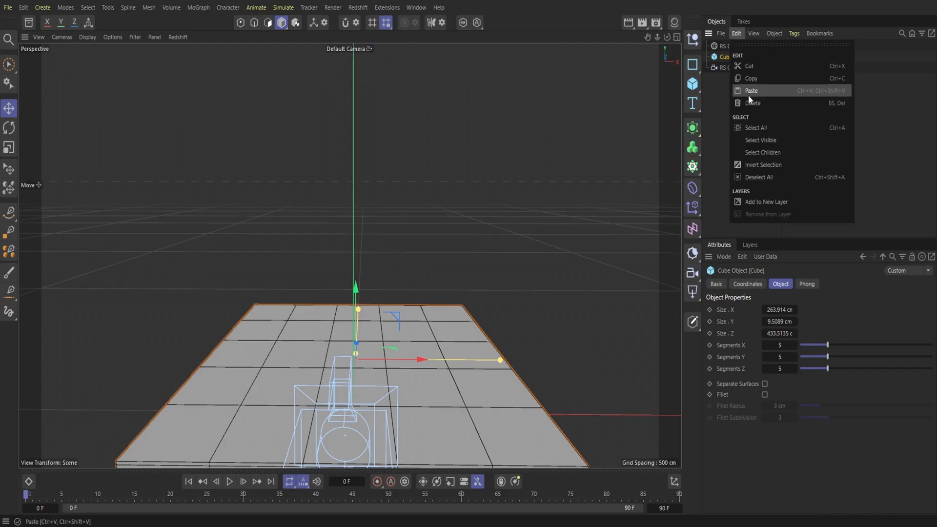
left_click(748, 95)
left_click_drag(731, 58, 737, 80)
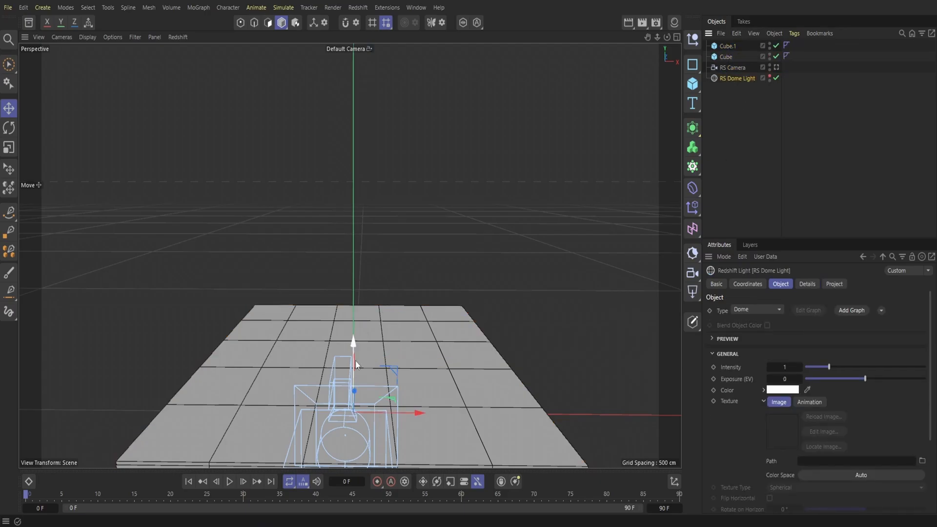
left_click(730, 47)
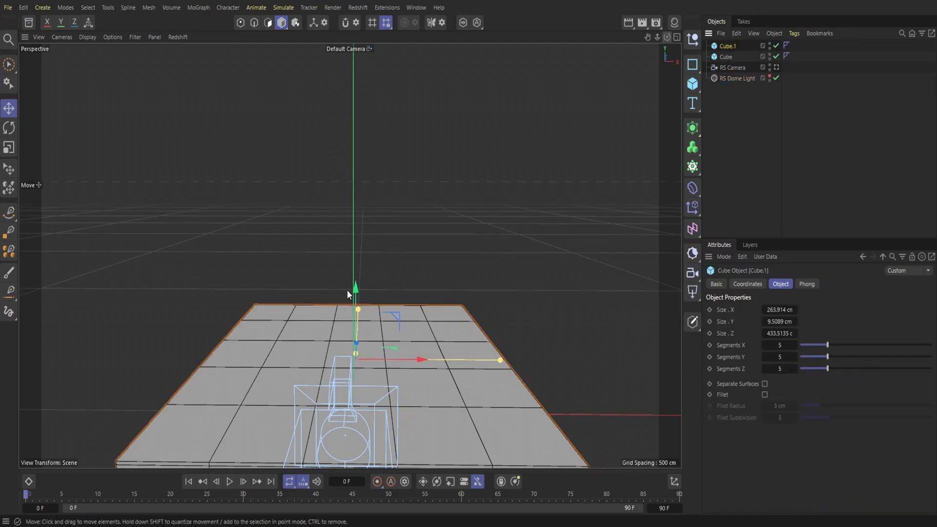
left_click_drag(354, 296, 355, 47)
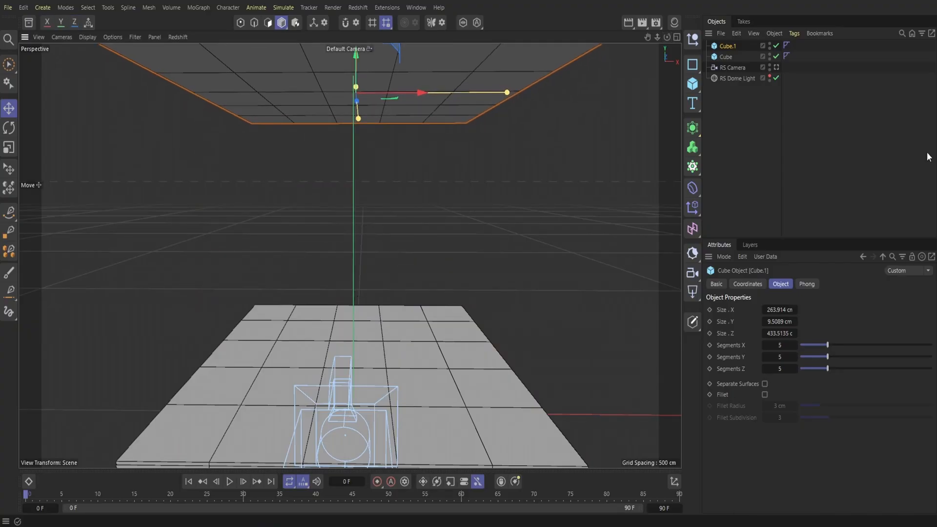
Step: Duplicate the ceiling slab, rotate the copy upright and move it to the floor's left edge as a side wall
left_click(734, 34)
left_click(756, 80)
left_click(737, 36)
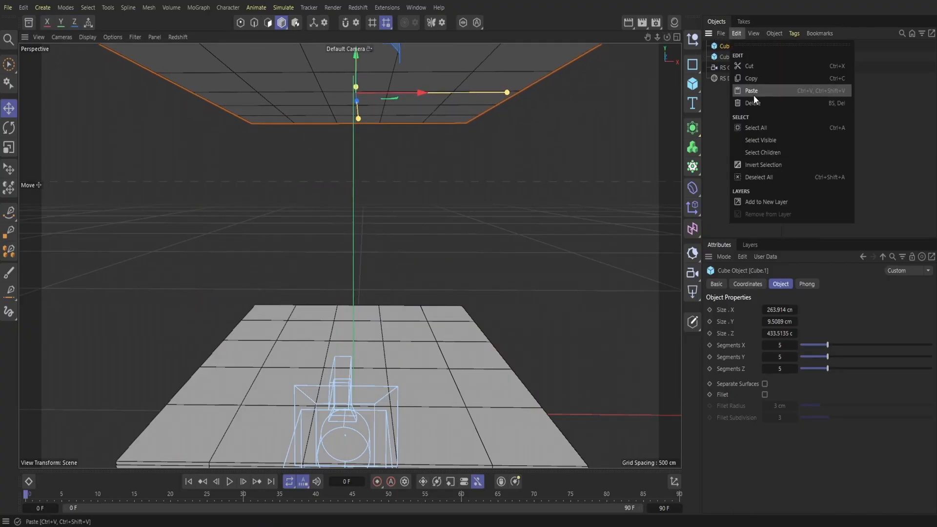
left_click(753, 95)
left_click(9, 128)
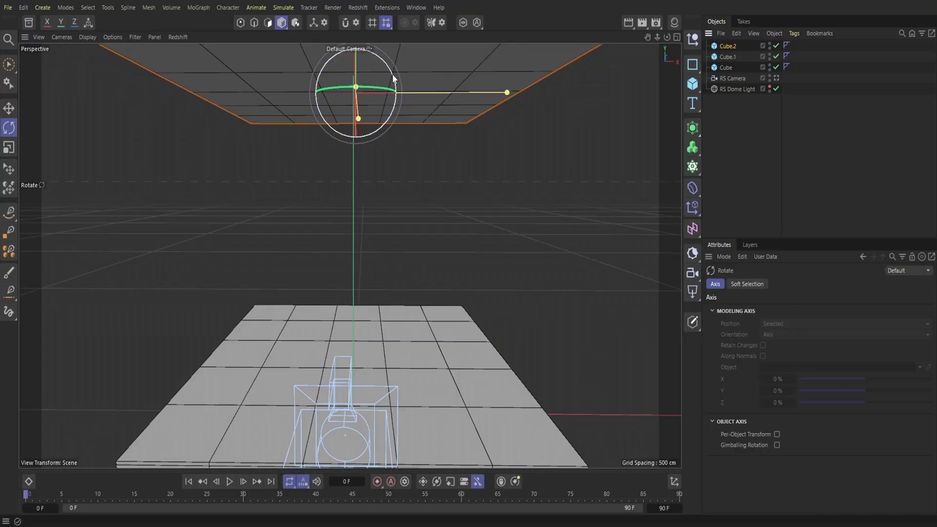
left_click_drag(392, 74, 332, 172)
key("e")
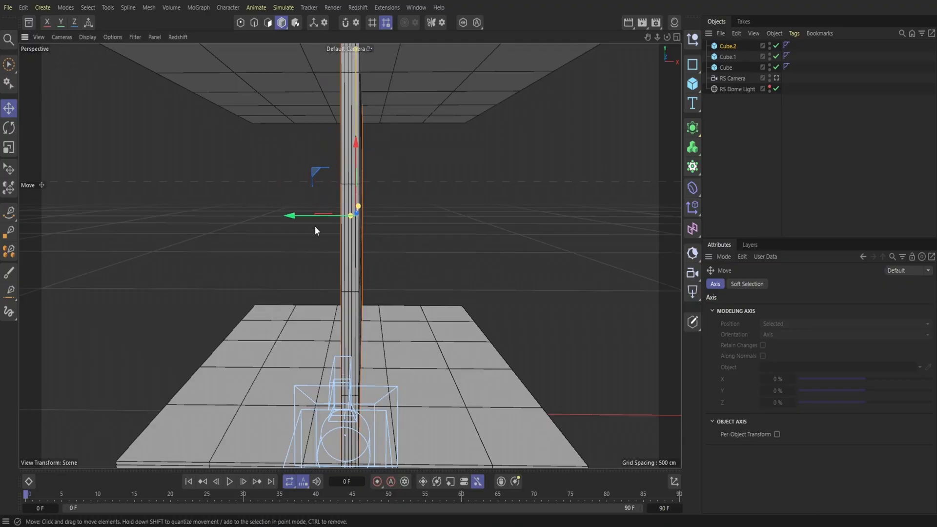
left_click_drag(315, 215, 155, 226)
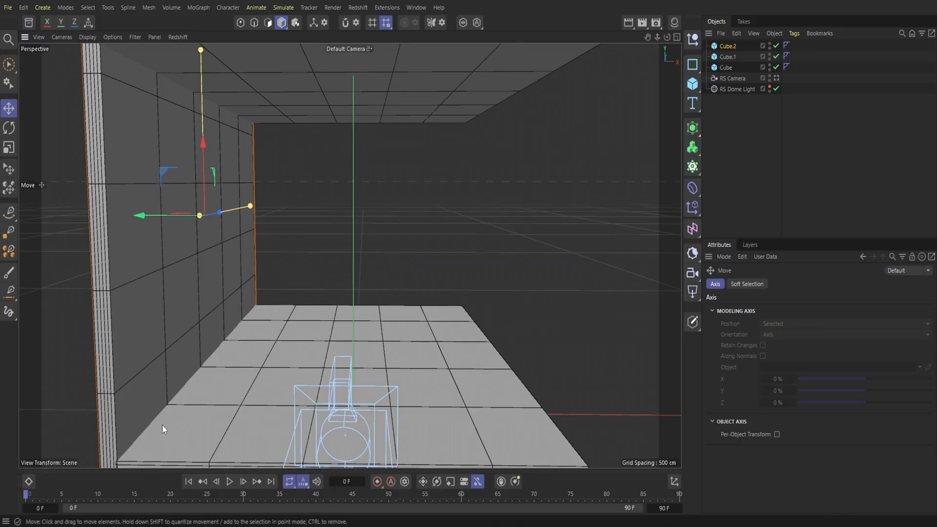
Step: Duplicate the left wall, move the copy to the floor's right edge and shorten it to about 160 cm in Z at the rear
left_click(728, 45)
left_click(738, 36)
left_click(742, 78)
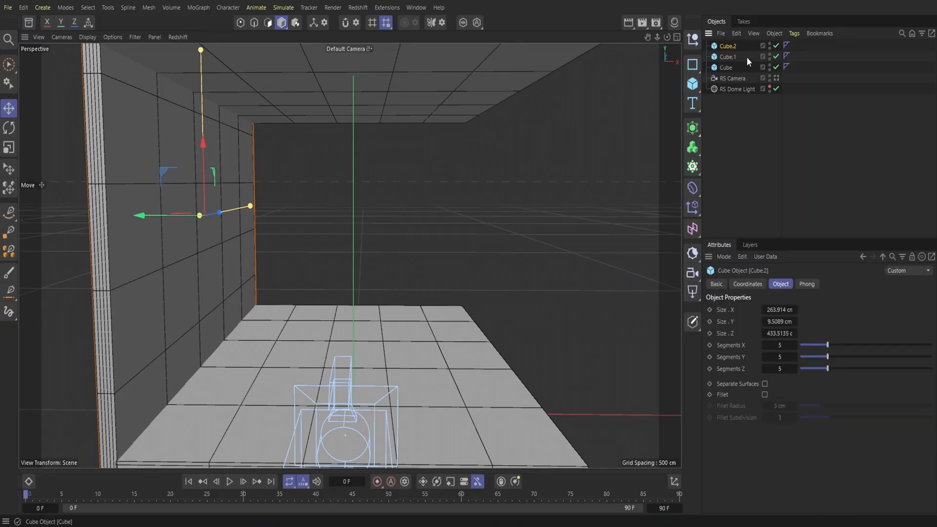
left_click(737, 36)
left_click(753, 91)
left_click_drag(141, 215, 473, 248)
mouse_move(467, 209)
left_mouse_down()
mouse_move(492, 212)
mouse_move(453, 214)
left_mouse_up()
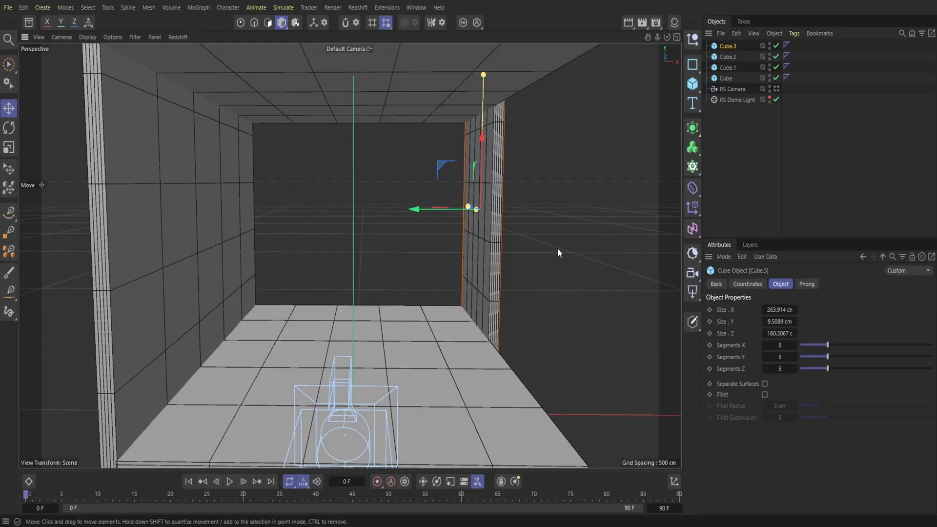
Step: Check the room's framing through the RS Camera and return to the default camera
left_click(350, 50)
left_click(361, 72)
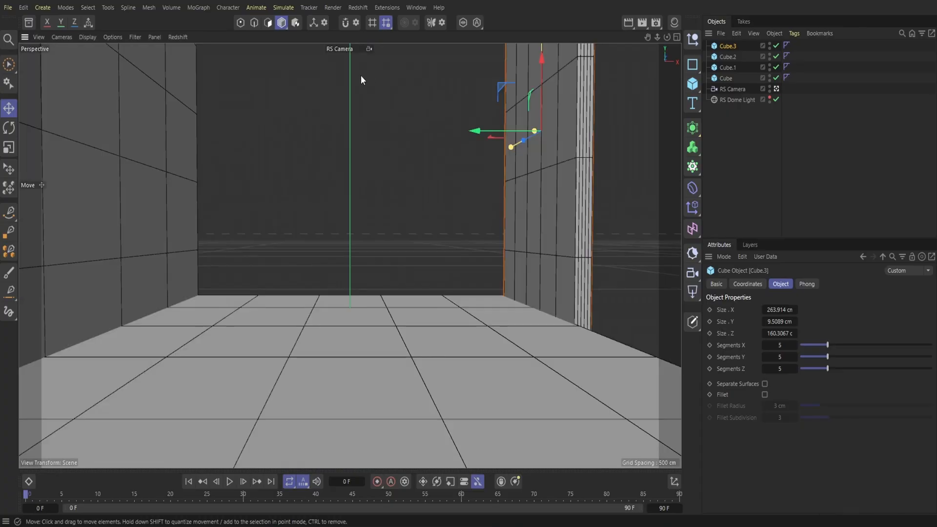
left_click(332, 49)
left_click(340, 61)
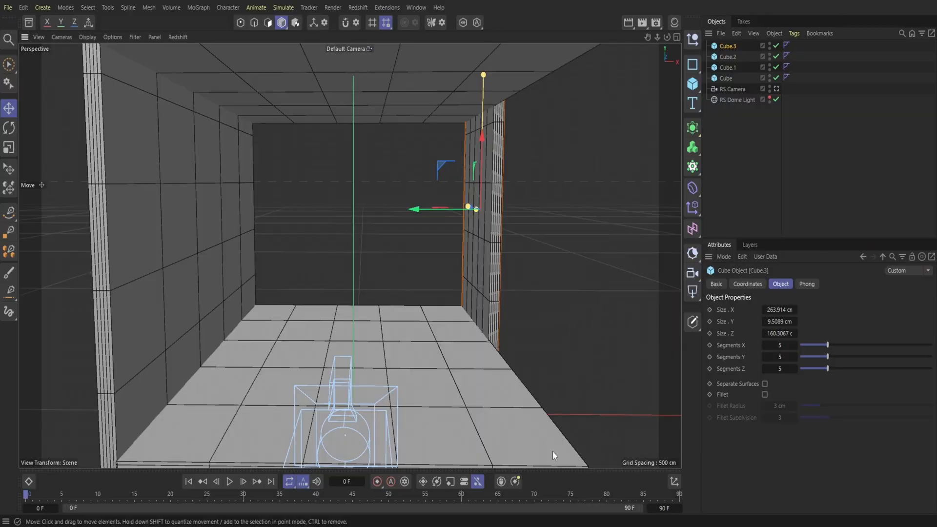
Step: Duplicate the short right wall and rotate the copy about its vertical axis to face the camera
left_click(737, 33)
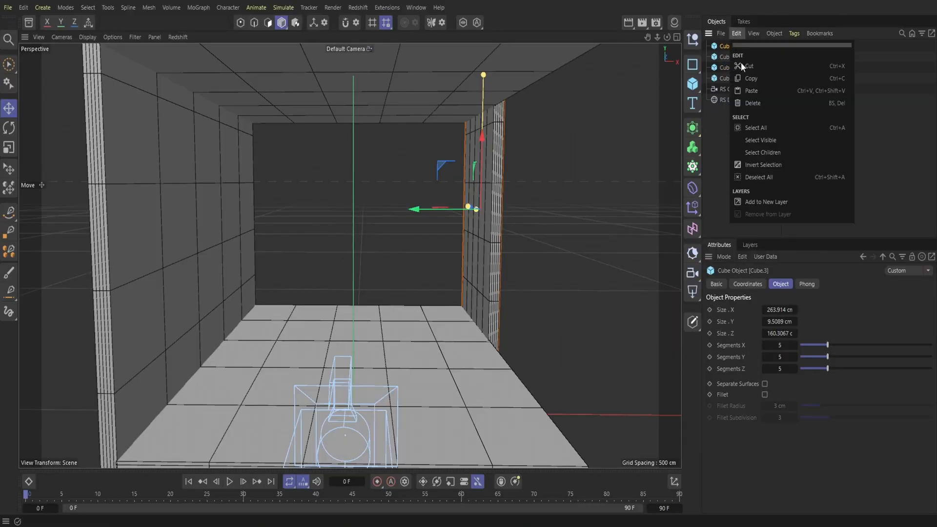
left_click(750, 91)
key("r")
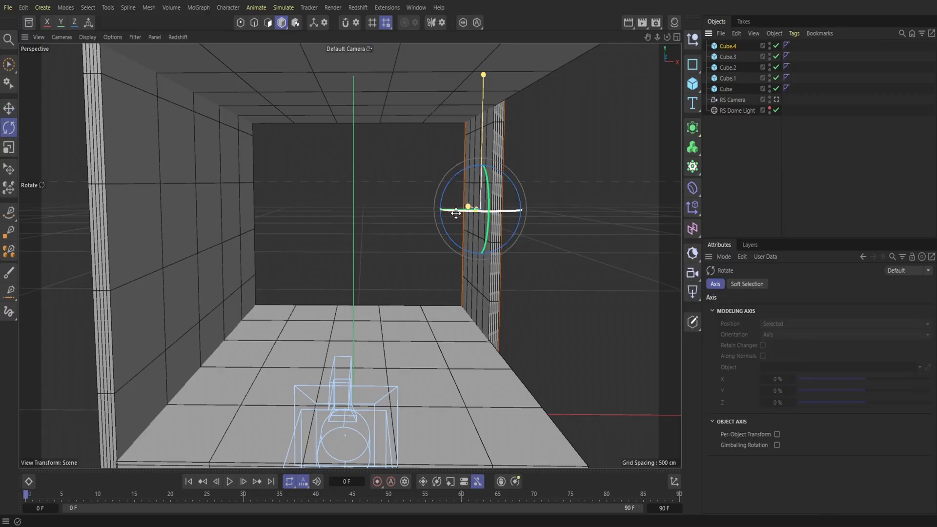
left_click_drag(456, 210, 379, 194)
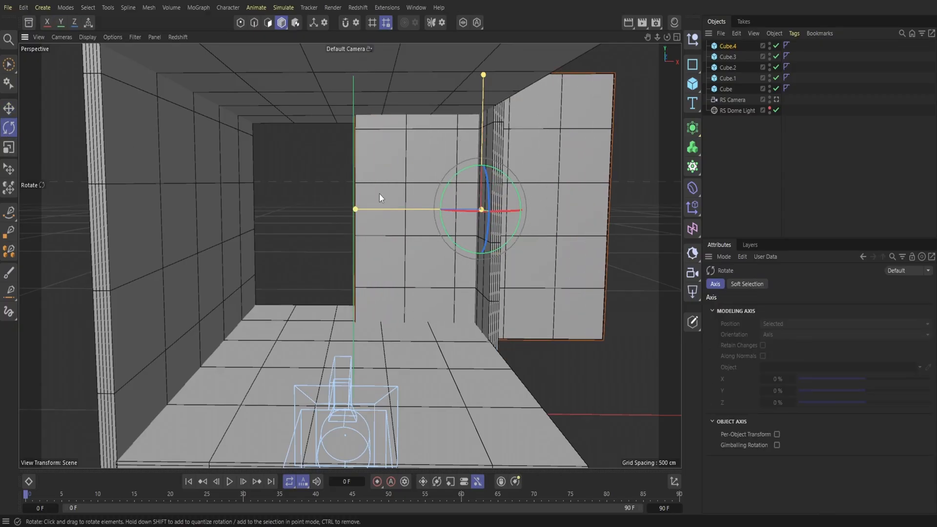
Step: Fit the rotated panel between the side walls at the room's rear, sized about 233 cm in X and 277 cm in Z
left_click_drag(482, 80, 476, 90)
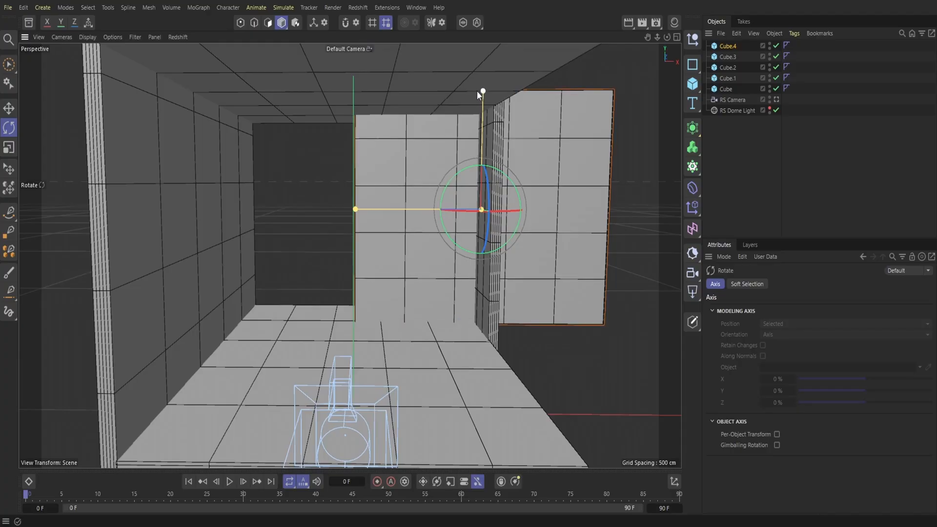
left_click(8, 108)
mouse_move(480, 145)
left_mouse_down()
mouse_move(476, 170)
mouse_move(479, 150)
left_mouse_up()
left_click_drag(430, 231, 362, 215)
left_click_drag(279, 314, 201, 353)
left_click_drag(359, 173, 358, 163)
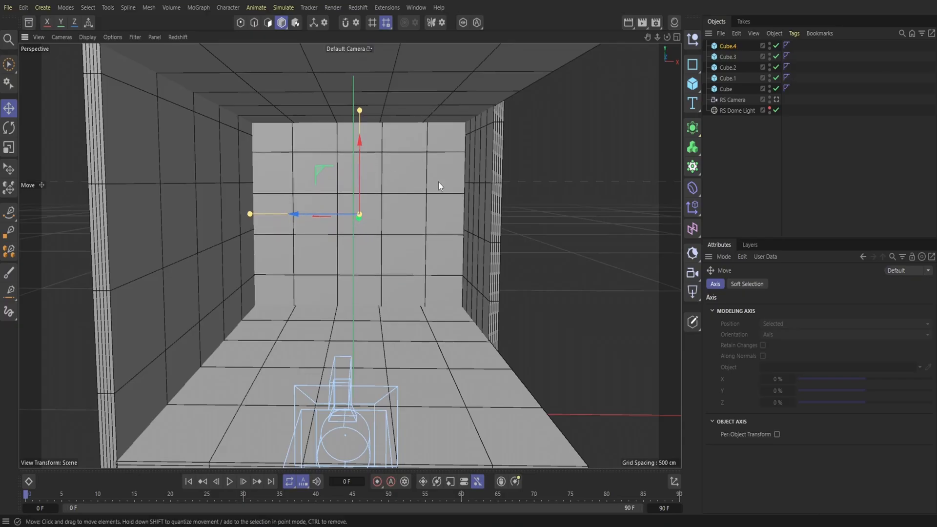
Step: Increase the back wall's X size to about 266 cm and raise it to meet the ceiling
left_click(583, 277)
left_click(391, 217)
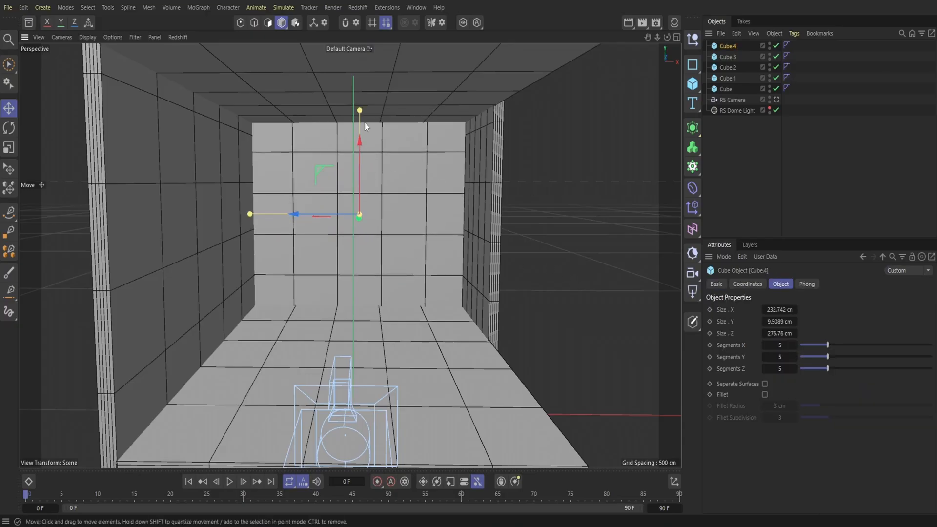
left_click_drag(361, 112, 363, 98)
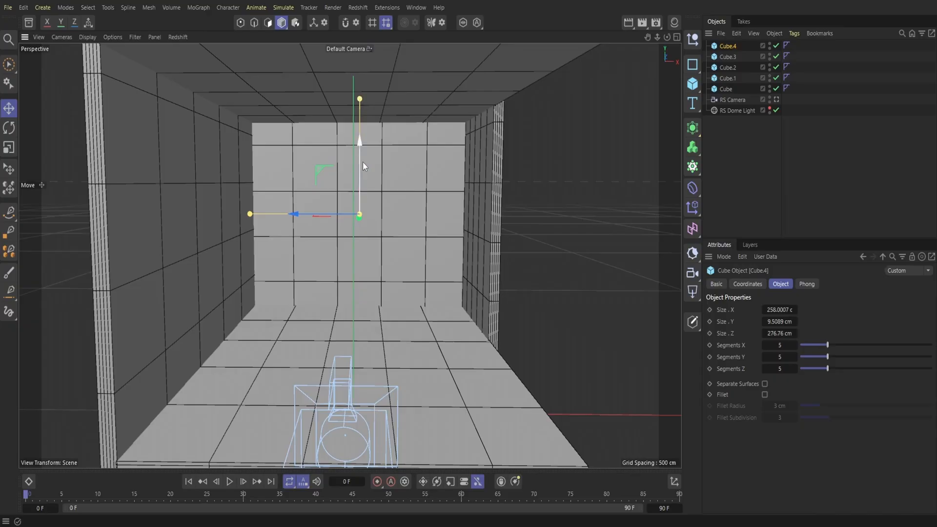
left_click_drag(361, 162, 357, 154)
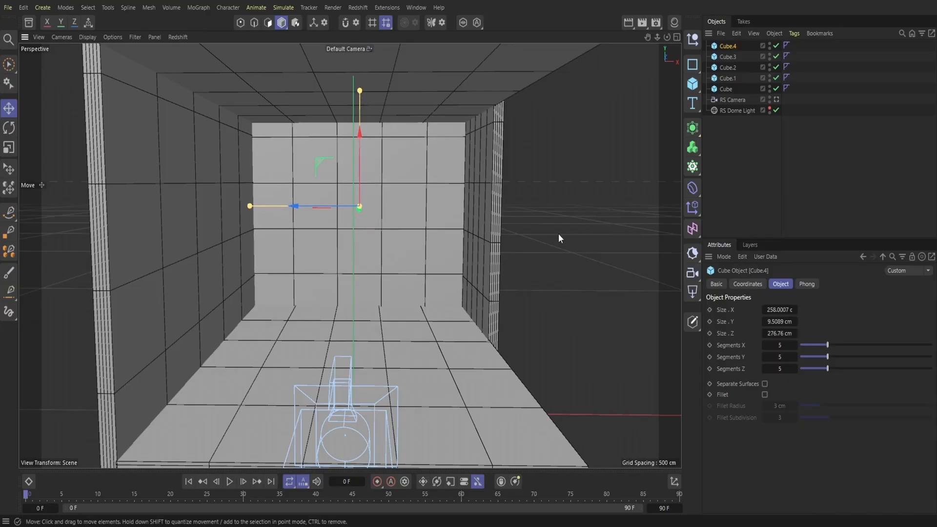
left_click_drag(360, 90, 360, 87)
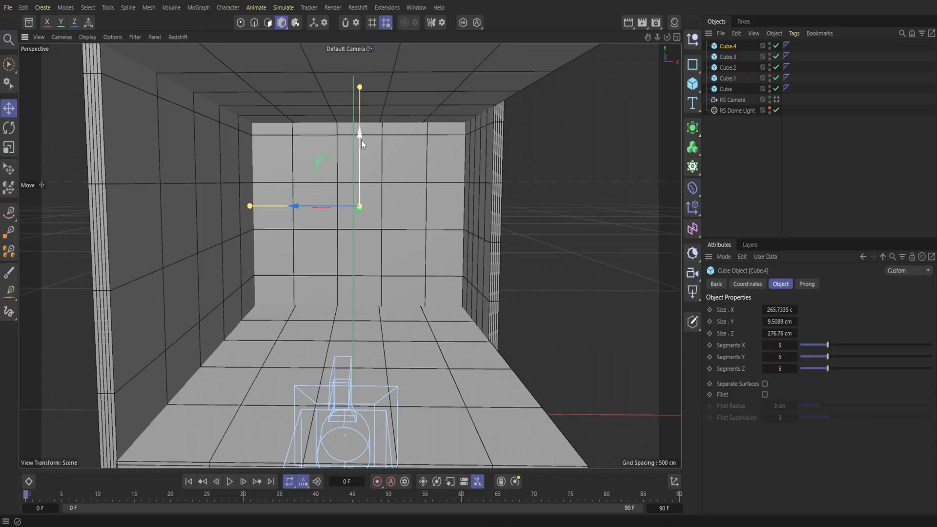
left_click(535, 290)
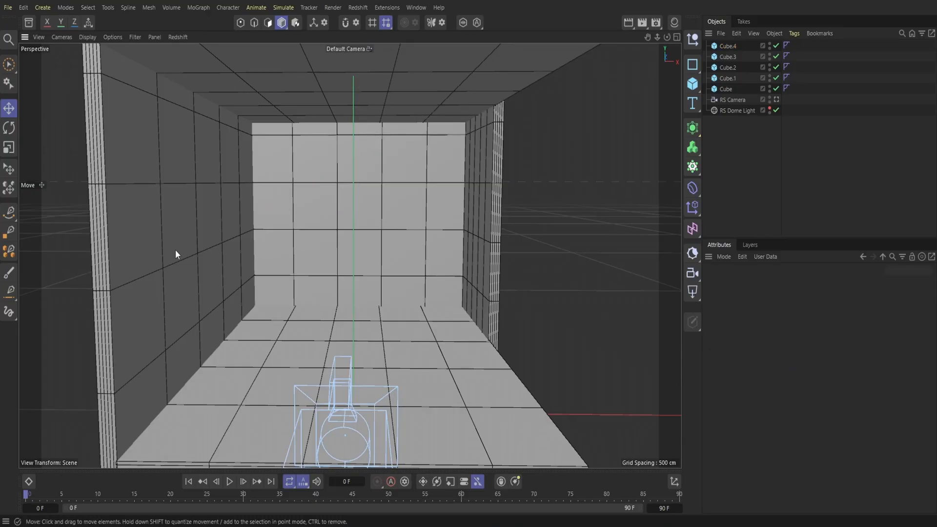
Step: Duplicate the left wall and reshape the copy into an inner rear block about 31 cm in Y and 190 cm in Z
left_click(727, 67)
left_click(735, 33)
left_click(735, 31)
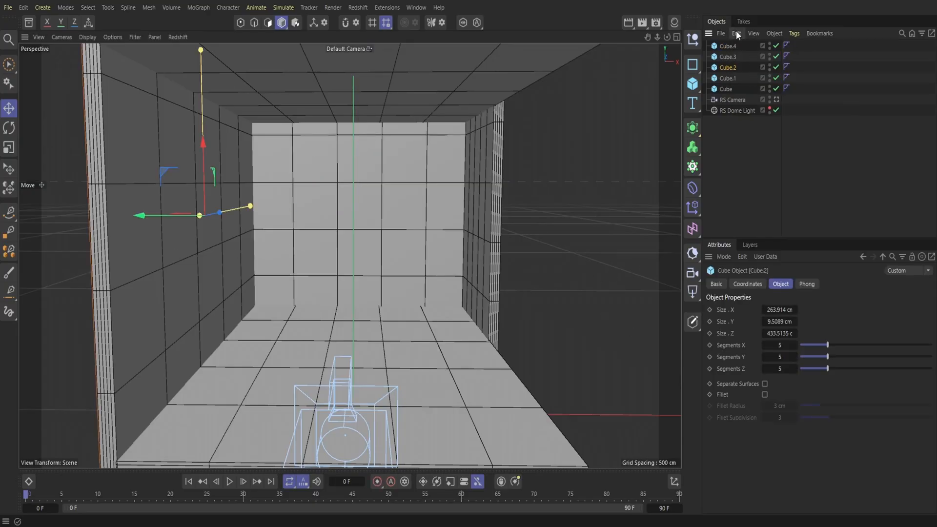
left_click(736, 33)
left_click(751, 92)
left_click_drag(161, 214, 189, 220)
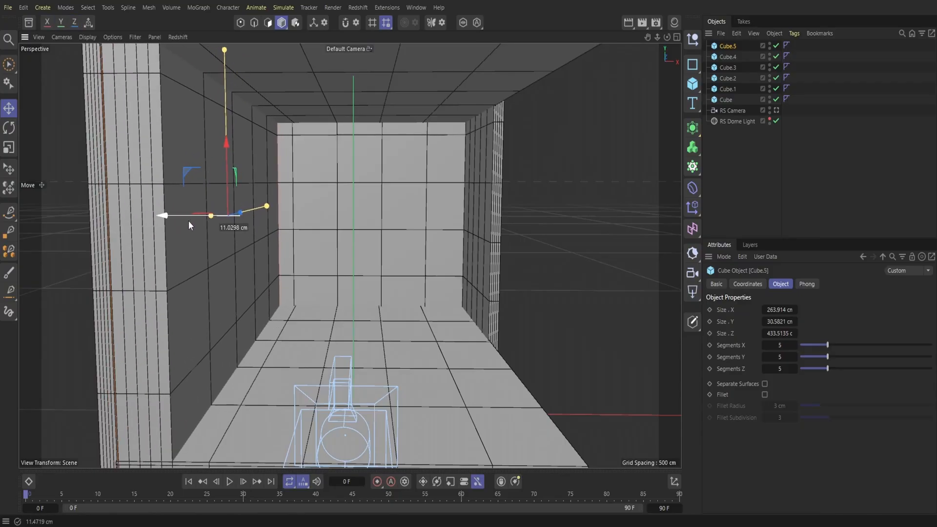
mouse_move(259, 209)
left_mouse_down()
mouse_move(236, 215)
mouse_move(263, 209)
left_mouse_up()
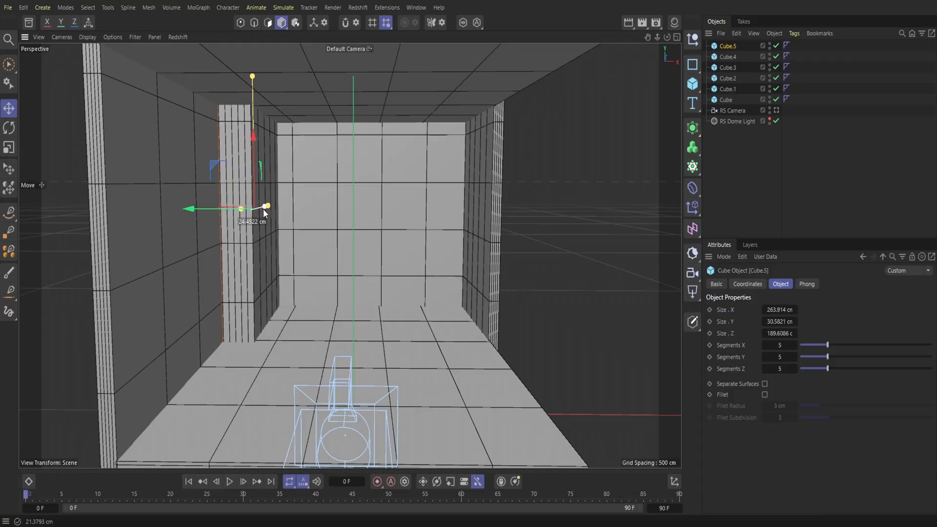
Step: View the scene through the RS Camera and set the render output preset to Square (2K)
left_click(360, 49)
left_click(383, 72)
left_click(655, 22)
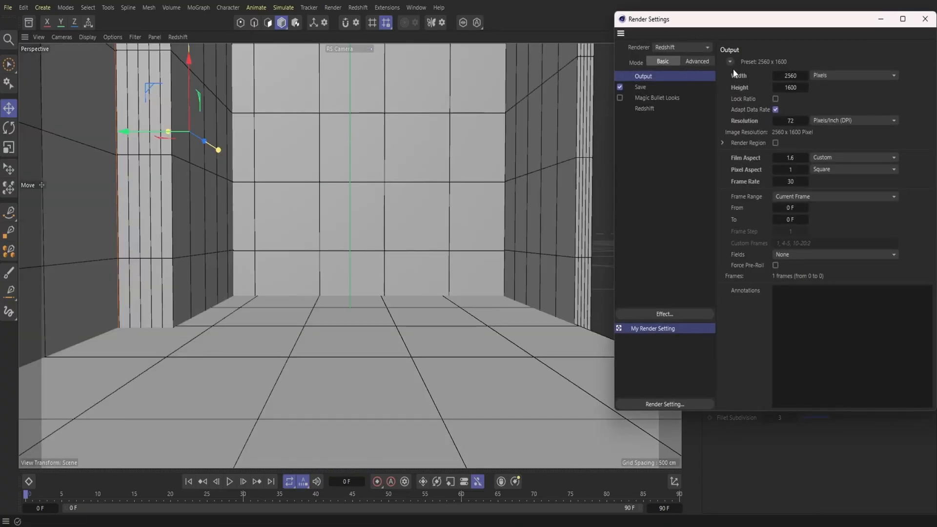
left_click(730, 61)
mouse_move(751, 75)
left_click(805, 221)
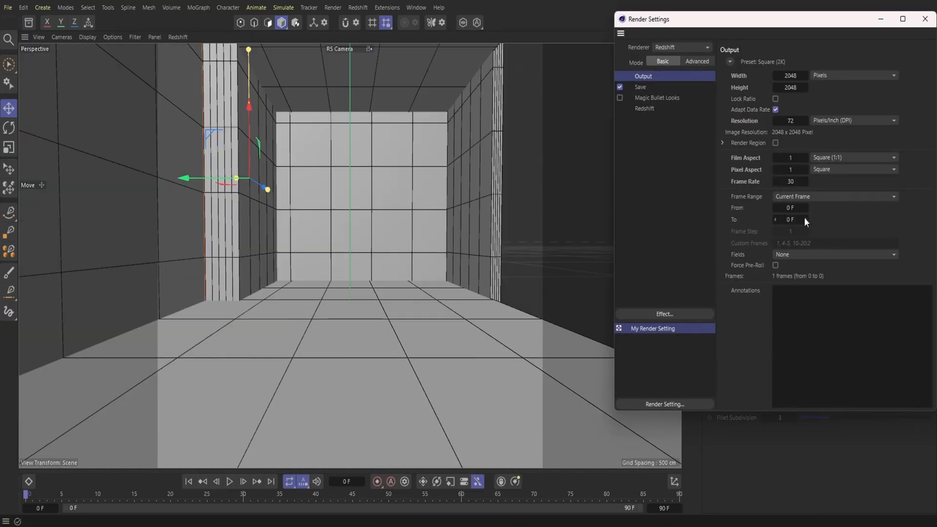
left_click(924, 18)
Step: Reframe the room through the RS Camera and set its focal length to 65 mm
mouse_move(647, 38)
left_mouse_down()
mouse_move(647, 89)
mouse_move(657, 47)
left_mouse_up()
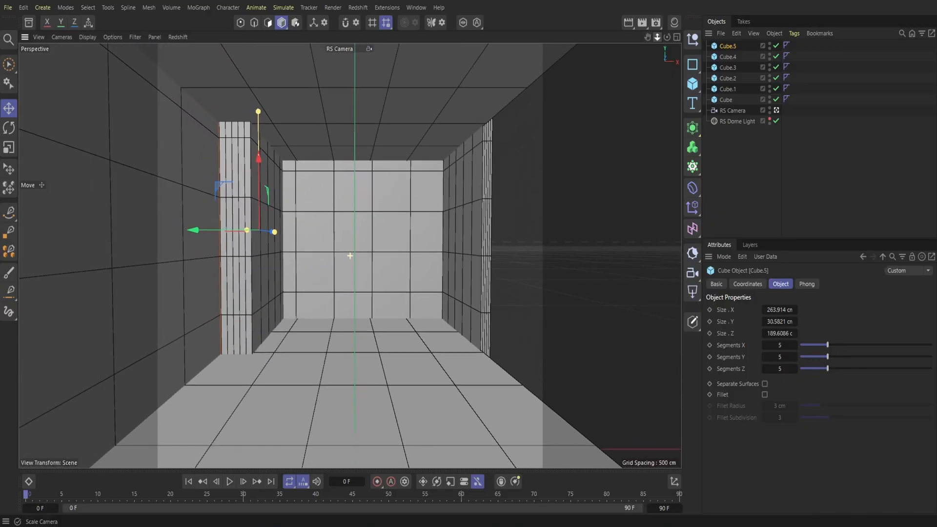
left_click(734, 111)
left_click(782, 343)
type("6")
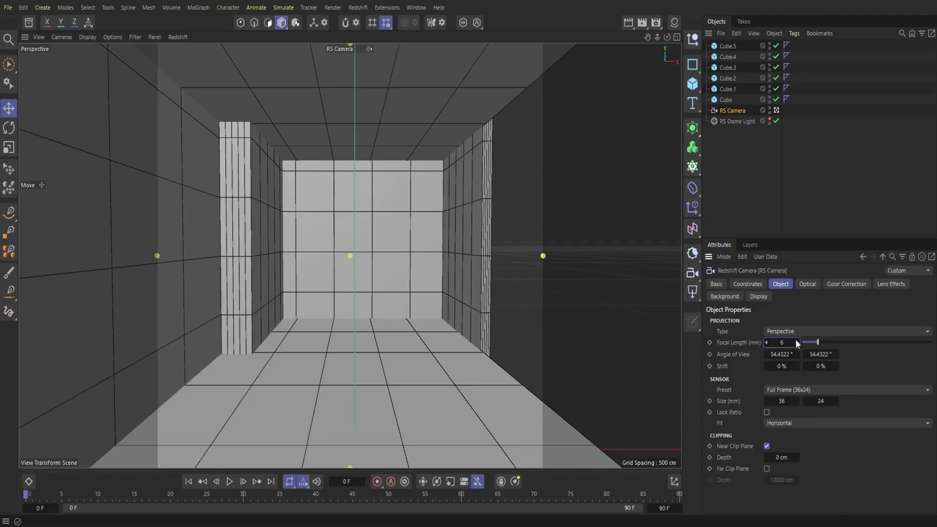
type("5")
key("Return")
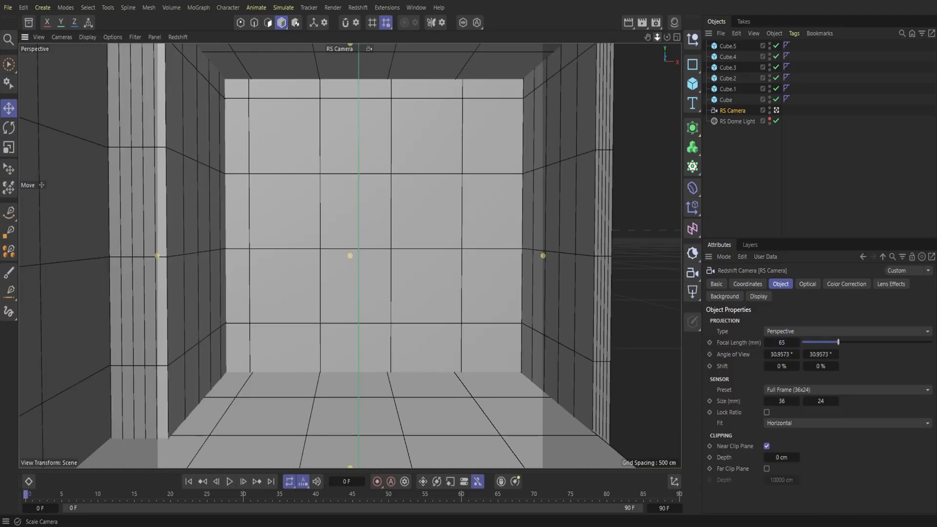
Step: Set the RS Camera's focal length to 45 mm and reframe the room from the front
left_click_drag(657, 38, 657, 56)
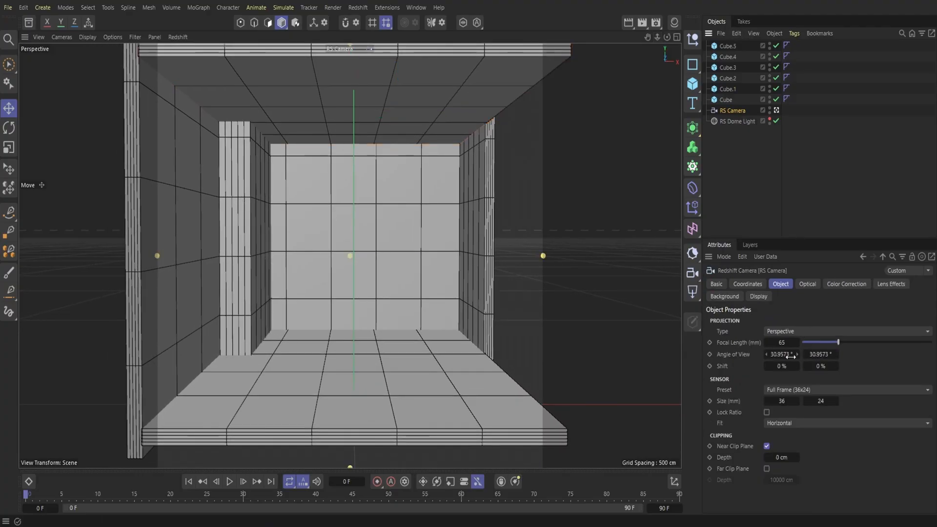
left_click(780, 343)
type("45")
key("Return")
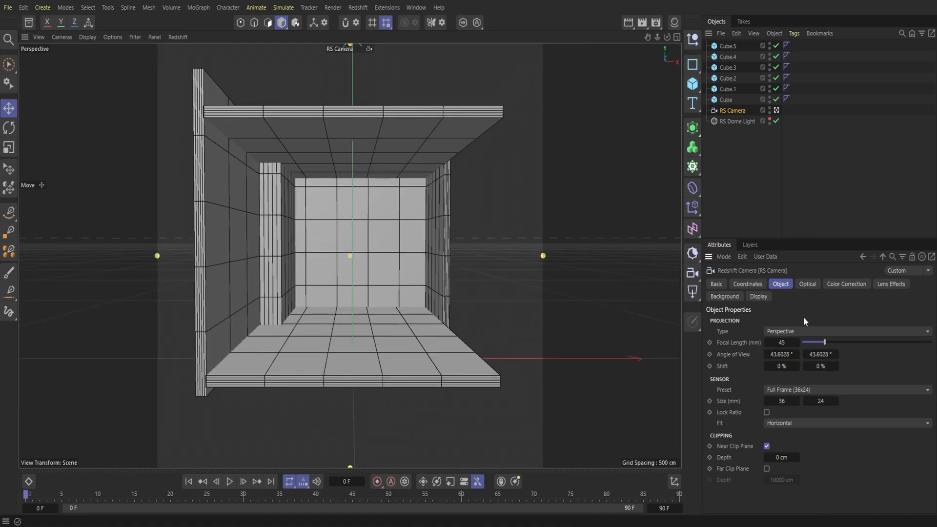
scroll(349, 256, "up", 2)
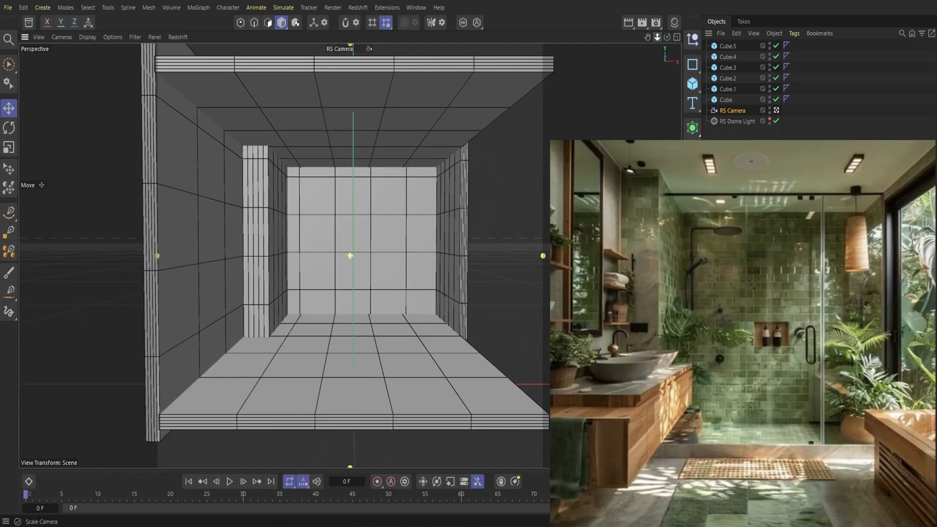
scroll(361, 394, "up", 2)
Step: Lengthen the floor slab to about 547 cm in Z using the default camera, and return to the RS Camera view
left_click(361, 394)
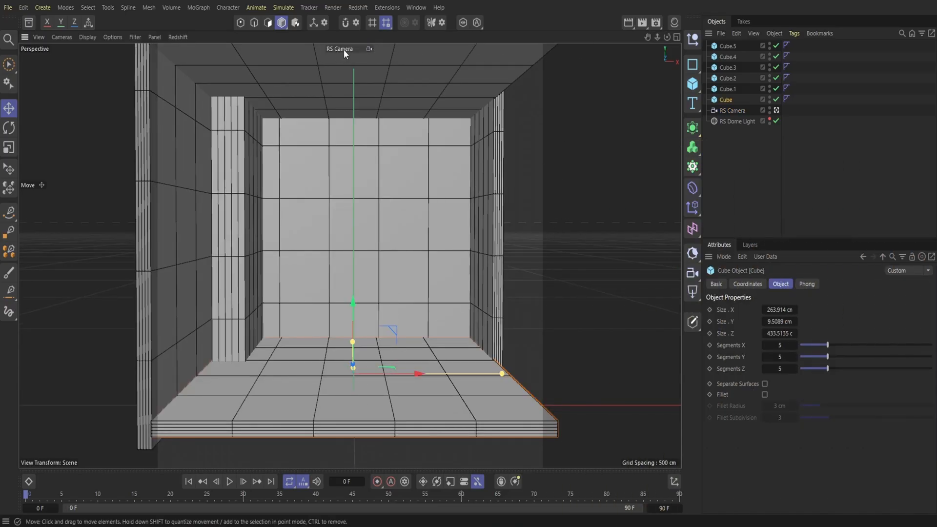
left_click(343, 49)
left_click(356, 58)
left_click_drag(338, 311, 324, 328)
left_click(369, 49)
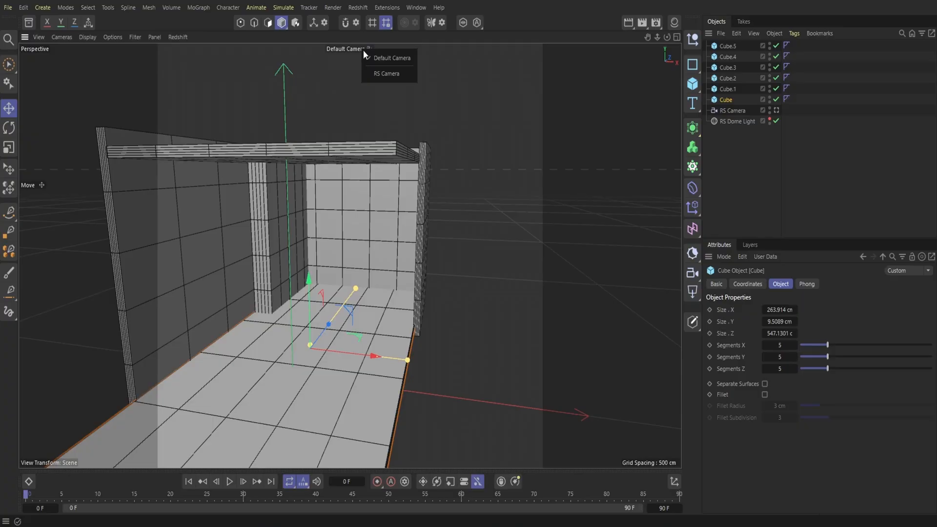
left_click(385, 74)
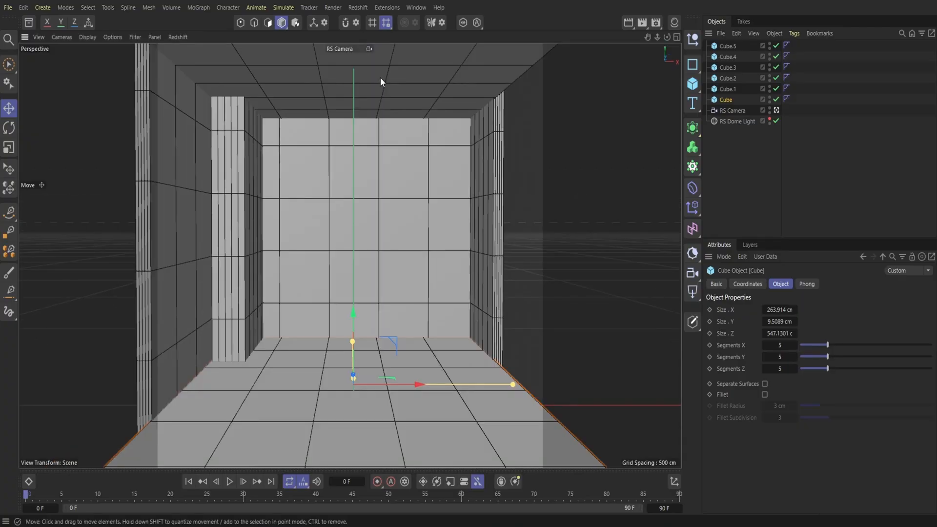
Step: Raise the ceiling slab slightly and bring up the bathroom reference image
right_click_drag(381, 78, 371, 79, "alt")
left_click(428, 87)
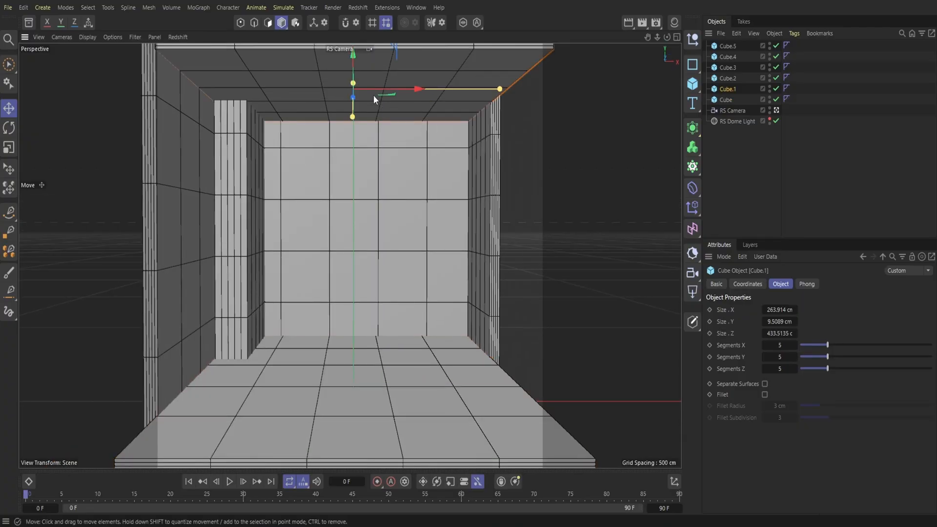
left_click_drag(353, 59, 356, 55)
left_click(464, 526)
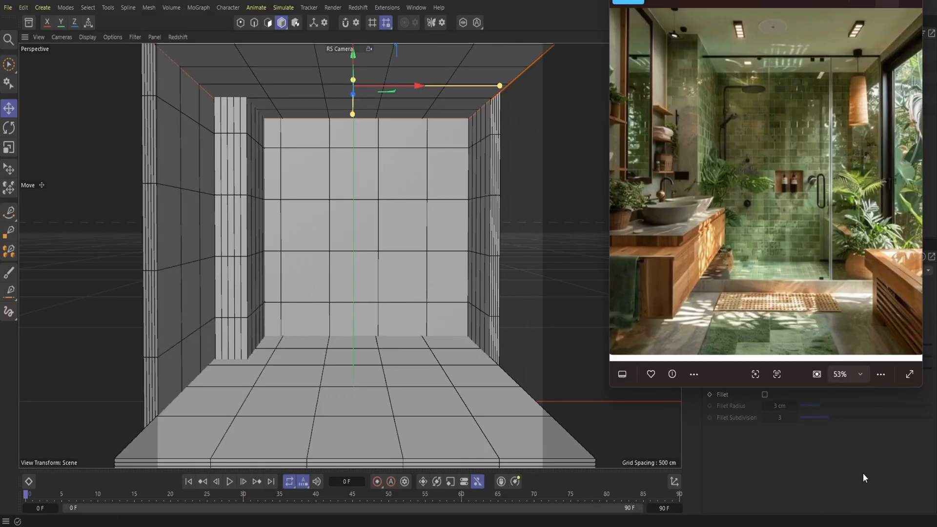
Step: Lengthen the inner rear block to about 278 cm in Z and compare the room with the bathroom reference image
scroll(517, 432, "up", 1)
left_click(248, 207)
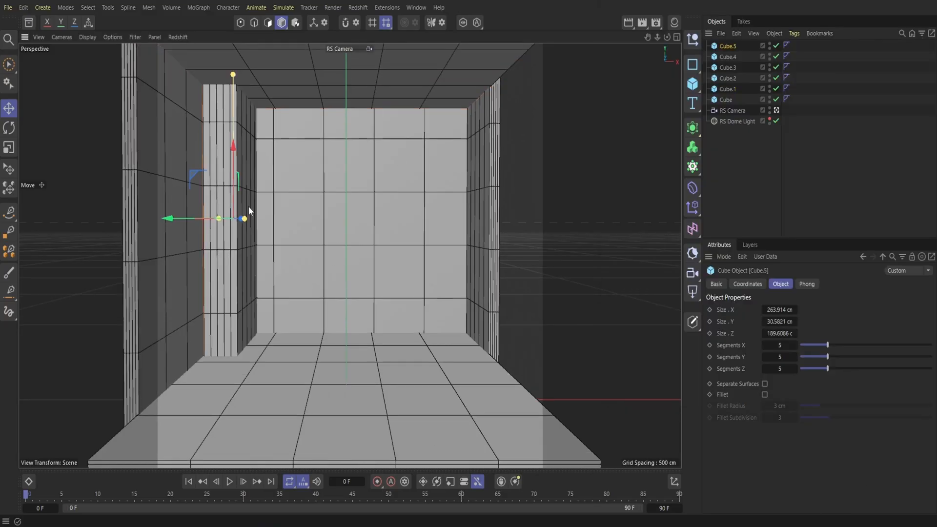
left_click_drag(247, 218, 249, 220)
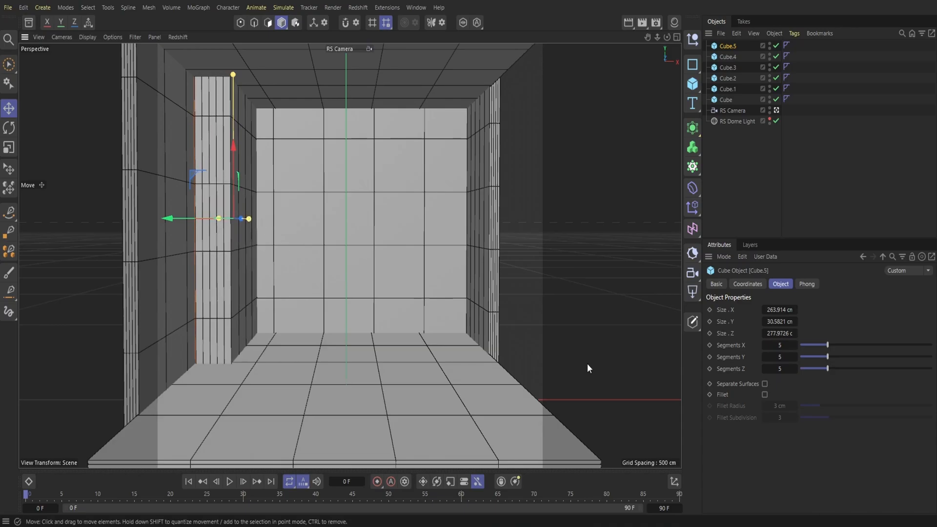
key("alt+Tab")
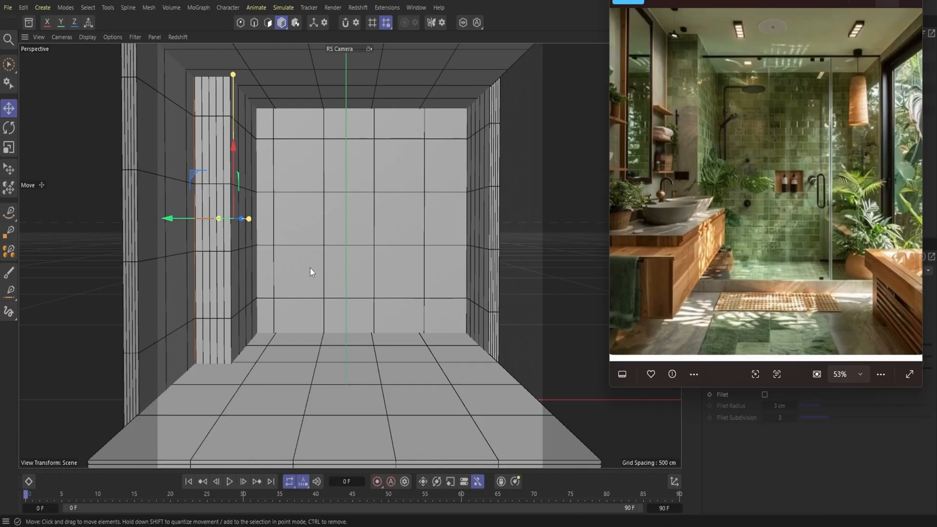
scroll(309, 268, "down", 1)
left_click(867, 2)
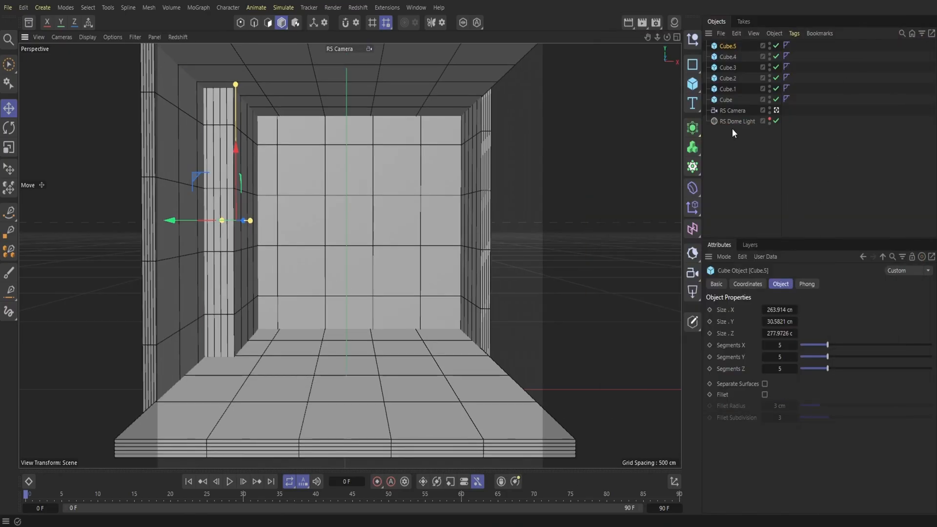
Step: Try a 65 mm focal length on the RS Camera and restore it to 85 mm
left_click(732, 110)
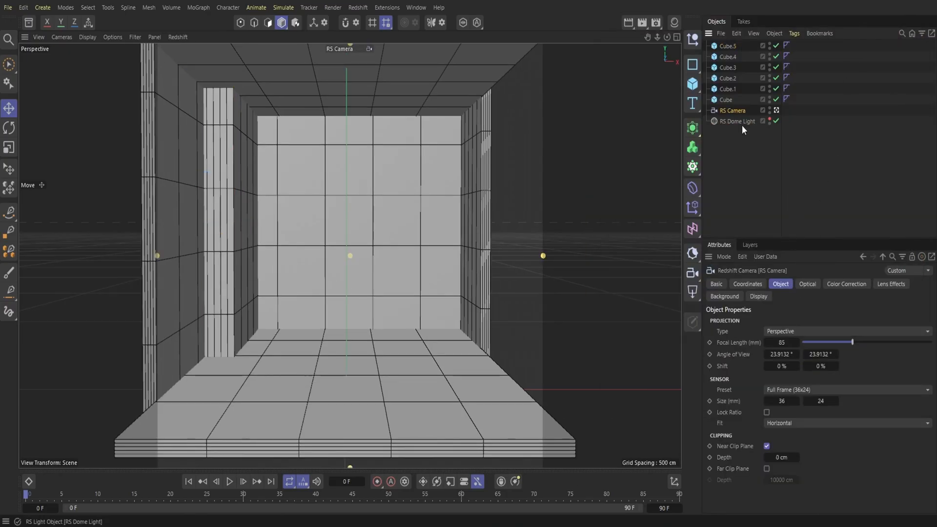
double_click(782, 343)
type("6")
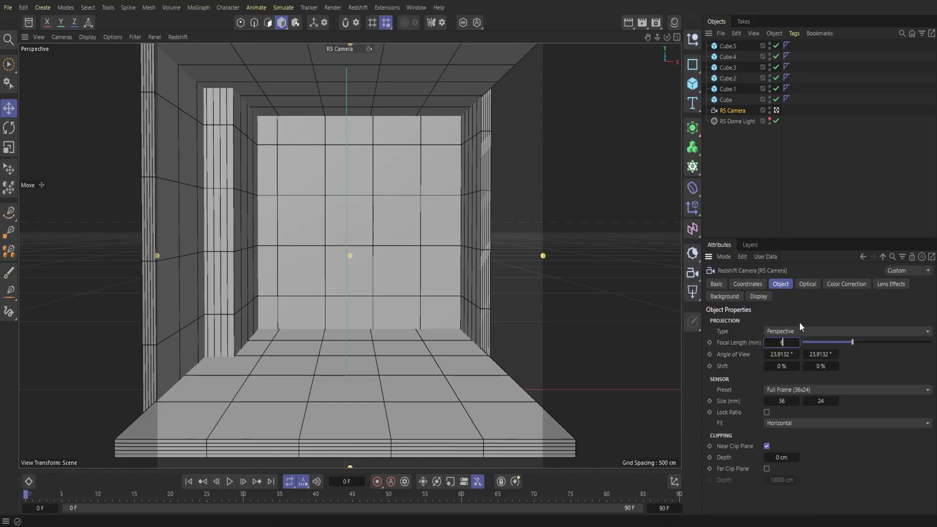
type("5")
key("Return")
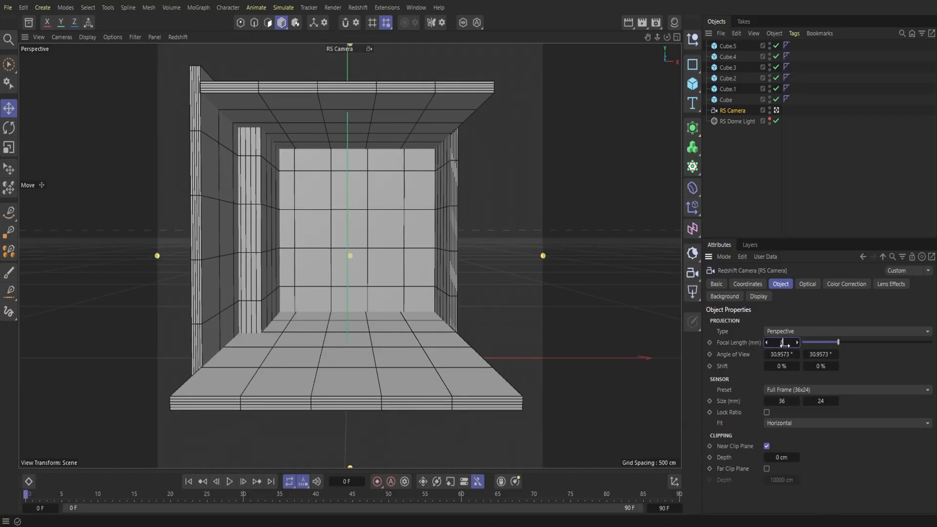
key("Return")
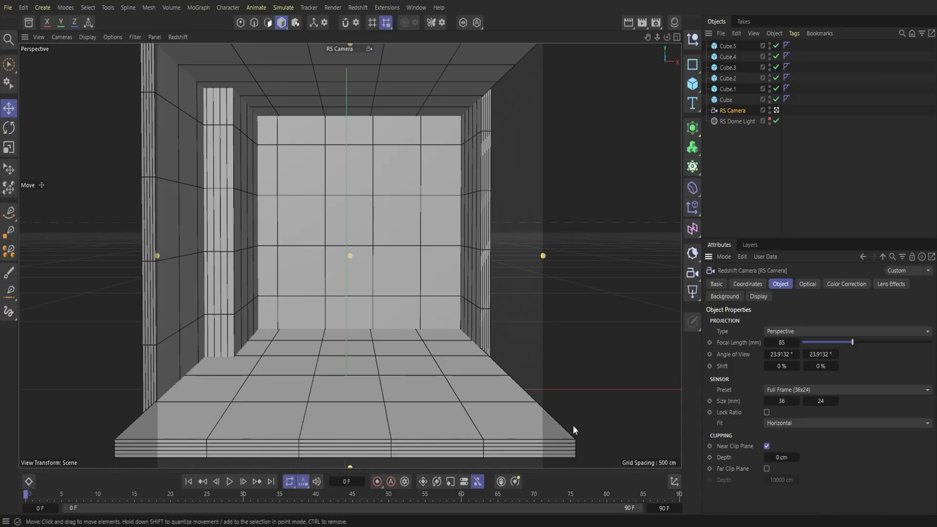
Step: Shift the inner rear block toward the room's centre and move the left wall slightly outward
left_click(195, 222)
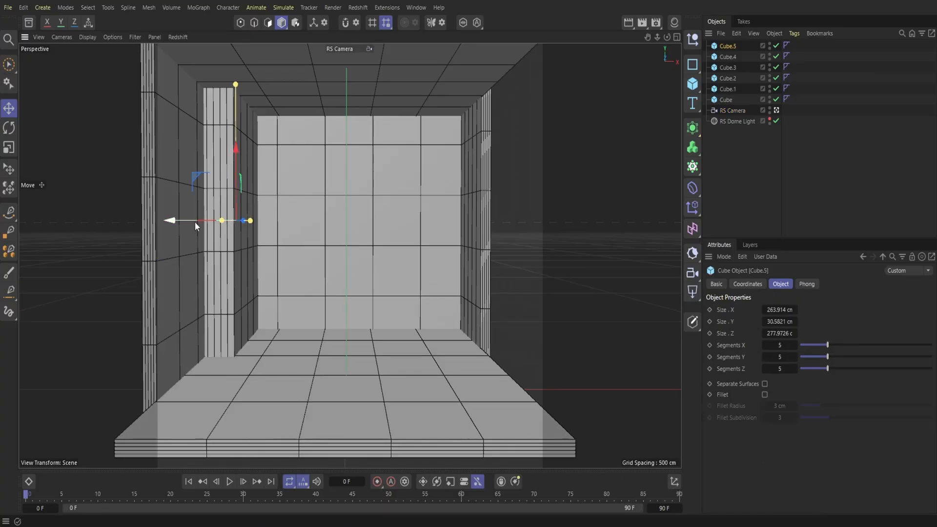
left_click_drag(194, 222, 234, 221)
left_click(149, 232)
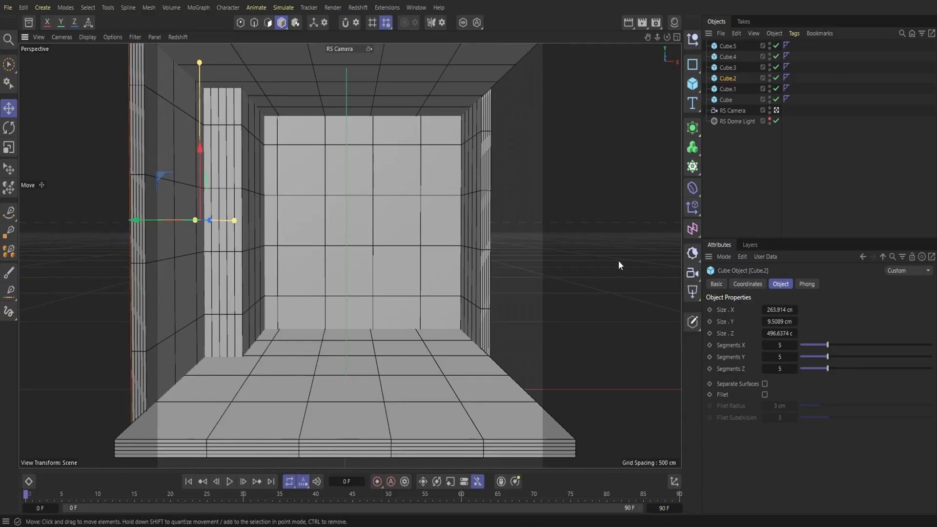
Step: Lengthen the floor slab to about 669 cm in Z and raise the ceiling slightly within the camera framing
left_click(356, 387)
left_click_drag(348, 330, 346, 327)
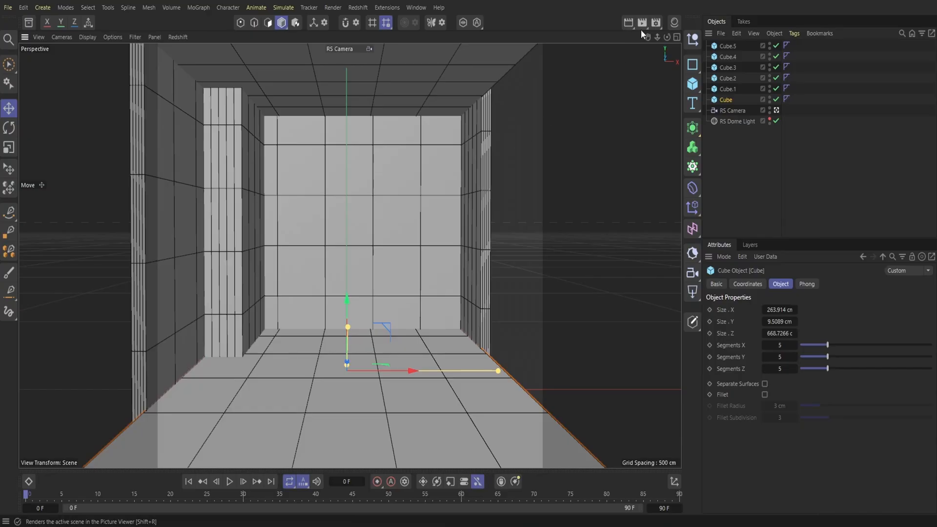
left_click_drag(657, 37, 655, 41)
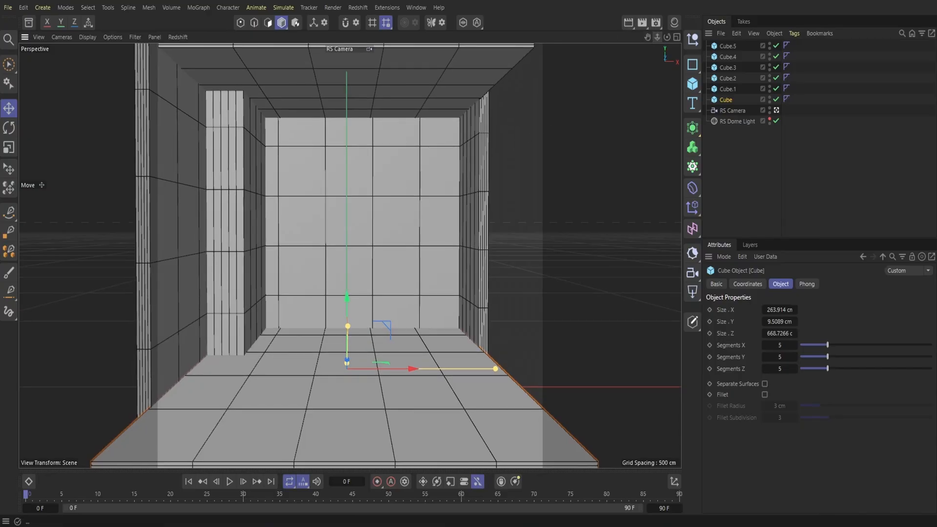
left_click(367, 63)
left_click_drag(347, 59, 344, 55)
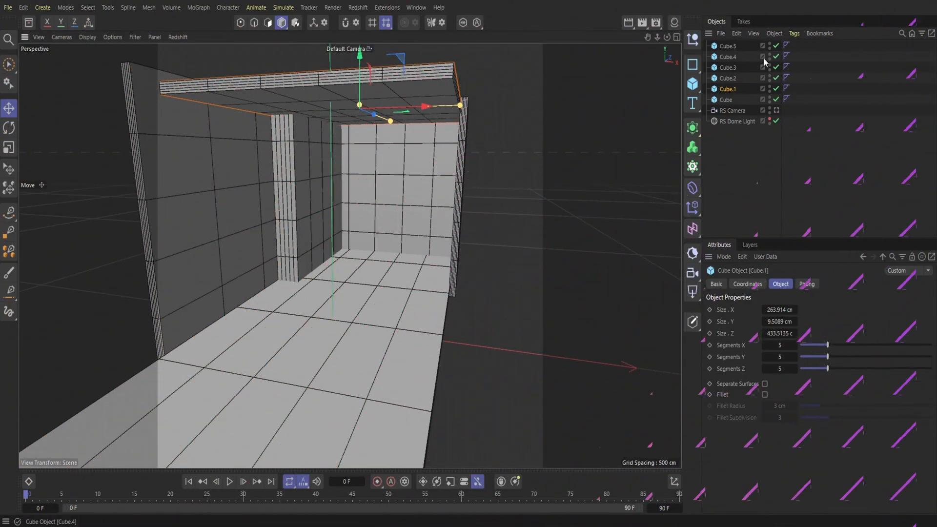
Step: Add a cube at the shower entrance and shape it into a curb about 21 cm in Y and 11 cm in Z
left_click(692, 84)
left_click(724, 107)
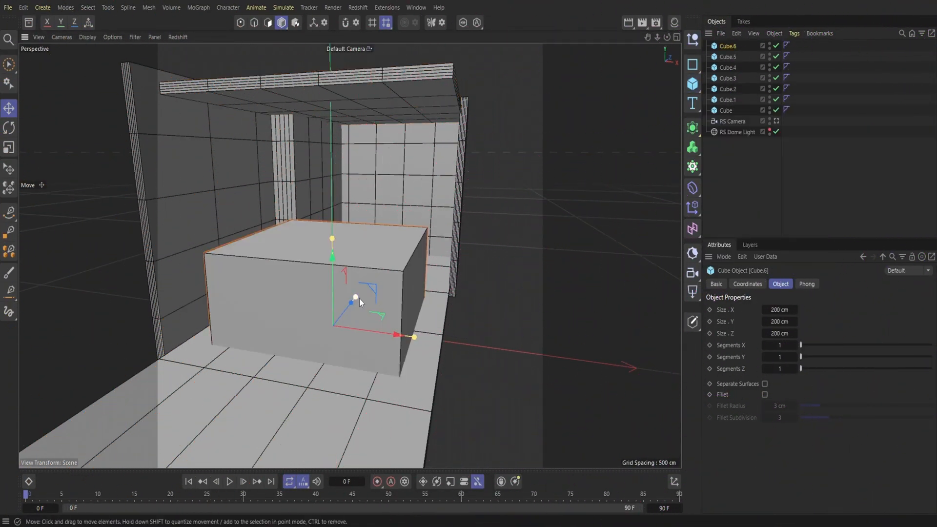
left_click_drag(356, 297, 380, 280)
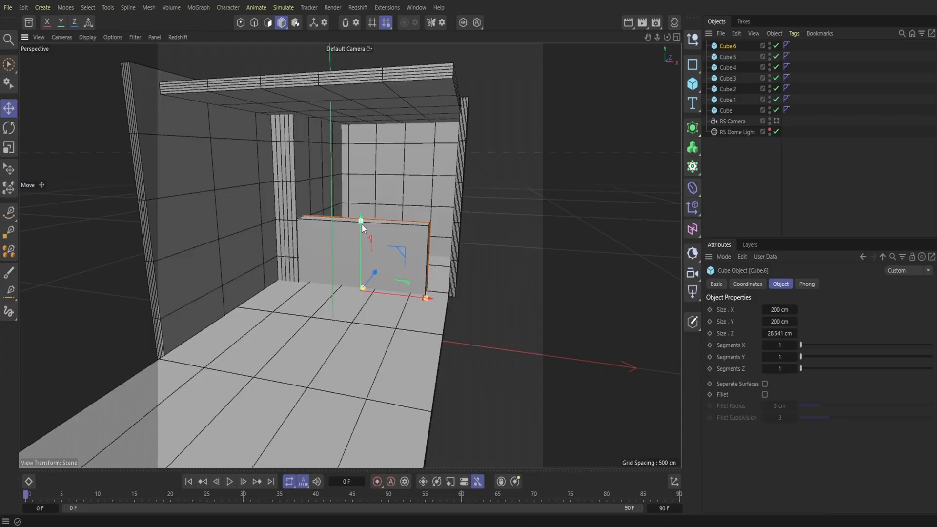
left_click_drag(362, 224, 386, 279)
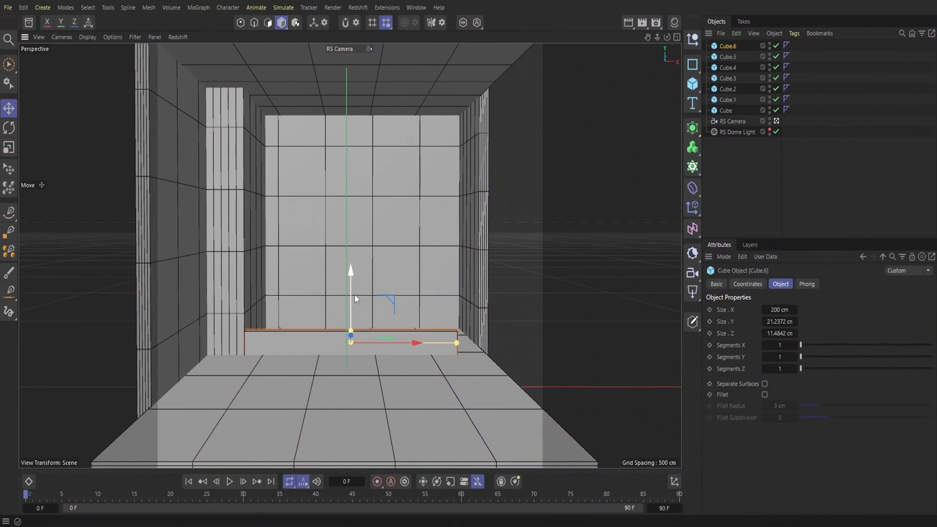
Step: Lower the shower curb partly into the floor and extend it across to the right wall
left_click_drag(354, 295, 352, 304)
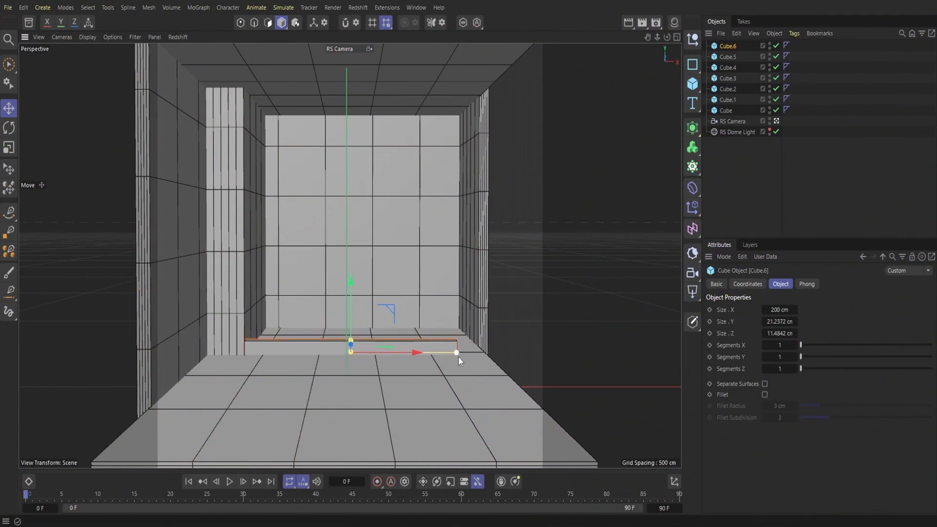
left_click_drag(466, 356, 434, 356)
left_click(623, 357)
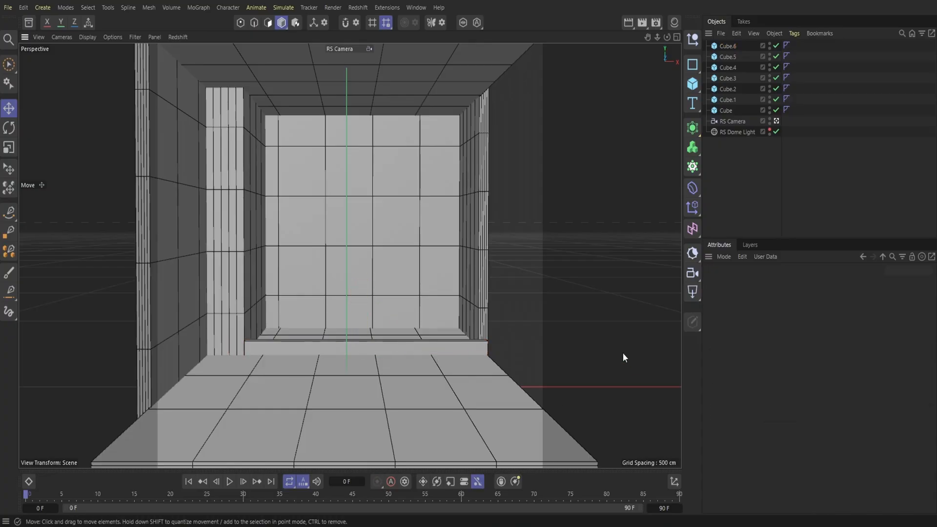
Step: Add another cube on the floor and shape it into a slab about 86 cm in X, 25 cm in Y and 347 cm in Z
left_click(692, 84)
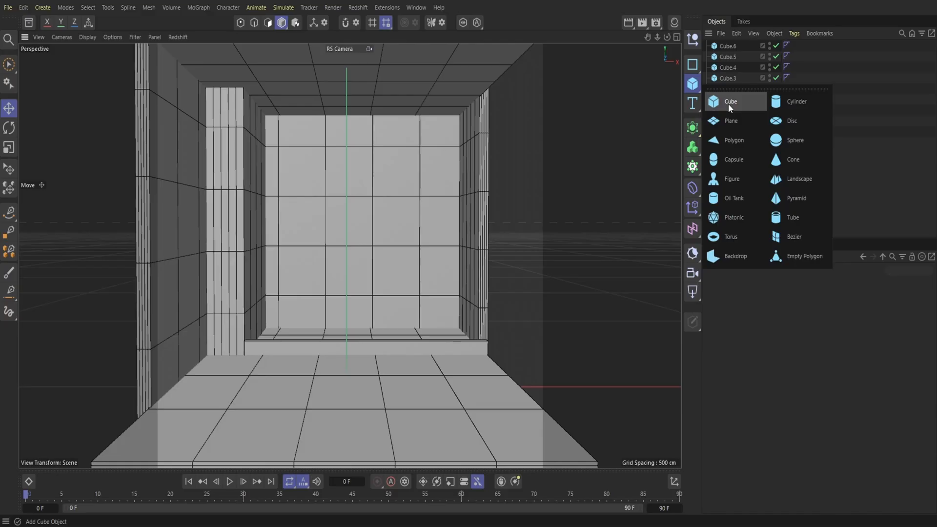
left_click(728, 103)
left_click_drag(352, 253, 352, 350)
left_click_drag(468, 388, 400, 387)
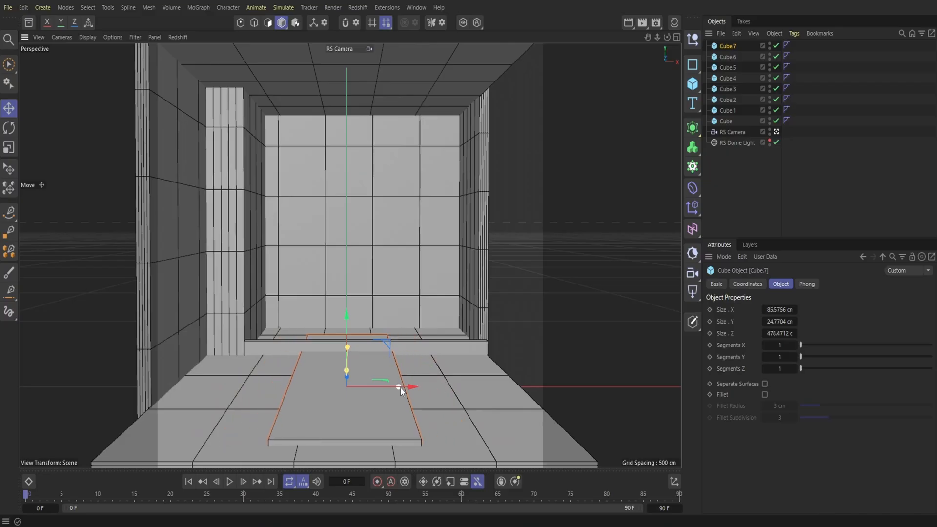
left_click_drag(350, 350, 347, 356)
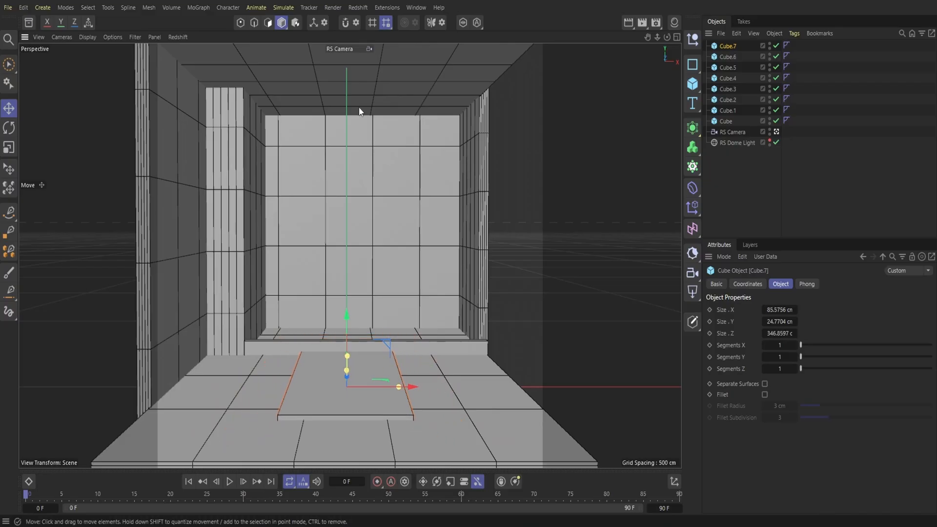
Step: Position the new slab in front of the shower curb and resize it to about 58 cm in X and 198 cm in Z
left_click(341, 49)
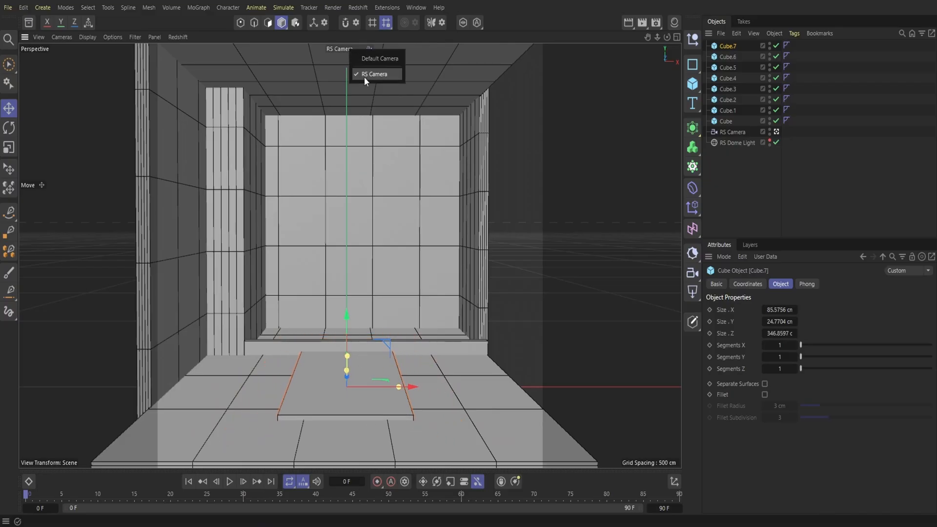
left_click(366, 74)
left_click_drag(368, 282, 326, 333)
left_click(353, 47)
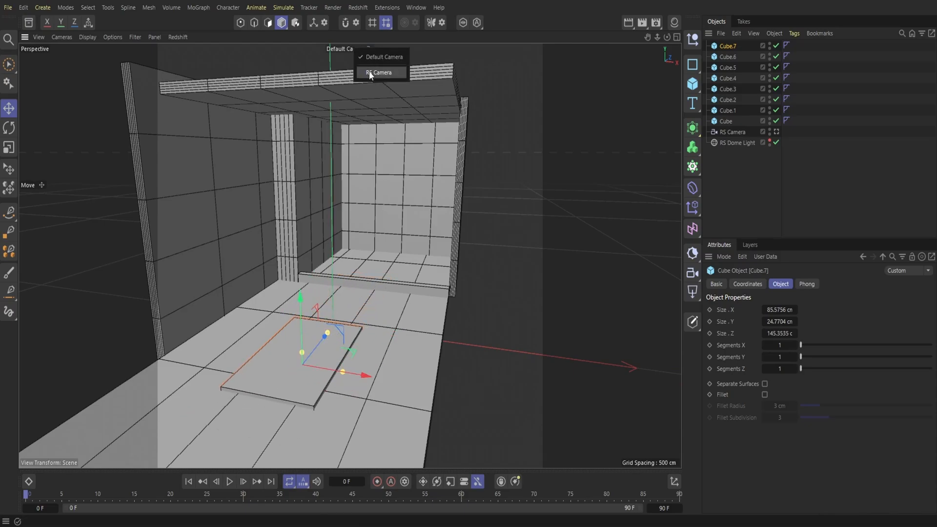
left_click(369, 72)
left_click_drag(347, 393, 349, 386)
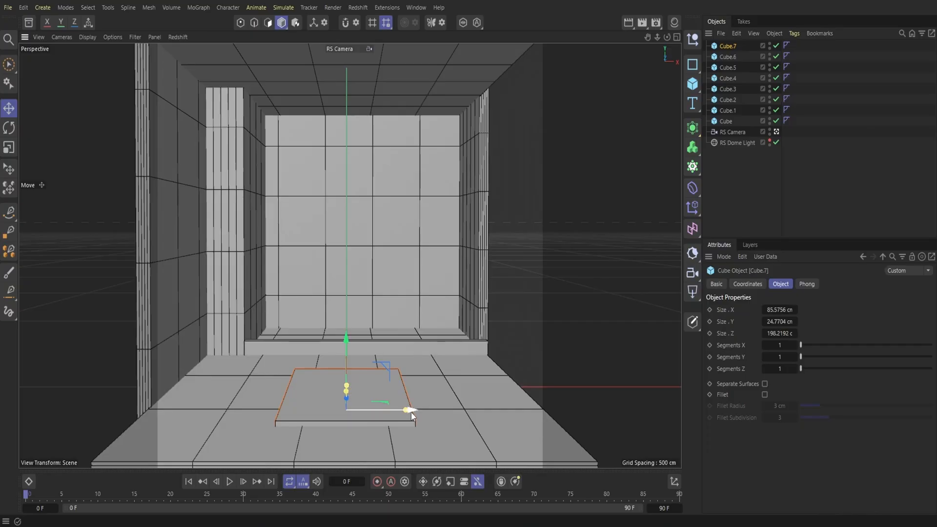
left_click_drag(405, 410, 386, 419)
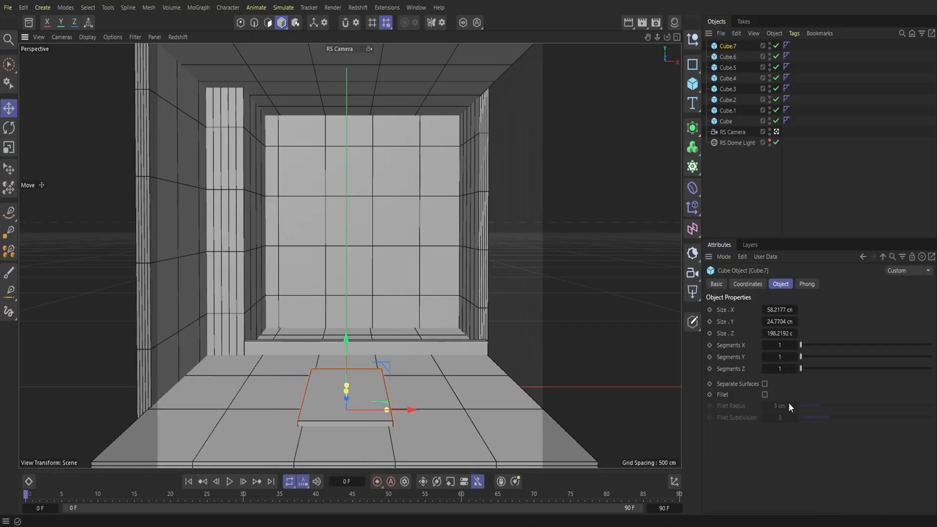
Step: Fillet the floor slab with a 2 cm radius and resize it to about 86 cm in X, 6 cm in Y and 181 cm in Z
left_click(765, 394)
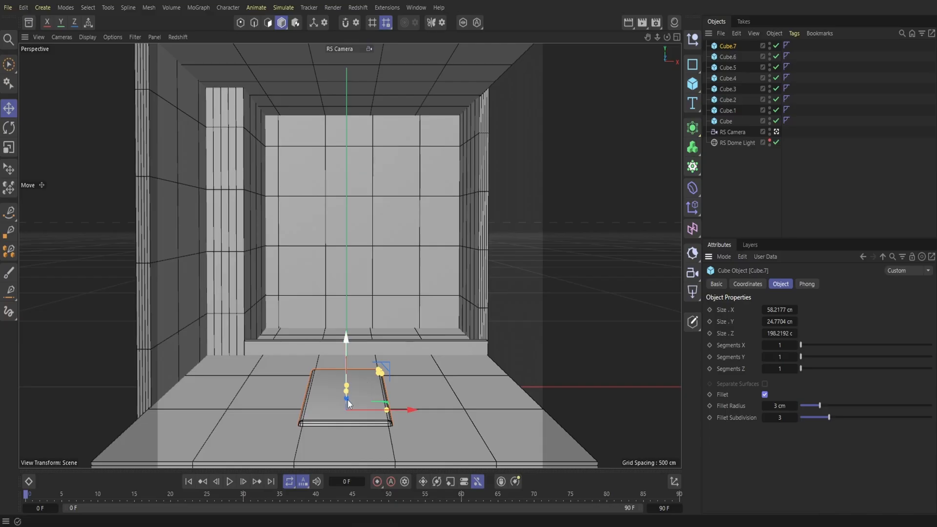
left_click_drag(346, 388, 345, 353)
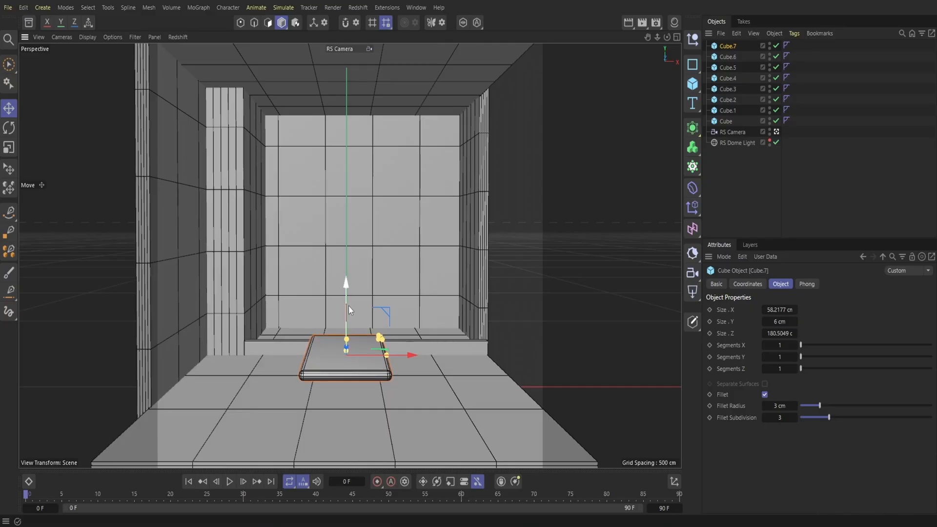
left_click_drag(392, 359, 391, 358)
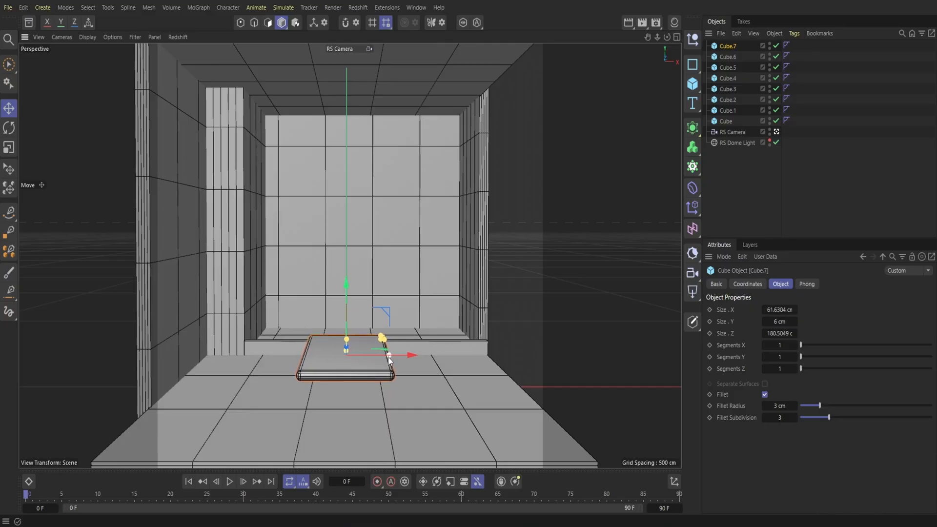
left_click_drag(346, 287, 348, 340)
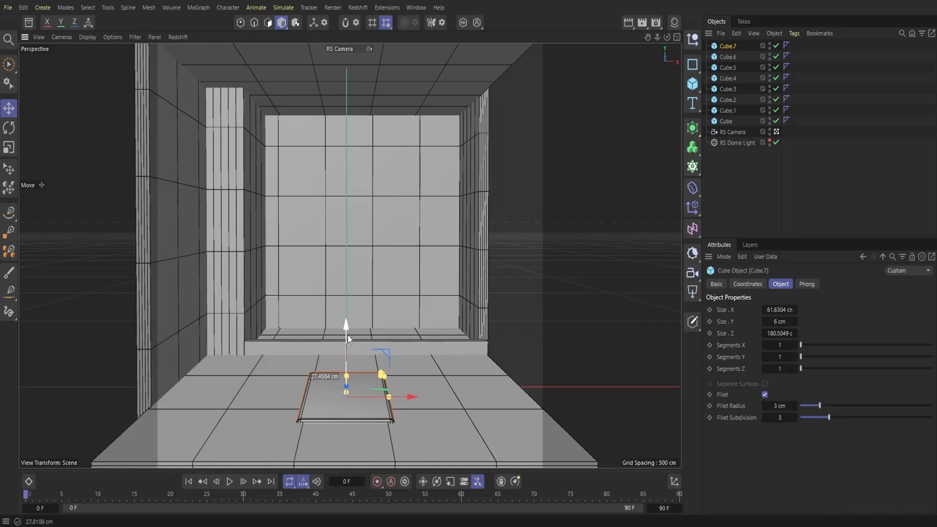
left_click_drag(388, 398, 397, 404)
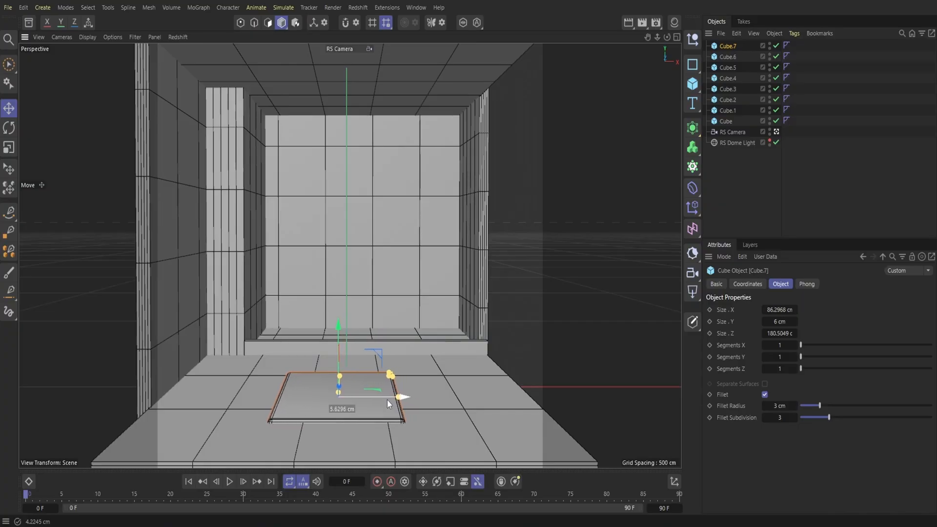
left_click_drag(344, 387, 340, 399)
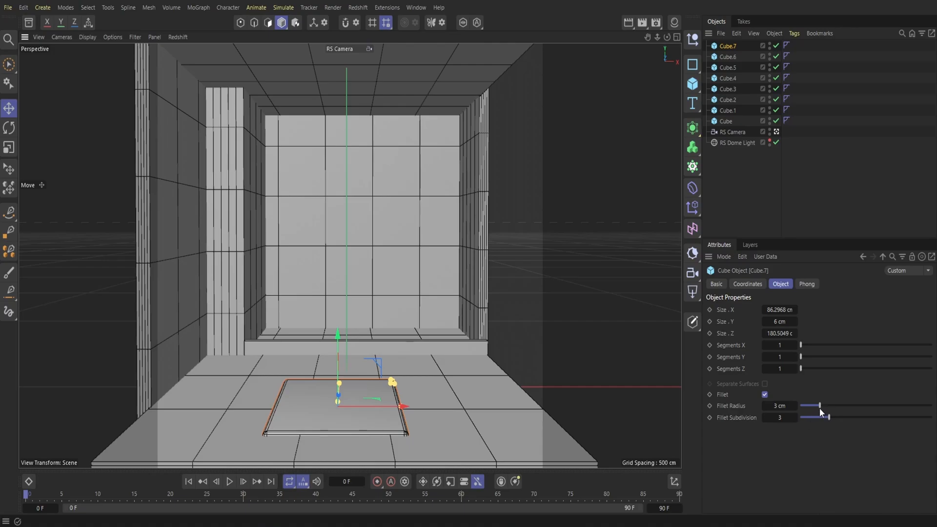
left_click_drag(810, 406, 811, 407)
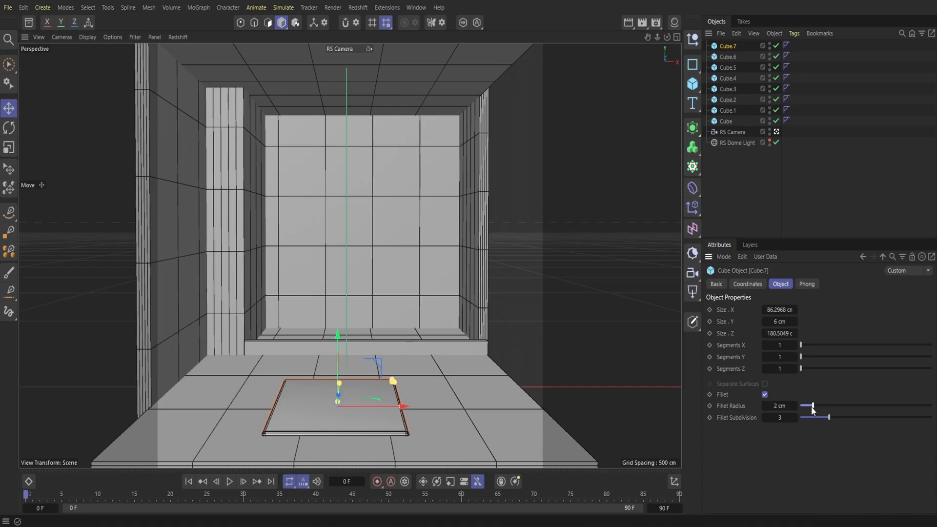
Step: Lengthen the filleted floor slab to about 227 cm in Z, extending it toward the camera
left_click_drag(340, 359, 338, 348)
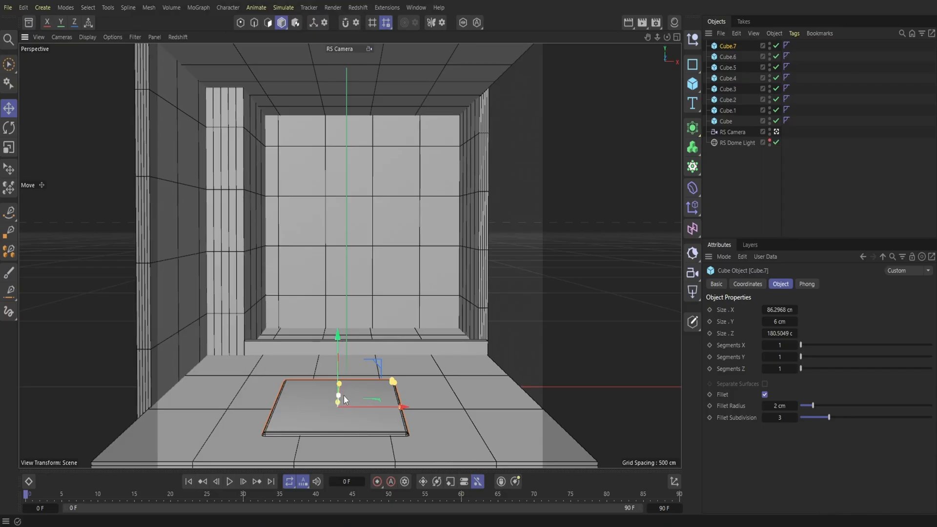
mouse_move(342, 396)
left_mouse_down()
mouse_move(337, 422)
mouse_move(345, 388)
left_mouse_up()
left_click_drag(341, 422, 339, 387)
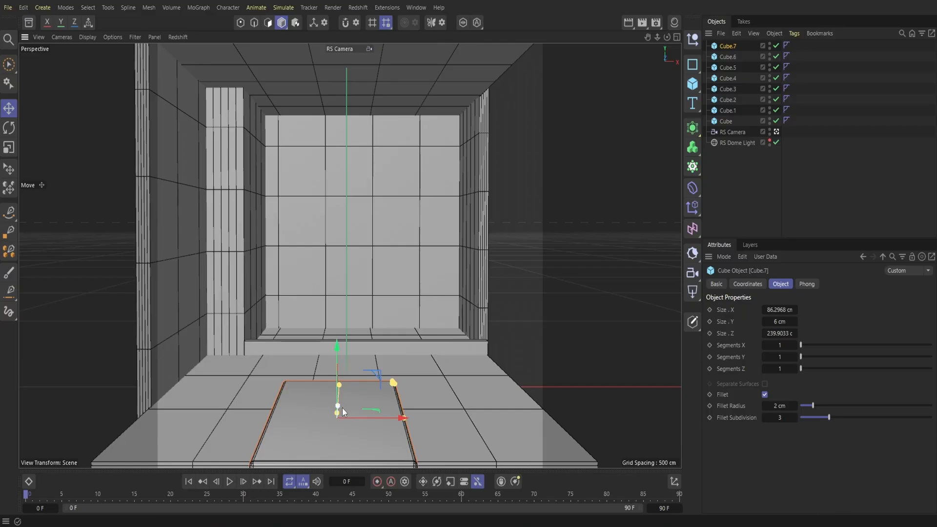
left_click_drag(342, 408, 339, 412)
Step: Shift the floor cube about 15 cm along Z toward the camera using the default camera, and return to the RS Camera view
left_click(430, 404)
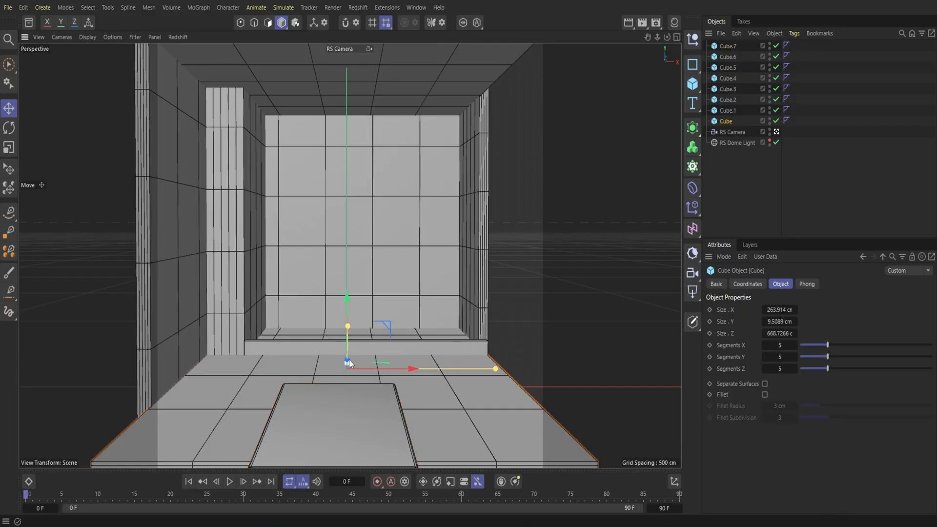
left_click(343, 48)
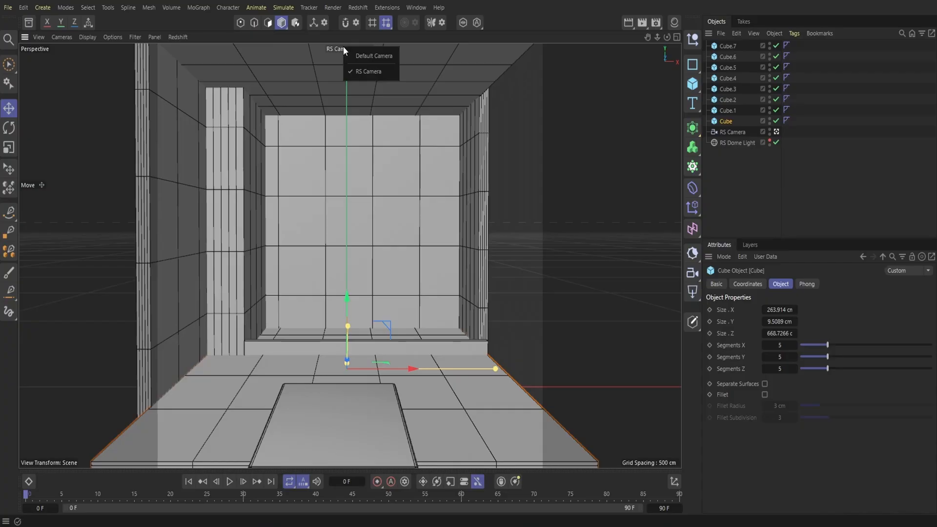
left_click(367, 61)
left_click_drag(364, 283, 362, 286)
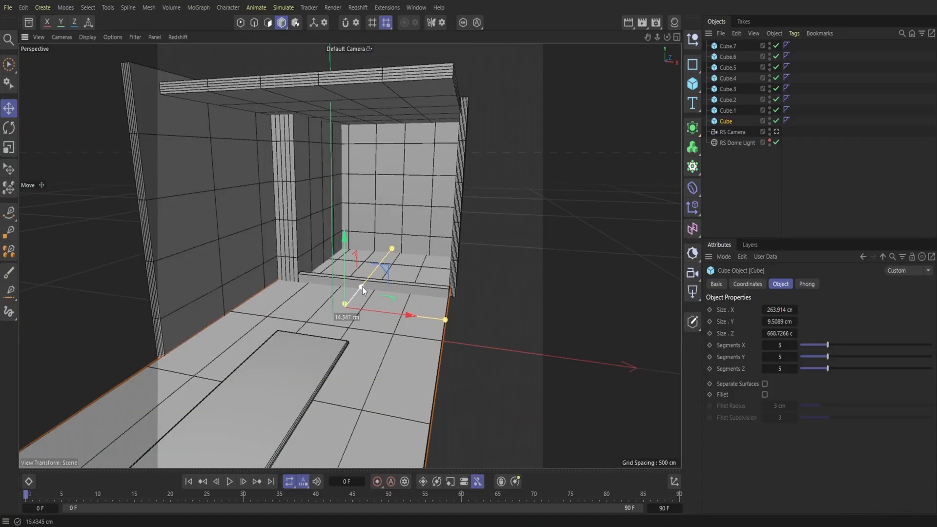
left_click(369, 49)
left_click(369, 76)
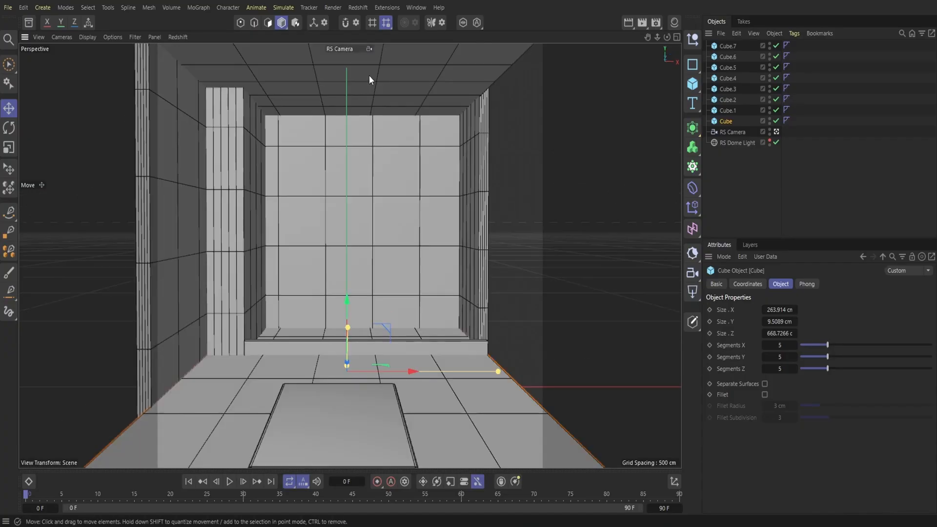
Step: Duplicate the filleted floor slab by copying and pasting it in place
left_click(342, 429)
left_click(735, 34)
left_click(739, 78)
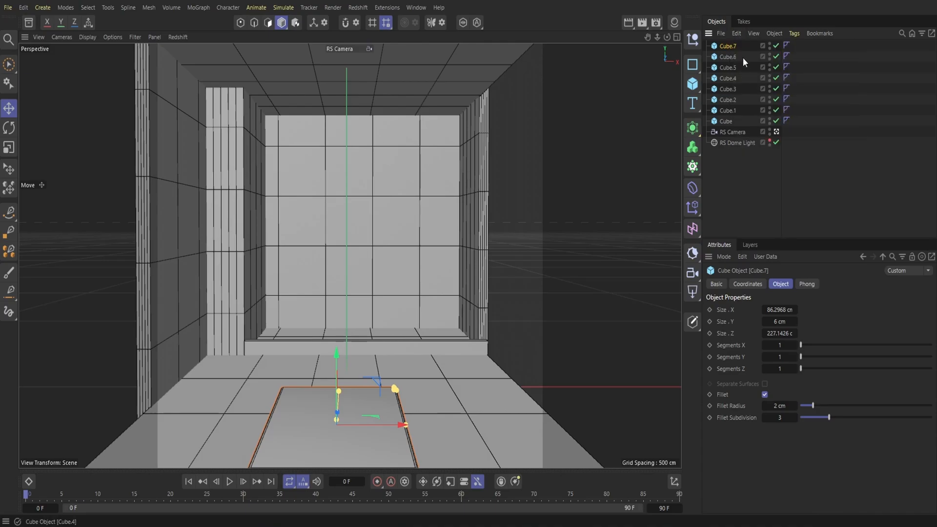
left_click(736, 33)
left_click(746, 89)
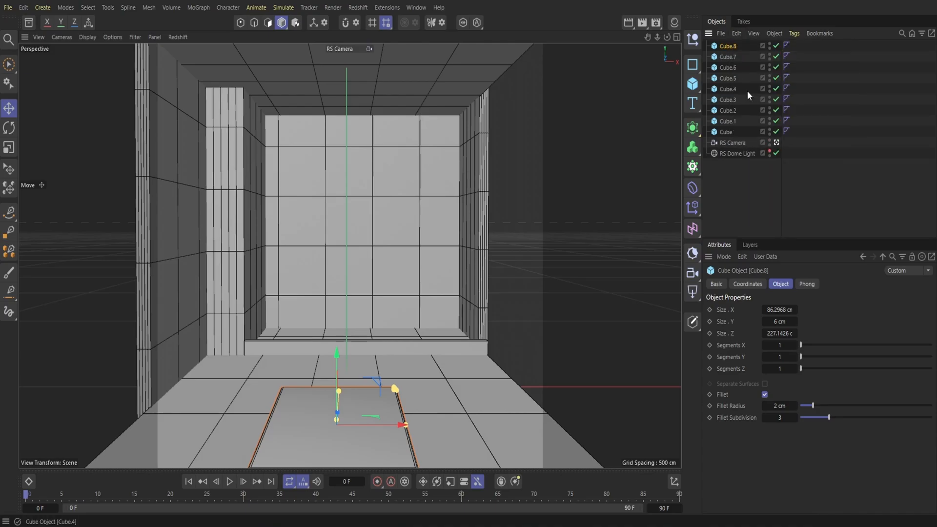
Step: Rotate the copied slab crosswise, shrink it and place it as a small mat directly in front of the shower curb
left_click(9, 128)
left_click_drag(356, 434, 447, 437)
left_click(9, 108)
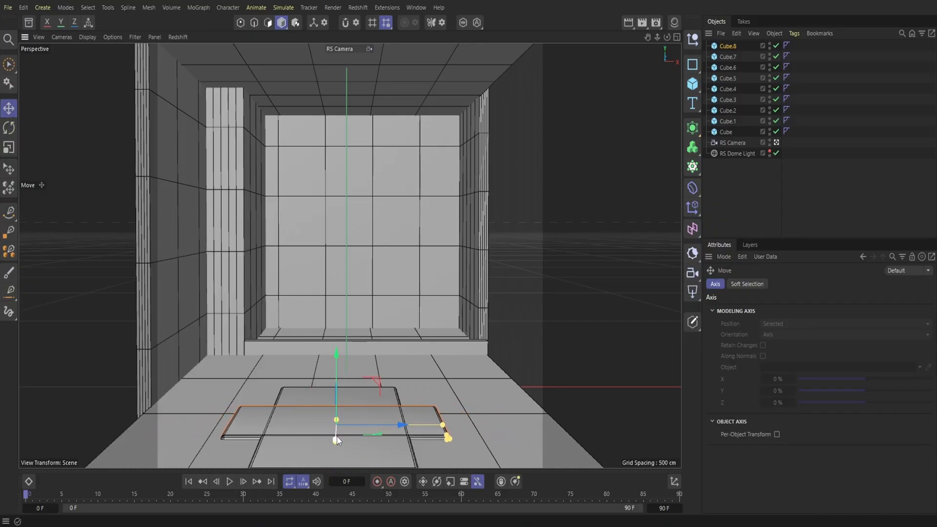
left_click_drag(336, 436, 344, 379)
mouse_move(408, 372)
left_mouse_down()
mouse_move(441, 371)
mouse_move(420, 372)
left_mouse_up()
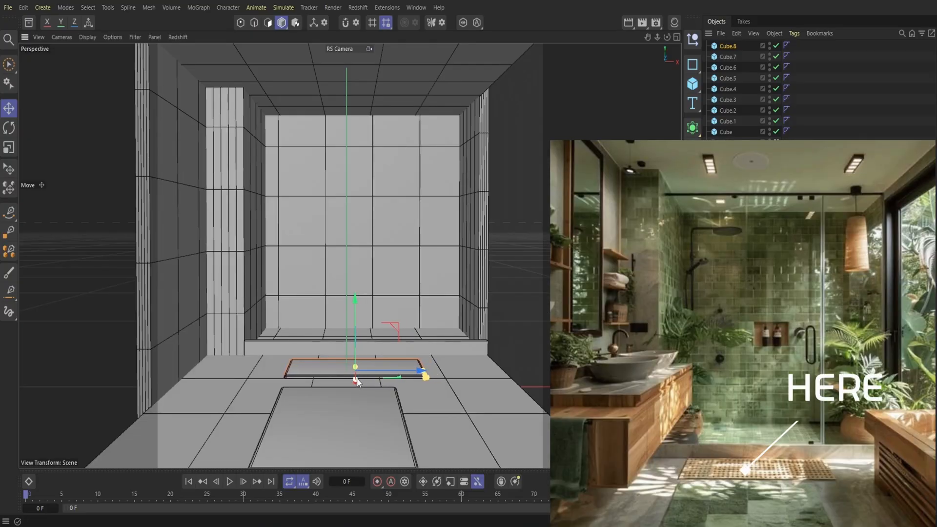
left_click_drag(354, 379, 355, 374)
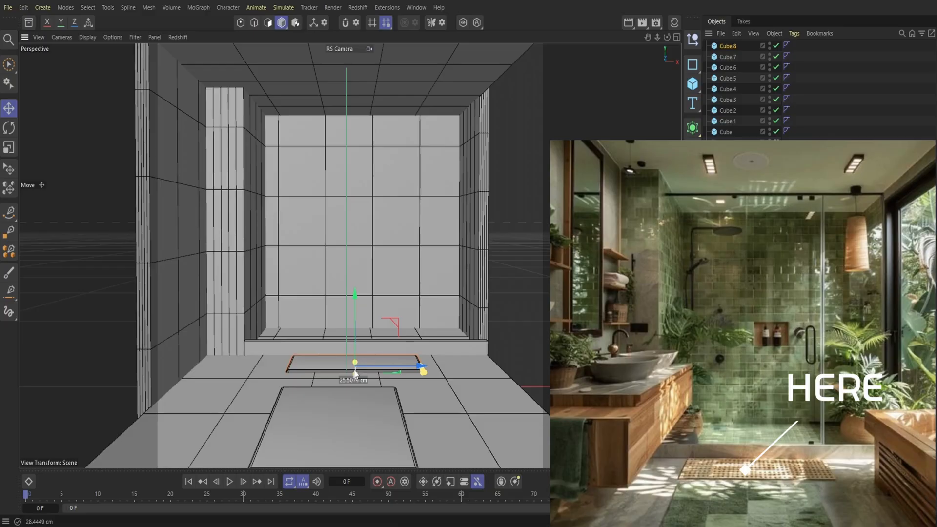
Step: Enlarge the front floor slab to about 95 cm in X and 317 cm in Z, reaching close to the small mat
left_click(367, 402)
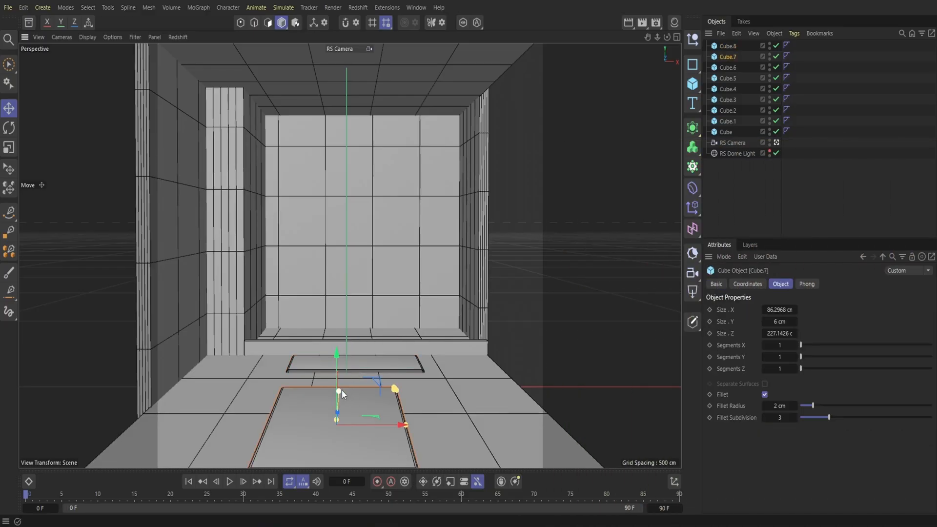
left_click_drag(341, 389, 344, 381)
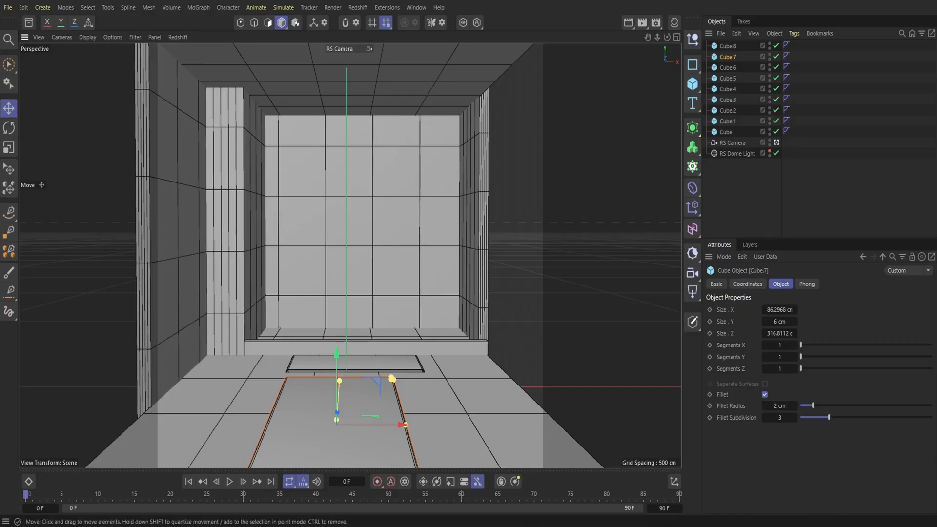
left_click_drag(408, 425, 413, 426)
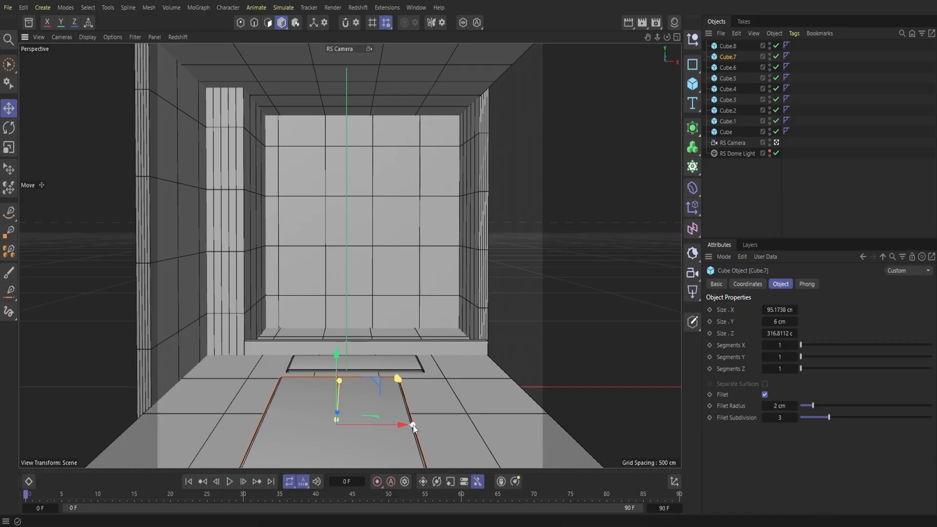
Step: Duplicate the right shower wall by copying and pasting it in place
left_click(478, 229)
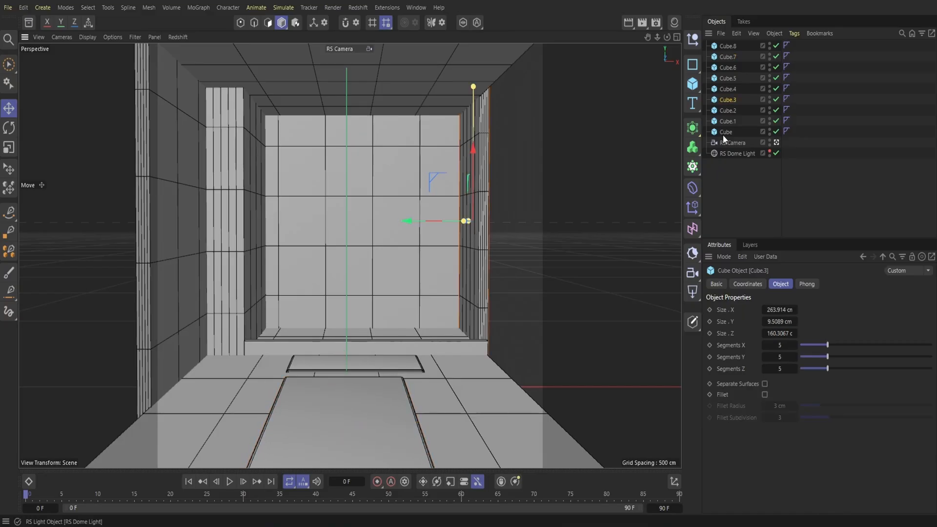
left_click(734, 32)
left_click(744, 77)
left_click(736, 33)
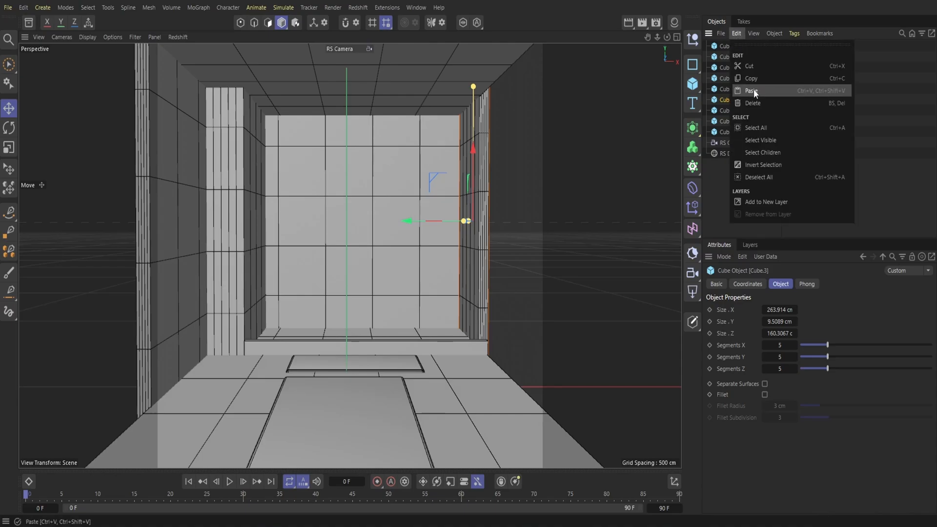
left_click(745, 90)
Step: Narrow the wall copy to a post about 7 cm in Z at the wall's front edge, and return to the RS Camera view
left_click(349, 63)
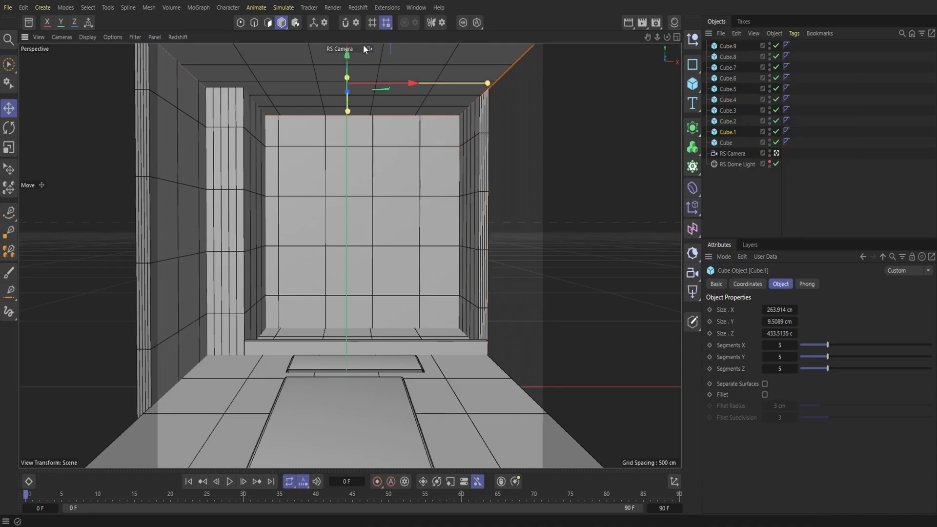
left_click(361, 47)
left_click(382, 58)
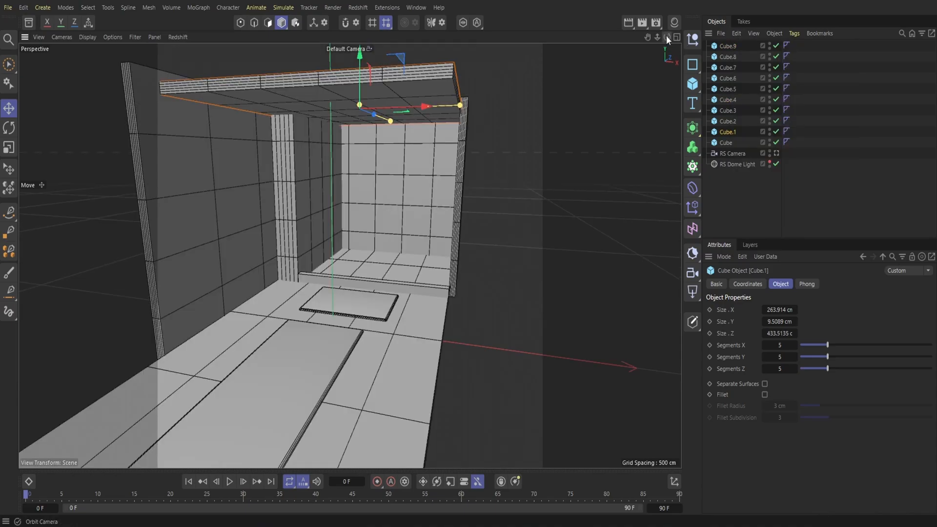
left_click_drag(666, 38, 585, 92)
left_click(728, 46)
left_click_drag(445, 231, 389, 257)
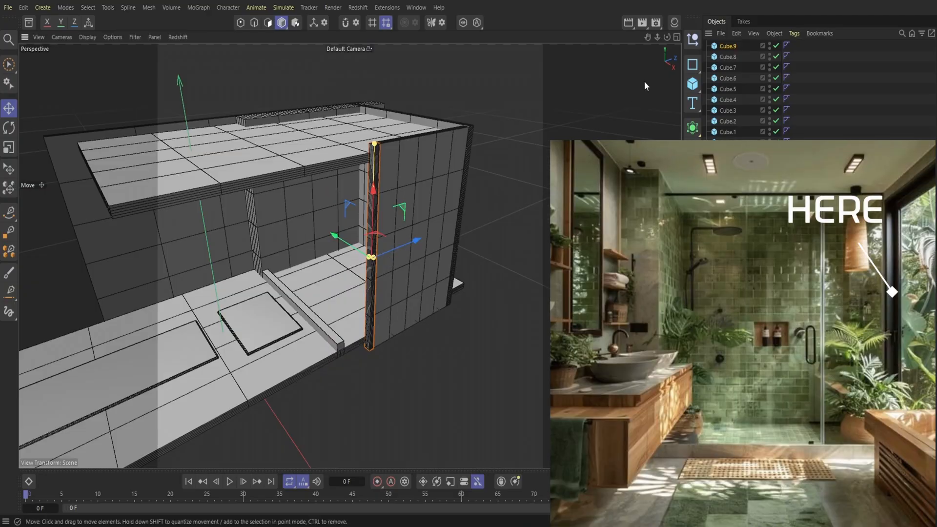
left_click(356, 49)
left_click(378, 73)
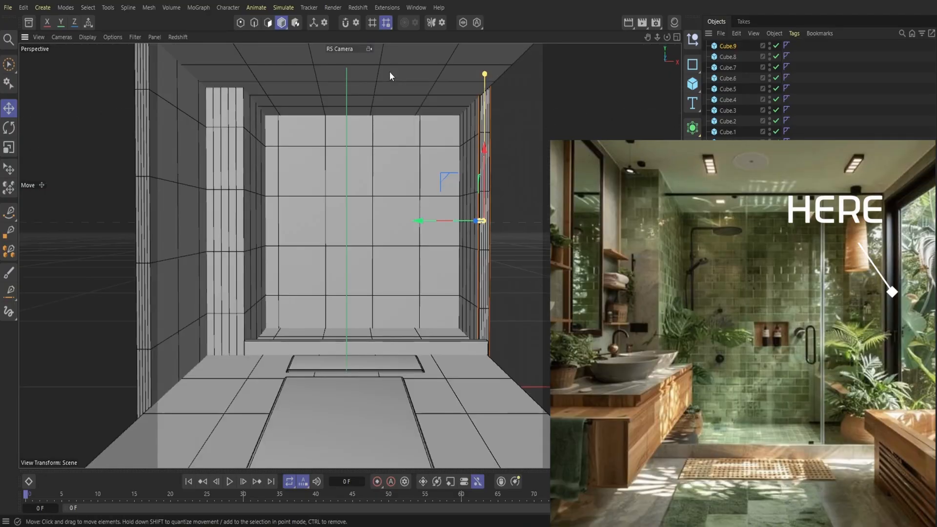
Step: Duplicate the narrow post and rotate the copy 90° so that it lies horizontally from front to back
left_click(736, 33)
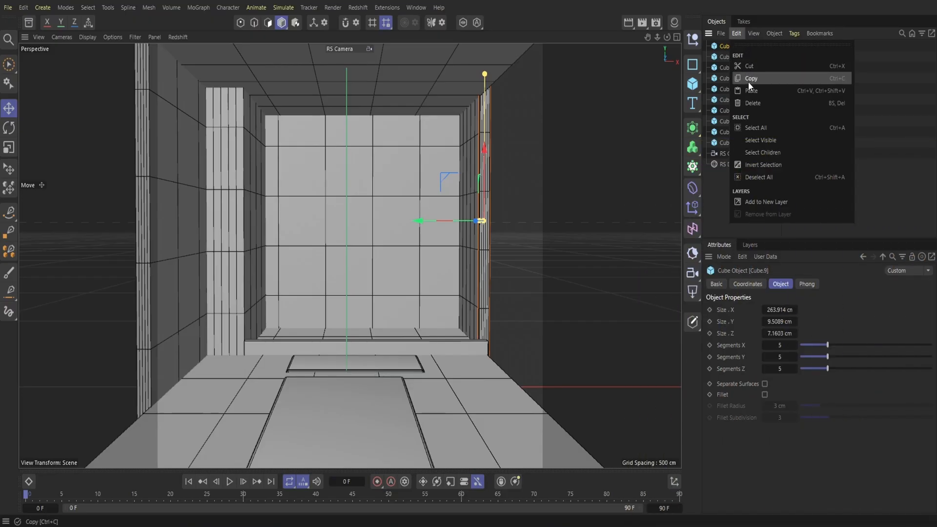
left_click(748, 80)
left_click(737, 32)
left_click(751, 90)
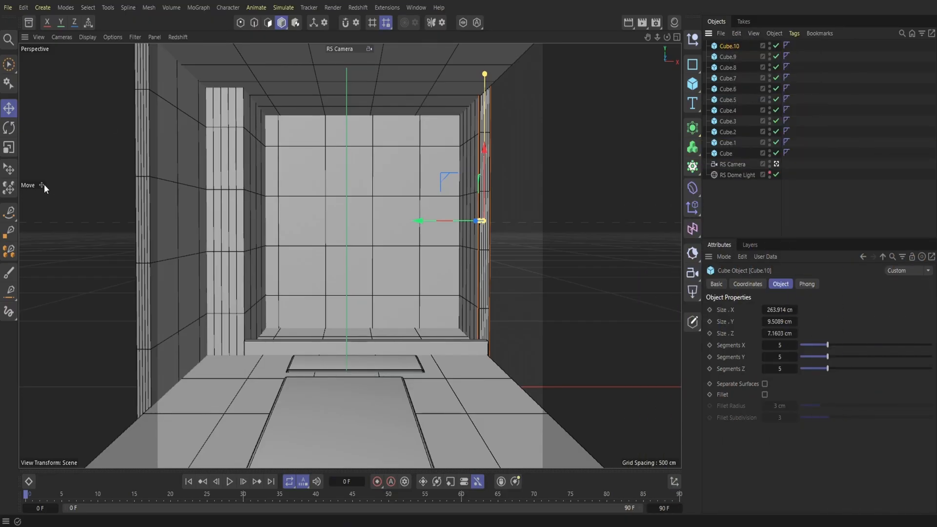
key("r")
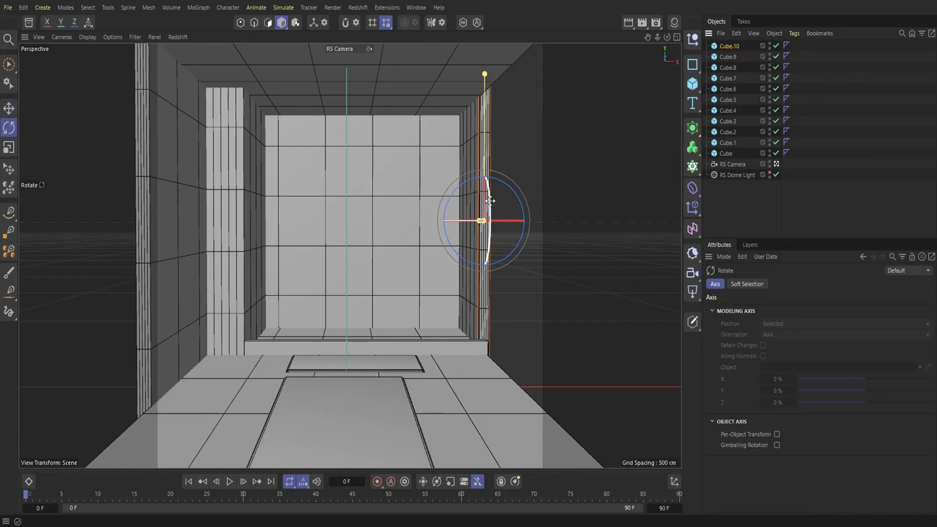
left_click_drag(490, 227, 487, 317)
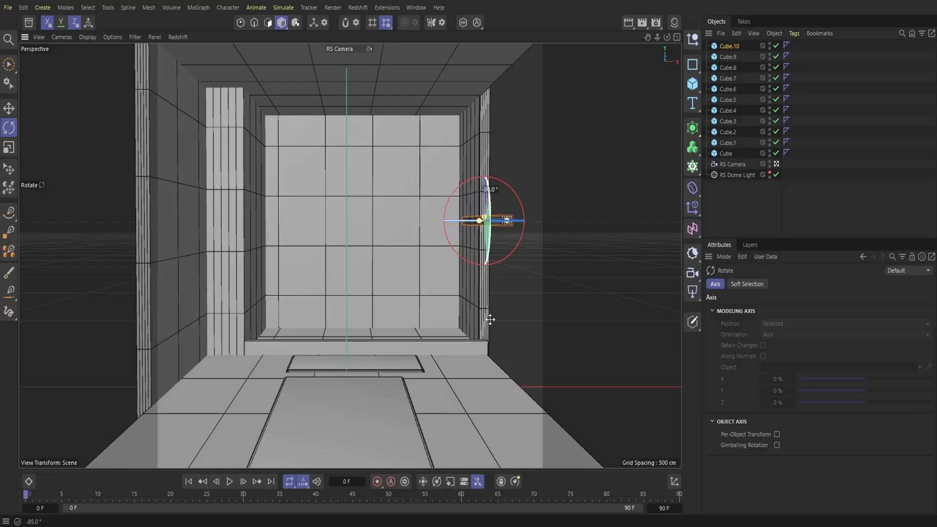
Step: Raise the rotated copy above the post and fit it as a beam along the ceiling's right edge
key("e")
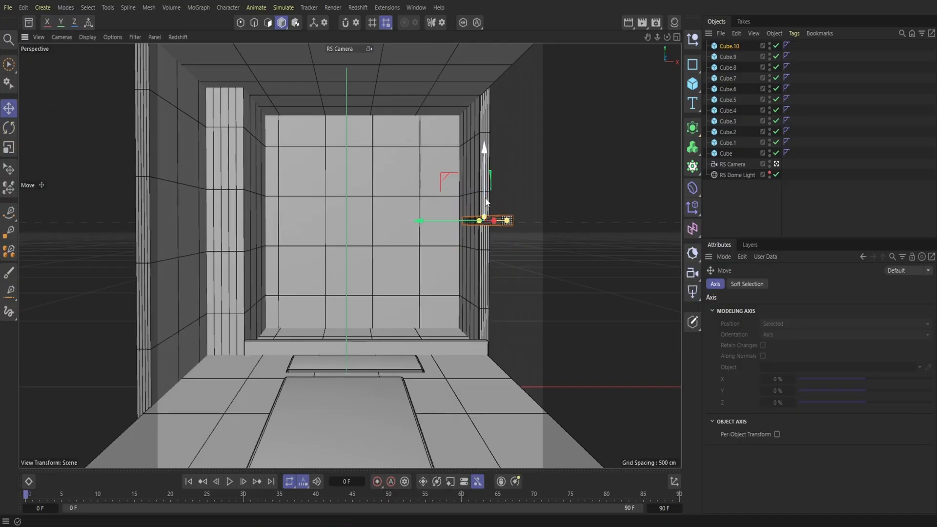
left_click_drag(487, 200, 527, 77)
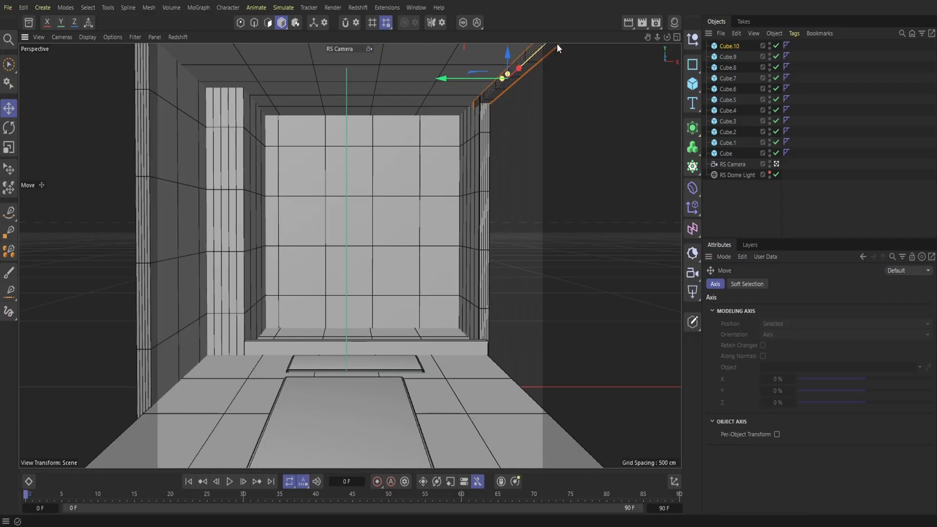
left_click_drag(554, 43, 515, 58)
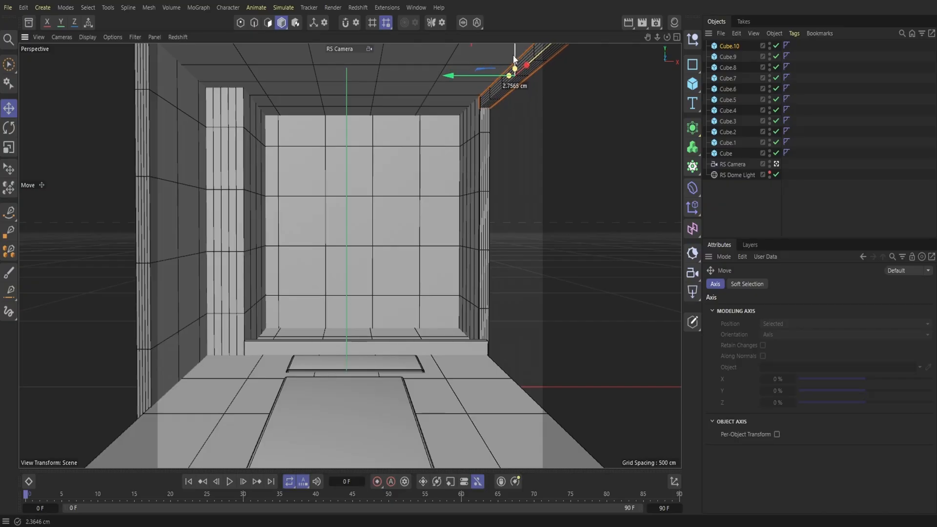
Step: Add a cube and shape it into a floating vanity block about 46 × 32 × 336 cm along the room's left wall
left_click(693, 84)
left_click(730, 101)
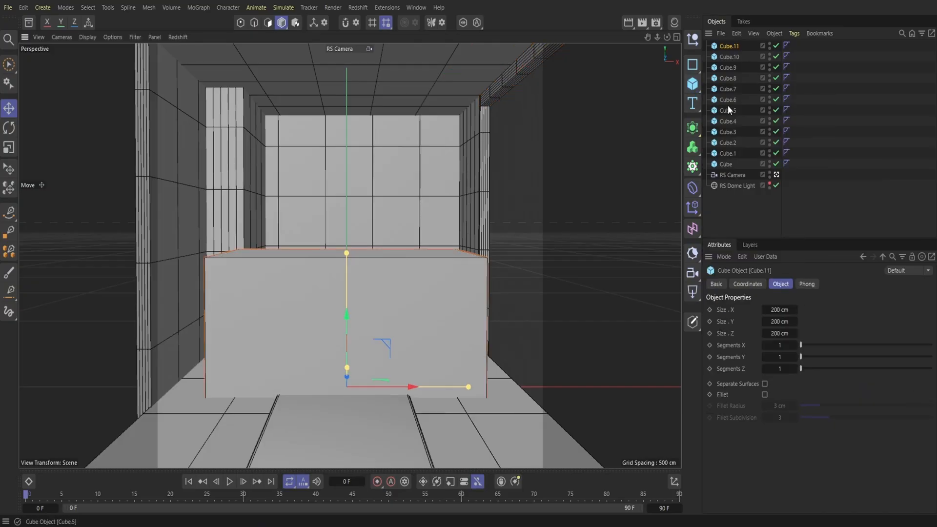
left_click_drag(464, 387, 268, 362)
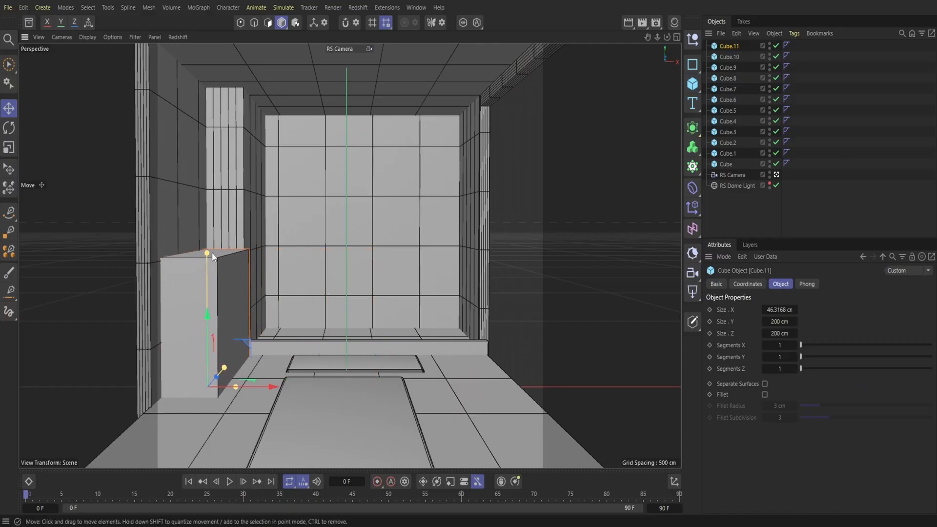
left_click_drag(209, 253, 211, 272)
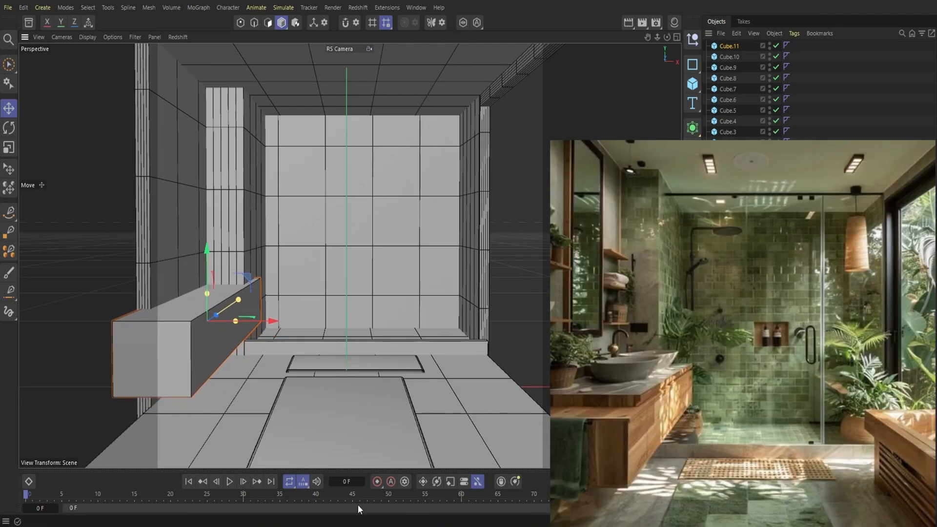
left_click_drag(262, 323, 268, 326)
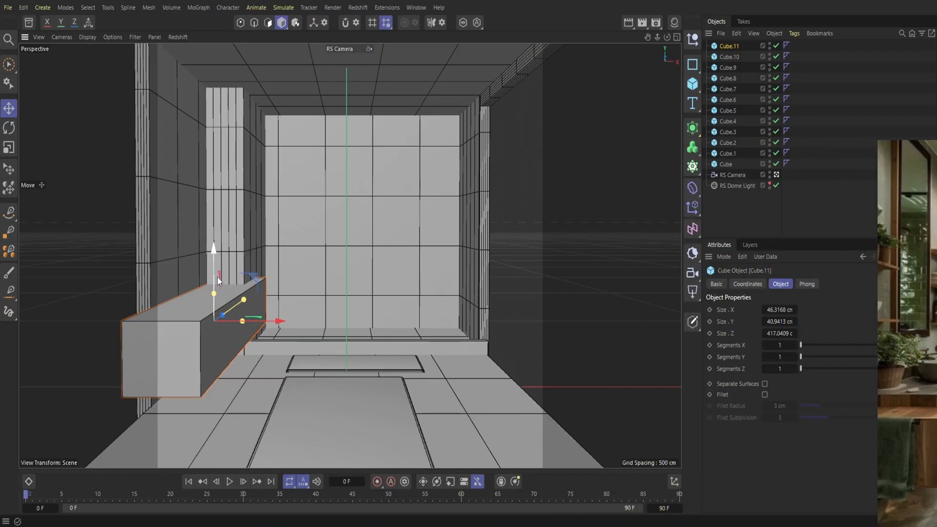
left_click_drag(213, 258, 228, 358)
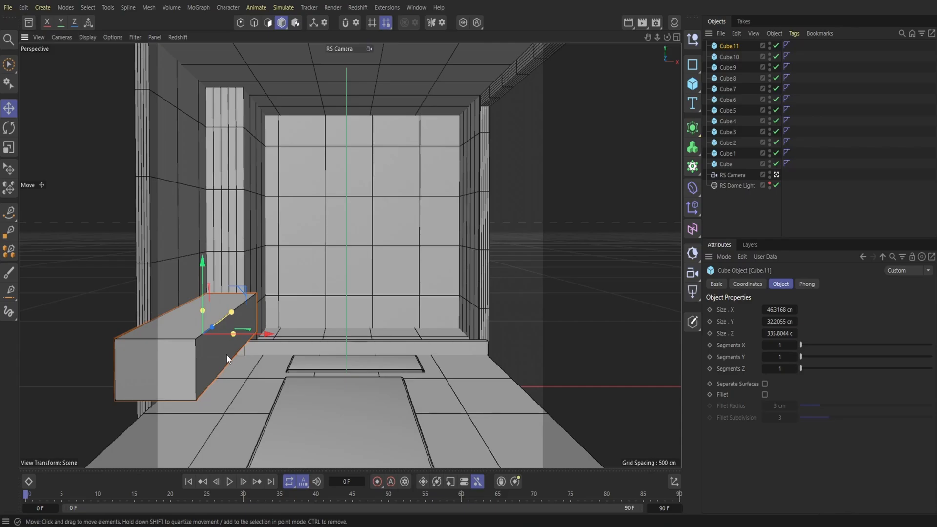
left_click(736, 33)
left_click(750, 66)
left_click(23, 7)
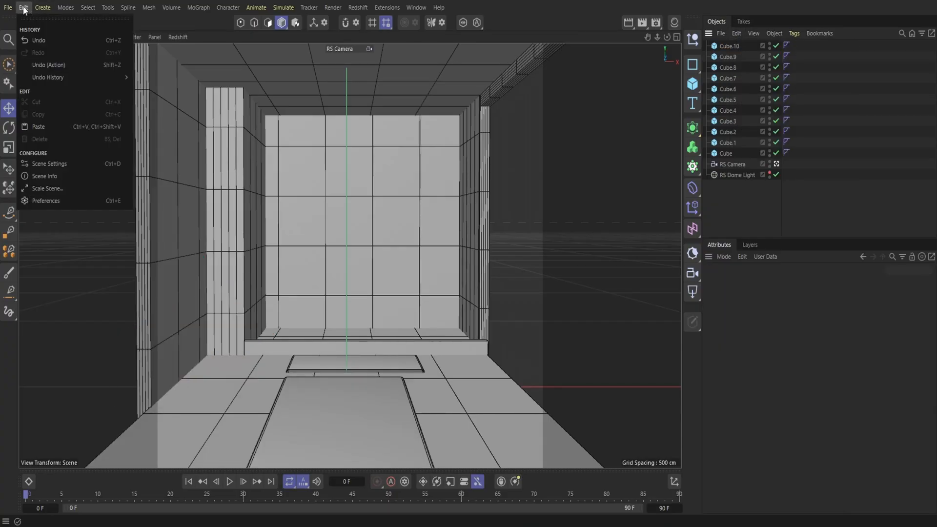
left_click(43, 43)
Step: Save the project, and duplicate the vanity block as a thin countertop slab about 42 × 6 × 311 cm on top of it
left_click(8, 8)
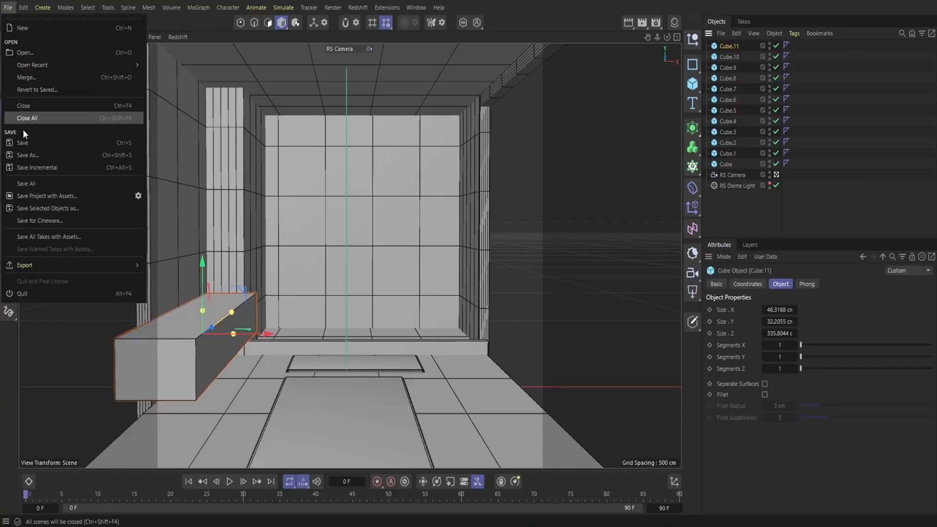
left_click(22, 141)
left_click(736, 33)
left_click(736, 33)
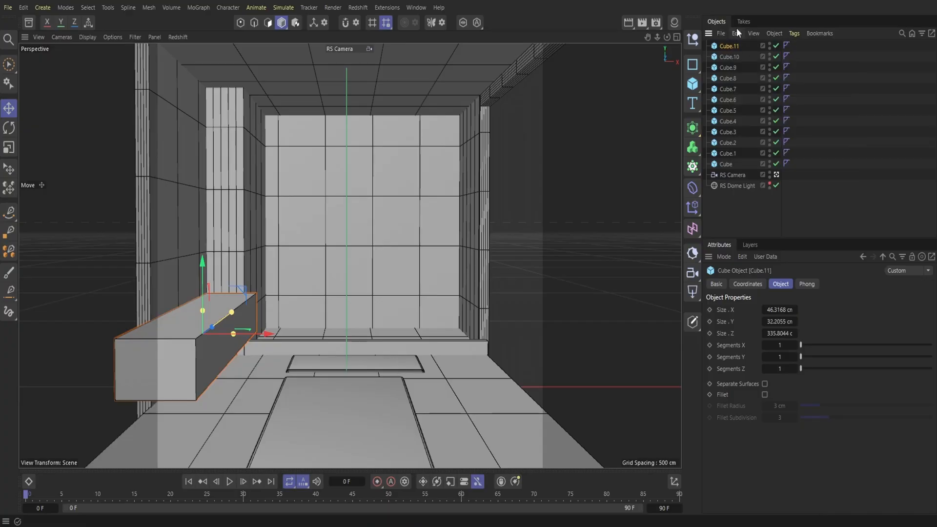
left_click(736, 33)
left_click(753, 90)
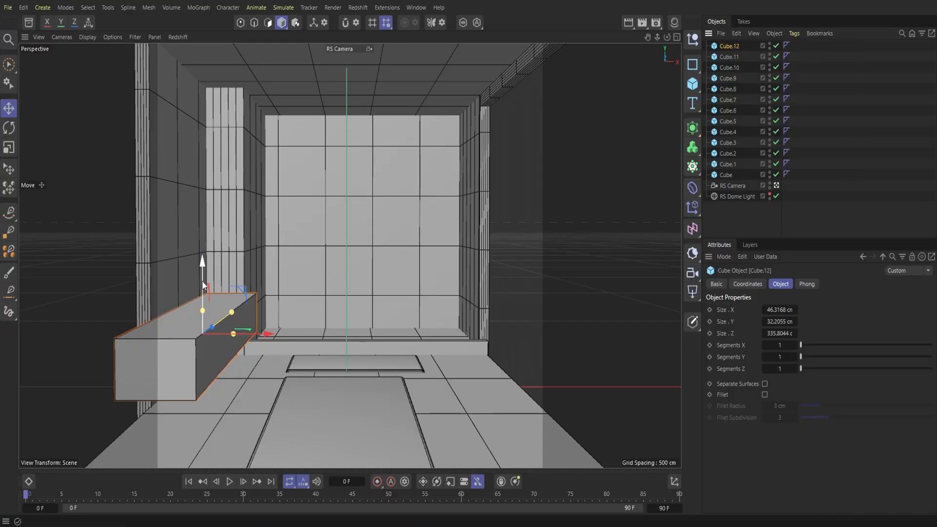
left_click_drag(203, 311, 205, 274)
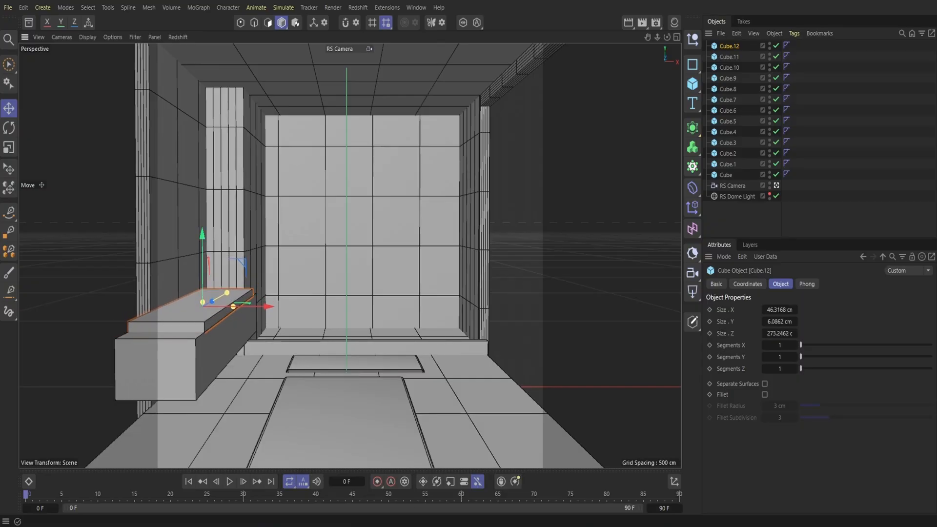
mouse_move(233, 310)
left_mouse_down()
mouse_move(205, 281)
mouse_move(231, 294)
left_mouse_up()
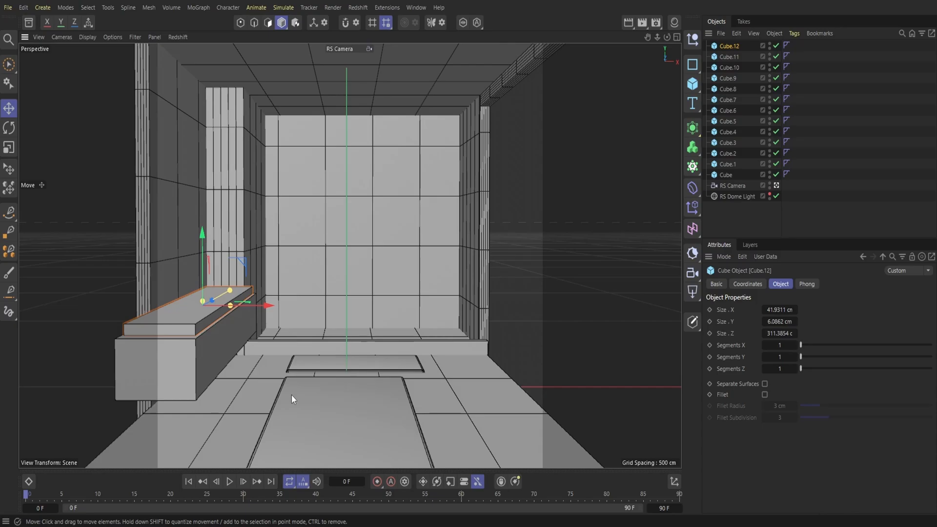
Step: Open the Redshift RenderView, dock it beside the viewport and set it to render from the RS Camera
left_click(358, 8)
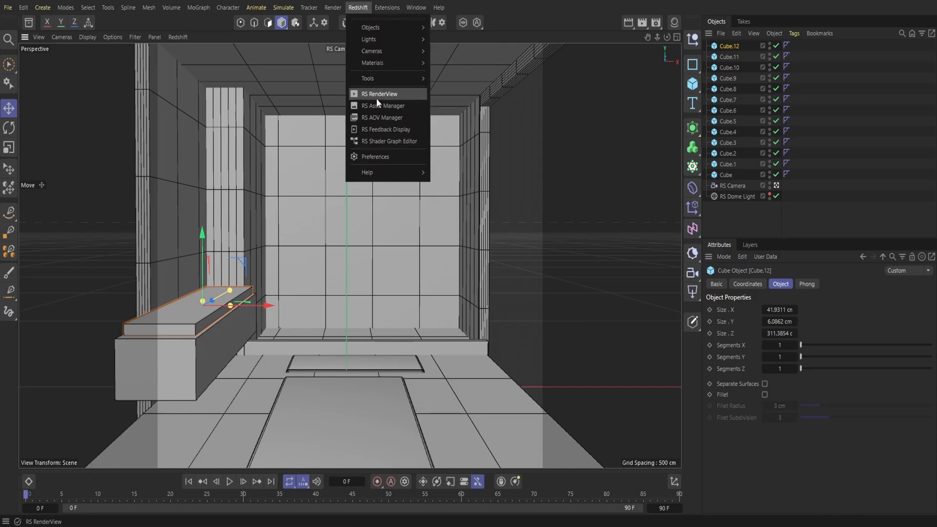
left_click(376, 94)
left_click_drag(383, 99, 40, 74)
left_click(221, 75)
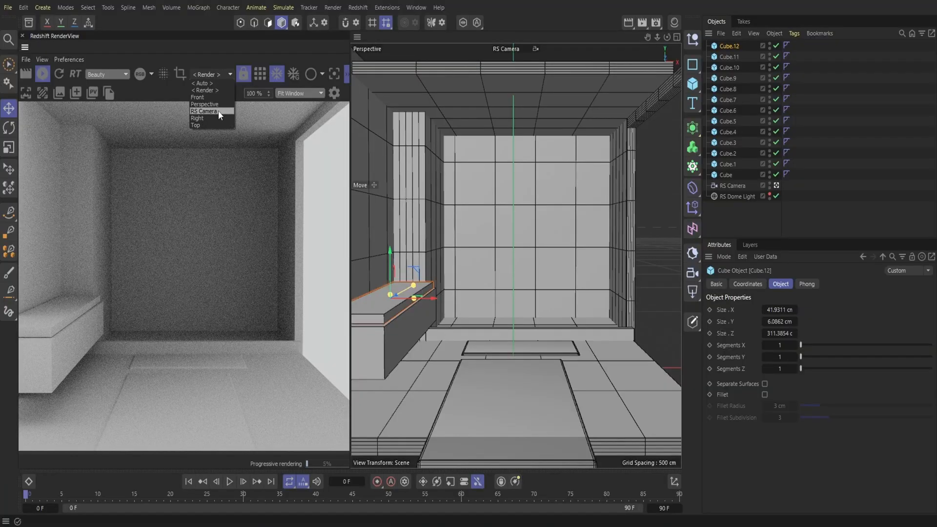
left_click(222, 111)
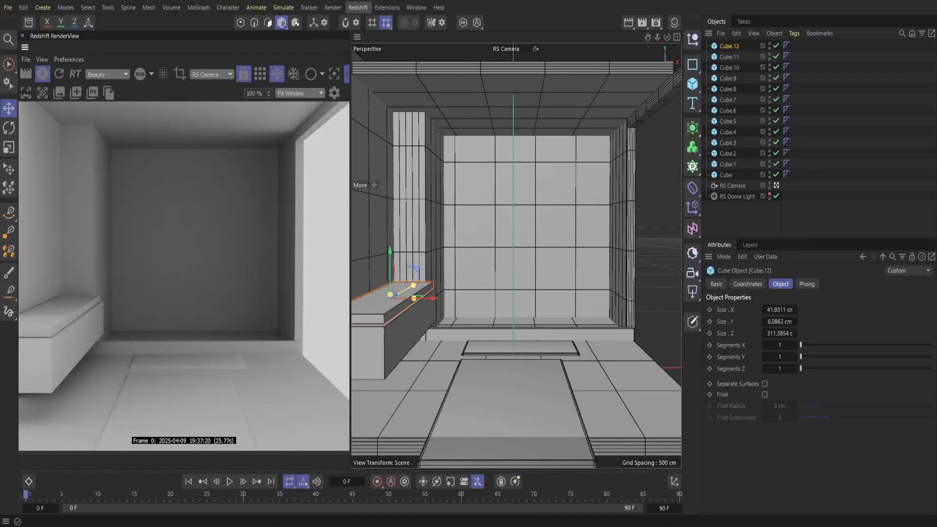
Step: Widen the vanity block to about 57 cm in X and resize its countertop slab to about 52 × 337 cm
left_click(408, 332)
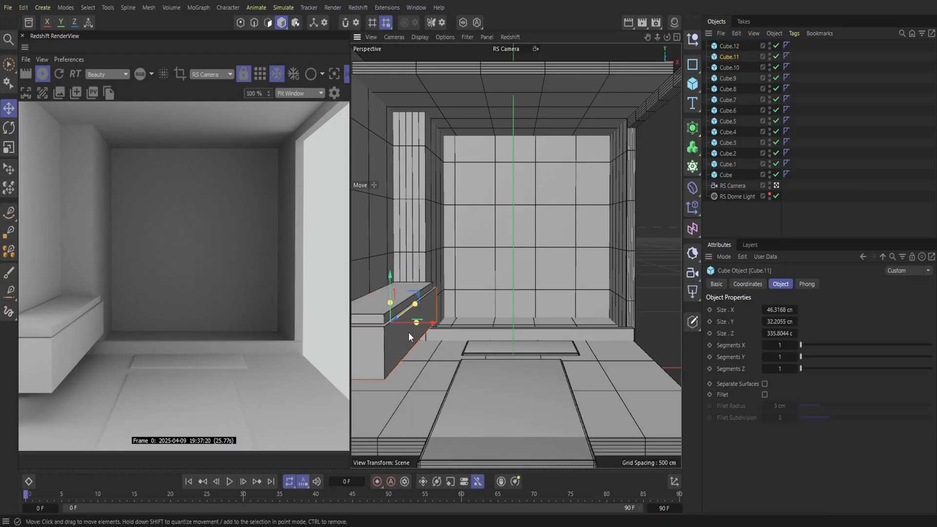
left_click_drag(417, 323, 423, 323)
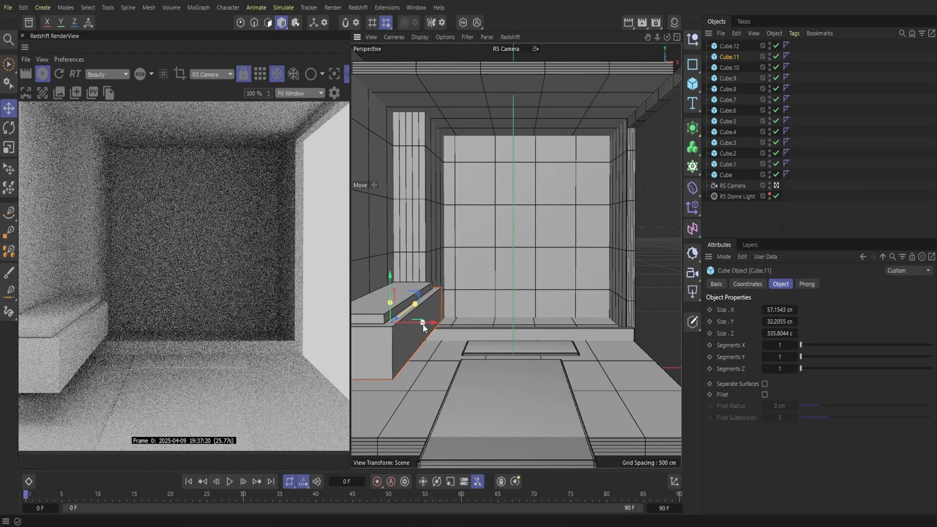
left_click(408, 300)
left_click_drag(416, 299, 410, 287)
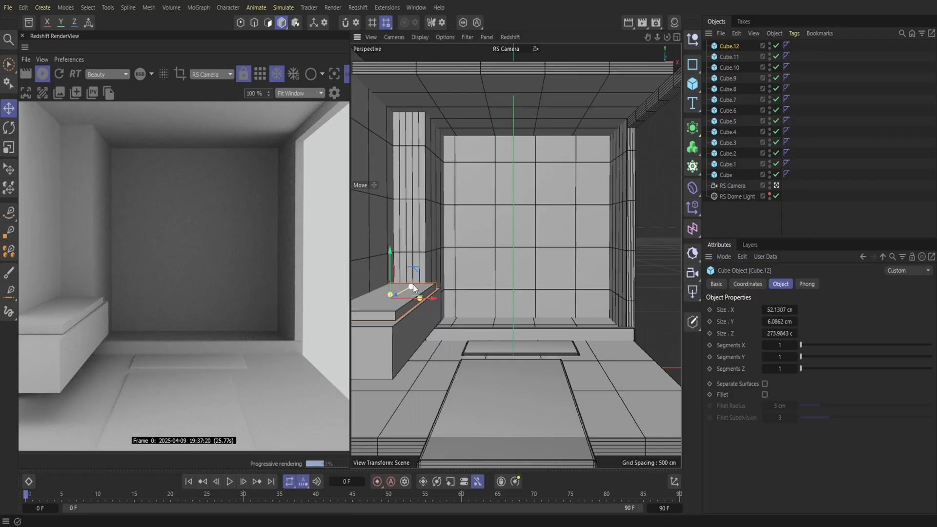
left_click_drag(413, 285, 415, 284)
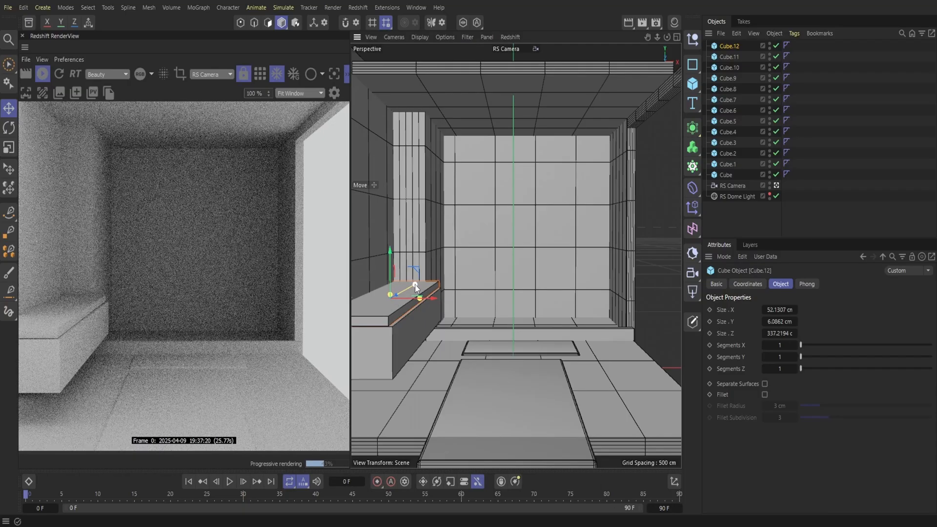
Step: From the default camera, nudge the countertop along Z, then lengthen the vanity block to about 366 cm in Z and shift it slightly forward
left_click(519, 47)
left_click(536, 59)
left_click_drag(647, 37, 769, 1)
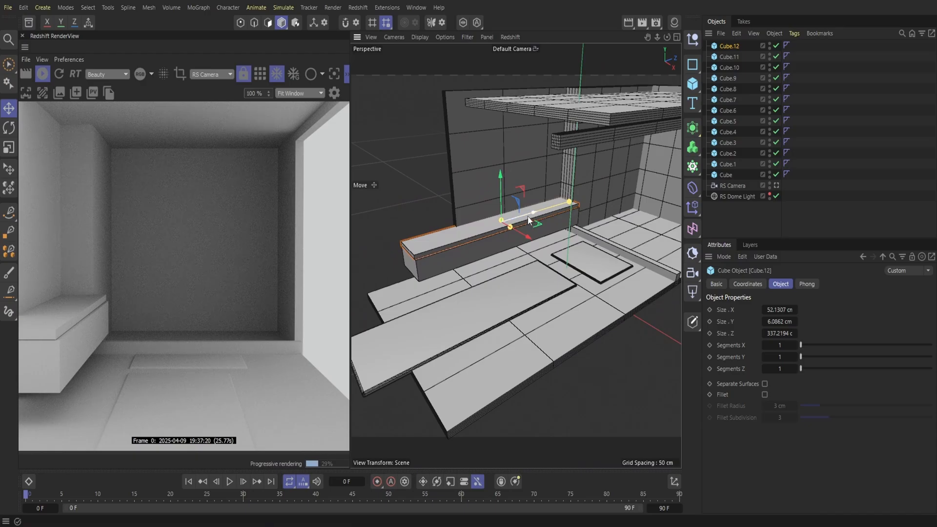
left_click_drag(528, 215, 528, 217)
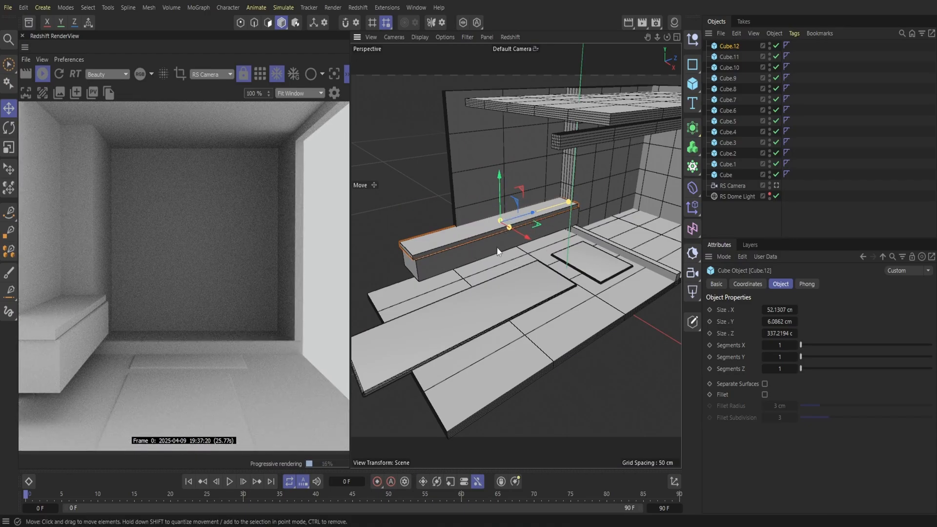
left_click(545, 238)
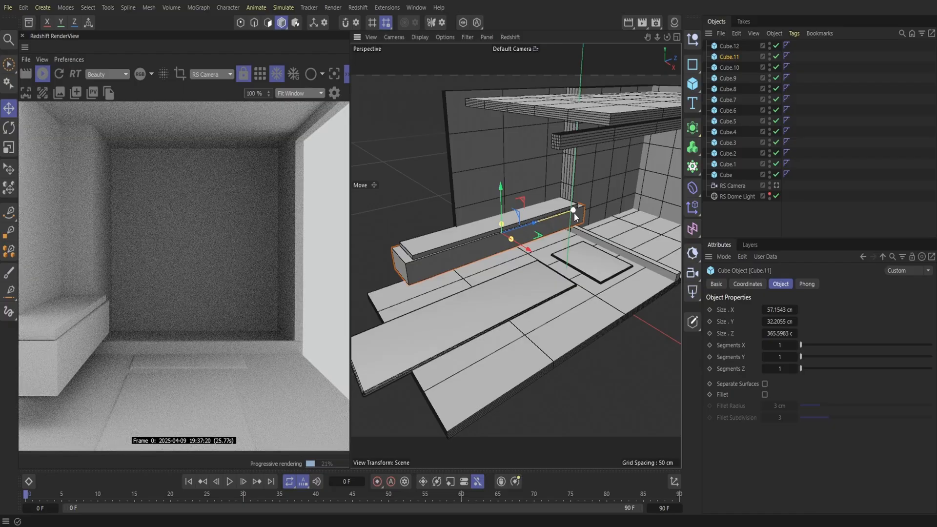
left_click_drag(574, 212, 529, 226)
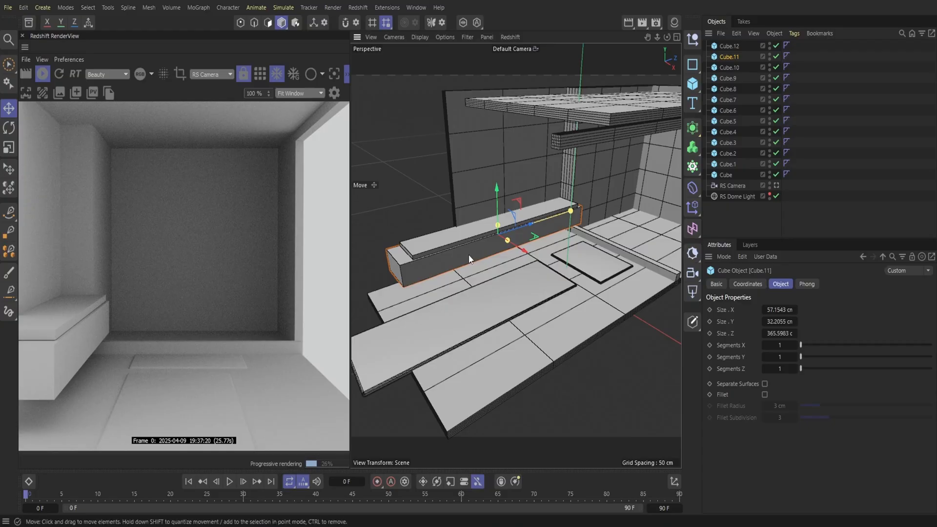
Step: Duplicate the vanity block and move the copy across the floor to the front right side of the room
left_click(736, 33)
left_click(751, 78)
left_click(736, 33)
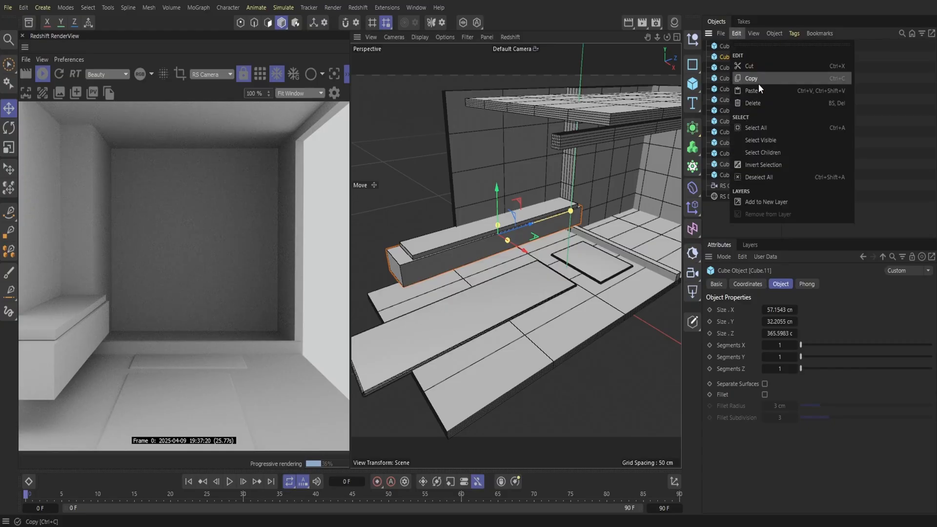
left_click(756, 91)
left_click_drag(522, 254, 589, 304)
left_click(23, 7)
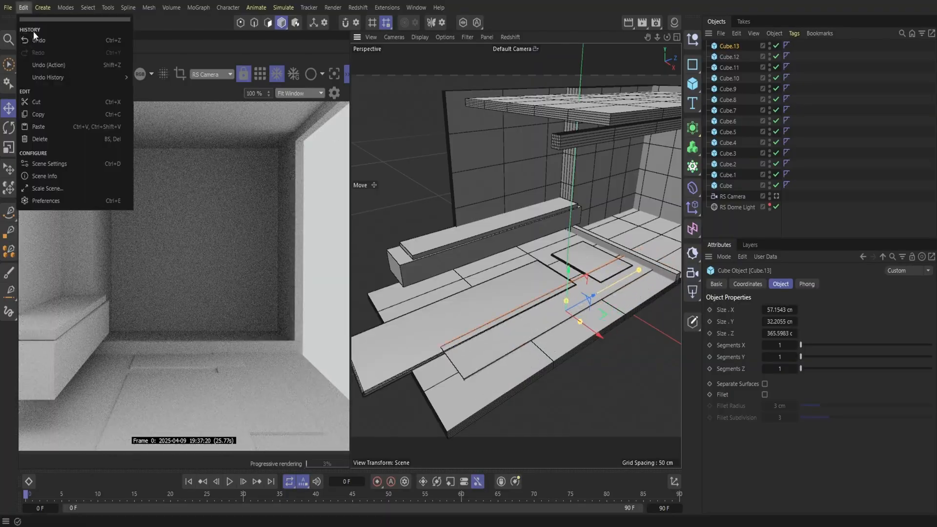
left_click(34, 38)
left_click_drag(613, 293, 425, 386)
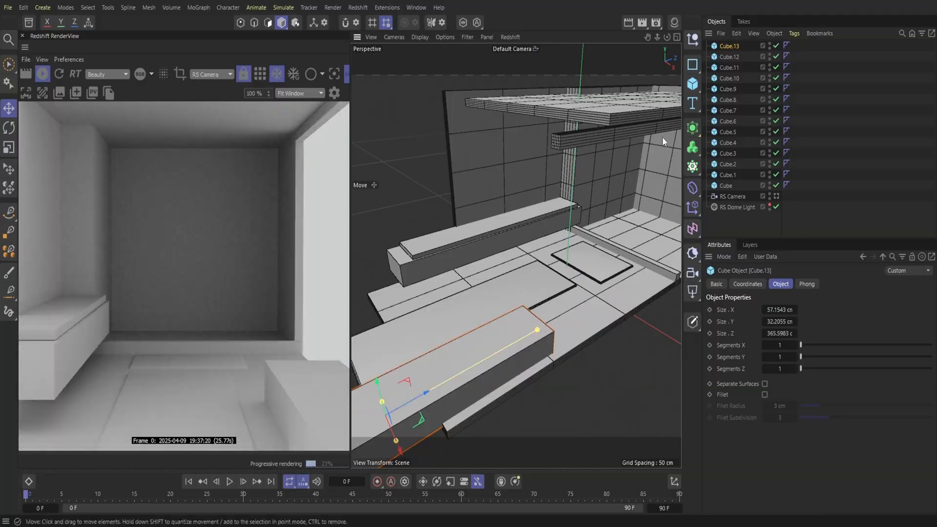
Step: Duplicate the right-hand block and shape the copy into a top slab about 71 cm wide and 14 cm thick above it
left_click(735, 34)
left_click(748, 77)
left_click(736, 33)
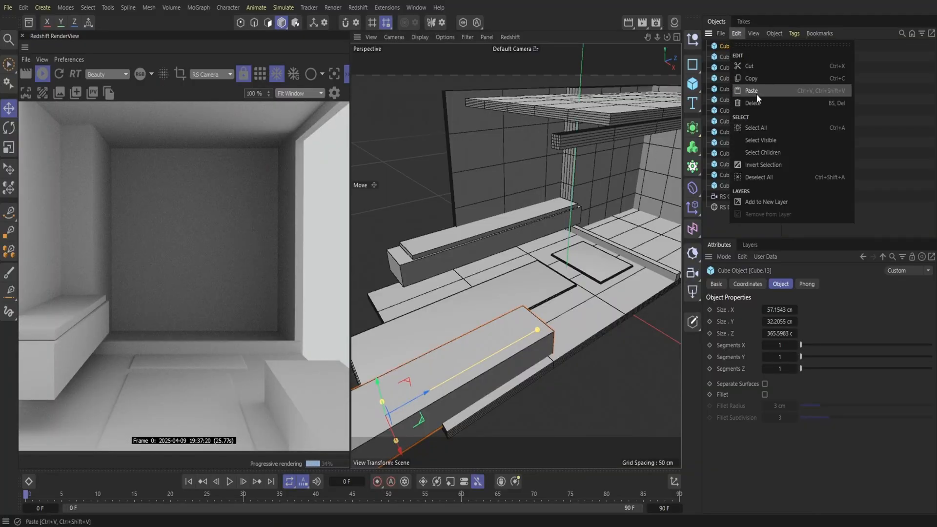
left_click(756, 93)
left_click_drag(379, 388, 374, 365)
mouse_move(394, 420)
left_mouse_down()
mouse_move(397, 427)
mouse_move(398, 416)
mouse_move(385, 413)
left_mouse_up()
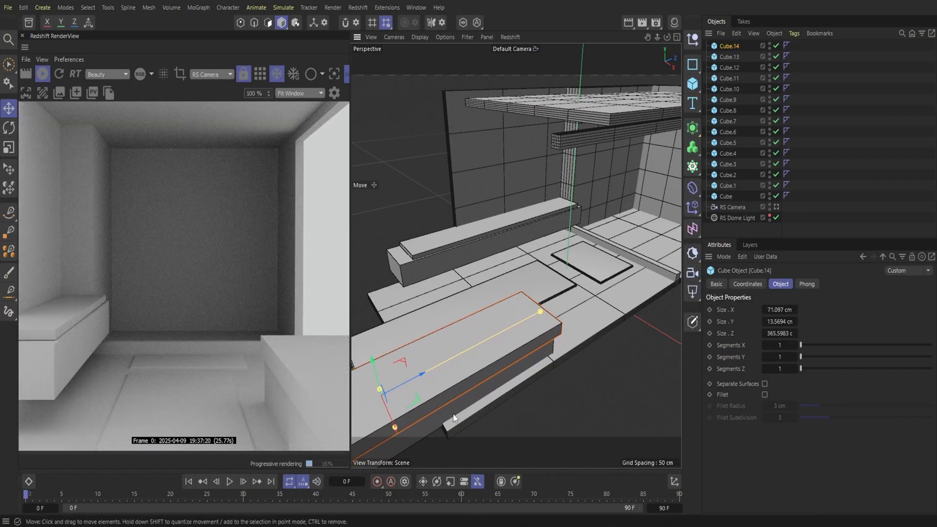
Step: Adjust the right-hand block and its top slab sideways, and move both along Z toward the shower
left_click(398, 445)
left_click_drag(393, 438, 395, 418)
left_click(426, 413)
left_click_drag(383, 383, 378, 375)
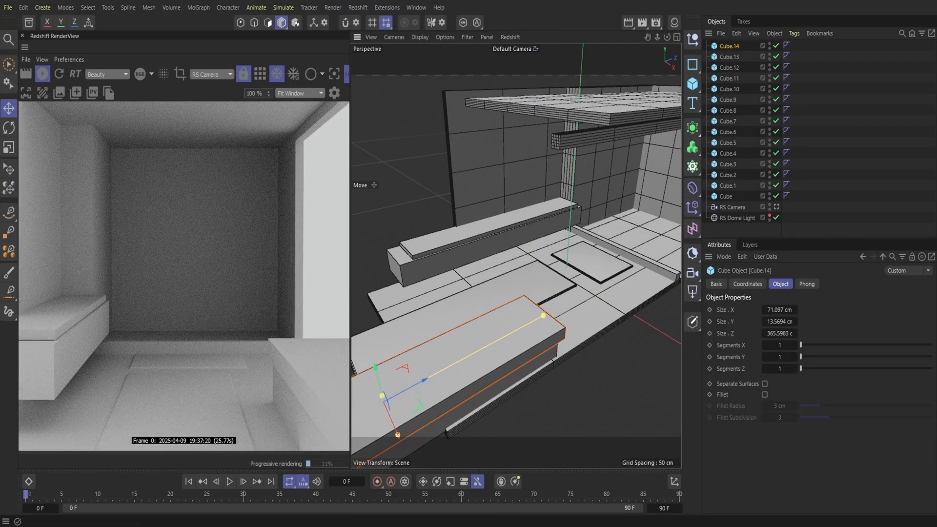
left_click(426, 404)
left_click_drag(426, 404, 496, 391)
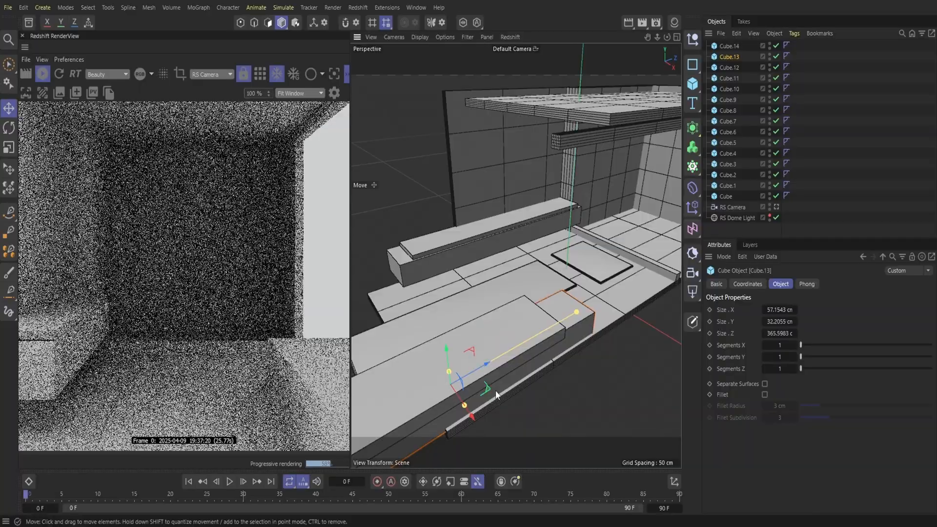
left_click(509, 342)
left_click_drag(422, 385, 456, 356)
Step: Move the shower curb about 22 cm toward the room's front, and shift the small rug forward in front of it
left_click(622, 252)
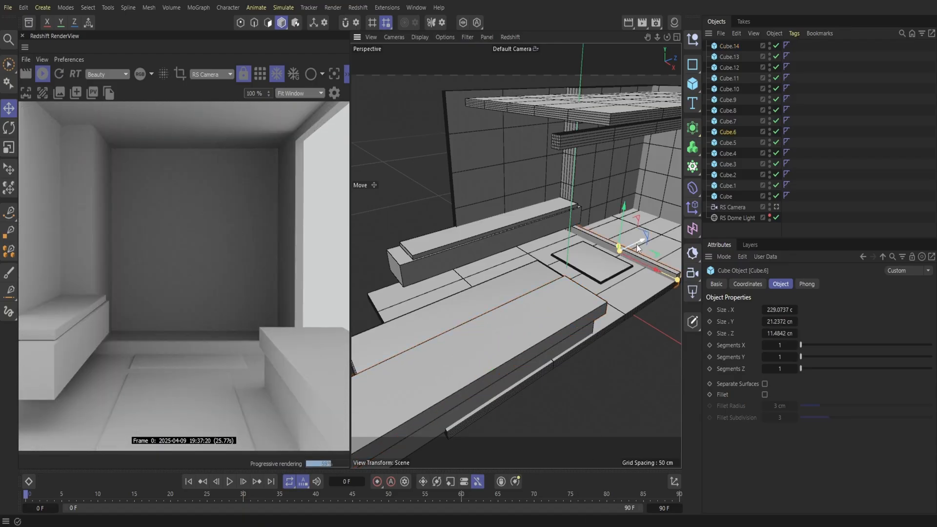
mouse_move(637, 246)
left_mouse_down()
mouse_move(622, 250)
mouse_move(631, 253)
left_mouse_up()
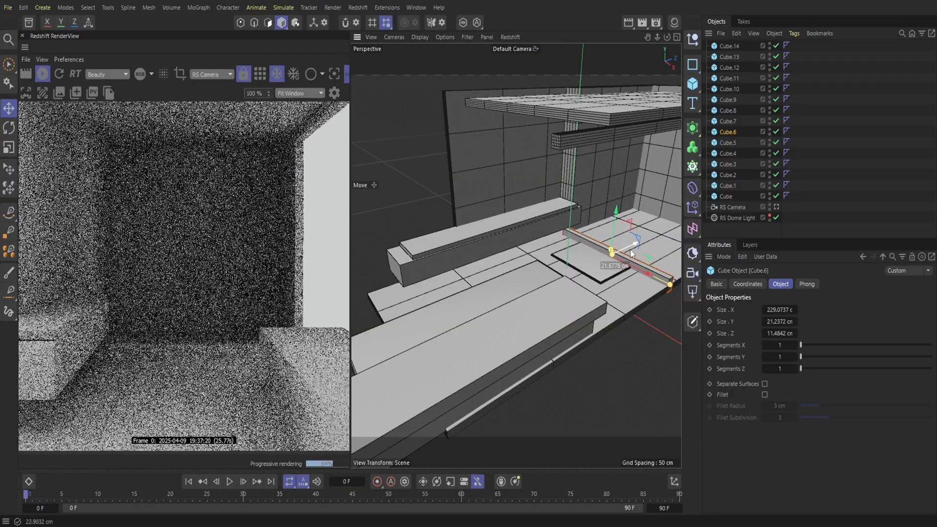
left_click(505, 298)
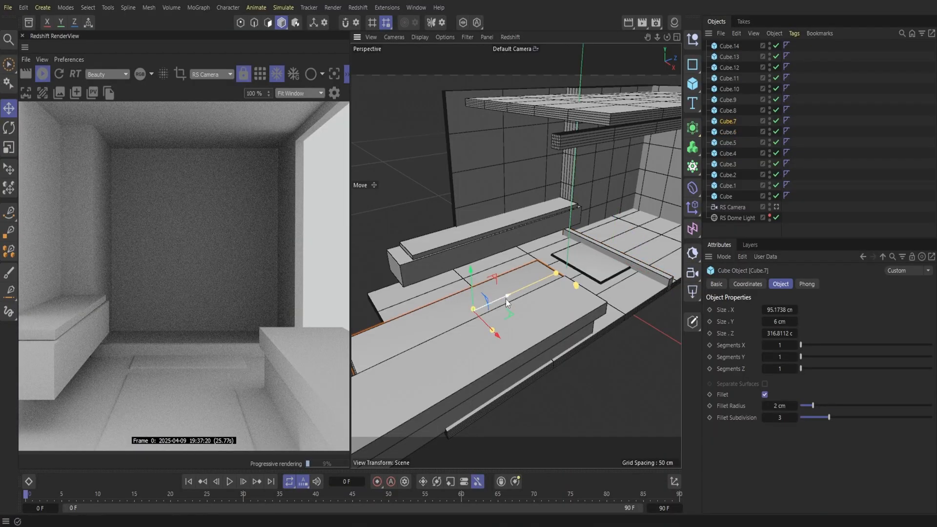
left_click(609, 261)
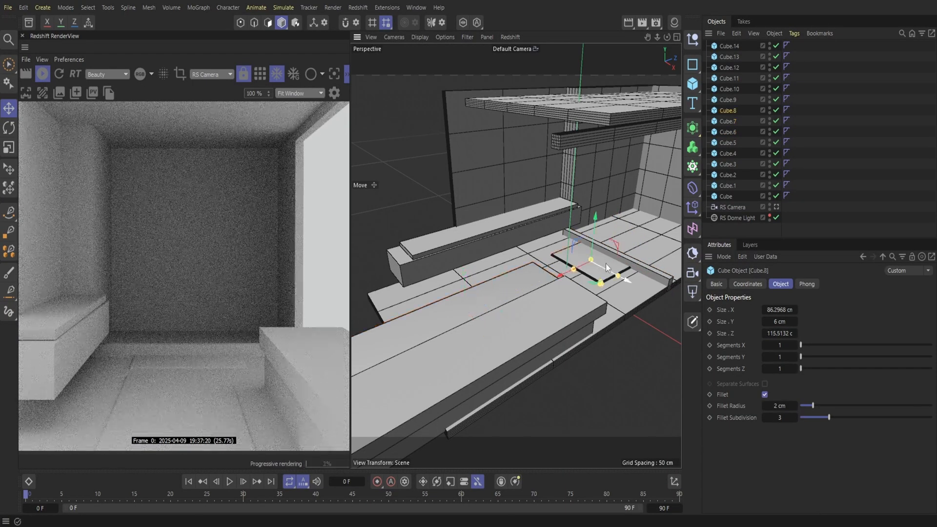
left_click_drag(583, 271, 575, 274)
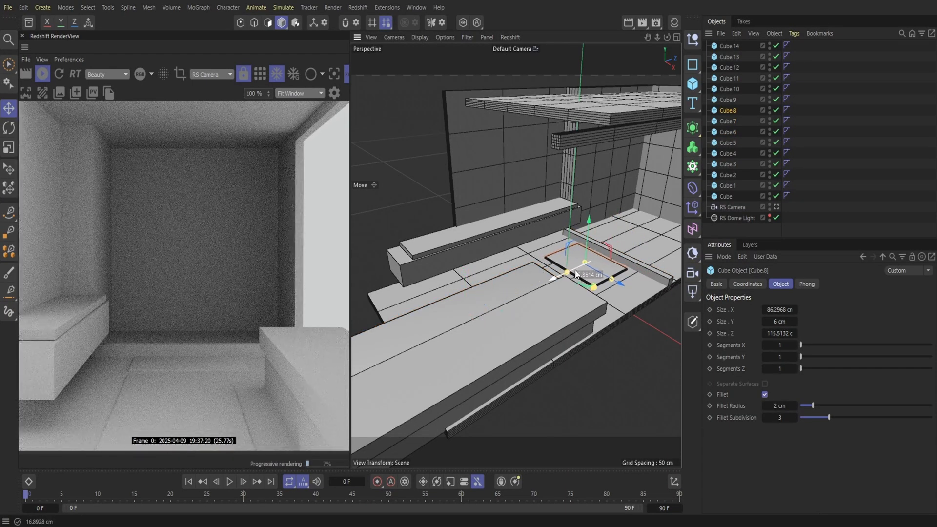
left_click_drag(576, 274, 576, 273)
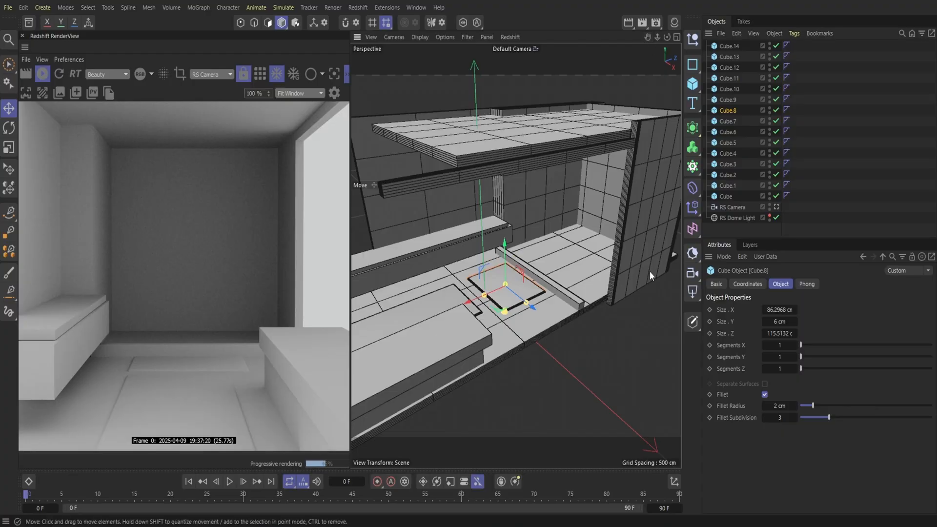
Step: Duplicate the right outer wall panel and move the thinned copy, about 1.1 cm thick, into the shower opening as a glass panel
left_click(645, 220)
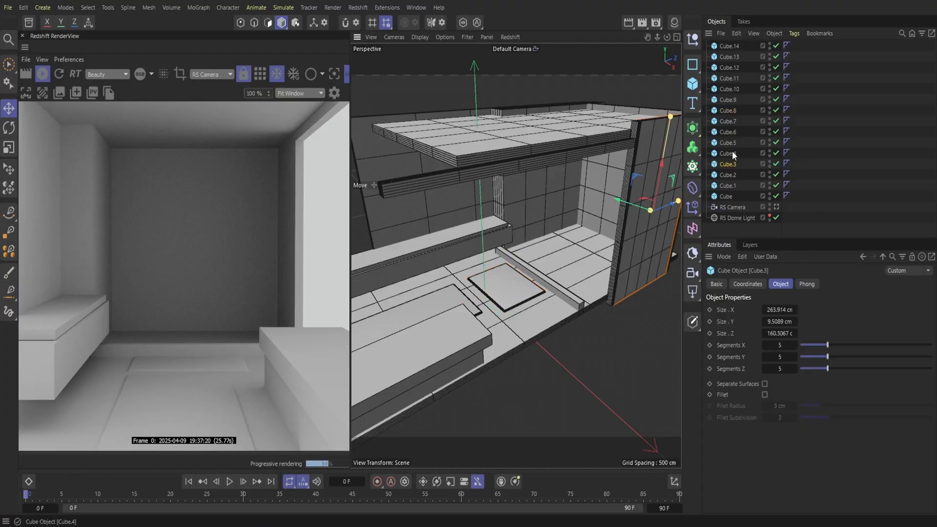
left_click(736, 33)
left_click(738, 31)
left_click(739, 30)
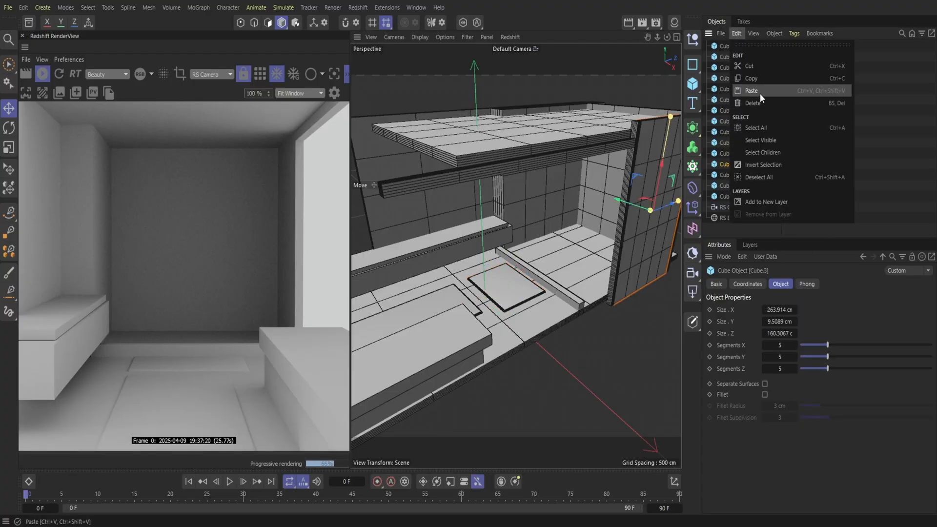
left_click(752, 90)
left_click_drag(634, 204, 609, 197)
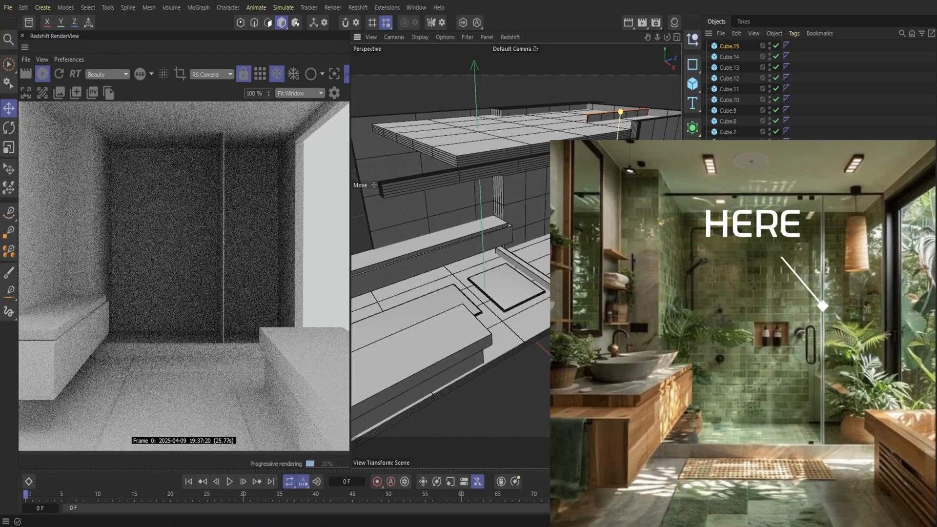
left_click_drag(646, 188, 620, 193)
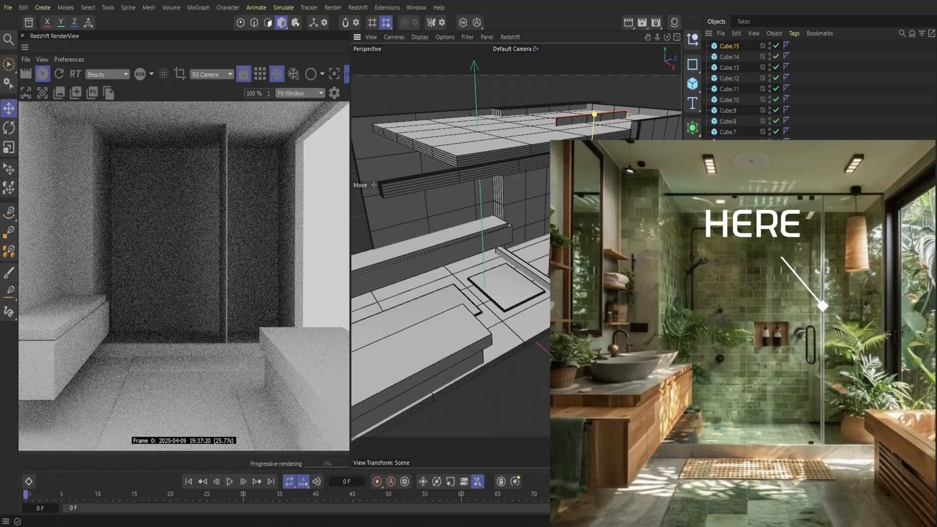
Step: Resize the glass panel to about 241 cm high and 245 cm deep, shift it slightly sideways, and save the project
left_click_drag(596, 116, 596, 123)
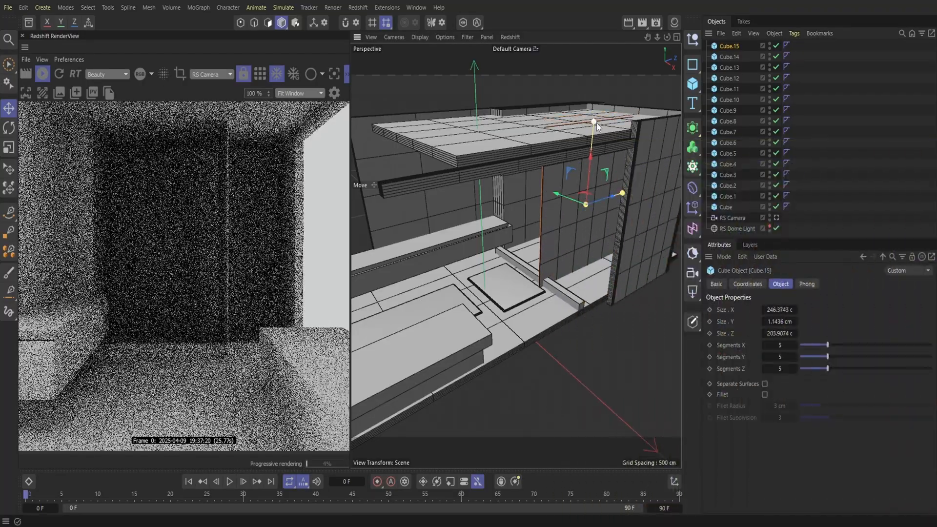
left_click_drag(564, 197, 614, 197)
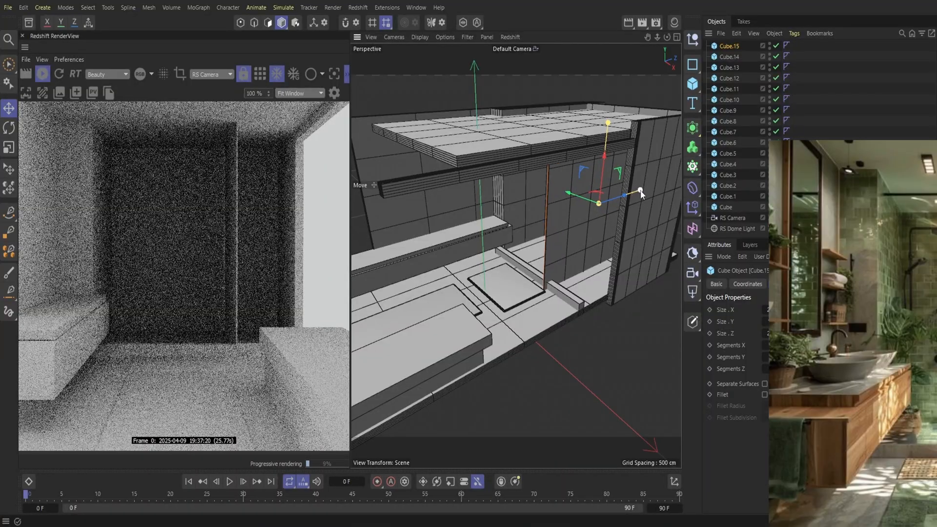
left_click_drag(607, 123, 615, 122)
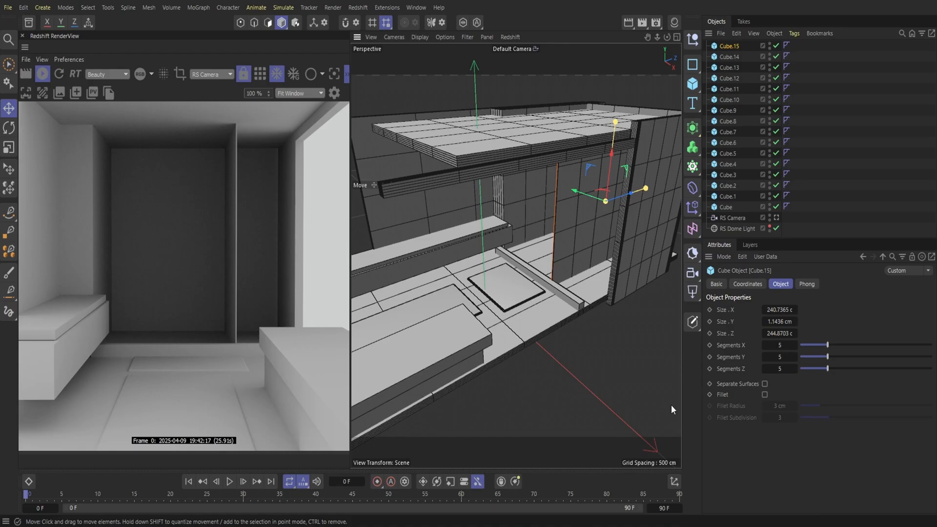
left_click(7, 7)
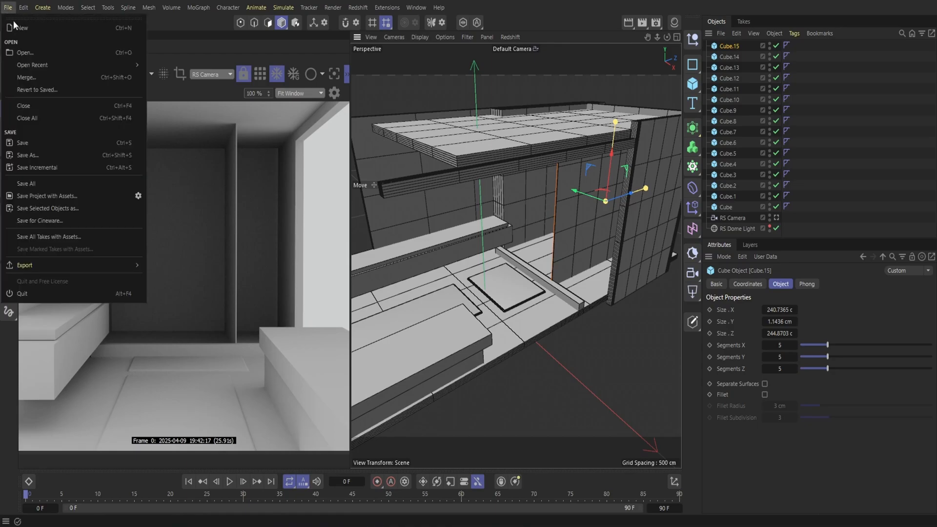
left_click(34, 142)
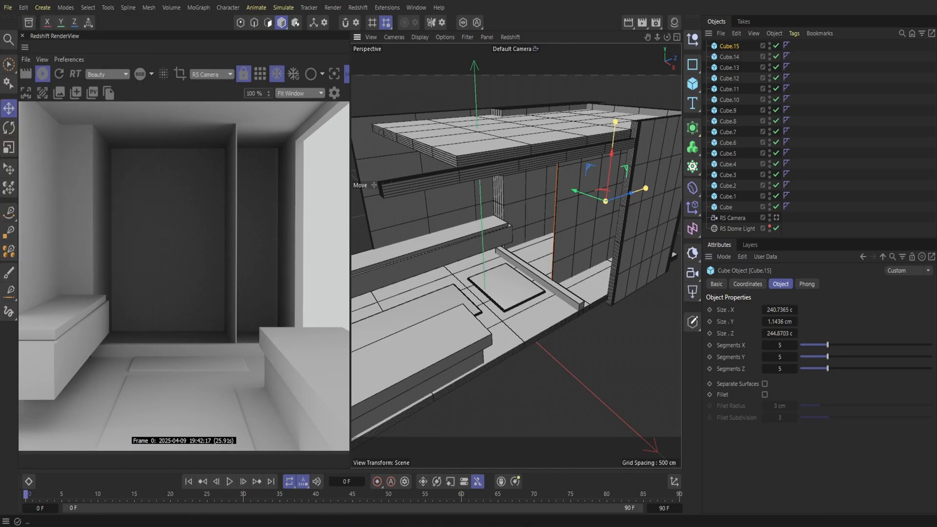
Step: Duplicate the glass panel and reduce the copy to a narrow vertical strip about 8.7 cm deep
left_click(736, 34)
left_click(754, 81)
left_click(735, 33)
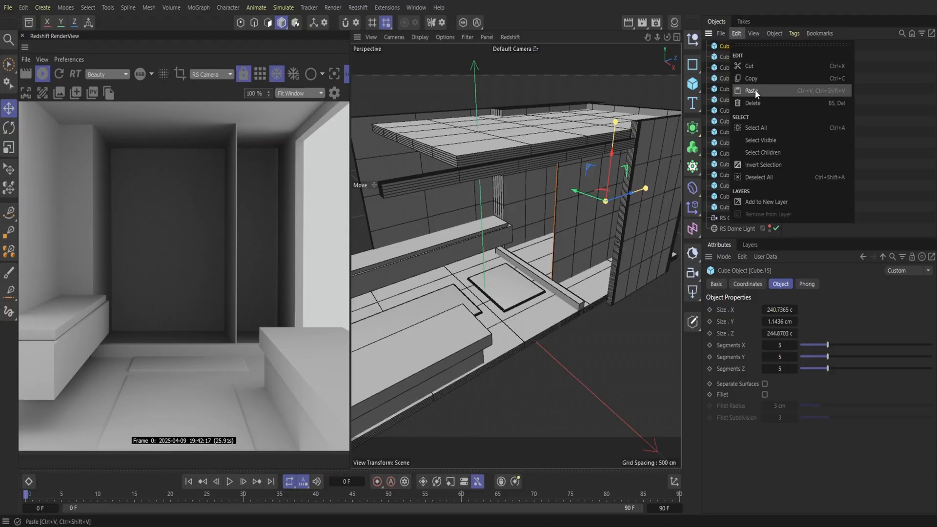
left_click(754, 92)
mouse_move(667, 37)
left_mouse_down()
mouse_move(703, 15)
mouse_move(688, 44)
mouse_move(686, 36)
left_mouse_up()
left_click_drag(609, 182, 588, 198)
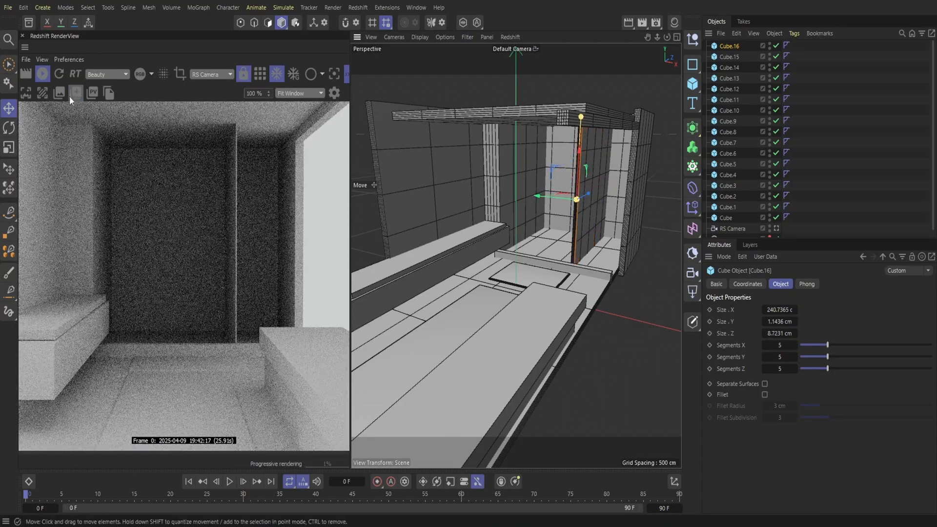
Step: Rotate the narrow strip to horizontal and raise it to the ceiling so it spans the shower opening as a rail
key("r")
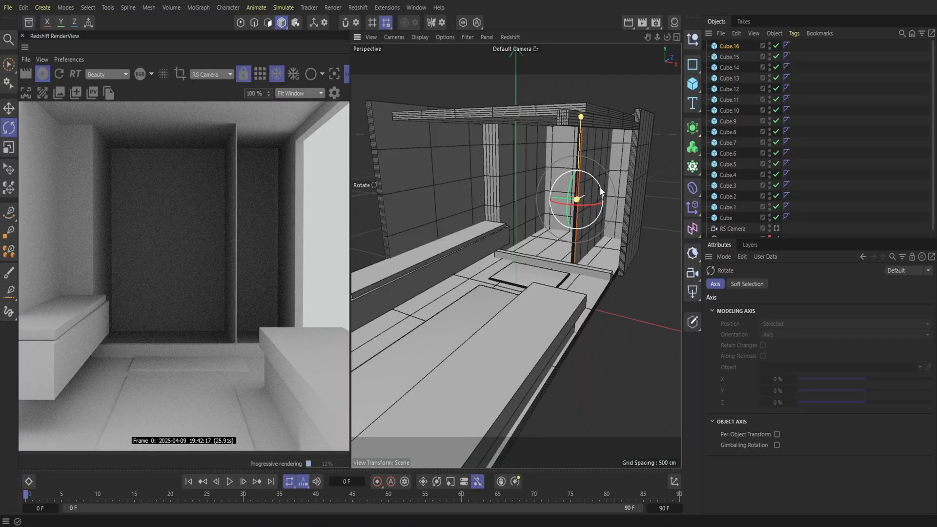
left_click_drag(602, 190, 569, 183)
left_click_drag(667, 37, 706, 40)
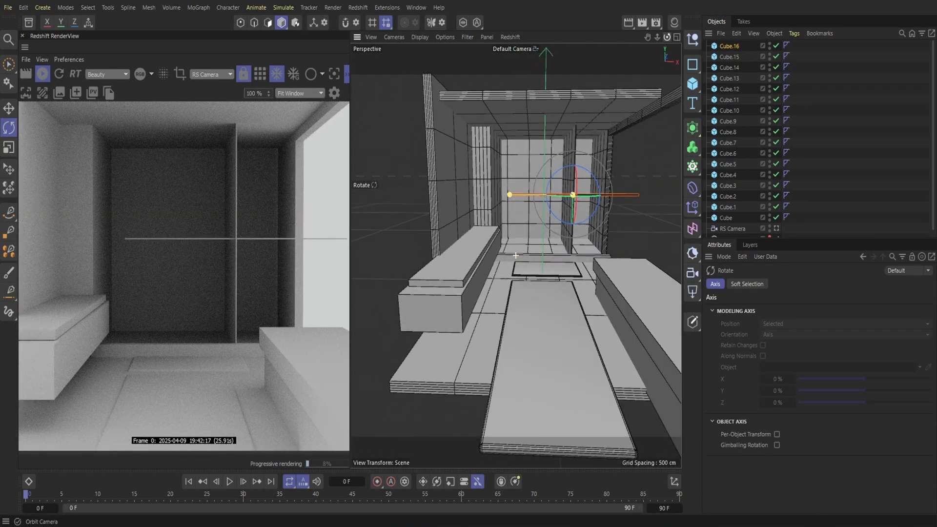
key("e")
left_click_drag(578, 233, 567, 169)
left_click_drag(552, 131, 526, 130)
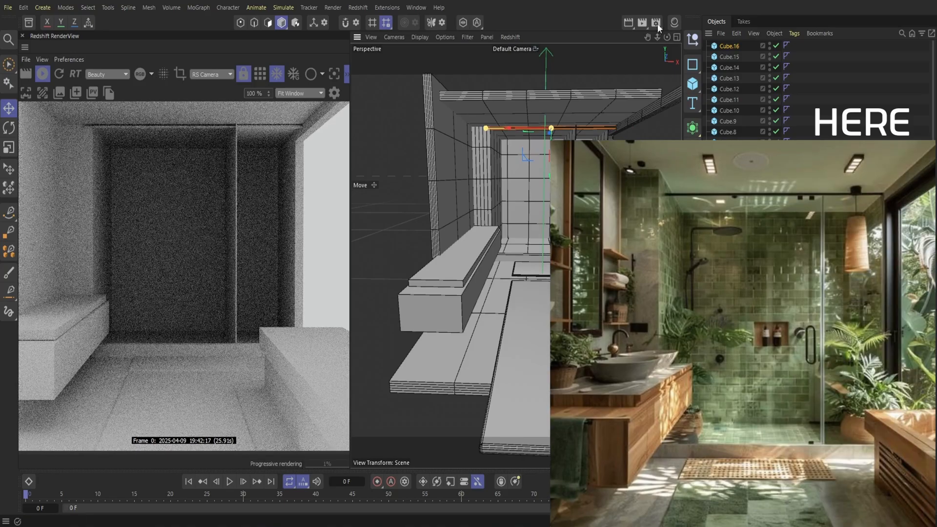
Step: Reduce the depth of the horizontal rail under the ceiling to about 4.4 cm
mouse_move(667, 37)
left_mouse_down()
mouse_move(629, 35)
mouse_move(661, 49)
left_mouse_up()
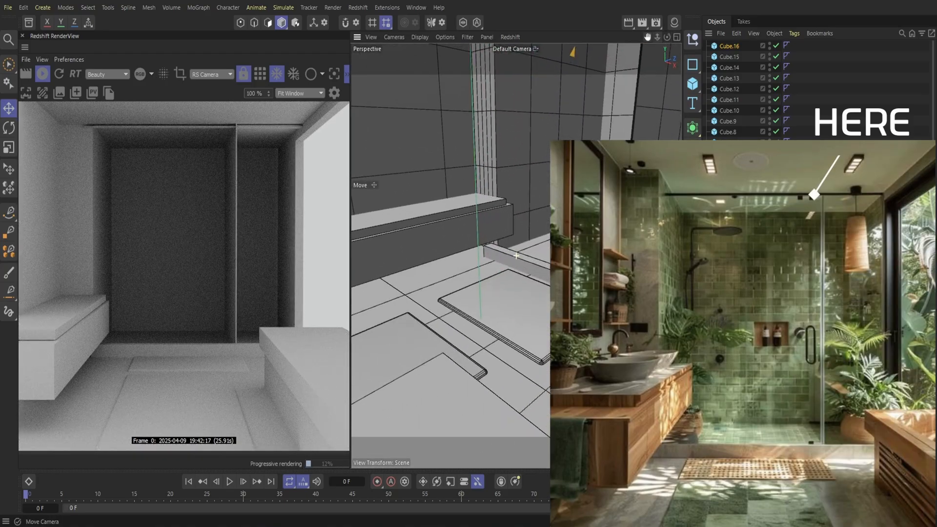
middle_click_drag(516, 256, 493, 341, "alt")
mouse_move(516, 256)
left_mouse_down("alt")
mouse_move(503, 195)
mouse_move(468, 181)
mouse_move(503, 253)
left_mouse_up("alt")
left_click_drag(488, 178, 500, 189)
Step: Move the shower curb slightly deeper into the shower and shift the glass panel back along Z to match it
left_click(524, 247)
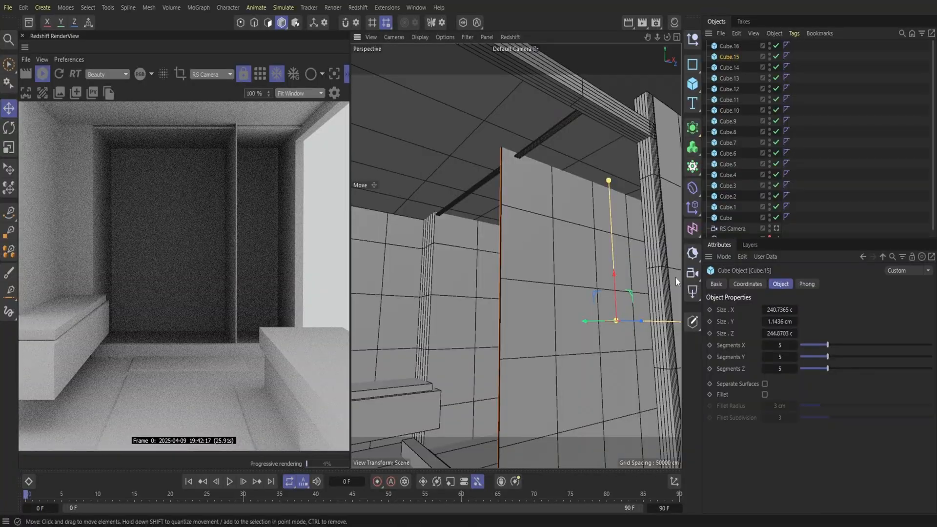
left_click_drag(667, 38, 638, 48)
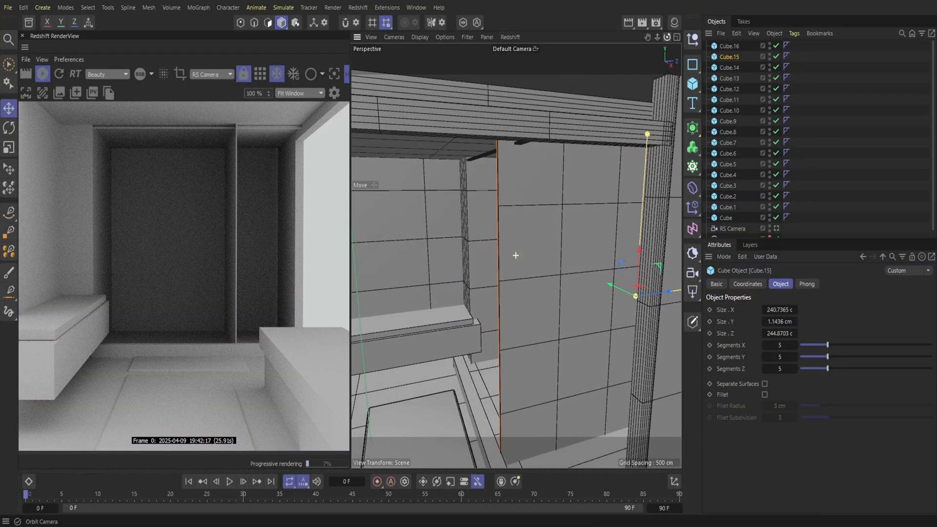
left_click(480, 429)
left_click_drag(514, 427, 537, 415)
left_click(538, 415)
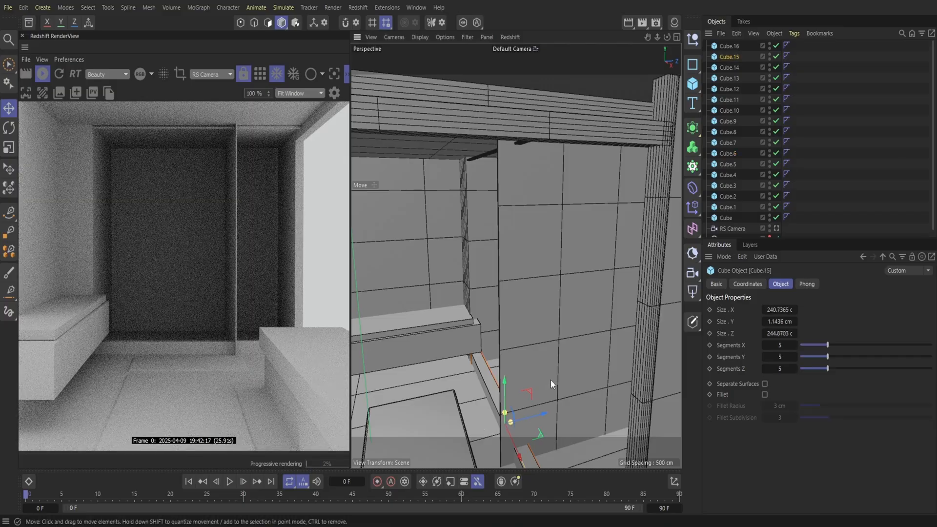
left_click_drag(661, 290, 680, 290)
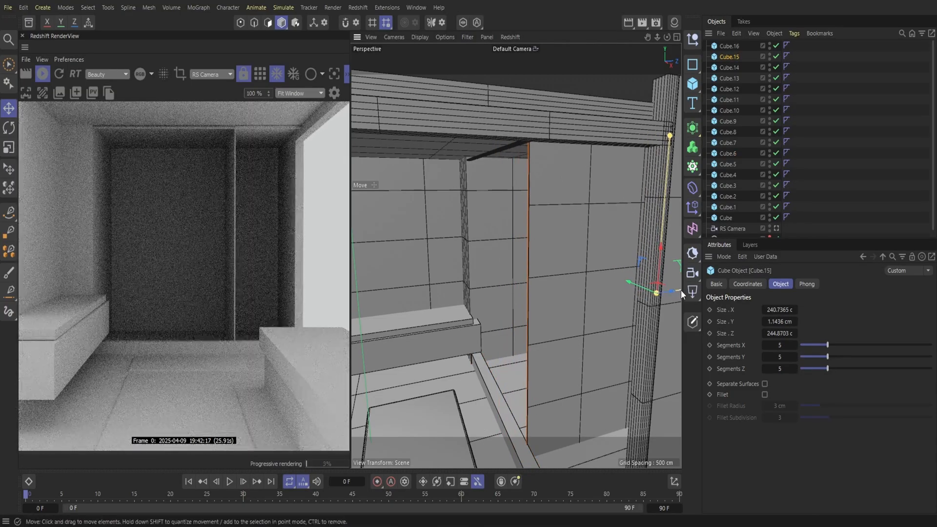
Step: Bring the glass panel's front edge forward in line with the ceiling rail and lower the panel slightly
left_click_drag(667, 37, 471, 77)
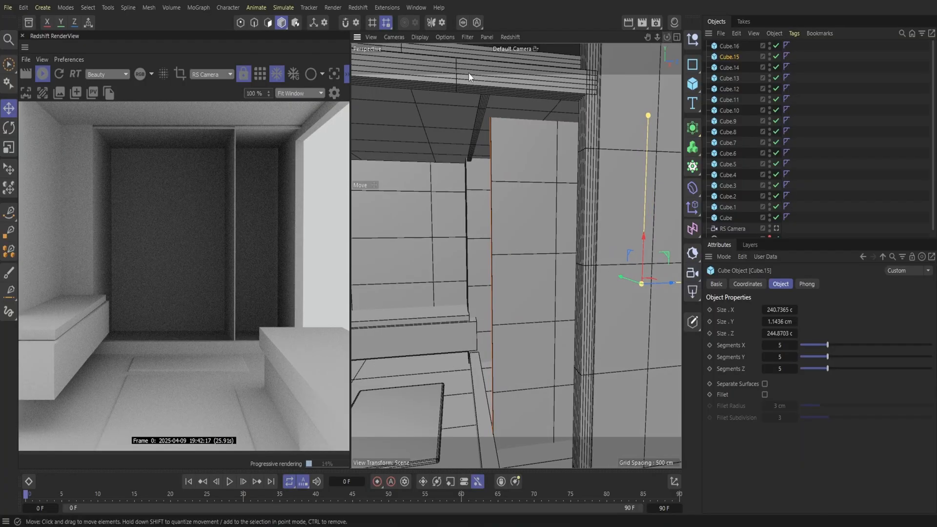
left_click(481, 116)
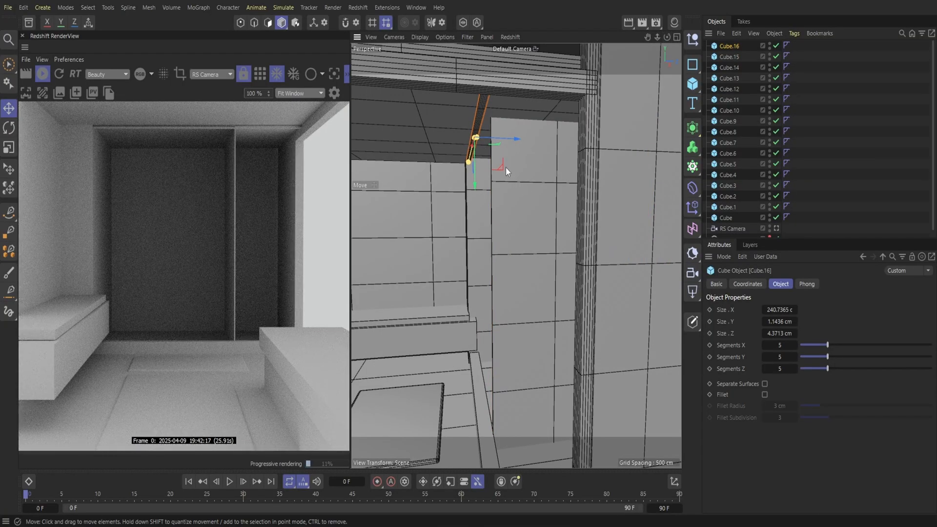
left_click_drag(665, 39, 515, 255)
left_click(532, 200)
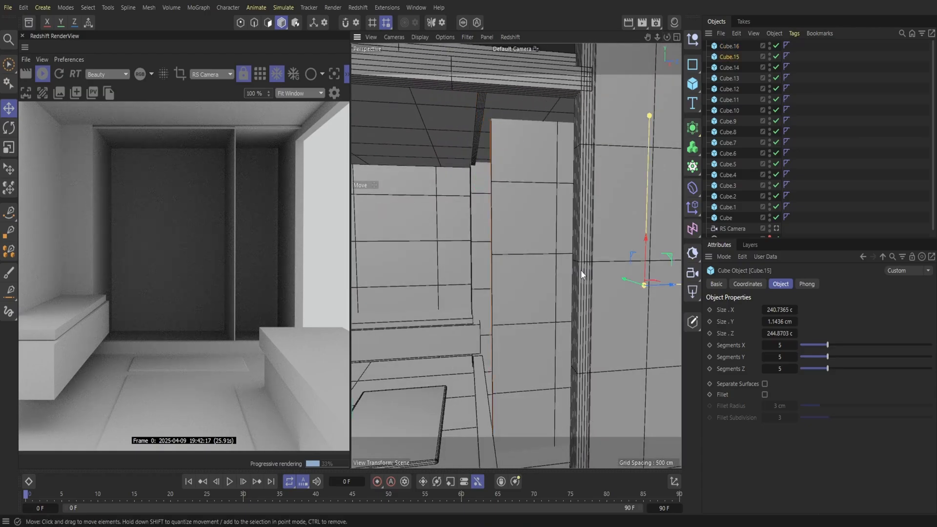
left_click_drag(672, 285, 662, 289)
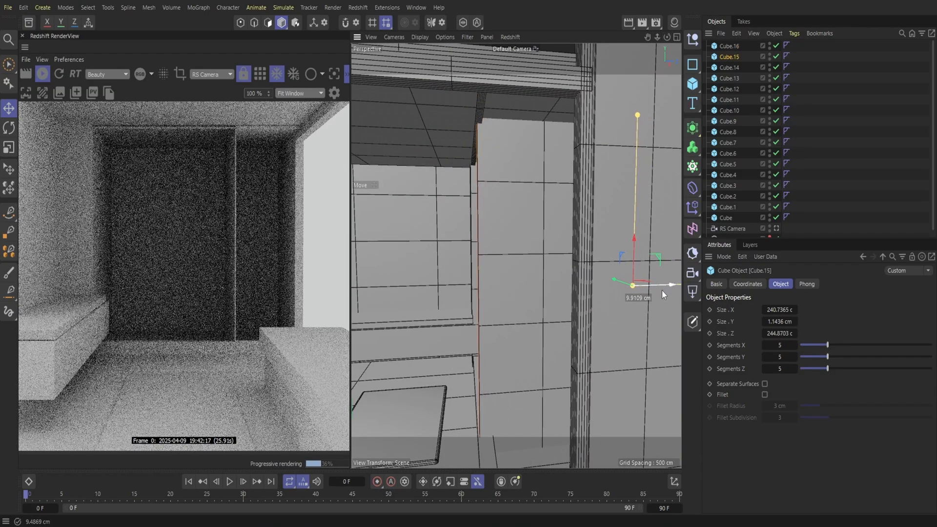
left_click_drag(633, 241, 632, 258)
left_click_drag(656, 299, 657, 298)
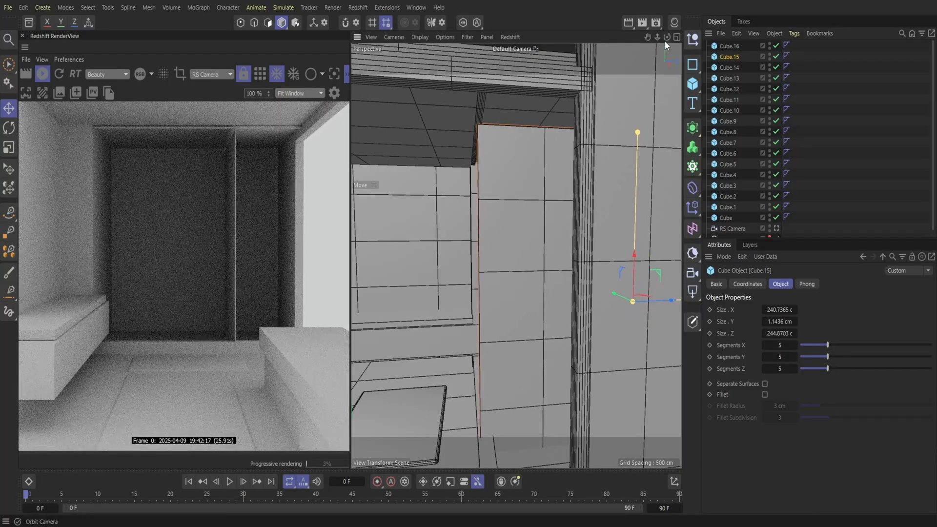
Step: Lower the horizontal rail so it hangs clear of the ceiling across the shower opening
left_click_drag(666, 37, 615, 41)
scroll(515, 254, "down", 5)
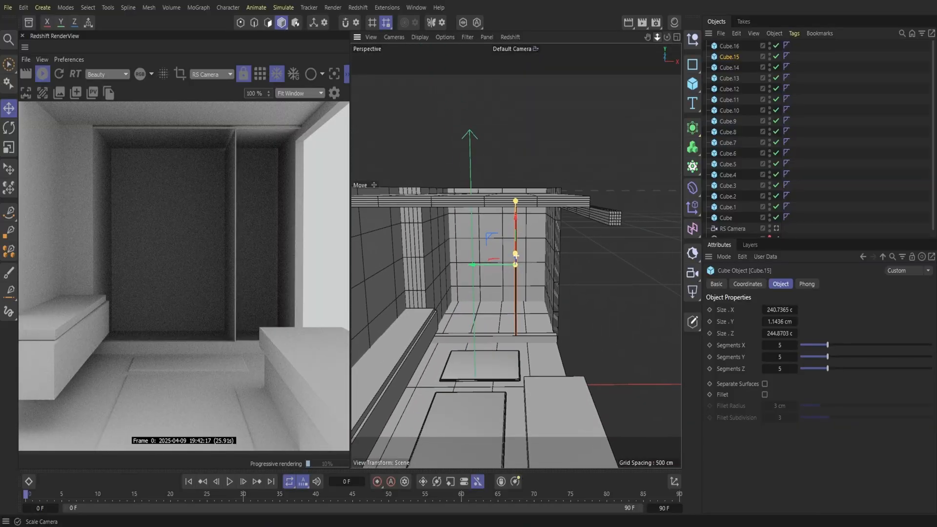
scroll(515, 254, "up", 2)
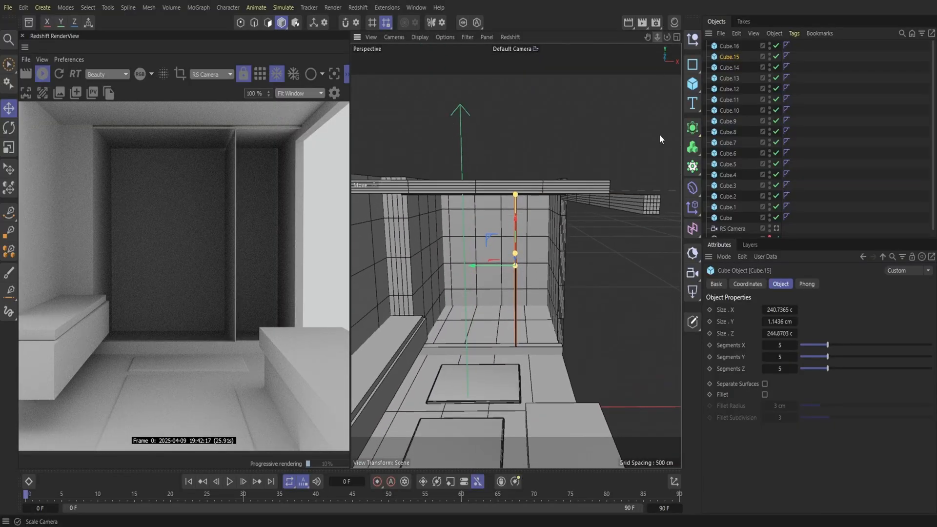
left_click(729, 46)
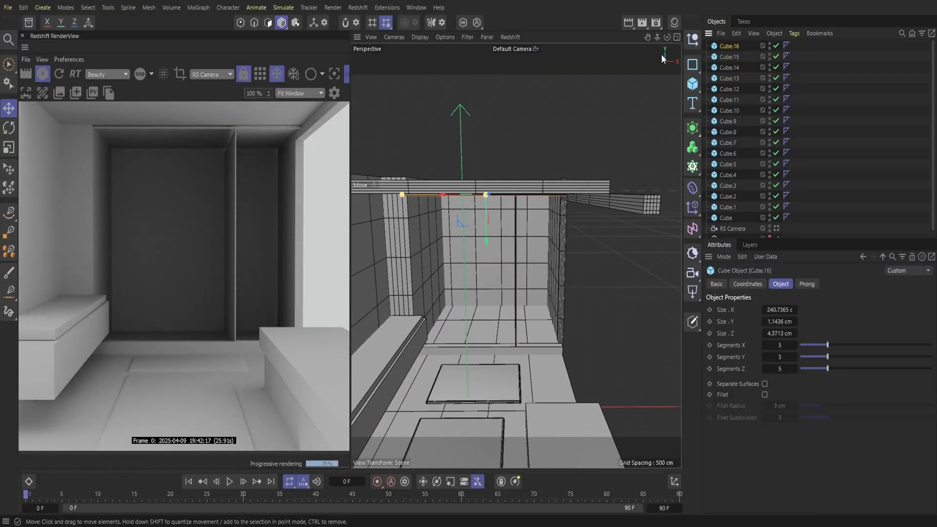
left_click_drag(666, 37, 649, 40)
left_click_drag(515, 255, 459, 262, "alt")
left_click_drag(507, 205, 508, 228)
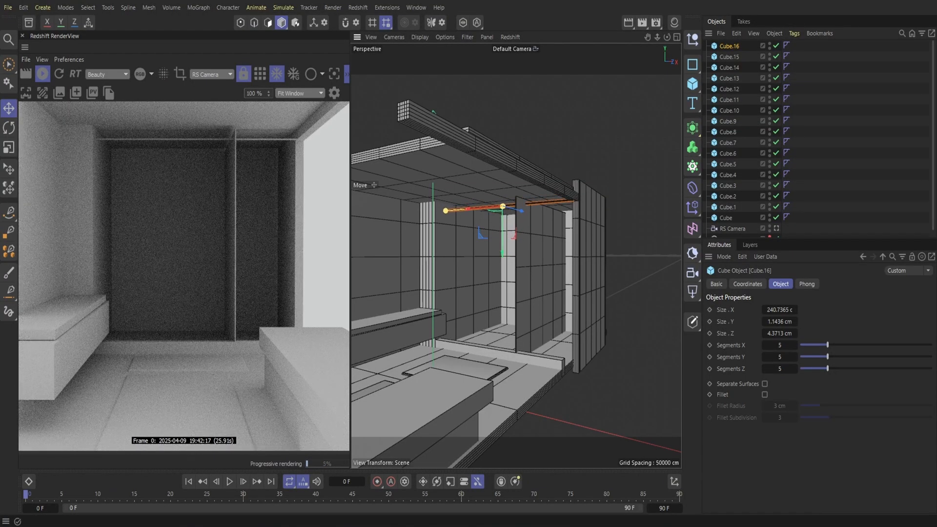
Step: Lower the glass panel to the rail's height and push it slightly back along Z behind the rail
left_click(526, 285)
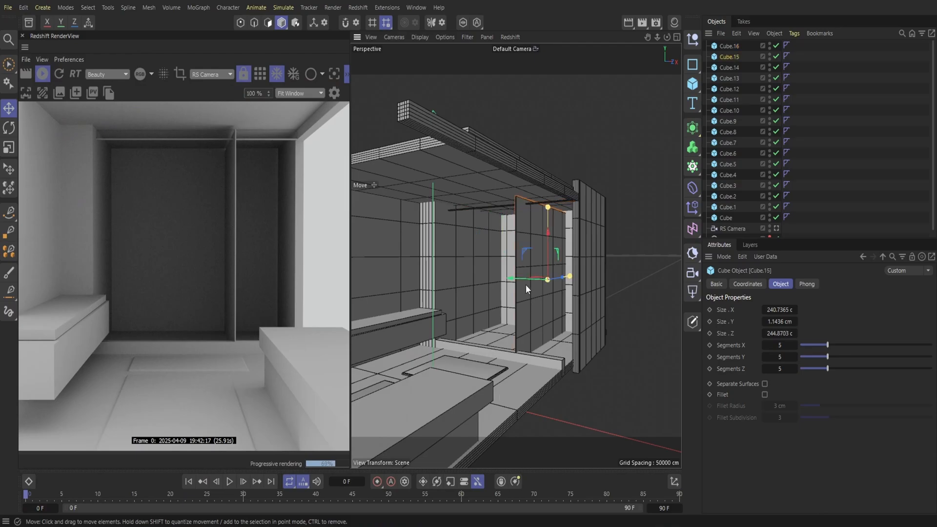
left_click_drag(547, 242, 543, 251)
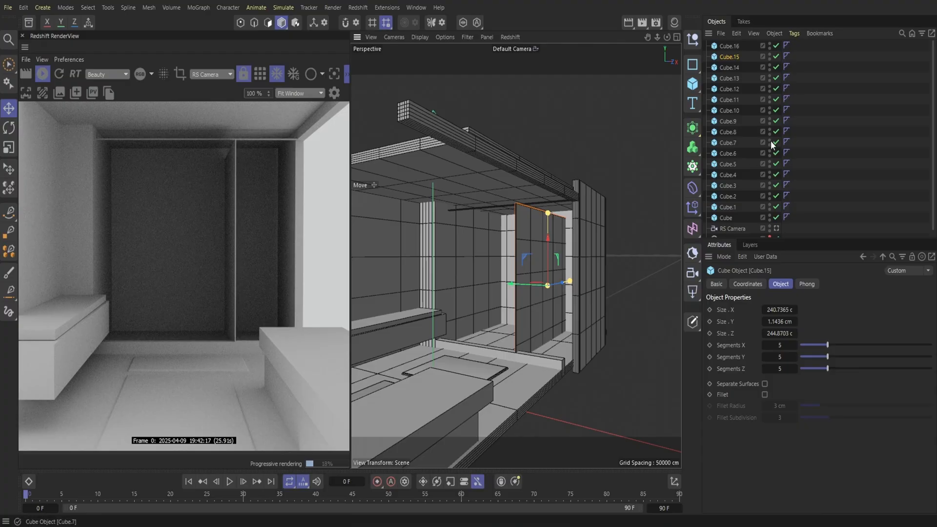
left_click_drag(666, 39, 702, 34)
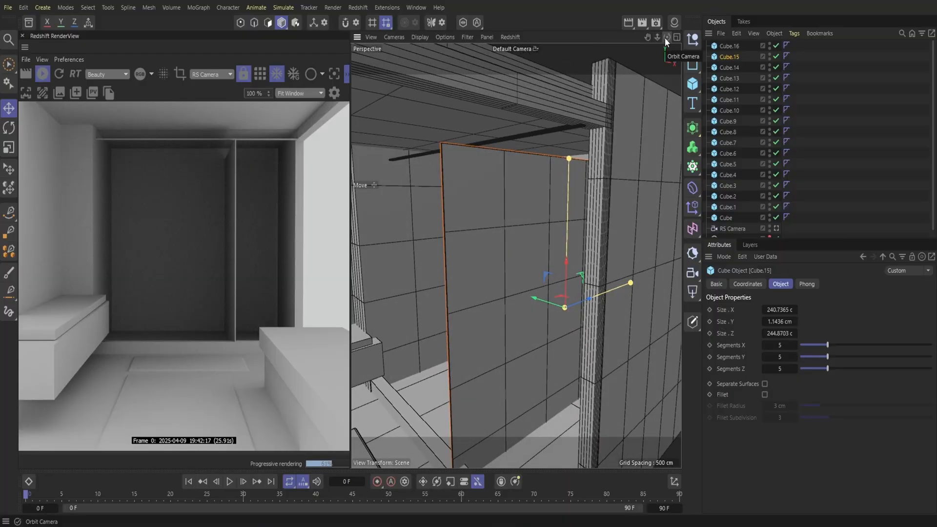
left_click_drag(579, 303, 595, 303)
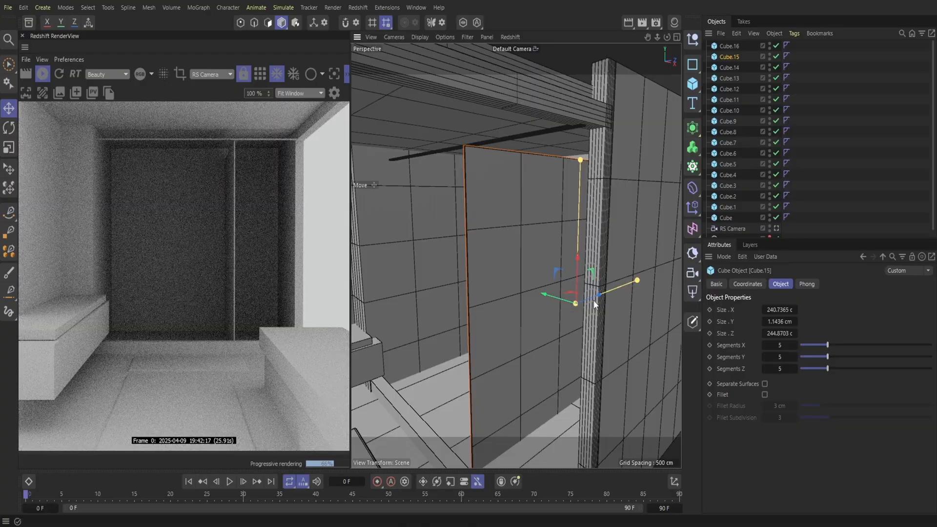
mouse_move(579, 260)
left_mouse_down()
mouse_move(582, 250)
mouse_move(581, 257)
left_mouse_up()
Step: Reduce the glass panel's depth to about 31 cm and nudge the horizontal rail slightly to fit it
left_click_drag(637, 279, 473, 332)
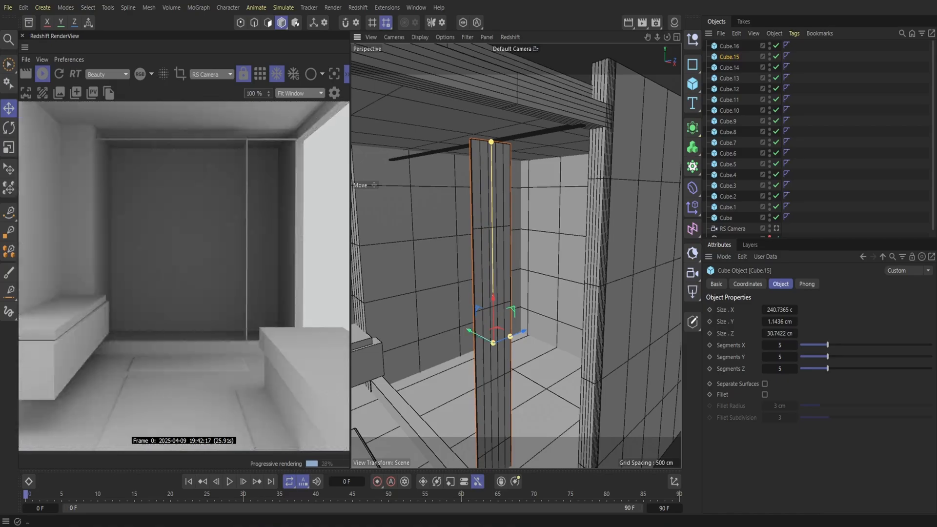
left_click(513, 136)
left_click_drag(456, 183, 454, 181)
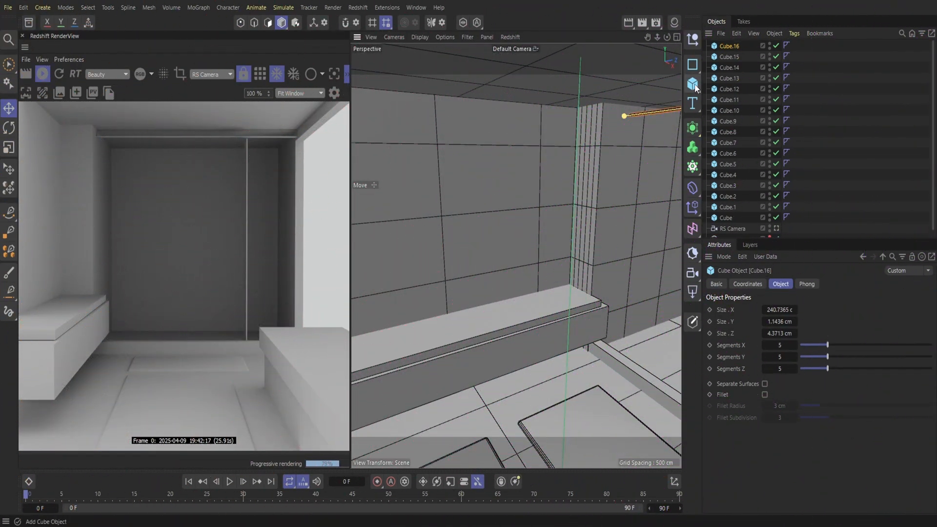
Step: Add a cube and reshape it into an upright panel about 10 cm thick and 102 cm deep beside the vanity
left_click(692, 84)
left_click(730, 100)
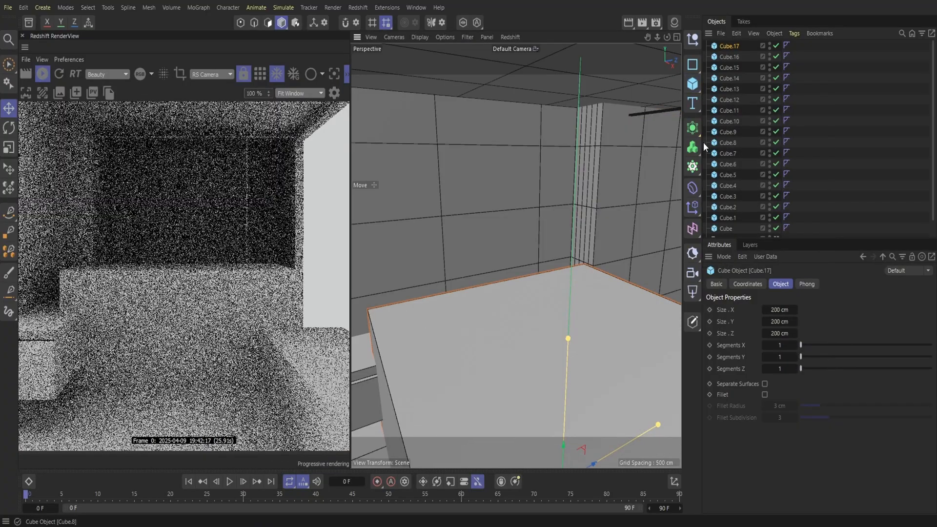
left_click_drag(657, 36, 635, 38)
left_click_drag(557, 397, 507, 314)
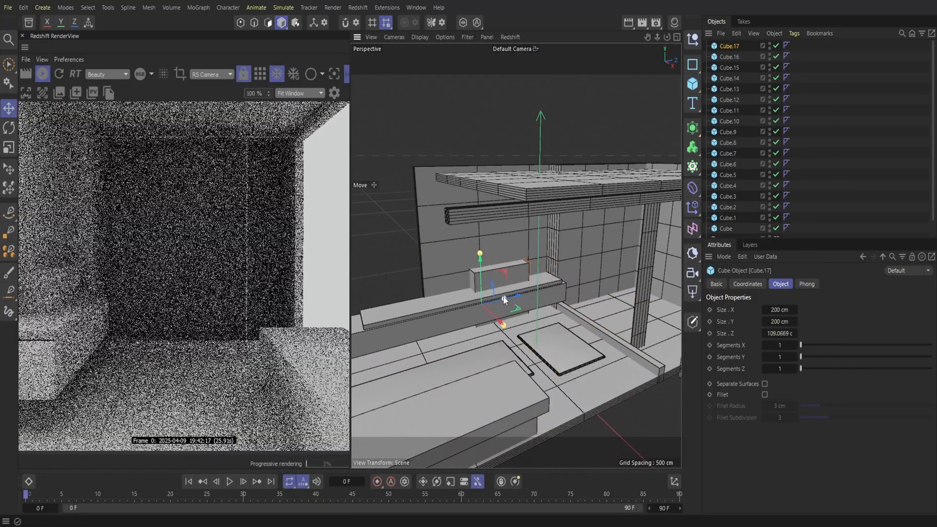
left_click_drag(484, 272, 484, 205)
left_click_drag(508, 259, 539, 279)
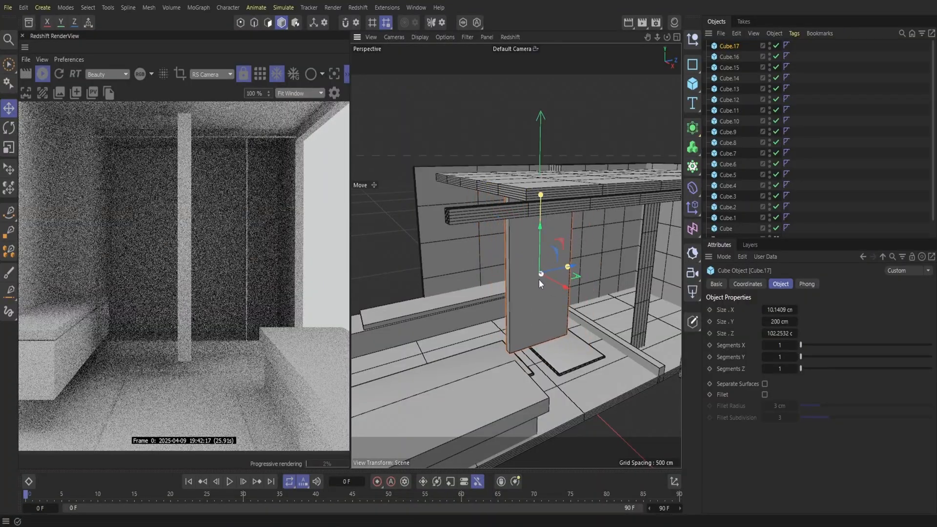
Step: Shorten the panel to about 138 cm, thin it to about 4.6 cm and place it against the wall above the vanity
left_click_drag(540, 196, 540, 221)
left_click_drag(560, 290, 499, 253)
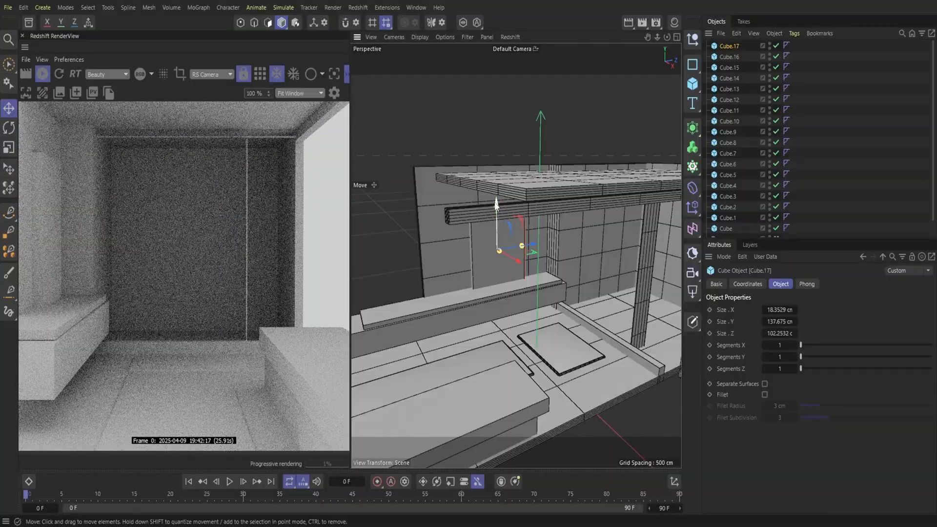
left_click_drag(500, 251, 497, 211)
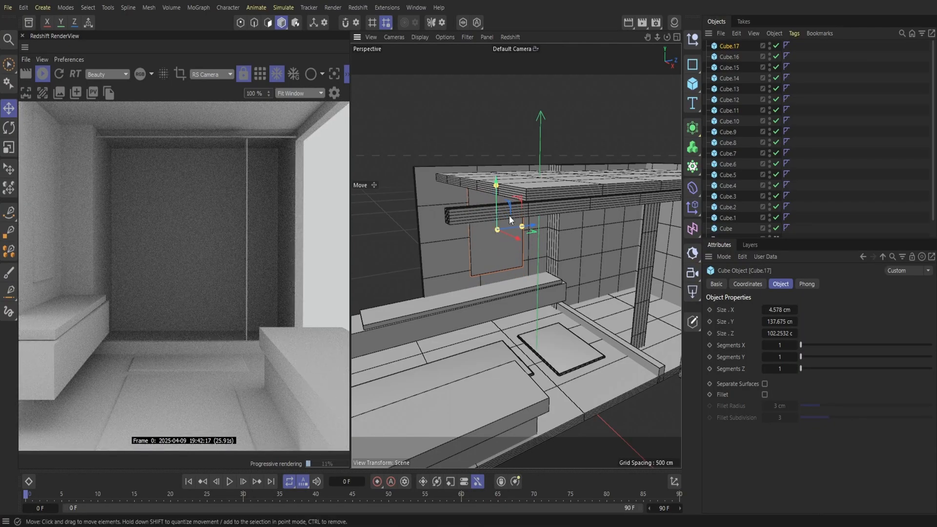
left_click_drag(535, 229, 532, 230)
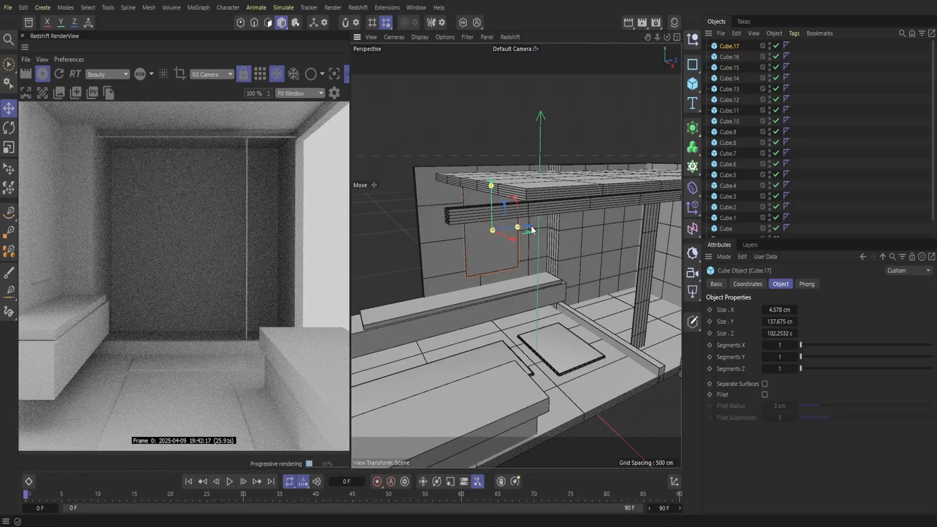
Step: Load the Carpaint Matte 001 Onyx 25cm material from the asset library's Materials category
left_click(29, 22)
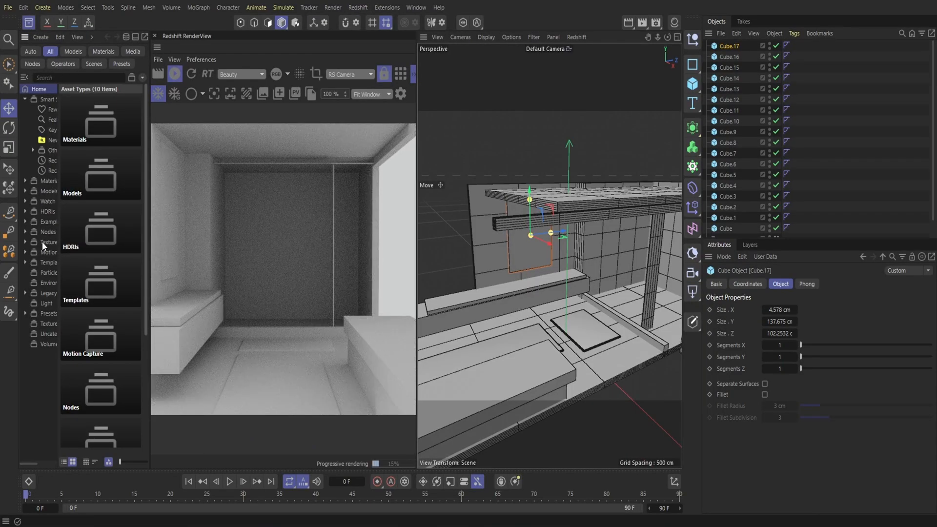
left_click(42, 242)
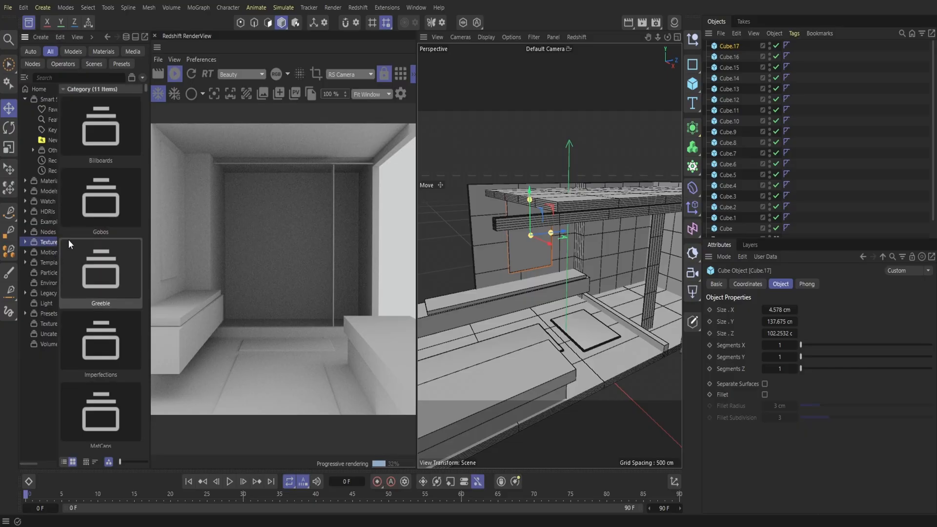
scroll(93, 249, "down", 13)
scroll(99, 263, "up", 2)
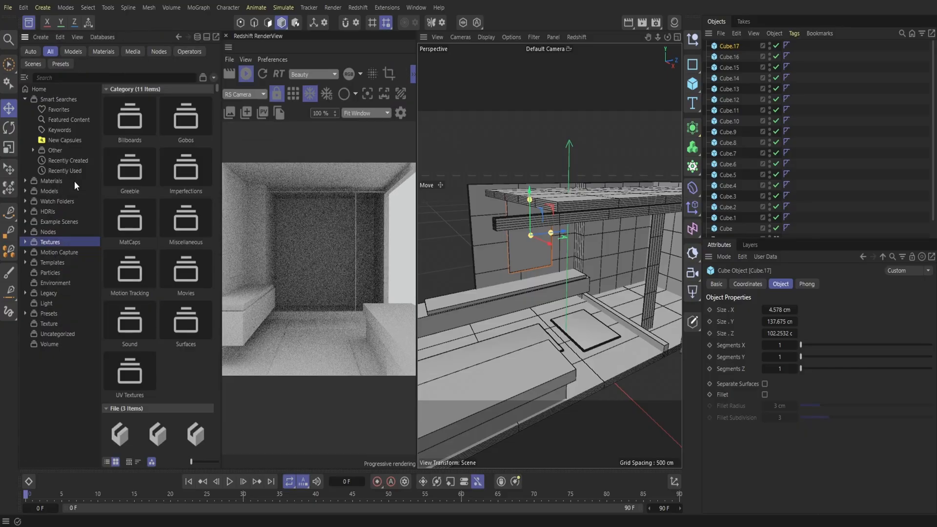
left_click(51, 181)
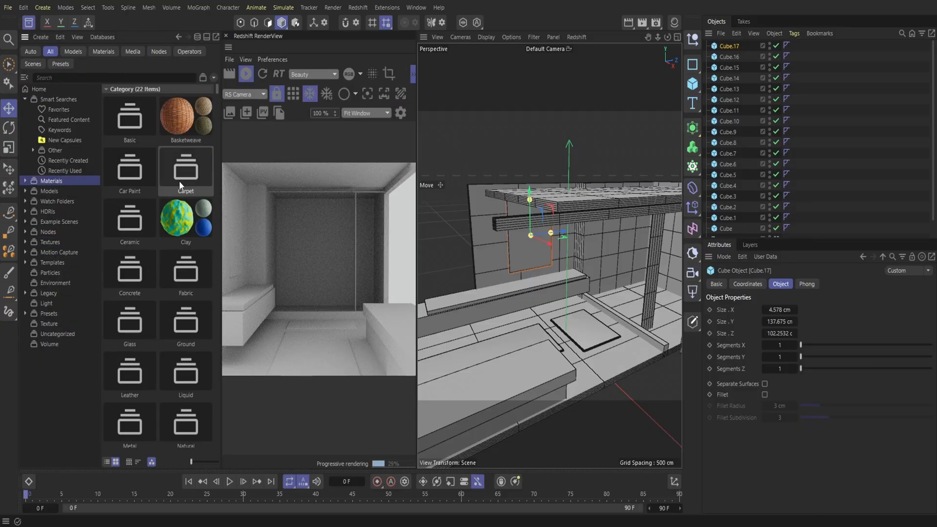
scroll(190, 229, "down", 3)
scroll(189, 229, "down", 8)
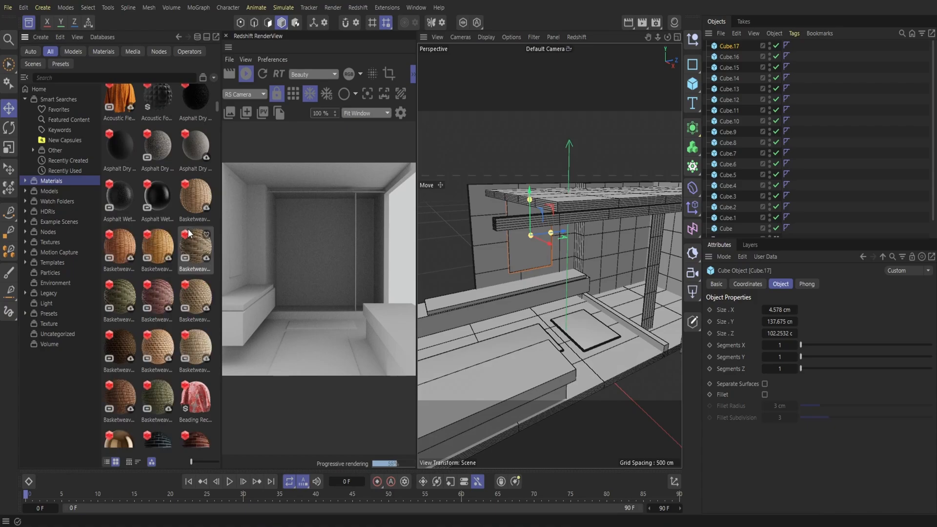
scroll(188, 228, "down", 5)
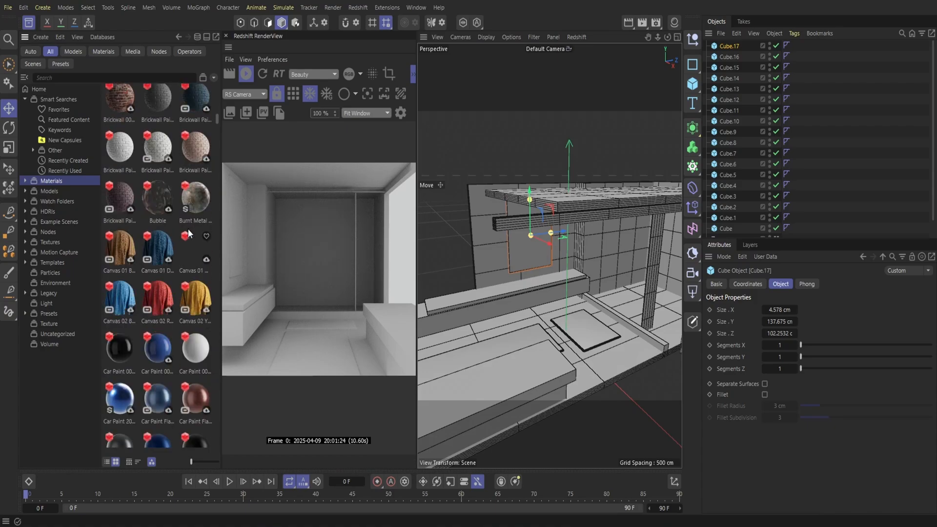
scroll(189, 234, "down", 2)
scroll(188, 233, "down", 3)
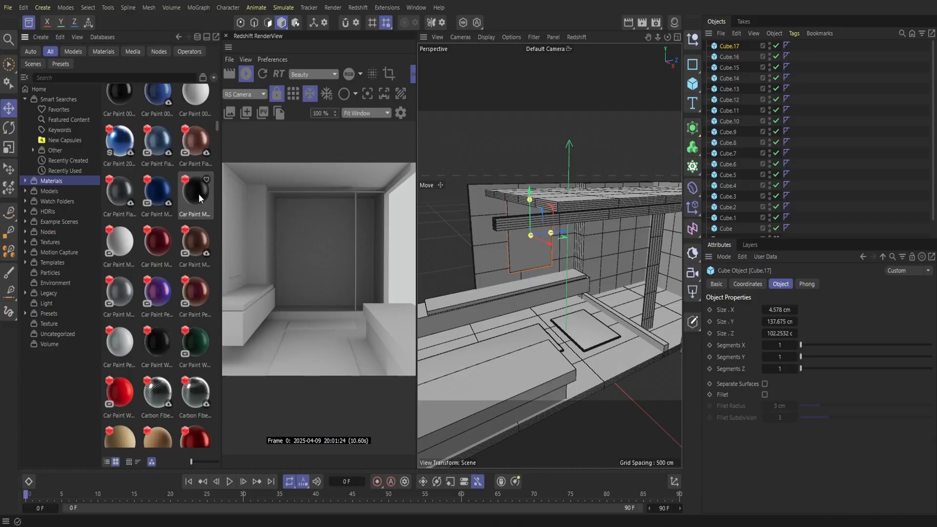
left_click(29, 24)
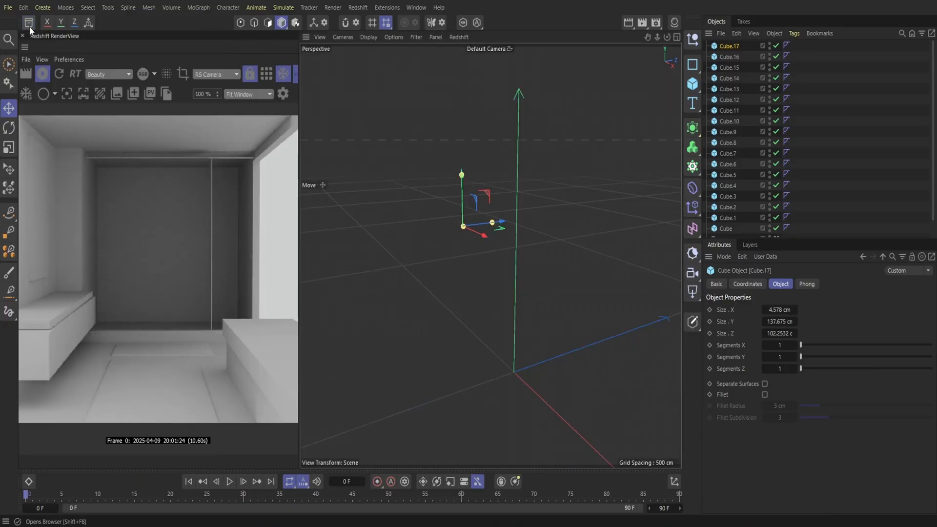
Step: Apply the Carpaint Matte 001 Onyx 25cm material to the panel above the vanity
left_click(673, 23)
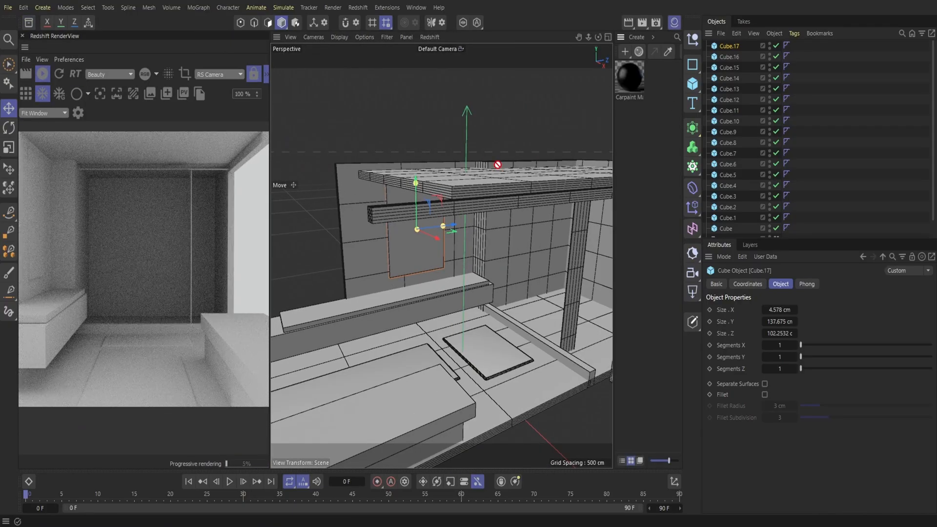
left_click_drag(497, 164, 416, 248)
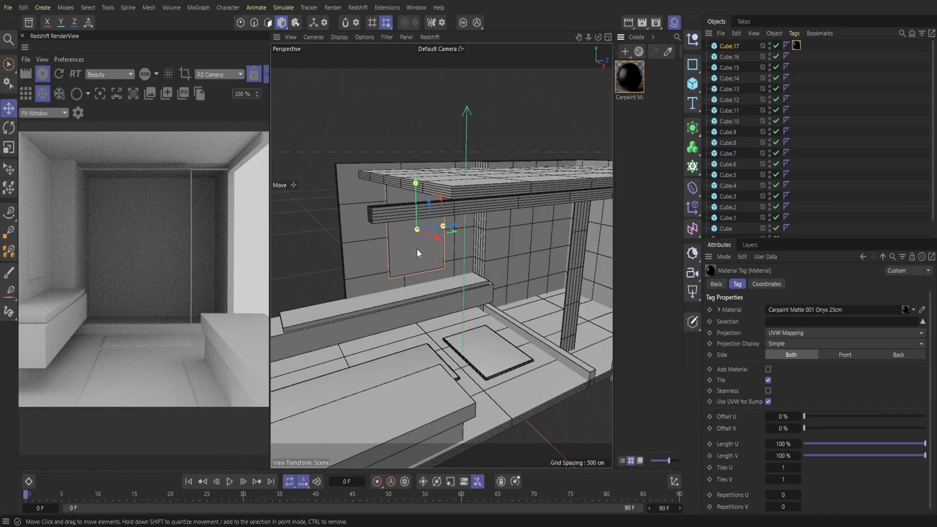
left_click(673, 23)
Step: Shift the black panel forward along the wall above the vanity and fine-tune its fit
left_click_drag(488, 223, 473, 235)
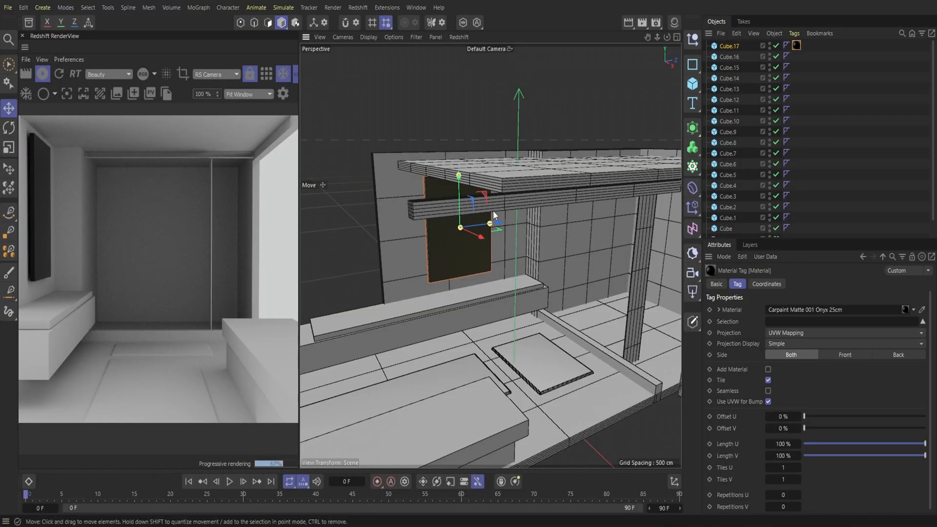
mouse_move(459, 195)
left_mouse_down()
mouse_move(460, 184)
mouse_move(462, 195)
left_mouse_up()
left_click_drag(483, 227, 433, 235)
mouse_move(412, 199)
left_mouse_down()
mouse_move(407, 189)
mouse_move(408, 197)
left_mouse_up()
left_click_drag(429, 230, 463, 231)
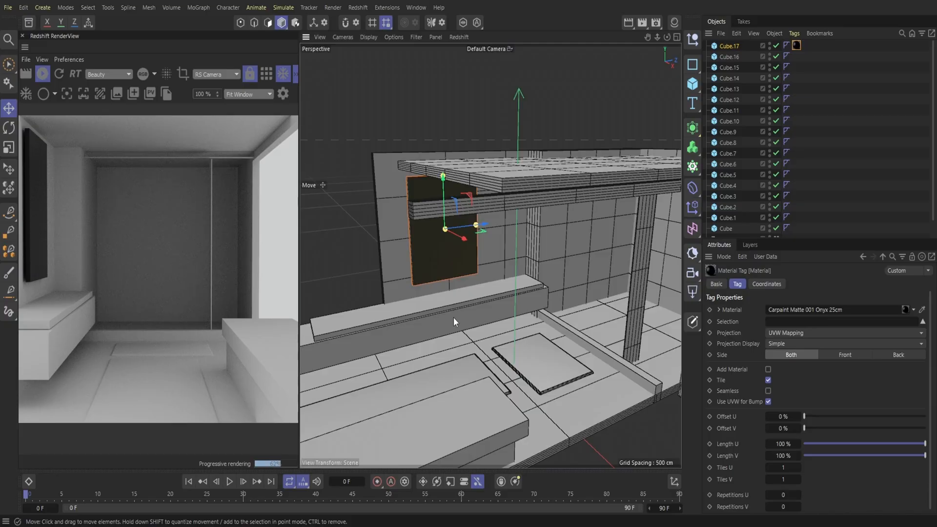
Step: Move the vanity base about 8 cm out from the wall and widen the countertop to about 65 cm in X
left_click(432, 305)
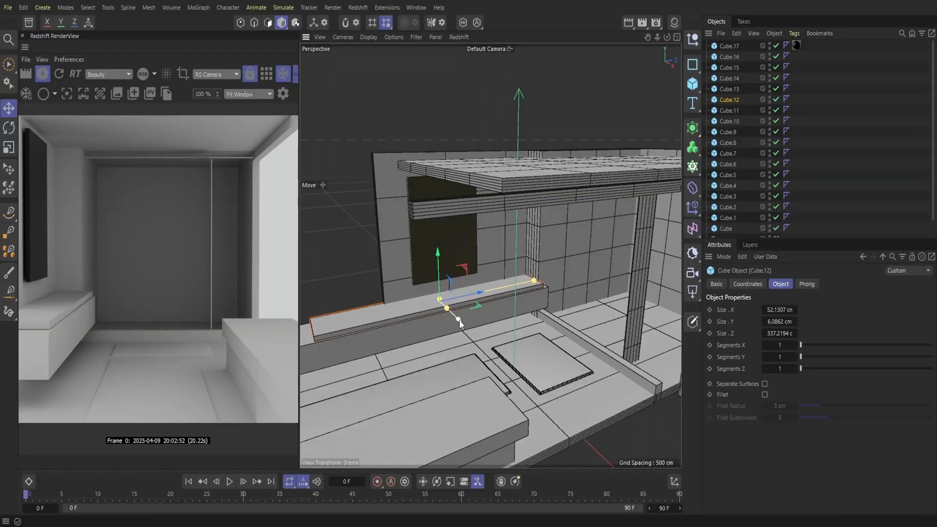
left_click(399, 339)
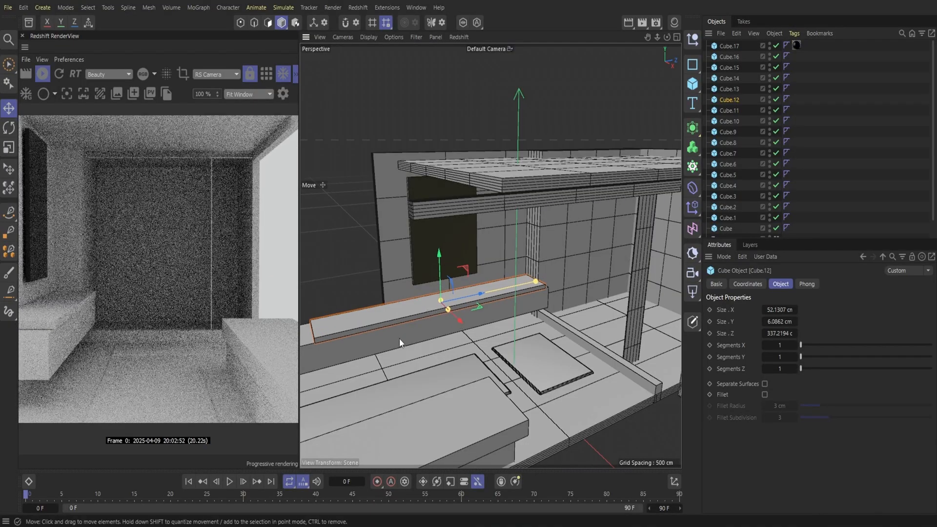
left_click_drag(456, 328, 458, 335)
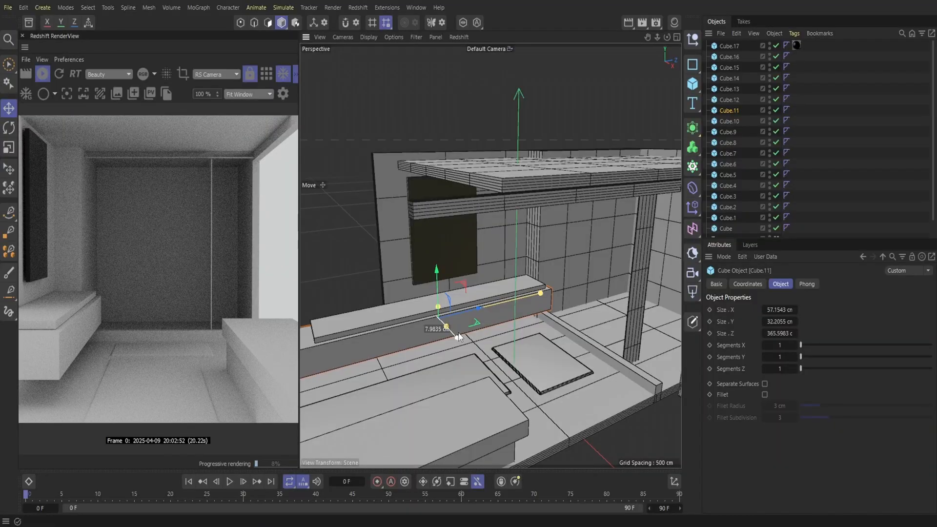
left_click(438, 310)
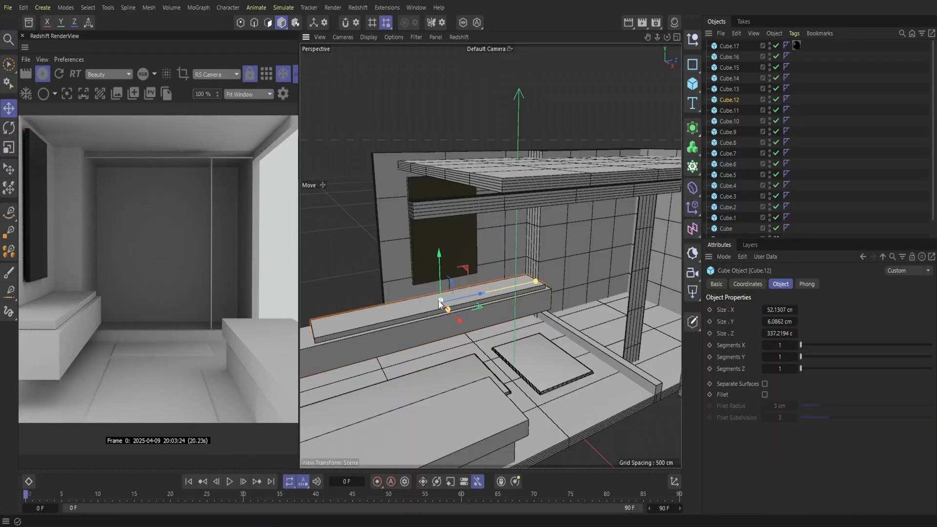
left_click_drag(438, 300, 450, 313)
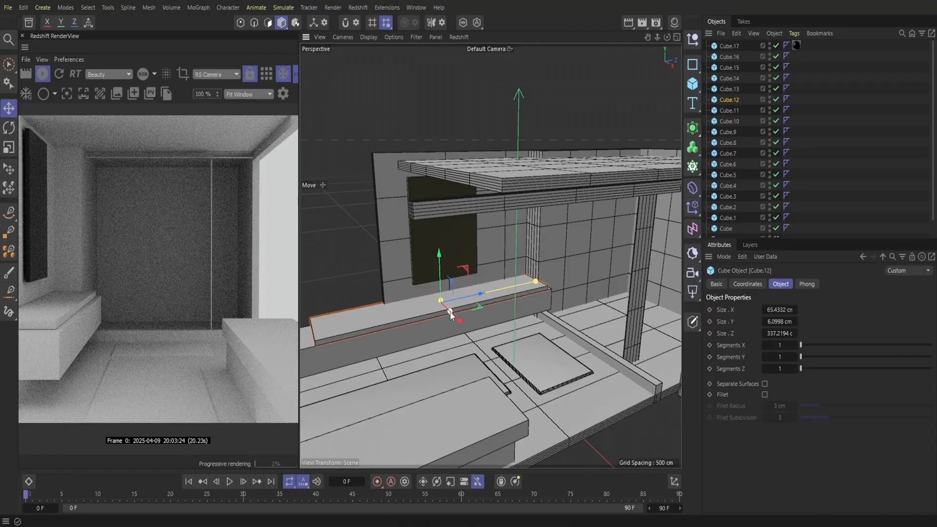
Step: Widen the black panel slightly along Z and slide the wall behind it forward along Z
left_click(445, 244)
left_click_drag(479, 227, 456, 241)
left_click(395, 251)
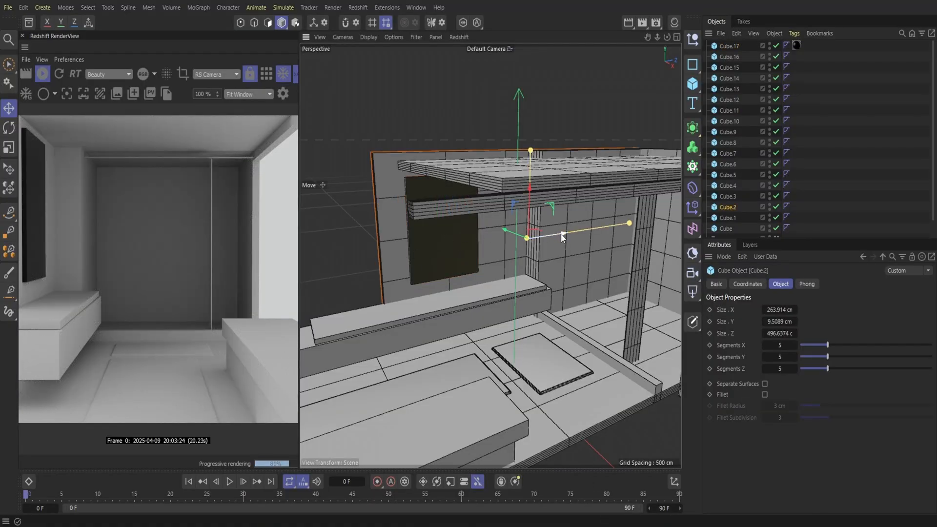
left_click_drag(562, 236, 552, 239)
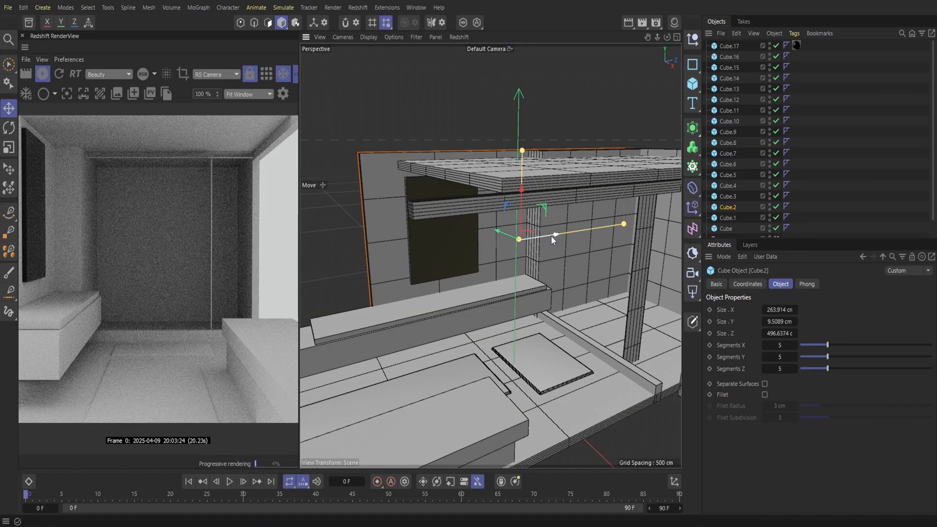
Step: Look through the RS Camera and pull it back slightly from the room
left_click(507, 49)
left_click(505, 74)
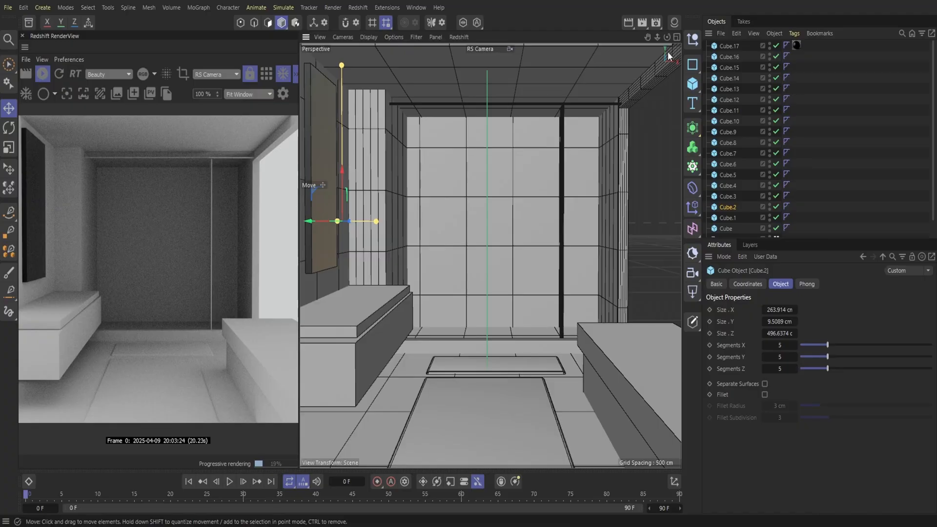
scroll(755, 206, "down", 1)
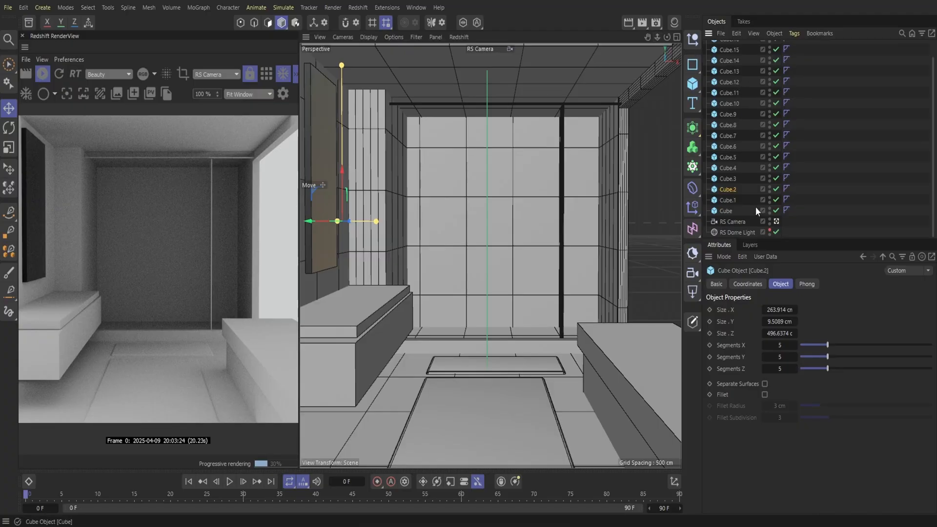
left_click(734, 221)
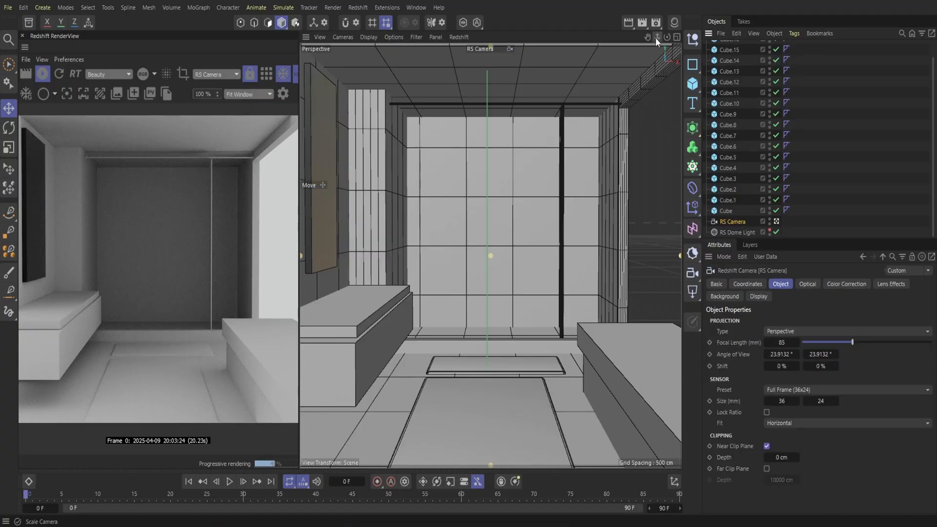
mouse_move(657, 37)
left_mouse_down()
mouse_move(678, 38)
mouse_move(661, 37)
left_mouse_up()
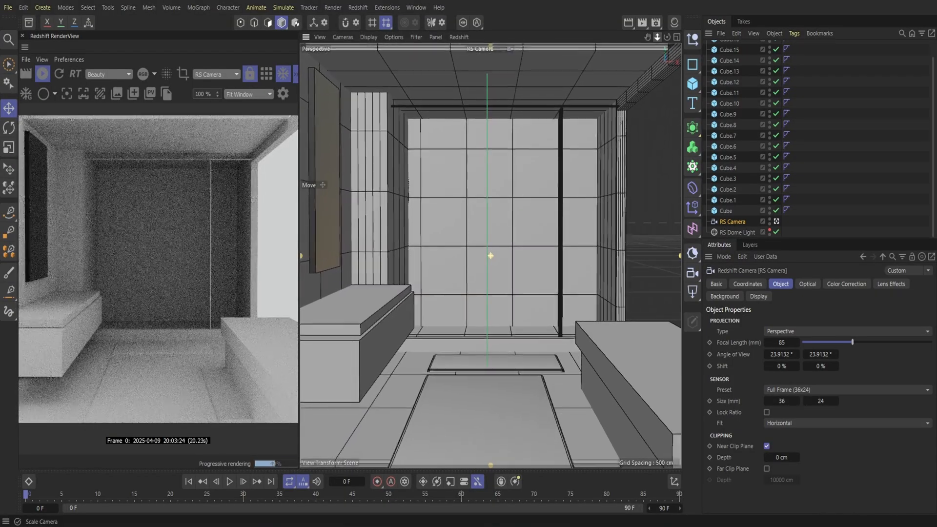
Step: Raise the ceiling slightly and reframe the RS Camera closer and lower
left_click(477, 78)
left_click_drag(488, 69, 487, 61)
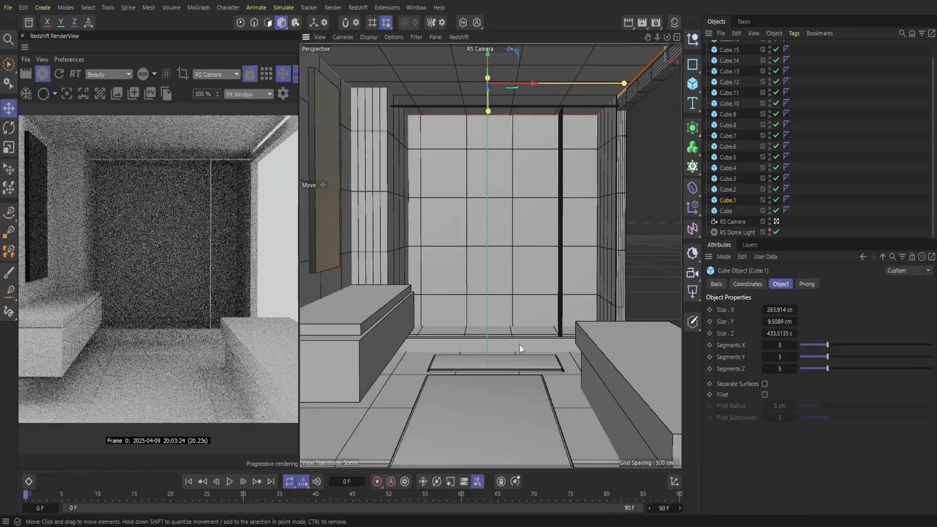
mouse_move(657, 37)
left_mouse_down()
mouse_move(646, 42)
mouse_move(648, 35)
left_mouse_up()
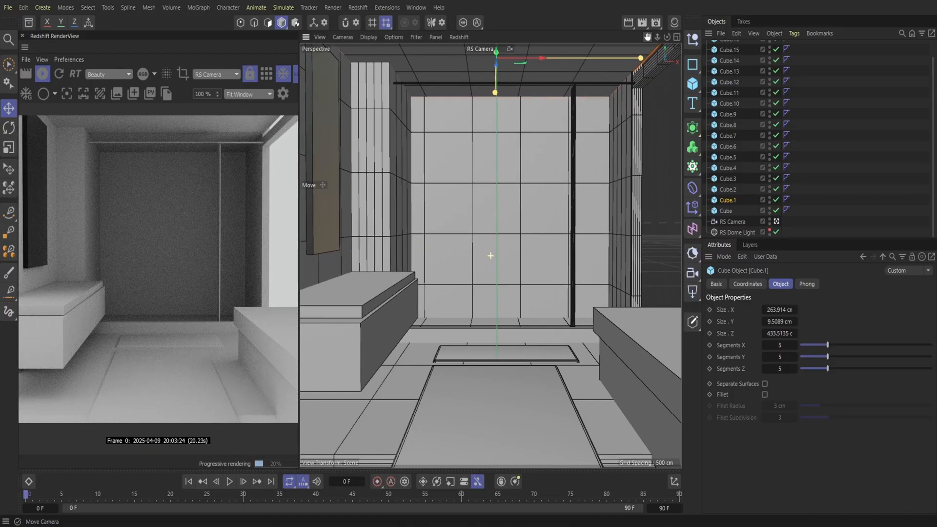
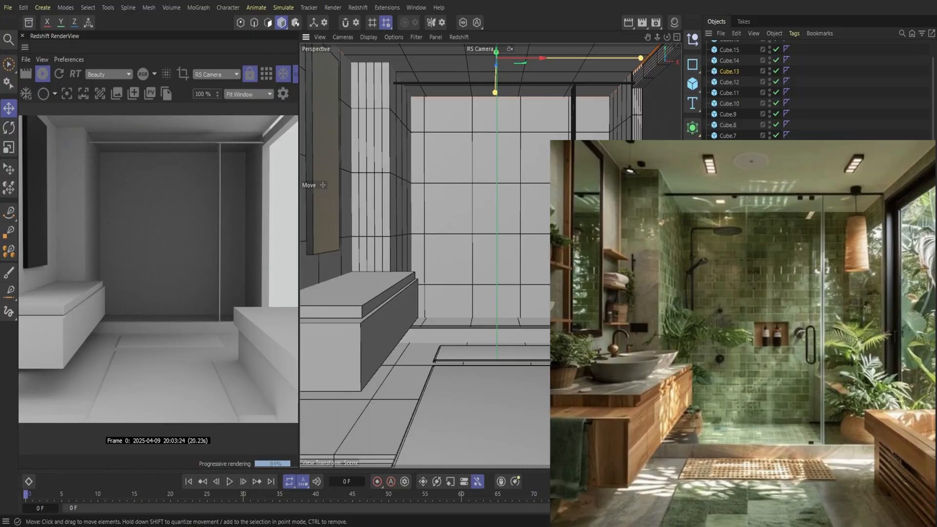
Step: Switch to the default camera and shift the bench top about 4 cm along X, away from the room
left_click(673, 390)
left_click(501, 48)
left_click(508, 54)
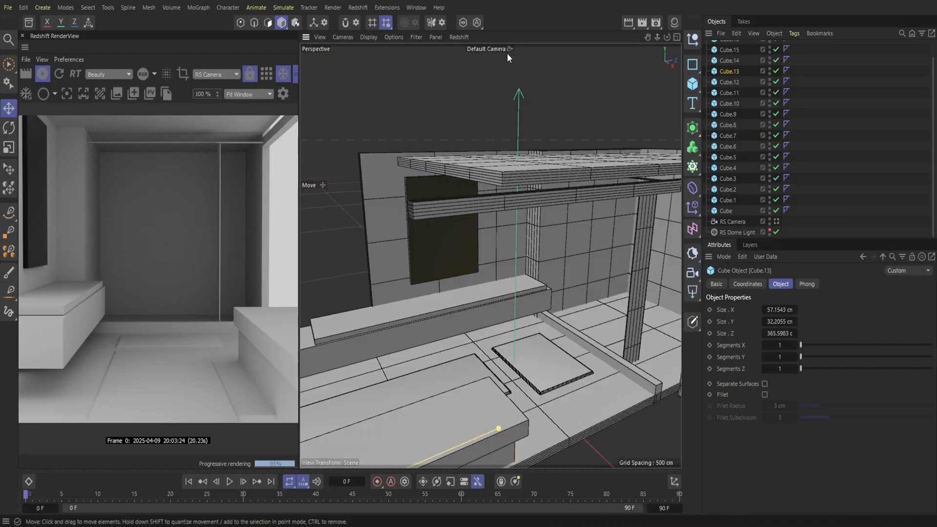
left_click_drag(657, 37, 634, 40)
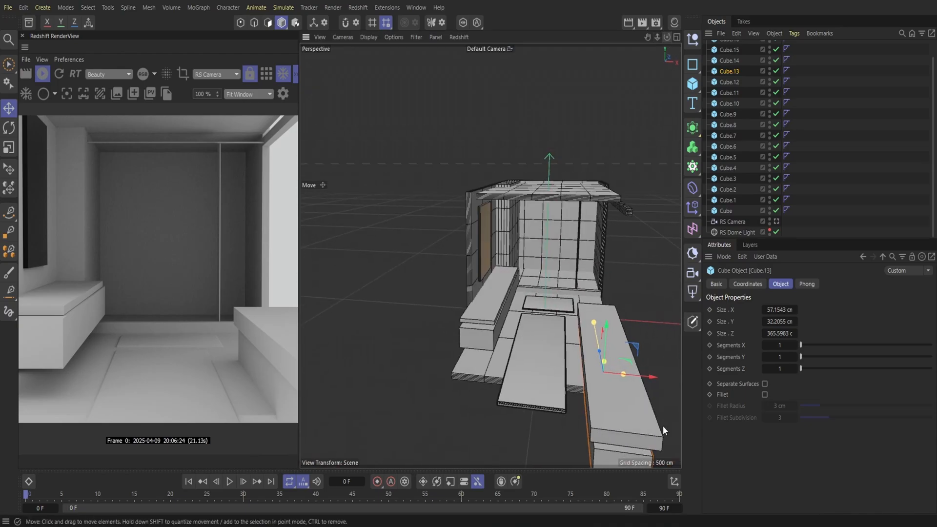
left_click(643, 367)
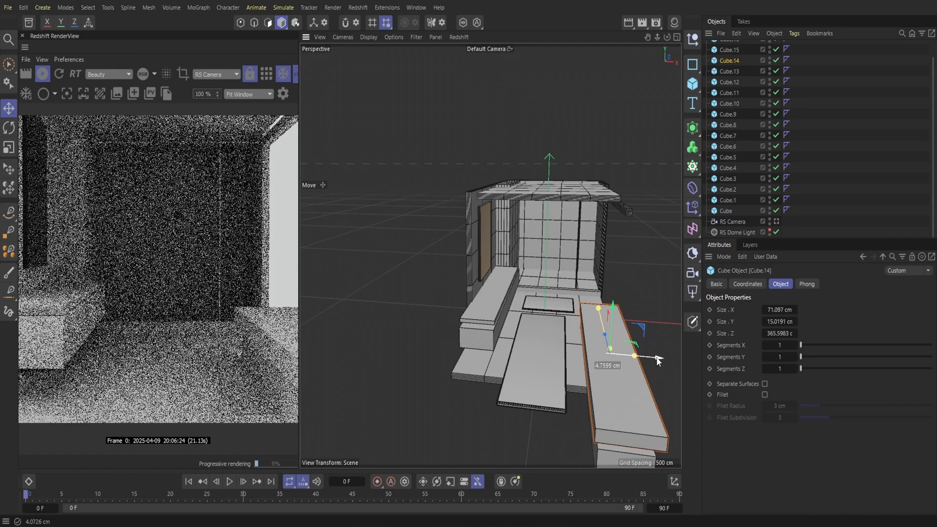
Step: Increase the vanity base's height to about 39 cm and shift the RS Camera very slightly sideways
left_click(490, 365)
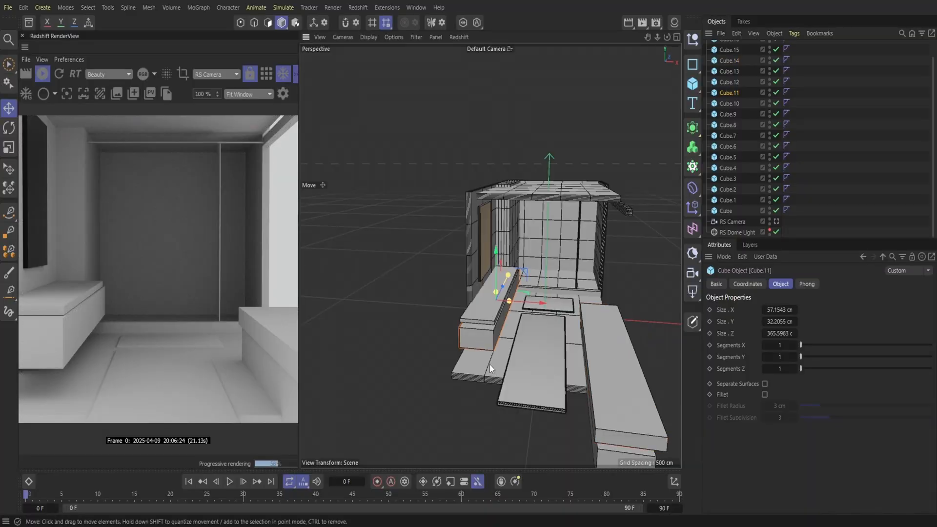
mouse_move(667, 38)
left_mouse_down()
mouse_move(620, 14)
mouse_move(639, 16)
mouse_move(663, 37)
mouse_move(707, 35)
mouse_move(651, 38)
left_mouse_up()
left_click_drag(503, 257, 502, 247)
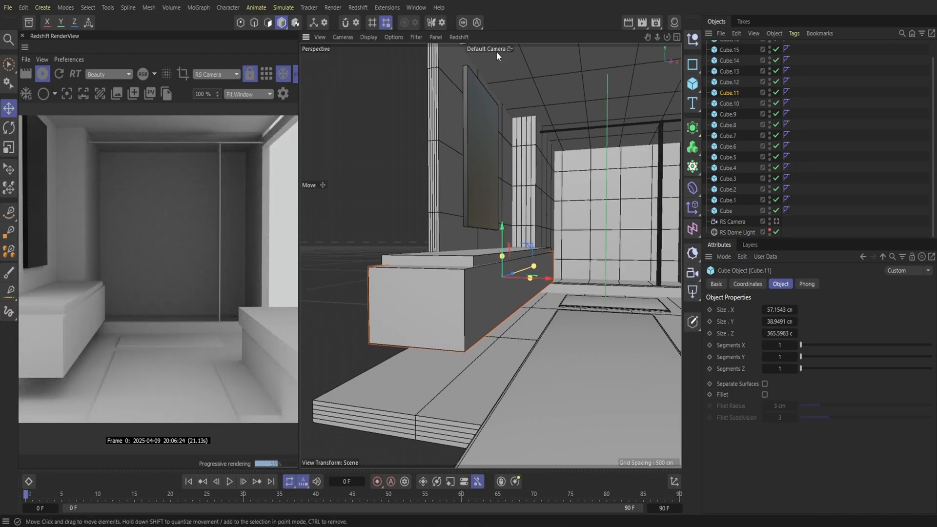
left_click(493, 49)
left_click(503, 77)
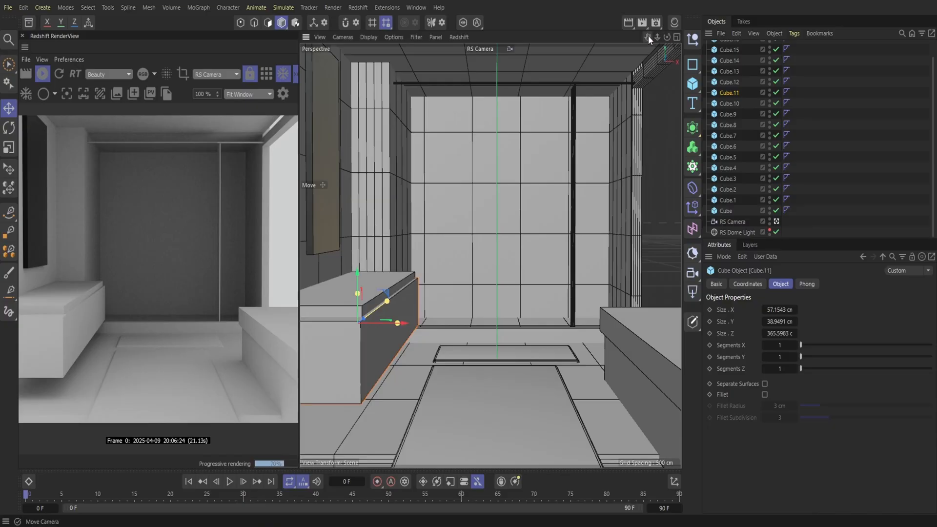
left_click_drag(648, 35, 649, 36)
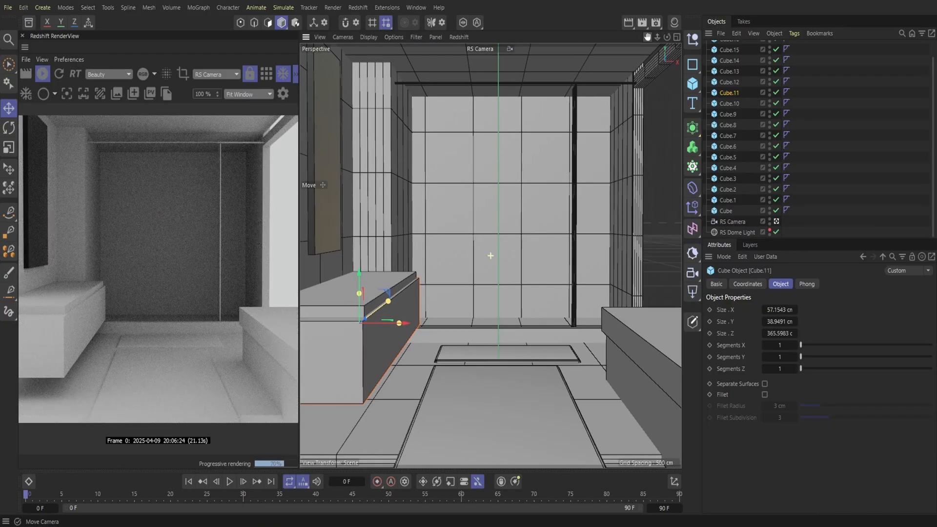
Step: Raise the long beam along the ceiling's open side slightly, working from the default camera
left_click(644, 69)
left_click(479, 49)
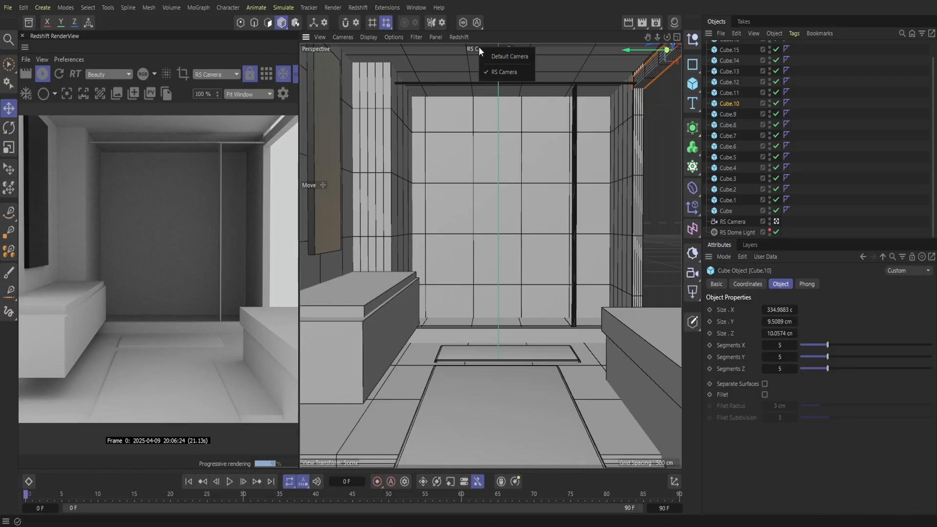
left_click(490, 54)
left_click_drag(666, 37, 632, 47)
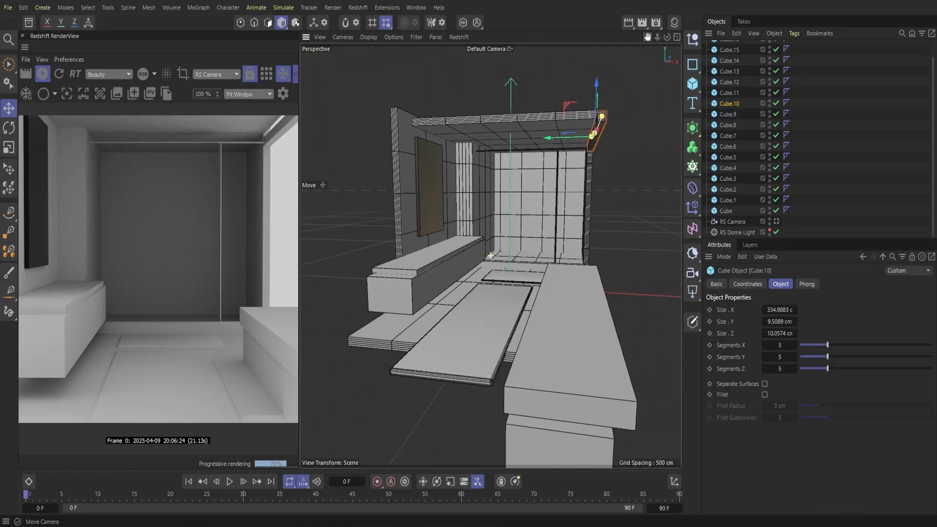
left_click_drag(599, 80, 596, 80)
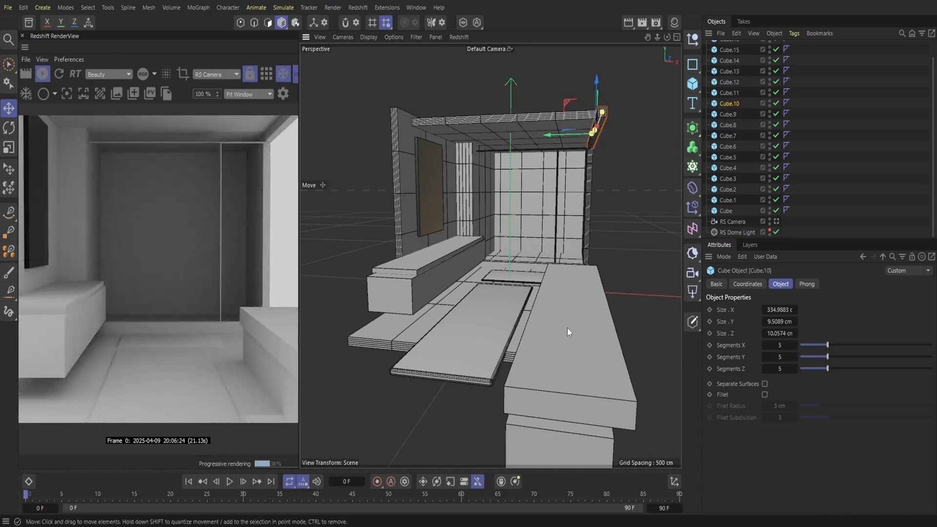
Step: Slide the long rug about 25 cm away from the shower and move the small rug slightly in the same direction
left_click(496, 309)
left_click_drag(495, 306, 488, 311)
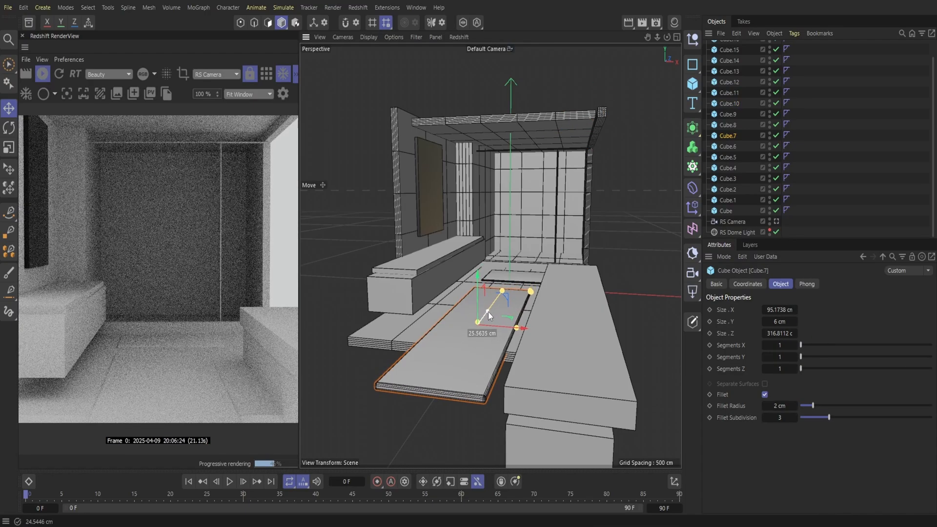
left_click(519, 283)
left_click_drag(514, 286, 513, 286)
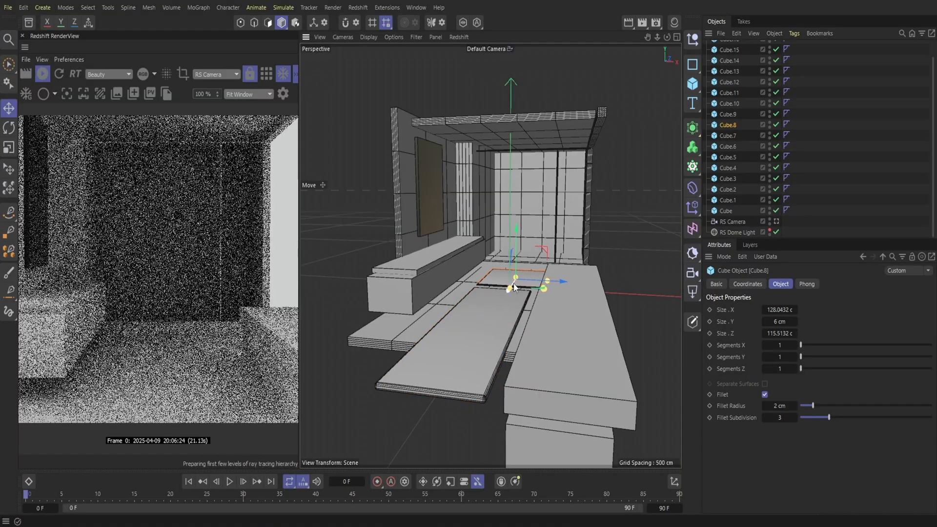
Step: Move the shower's open-side wall slightly outward and widen the shower's back wall to about 297 cm in Z
left_click_drag(664, 37, 610, 42)
left_click(567, 254)
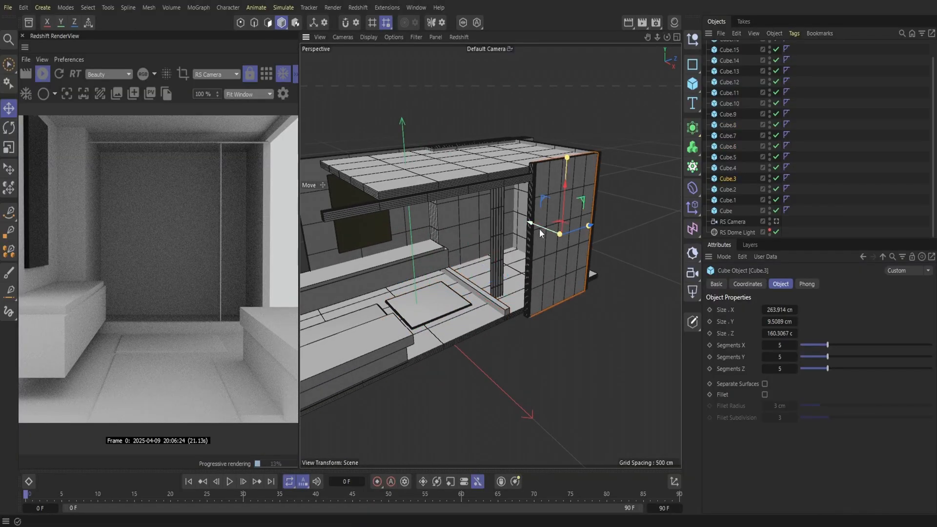
left_click_drag(540, 228, 544, 230)
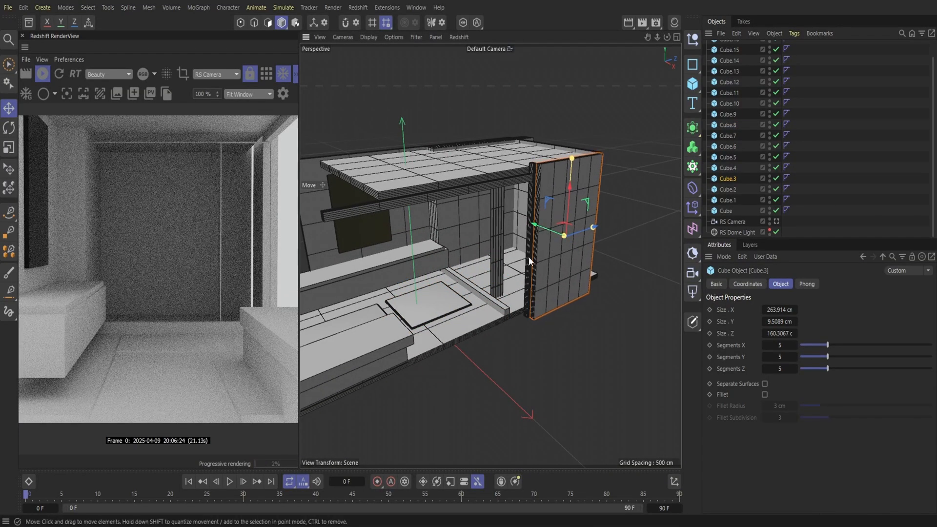
left_click(533, 240)
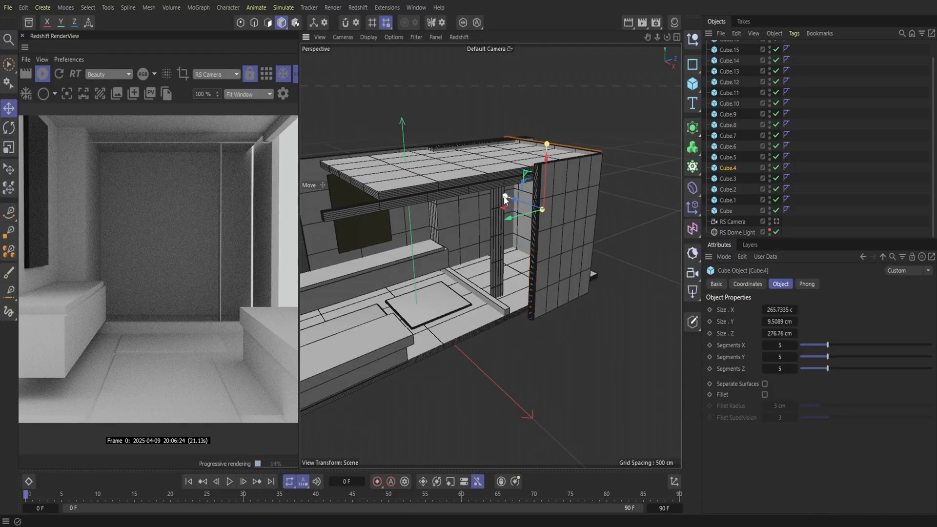
left_click_drag(505, 196, 503, 196)
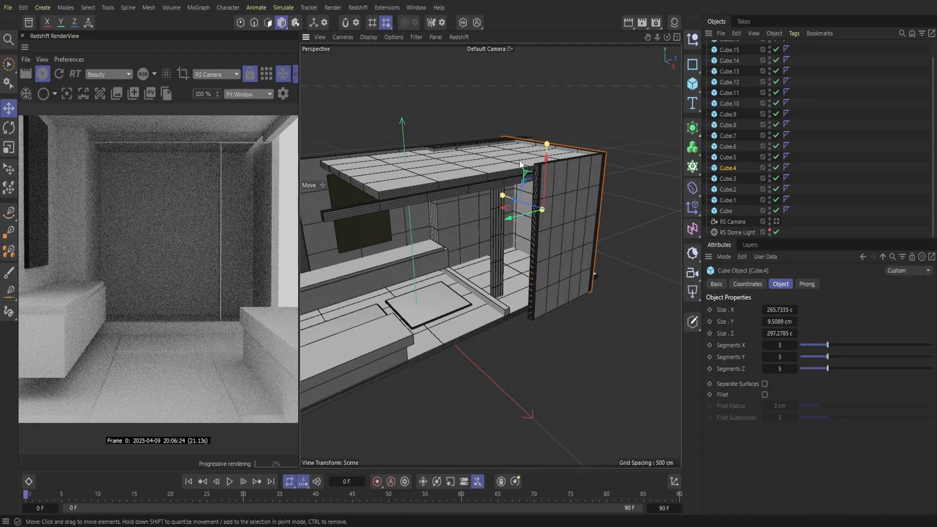
Step: Raise the ceiling slightly and widen it to about 280 cm in X to reach the shifted side wall
left_click(520, 165)
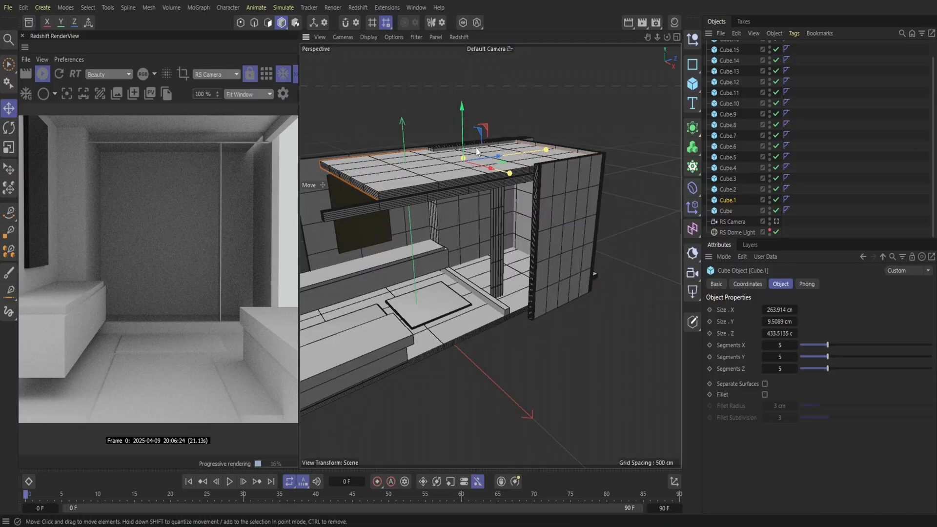
left_click_drag(464, 143, 464, 141)
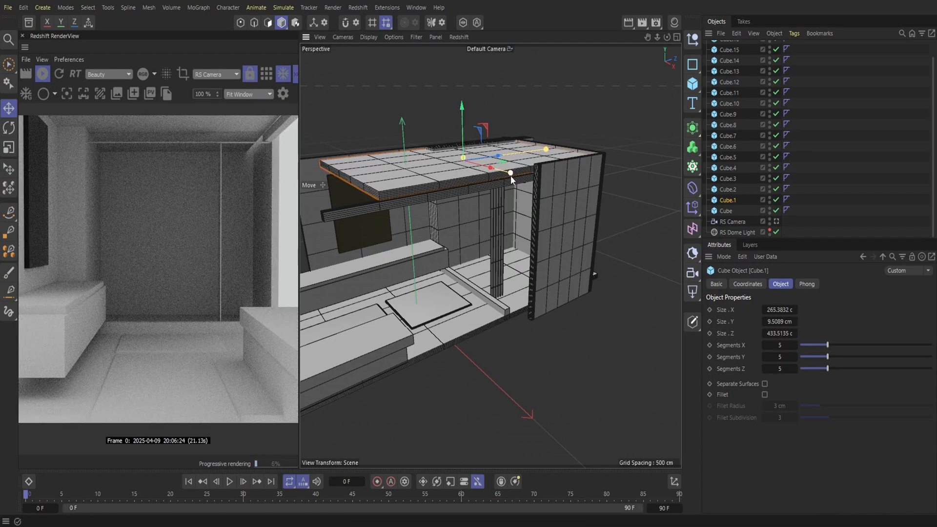
left_click_drag(510, 173, 513, 173)
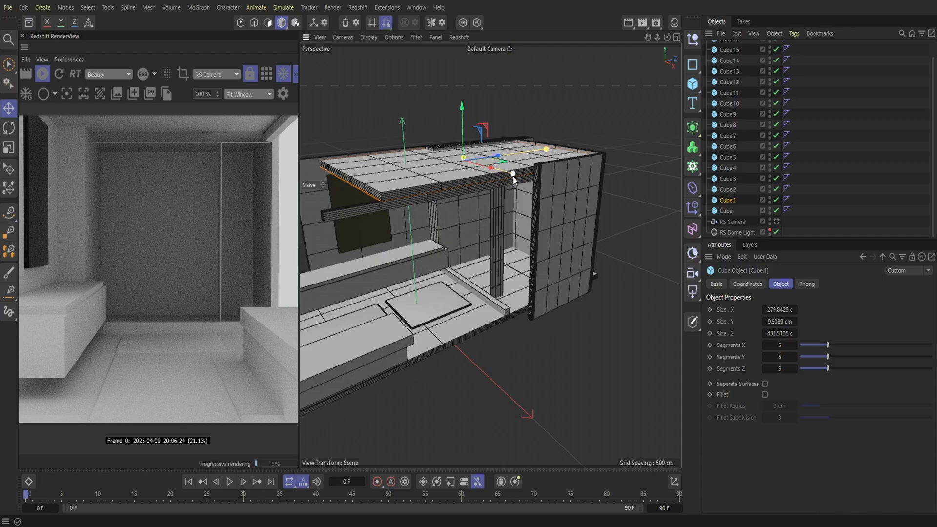
Step: Shift the ceiling's side beam outward past the ceiling edge and increase its Z size to about 18 cm
left_click_drag(490, 255, 536, 293, "alt")
left_click(522, 273)
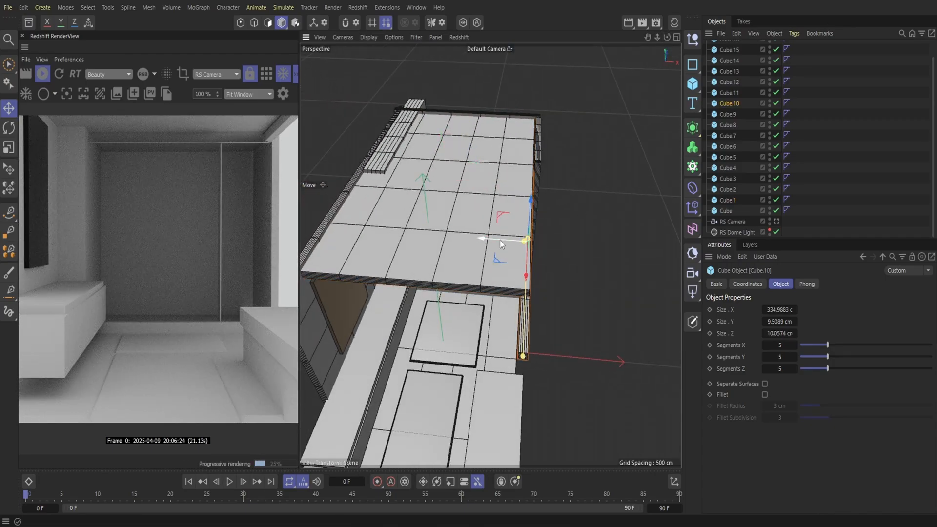
mouse_move(499, 240)
left_mouse_down()
mouse_move(508, 241)
mouse_move(490, 255)
mouse_move(501, 210)
mouse_move(503, 248)
left_mouse_up()
middle_click_drag(490, 256, 521, 316, "alt")
right_click_drag(490, 255, 549, 256, "alt")
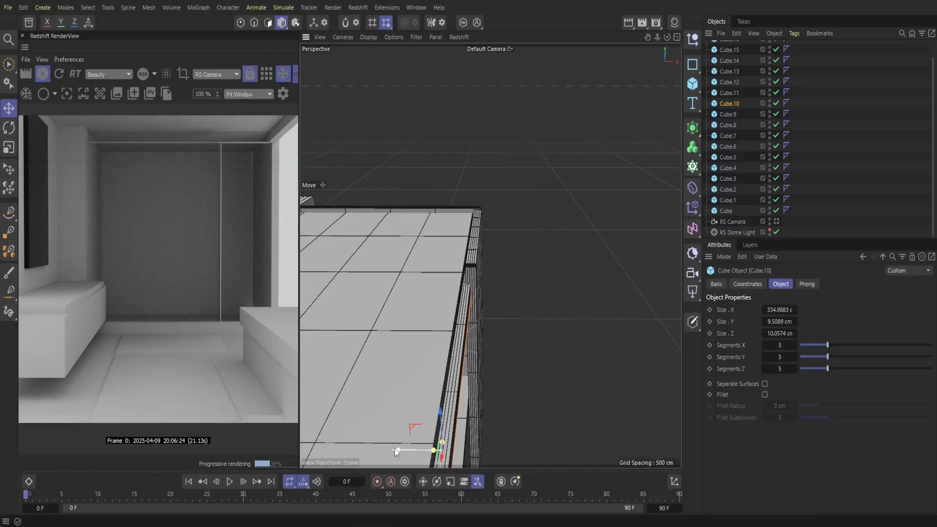
left_click_drag(396, 449, 405, 449)
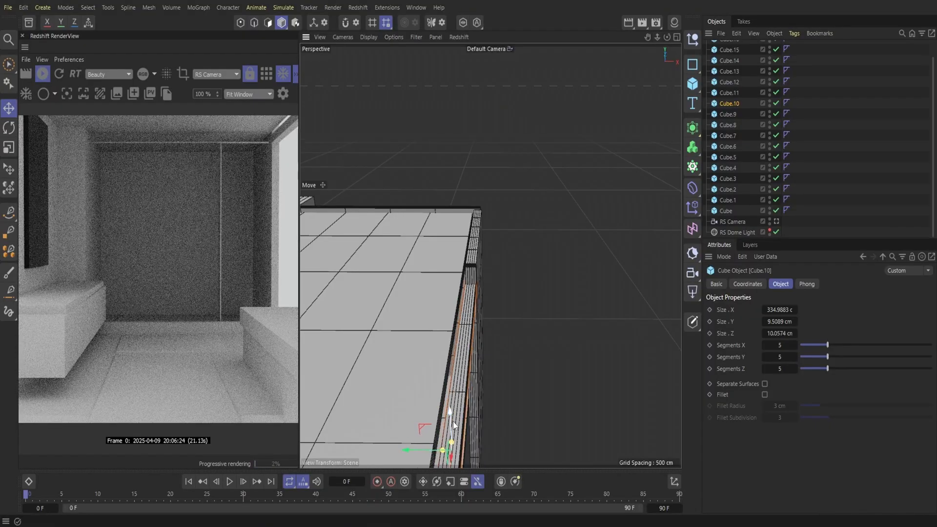
mouse_move(453, 421)
left_mouse_down()
mouse_move(447, 414)
mouse_move(446, 422)
left_mouse_up()
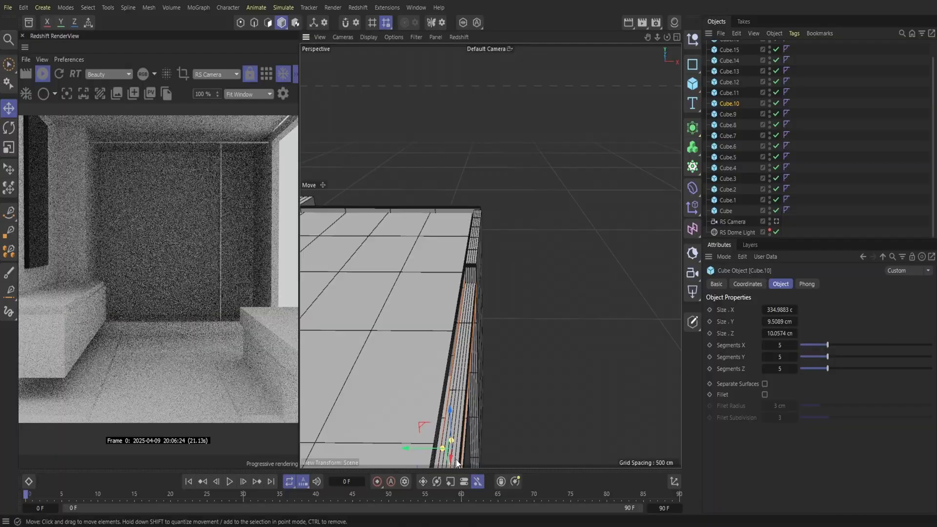
left_click_drag(669, 38, 642, 46)
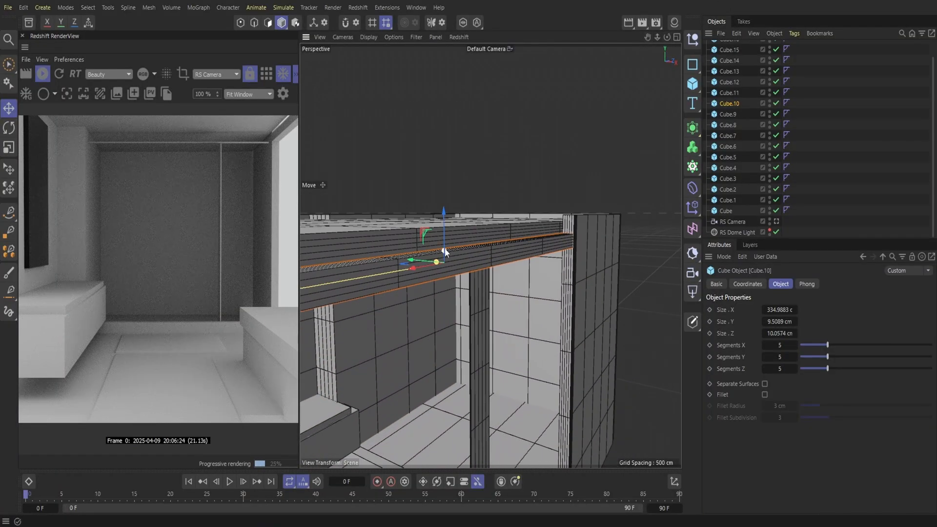
left_click_drag(444, 248, 446, 227)
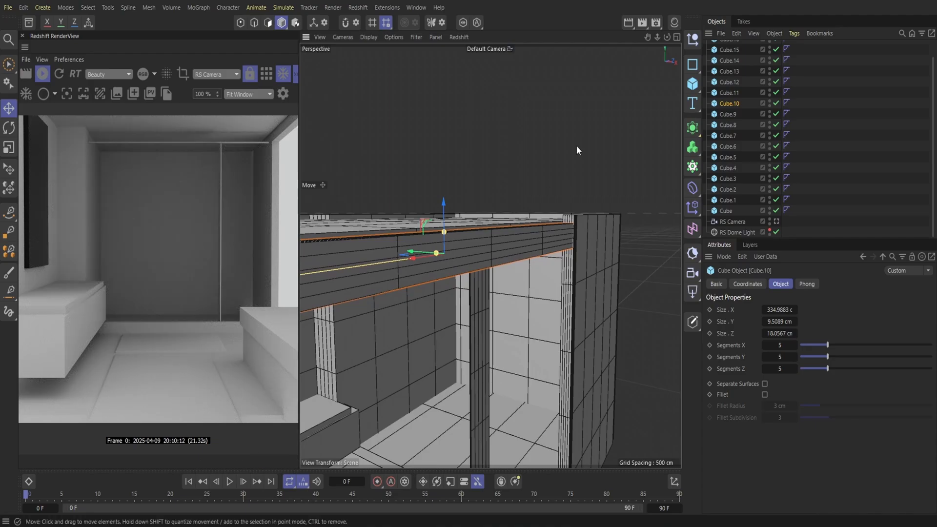
Step: Move the low shower curb about 70 cm forward, away from the shower's back wall
middle_click_drag(437, 403, 456, 277, "alt")
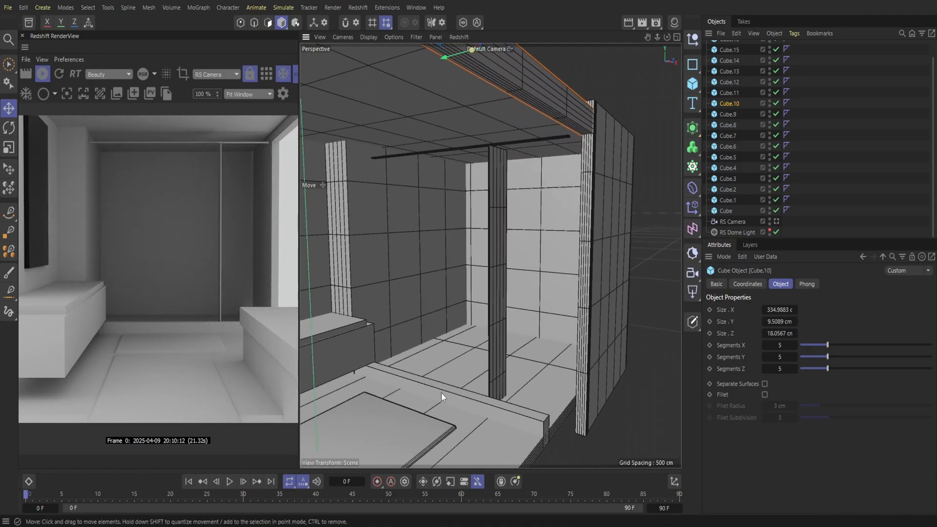
left_click(441, 394)
left_click_drag(657, 35, 630, 233)
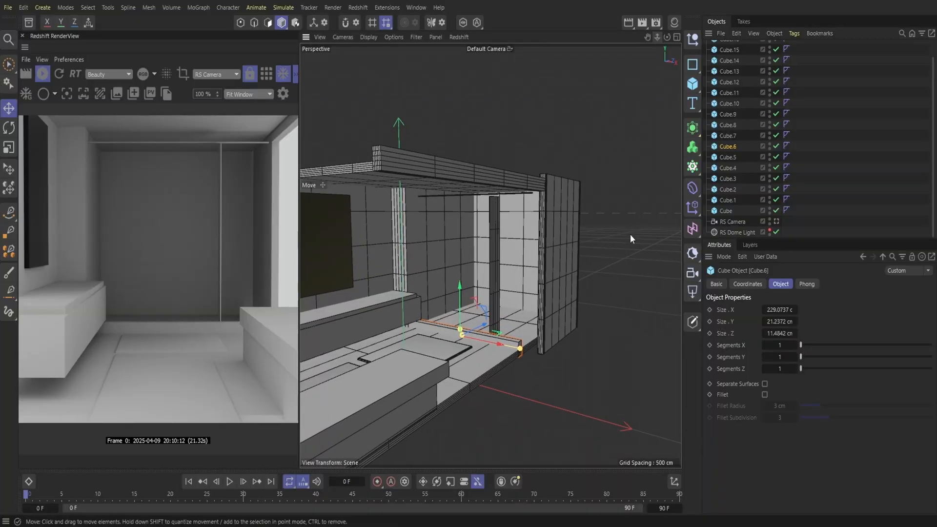
left_click_drag(475, 329, 441, 344)
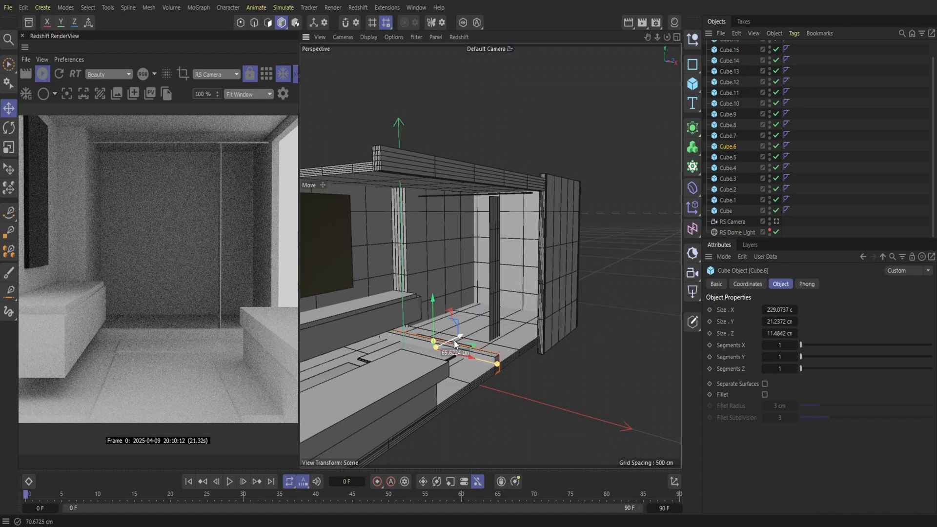
Step: Shorten the small rug to about 84 cm in X and slide both rugs forward, away from the shower curb
left_click(421, 352)
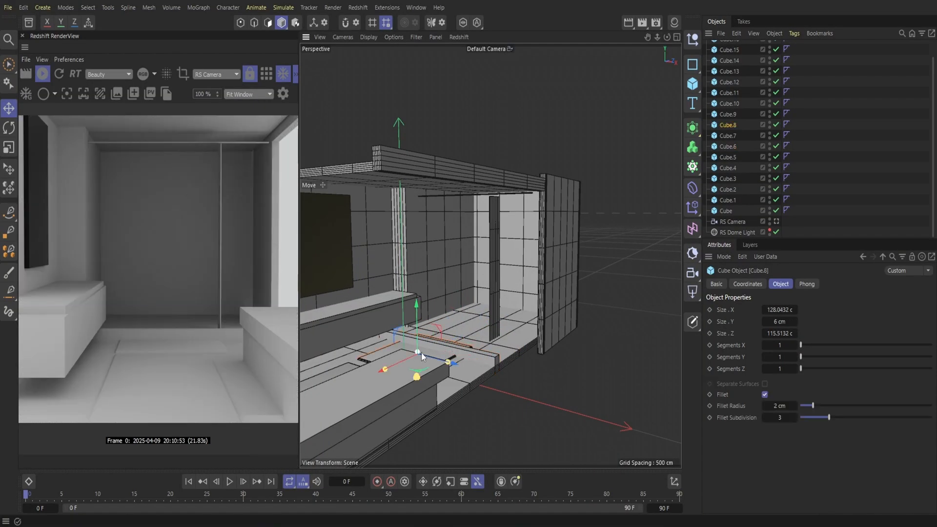
mouse_move(396, 366)
left_mouse_down()
mouse_move(362, 380)
mouse_move(391, 375)
left_mouse_up()
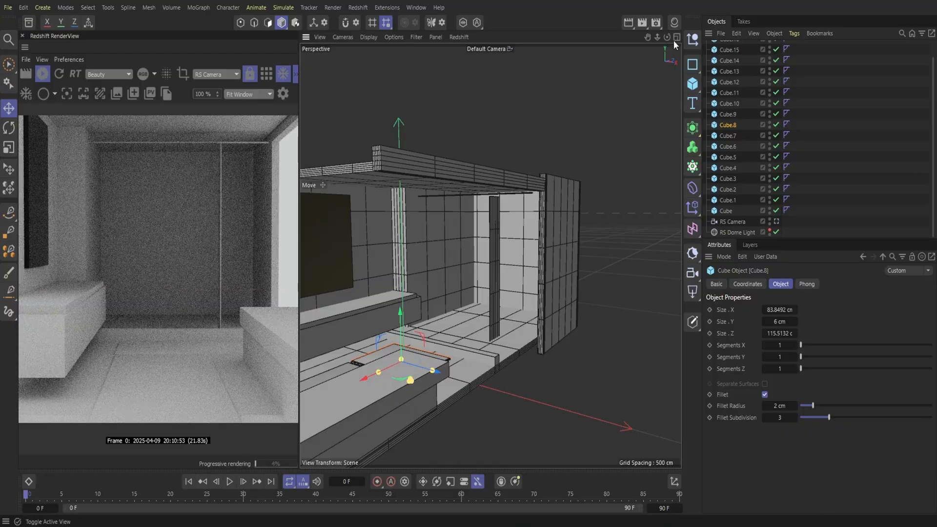
left_click_drag(667, 38, 643, 84)
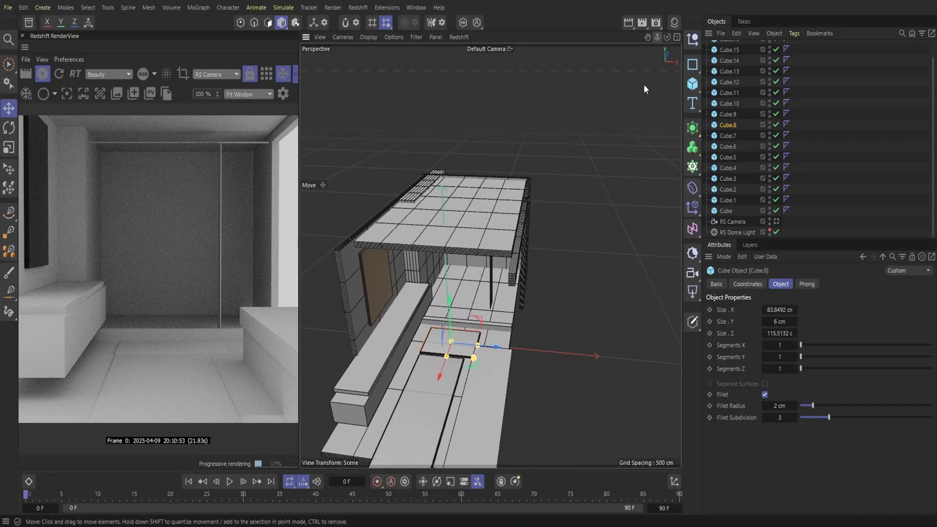
left_click_drag(423, 401, 420, 405)
Step: Shift the thin vertical shower divider slightly toward the vanity side and move the thick vanity-side shower wall slightly inward
left_click(491, 284)
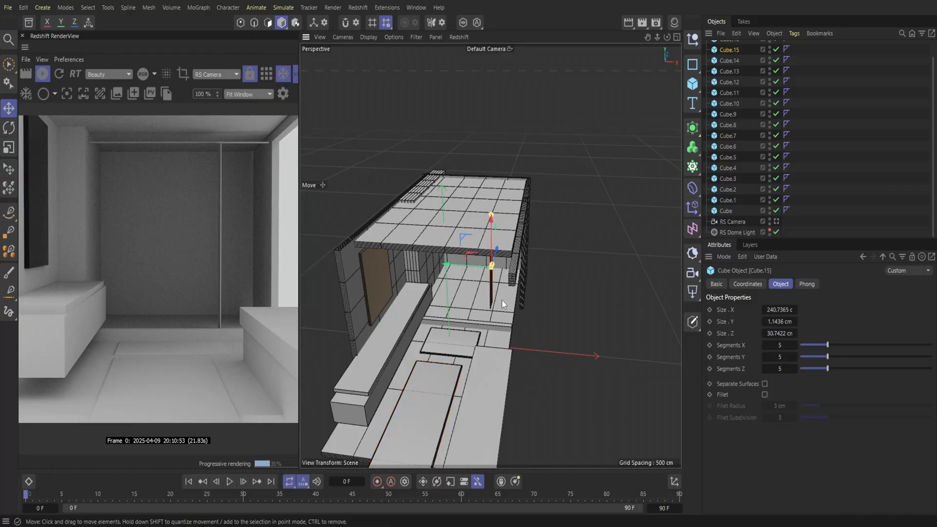
left_click_drag(476, 267, 473, 270)
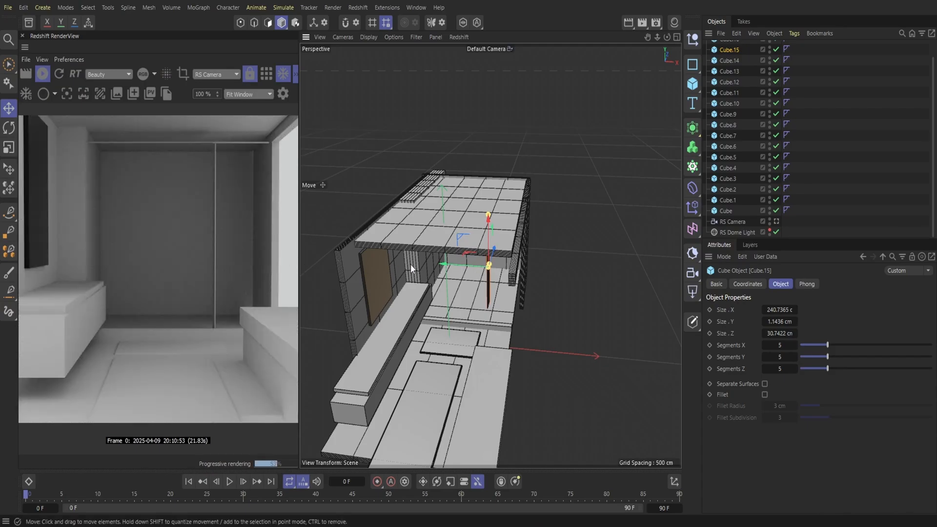
left_click(411, 238)
left_click_drag(420, 237, 419, 237)
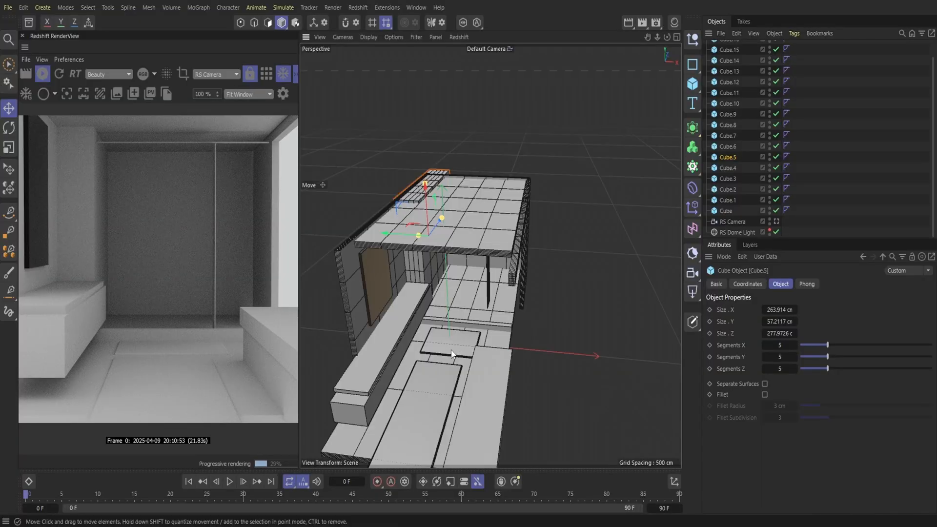
left_click_drag(401, 231, 398, 231)
Step: Slide the large rug slightly forward, away from the small rug, and save the project
left_click(434, 405)
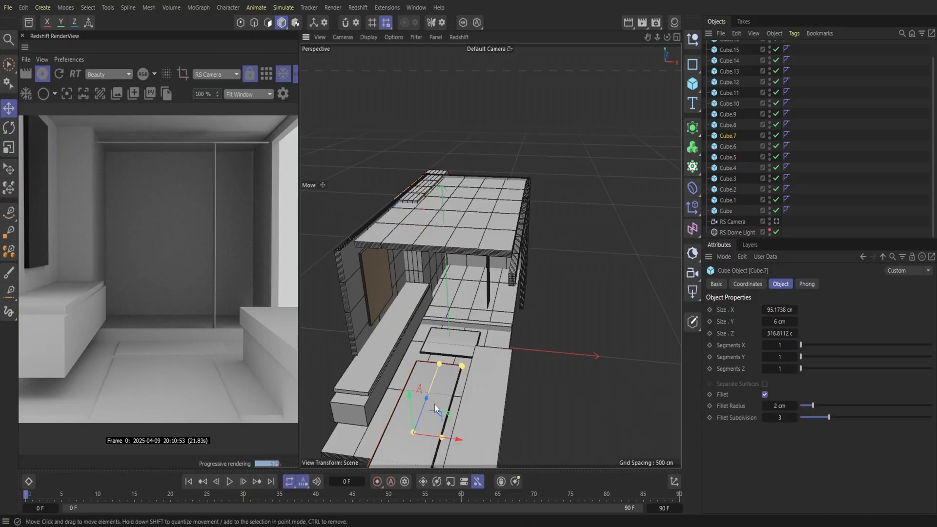
left_click_drag(429, 402, 420, 411)
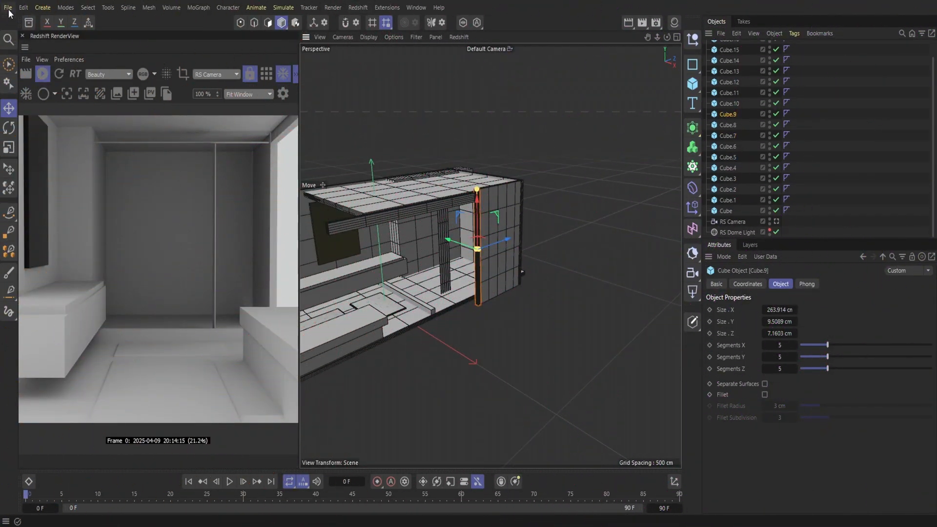
left_click(9, 8)
left_click(54, 135)
Step: Add a Redshift Portal Light and move it along X to just outside the room's open side
left_click(352, 8)
mouse_move(385, 41)
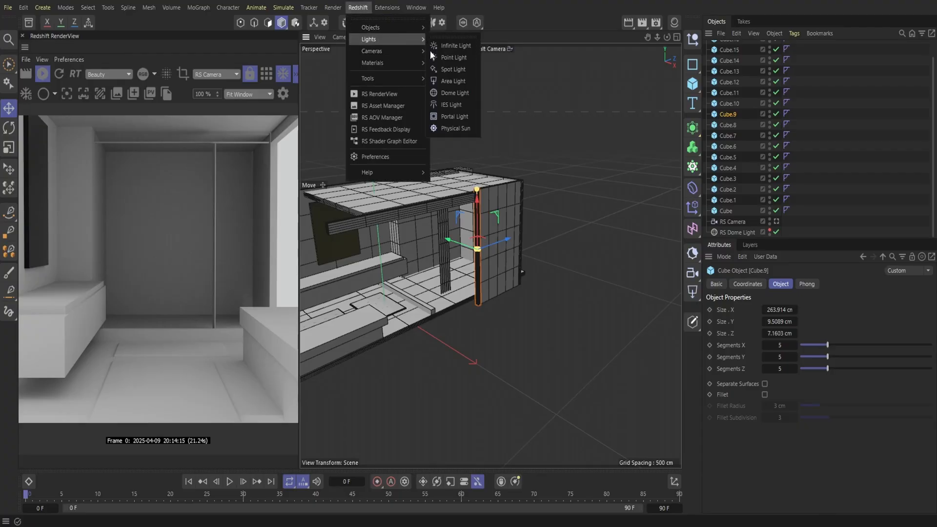
left_click(458, 116)
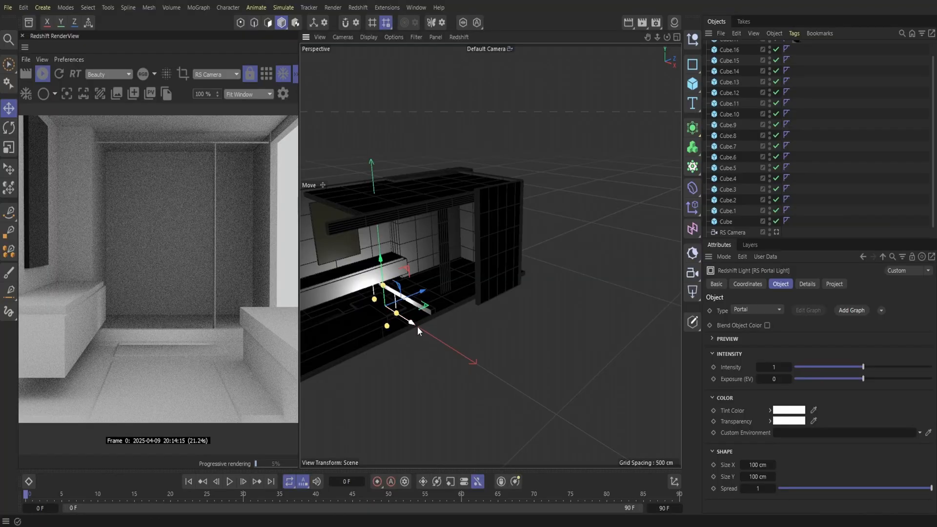
left_click_drag(417, 327, 492, 383)
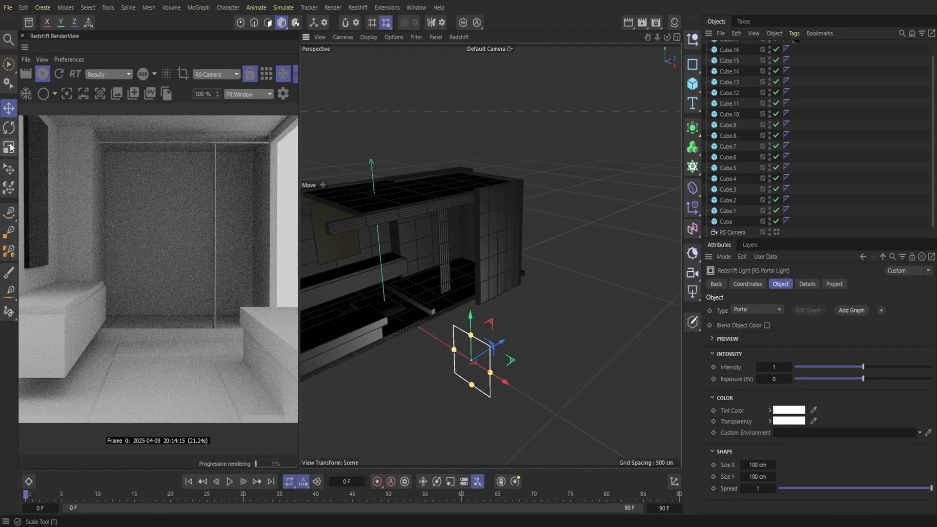
Step: Rotate the portal light to face into the room and position it outside the open side, level with the opening
left_click(9, 127)
left_click_drag(485, 387, 446, 251)
left_click(9, 108)
left_click_drag(667, 38, 746, 19)
left_click_drag(511, 244, 466, 252)
left_click_drag(467, 251, 528, 285)
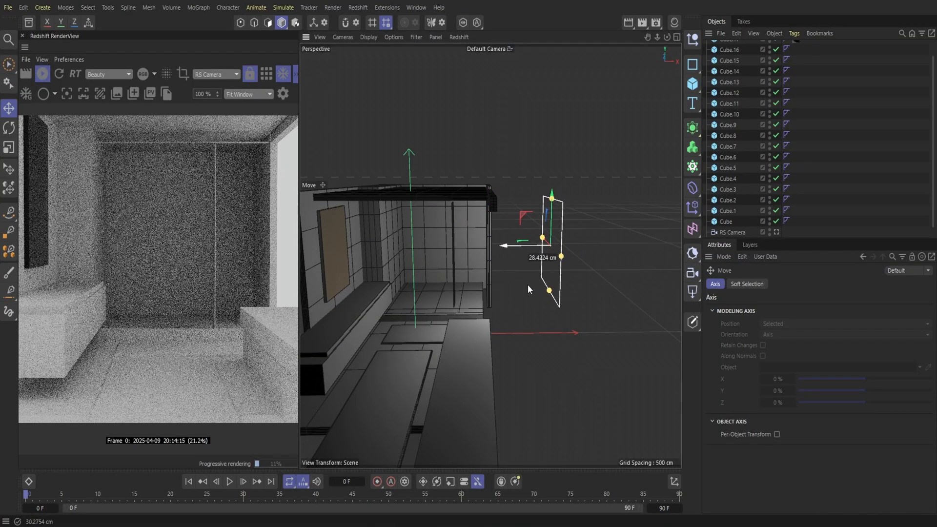
left_click_drag(551, 225, 550, 250)
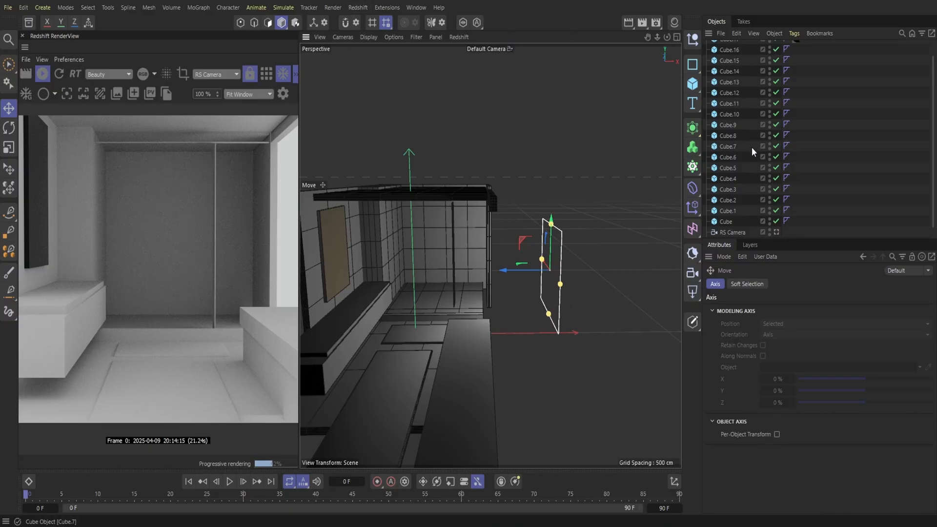
Step: Select the floor slab and adjust its depth at the shower end
scroll(751, 154, "down", 1)
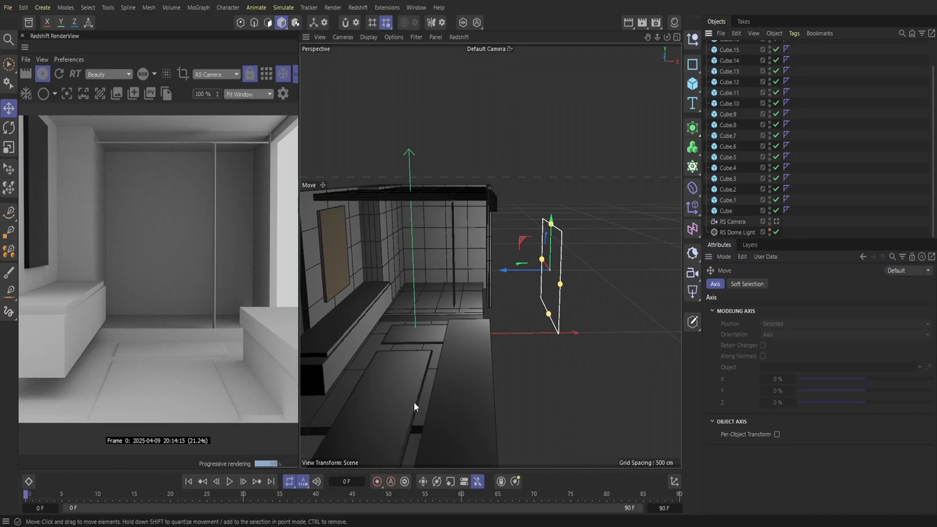
left_click(429, 304)
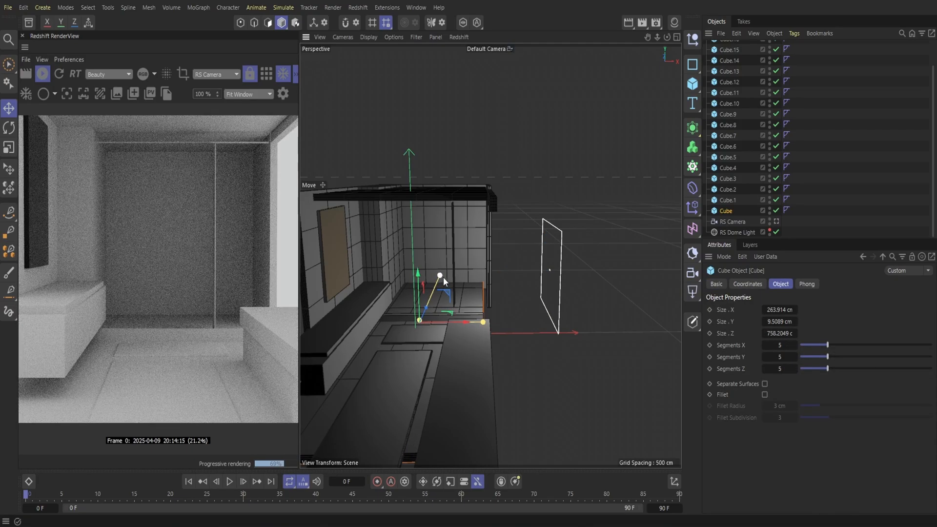
left_click_drag(443, 277, 443, 277)
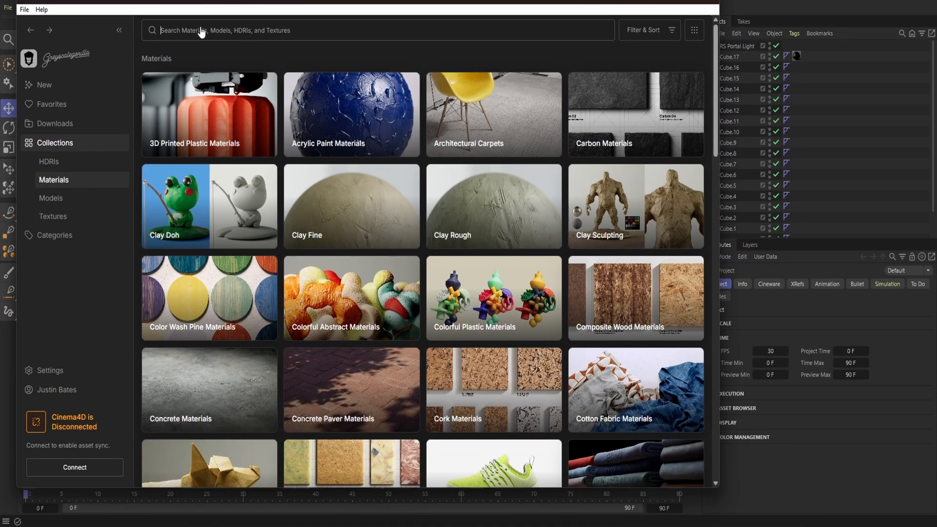
Step: Search the Greyscalegorilla material library for "tile" and examine the tile materials for ones suited to the shower
left_click(201, 31)
type("tile")
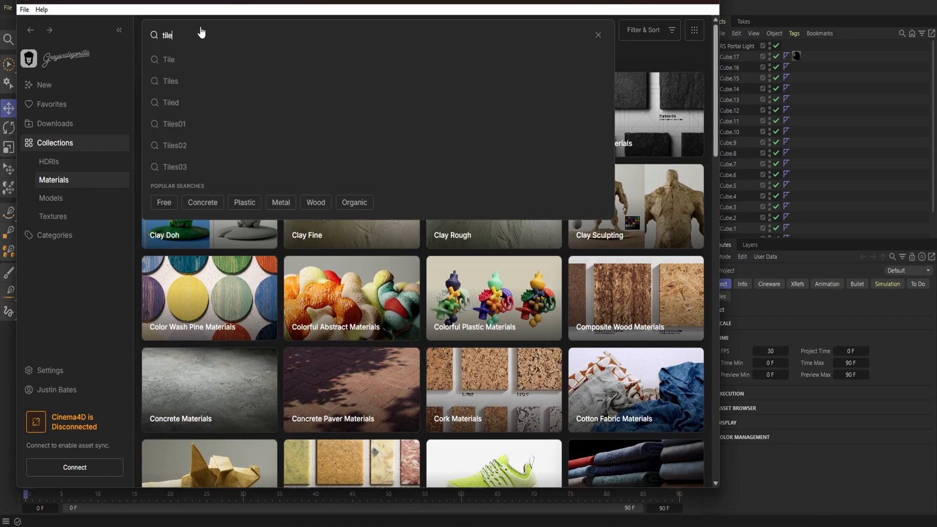
key("Return")
scroll(492, 195, "down", 5)
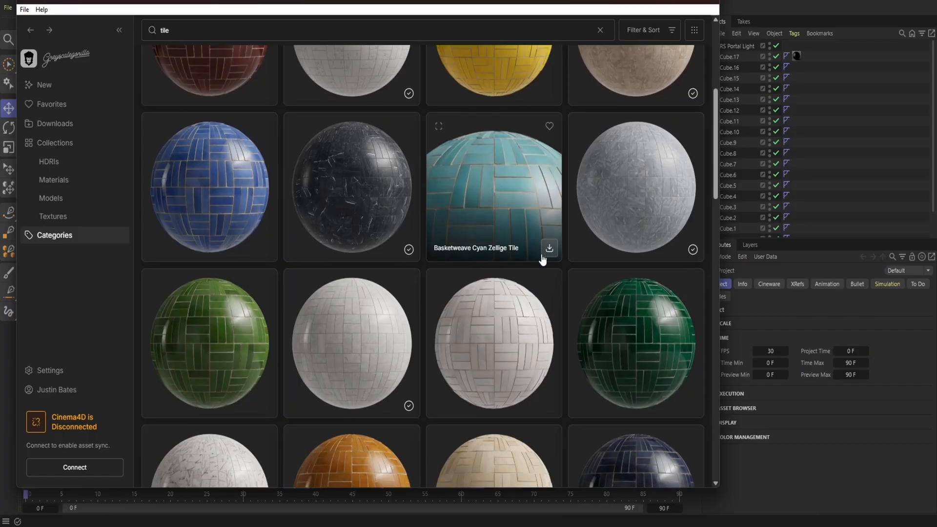
scroll(542, 259, "down", 10)
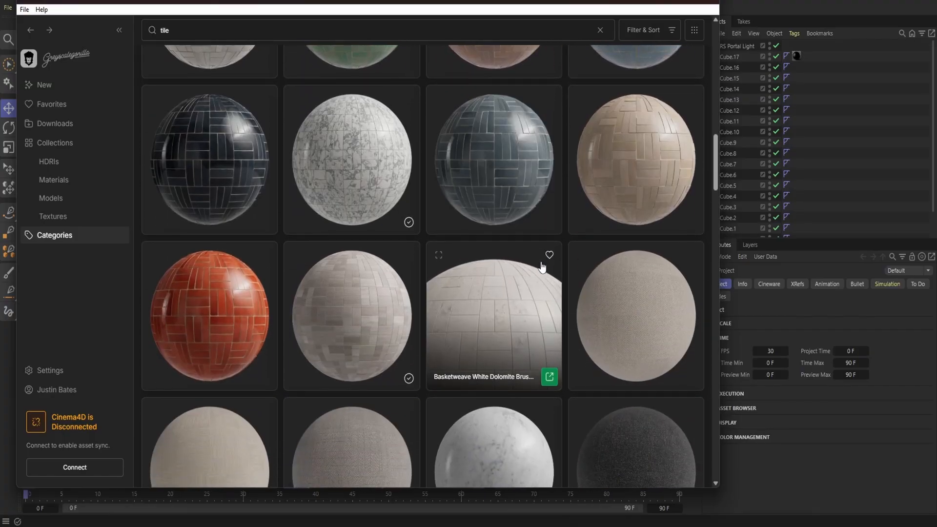
scroll(542, 266, "down", 15)
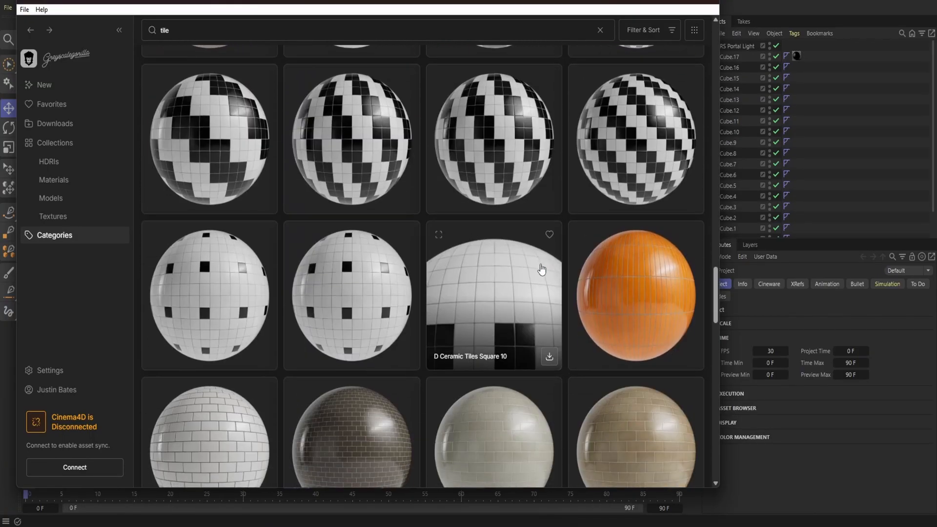
scroll(542, 269, "down", 15)
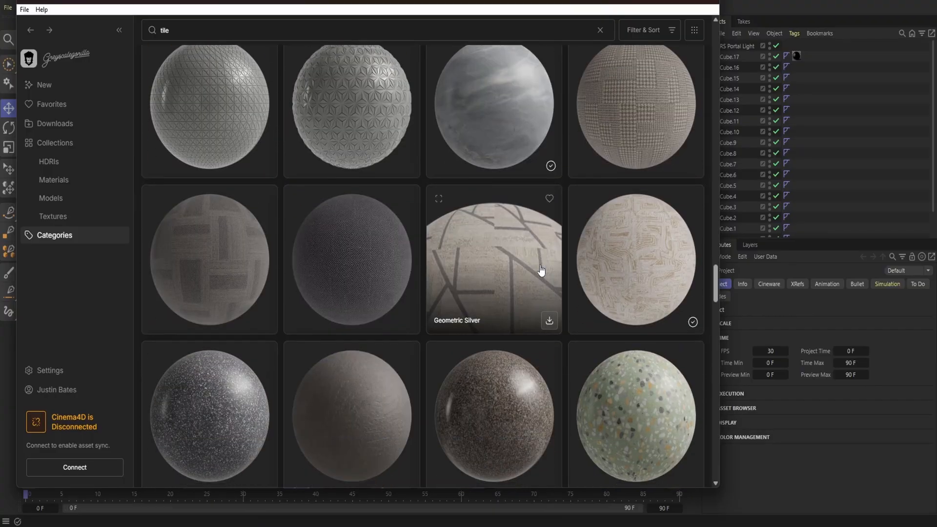
scroll(541, 270, "down", 12)
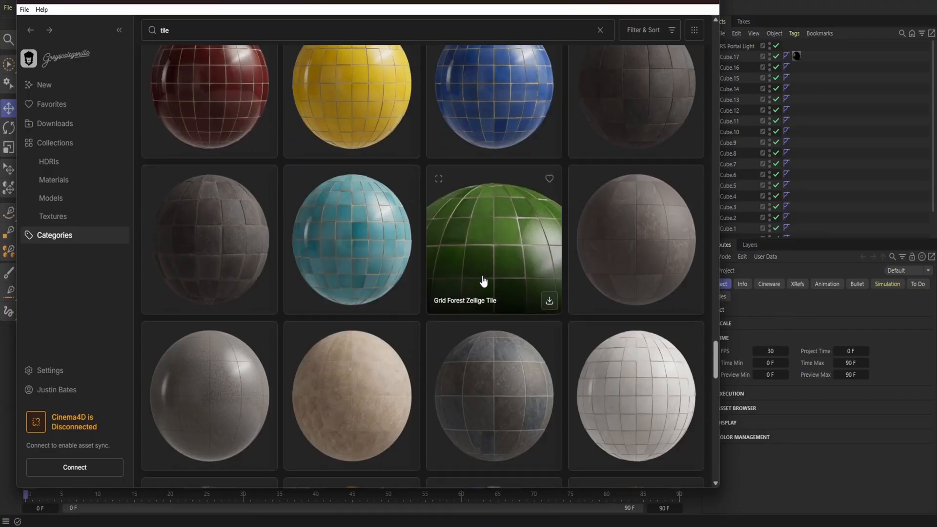
scroll(483, 281, "down", 12)
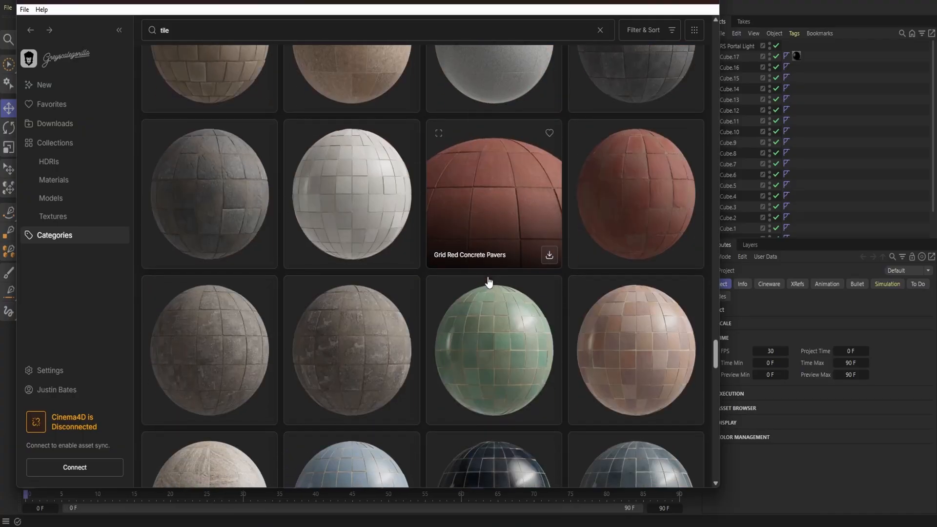
scroll(489, 282, "down", 5)
Step: Place the bathroom reference image beside the library for comparison and download the Grid Forest Zellige Tile material
left_click(595, 521)
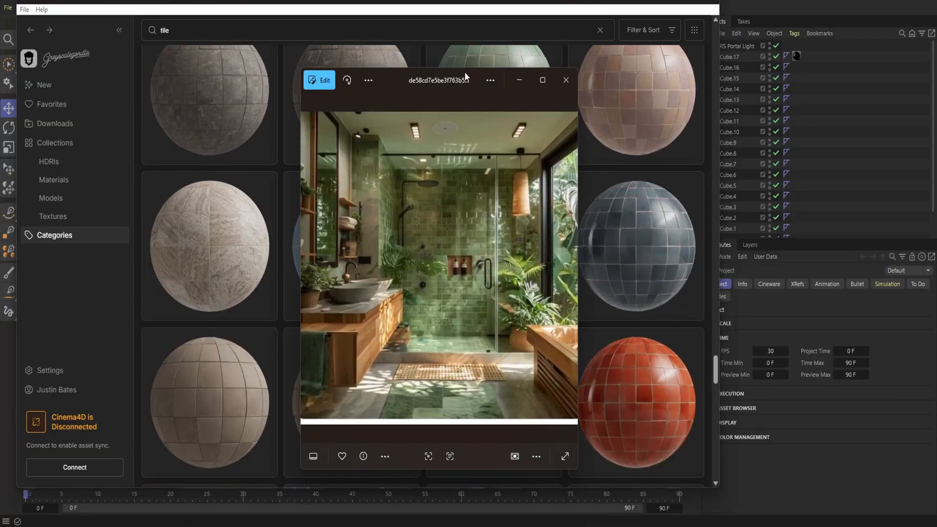
left_click_drag(391, 74, 709, 44)
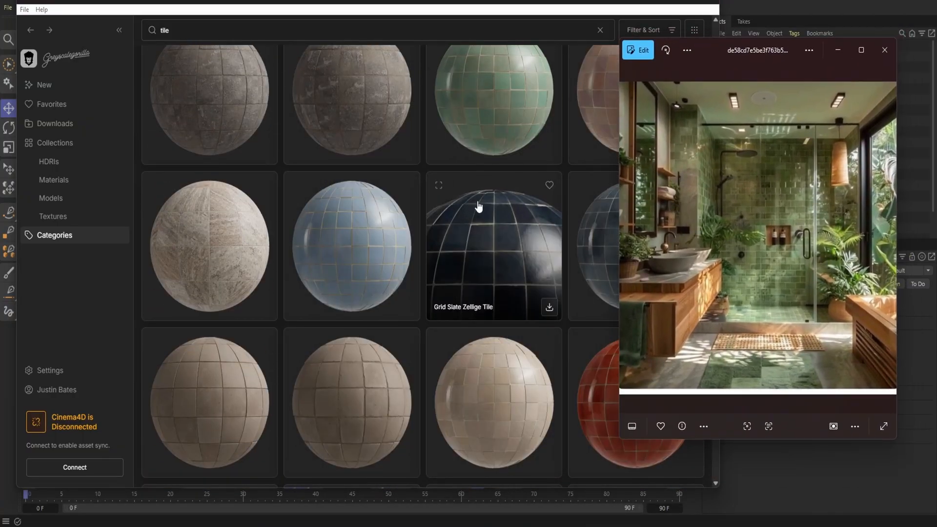
scroll(478, 208, "down", 5)
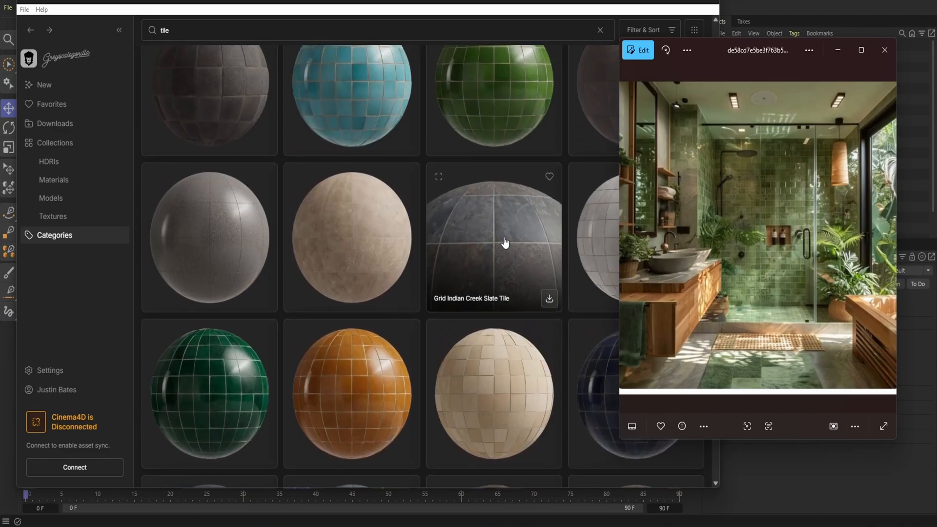
scroll(504, 242, "up", 2)
left_click(548, 251)
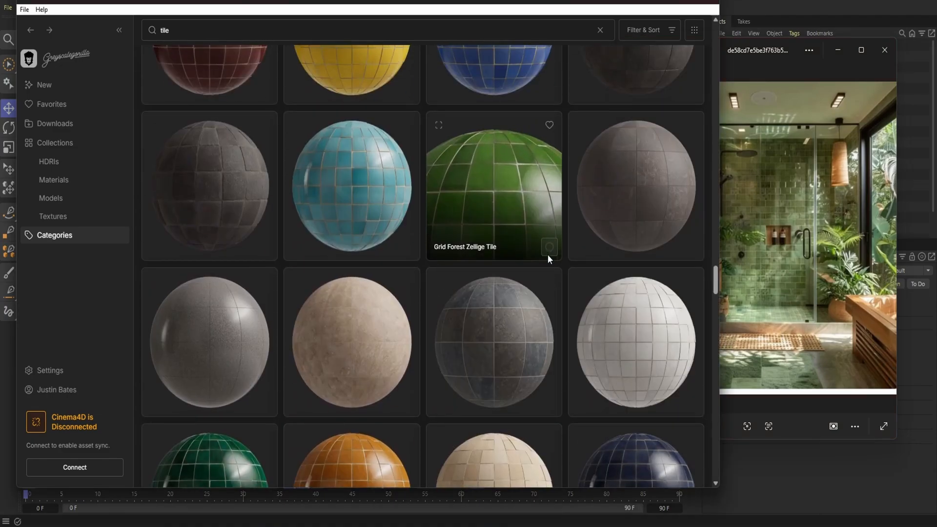
Step: Locate the pale green Grid Sage Zellige Tile among the results and download it
scroll(512, 253, "down", 10)
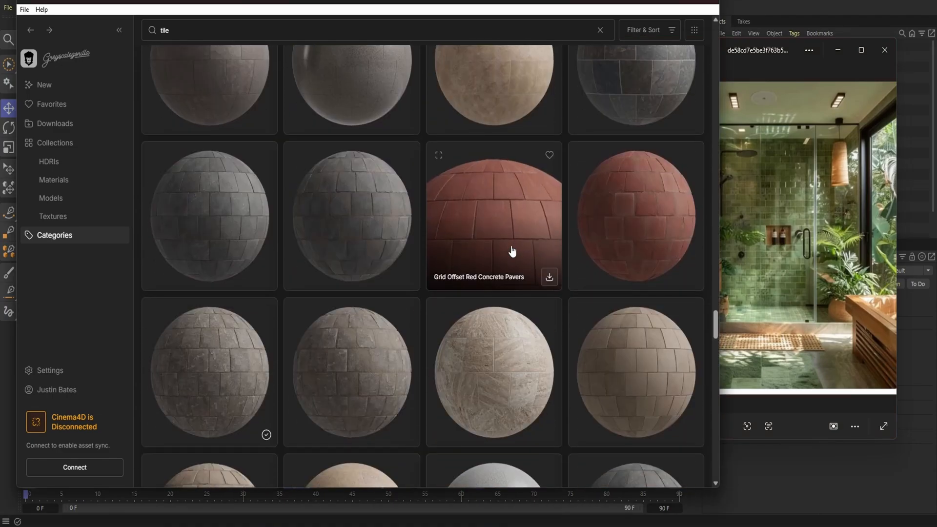
scroll(511, 251, "up", 10)
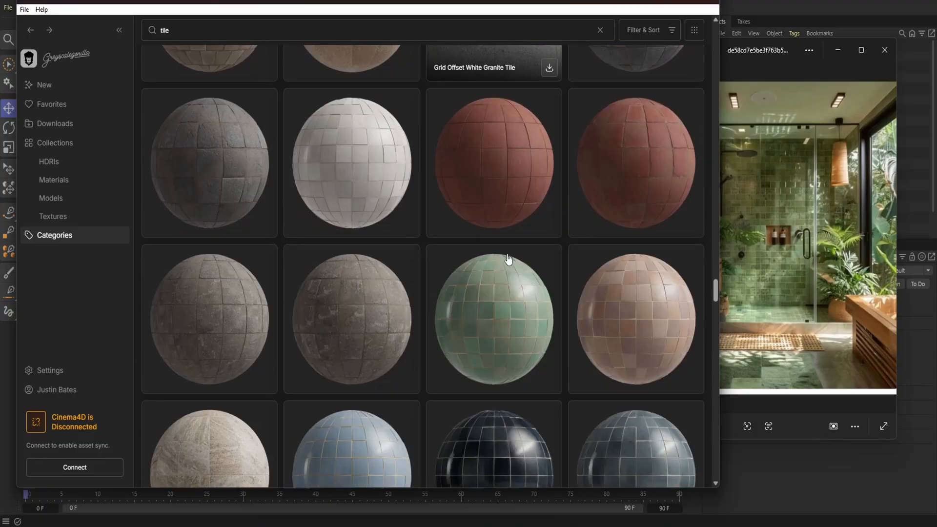
scroll(507, 258, "down", 1)
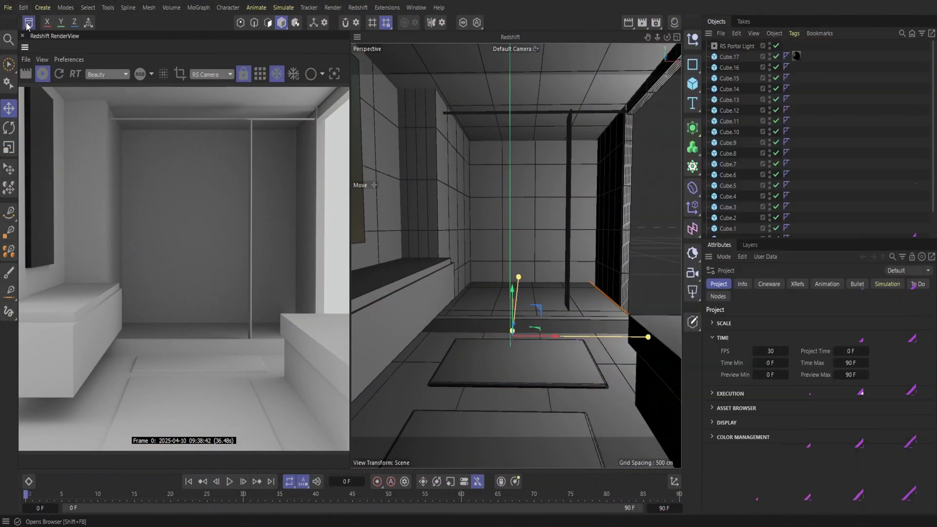
Step: In Cinema 4D, search the Asset Browser for "tile", add the blue-green ceramic tile material and browse the remaining tile materials
left_click(29, 22)
left_click(60, 77)
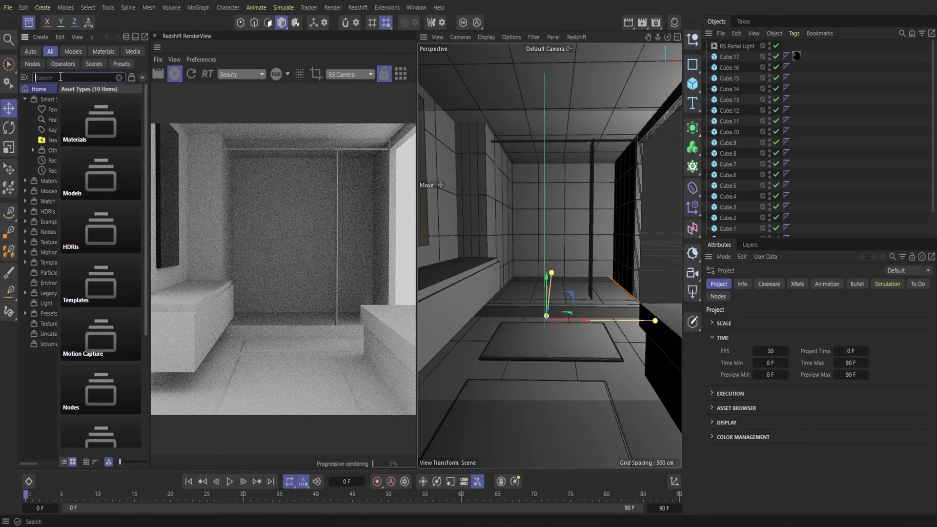
type("tile")
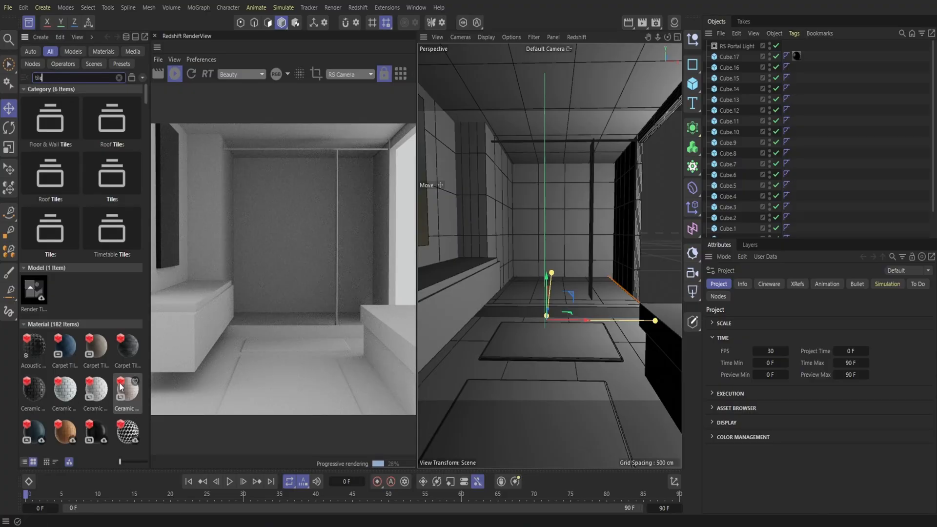
scroll(119, 382, "down", 3)
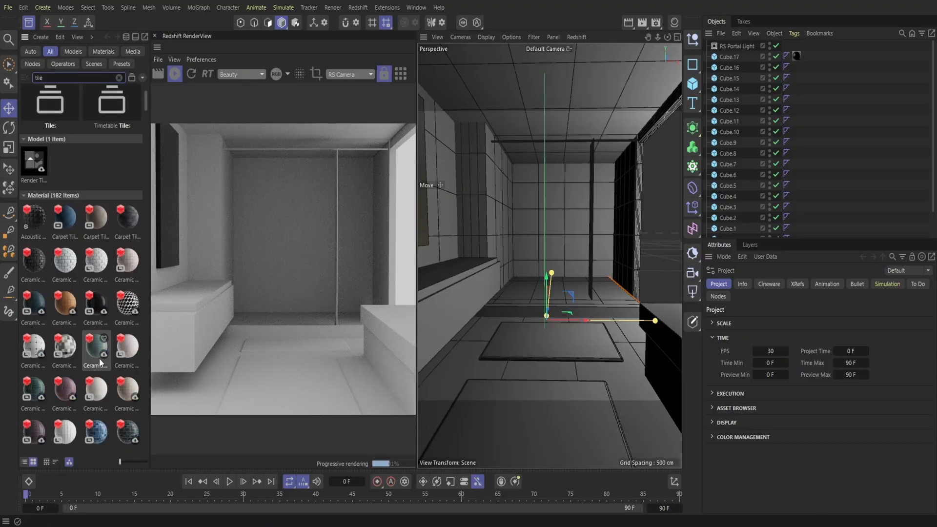
scroll(100, 356, "down", 2)
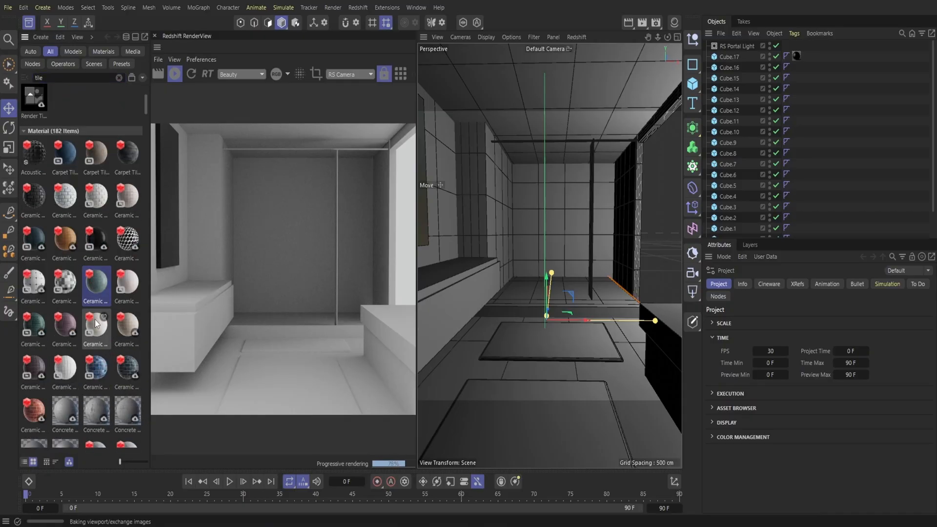
scroll(95, 318, "down", 10)
scroll(94, 318, "down", 10)
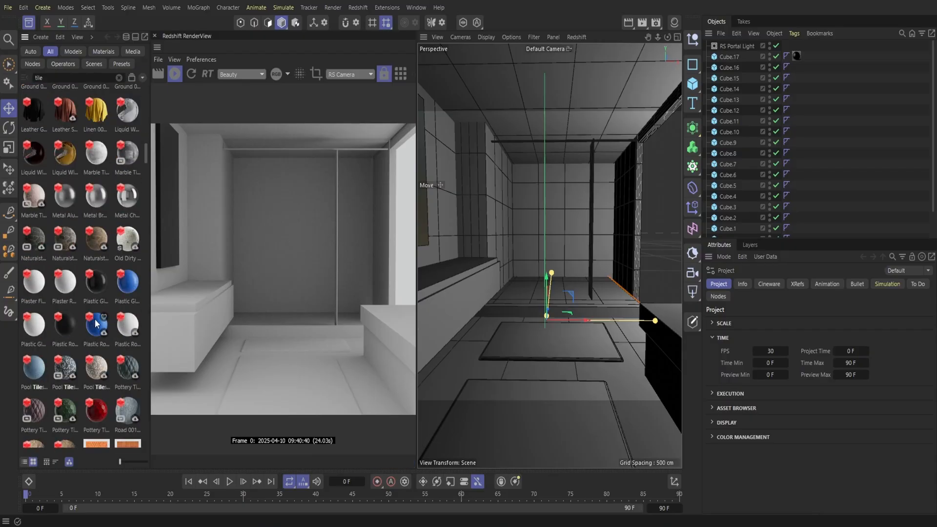
scroll(94, 318, "down", 6)
scroll(95, 319, "down", 6)
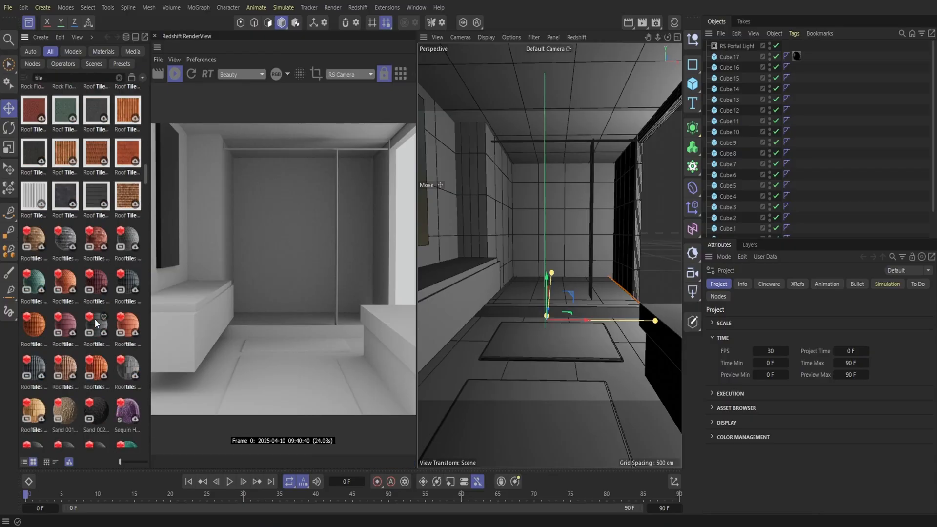
scroll(95, 318, "down", 10)
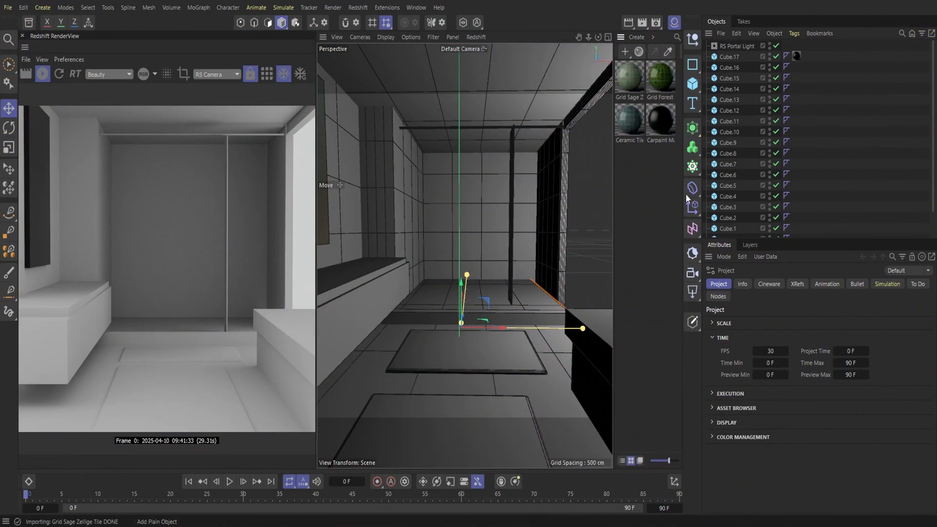
Step: Apply the Grid Sage Zellige Tile material to the thick vanity-side shower wall, Cube.5
left_click(402, 191)
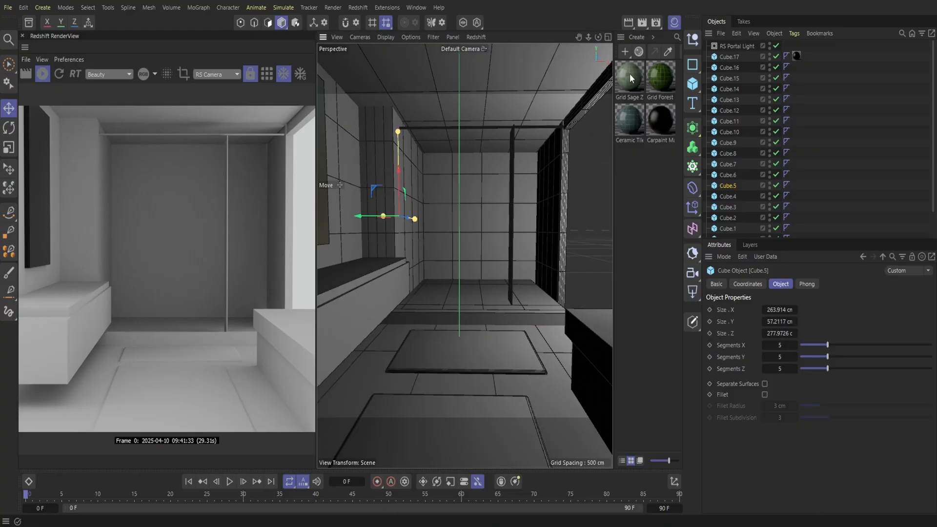
left_click_drag(628, 74, 730, 184)
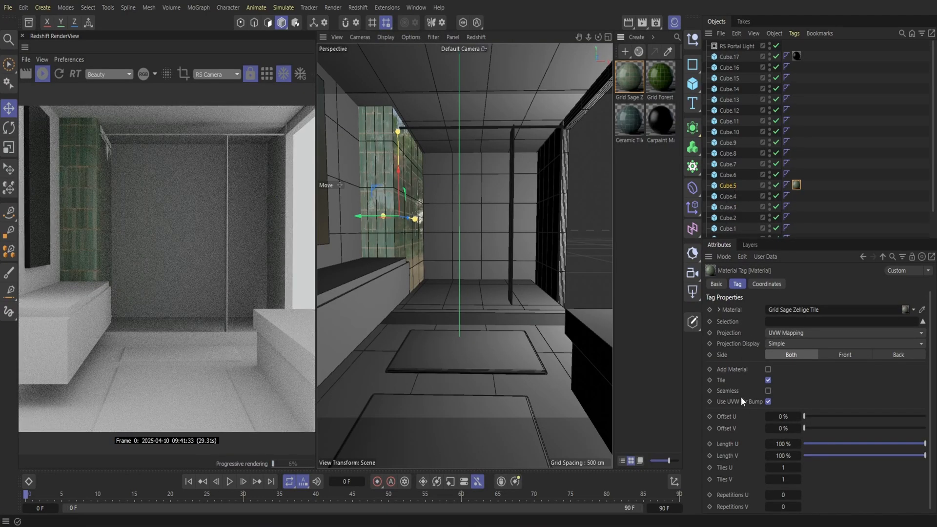
Step: Examine the enlarged bathroom reference image for its green shower tiles and their layout
key("alt+Tab")
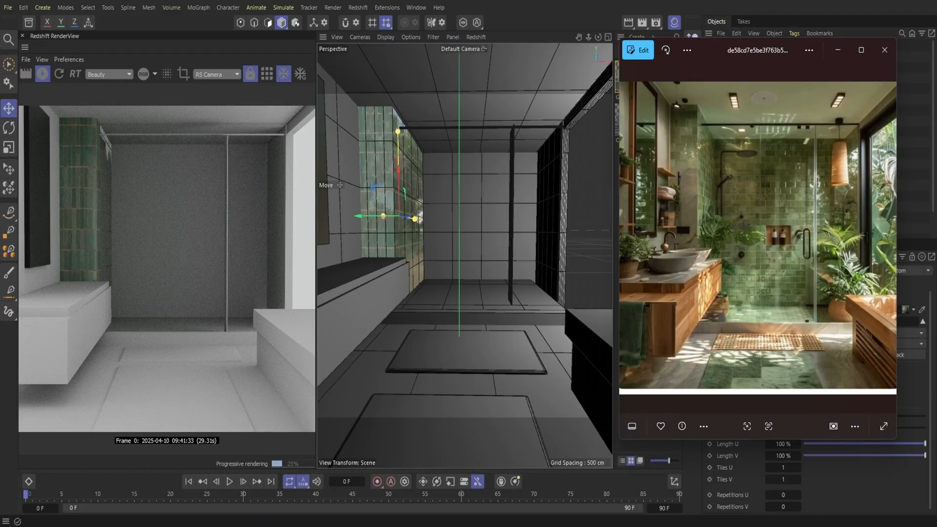
left_click(861, 52)
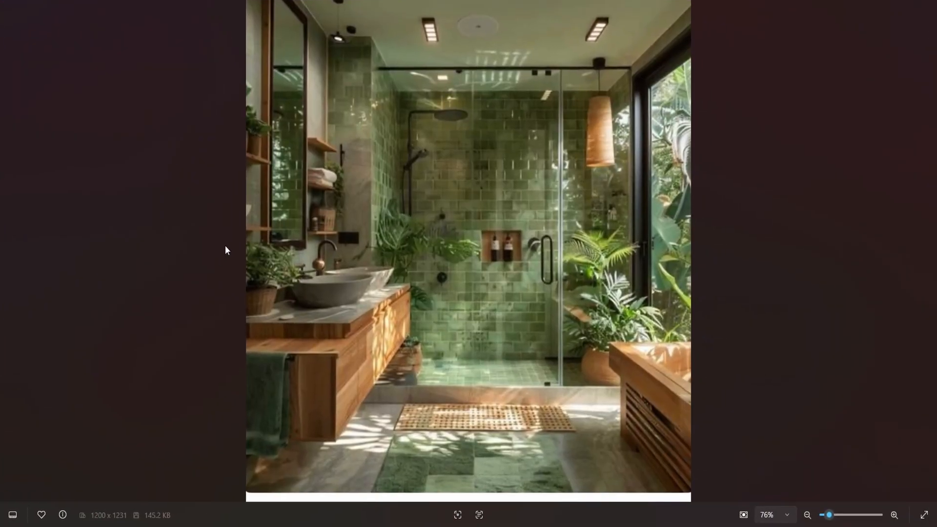
scroll(318, 205, "up", 5)
left_click_drag(299, 190, 322, 219)
key("alt+Tab")
Step: Set the Length U of Cube.5's tile material to 75% and copy the material tag to the back shower wall, Cube.4
type("7")
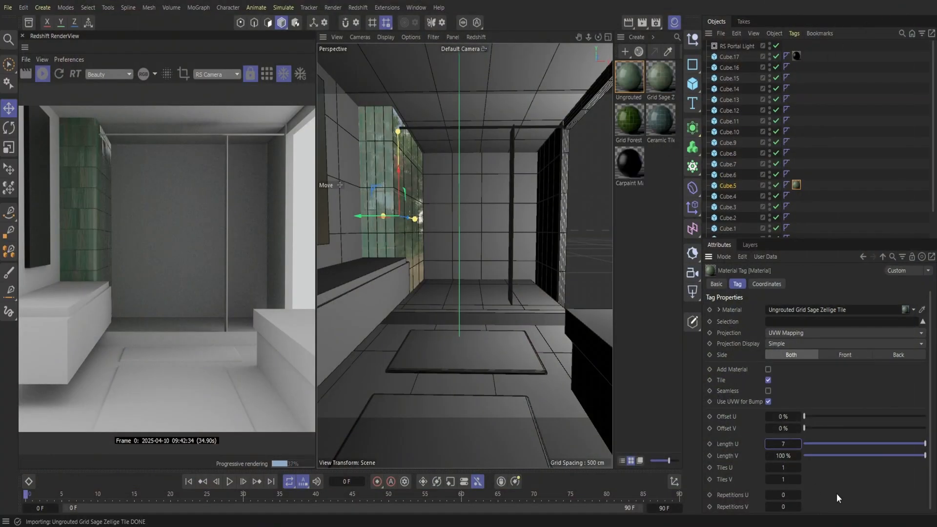
type("5")
key("Return")
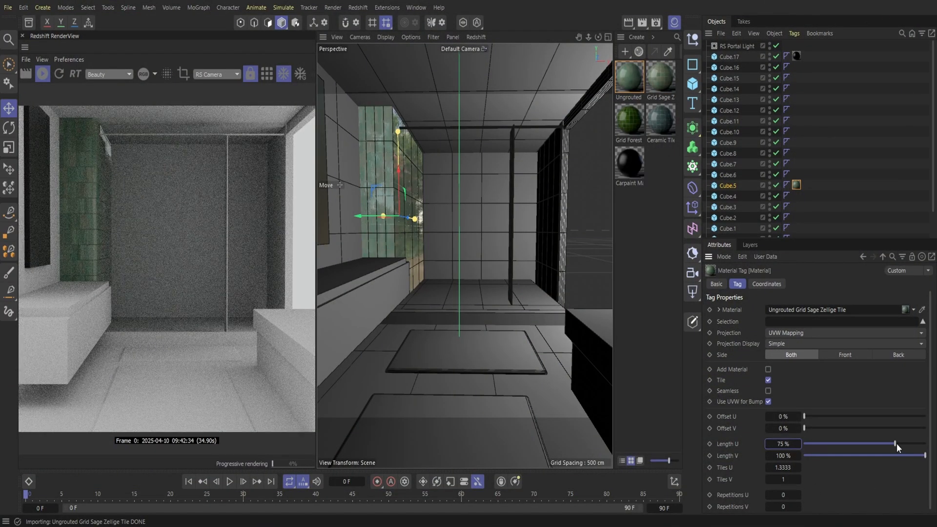
mouse_move(897, 443)
left_mouse_down()
mouse_move(888, 444)
mouse_move(919, 444)
mouse_move(893, 448)
left_mouse_up()
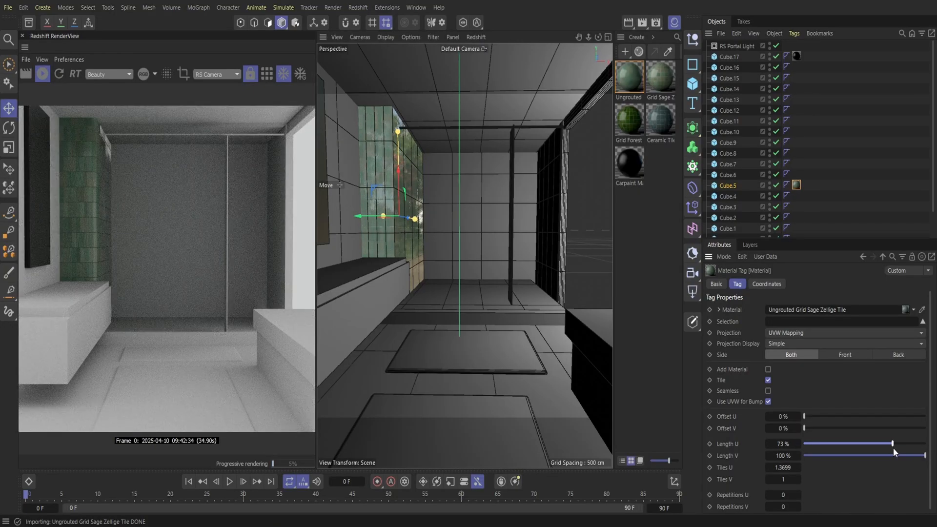
left_click(782, 444)
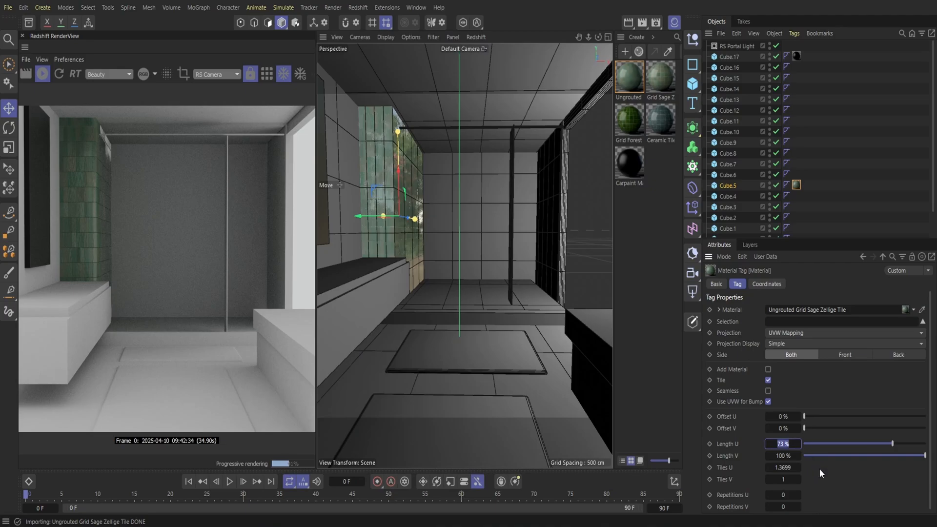
type("75")
key("Return")
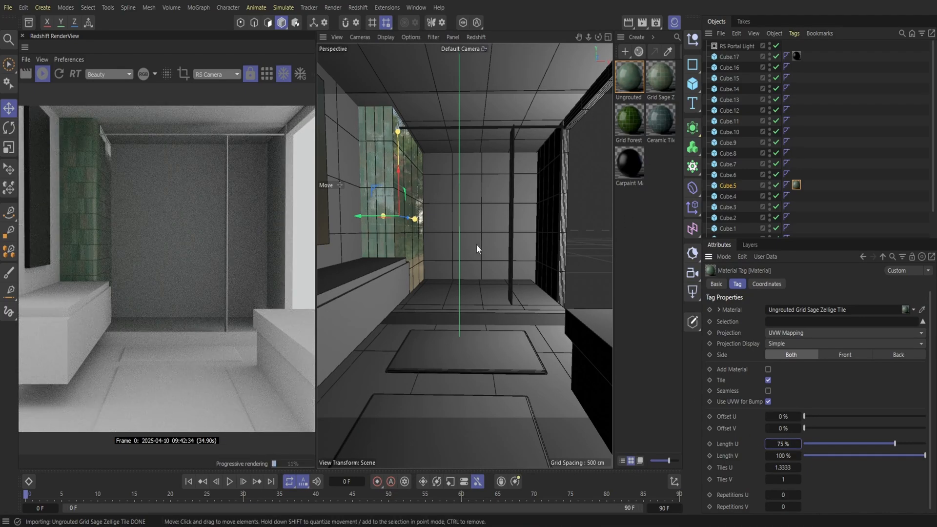
left_click(482, 233)
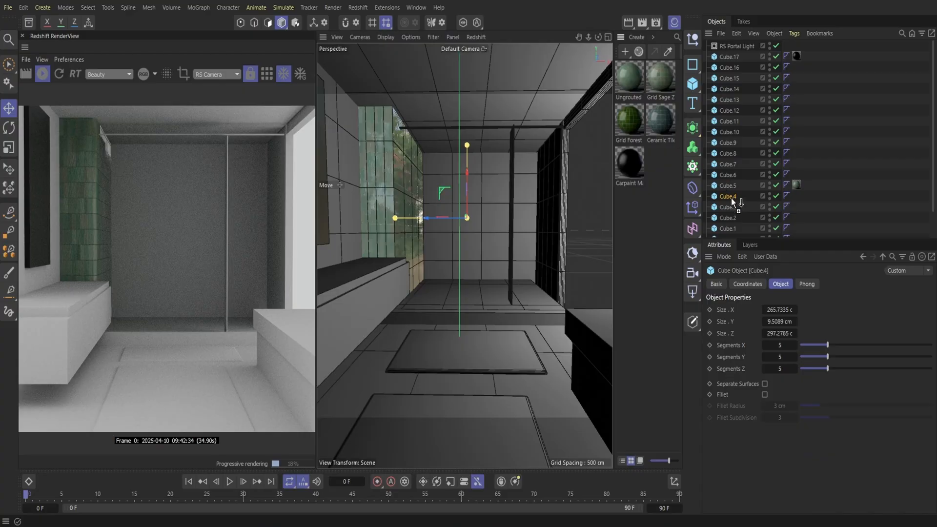
left_click_drag(731, 198, 731, 198)
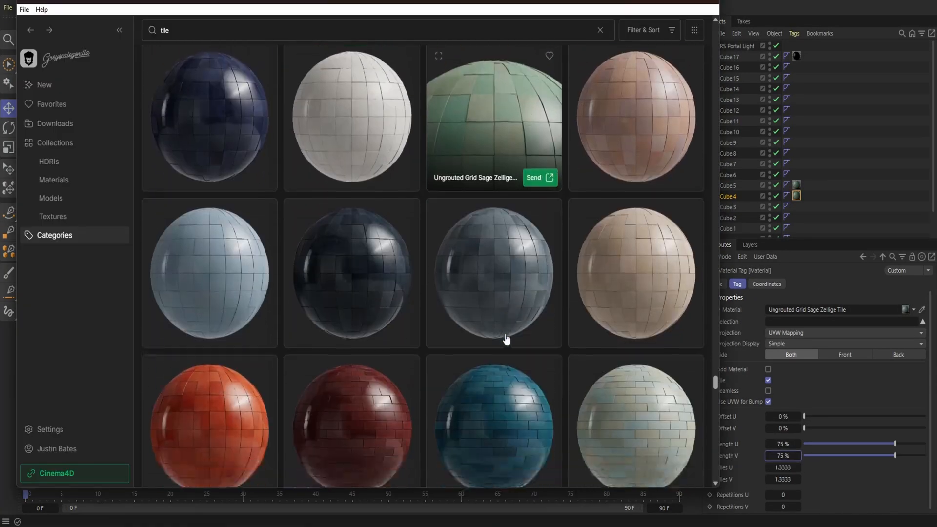
Step: Import Ungrouted Horizontal Offset Sage Zellige Tile from the tile results in Greyscalegorilla Studio and assign it to Cube.4
scroll(505, 341, "down", 3)
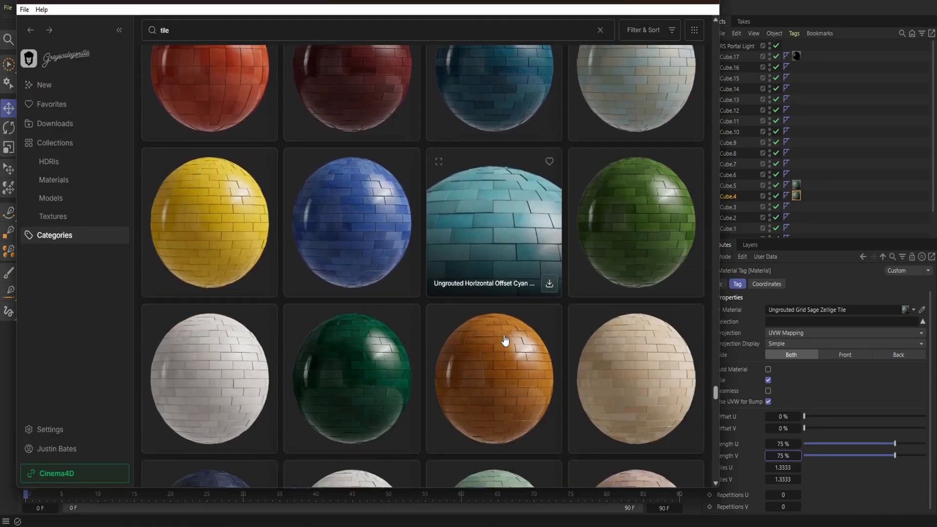
scroll(504, 340, "down", 5)
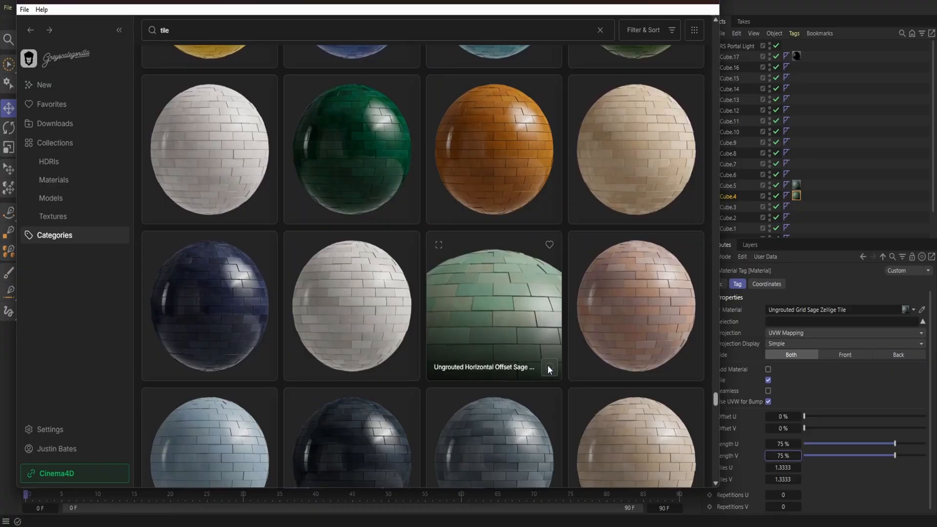
left_click(549, 369)
left_click(663, 5)
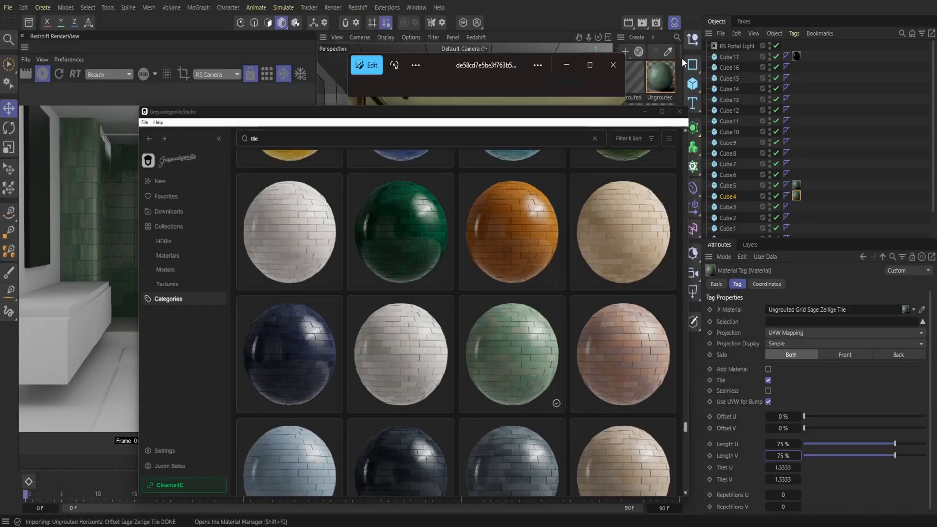
left_click_drag(638, 87, 797, 197)
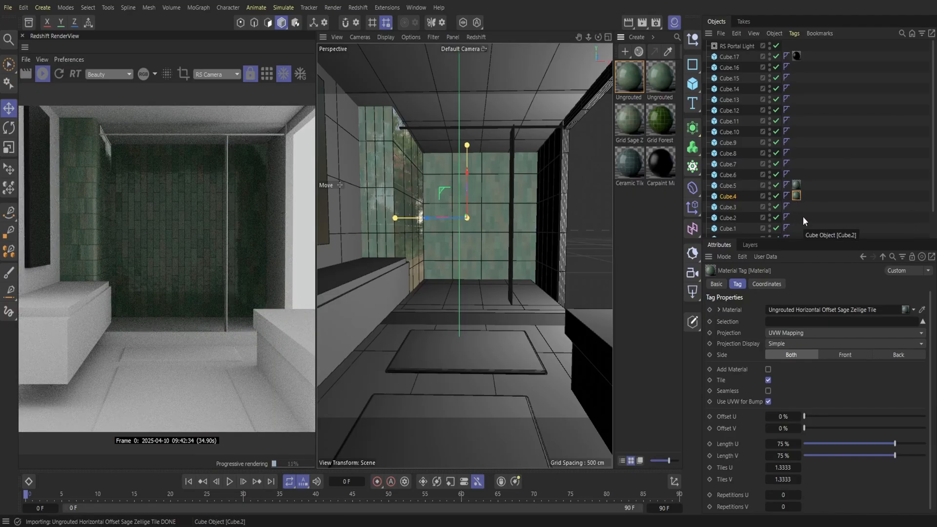
Step: Rotate Cube.4 a quarter turn so its tiles run horizontally, and assign the same horizontal offset tile material to Cube.5
left_click(11, 128)
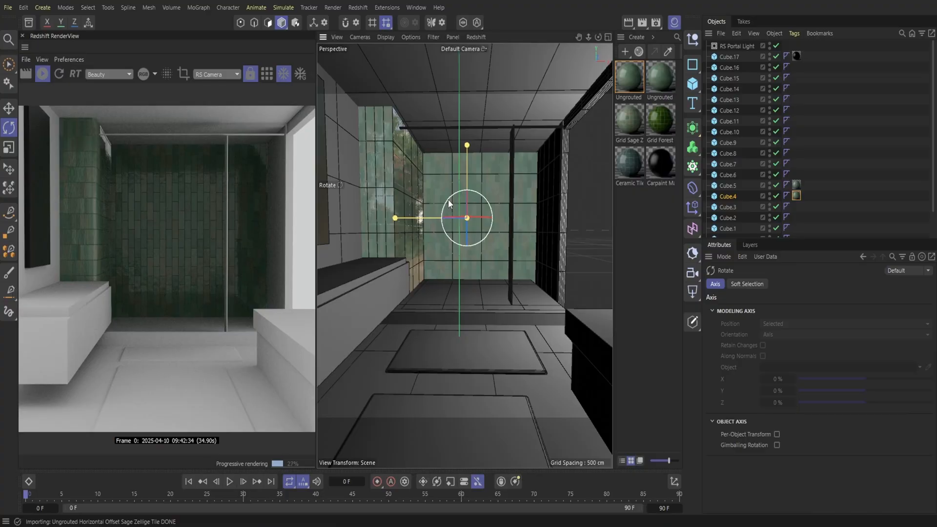
left_click_drag(449, 203, 433, 262)
left_click(797, 183)
left_click(797, 194)
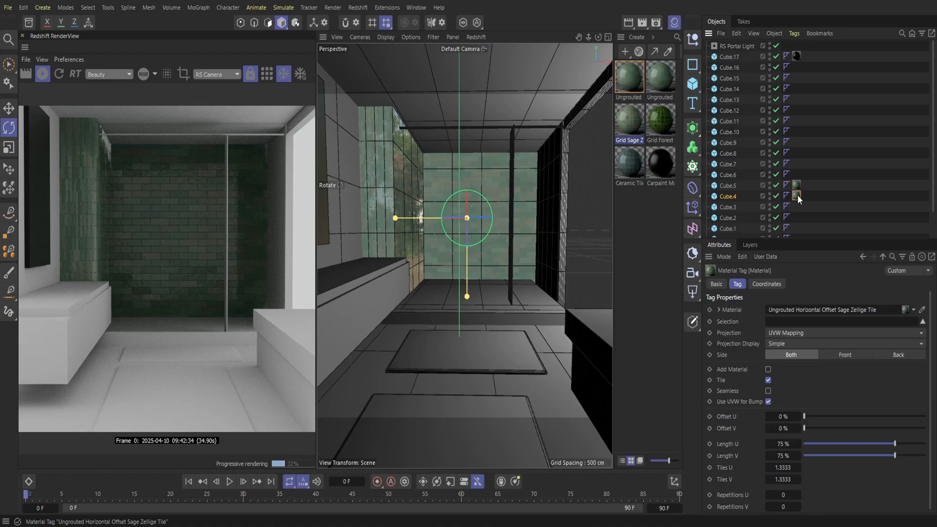
Step: Delete the unused Ungrouted Grid Sage, Grid Sage, Grid Forest and Ceramic tile materials from the scene
left_click(664, 82)
key("Delete")
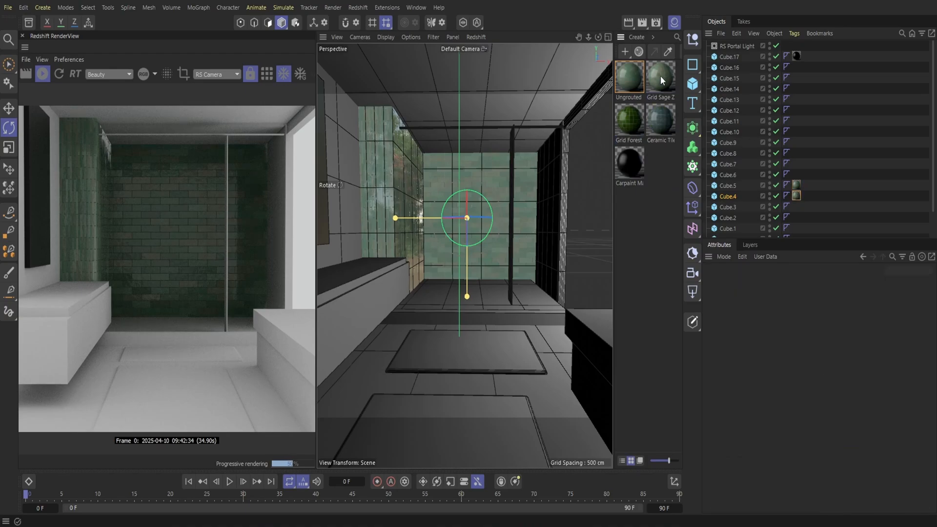
left_click(661, 86)
key("Delete")
left_click(663, 83)
key("Delete")
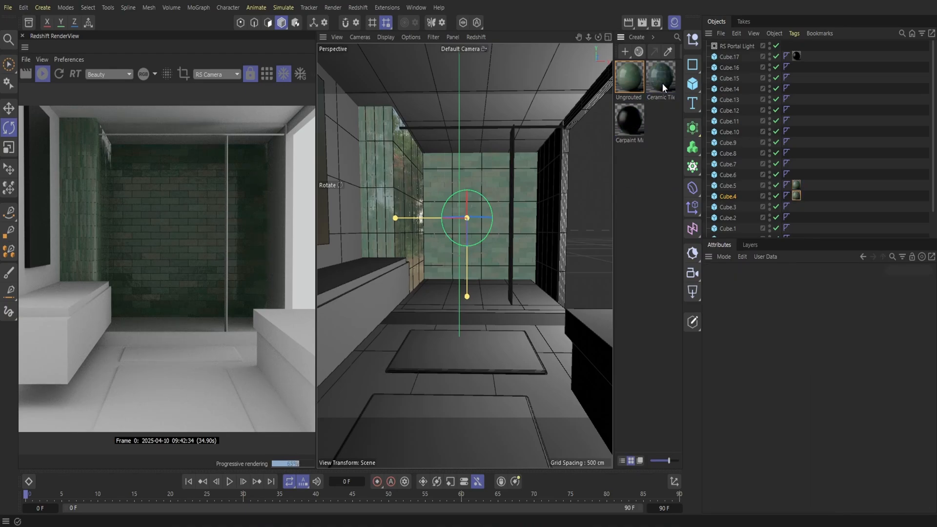
left_click(652, 82)
key("Delete")
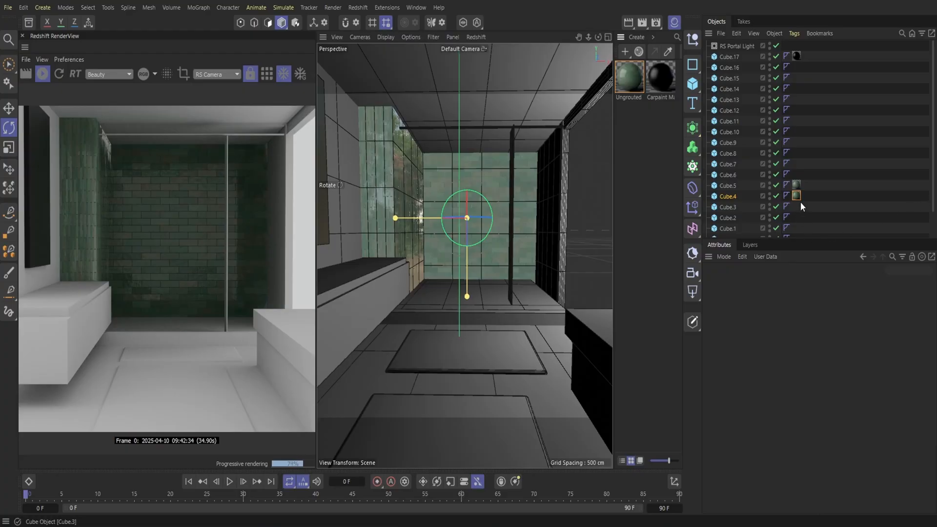
Step: Set the Length U of the tile material on Cube.5 to 100%
left_click(797, 185)
left_click_drag(897, 443, 924, 444)
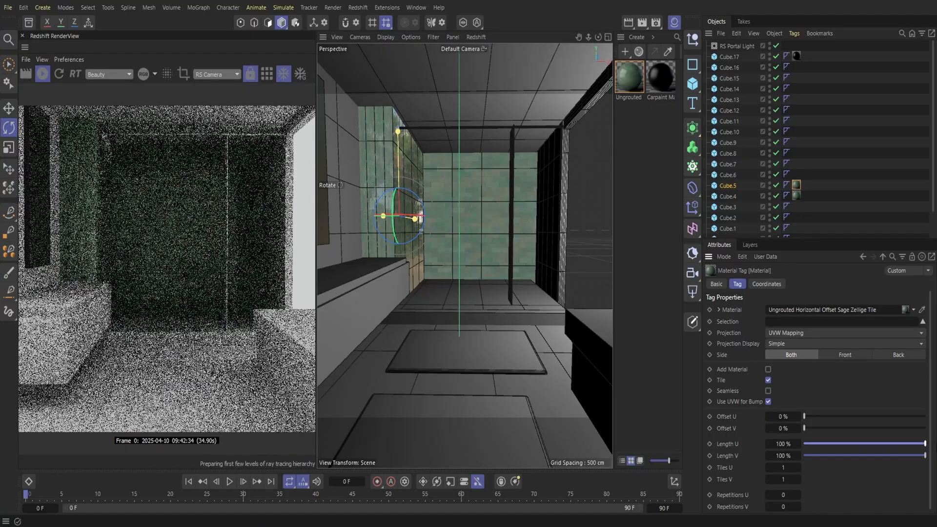
Step: Add a Redshift area light and move it away from the shower towards the front of the bathroom
left_click(358, 8)
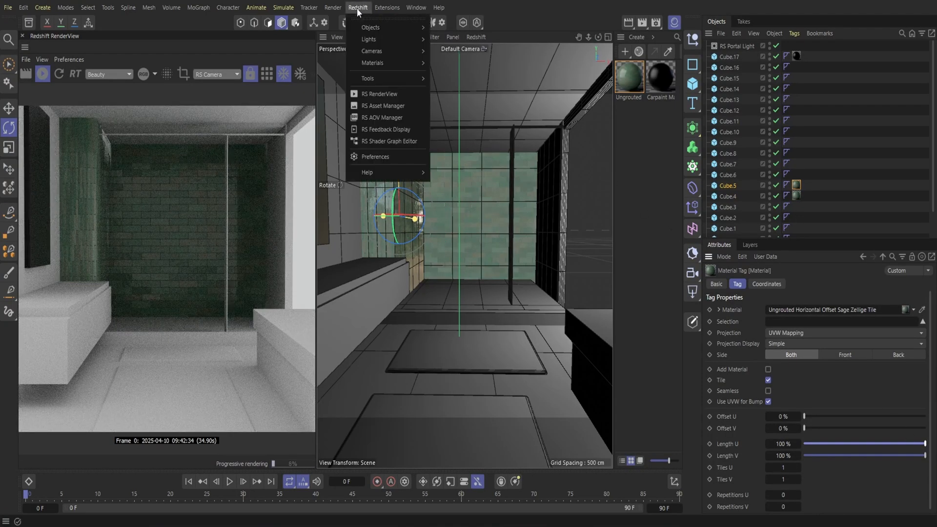
mouse_move(391, 39)
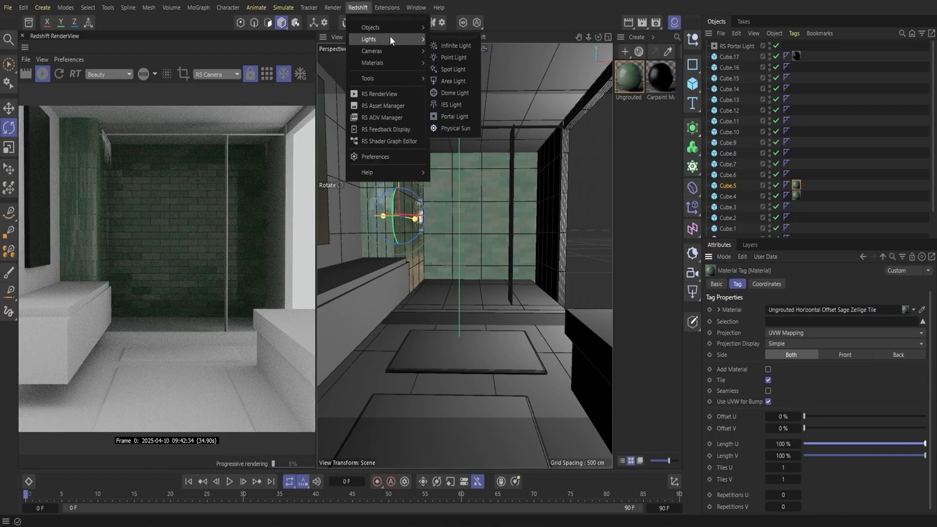
left_click(453, 81)
key("e")
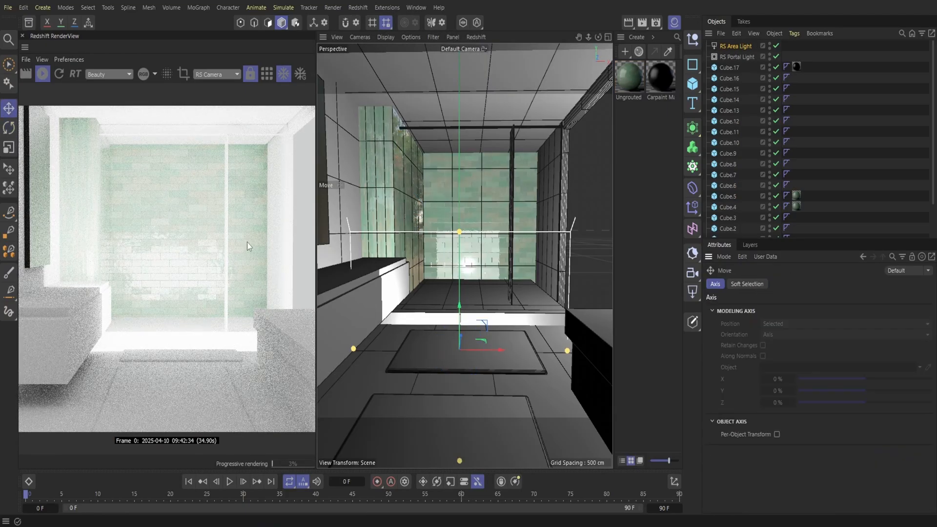
left_click_drag(465, 335, 396, 457)
Step: Try an intensity of 25 on the area light, and settle on 15
left_click(739, 45)
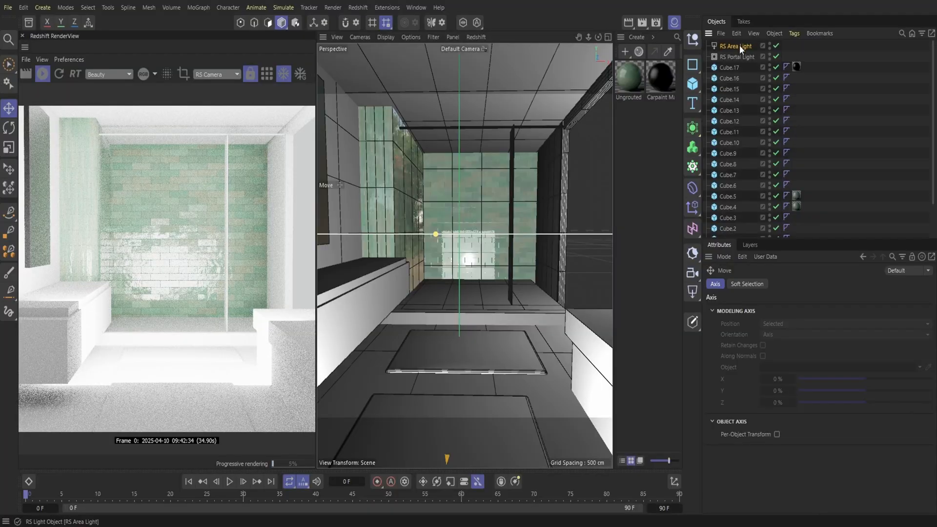
left_click(776, 367)
type("25")
key("Return")
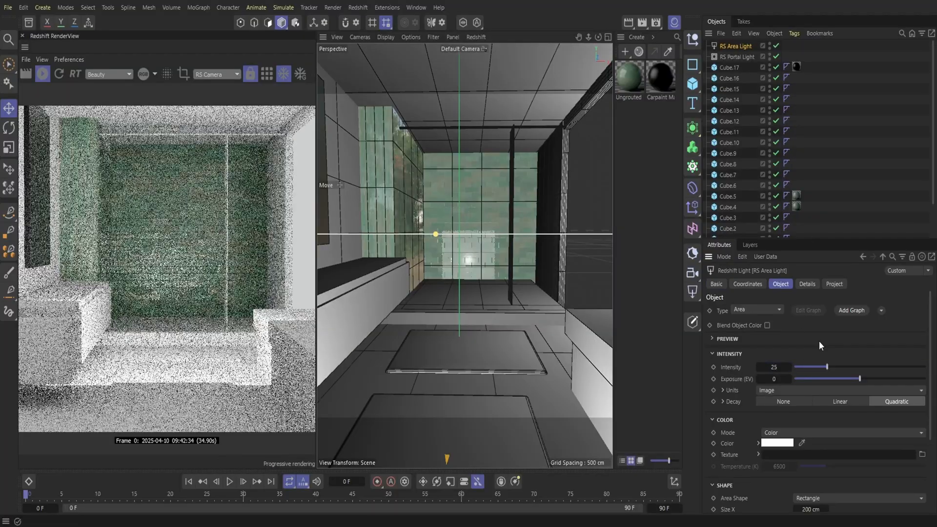
double_click(776, 367)
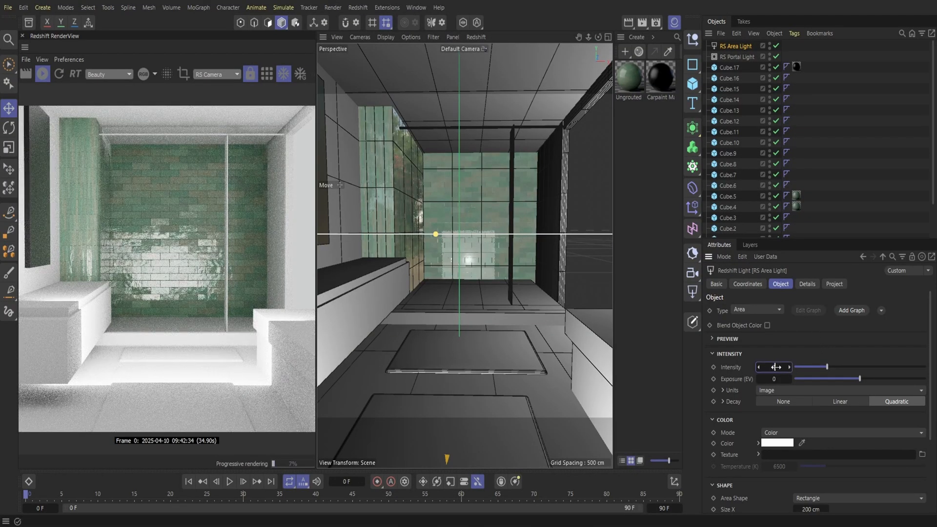
type("15")
key("Return")
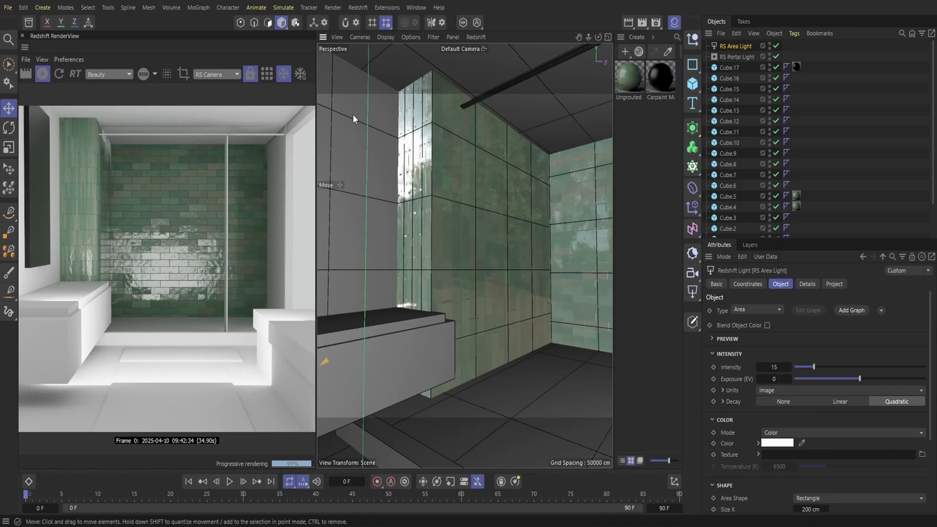
Step: Rotate the side shower wall, Cube.5, a quarter turn so its tiles run horizontally
left_click(461, 248)
key("r")
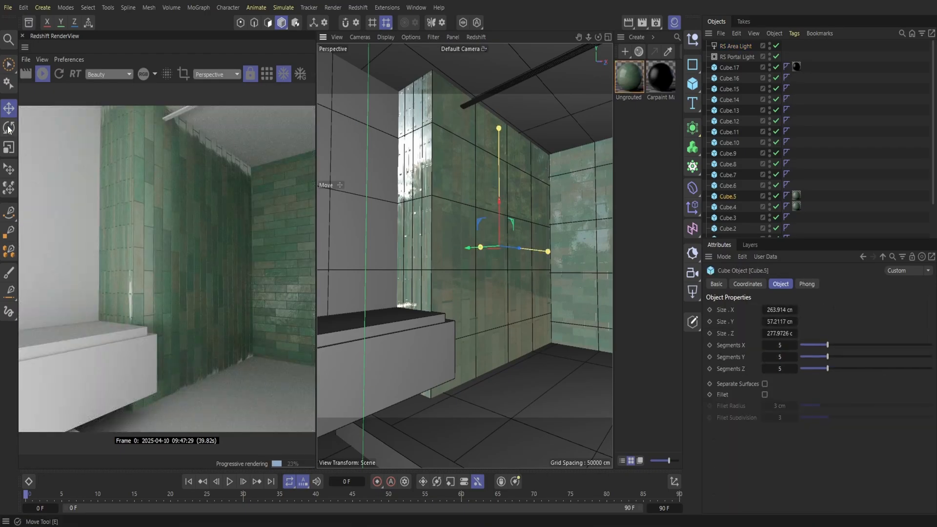
left_click_drag(486, 230, 493, 275)
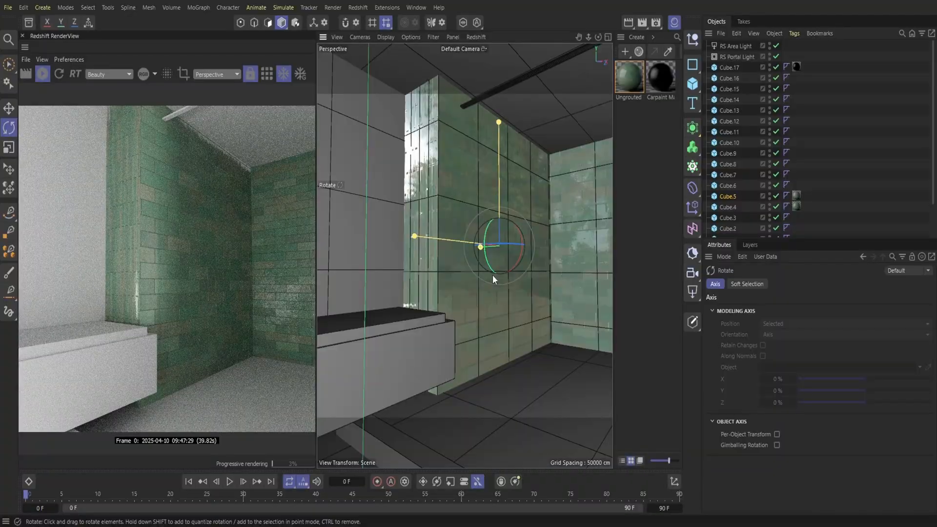
Step: Set the projection of the tile material on Cube.5 to Cubic
left_click_drag(589, 37, 597, 37)
left_click(517, 235)
key("e")
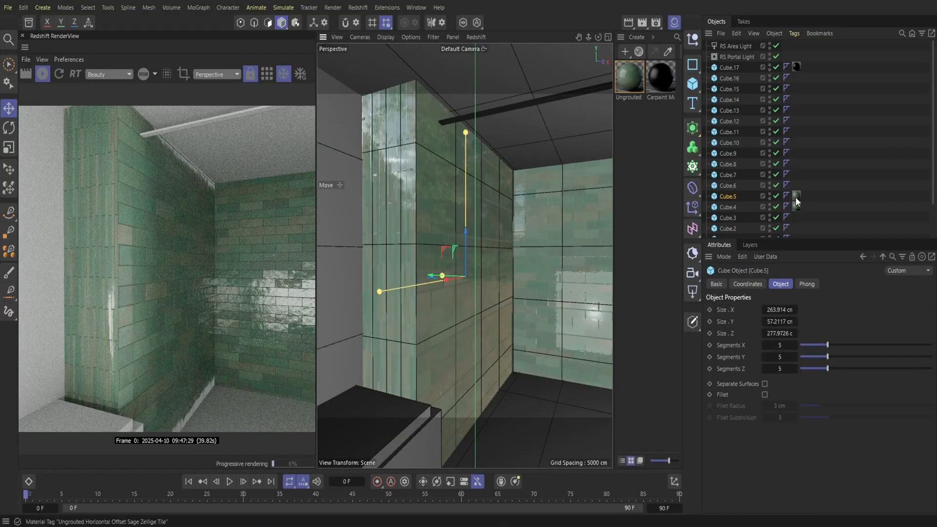
left_click(796, 195)
left_click(808, 335)
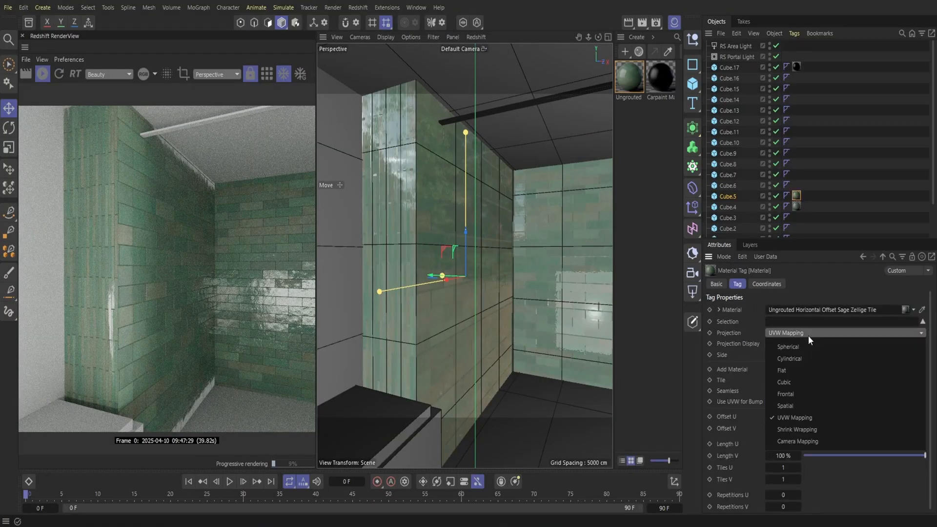
left_click(815, 382)
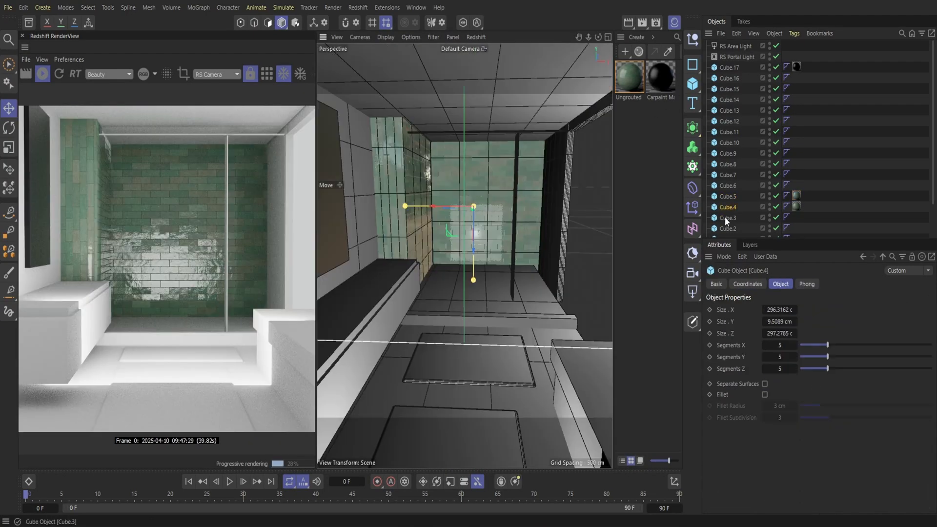
Step: Paste a duplicate of the tiled back wall, Cube.4, and rotate the copy until it lies flat
left_click(736, 33)
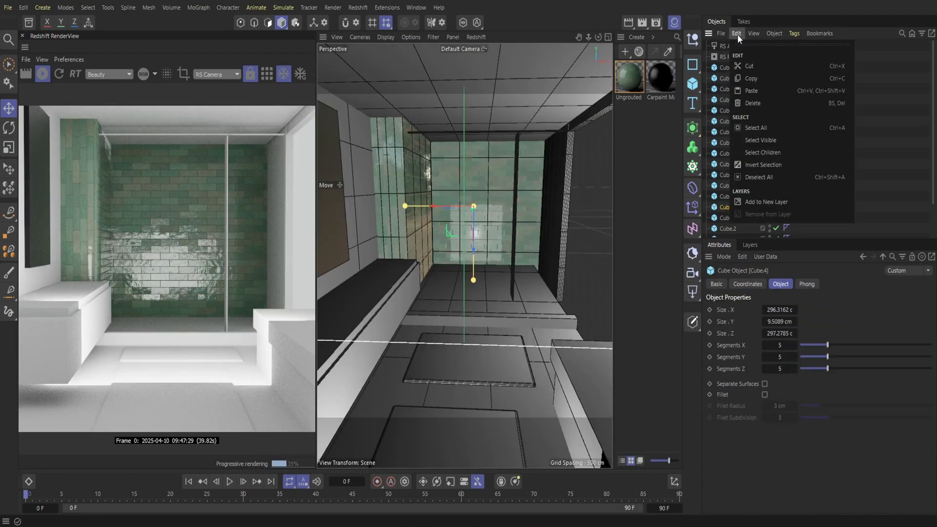
left_click(750, 91)
key("r")
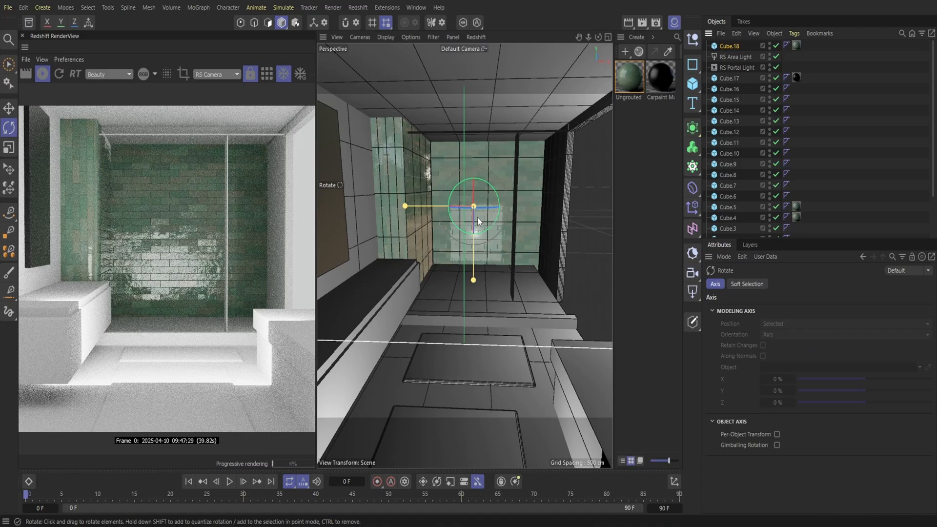
left_click_drag(478, 221, 475, 209)
left_click_drag(479, 141, 485, 96)
Step: Move the flat tiled copy down about 117 cm onto the shower floor
left_click(8, 109)
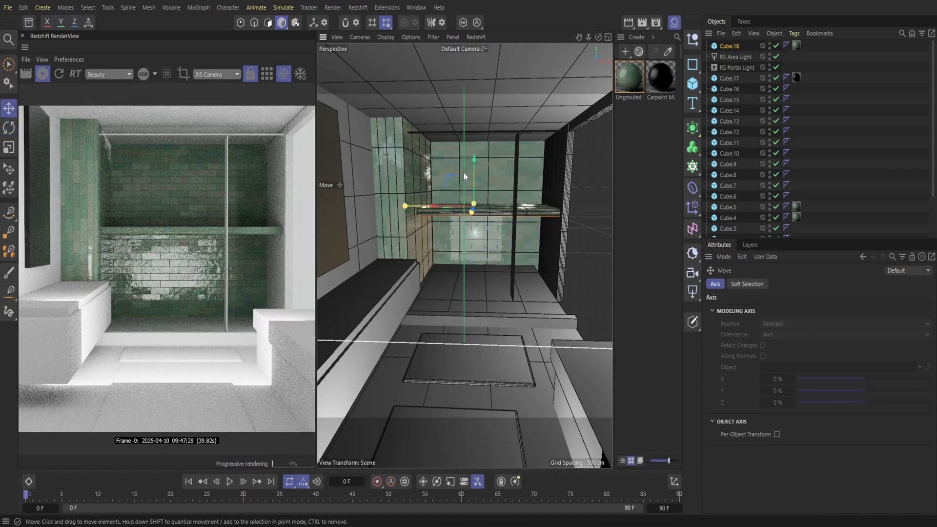
left_click_drag(463, 171, 446, 230)
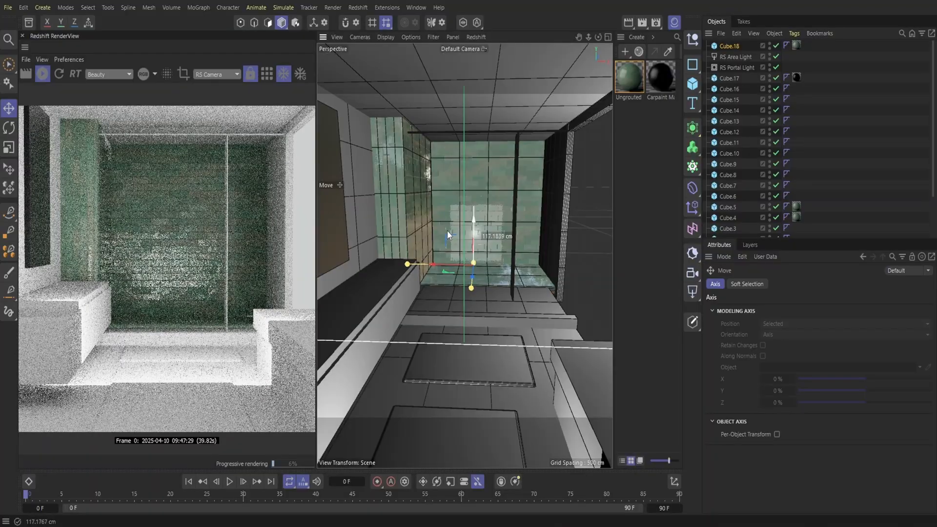
Step: Adjust the height of the flat tiled slab, Cube.18, so it covers the shower floor
left_click_drag(603, 38, 625, 25)
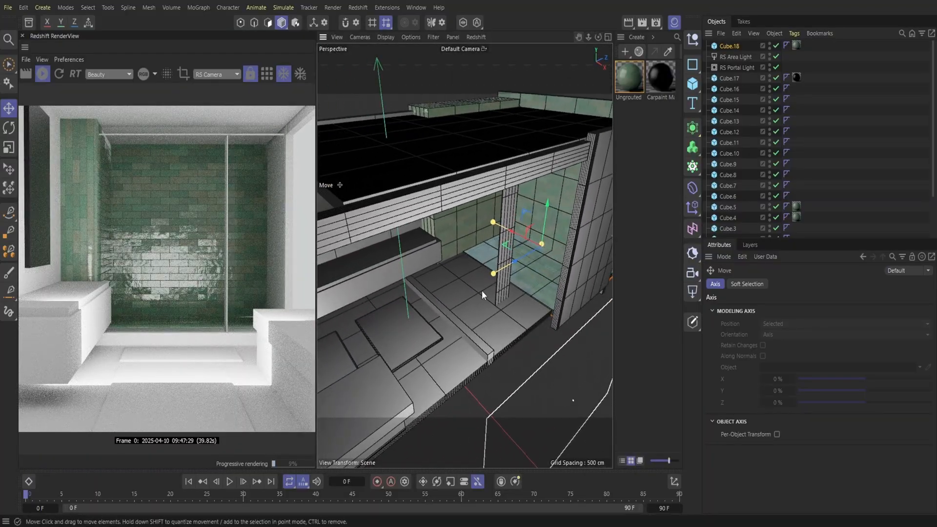
left_click_drag(522, 254, 499, 249)
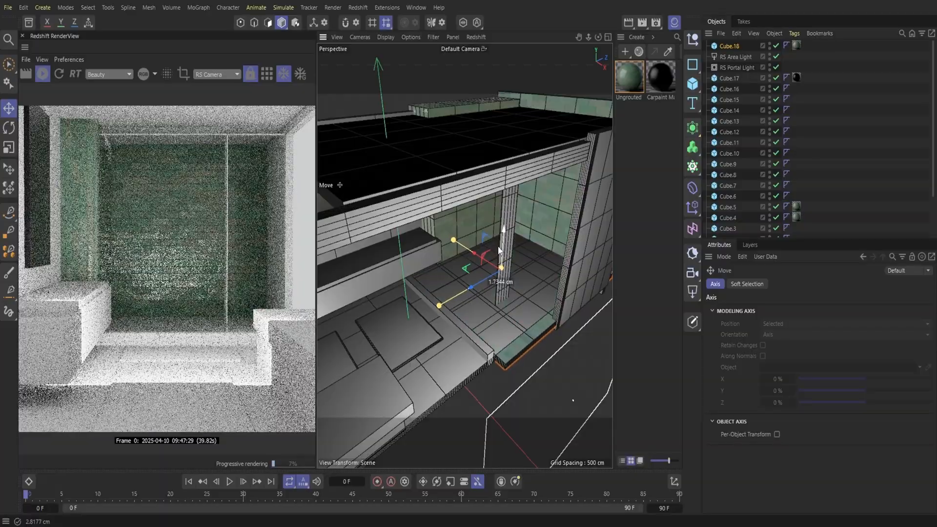
Step: Delete the RS Area Light from the scene
left_click(750, 59)
key("Delete")
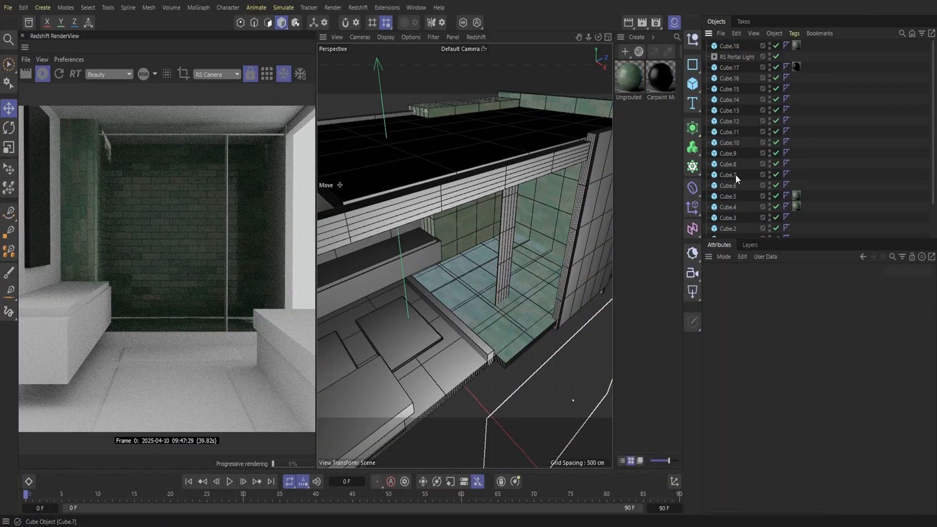
Step: Select the RS Dome Light and copy the Botanical Gardens 2 image from the European Holiday HDRIs in Greyscalegorilla Studio
scroll(736, 175, "down", 3)
left_click(737, 232)
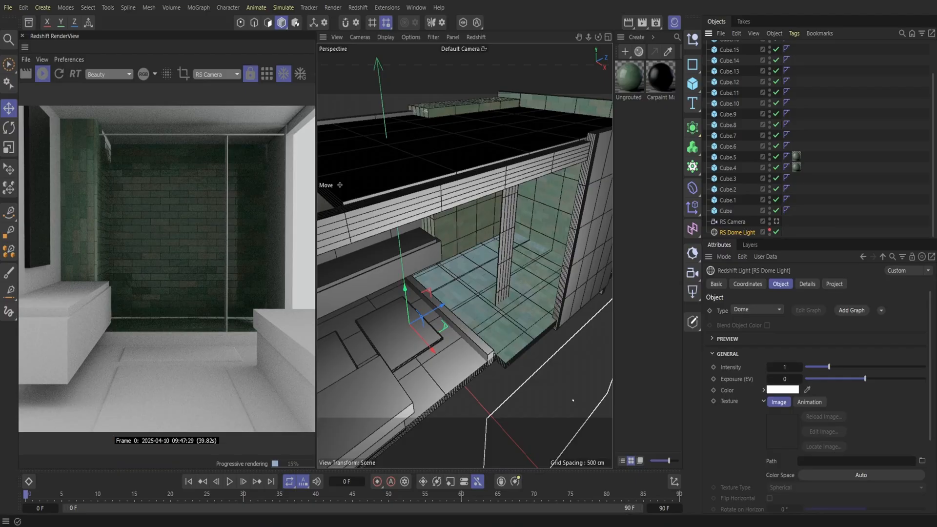
left_click(635, 524)
left_click(610, 524)
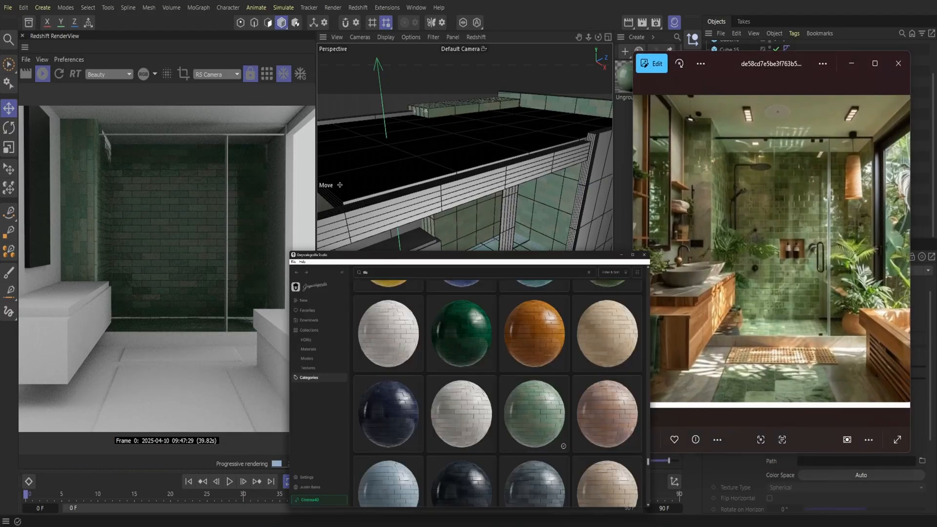
left_click(58, 163)
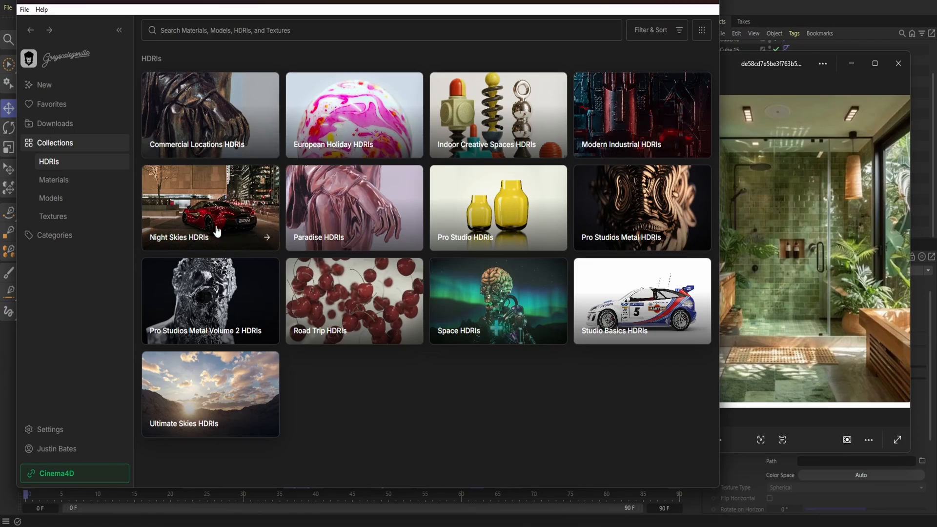
left_click(368, 149)
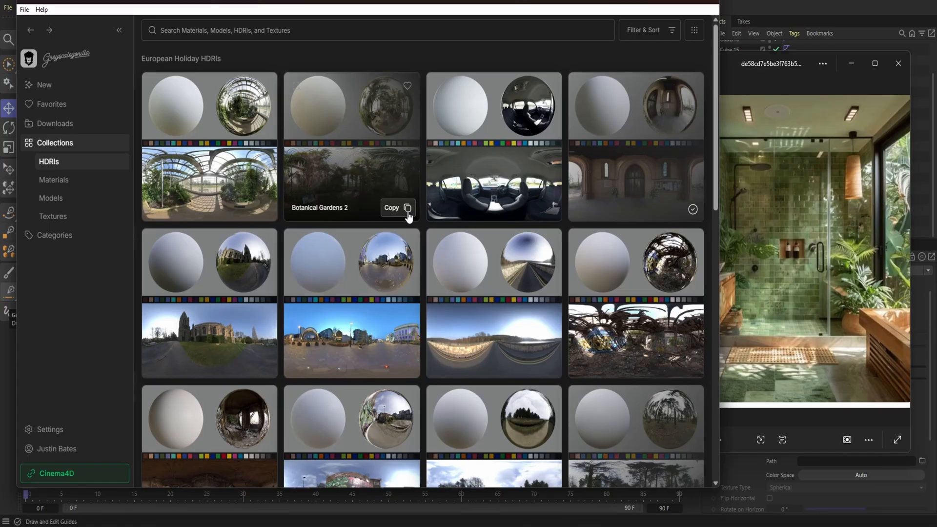
Step: Return to Cinema 4D and paste the copied HDRI path as the dome light's image texture
left_click(688, 11)
left_click(851, 64)
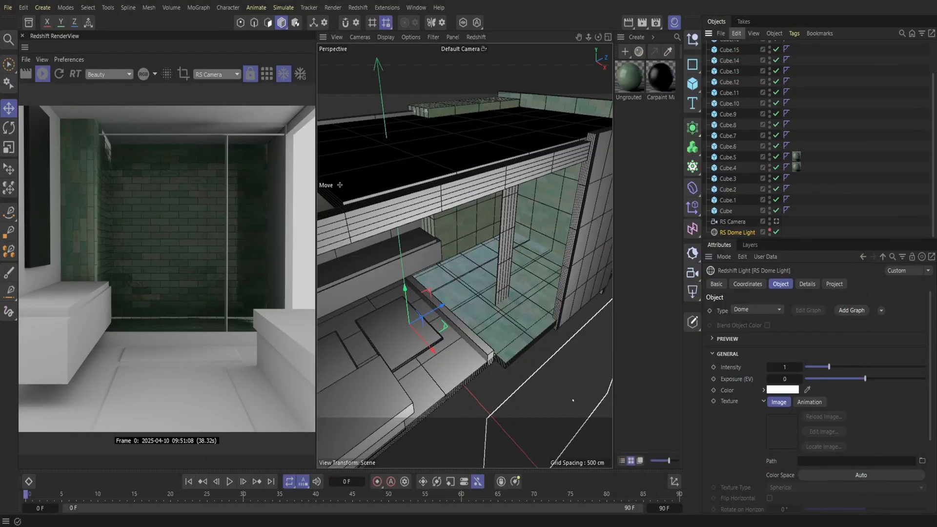
right_click(832, 462)
left_click(842, 490)
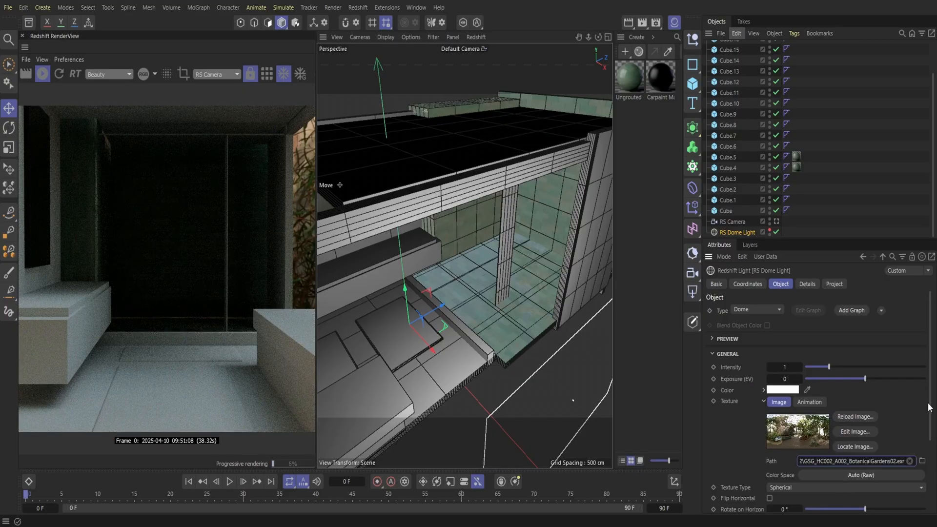
Step: Turn off the dome light's visible background and rotate the light horizontally to about 142°
scroll(825, 497, "down", 4)
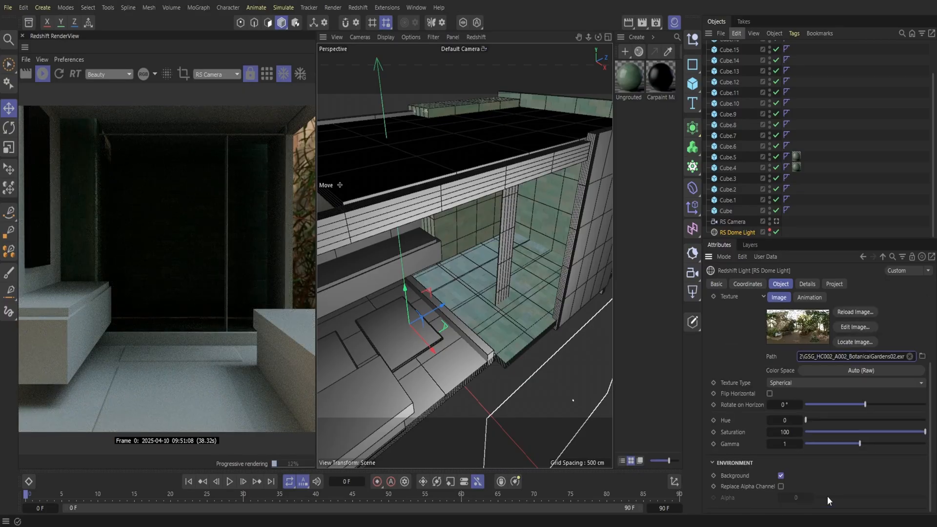
left_click(781, 476)
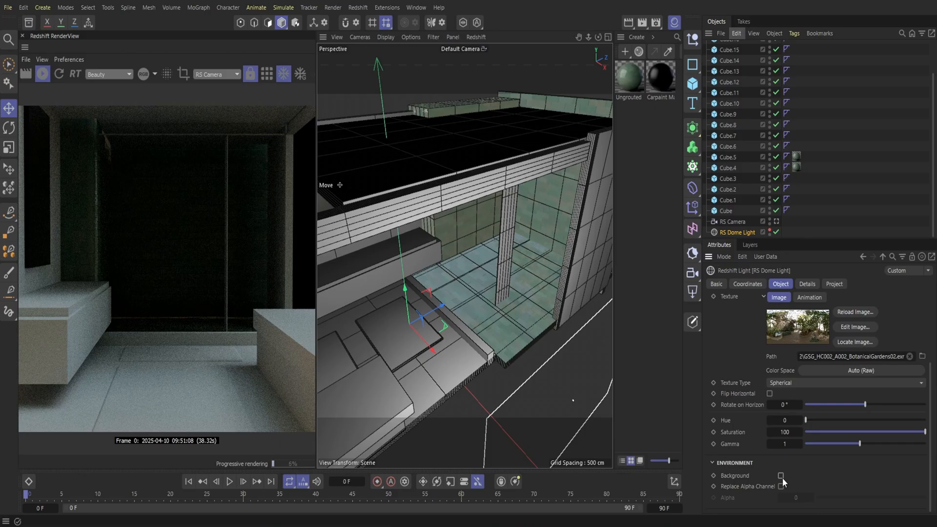
left_click(8, 130)
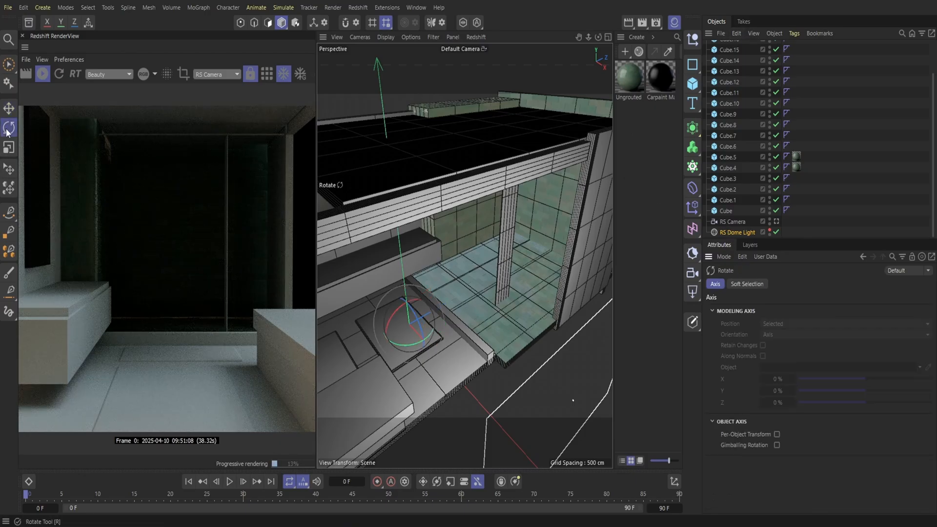
left_click_drag(409, 344, 464, 268)
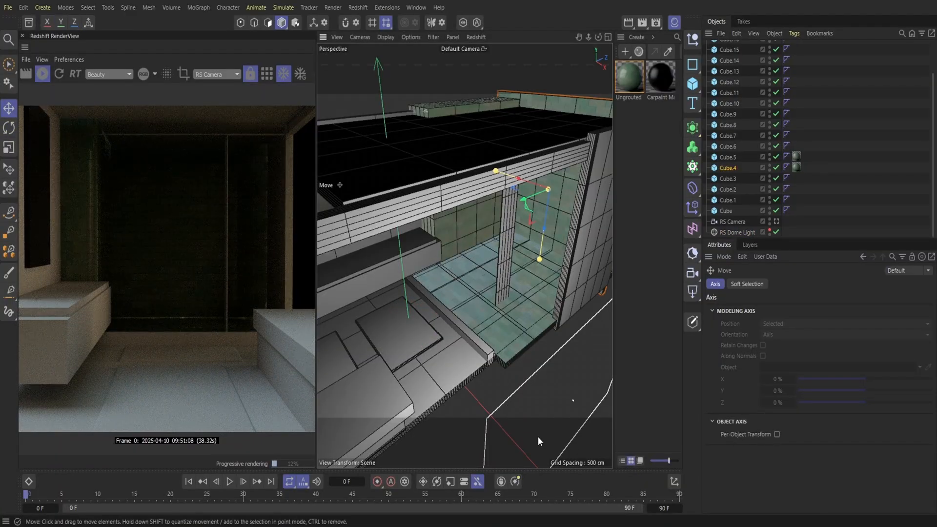
Step: Set the RS Dome Light's intensity to 2
left_click(737, 232)
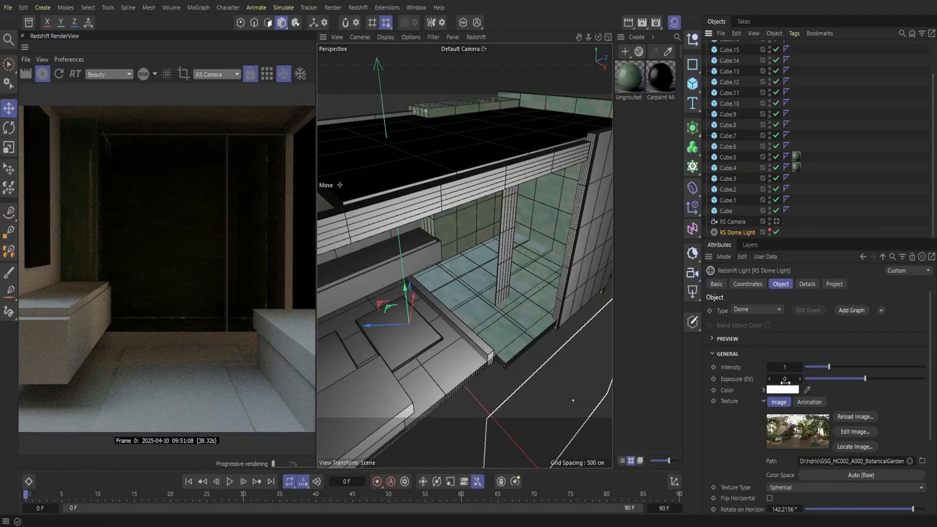
key("Return")
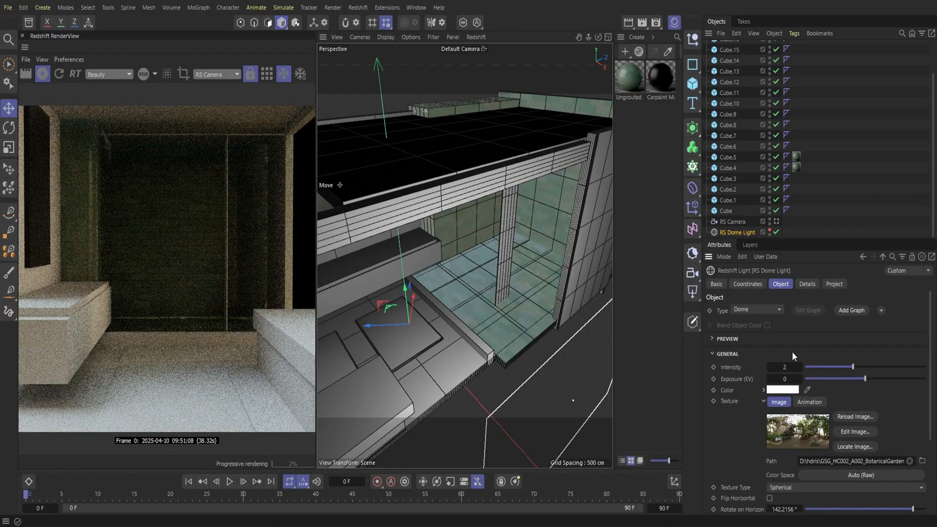
Step: Move the RS Portal Light along the open window side of the room and widen it to about 280 cm
scroll(740, 120, "up", 2)
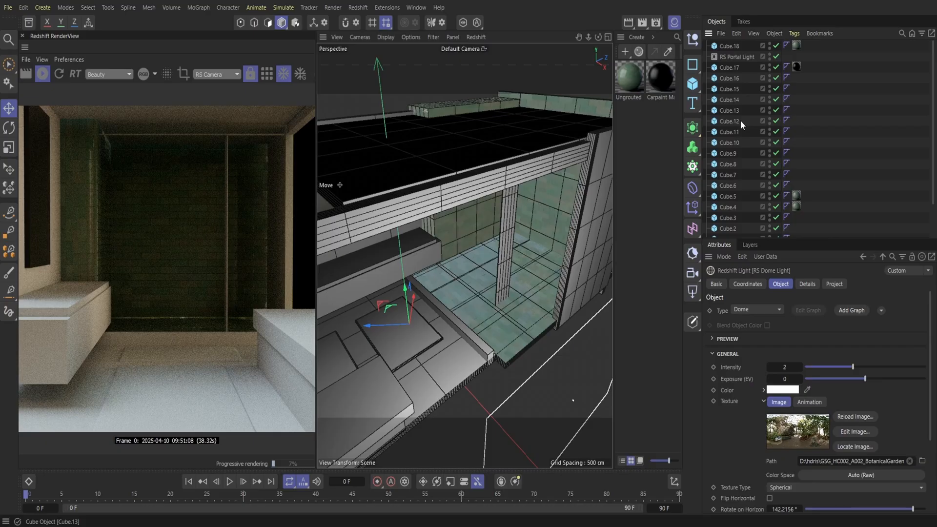
left_click(742, 59)
left_click_drag(588, 37, 589, 38)
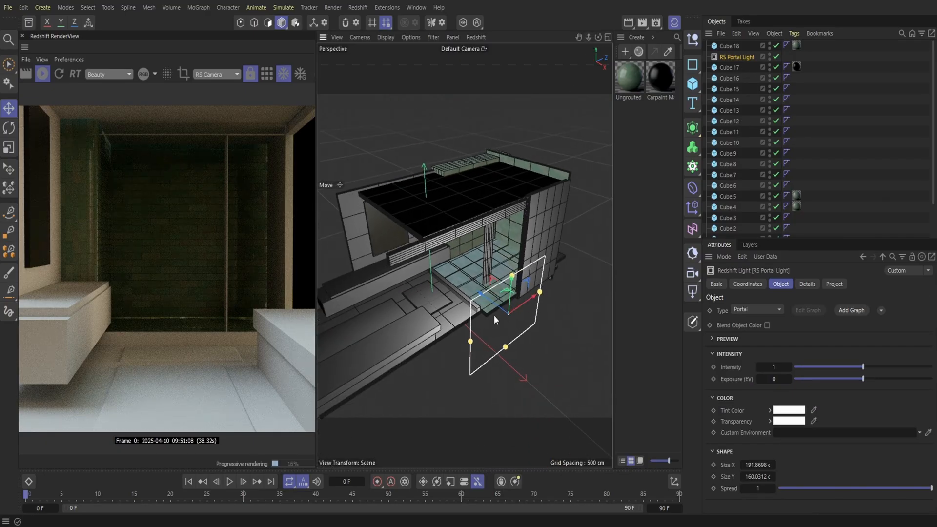
left_click_drag(493, 315, 461, 292)
left_click_drag(517, 274, 524, 268)
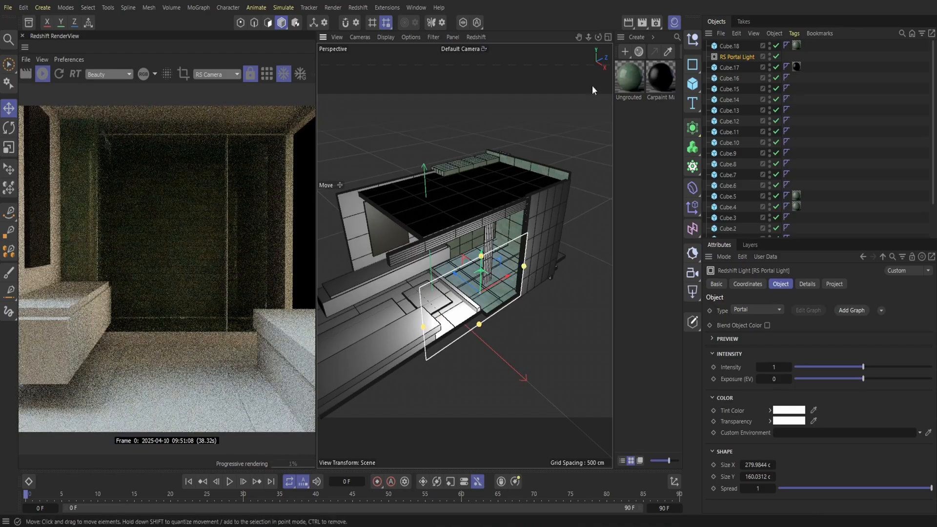
Step: Shift the portal light along the window opening and increase its height to about 222 cm
left_click_drag(598, 37, 595, 37)
left_click_drag(412, 249, 427, 249)
left_click_drag(402, 208, 400, 192)
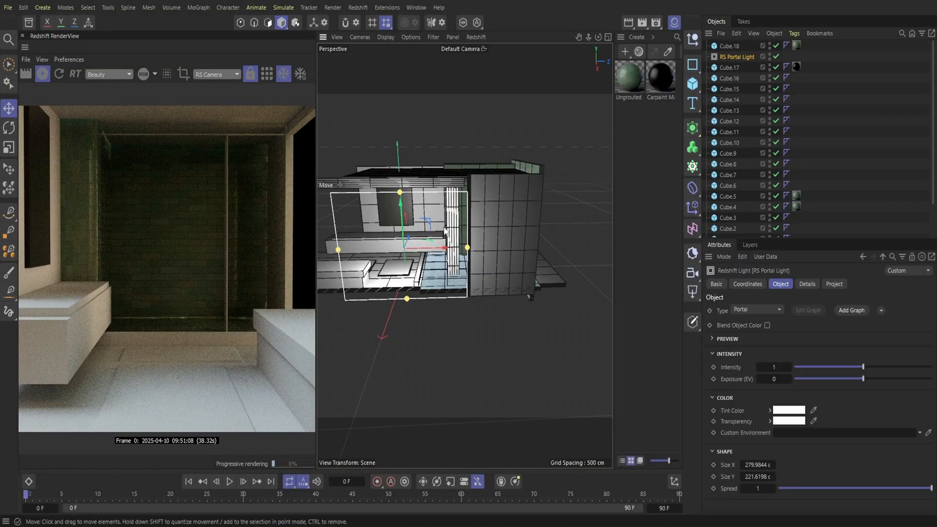
scroll(746, 171, "down", 3)
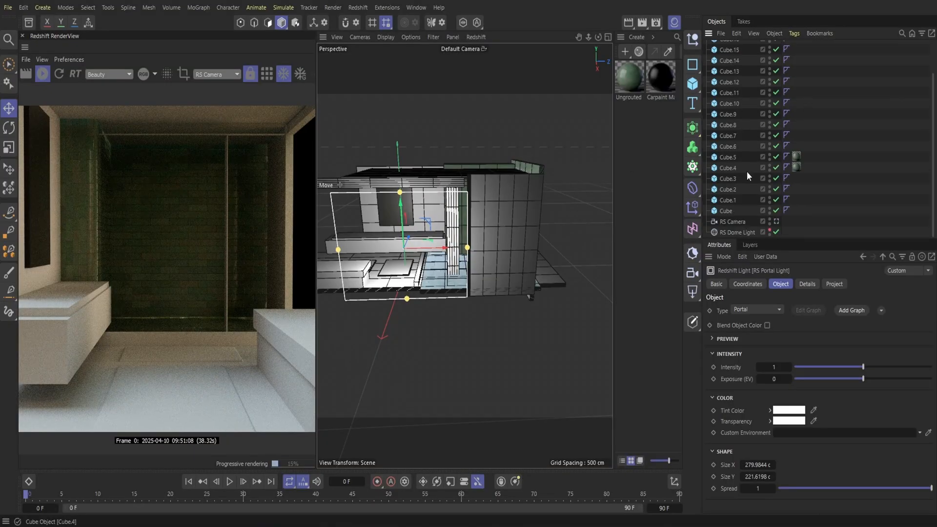
scroll(747, 224, "up", 3)
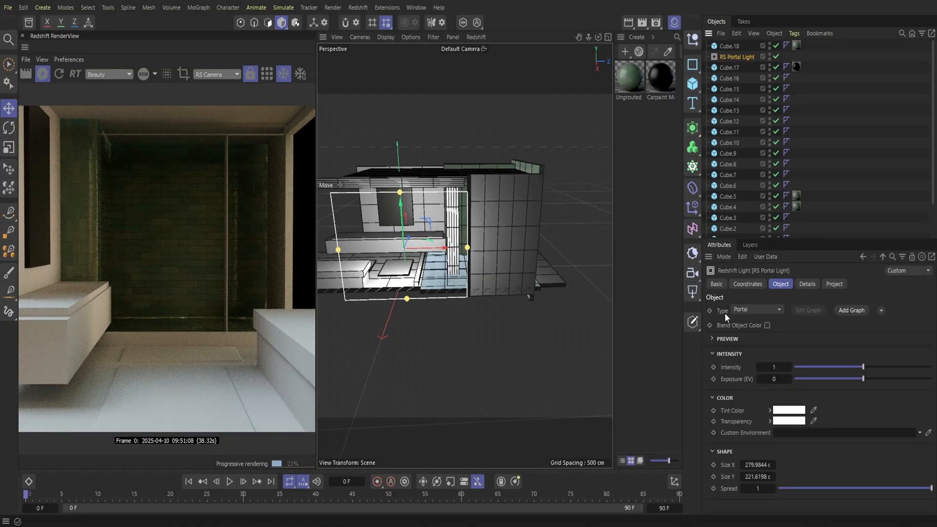
left_click_drag(459, 266, 571, 273, "alt")
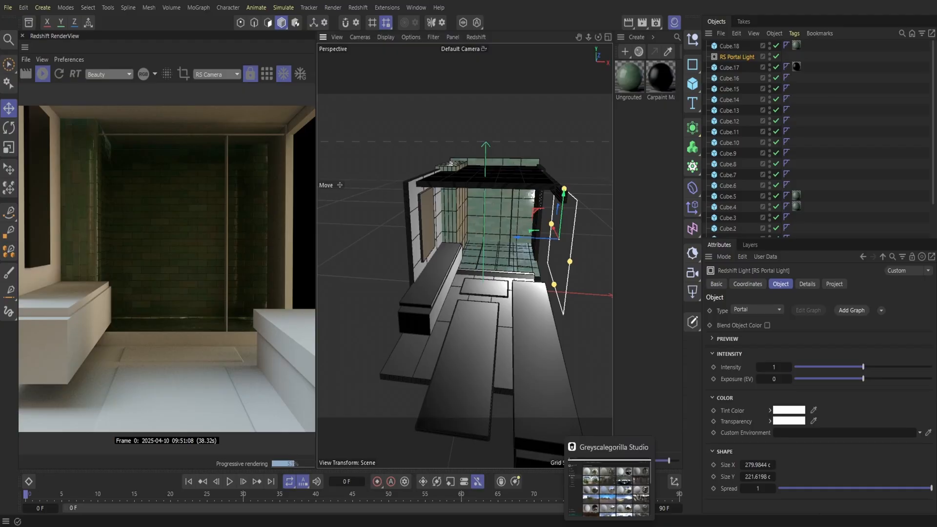
Step: Check the reference image and look through the concrete materials collection in Greyscalegorilla Studio for a suitable surface
left_click(588, 525)
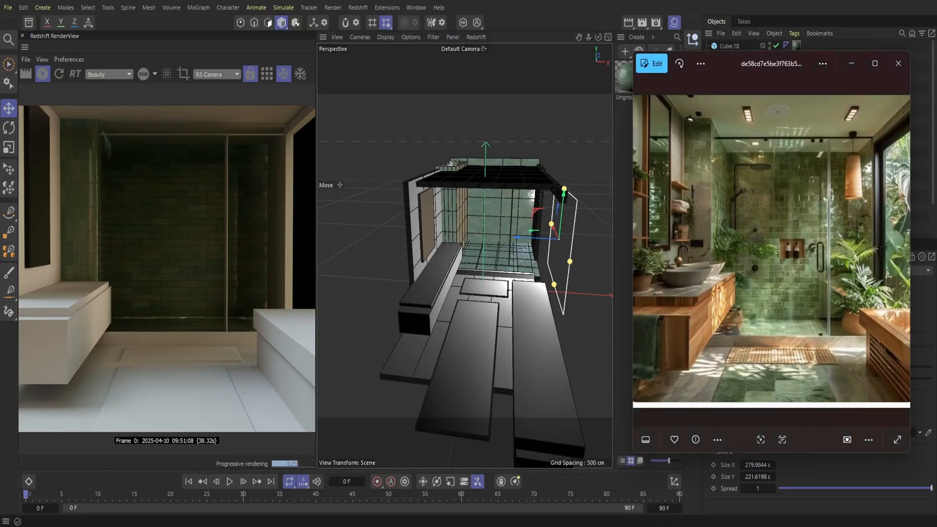
left_click(631, 525)
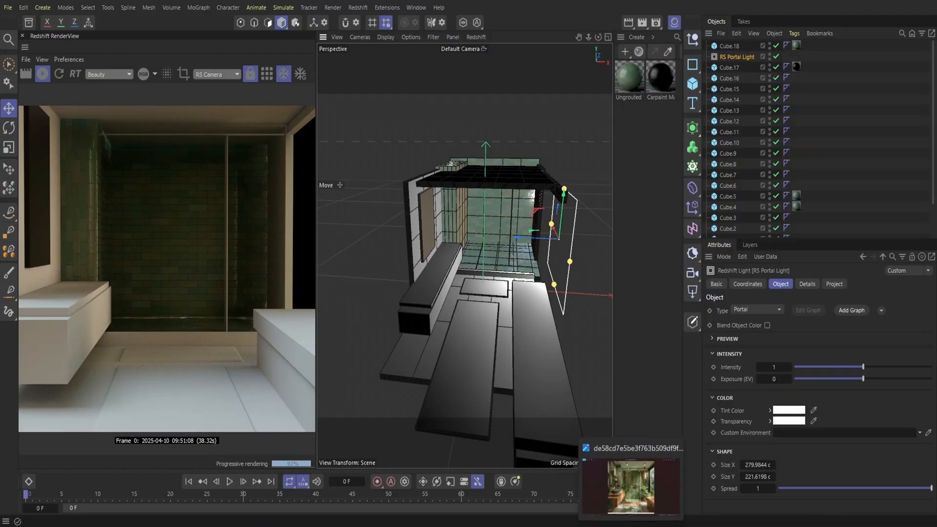
left_click(608, 525)
left_click(53, 180)
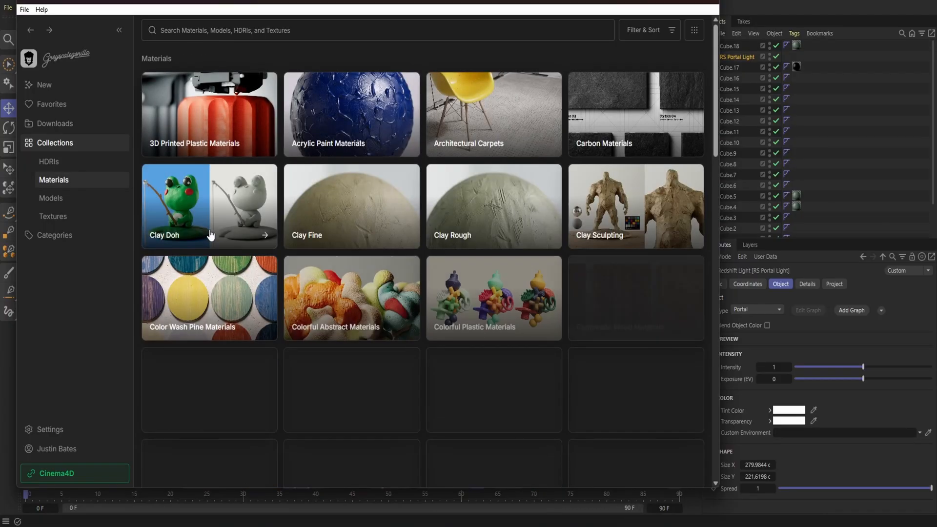
scroll(227, 280, "down", 3)
left_click(228, 258)
scroll(447, 188, "down", 5)
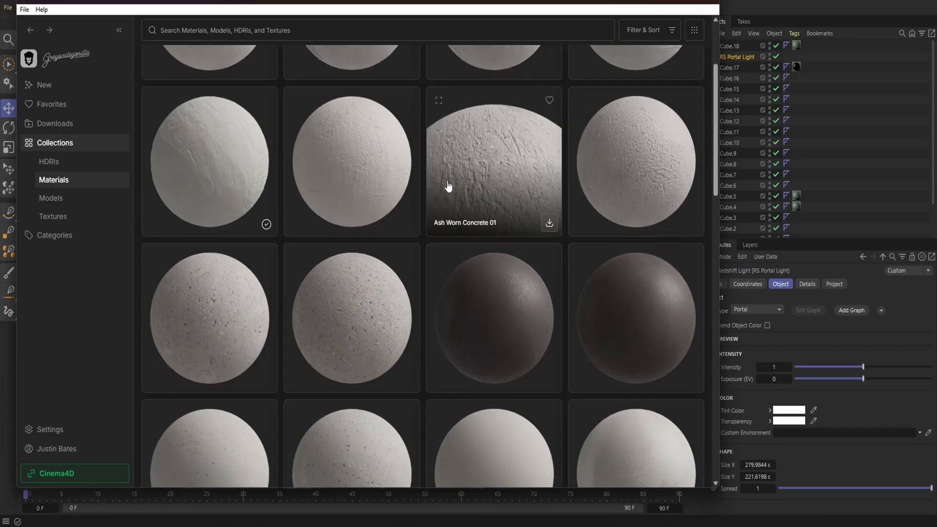
scroll(447, 189, "down", 7)
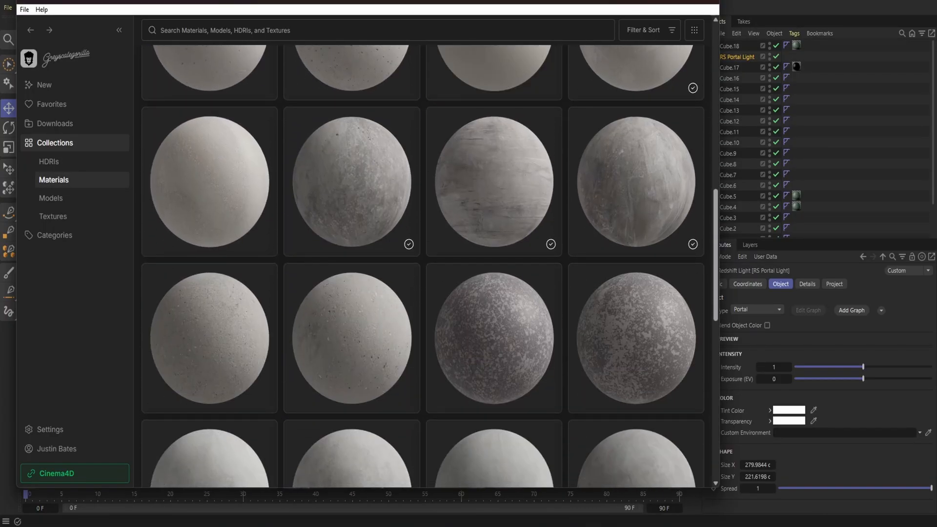
Step: Compare the concrete materials with the reference image and send Pewter Distressed Concrete 01 to Cinema 4D
left_click(631, 525)
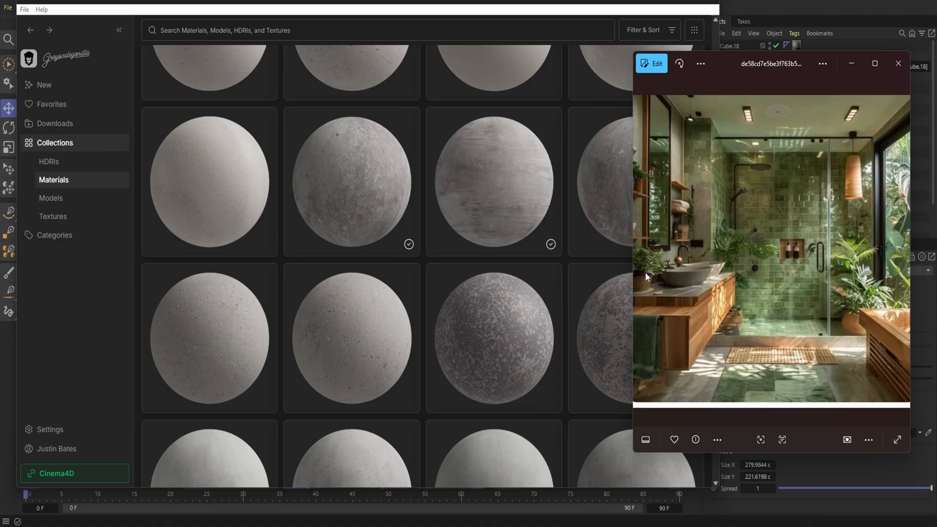
mouse_move(548, 242)
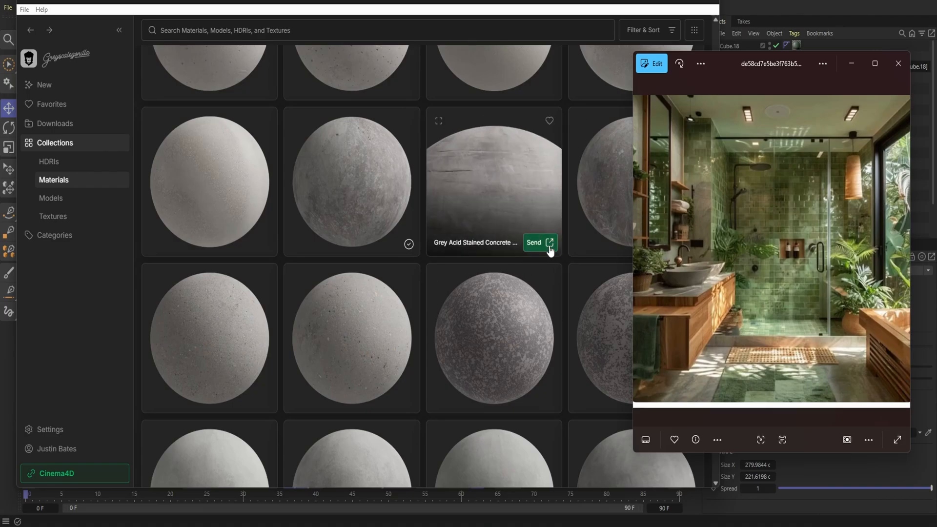
scroll(549, 252, "down", 1)
scroll(550, 251, "down", 5)
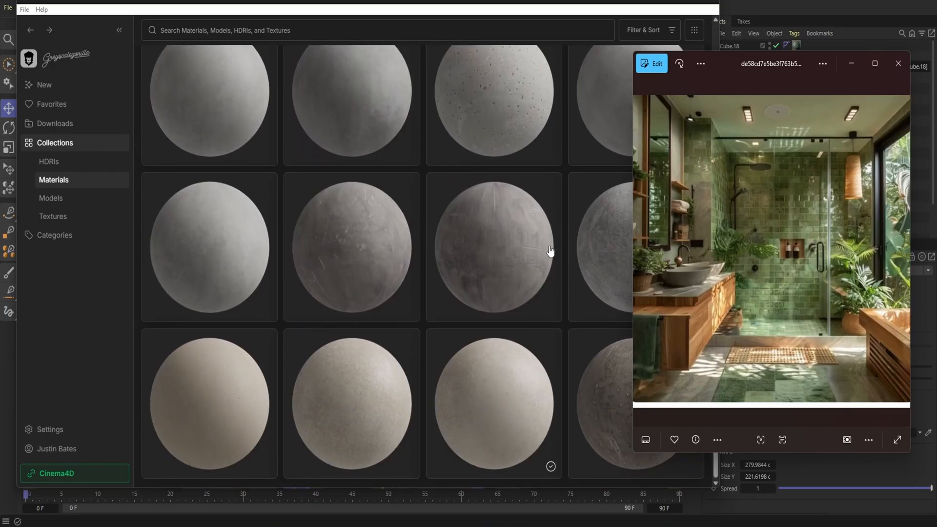
mouse_move(544, 300)
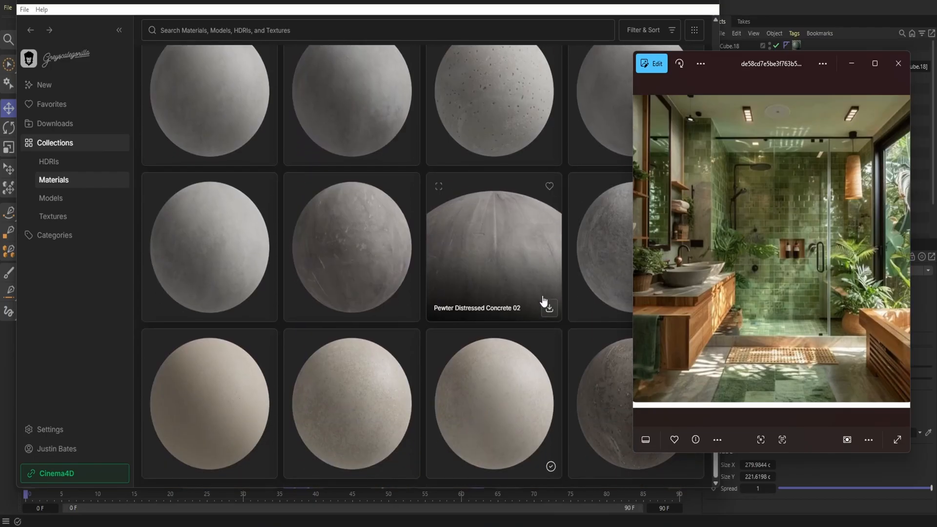
left_click(407, 309)
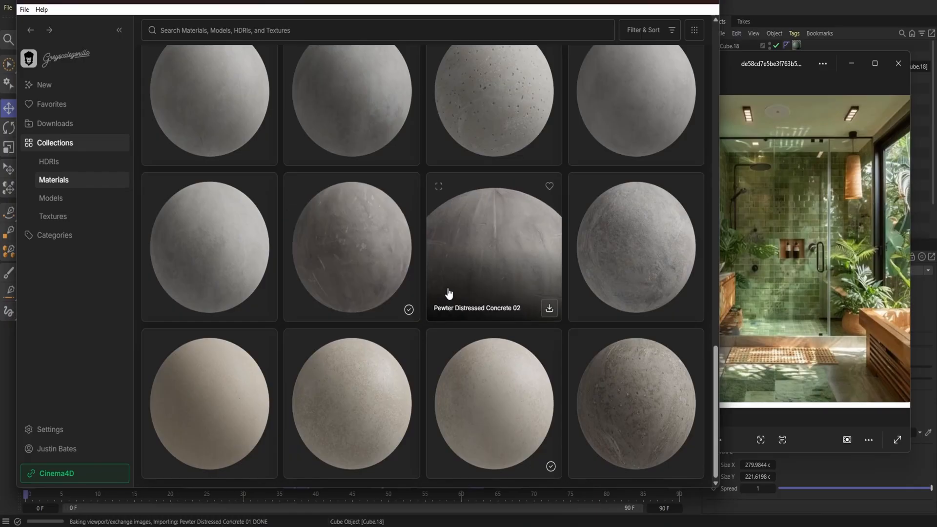
Step: Send the Grey Acid Stained Concrete 02 material to Cinema 4D as well
scroll(472, 284, "down", 3)
scroll(500, 295, "up", 4)
left_click(549, 274)
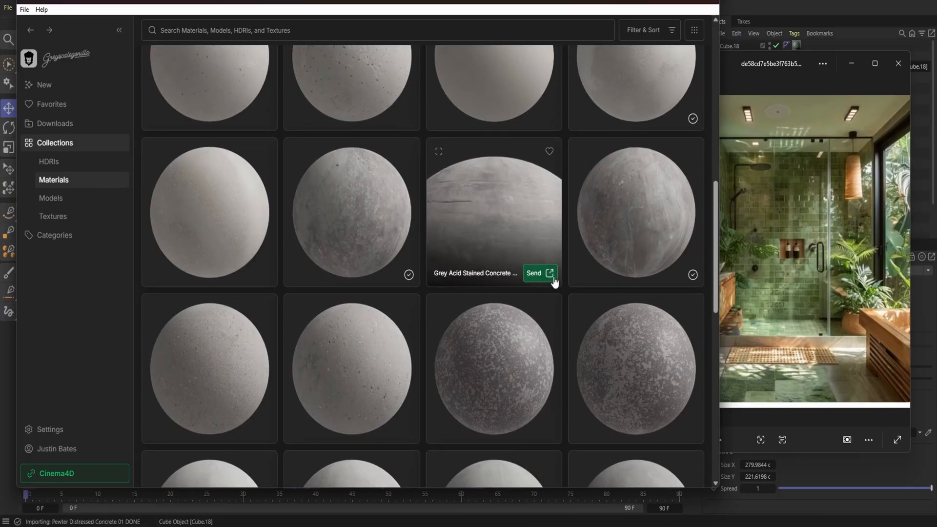
Step: Return to Cinema 4D and apply Pewter Distressed Concrete 01 to the shower curb, Cube.6
left_click(667, 3)
left_click(855, 65)
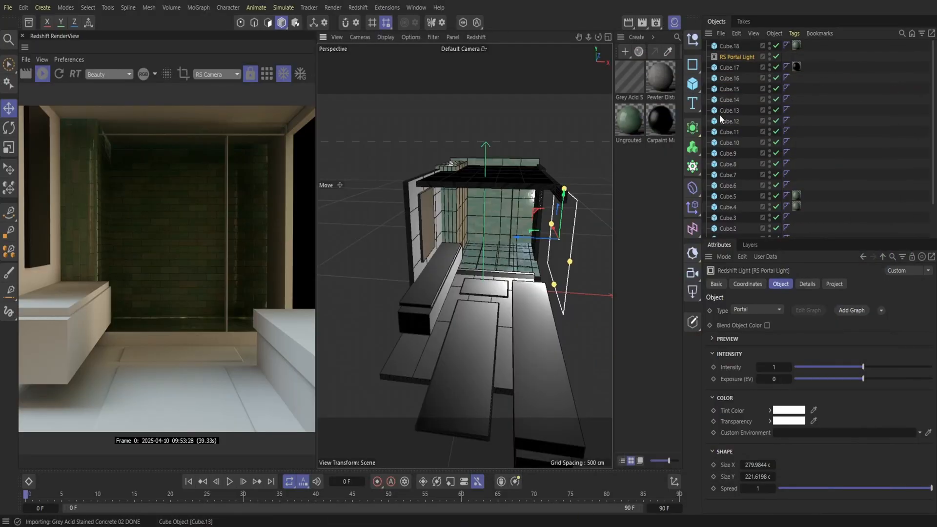
left_click_drag(664, 79, 510, 277)
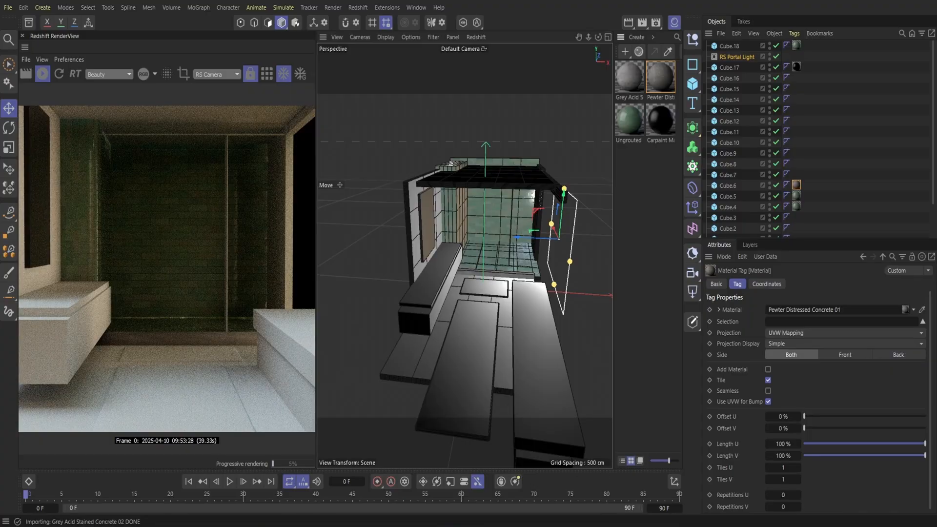
Step: Check the reference image and apply the Grey Acid Stained Concrete 02 material to the bathroom floor slab
left_click(631, 526)
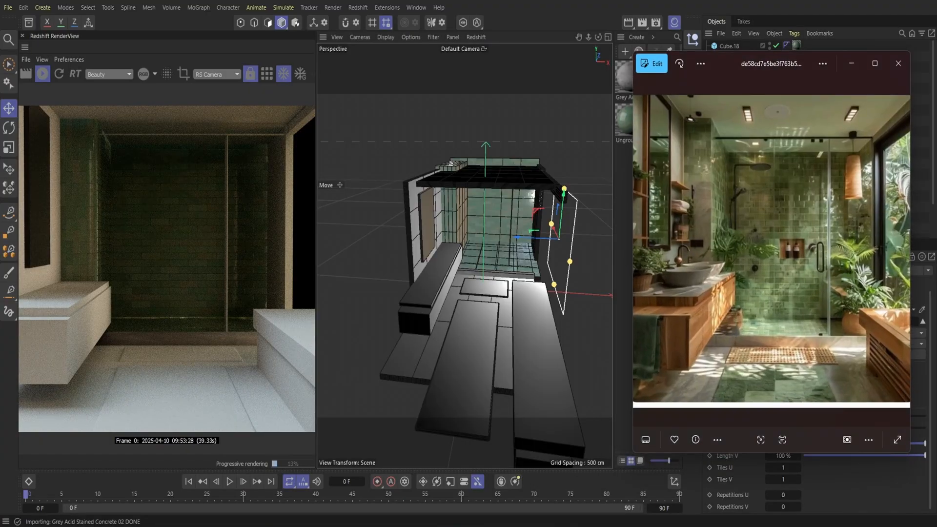
left_click(631, 526)
left_click_drag(629, 78, 434, 333)
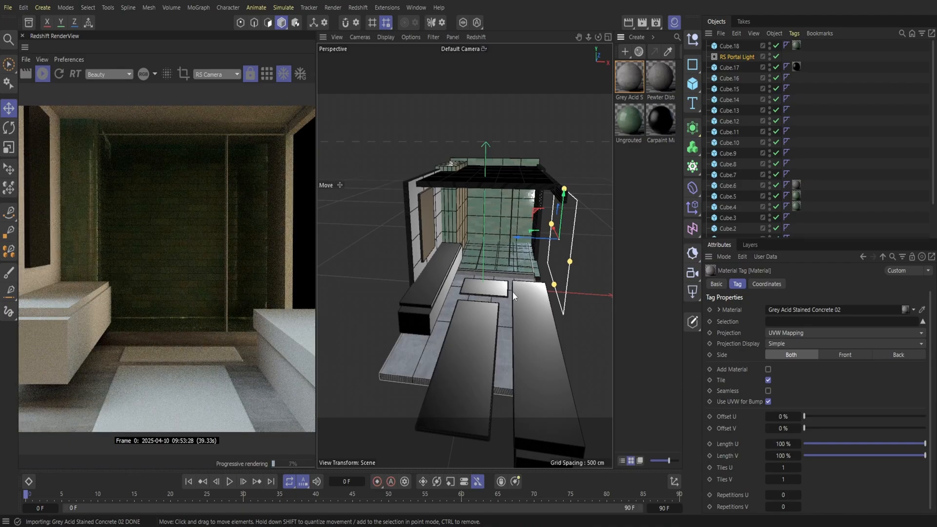
Step: Replace the Pewter Distressed Concrete 01 material on the shower curb, Cube.6, with Grey Acid Stained Concrete 02
left_click(525, 278)
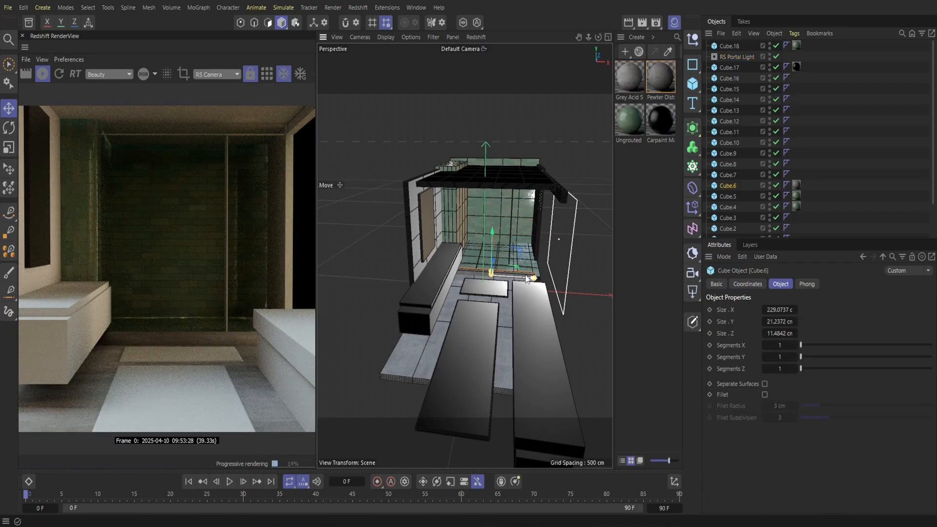
left_click(797, 186)
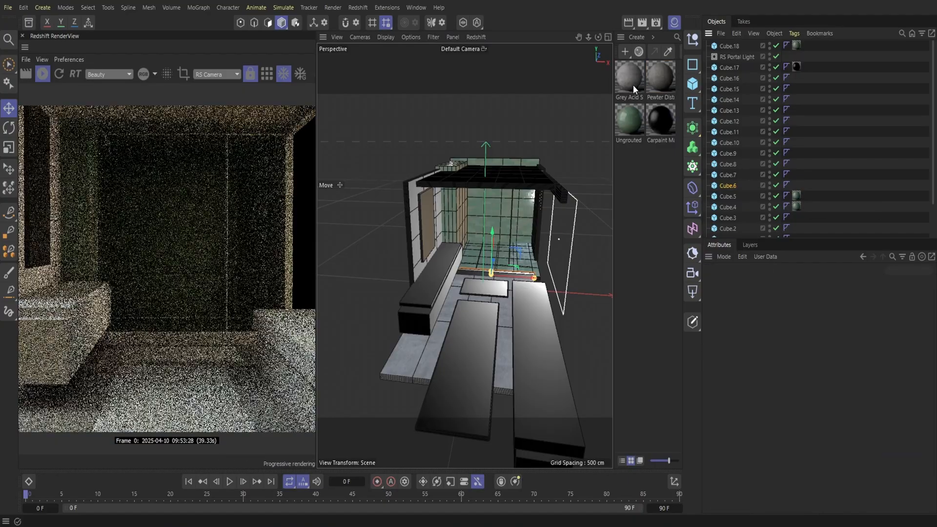
left_click_drag(633, 85, 728, 186)
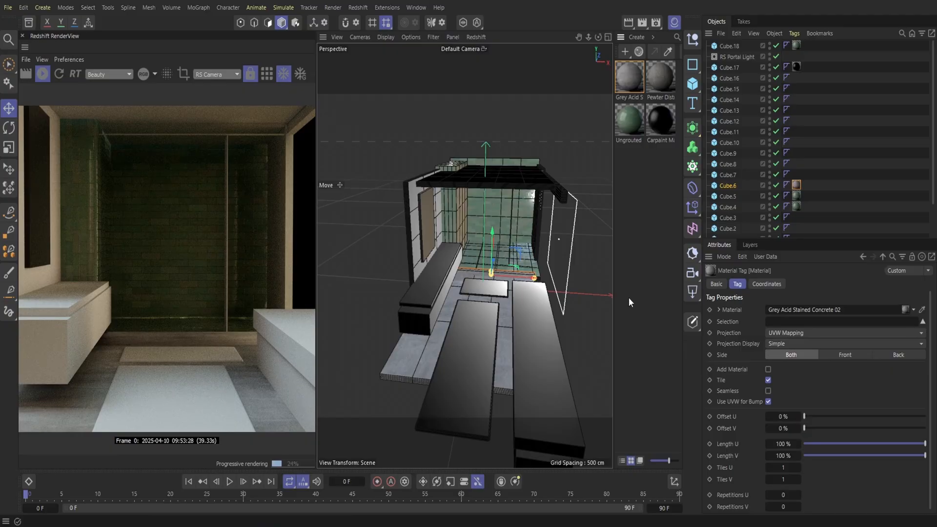
Step: Apply Carpaint Matte 001 Onyx 25cm to Cube.9 and Ungrouted Horizontal Offset Sage Zellige Tile to Cube.3
left_click(540, 225)
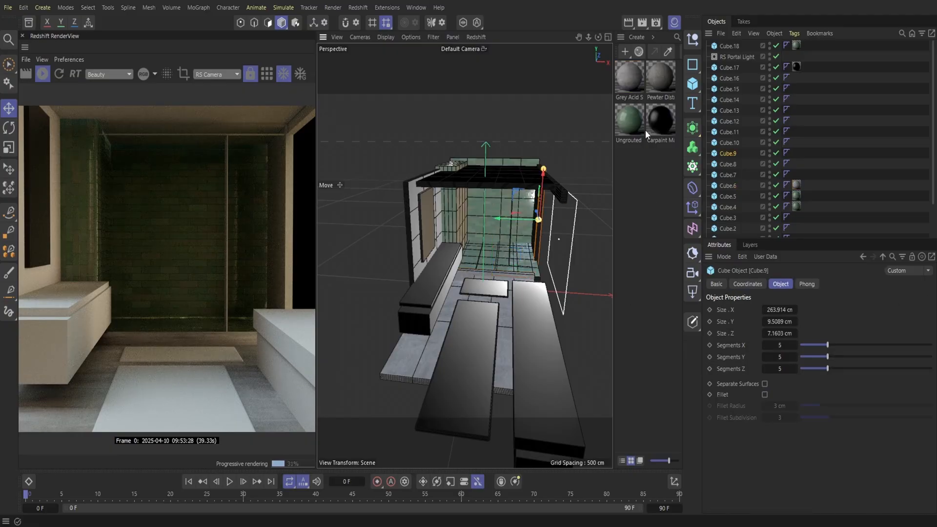
left_click_drag(732, 151, 731, 153)
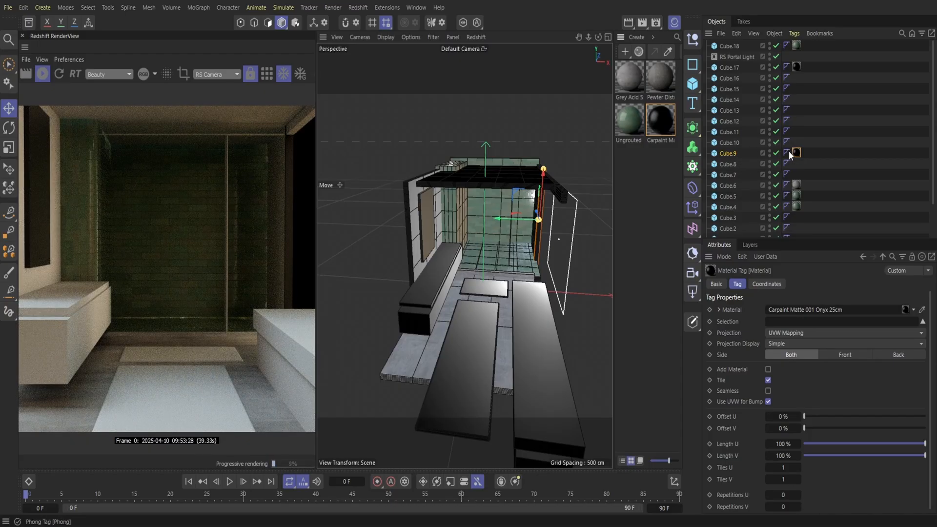
left_click_drag(483, 205, 542, 195, "alt")
left_click(524, 204)
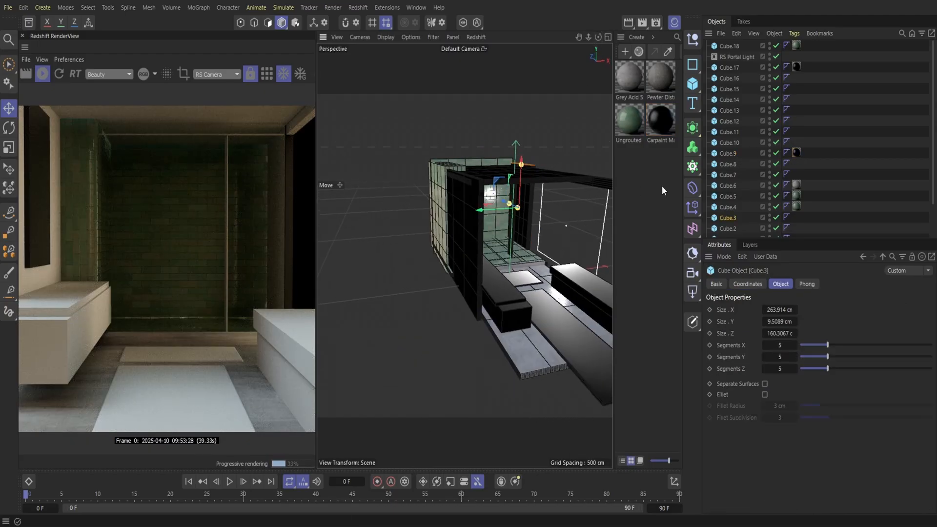
left_click_drag(640, 128, 692, 167)
left_click_drag(728, 218, 728, 217)
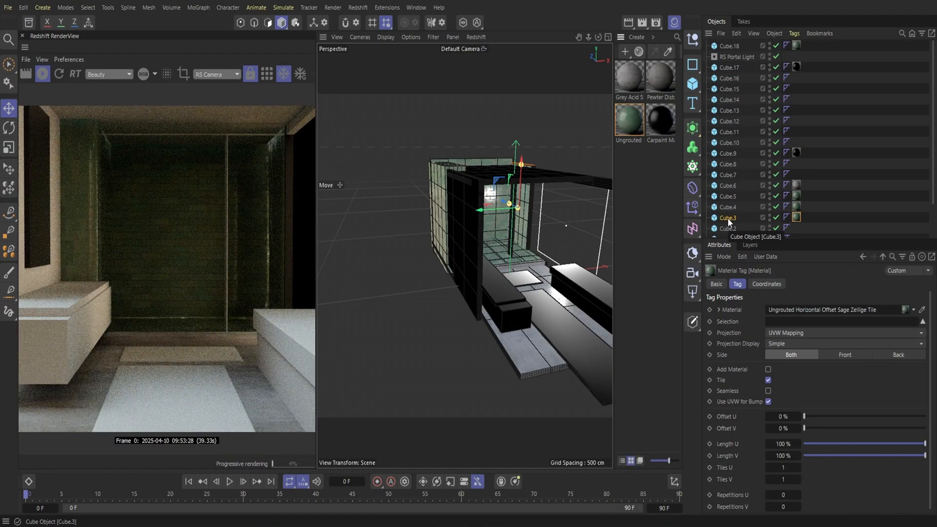
Step: Apply the Grey Acid Stained Concrete 02 material to Cube.2 and switch to Greyscalegorilla Studio
left_click_drag(517, 254, 464, 255, "alt")
left_click_drag(598, 37, 708, 45)
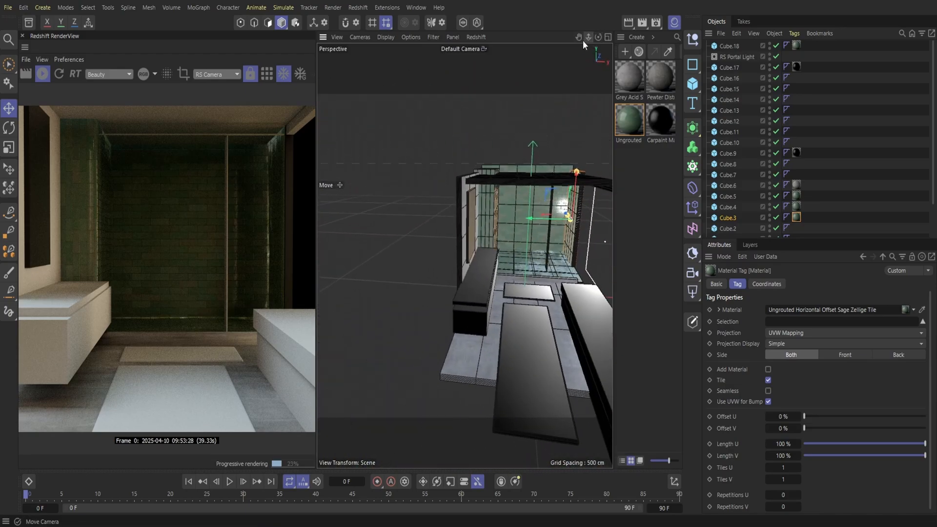
mouse_move(579, 37)
left_mouse_down()
mouse_move(533, 22)
mouse_move(585, 46)
left_mouse_up()
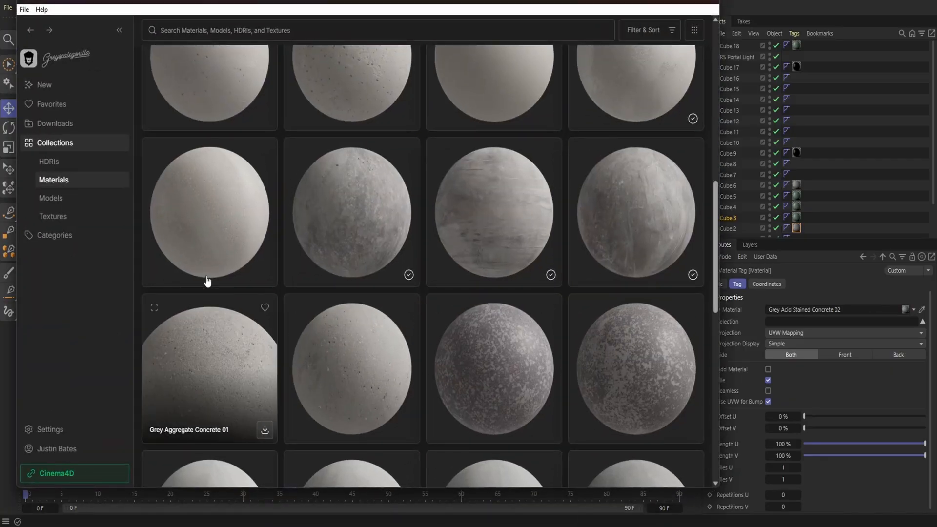
Step: Open the Wood Volume 01 materials collection and compare its wood planks with the reference image's vanity
left_click(54, 180)
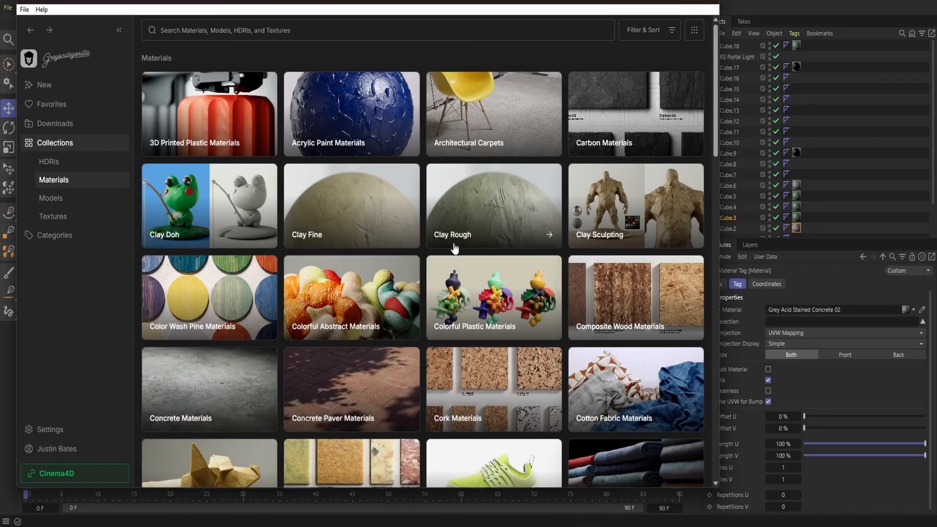
scroll(458, 263, "down", 10)
scroll(458, 276, "down", 6)
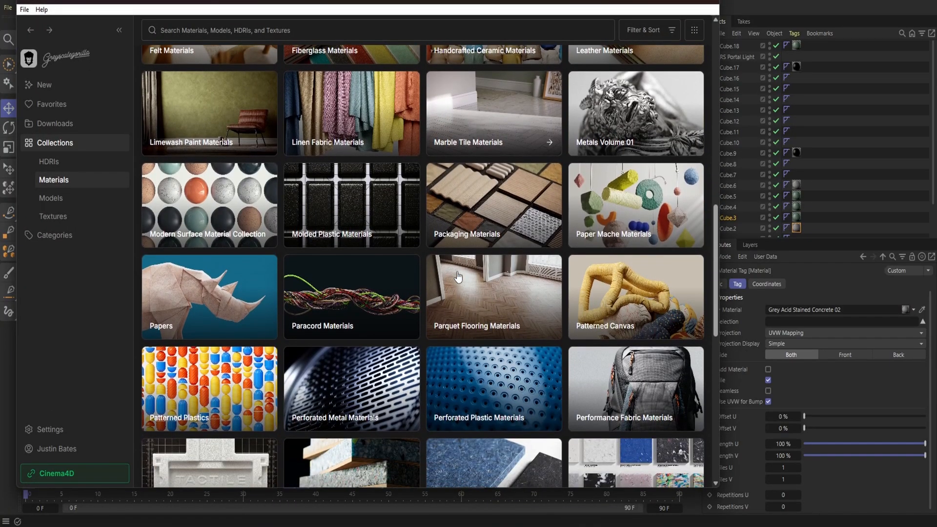
scroll(464, 291, "down", 6)
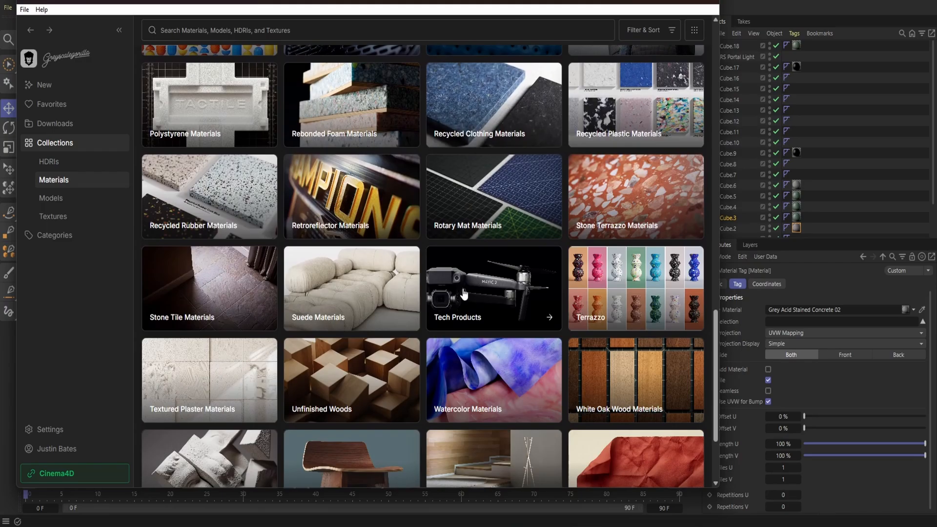
scroll(464, 293, "down", 1)
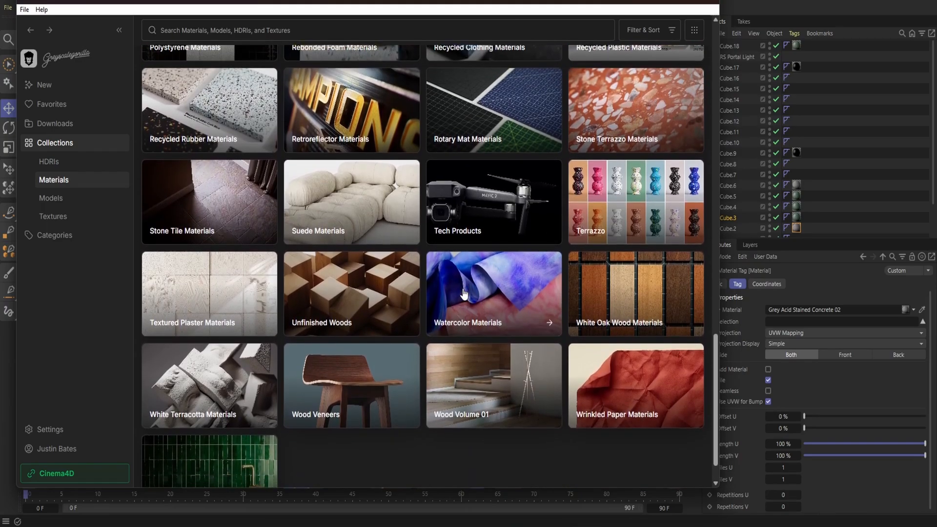
scroll(465, 298, "down", 1)
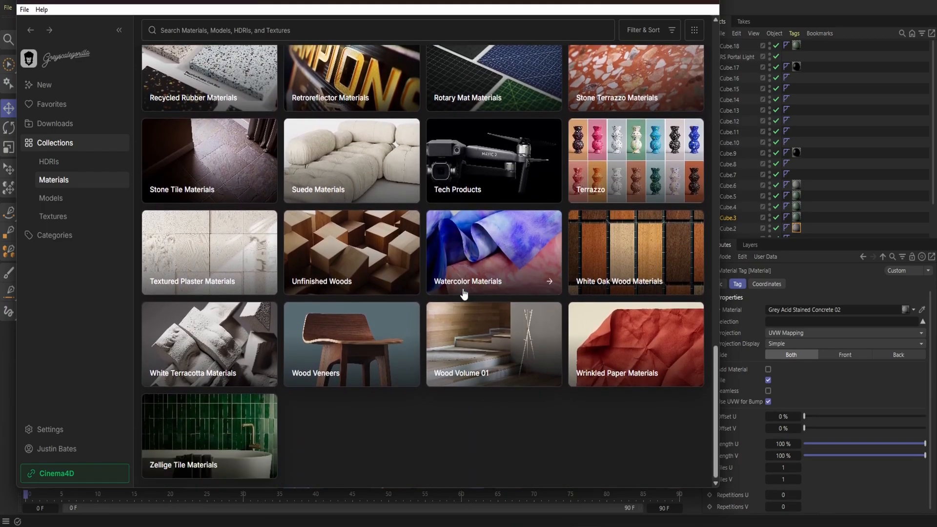
left_click(483, 352)
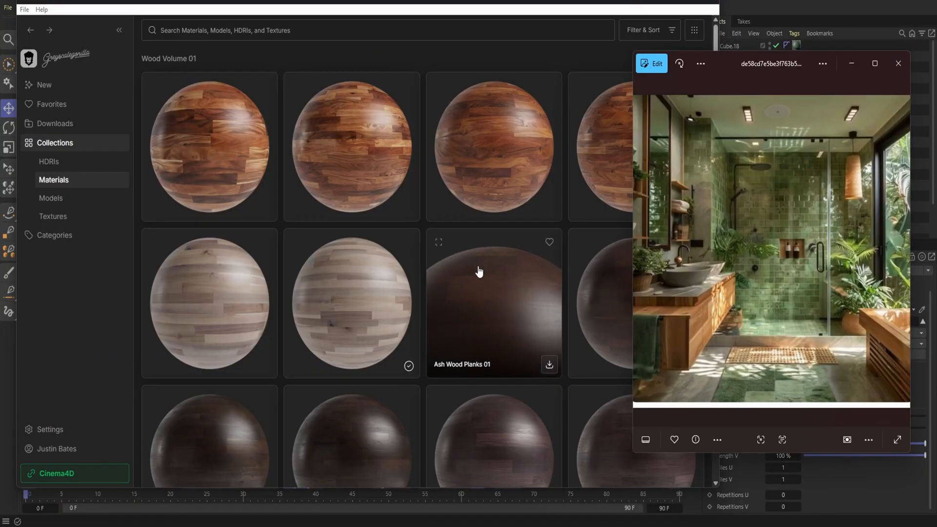
scroll(478, 271, "down", 10)
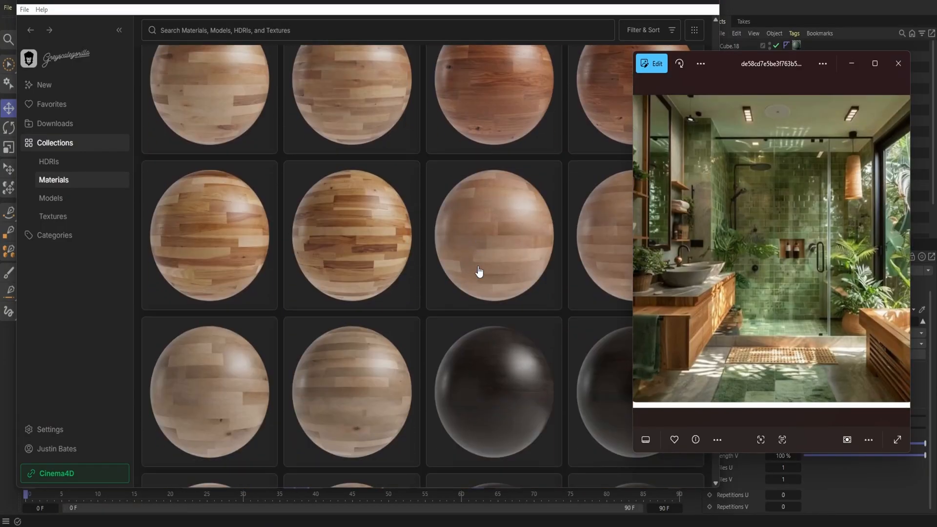
scroll(479, 271, "down", 5)
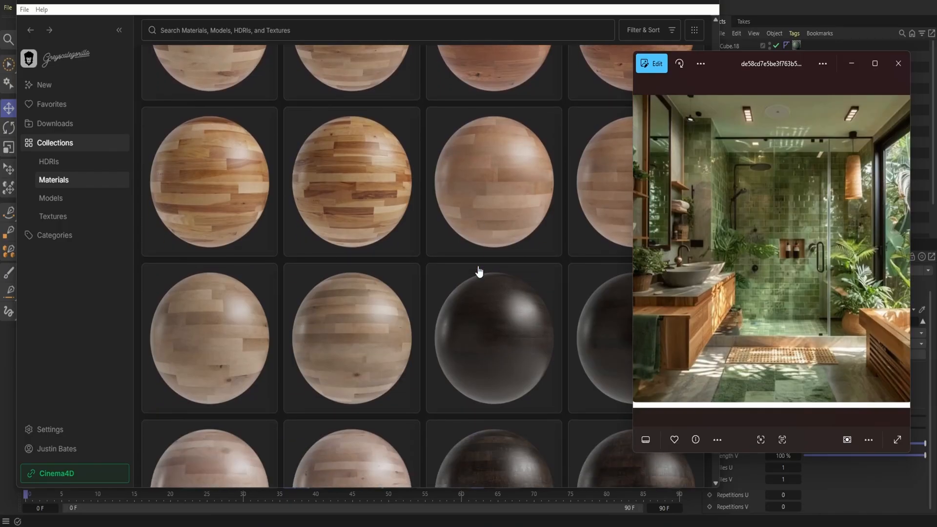
scroll(473, 285, "down", 5)
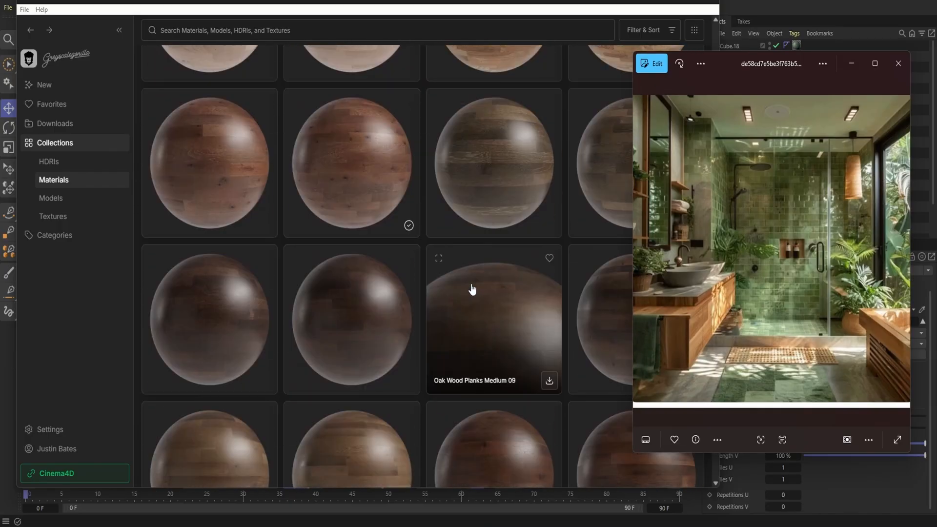
Step: Search the whole library for "wood" and view the results beside the reference image
left_click(56, 178)
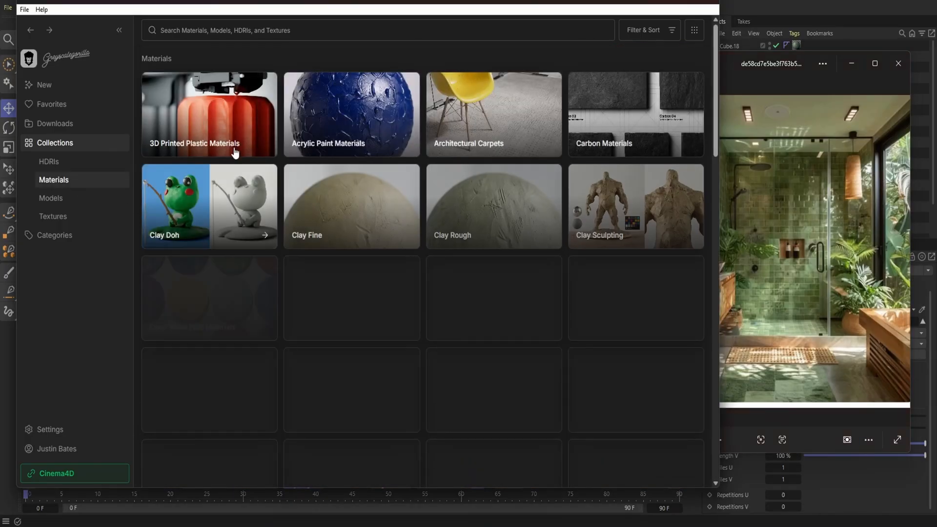
left_click(237, 33)
type("wood")
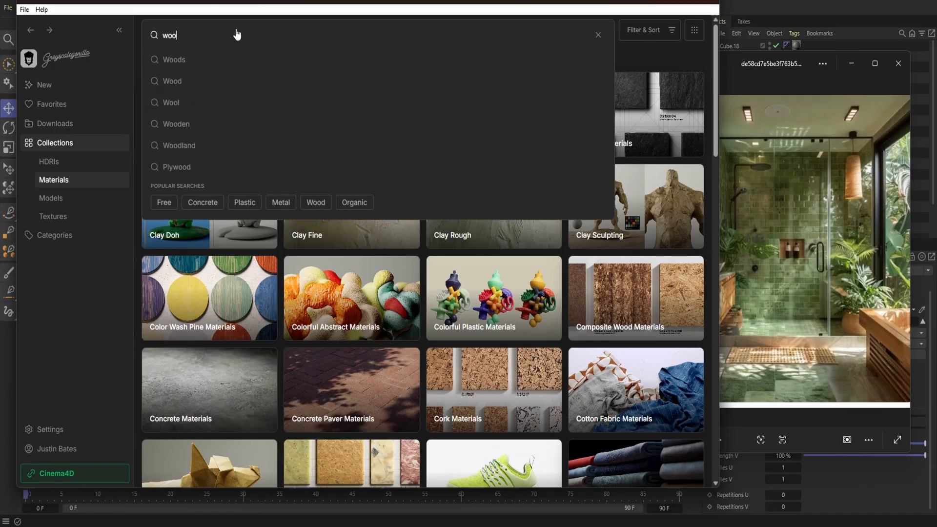
key("Return")
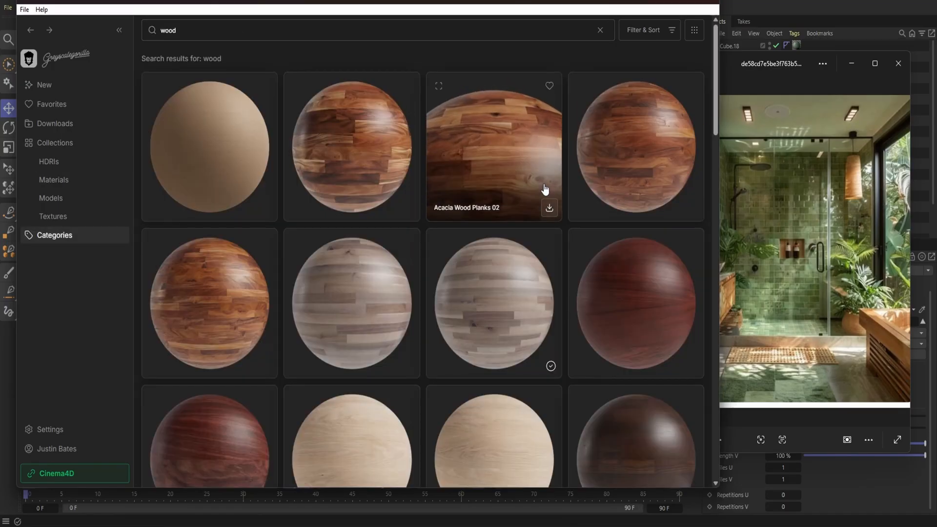
left_click(769, 65)
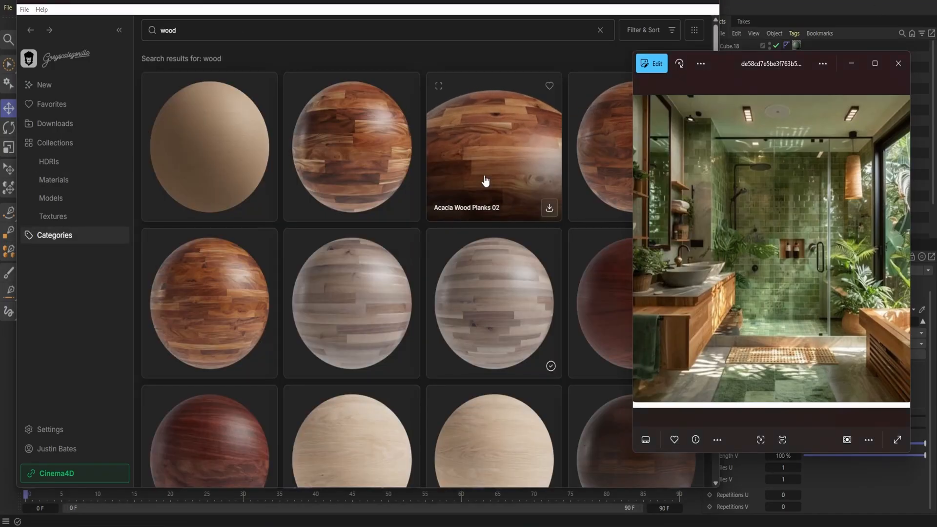
scroll(480, 223, "down", 10)
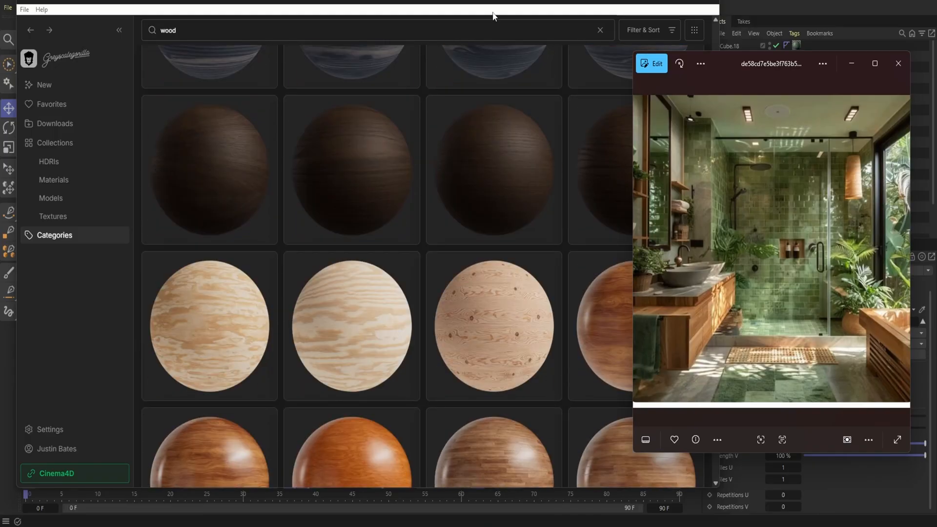
Step: Compare the oak and other wood search results with the wooden vanity in the reference image
left_click_drag(431, 7, 404, 4)
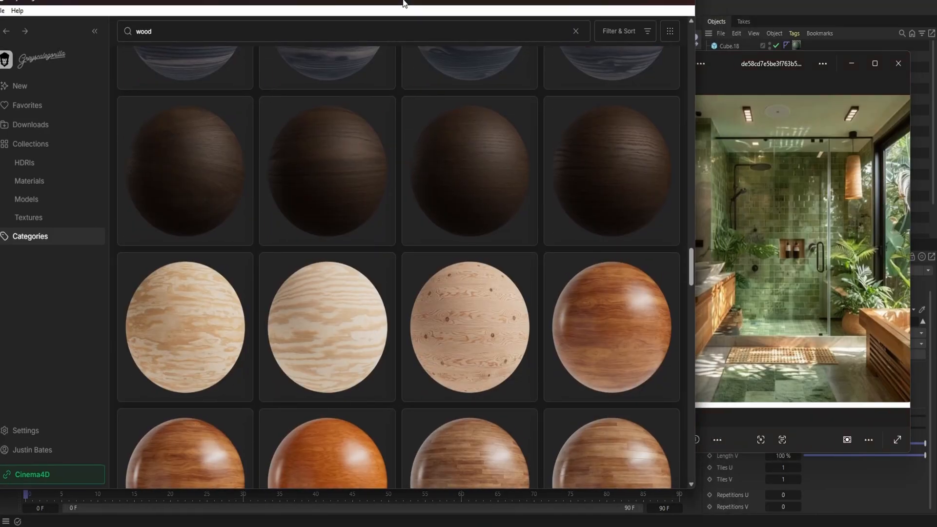
left_click(736, 65)
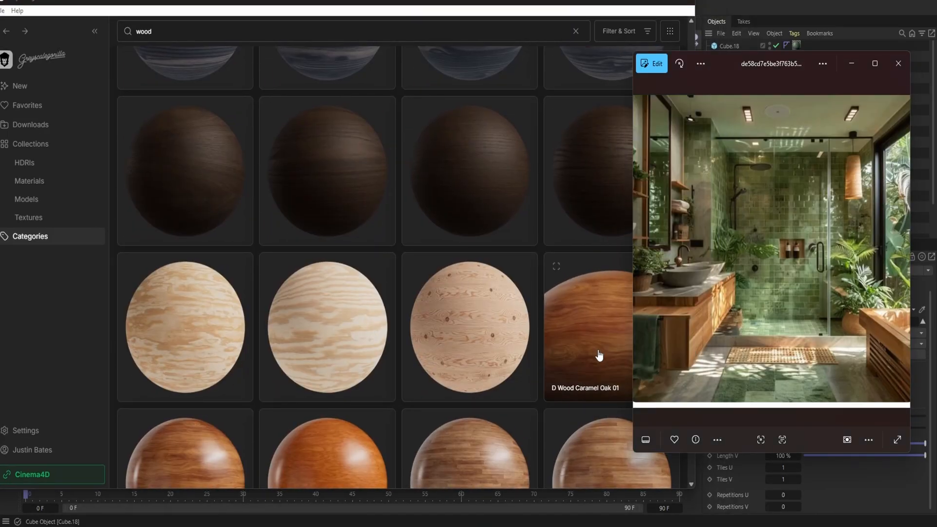
scroll(599, 355, "down", 3)
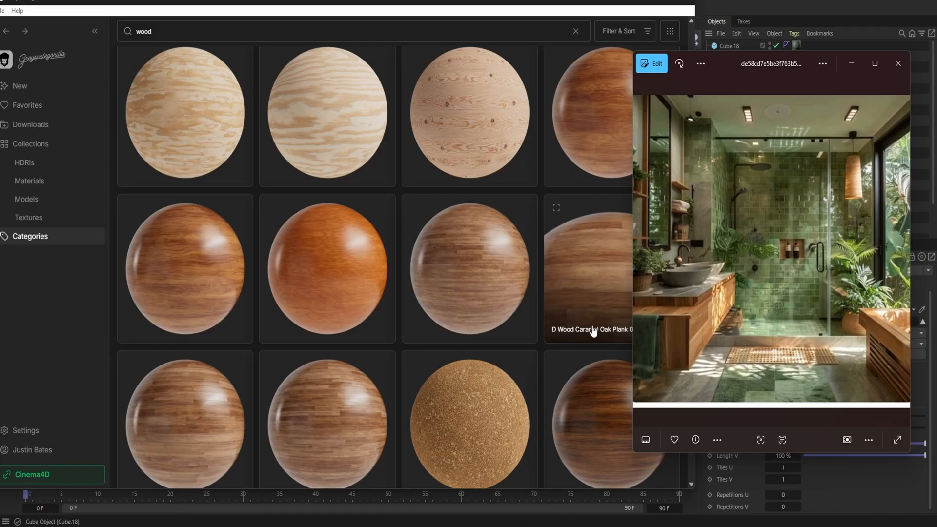
scroll(593, 331, "down", 3)
scroll(359, 313, "down", 9)
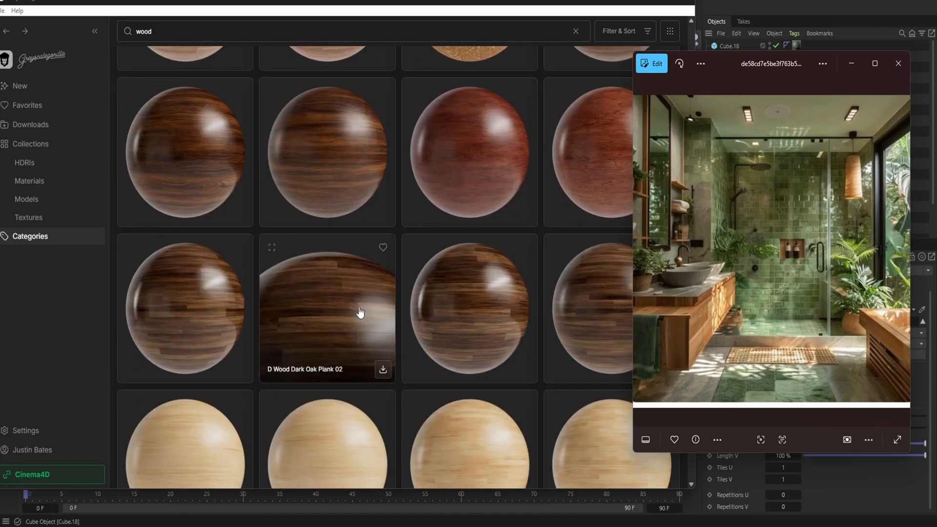
scroll(360, 312, "down", 5)
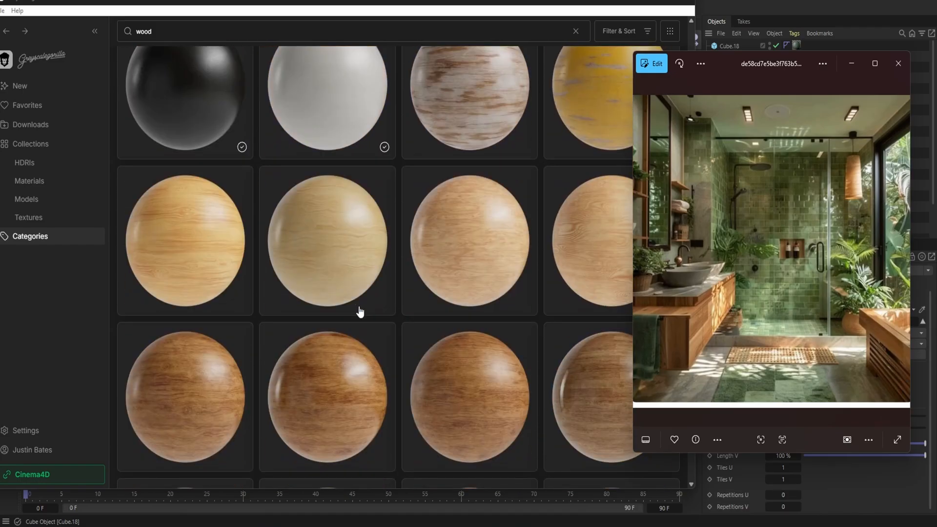
scroll(359, 312, "down", 3)
mouse_move(385, 240)
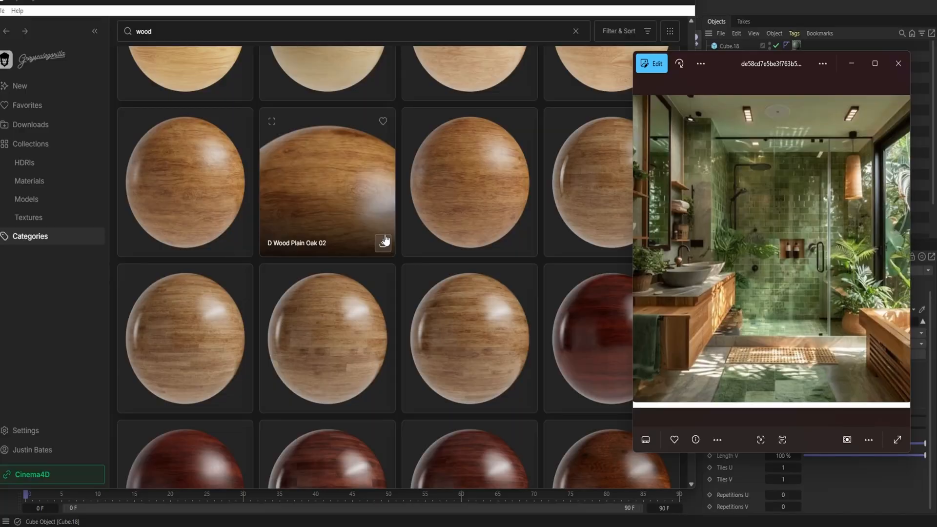
Step: Find the Oak Veneer 02 material in the wood results and send it to Cinema 4D
scroll(378, 274, "up", 4)
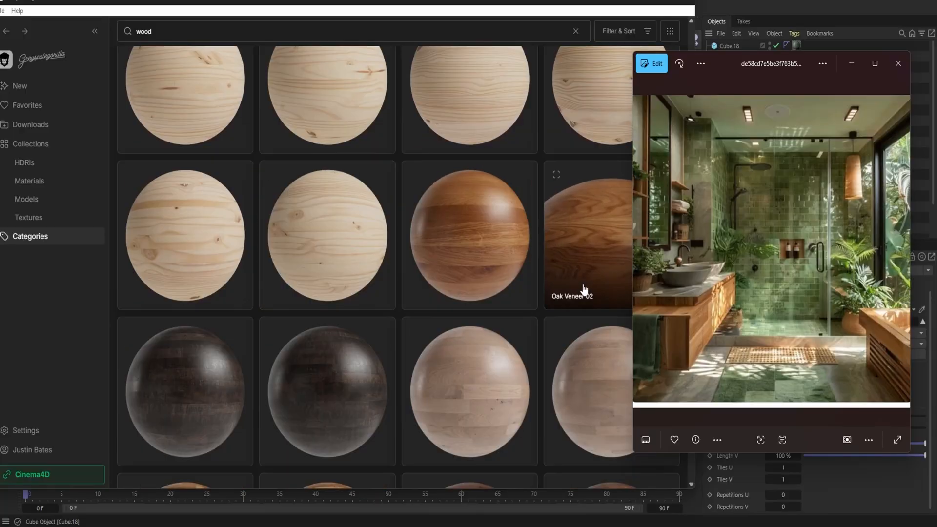
left_click(560, 23)
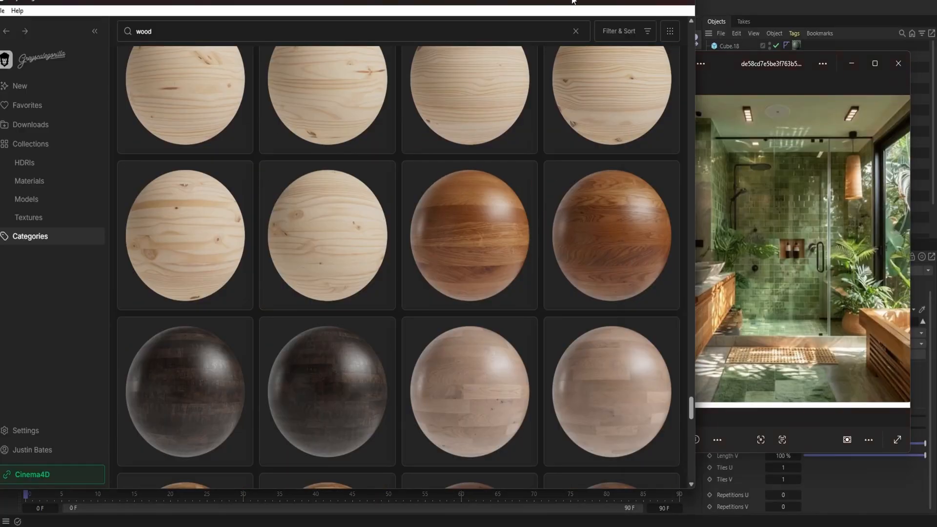
mouse_move(669, 297)
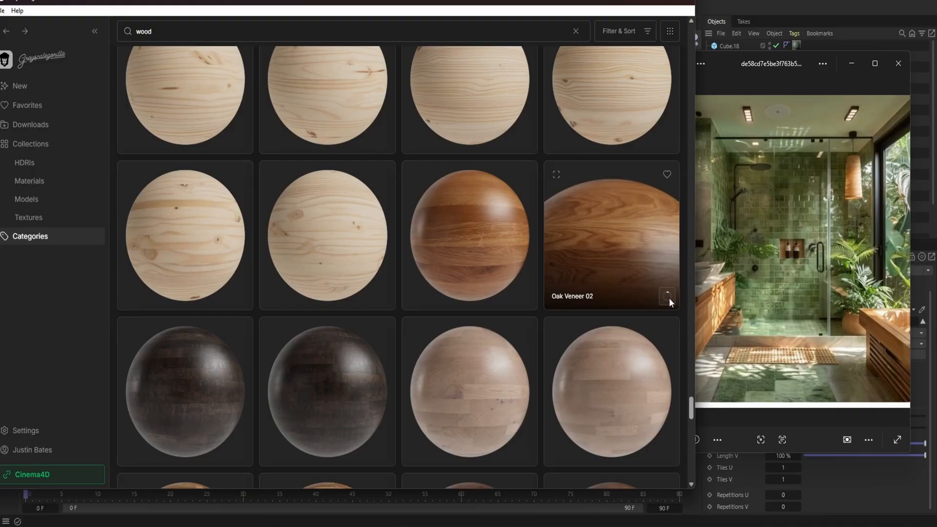
Step: Find the Linear Patch Green carpet material in the materials collections and send it to Cinema 4D
left_click(29, 182)
scroll(295, 184, "down", 5)
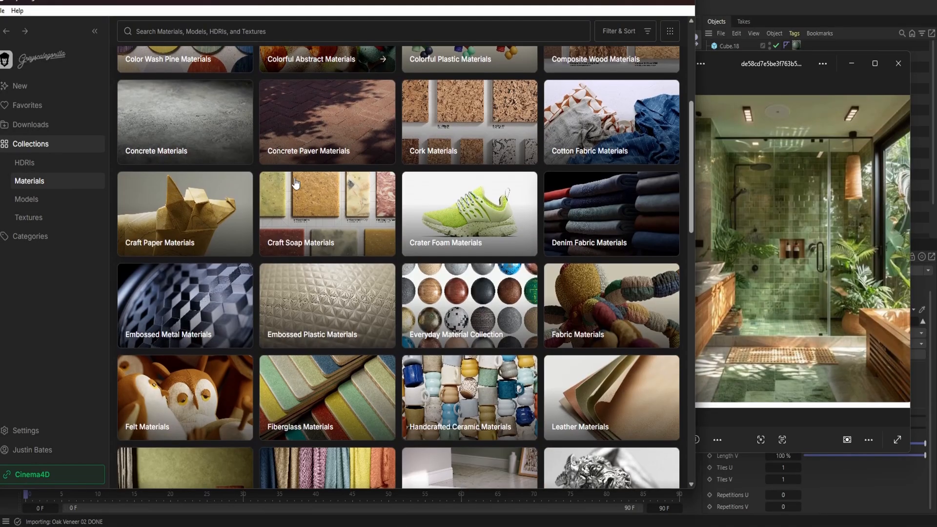
scroll(298, 182, "up", 5)
left_click(471, 104)
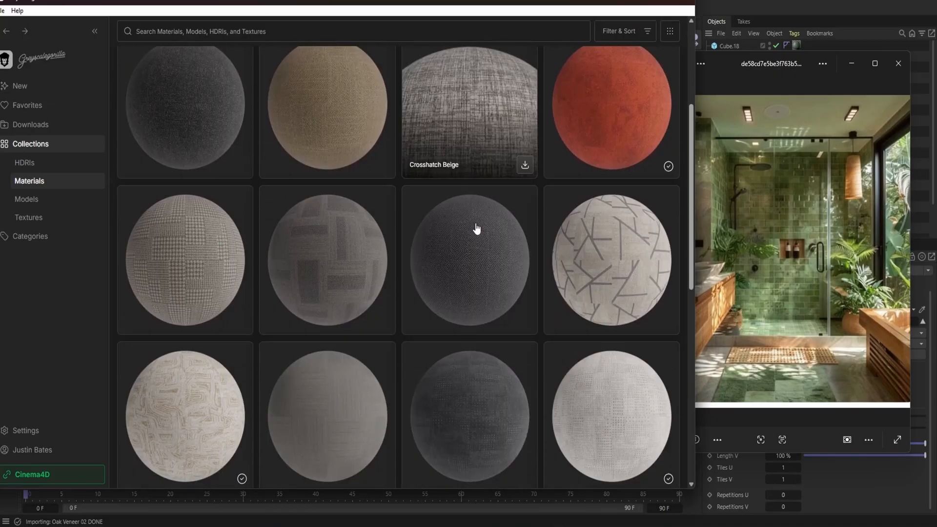
scroll(476, 229, "down", 8)
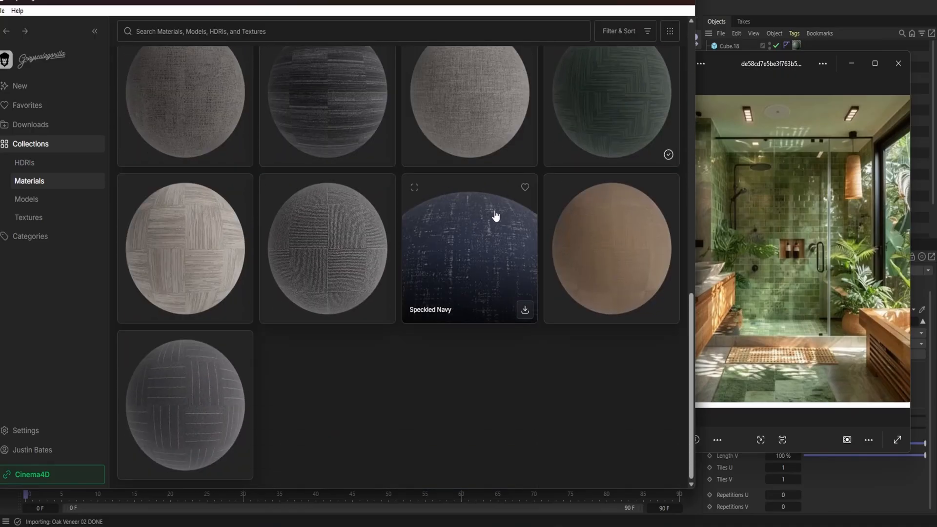
left_click(667, 154)
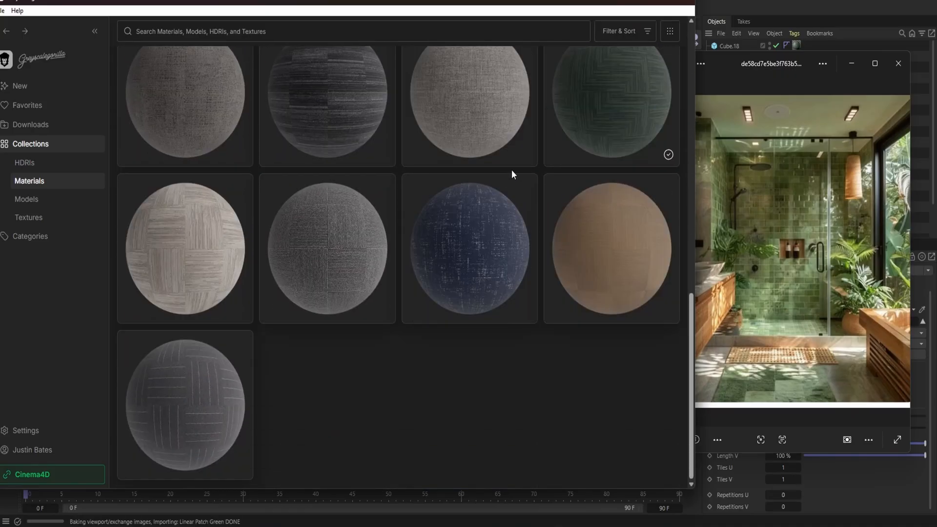
Step: Open the Limewash Paint Materials collection and download Cloudy Limewash Ivory and Crosshatch Limewash Ivory for the scene
left_click(29, 181)
scroll(381, 214, "down", 5)
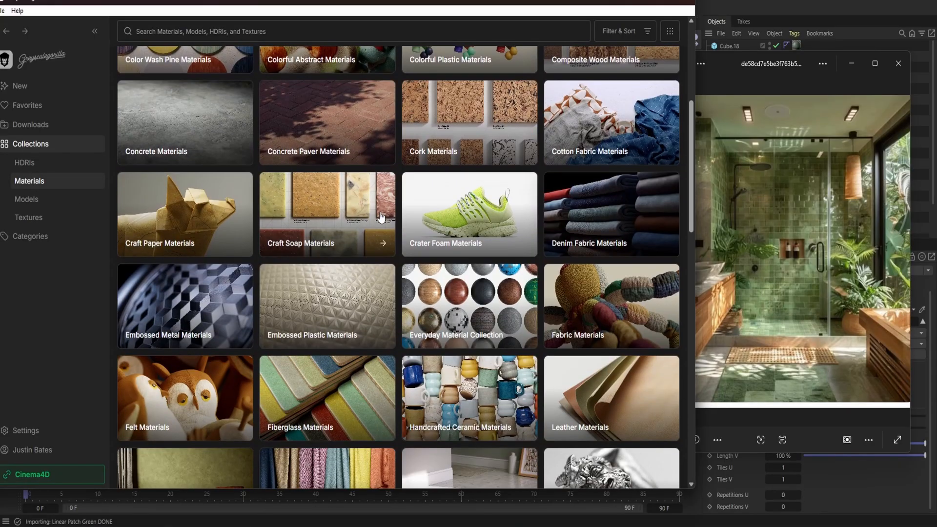
scroll(381, 216, "down", 8)
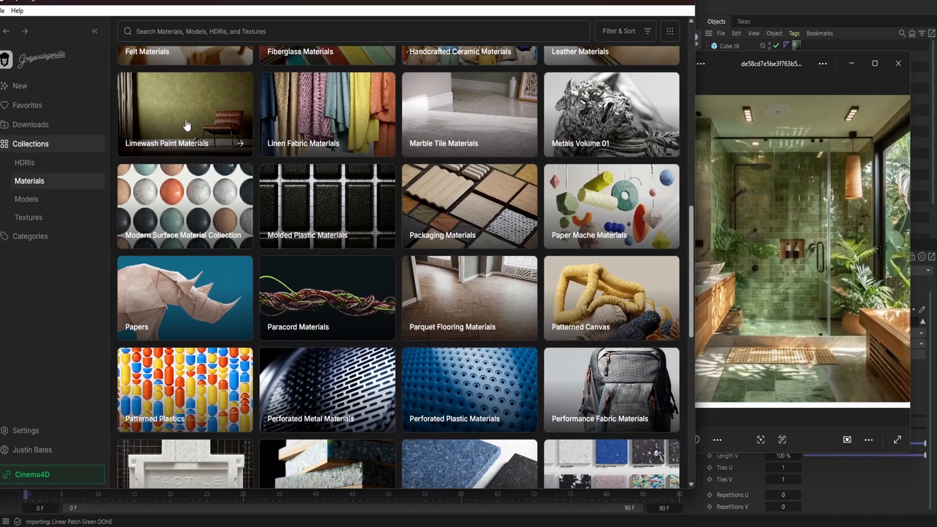
left_click(186, 124)
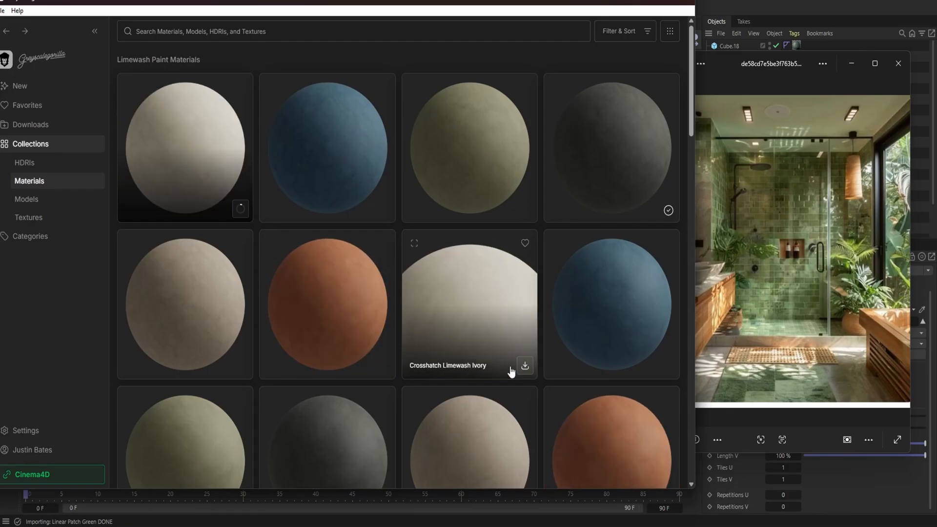
left_click(526, 366)
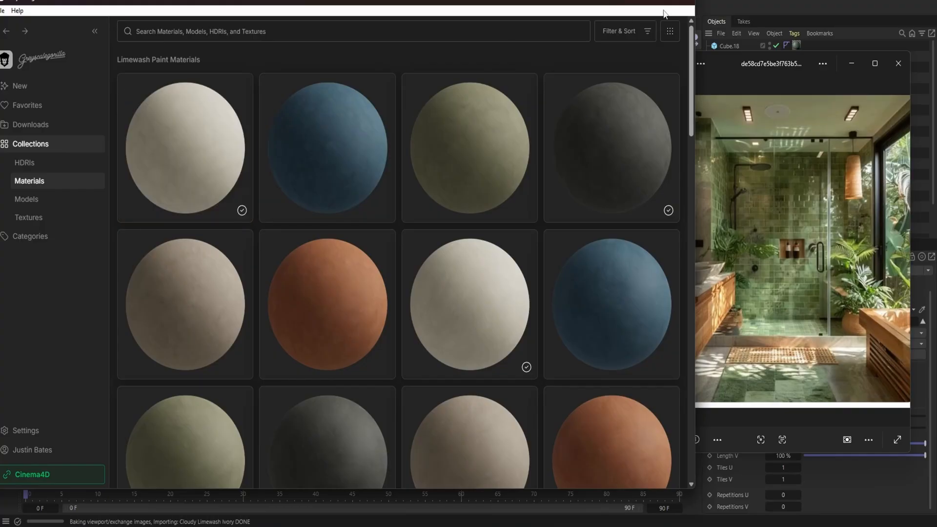
Step: Return to Cinema 4D with the reference image minimised and apply Cloudy Limewash Ivory to the ceiling
left_click(643, 3)
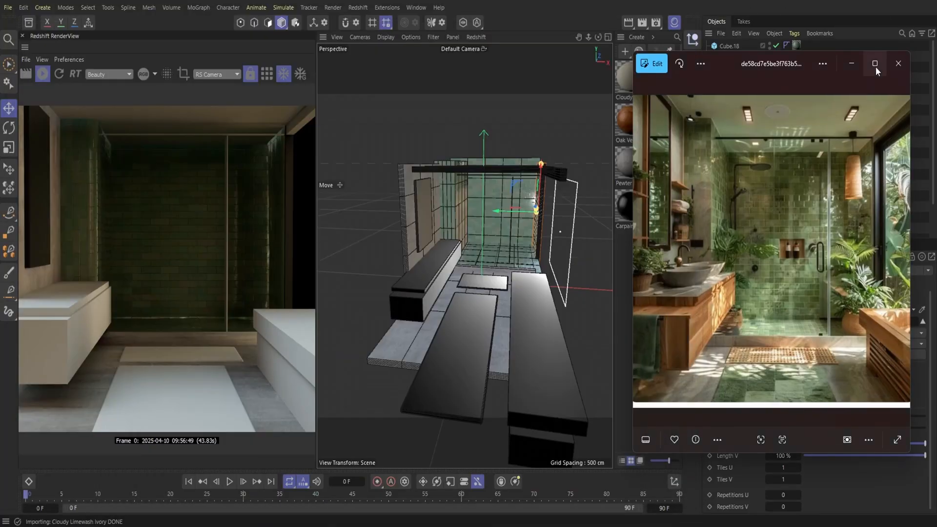
left_click(851, 62)
left_click_drag(628, 81, 496, 168)
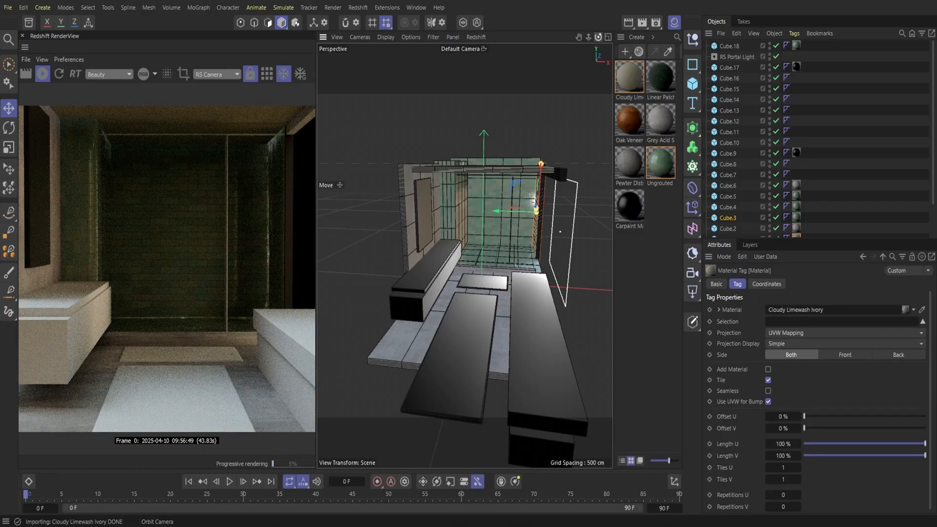
Step: Select the portal light outside the window and set its exposure to 1
left_click_drag(576, 97, 572, 80, "alt")
left_click(731, 57)
mouse_move(546, 230)
left_mouse_down()
mouse_move(516, 226)
mouse_move(537, 235)
left_mouse_up()
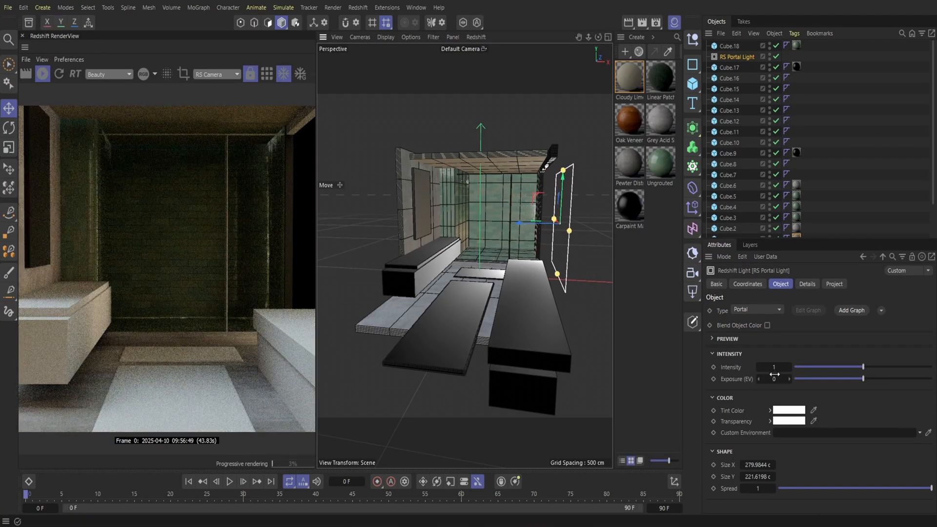
left_click_drag(774, 380, 777, 379)
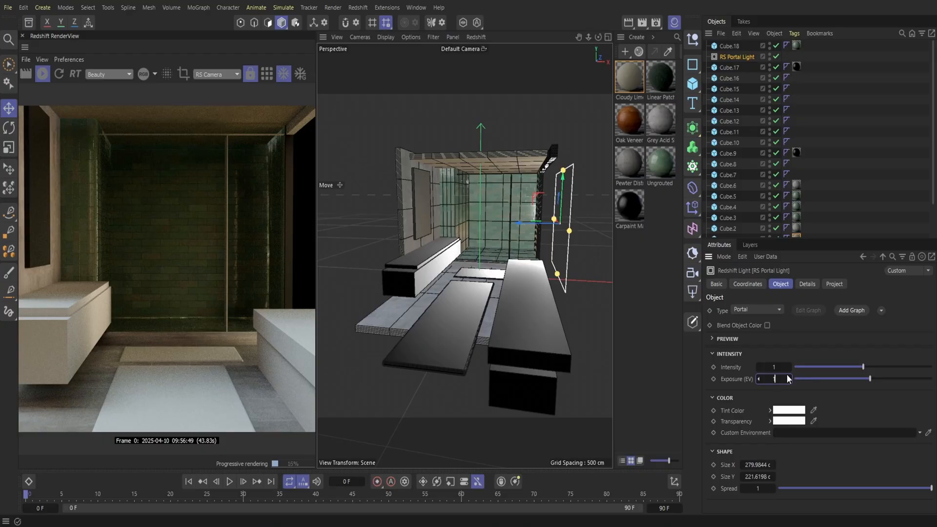
Step: Apply Linear Patch Green to the long floor rug and set its X, Y and Z segments to 20
left_click_drag(660, 77, 459, 303)
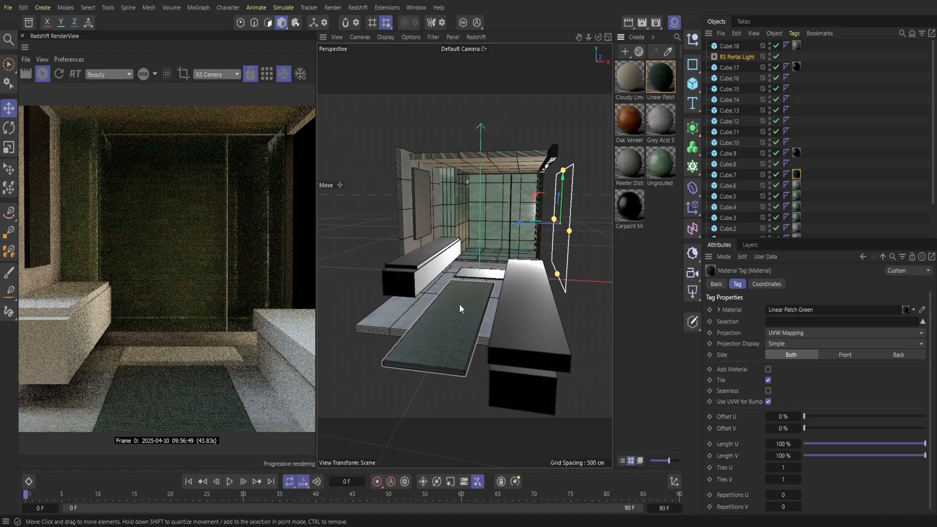
left_click(460, 309)
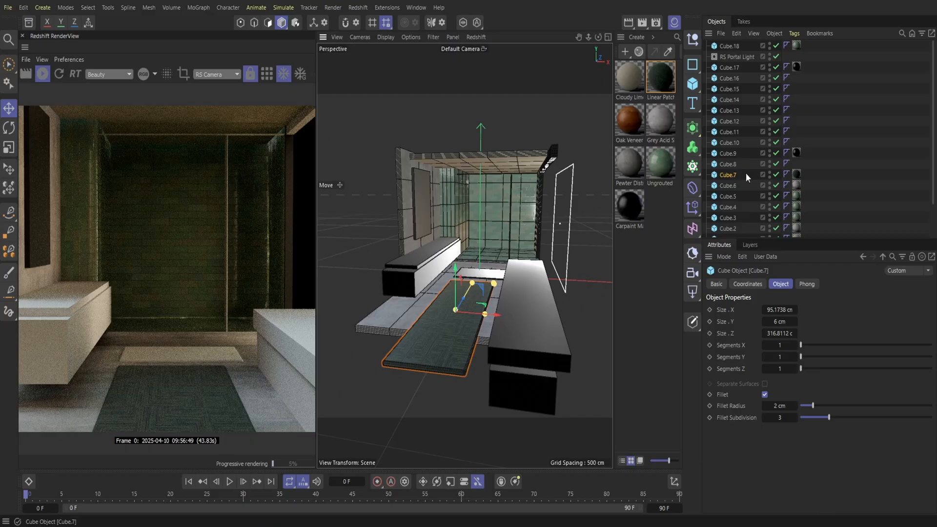
left_click(932, 345)
left_click(931, 357)
left_click(929, 369)
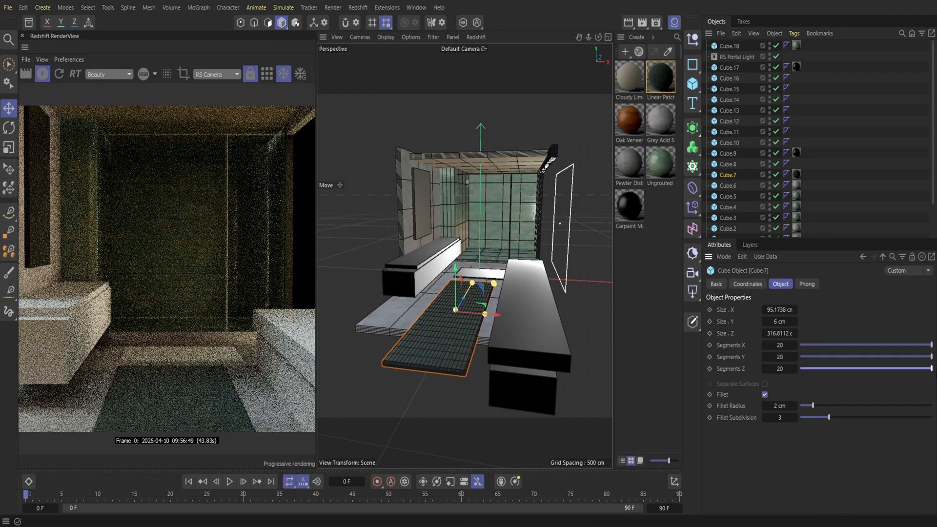
Step: Add a Redshift Object tag to the rug and override its geometry with tessellation and displacement enabled
right_click(726, 177)
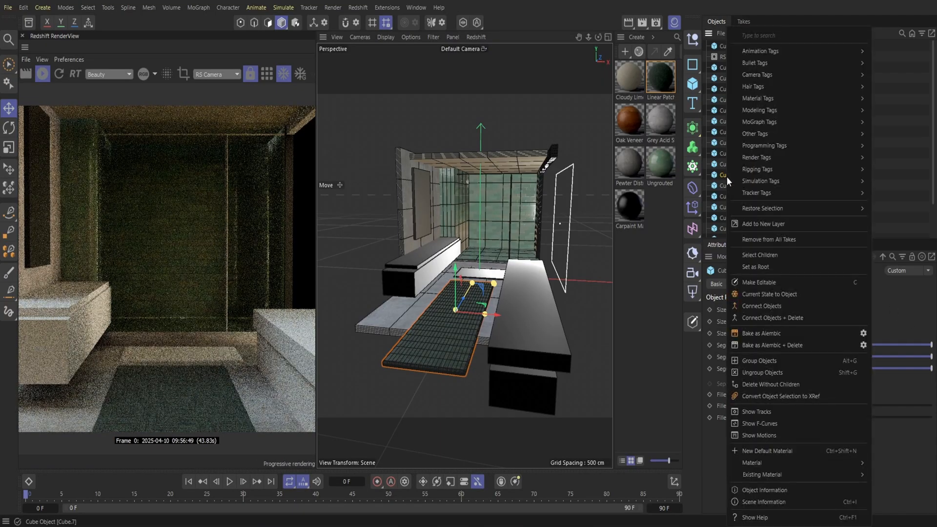
mouse_move(819, 168)
left_click(914, 200)
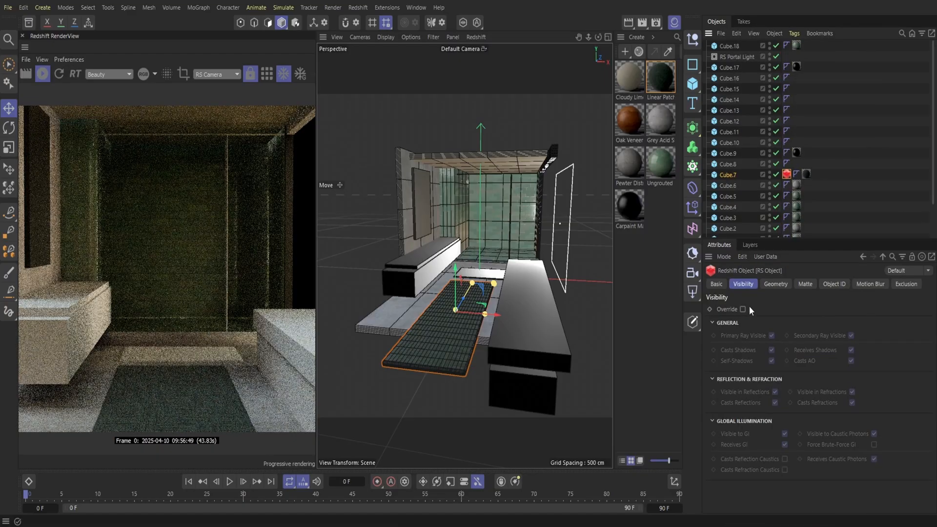
left_click(775, 284)
left_click(743, 310)
left_click(806, 335)
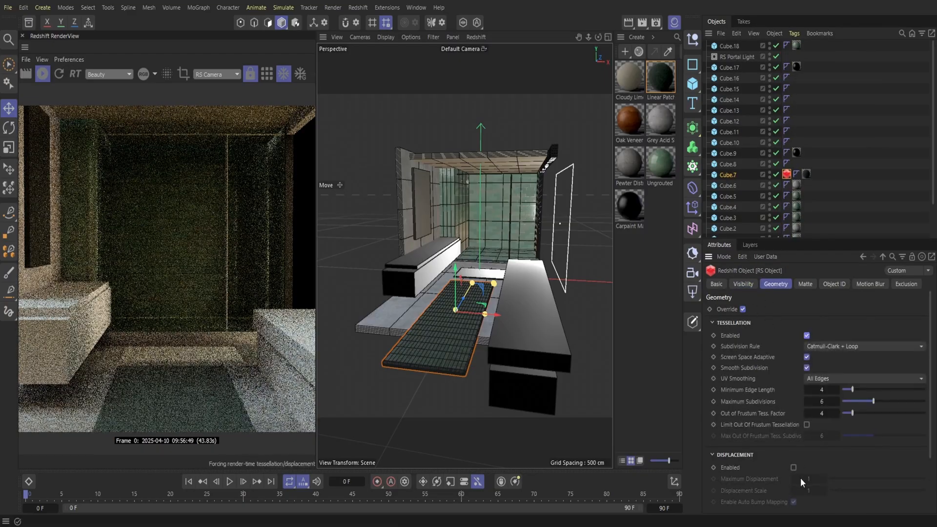
left_click(794, 468)
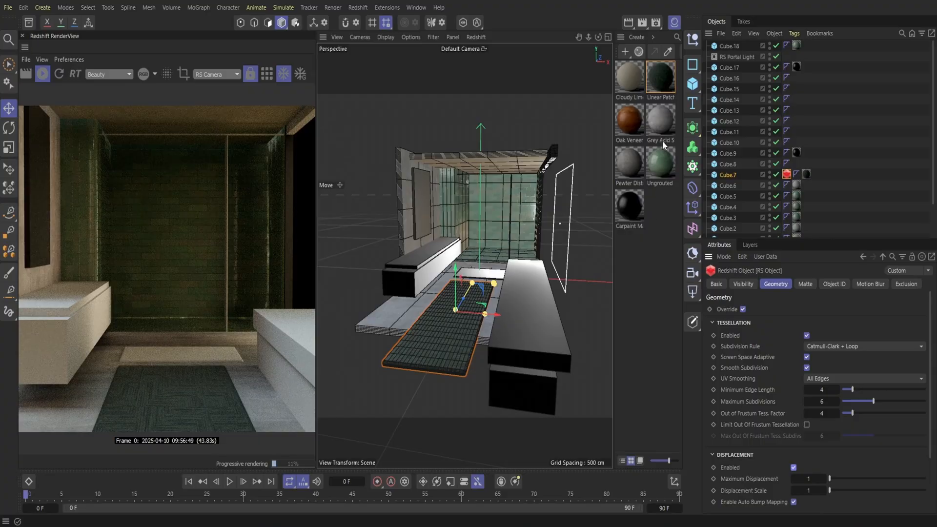
Step: Apply Oak Veneer 02 to the vanity cabinet and delete the Cloudy Limewash Ivory material tag from the ceiling
left_click_drag(624, 120, 416, 274)
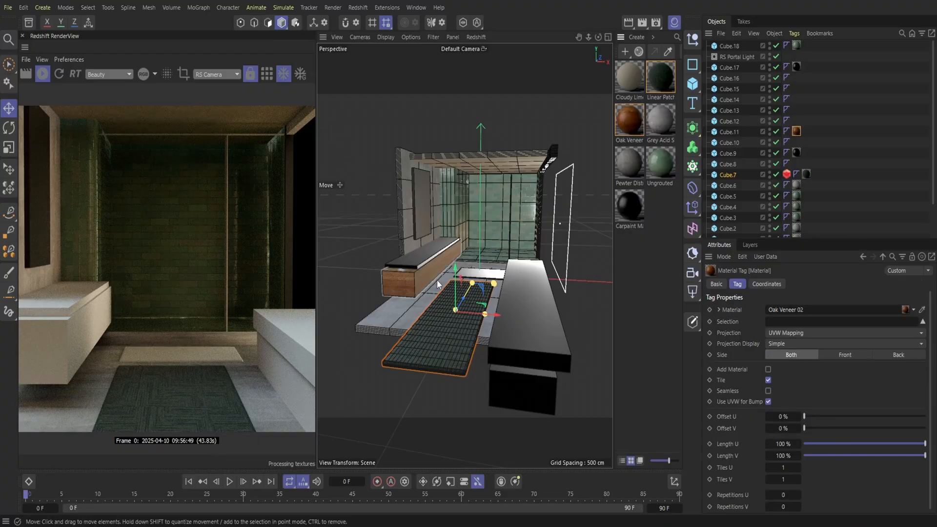
left_click(494, 165)
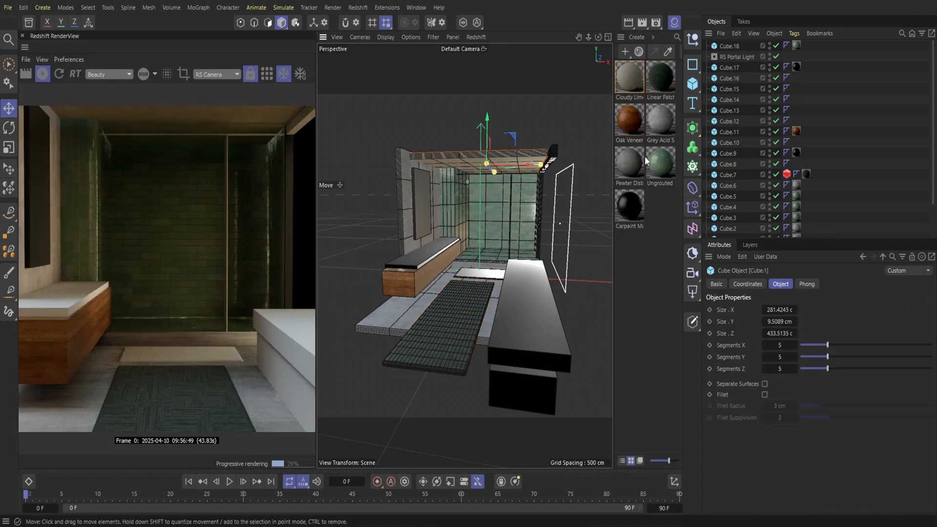
scroll(753, 134, "down", 3)
left_click(796, 198)
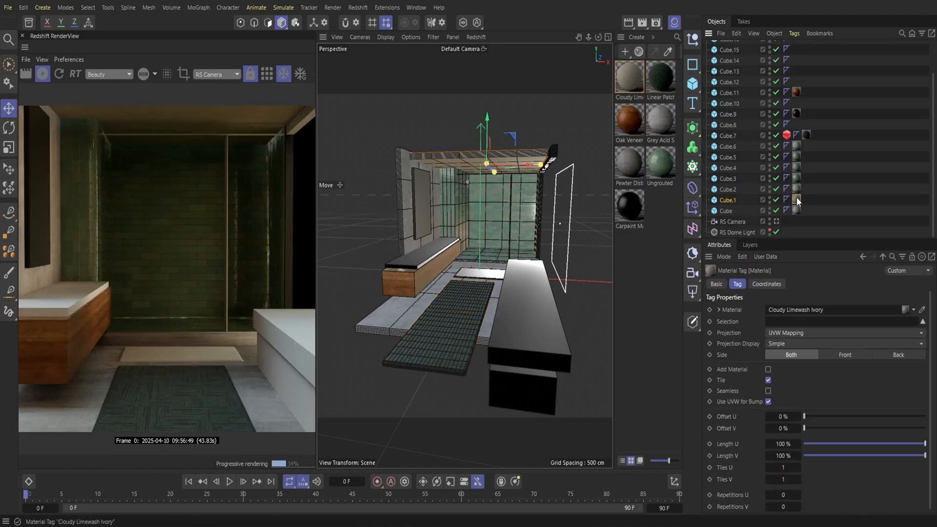
key("Delete")
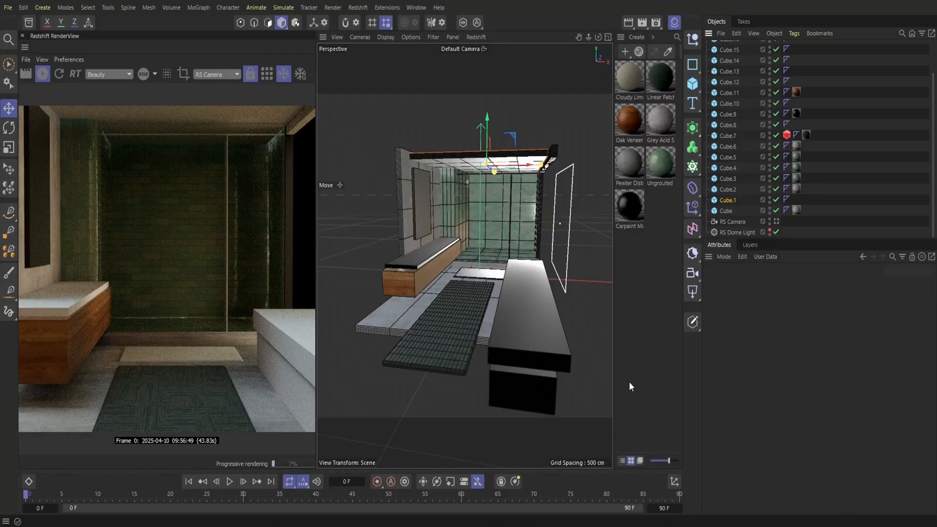
Step: Hide the materials list, add a Redshift area light and rotate it about its vertical axis to face the vanity wall
key("shift+F2")
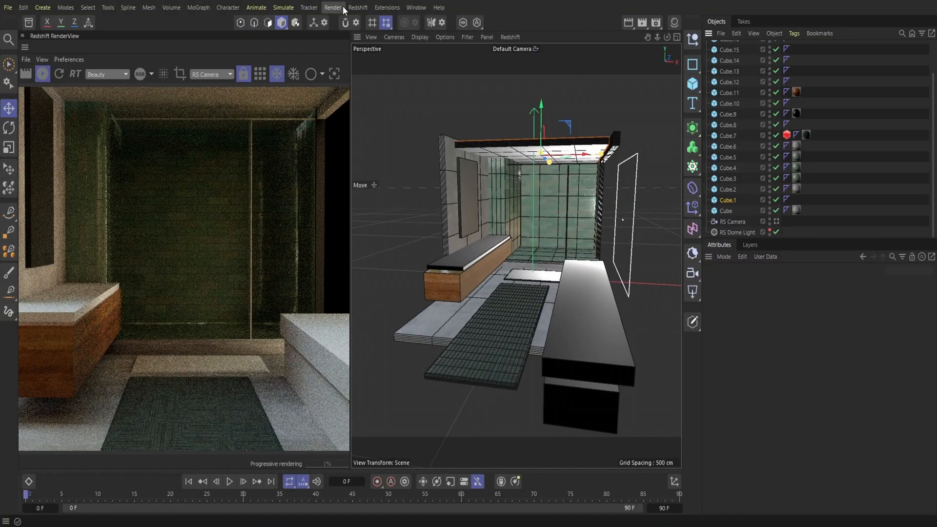
left_click(364, 7)
mouse_move(429, 37)
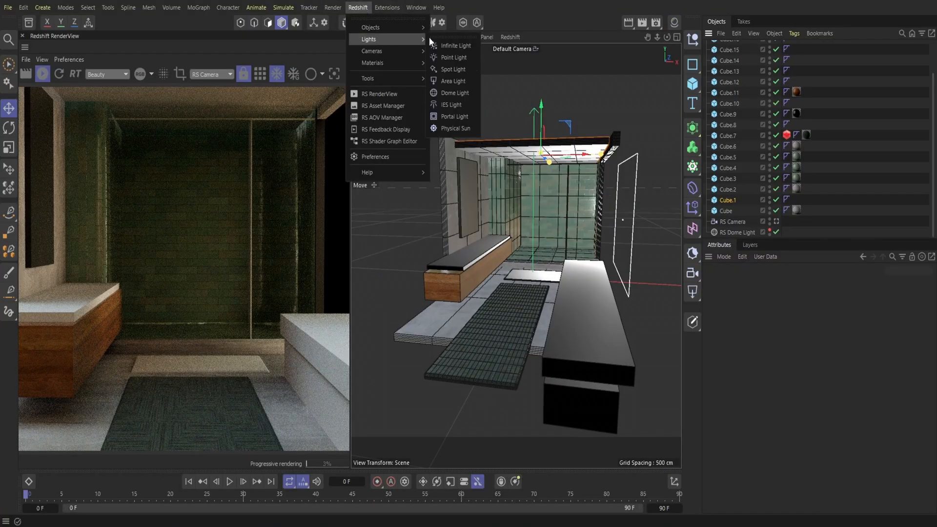
left_click(463, 78)
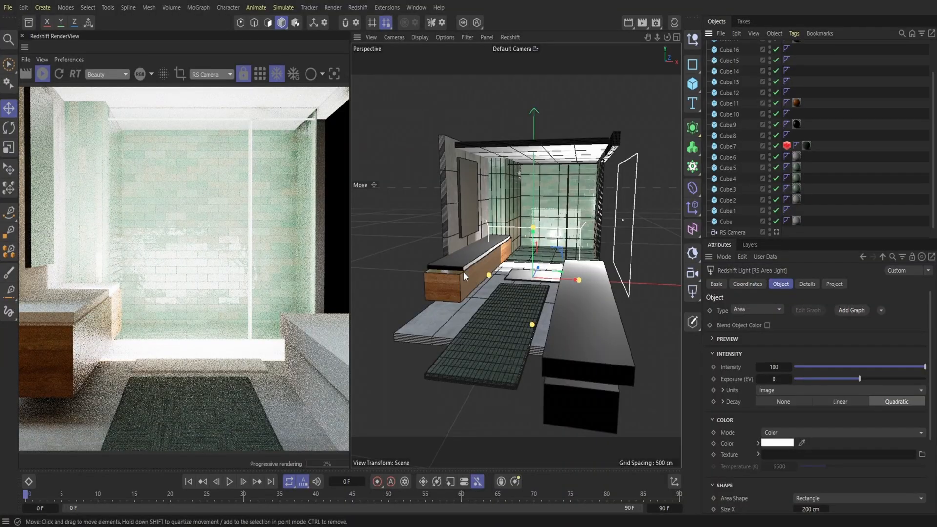
left_click(9, 127)
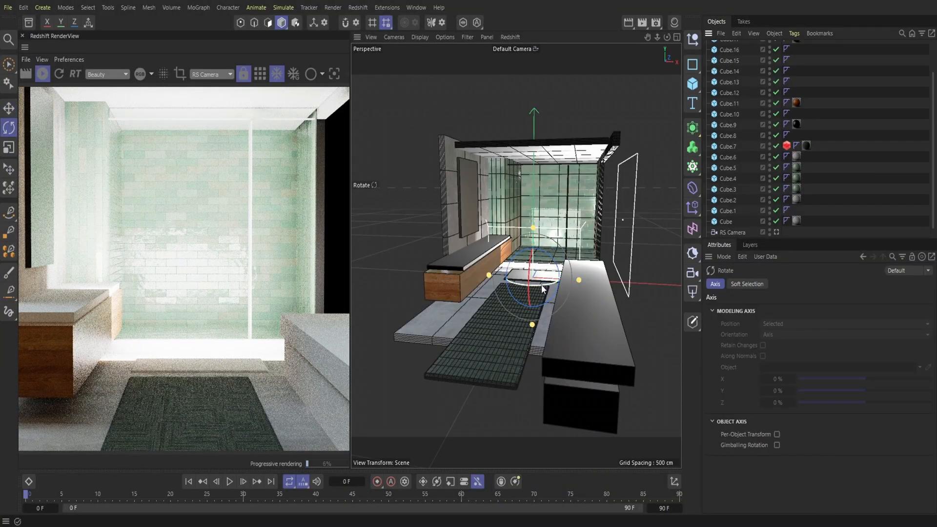
left_click_drag(543, 292, 586, 273)
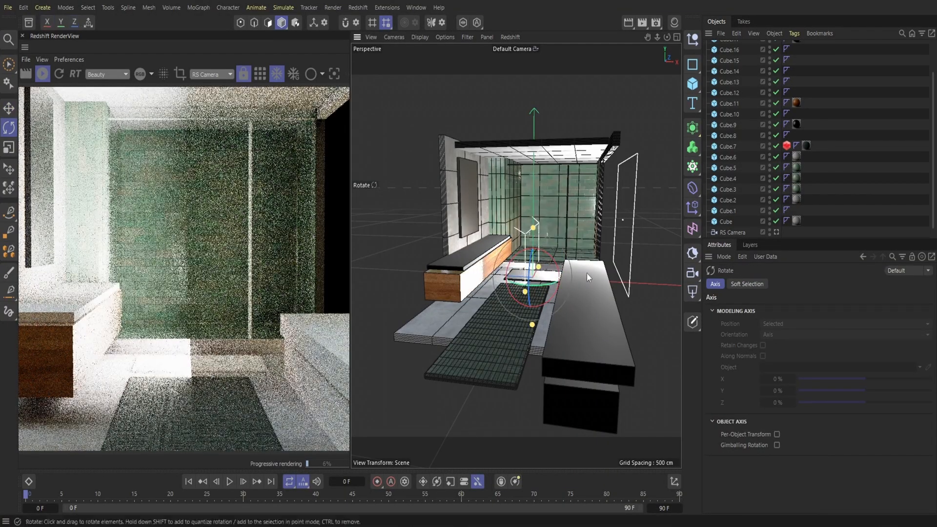
Step: Move the area light to the window opening beside the portal light and widen it to about 399 cm
left_click(8, 108)
left_click_drag(520, 279, 592, 281)
left_click_drag(614, 252, 628, 191)
left_click_drag(622, 227, 628, 235)
Step: Set the area light's intensity to 2
scroll(737, 73, "up", 3)
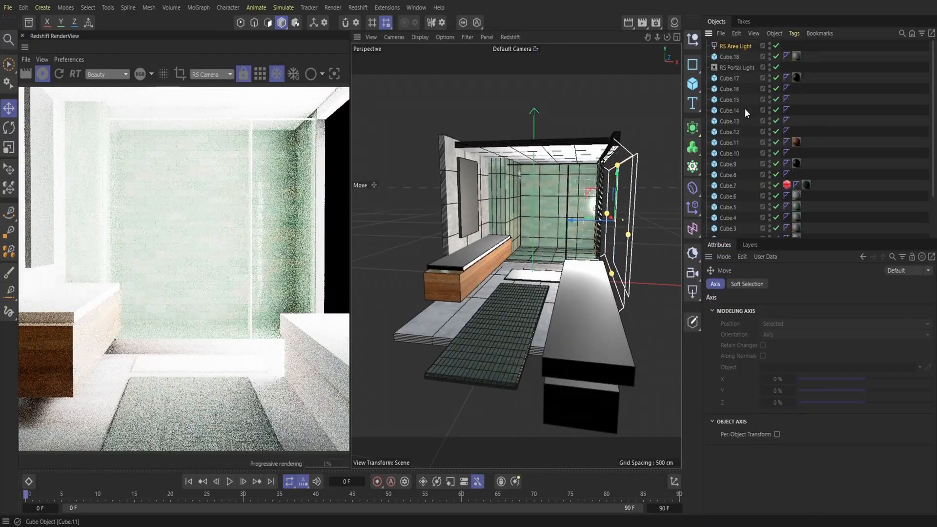
left_click(737, 45)
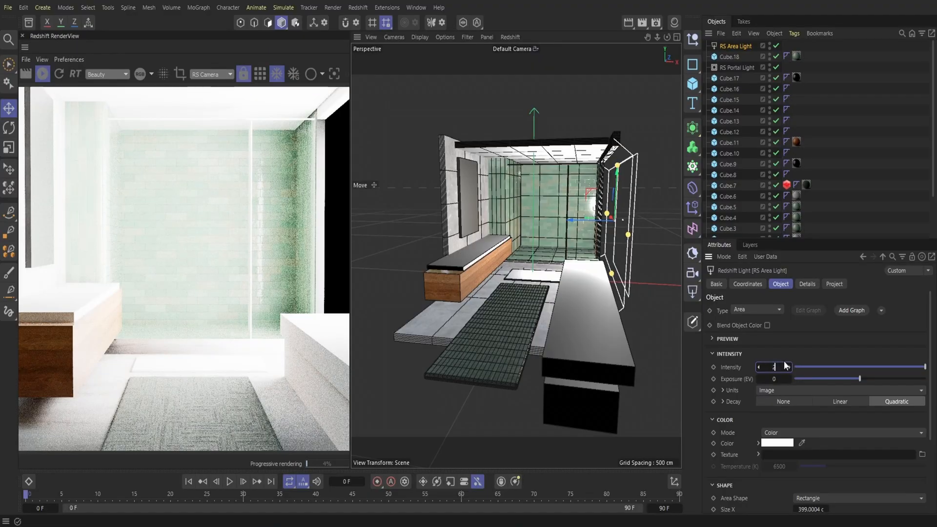
key("Return")
Step: Load c2a912e036fe26aaad30f6e9b968a598.jpg as the area light's color texture, copy it into the project and make the light visible
left_click(922, 455)
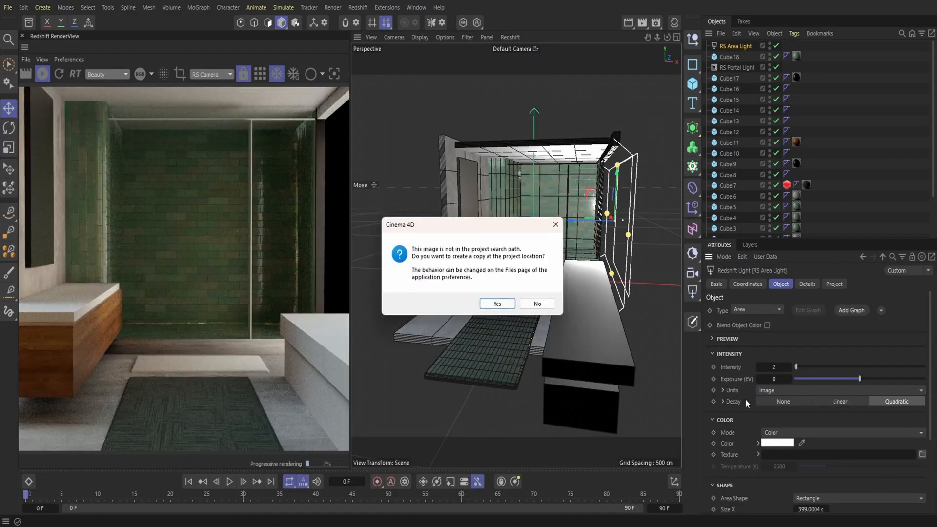
left_click(498, 304)
left_click(823, 454)
scroll(810, 488, "down", 3)
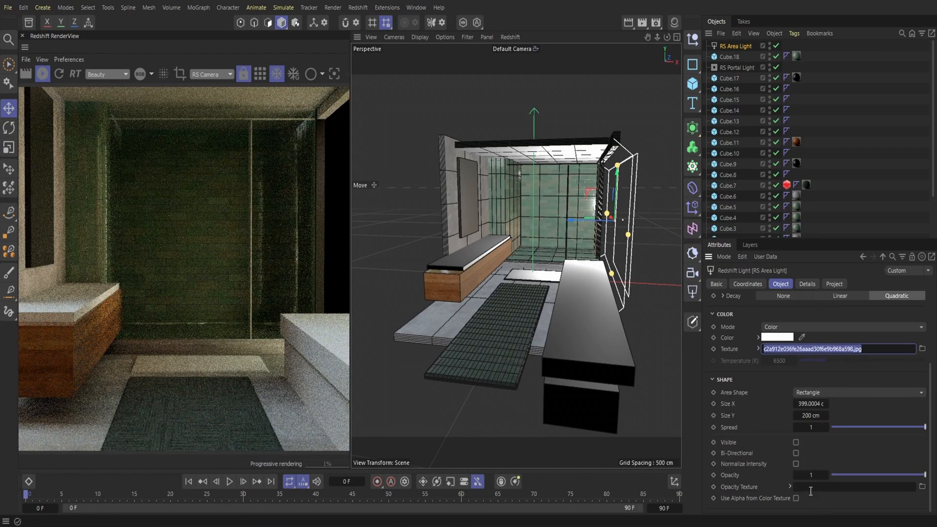
left_click(796, 442)
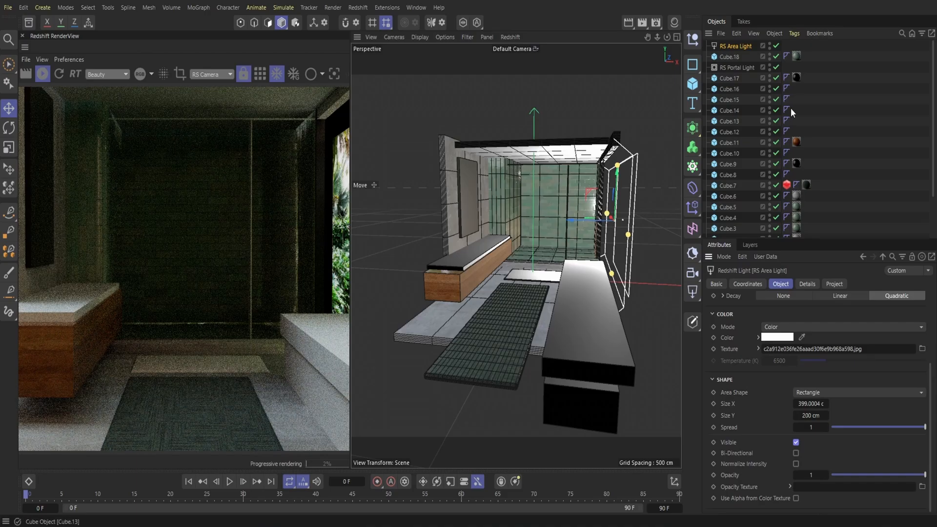
Step: Shift the textured area light outside the window and increase its height to about 260 cm
left_click_drag(667, 37, 719, 58)
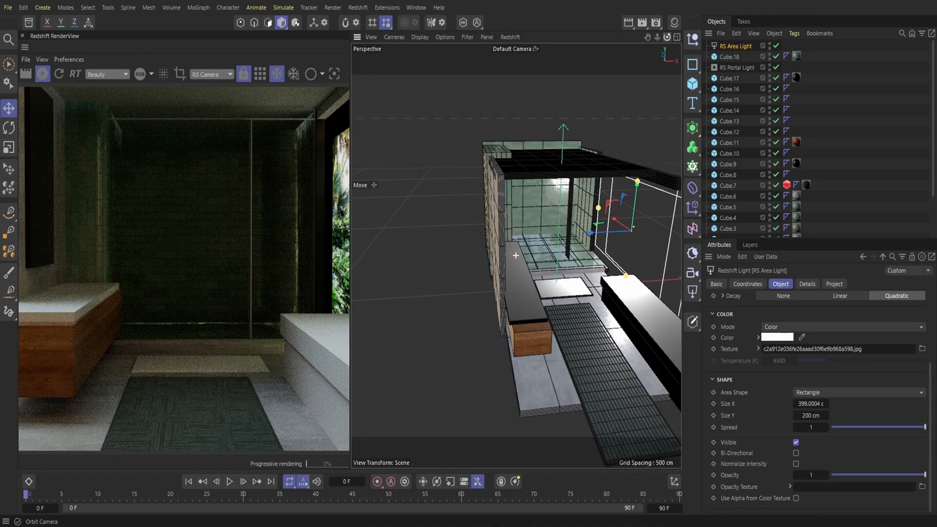
left_click_drag(619, 224, 604, 214)
left_click_drag(621, 173, 622, 161)
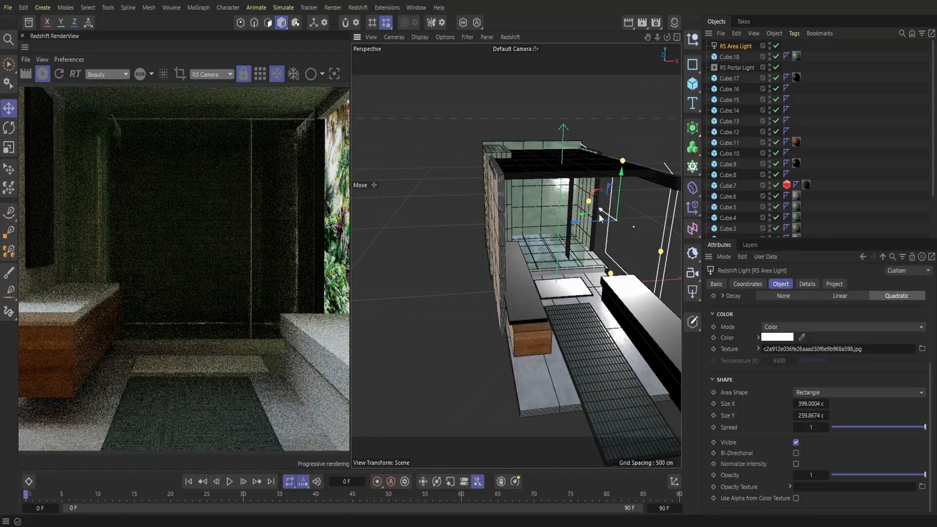
Step: Fine-tune the foliage-textured area light's position outside the window, comparing the scene with the bathroom reference image
mouse_move(601, 212)
left_mouse_down()
mouse_move(593, 209)
mouse_move(607, 225)
mouse_move(596, 227)
left_mouse_up()
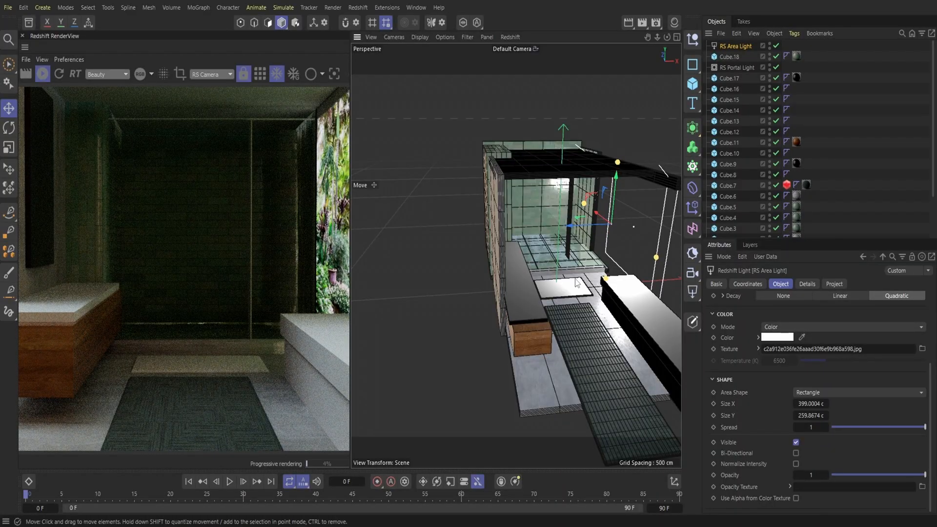
key("alt+Tab")
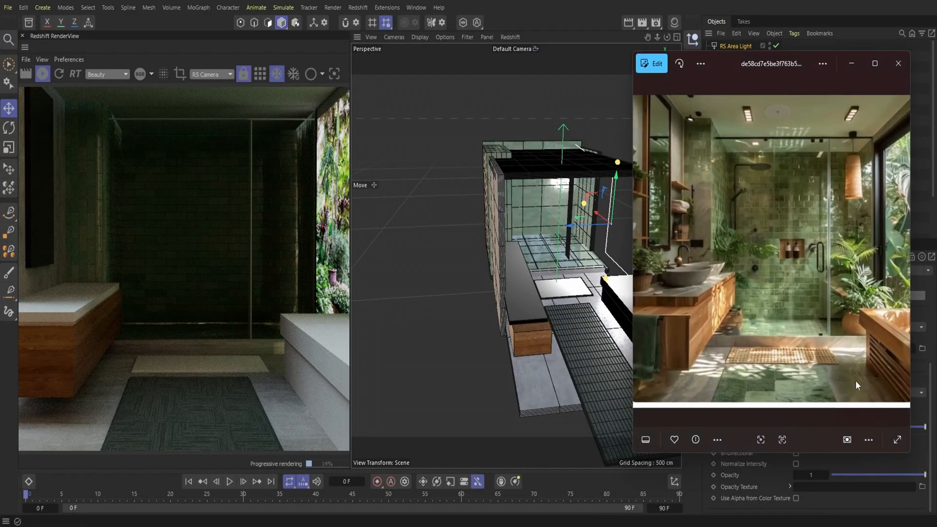
left_click_drag(750, 64, 105, 59)
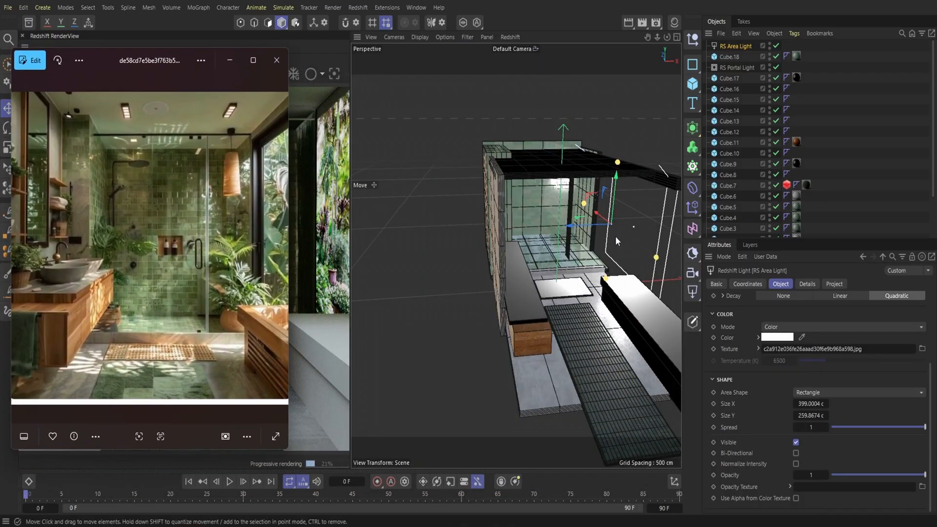
left_click_drag(597, 215, 601, 220)
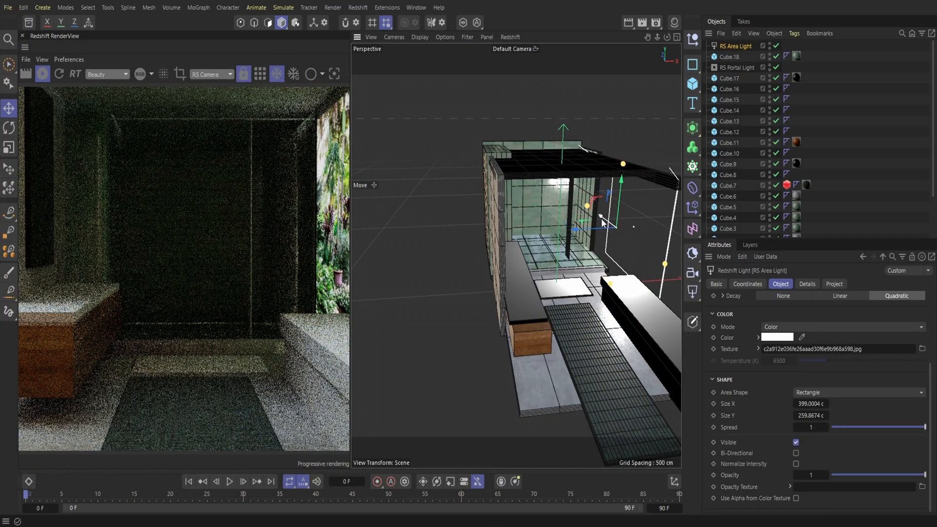
Step: Make the foliage-textured area light bi-directional and lower its opacity to 0.415
scroll(809, 376, "up", 4)
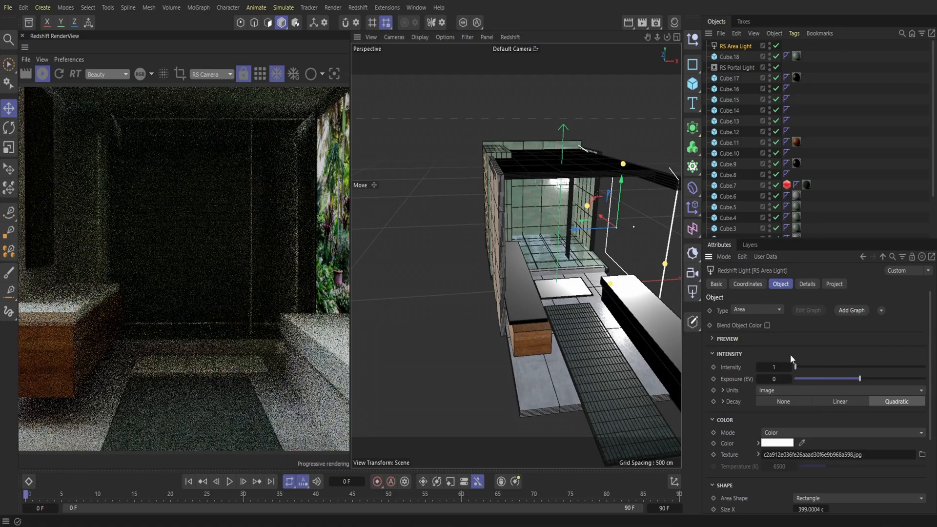
scroll(873, 480, "down", 4)
left_click_drag(907, 477, 871, 475)
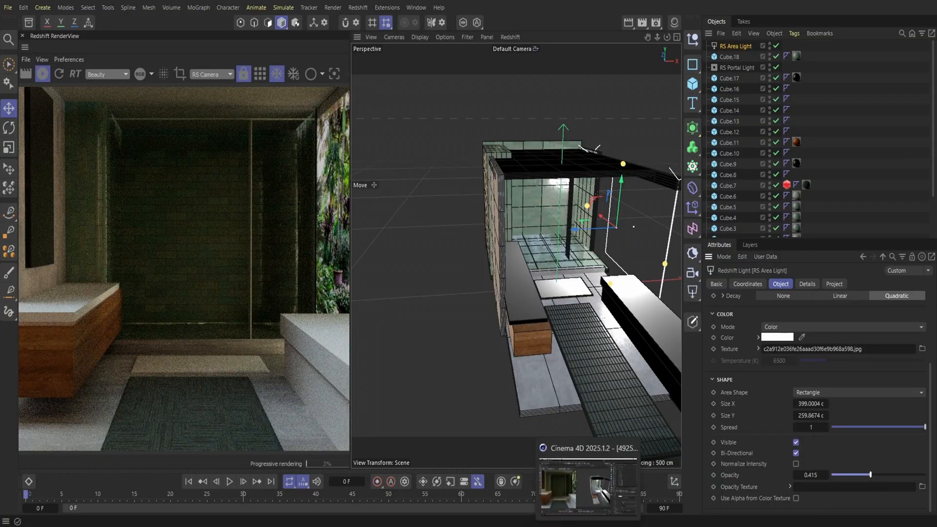
Step: Check the reference image, angle and shift the foliage area light farther outside the window, and set its intensity to 3.15
left_click(630, 525)
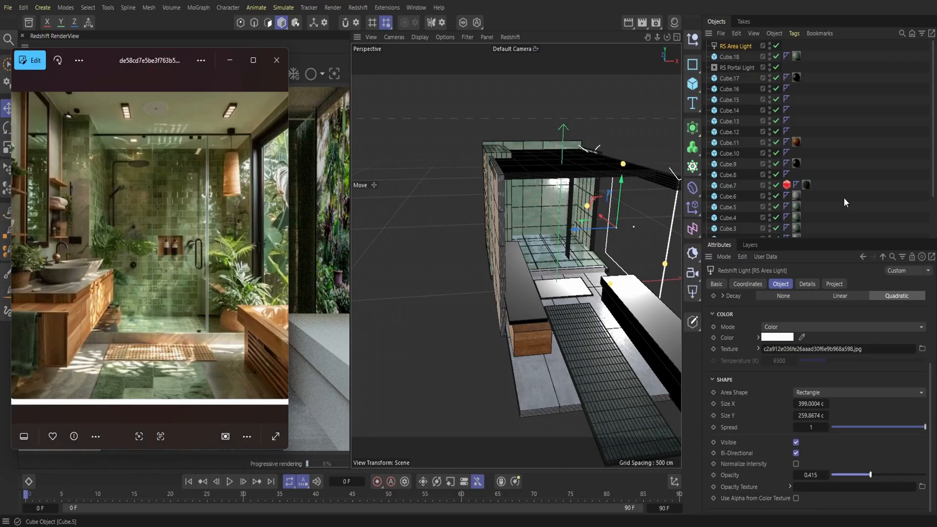
left_click(4, 132)
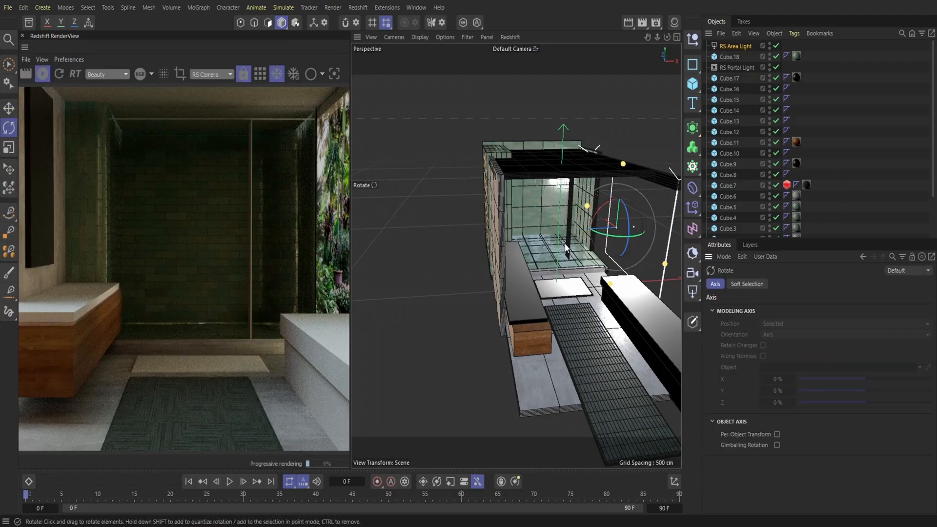
left_click_drag(605, 242, 614, 237)
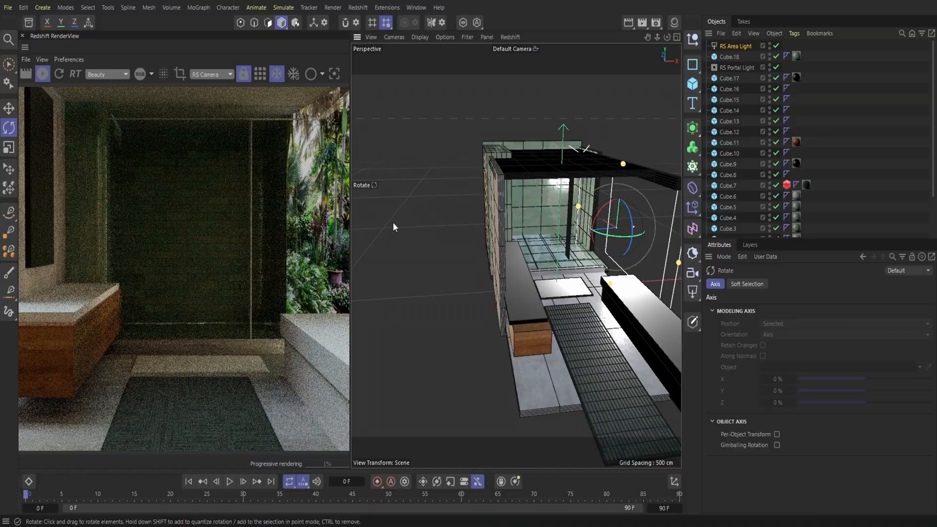
left_click(9, 113)
mouse_move(598, 230)
left_mouse_down()
mouse_move(607, 236)
mouse_move(609, 221)
mouse_move(615, 226)
left_mouse_up()
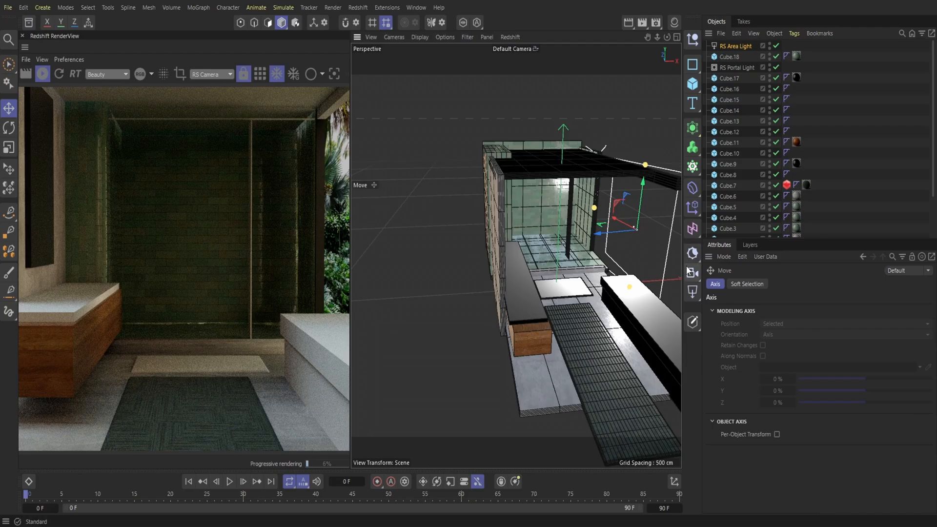
left_click(726, 46)
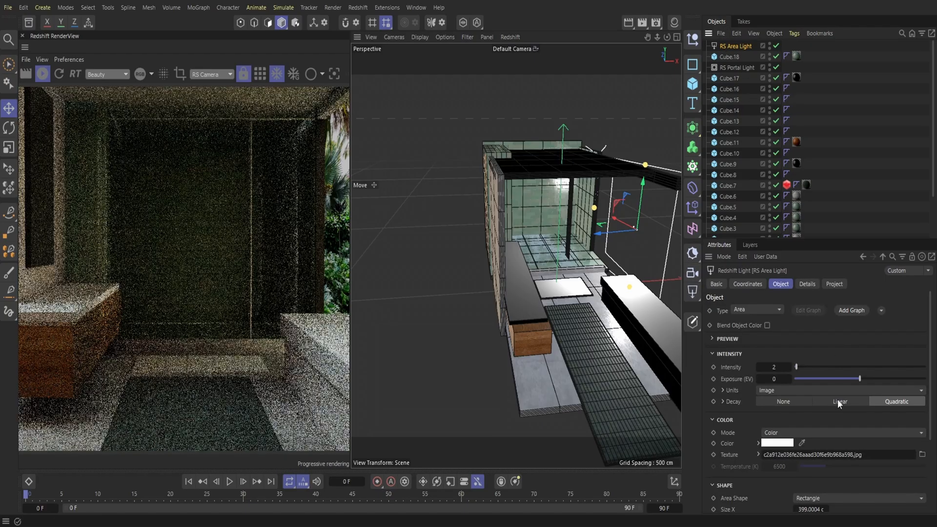
left_click_drag(795, 367, 799, 367)
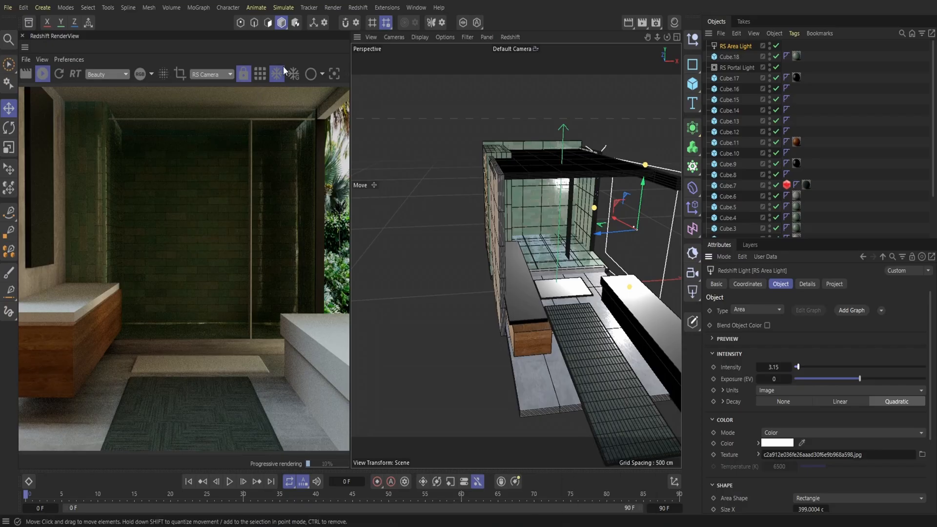
Step: Add a second area light near the open front of the room above the carpet and set its intensity to 5
left_click(350, 13)
mouse_move(390, 39)
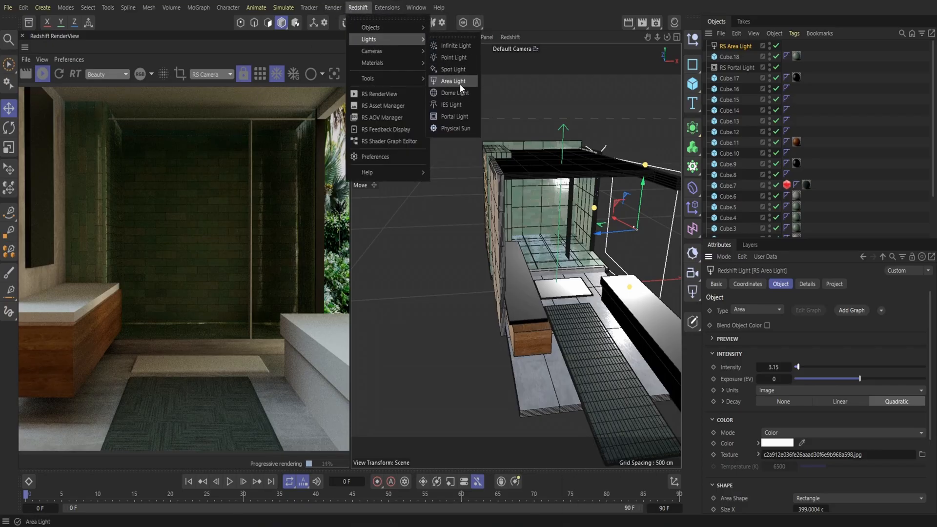
left_click(456, 82)
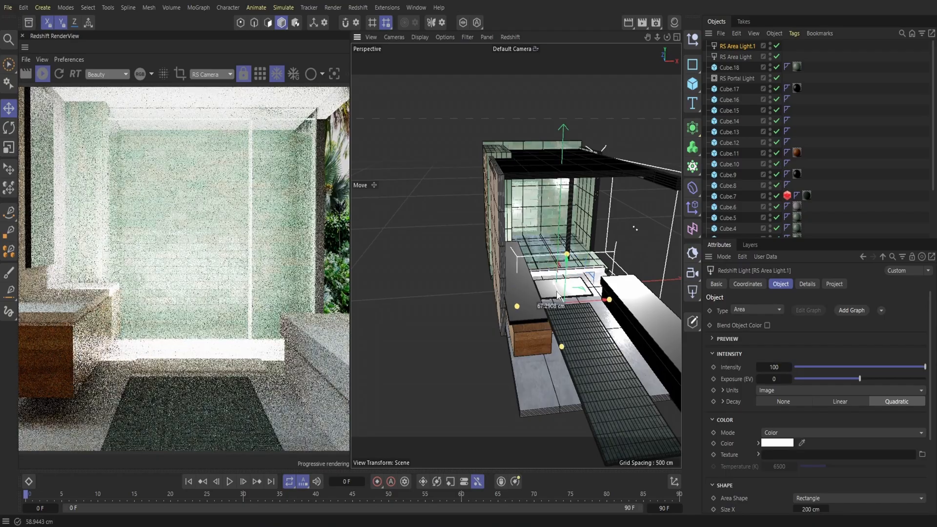
left_click_drag(558, 295, 605, 356)
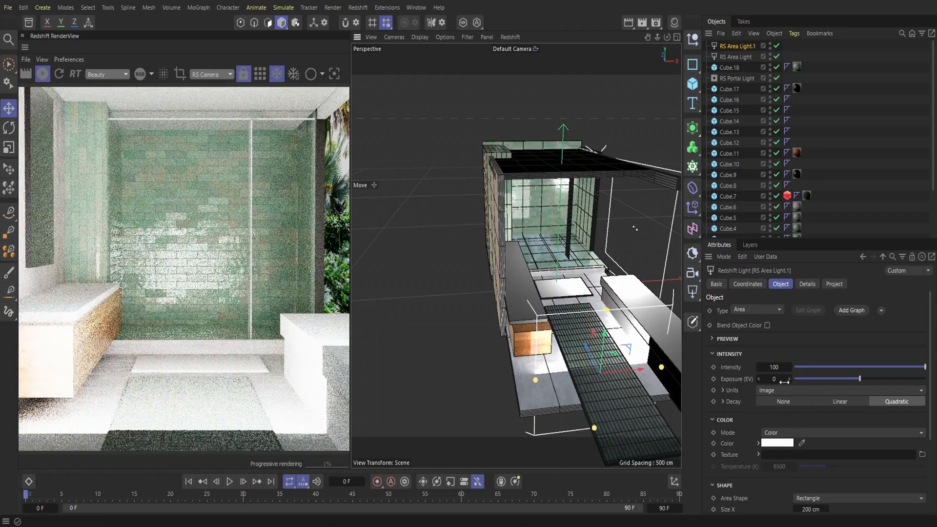
key("Return")
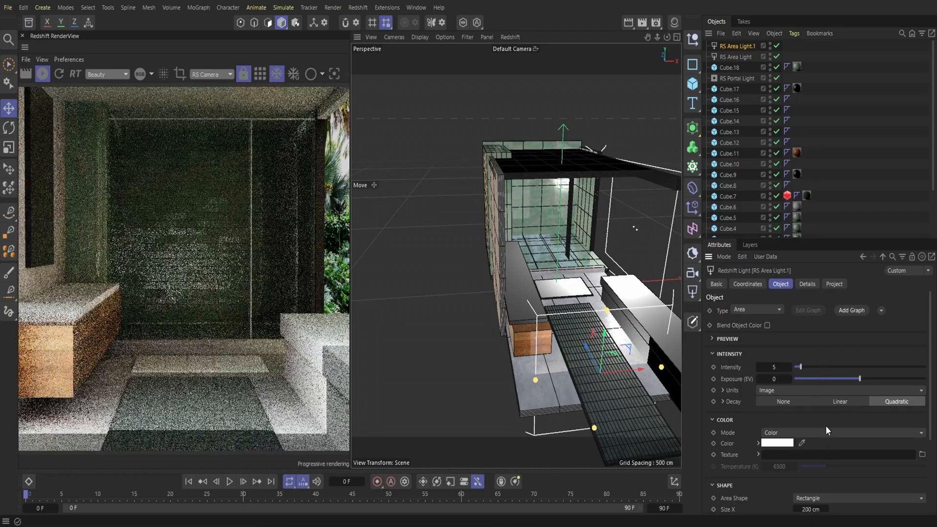
Step: Load de58cd7e5be3f763b509df9f2df6ffe6.jpg as the second area light's color texture and copy it into the project
scroll(854, 430, "down", 3)
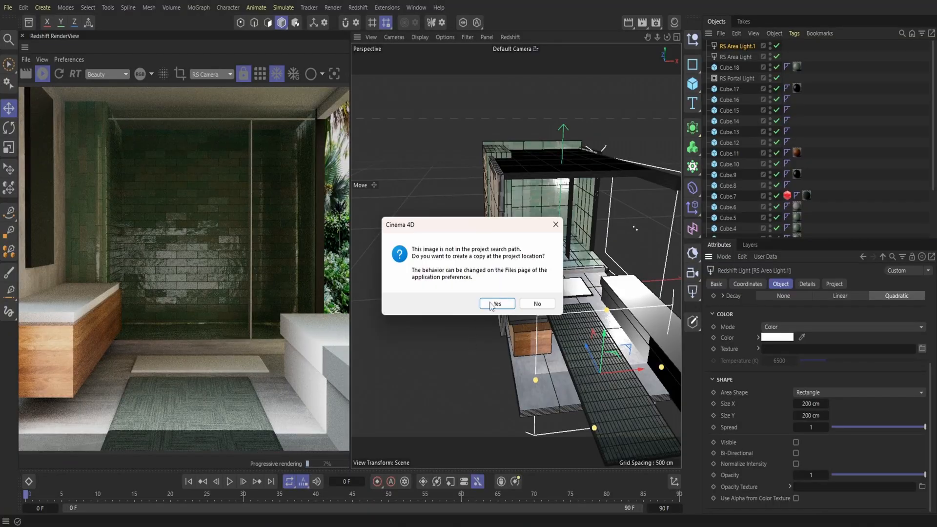
left_click(498, 305)
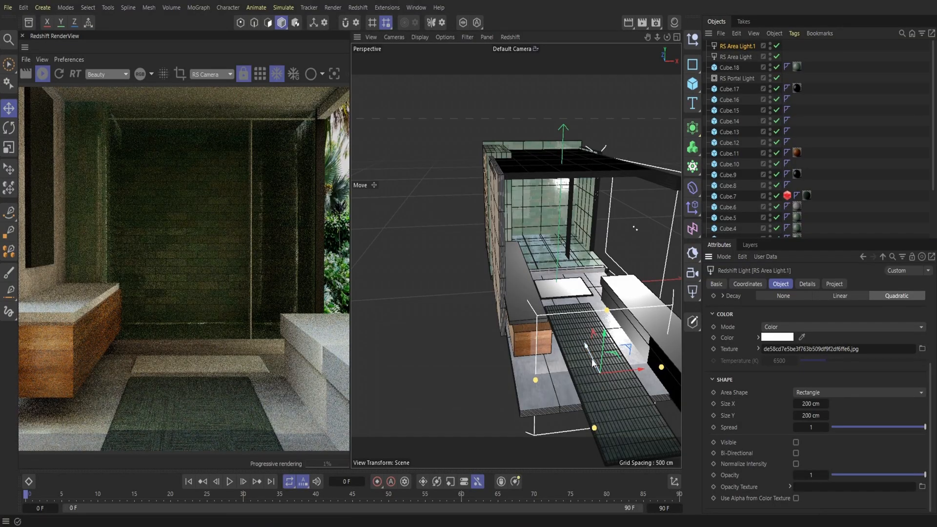
Step: Move the second area light farther out from the shower along the room and raise its intensity to 11.3
left_click_drag(591, 359, 620, 299)
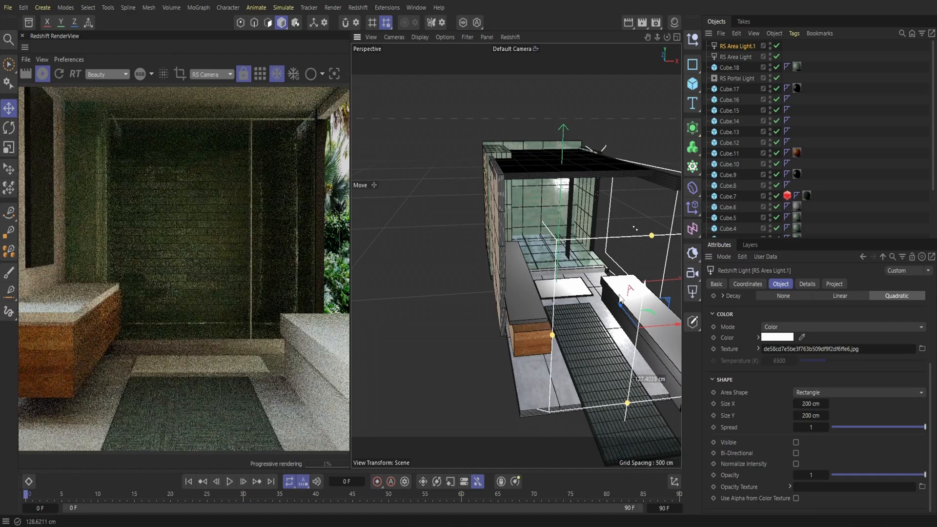
scroll(839, 391, "up", 3)
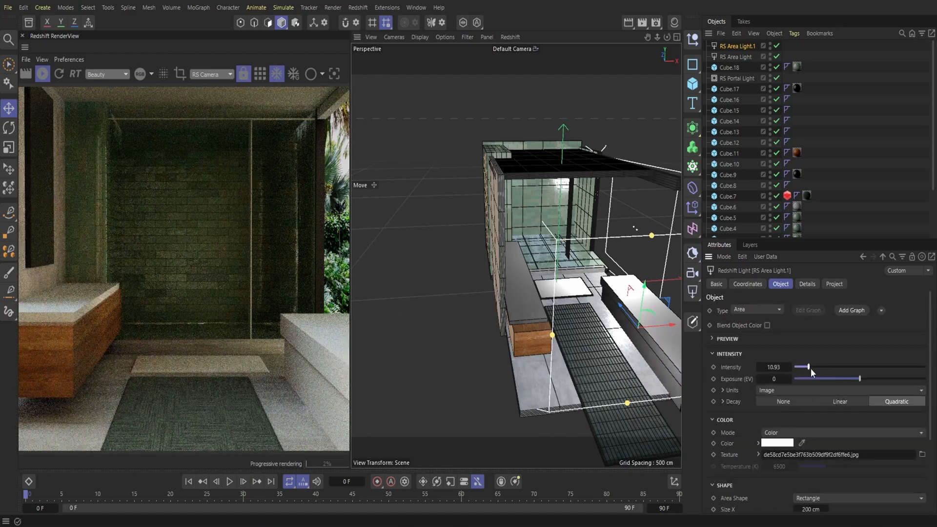
mouse_move(809, 367)
left_mouse_down()
mouse_move(838, 373)
mouse_move(809, 373)
left_mouse_up()
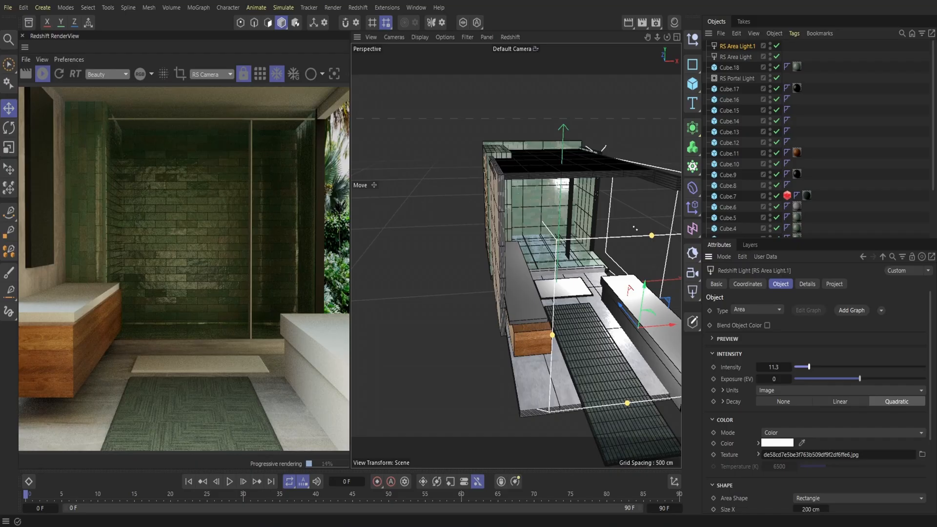
Step: Raise the second area light so it faces the shower from ceiling height across the room's open front
left_click_drag(658, 324, 724, 318)
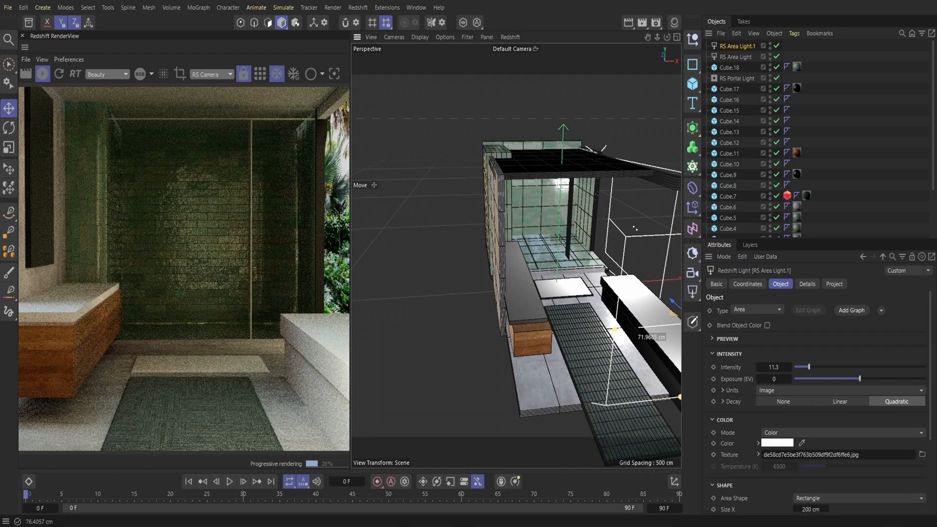
left_click_drag(657, 341, 663, 349)
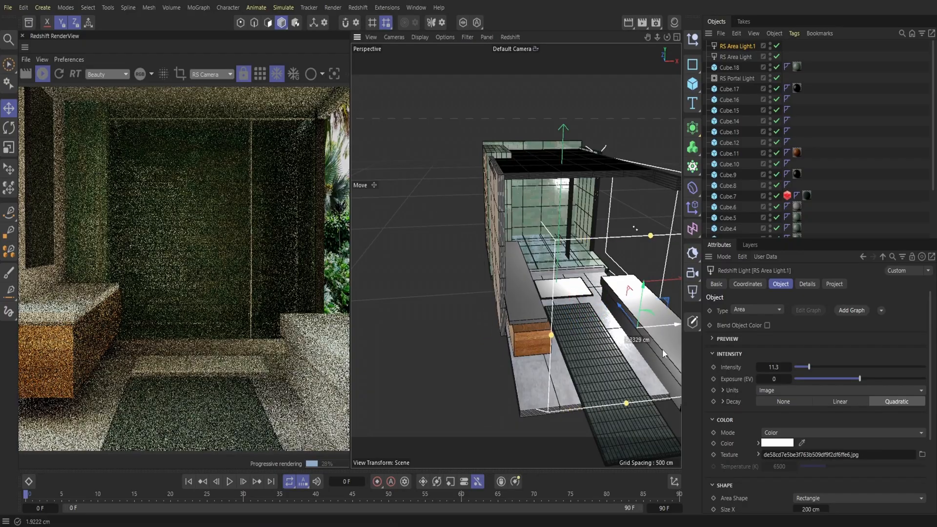
left_click_drag(651, 306, 663, 210)
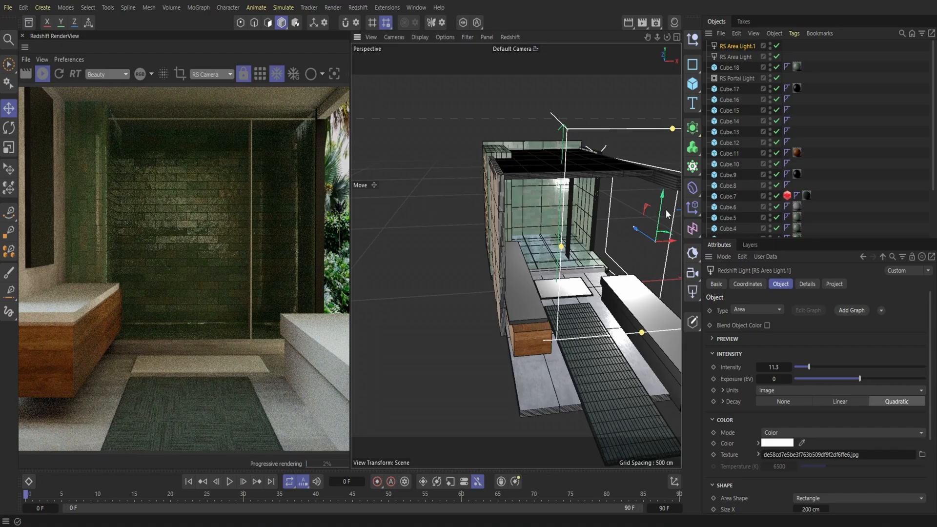
left_click_drag(648, 38, 502, 24)
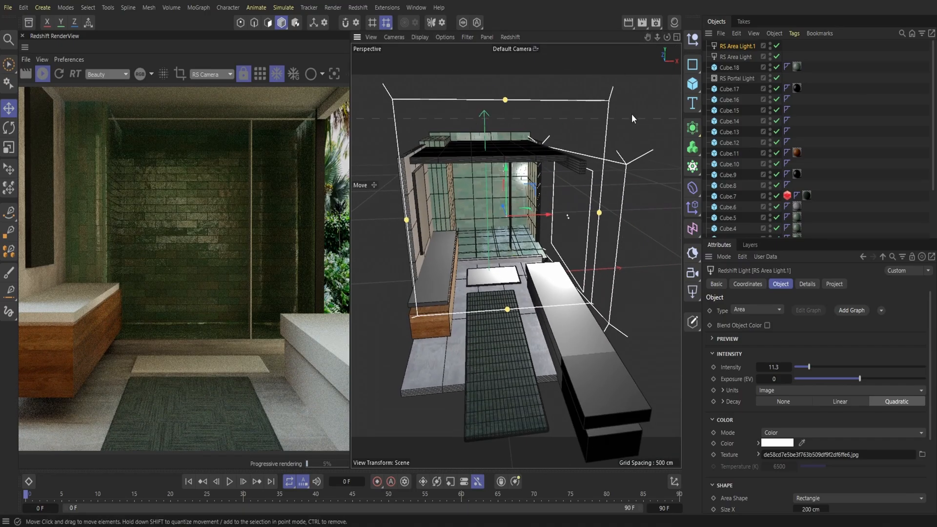
left_click_drag(516, 185, 541, 174)
Step: Hide both area lights and the portal light in the viewport
left_click(770, 44)
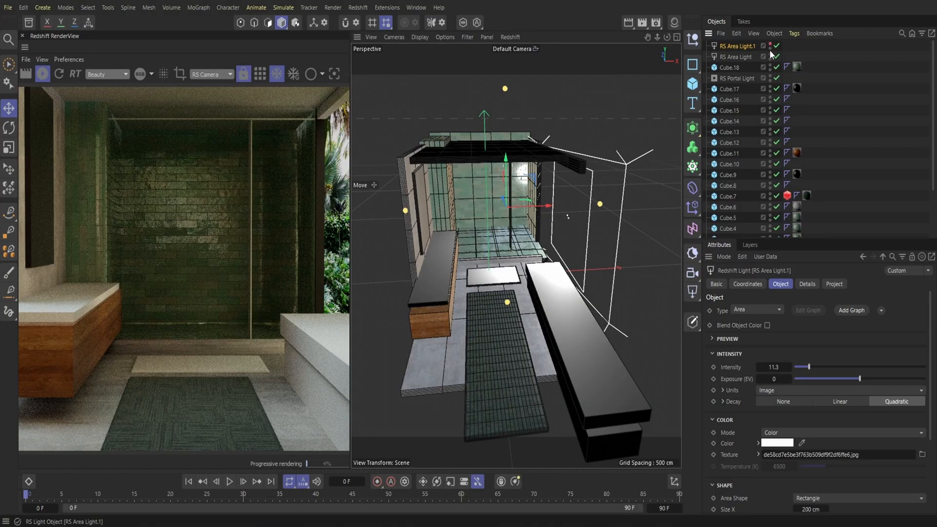
left_click(770, 55)
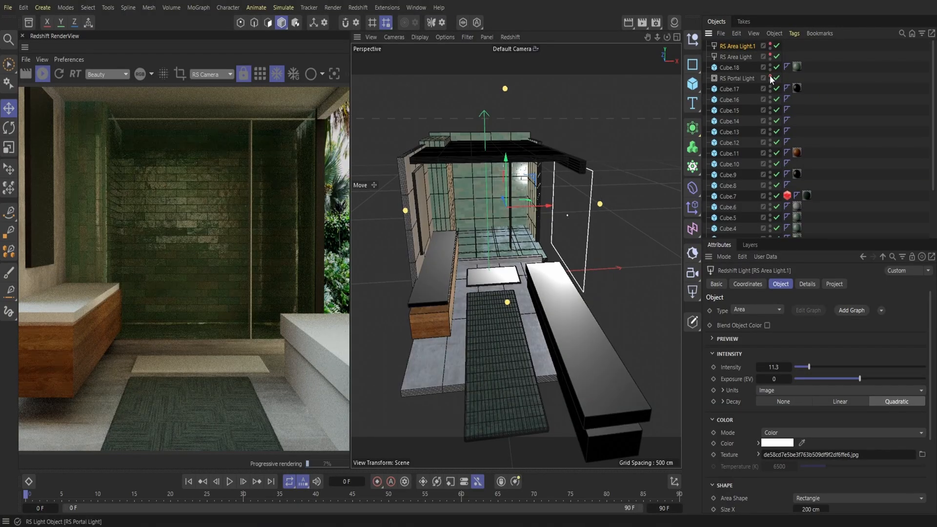
left_click(770, 77)
Step: Apply the black Carpaint material to the Cube.16 object
left_click_drag(666, 37, 605, 31)
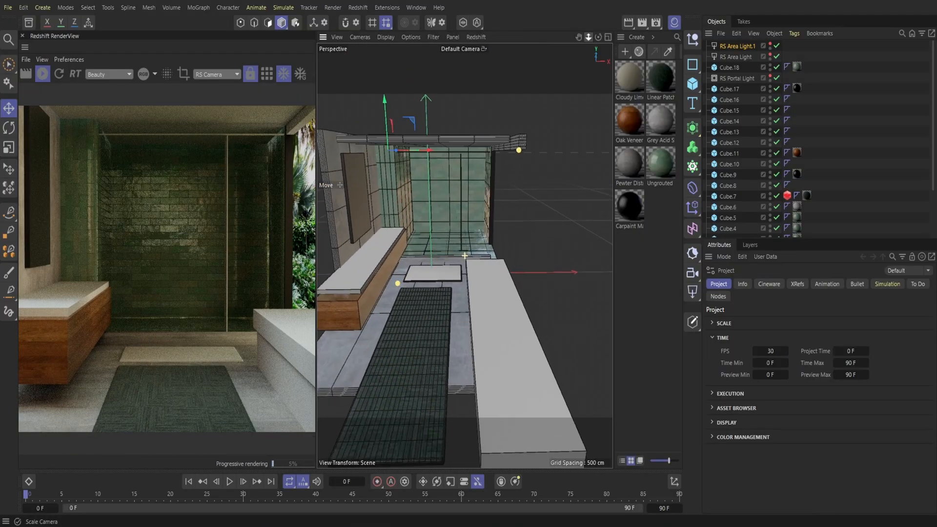
left_click_drag(589, 37, 579, 142)
left_click_drag(598, 38, 599, 37)
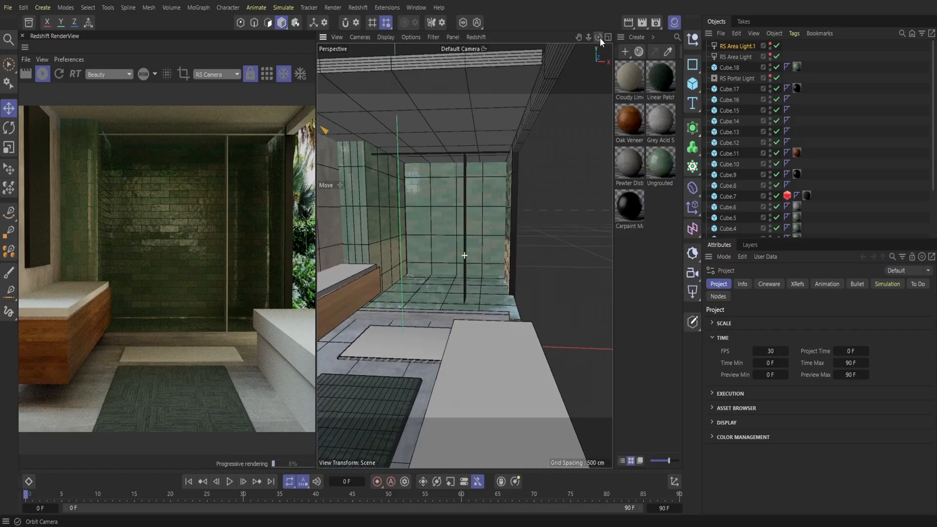
left_click_drag(487, 154, 487, 153)
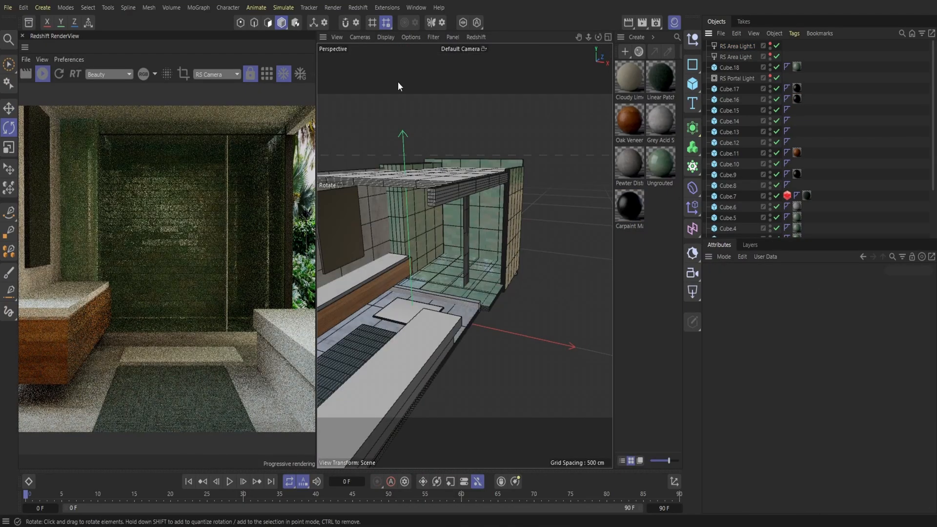
Step: Add a Redshift spot light and move it outside the room on the window side
left_click(358, 7)
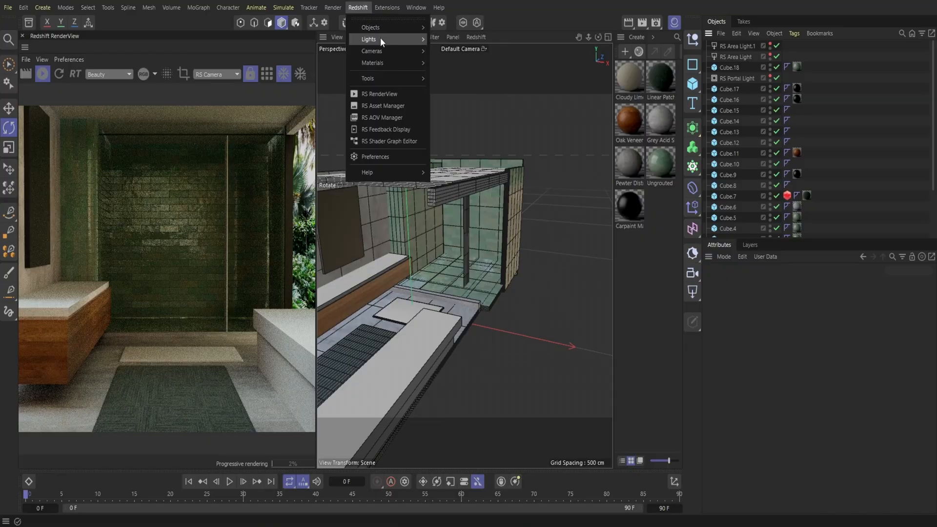
mouse_move(371, 39)
left_click(456, 81)
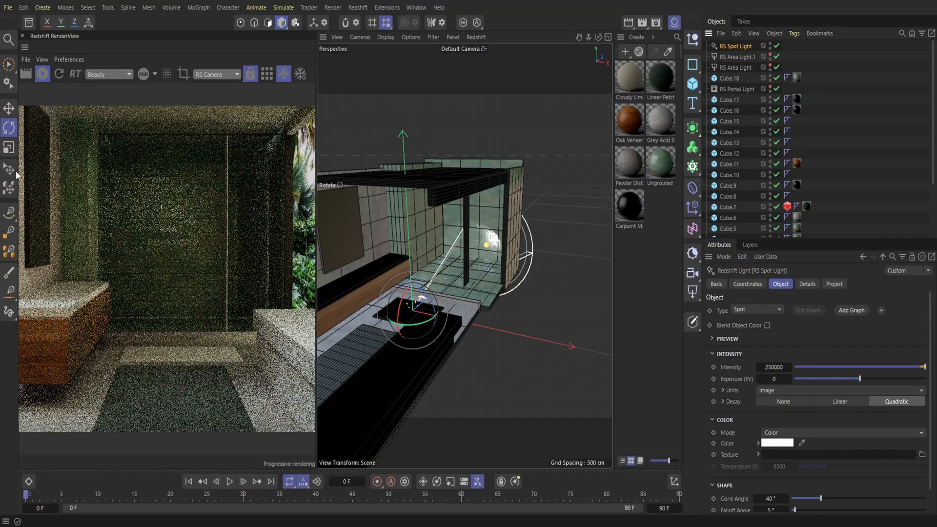
left_click(9, 108)
left_click_drag(433, 312, 525, 268)
Step: Rotate the spot light to shine through the window opening toward the vanity, and bring up its settings
key("r")
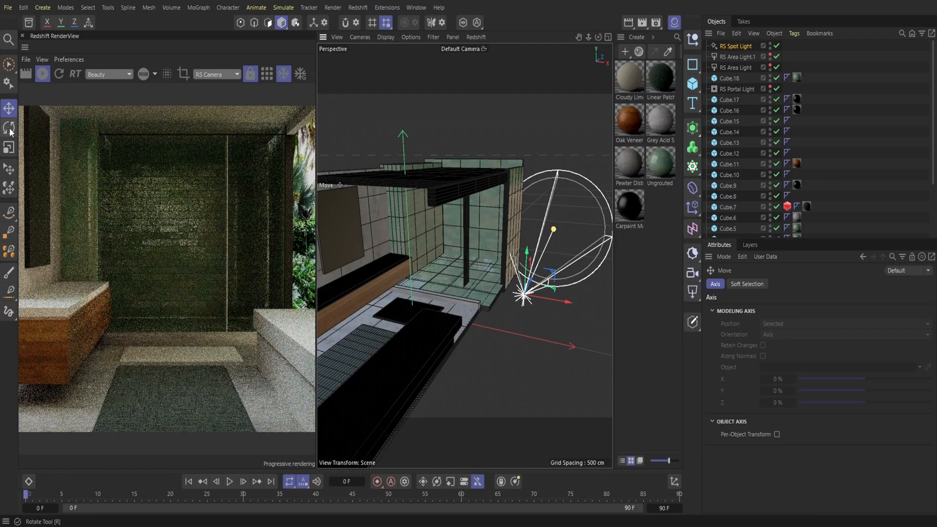
left_click_drag(532, 308, 540, 277)
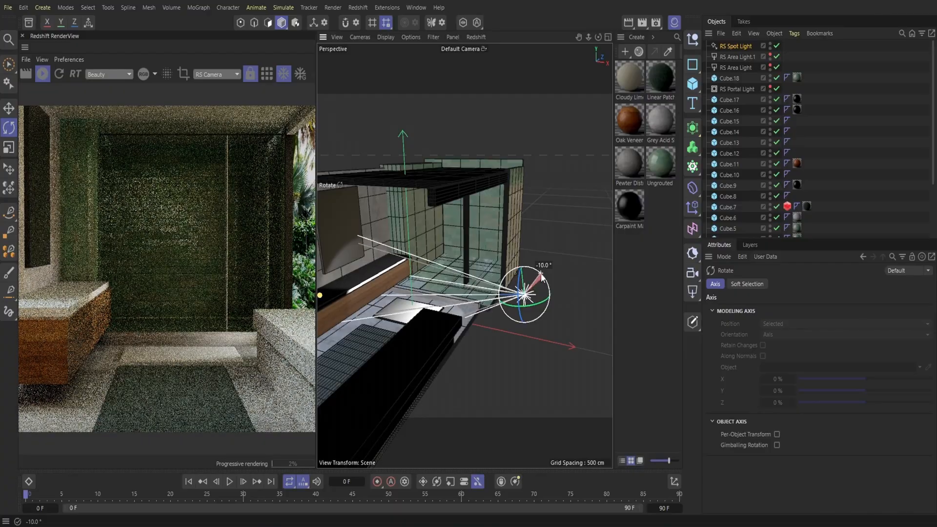
left_click(736, 48)
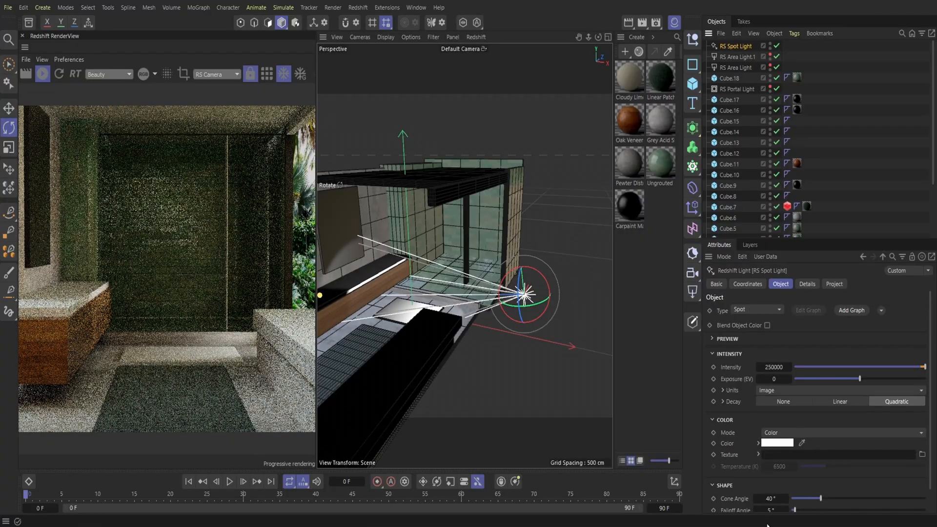
Step: Tint the spot light a warm off-white (RGB 246, 241, 223) and assign the Palm05 gobo image as its texture
left_click(776, 445)
left_click(811, 491)
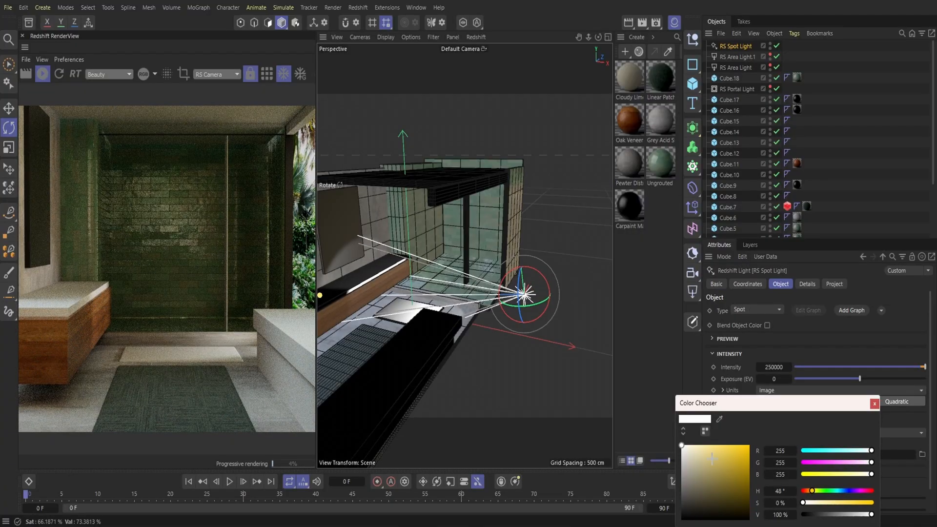
left_click(690, 448)
left_click(875, 404)
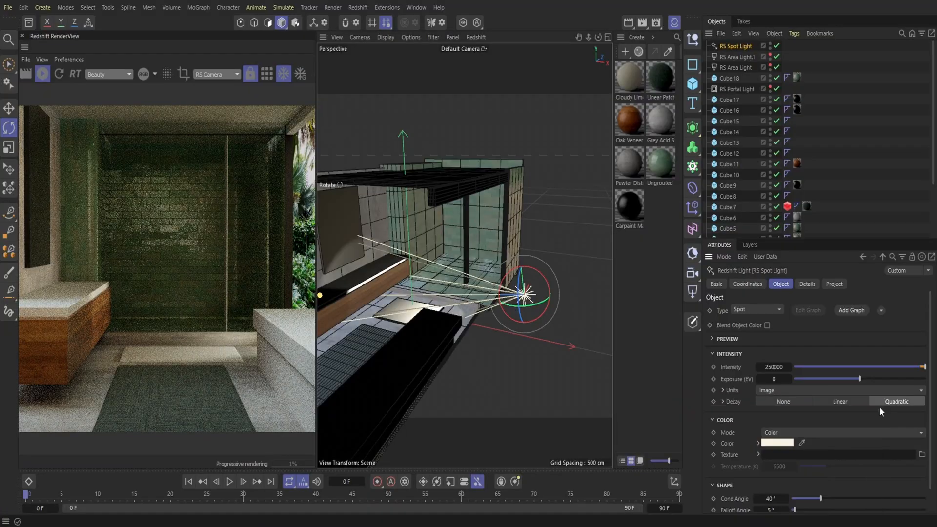
right_click(878, 455)
left_click(888, 490)
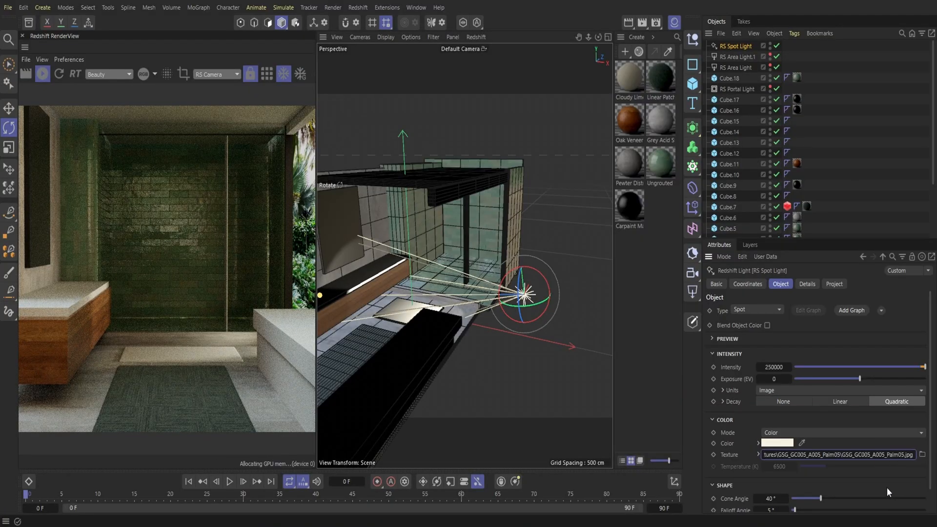
Step: Raise the spot light outside the window and tilt it to shine down into the room
left_click(9, 108)
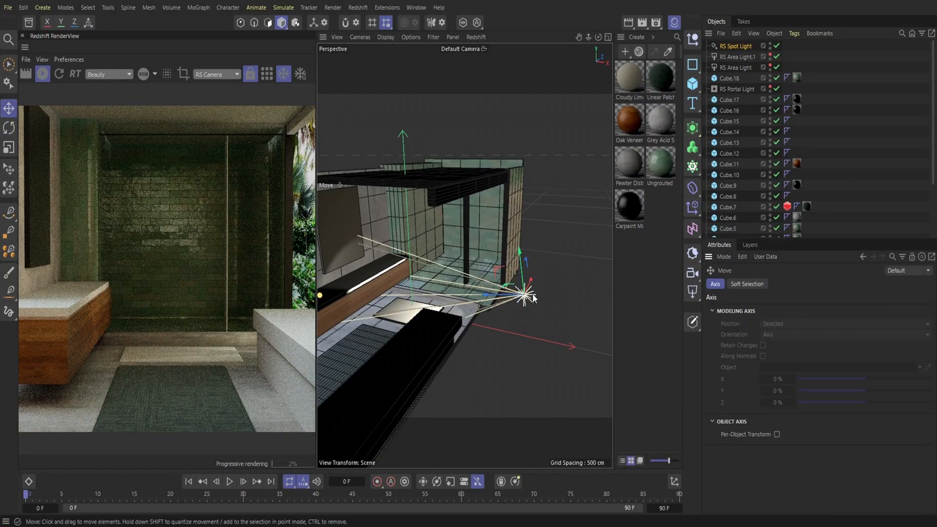
left_click_drag(525, 277, 527, 213)
left_click(9, 127)
left_click_drag(522, 248, 530, 245)
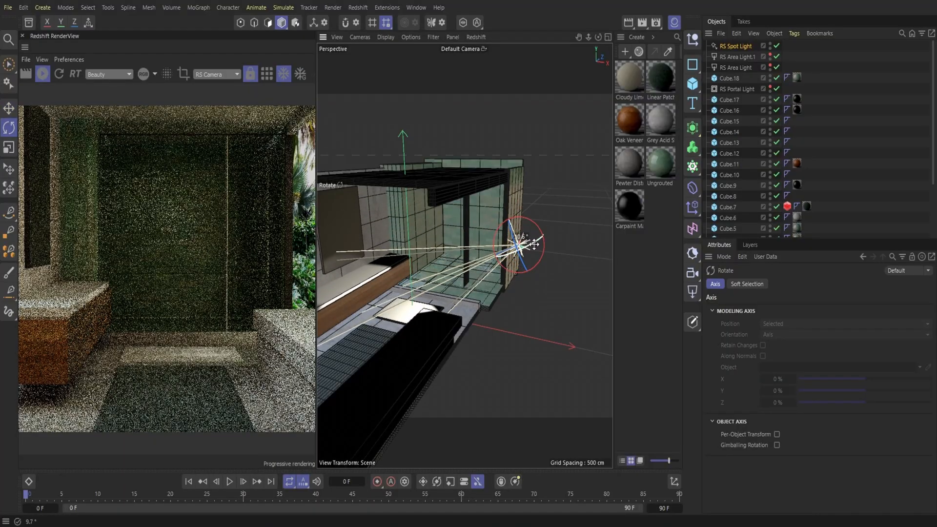
Step: Set the spot light's exposure to 1.741 and widen its cone angle to 100.1°
left_click(733, 45)
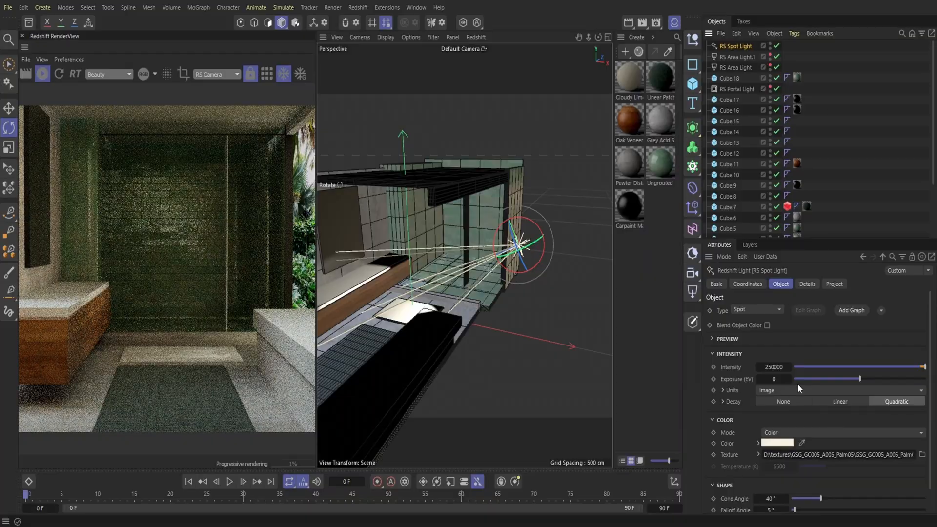
left_click_drag(860, 379, 871, 379)
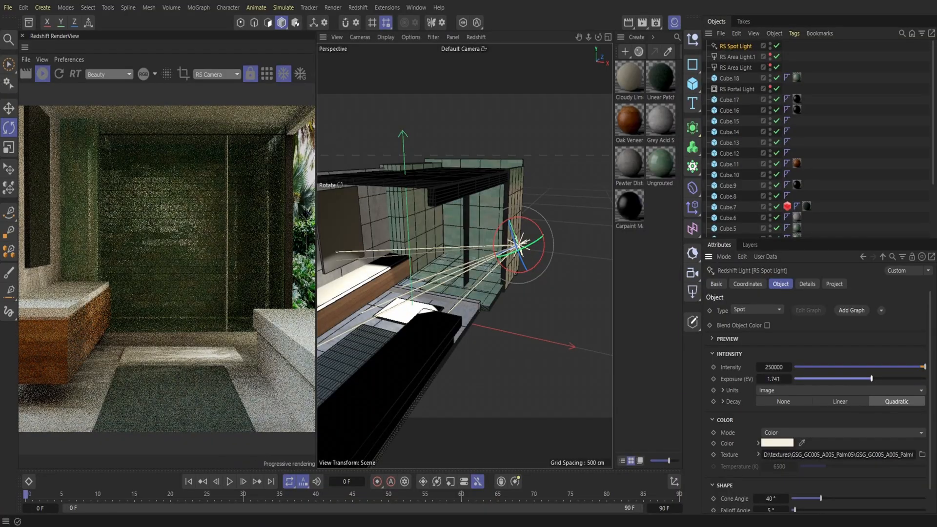
scroll(824, 432, "down", 1)
left_click_drag(820, 473, 866, 474)
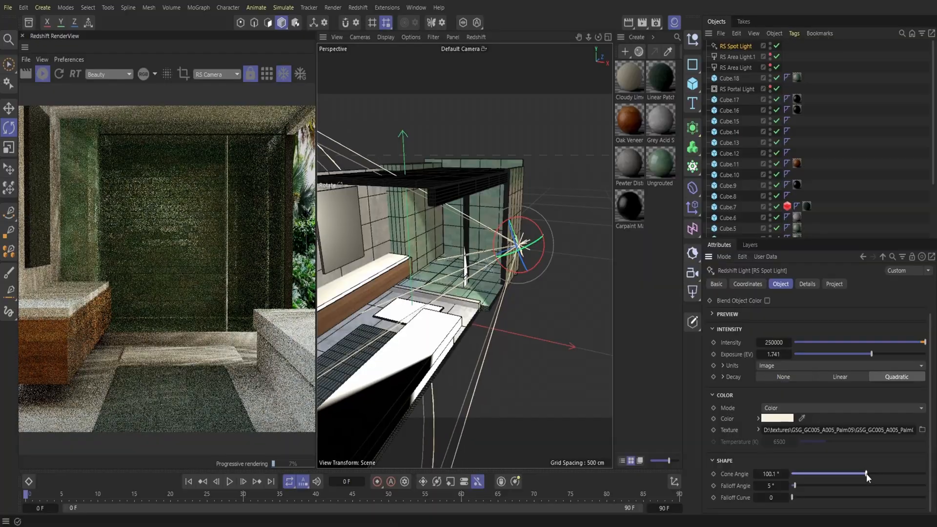
Step: Change the spot light's colour to a warm peach tone (RGB 215, 189, 158) and raise its exposure to 4.556
left_click(777, 418)
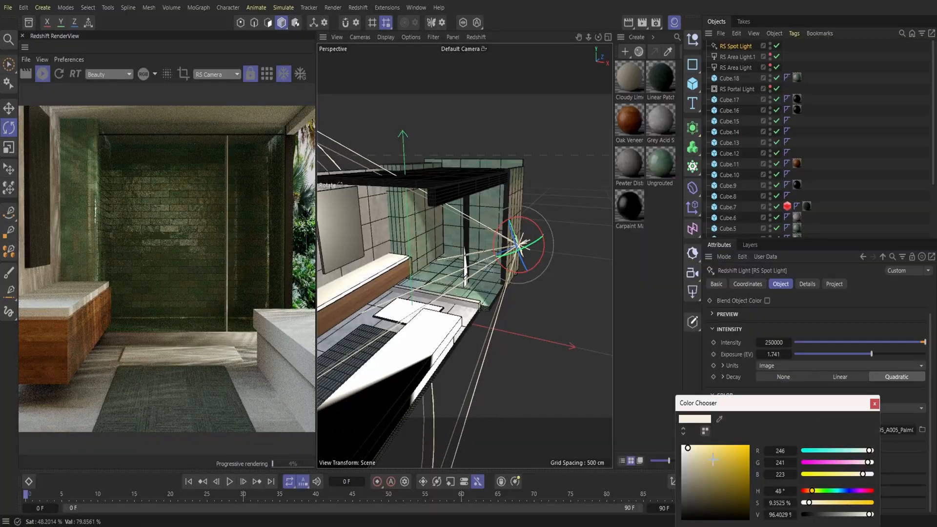
left_click_drag(706, 446, 709, 460)
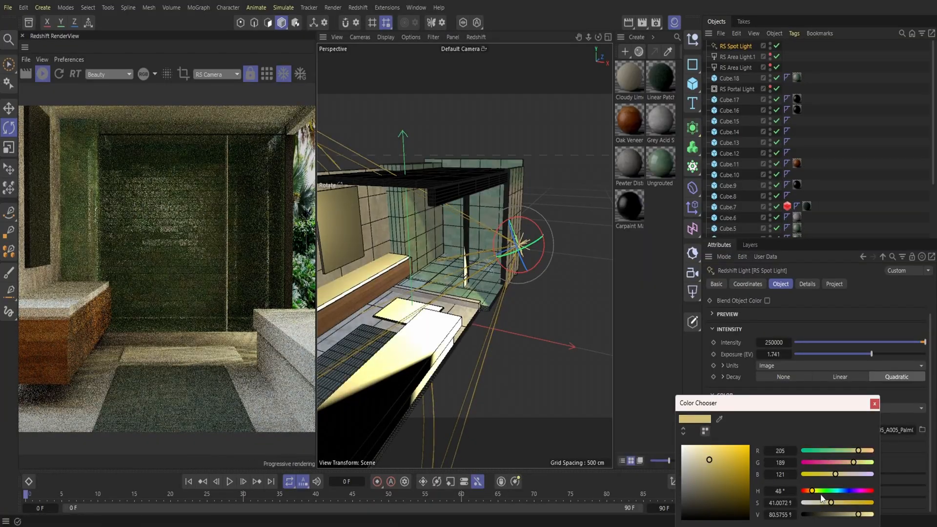
left_click_drag(813, 492, 811, 492)
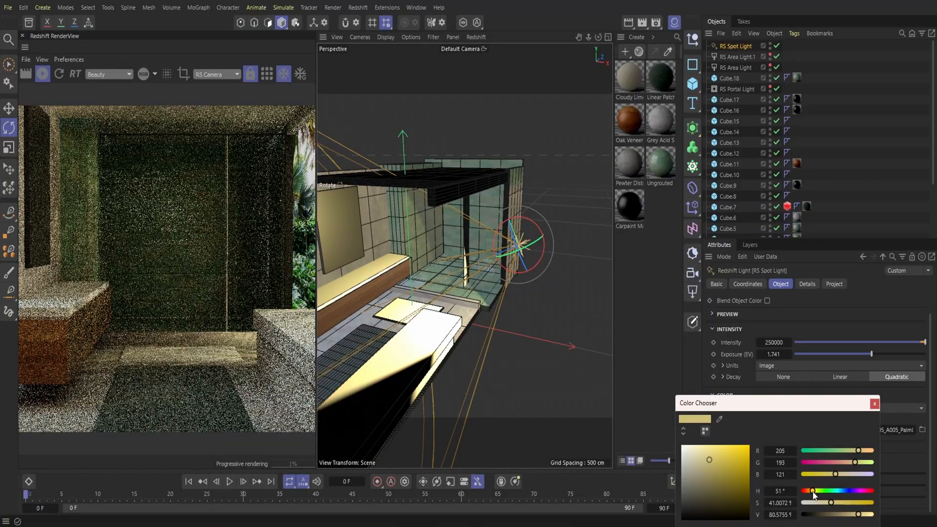
mouse_move(717, 458)
left_mouse_down()
mouse_move(726, 445)
mouse_move(702, 445)
mouse_move(699, 458)
left_mouse_up()
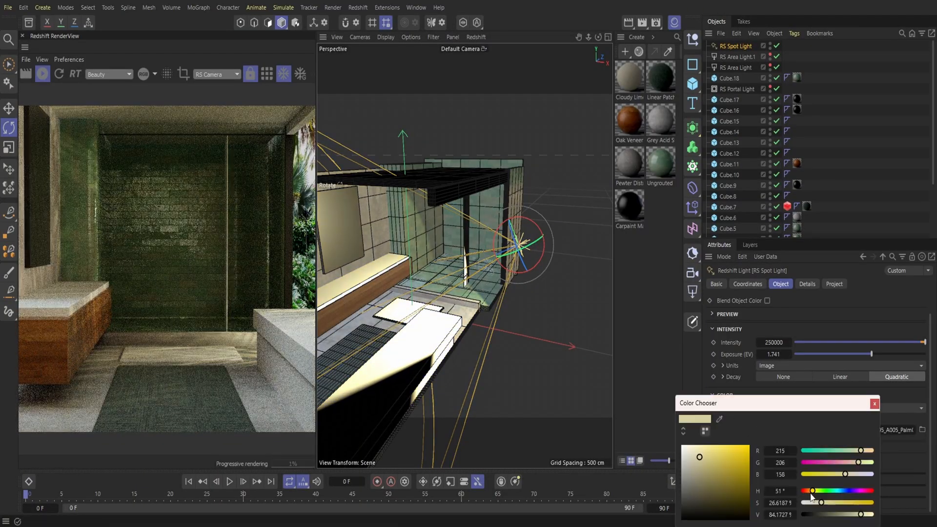
left_click_drag(812, 492, 808, 492)
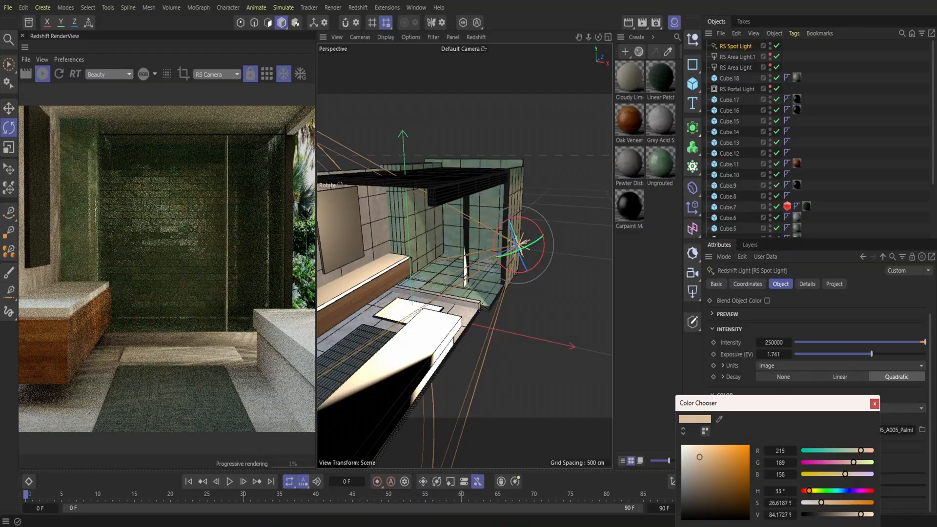
left_click_drag(874, 354, 889, 358)
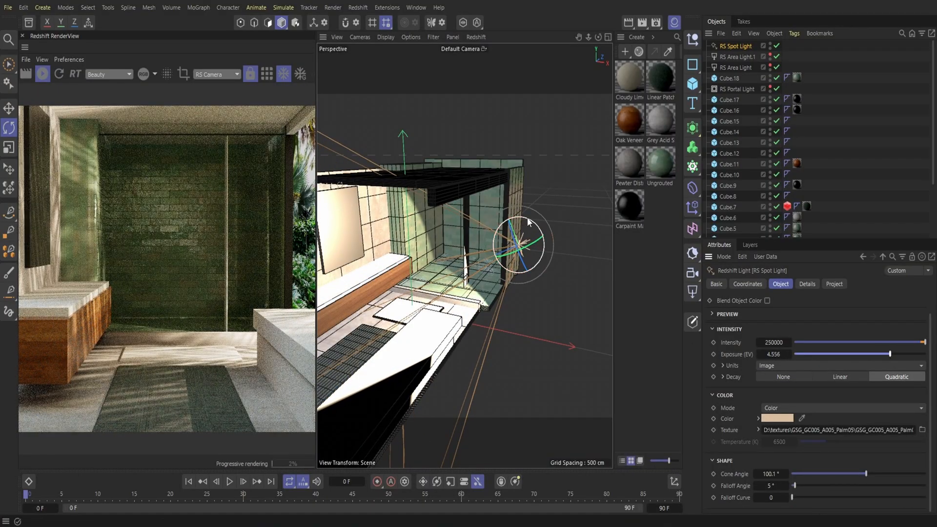
Step: Narrow the spot light's cone angle to 67.1° and replace its texture with the Palm01 gobo image from Greyscalegorilla Studio
mouse_move(529, 222)
left_mouse_down()
mouse_move(520, 218)
mouse_move(554, 225)
mouse_move(529, 213)
left_mouse_up()
left_click_drag(866, 481, 841, 477)
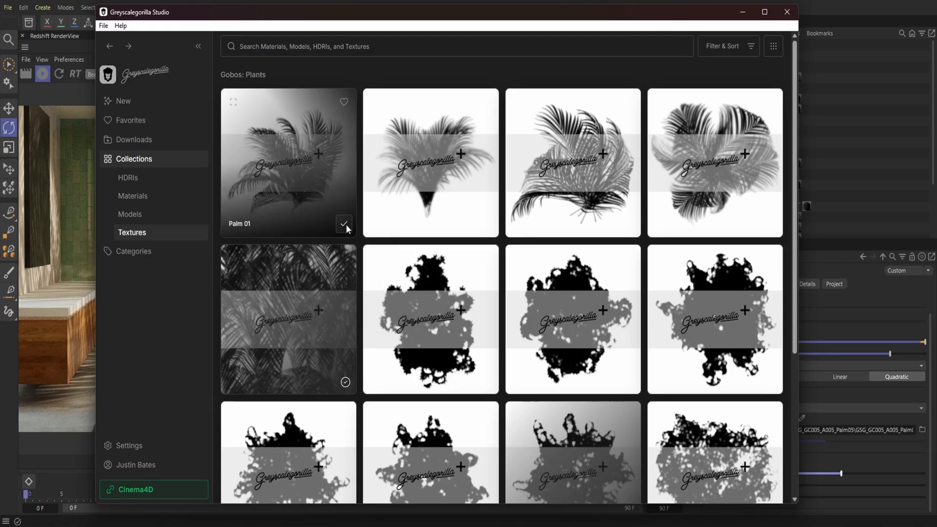
left_click(740, 15)
right_click(836, 429)
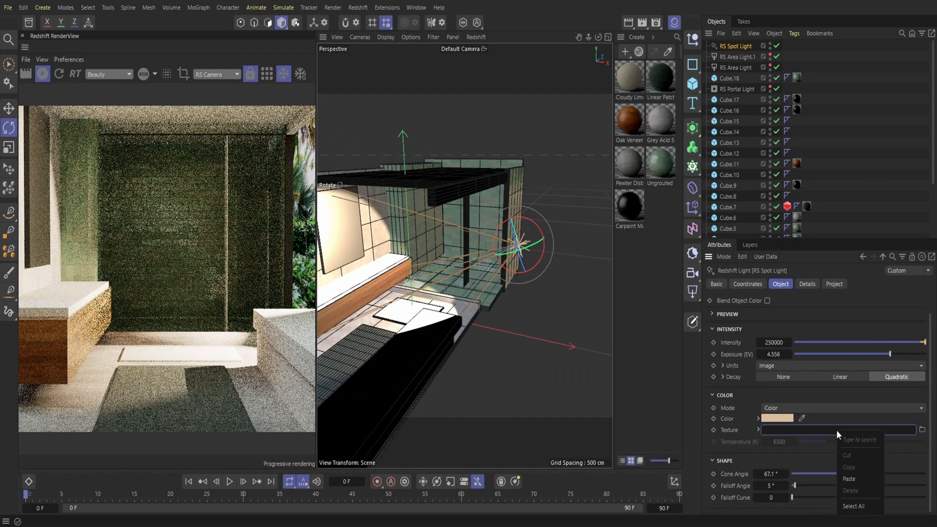
left_click(848, 478)
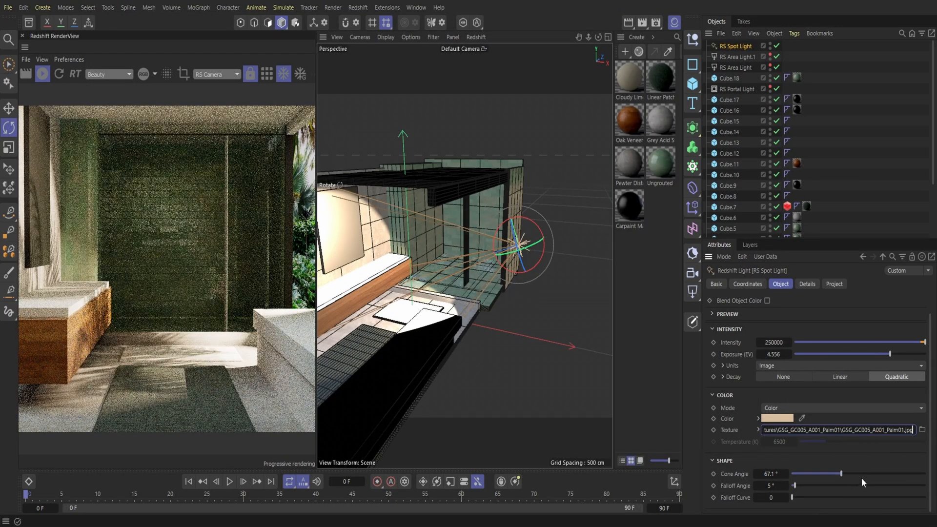
Step: Re-aim the spot light toward the floor and vanity, with a 59.1° cone angle and a 24° falloff angle
left_click_drag(540, 259, 527, 214)
mouse_move(839, 474)
left_mouse_down()
mouse_move(813, 474)
mouse_move(862, 472)
mouse_move(840, 470)
left_mouse_up()
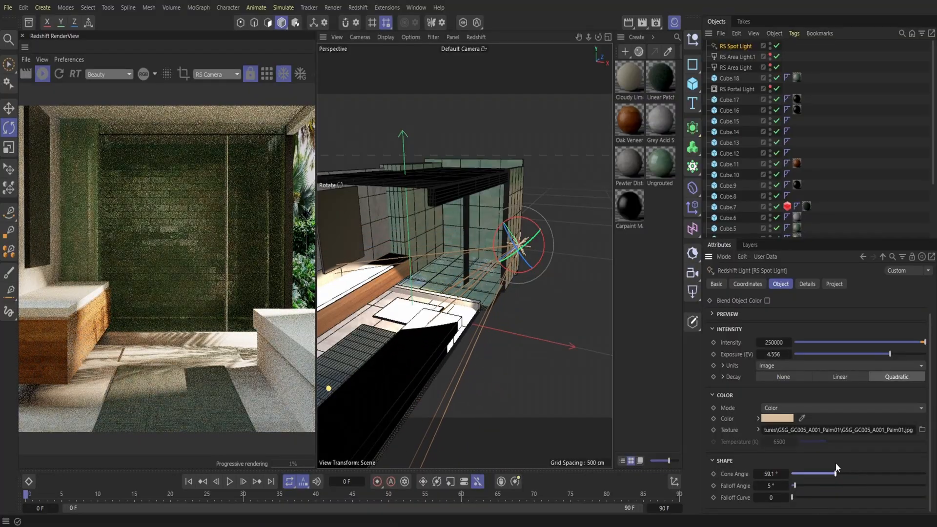
left_click_drag(794, 485, 815, 486)
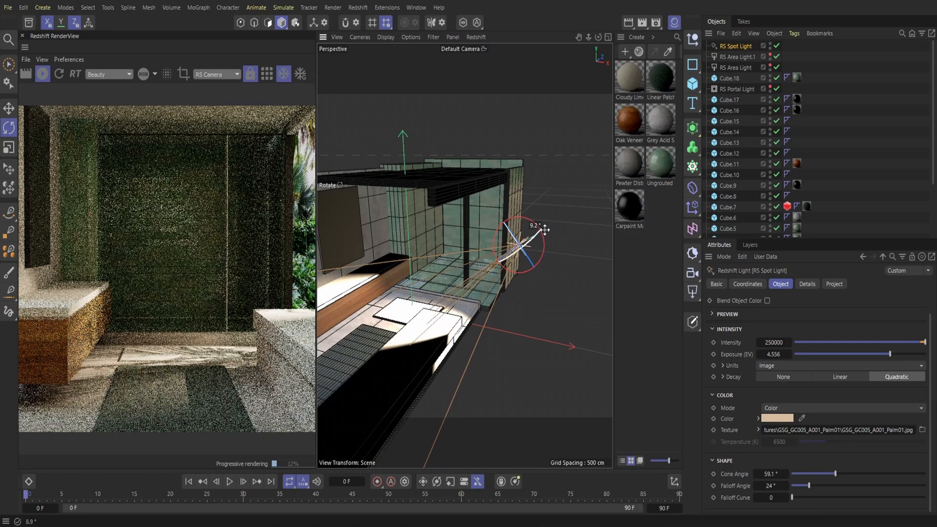
left_click_drag(536, 231, 538, 231)
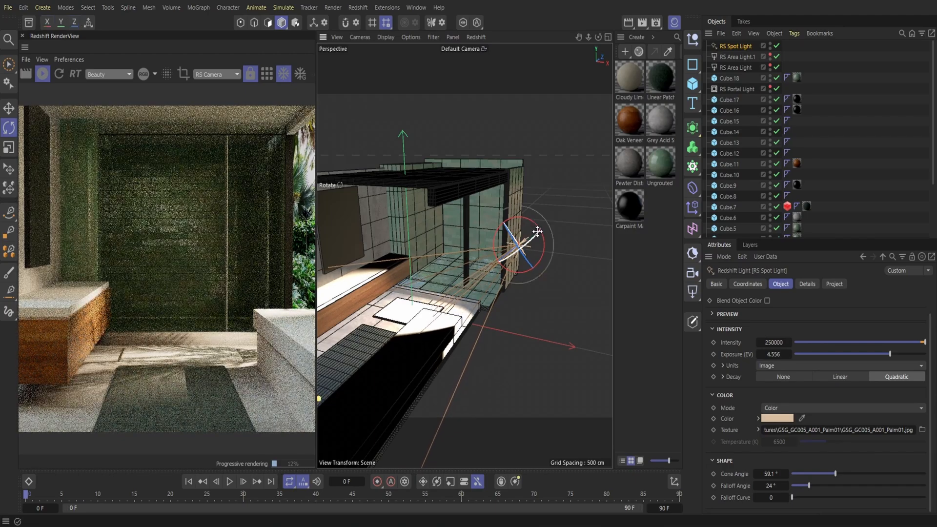
Step: Hide the spot light in the viewport and make RS Area Light visible there again
left_click(738, 61)
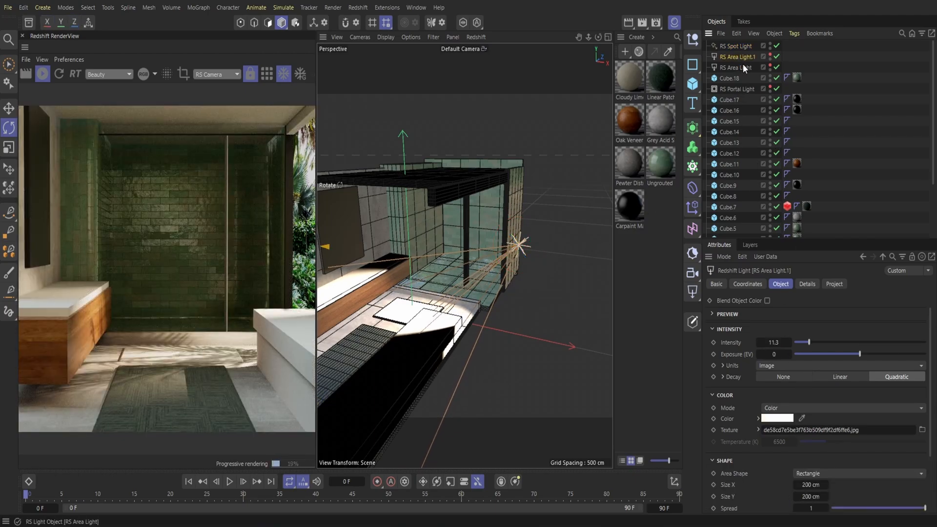
left_click(771, 48)
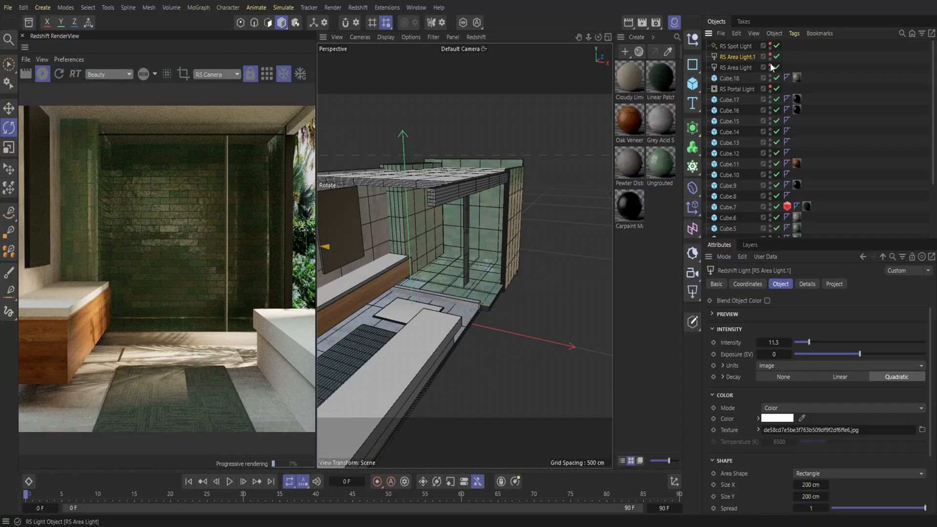
left_click(771, 68)
Step: Try a warm tint with a 43° hue on RS Area Light's colour
left_click(749, 69)
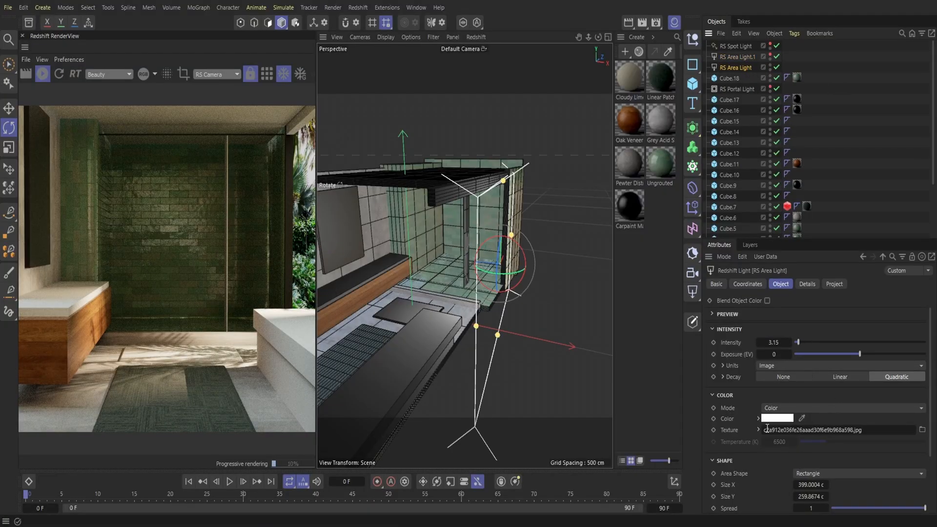
left_click(777, 419)
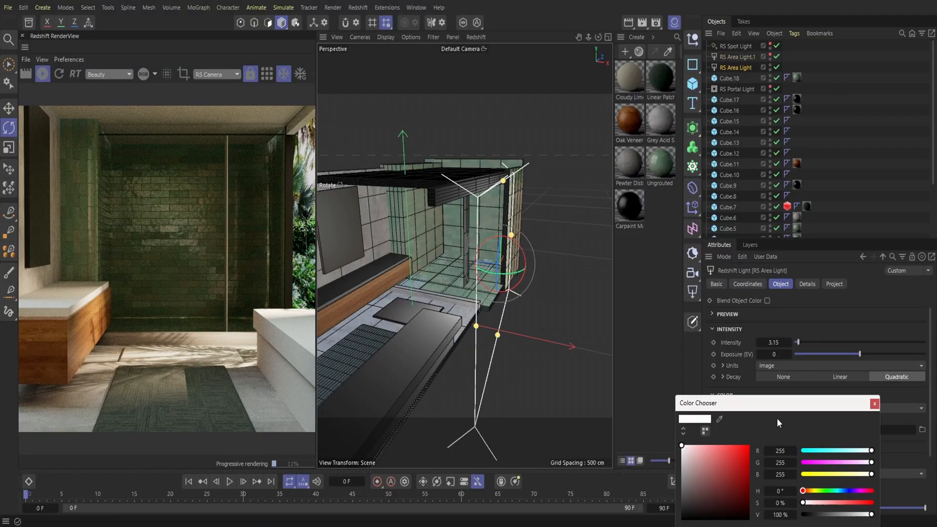
left_click(813, 492)
left_click_drag(813, 492, 811, 491)
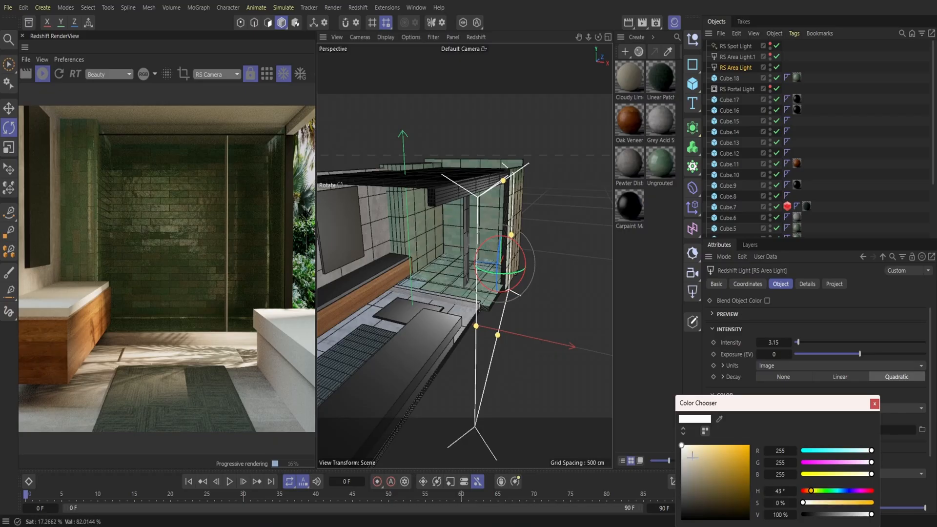
left_click_drag(687, 447, 681, 445)
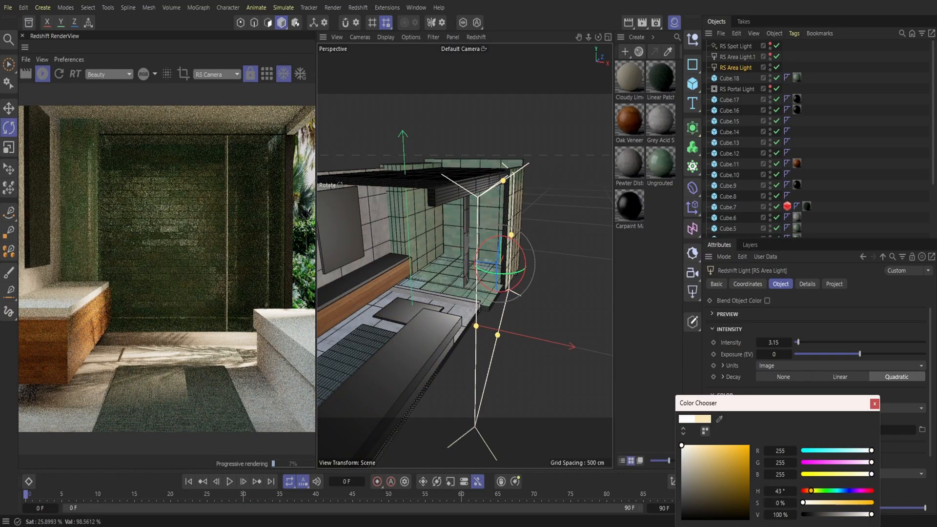
left_click(874, 404)
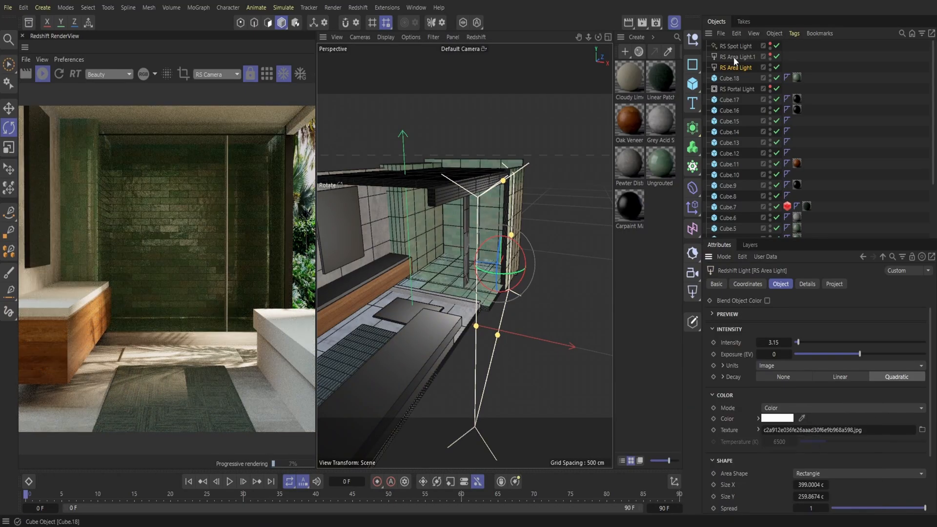
Step: Brighten the spot light's colour to a lighter peach, RGB 244, 216, 181
left_click(734, 46)
left_click(779, 419)
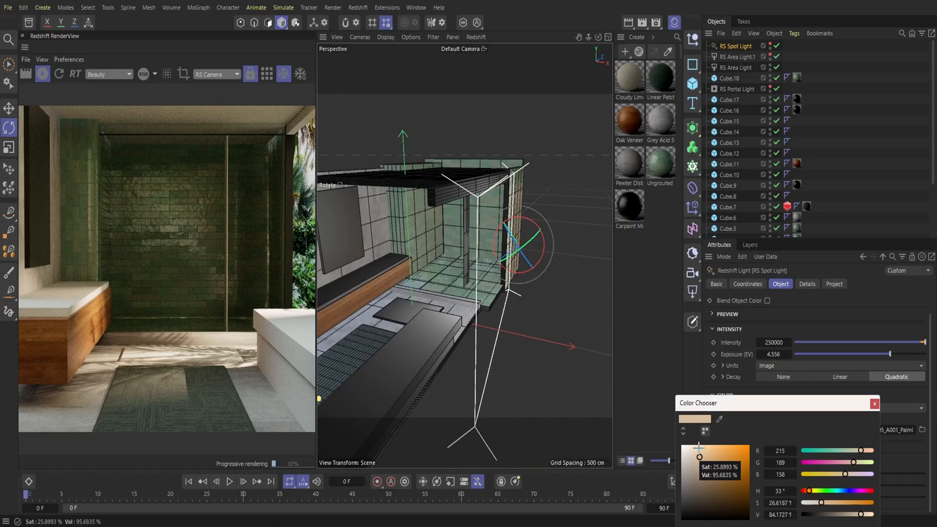
left_click(699, 447)
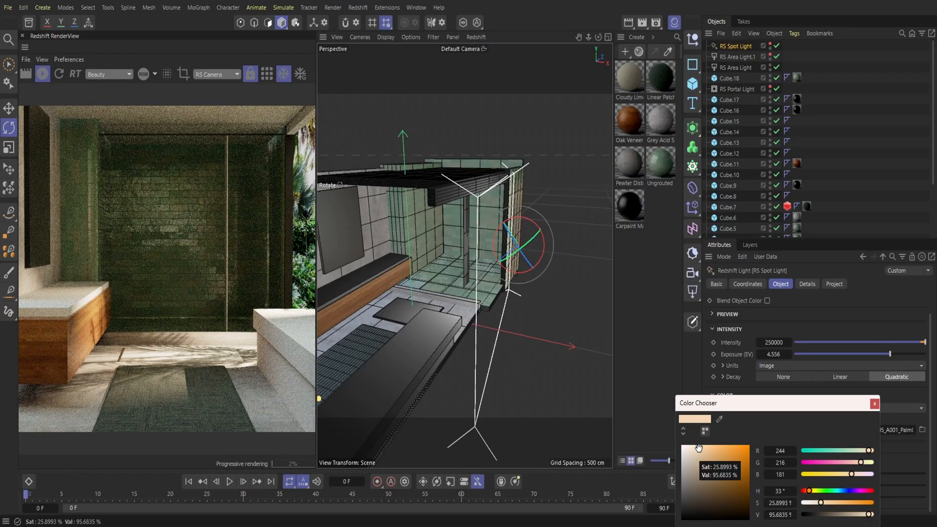
left_click(874, 404)
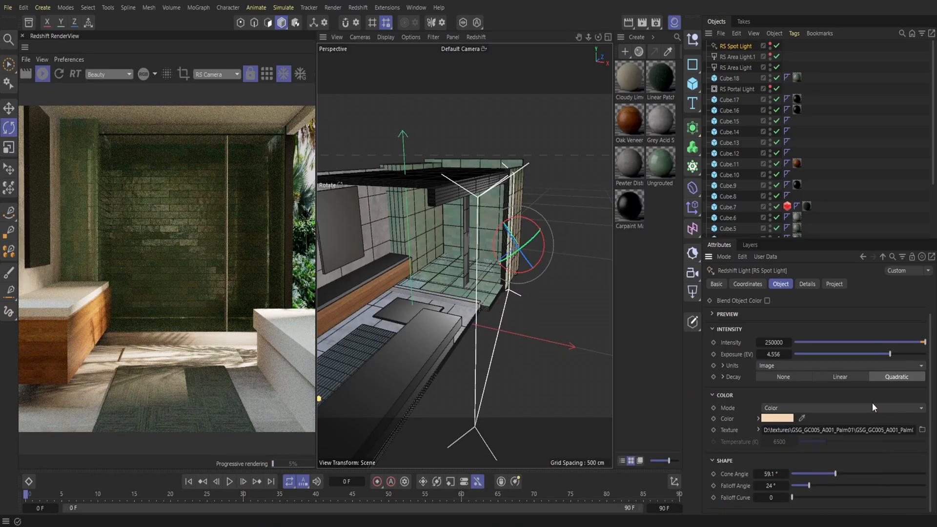
Step: Reduce the height of the wooden vanity cabinet, Cube.11, to about 35.3 cm
left_click_drag(579, 37, 574, 38)
middle_click_drag(413, 244, 519, 197, "alt")
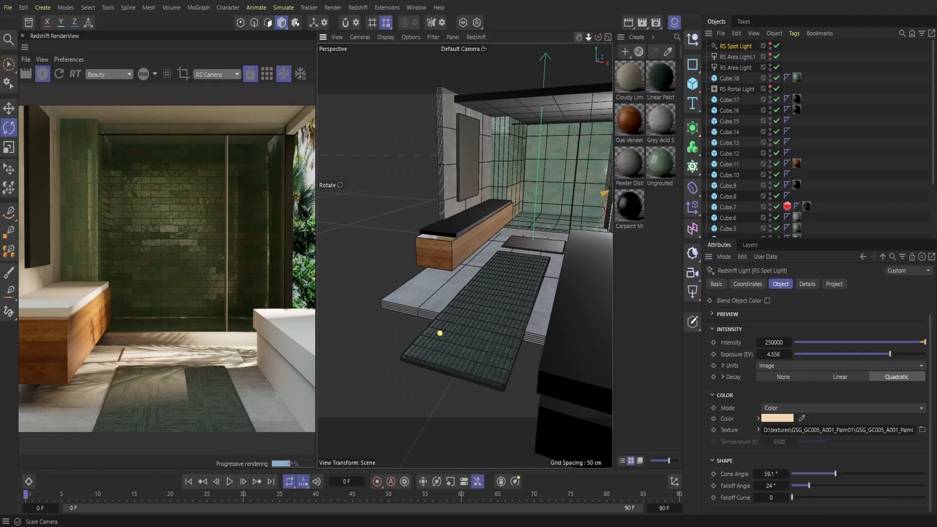
right_click_drag(413, 245, 483, 245, "alt")
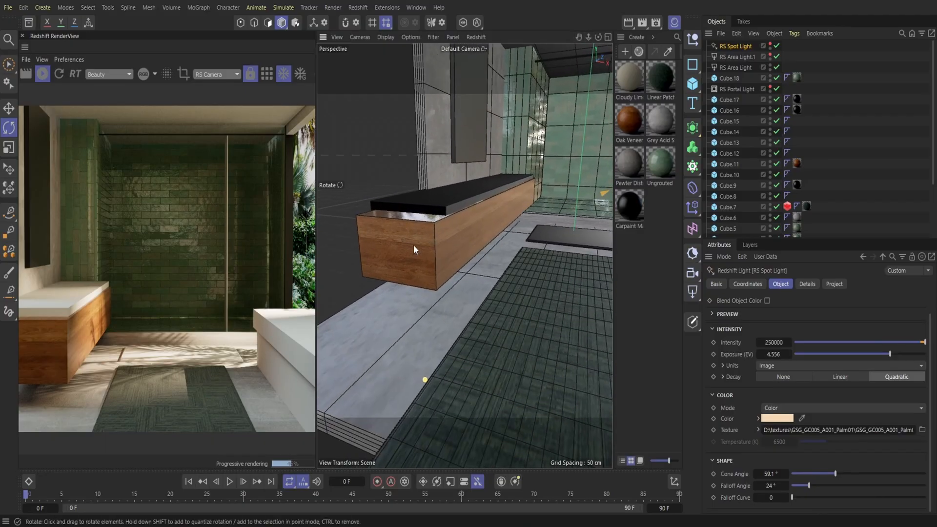
left_click(414, 249)
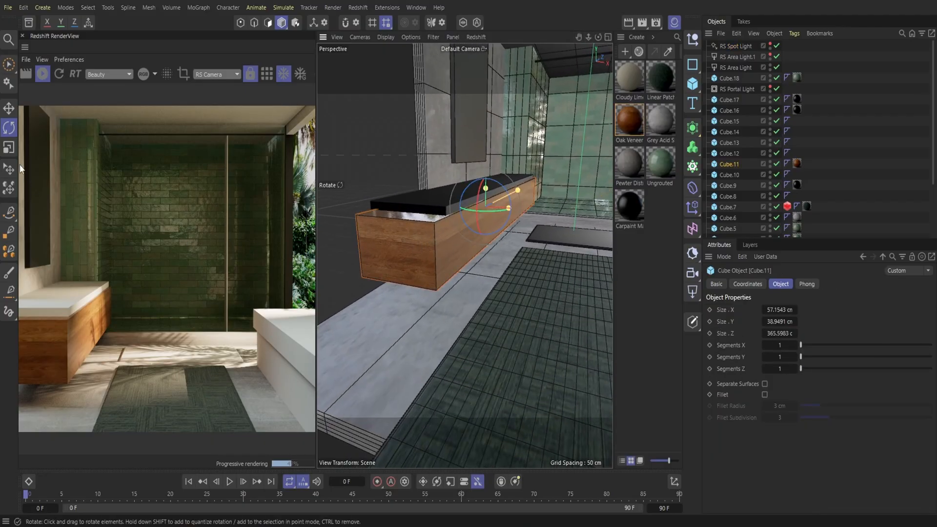
left_click(8, 108)
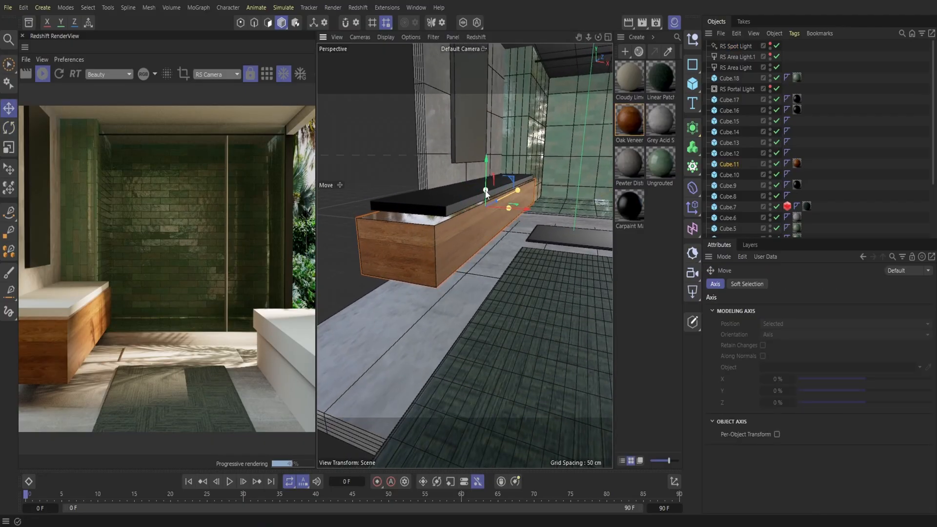
Step: Duplicate the wooden vanity cabinet cube by copying and pasting it in place
left_click(736, 33)
left_click(759, 77)
left_click(736, 34)
left_click(755, 90)
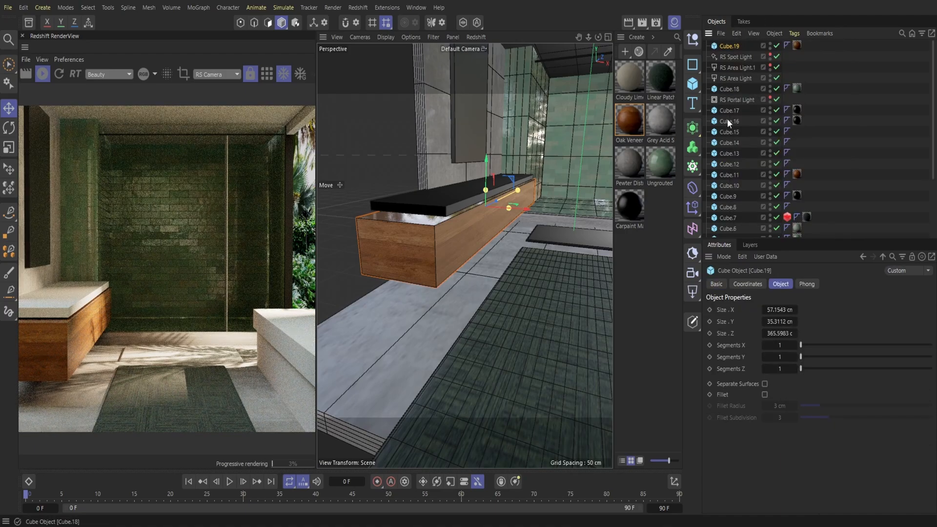
Step: Flatten the copied vanity cube into a top trim strip 3.288 cm high, and duplicate that strip along the cabinet's bottom edge
left_click_drag(487, 193, 485, 168)
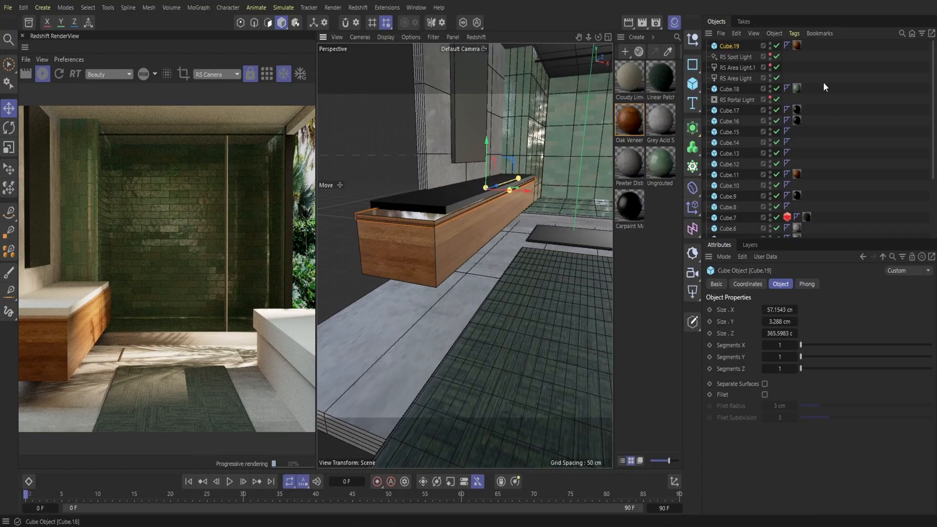
left_click(737, 33)
left_click(746, 78)
left_click(738, 34)
left_click(750, 90)
left_click_drag(484, 150, 477, 186)
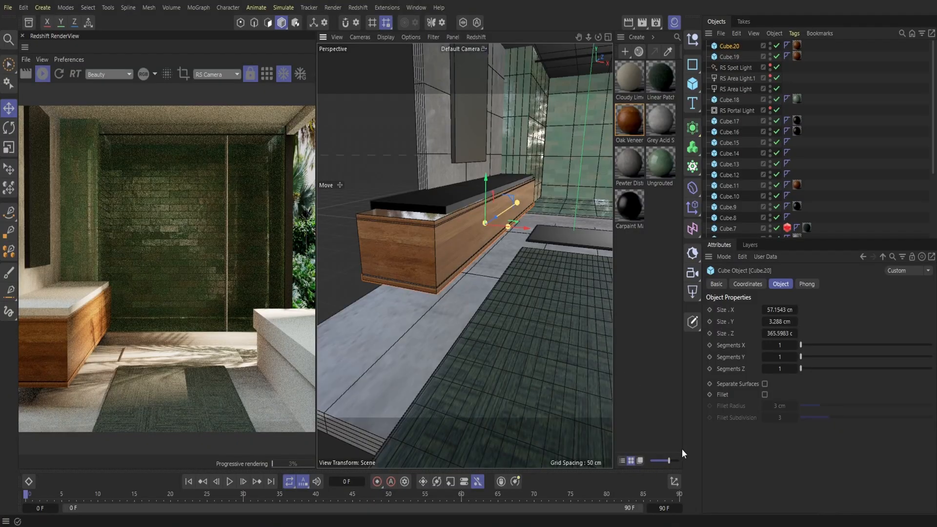
Step: Duplicate the bottom trim strip and resize the copy to about 1.43 × 34.24 × 1.06 cm as vertical trim at the cabinet's front corner
left_click(735, 31)
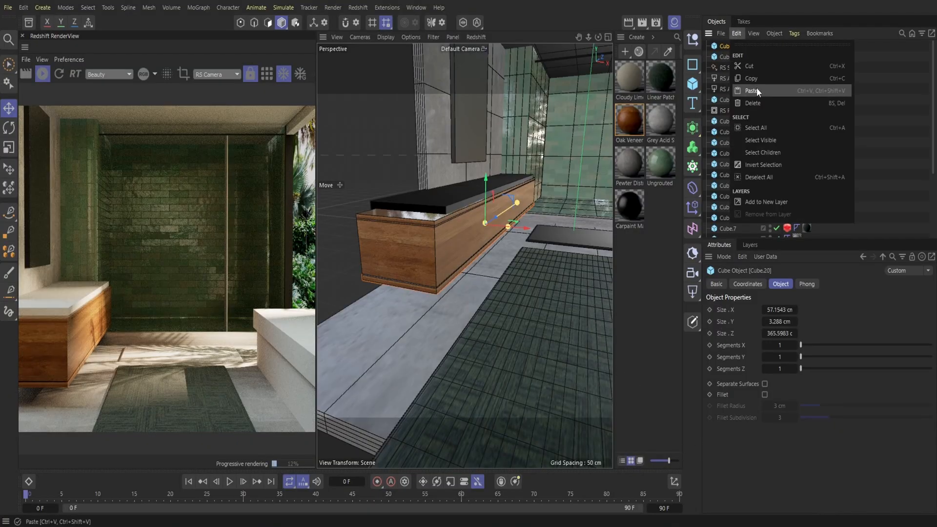
left_click(754, 80)
left_click(739, 32)
left_click(748, 92)
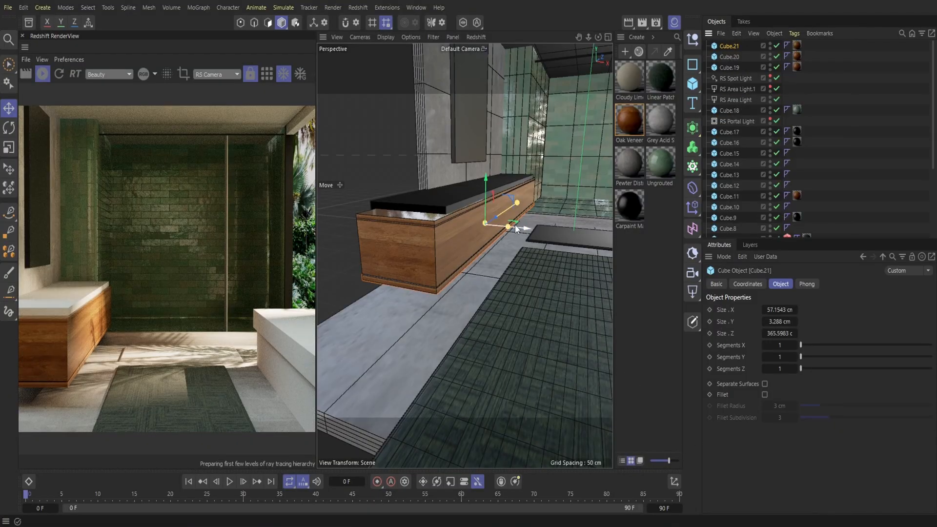
left_click_drag(495, 220, 450, 276)
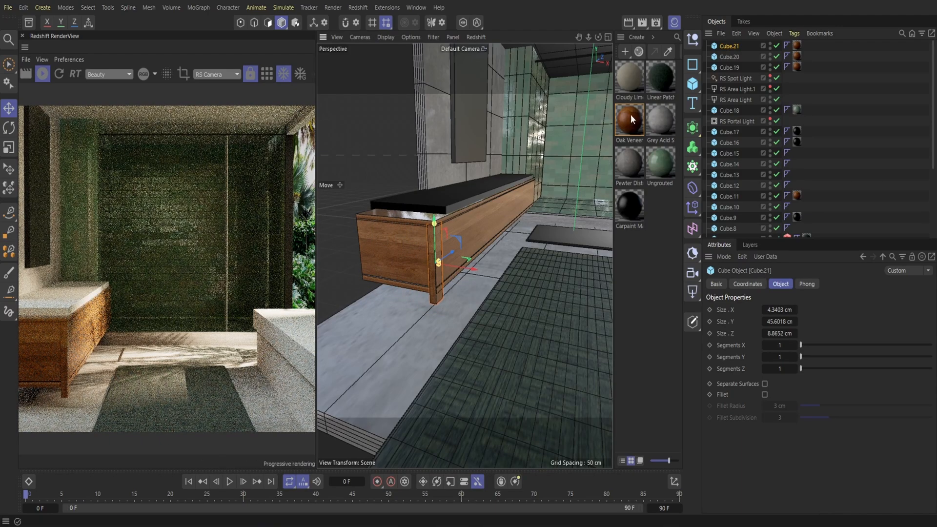
left_click_drag(587, 38, 556, 44)
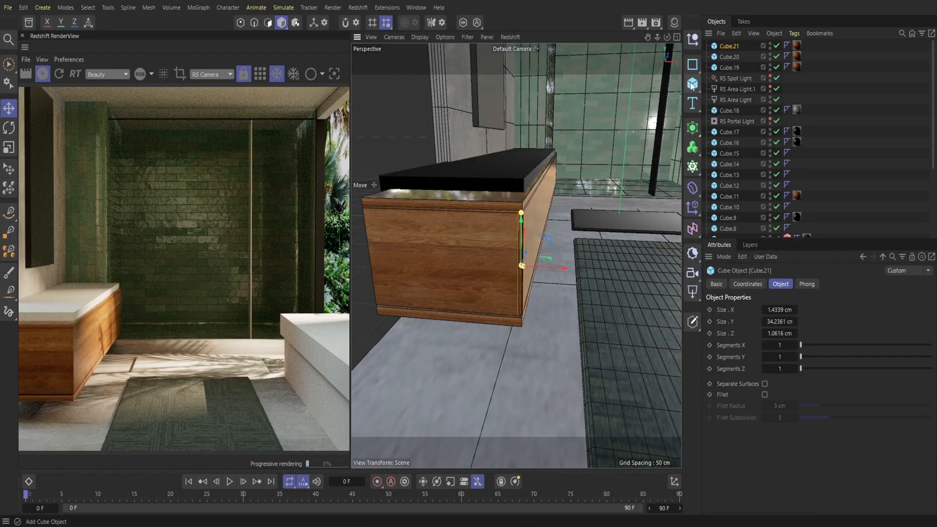
Step: Add a cylinder primitive and reduce its radius to about 2.2 cm
left_click(692, 86)
left_click(796, 102)
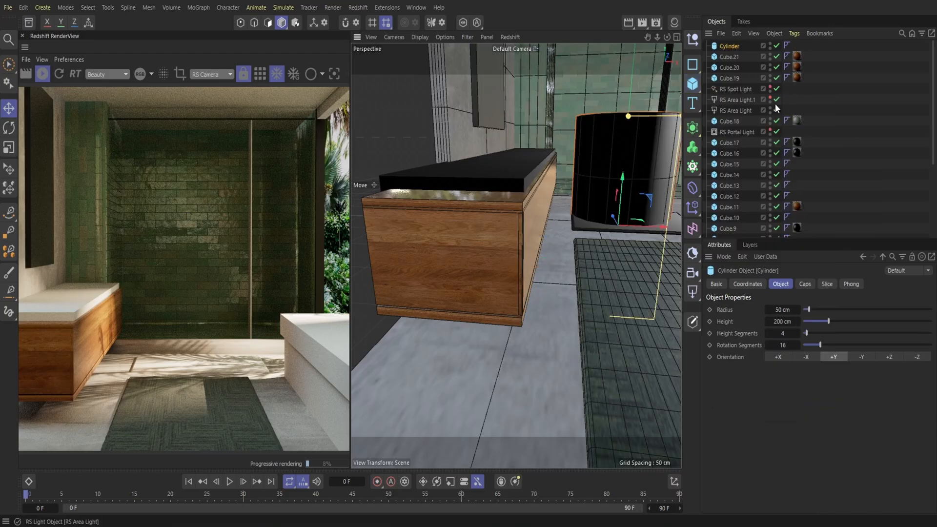
left_click_drag(656, 38, 567, 218)
key("o")
left_click_drag(588, 277, 555, 267)
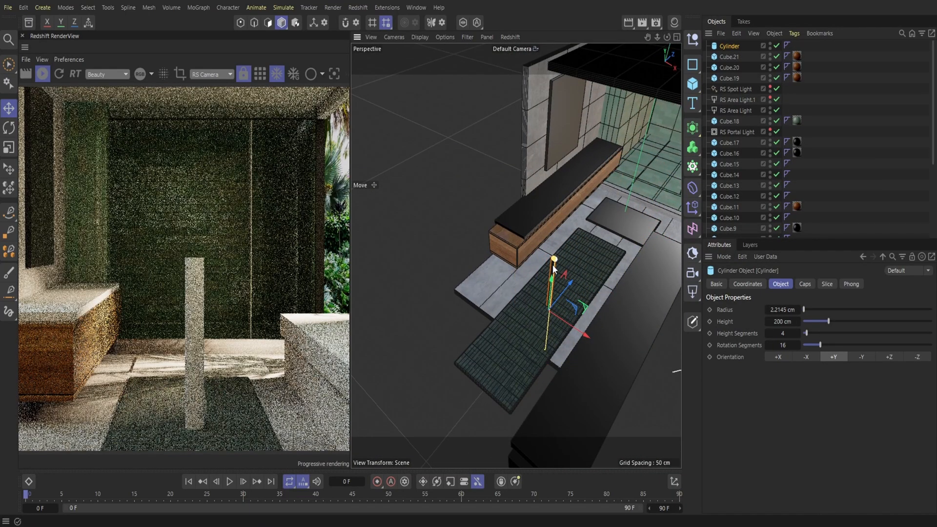
Step: Rotate the thin cylinder to lie horizontally, parallel to the vanity's long side, and shift it over the vanity
left_click(9, 128)
left_click_drag(534, 323, 530, 283)
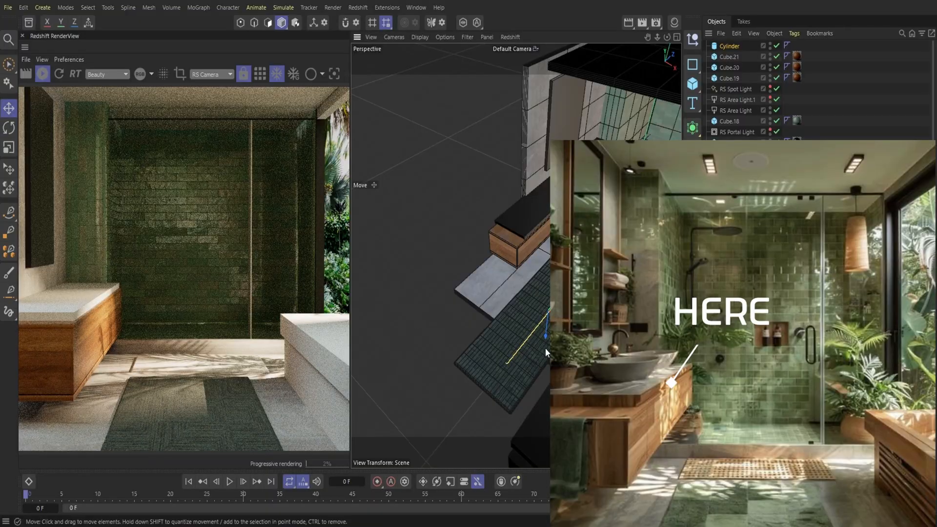
left_click(553, 280)
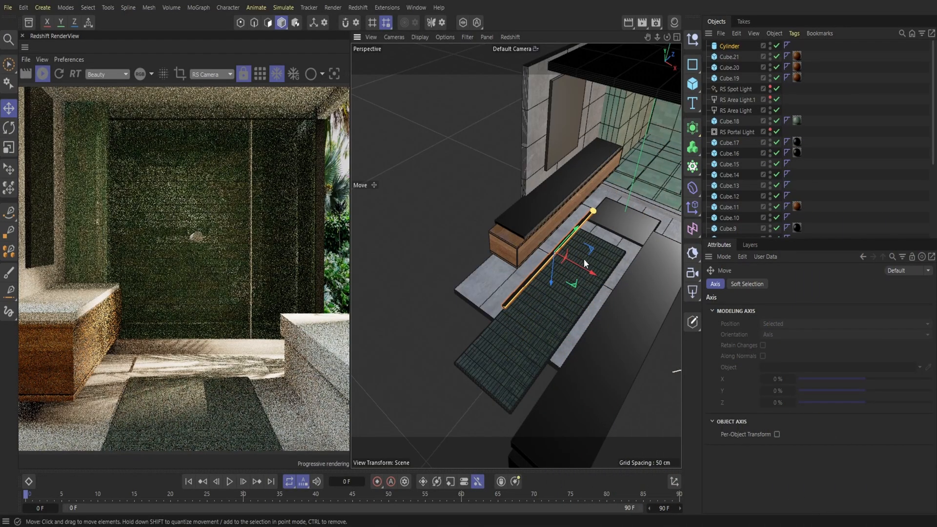
left_click_drag(667, 37, 636, 38)
left_click_drag(561, 189, 547, 190)
left_click_drag(546, 189, 513, 189)
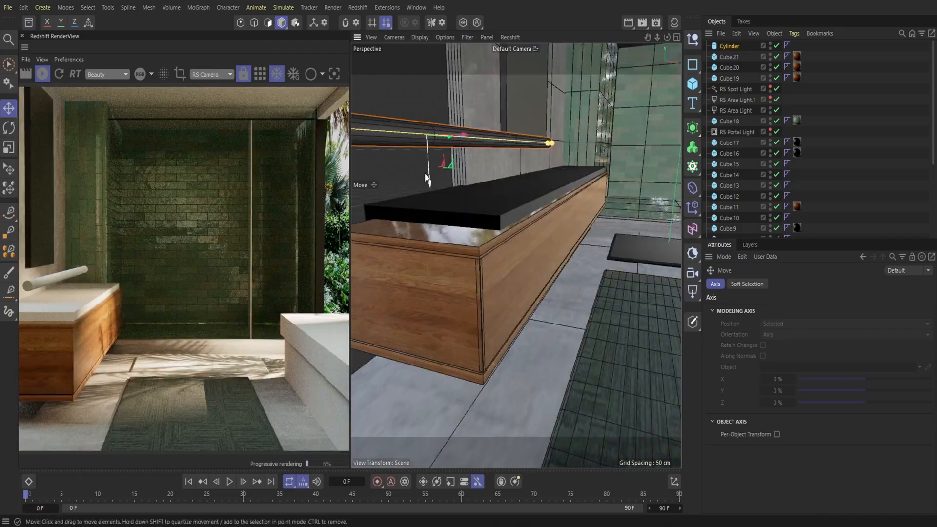
Step: Seat the cylinder along the vanity's front top edge, and move the countertop Cube.12 above the cylinder in the object hierarchy
left_click_drag(423, 171, 446, 293)
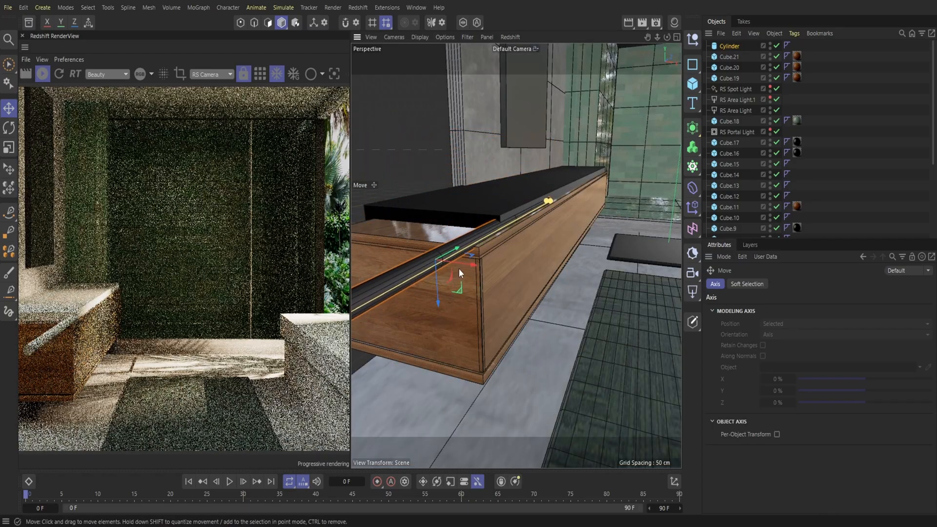
left_click_drag(464, 259, 556, 190)
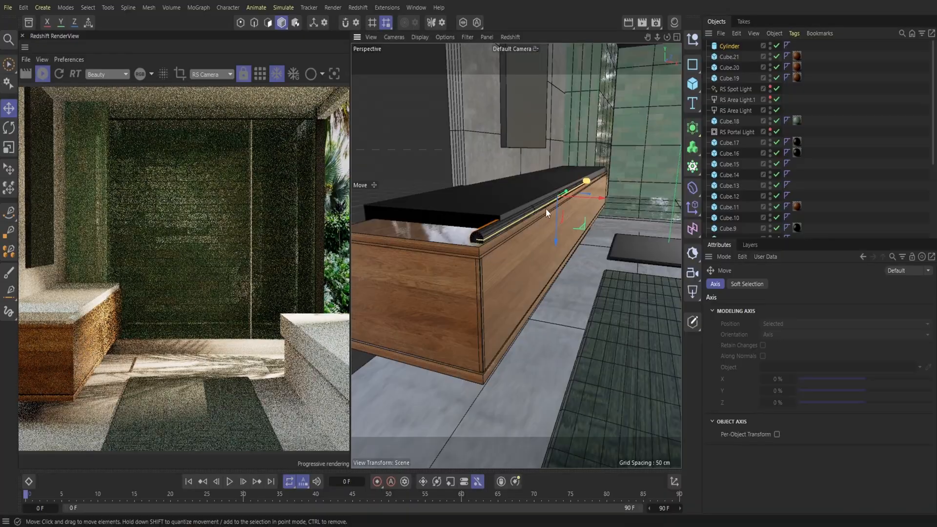
left_click(471, 212)
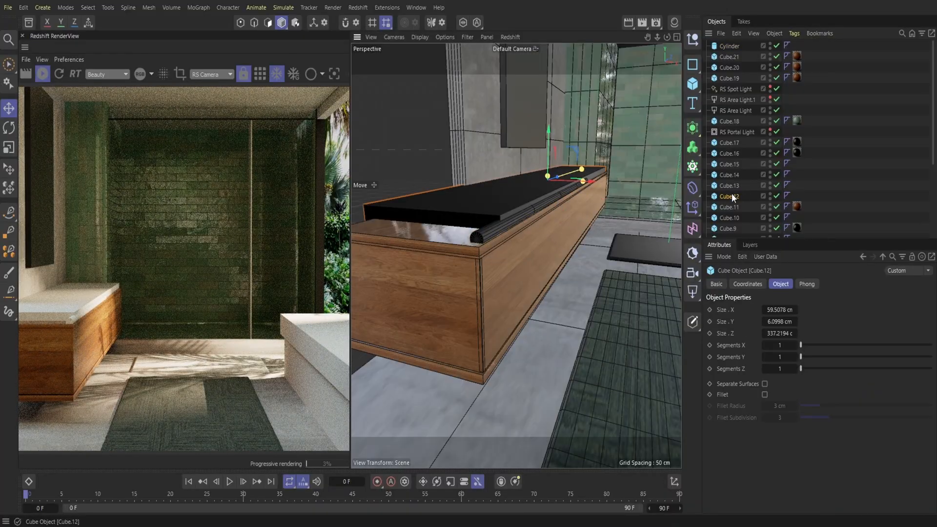
left_click_drag(740, 38, 739, 43)
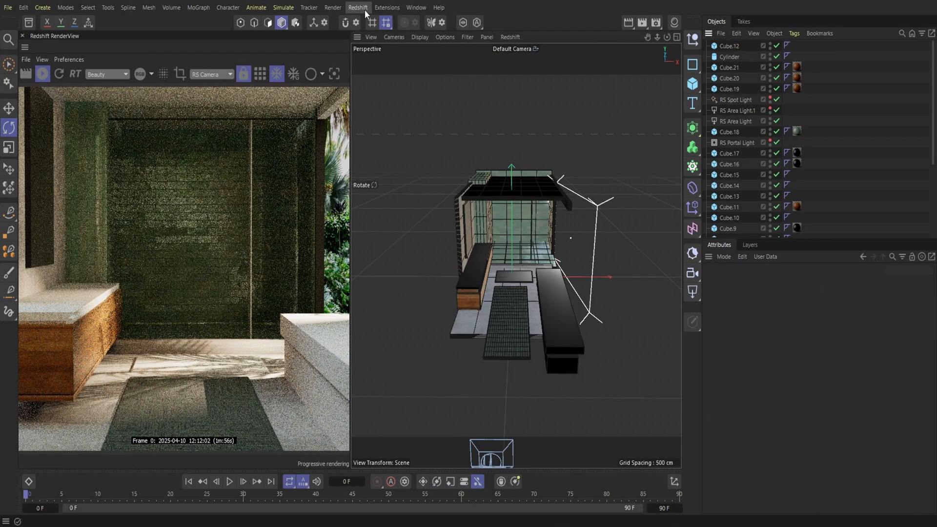
Step: Add a Redshift area light to the scene and raise it to the middle of the shower's height
left_click(361, 8)
mouse_move(385, 39)
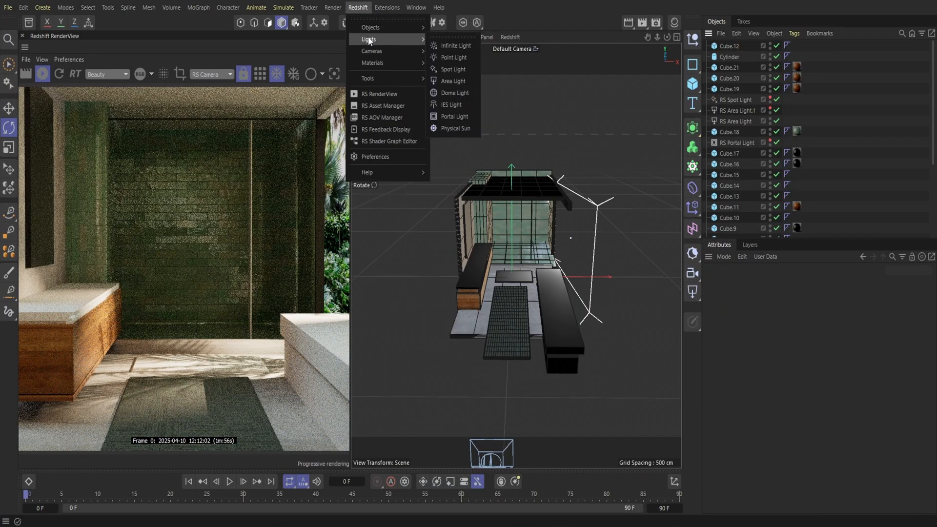
left_click(460, 81)
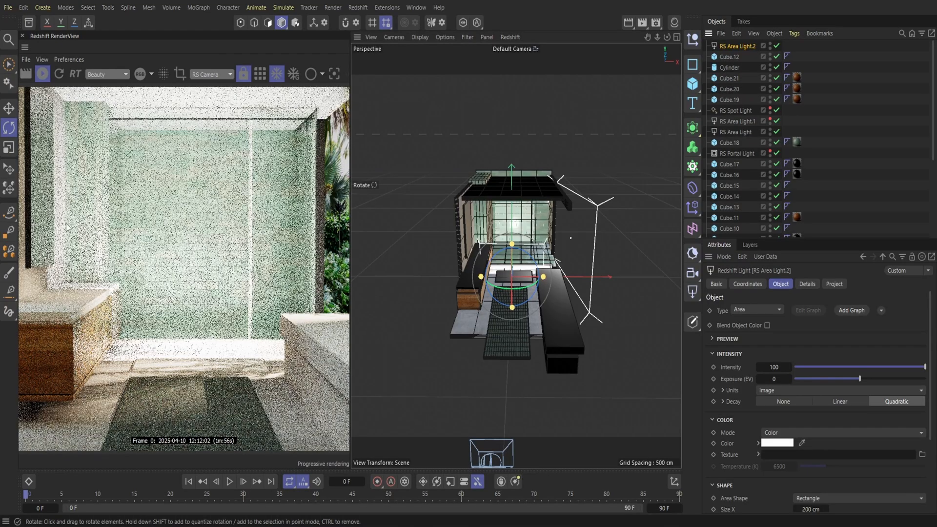
key("e")
left_click_drag(512, 231, 511, 193)
Step: Give RS Area Light.2 a pale cream colour, RGB 246, 239, 214, and set its intensity to 5
left_click(738, 46)
left_click(776, 443)
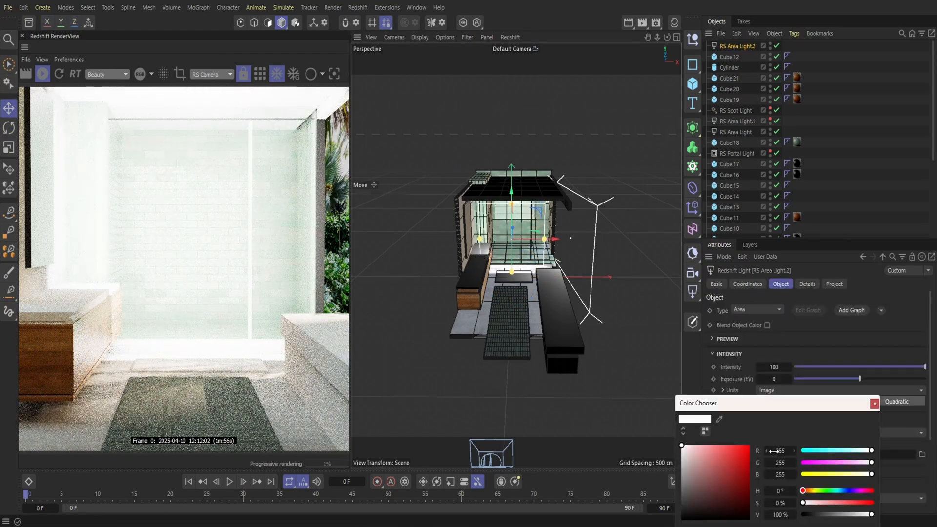
left_click_drag(814, 493, 811, 491)
left_click(689, 448)
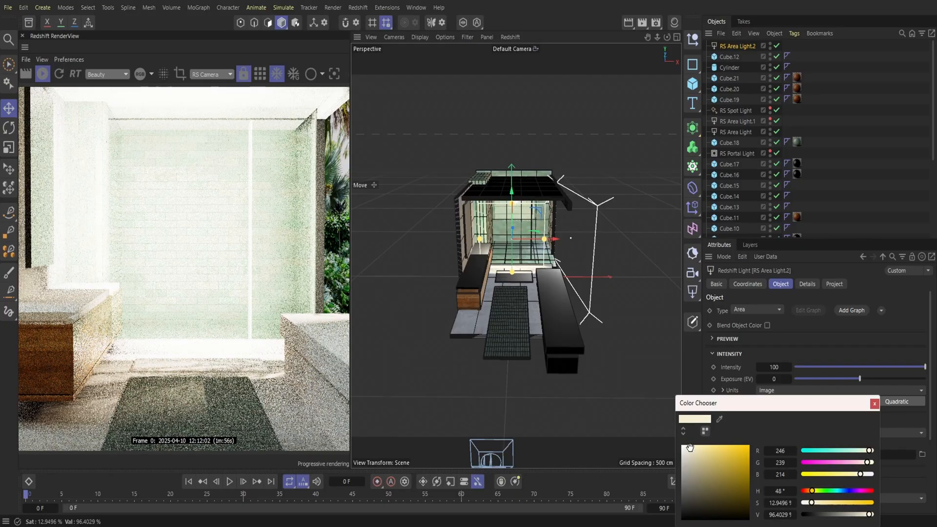
left_click(874, 404)
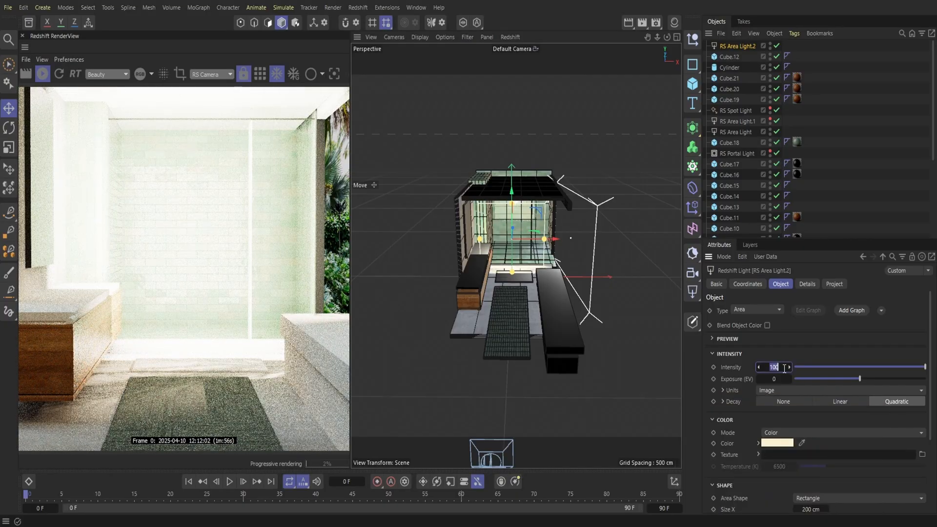
key("Return")
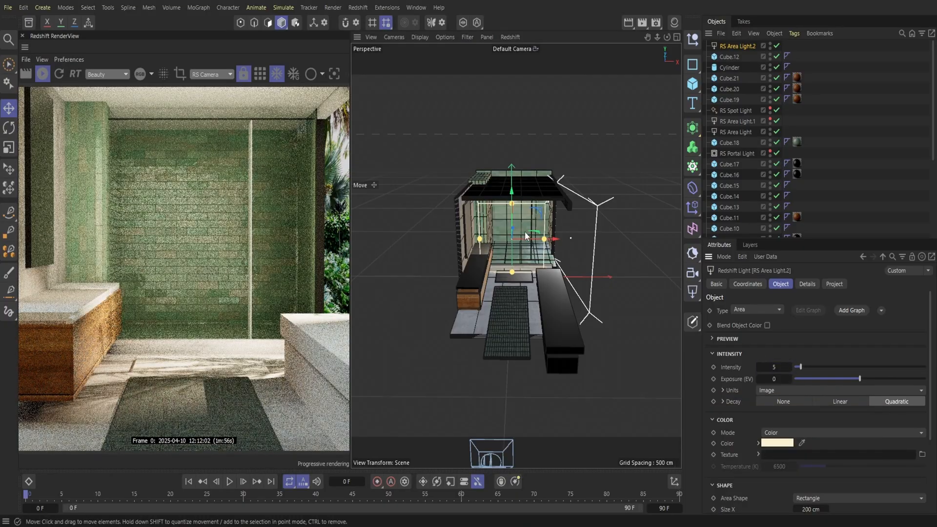
Step: Reposition RS Area Light.2 inside the shower opening and set its intensity to 2
left_click_drag(523, 257, 536, 227)
left_click_drag(595, 229, 572, 231)
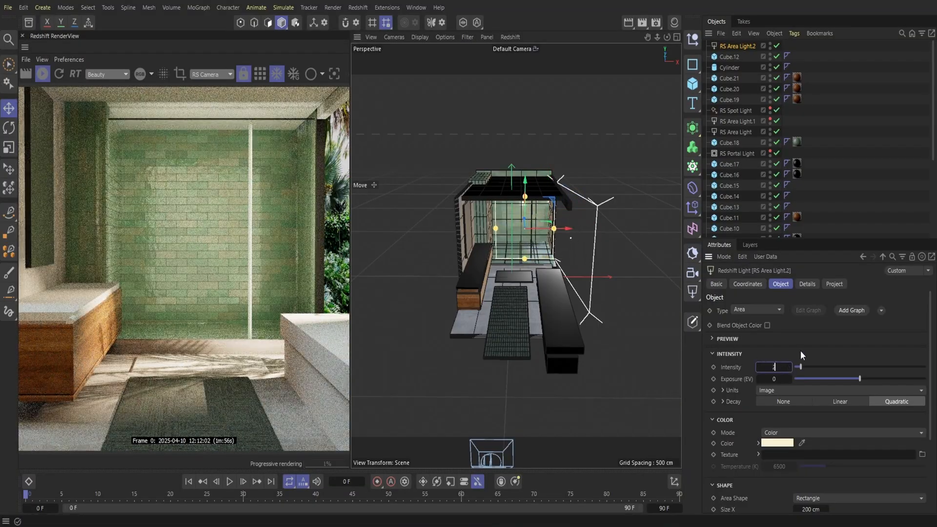
left_click_drag(535, 228, 531, 228)
Step: Rotate RS Area Light.2 to lie flat, shift it within the shower and lower it about 53 cm towards the floor
key("r")
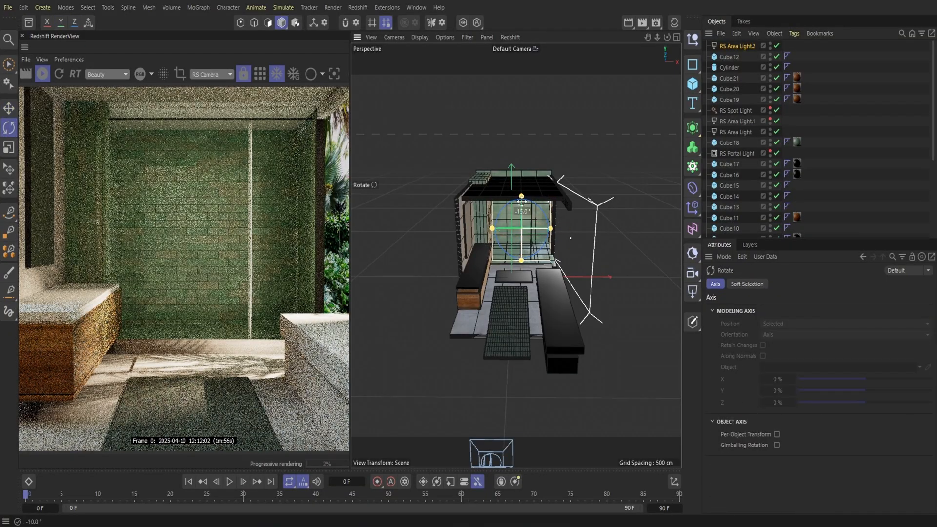
left_click_drag(522, 200, 524, 101)
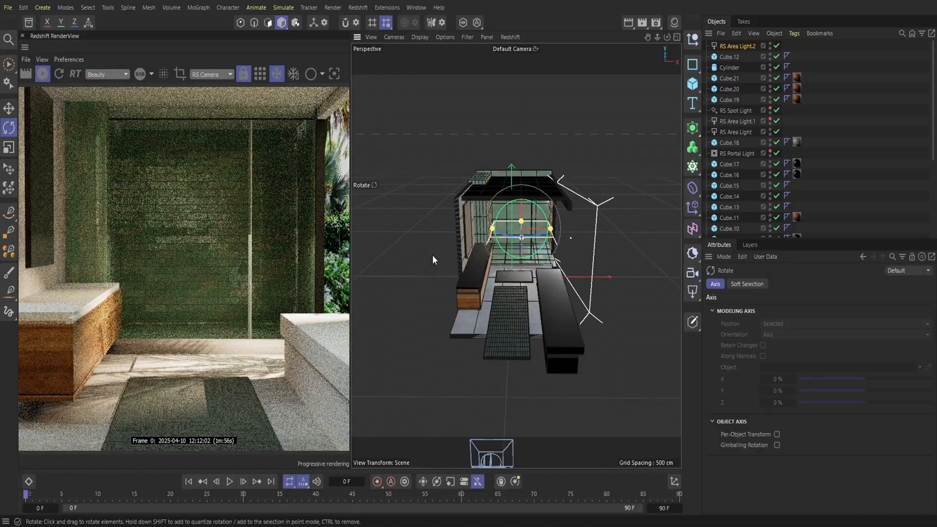
key("e")
left_click_drag(668, 36, 605, 42)
left_click_drag(544, 223, 556, 218)
mouse_move(525, 252)
left_mouse_down()
mouse_move(522, 292)
mouse_move(522, 266)
left_mouse_up()
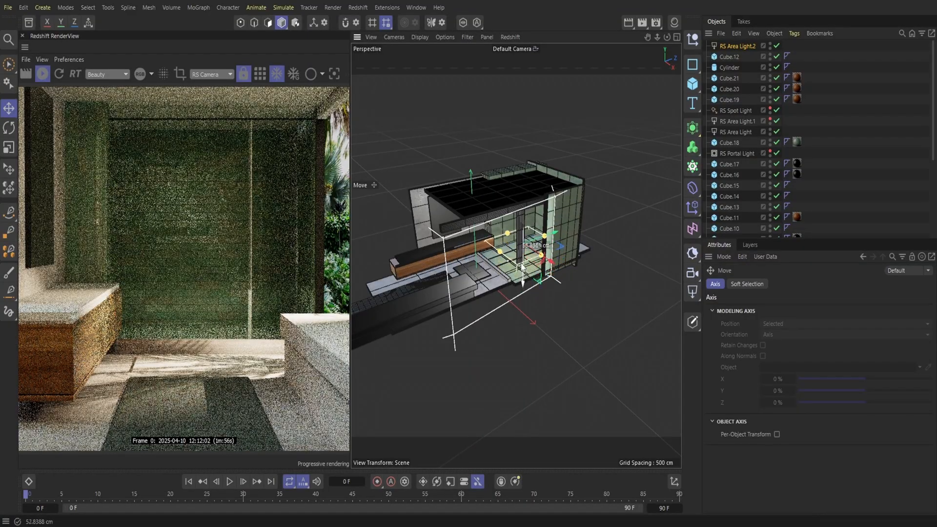
Step: Try an intensity of 5 on RS Area Light.2, and settle on 2.5
left_click(731, 47)
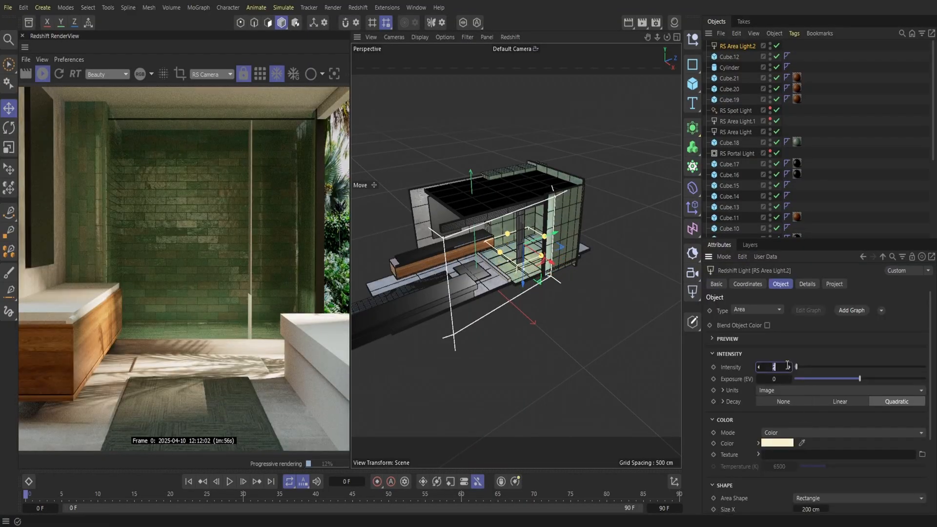
type("5")
key("Return")
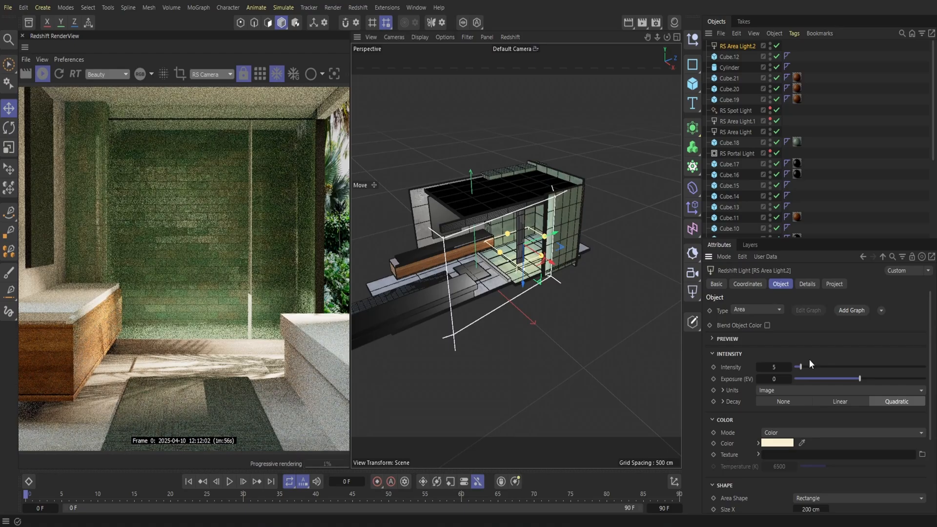
left_click(777, 369)
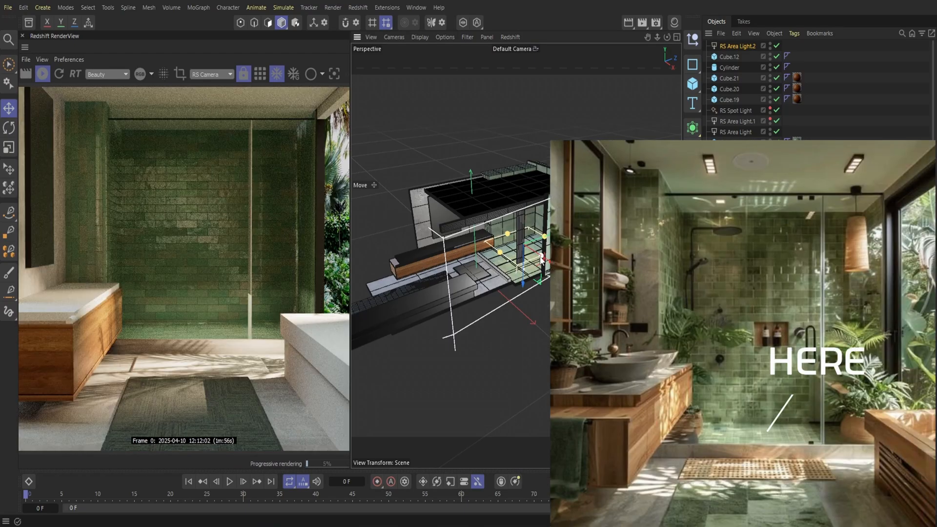
Step: Narrow RS Area Light.2 to about 137.6 cm in X and reduce its spread to 0.26
left_click_drag(535, 258, 543, 259)
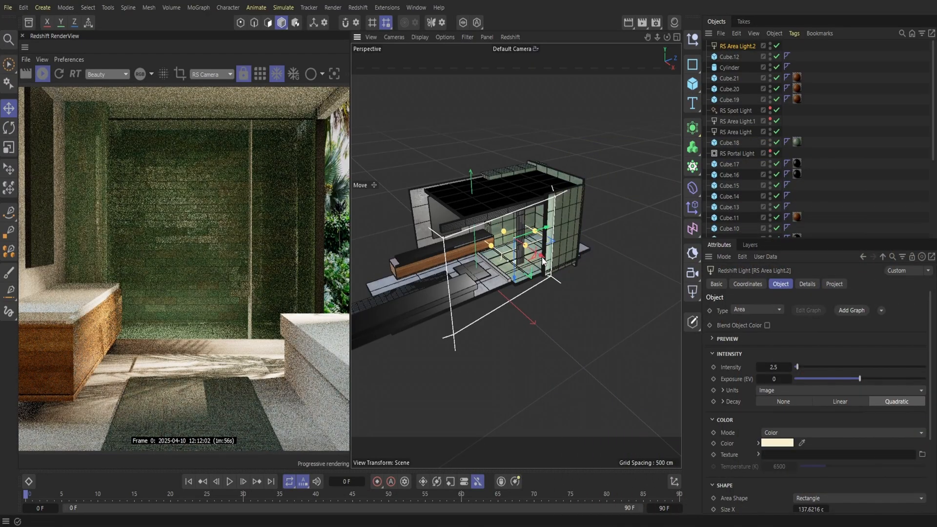
scroll(724, 499, "down", 4)
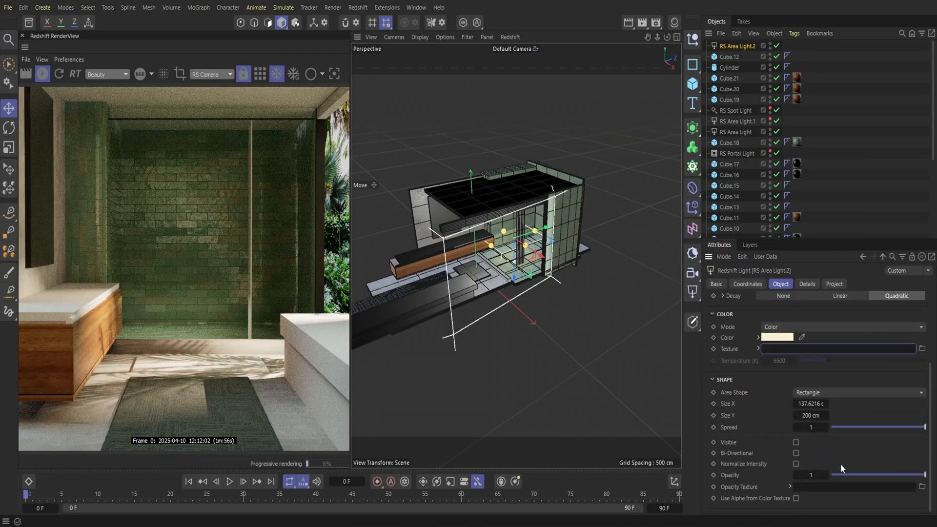
left_click_drag(900, 428, 842, 433)
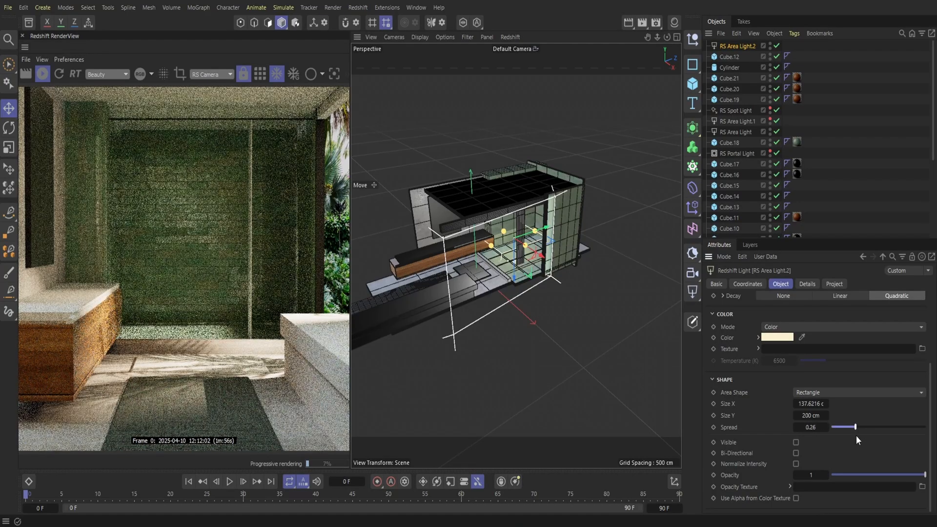
Step: Extend RS Area Light.2 to about 245.9 cm in Y above the shower floor
right_click_drag(511, 241, 554, 241, "alt")
left_click_drag(572, 181, 585, 181)
left_click_drag(528, 192, 554, 192)
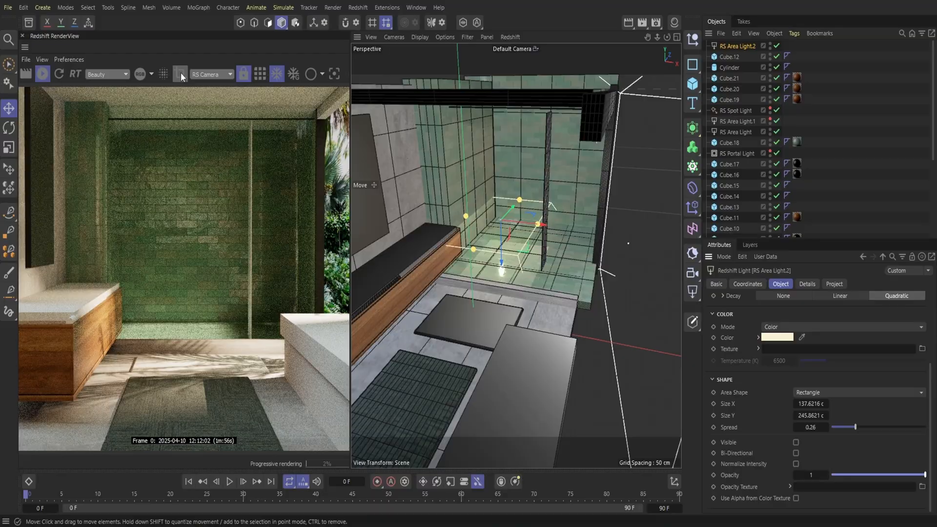
Step: Limit the preview render to a region over the lower shower and threshold, and reduce RS Area Light.2's opacity to 0.714
left_click(181, 75)
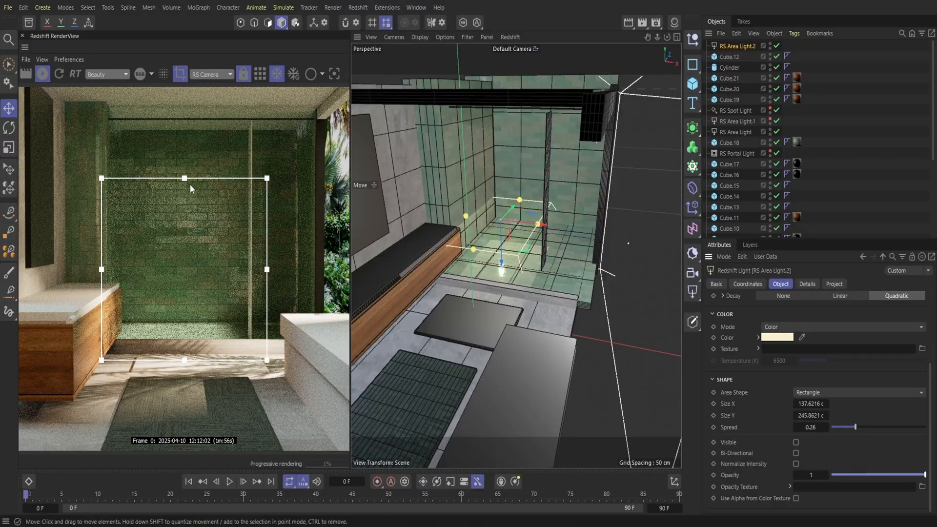
left_click_drag(189, 181, 193, 272)
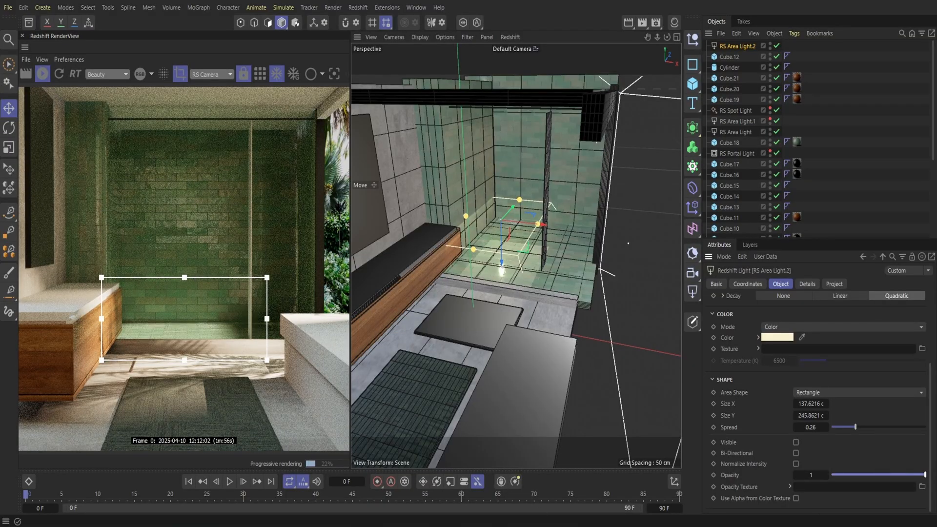
left_click_drag(924, 474, 900, 476)
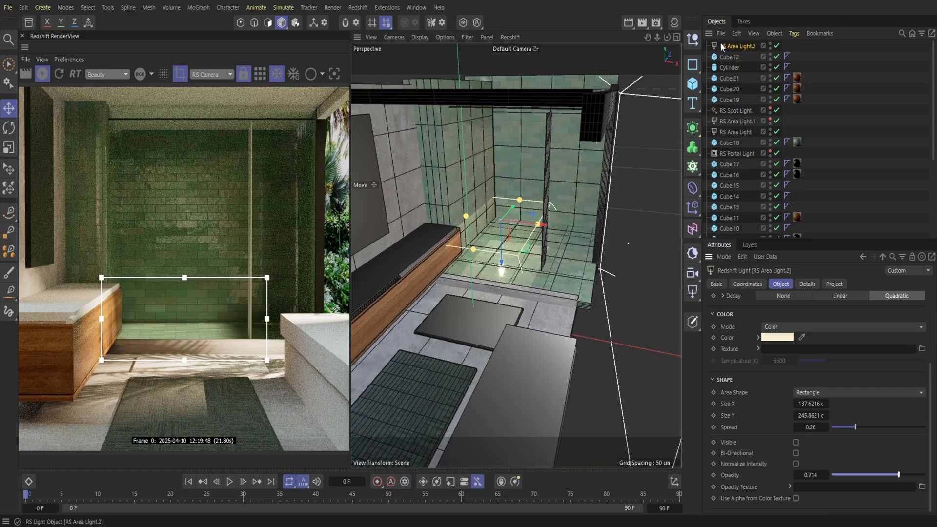
Step: Duplicate RS Area Light.2 and rotate the copy upright inside the shower so it faces the tiled wall
left_click(743, 79)
left_click(736, 33)
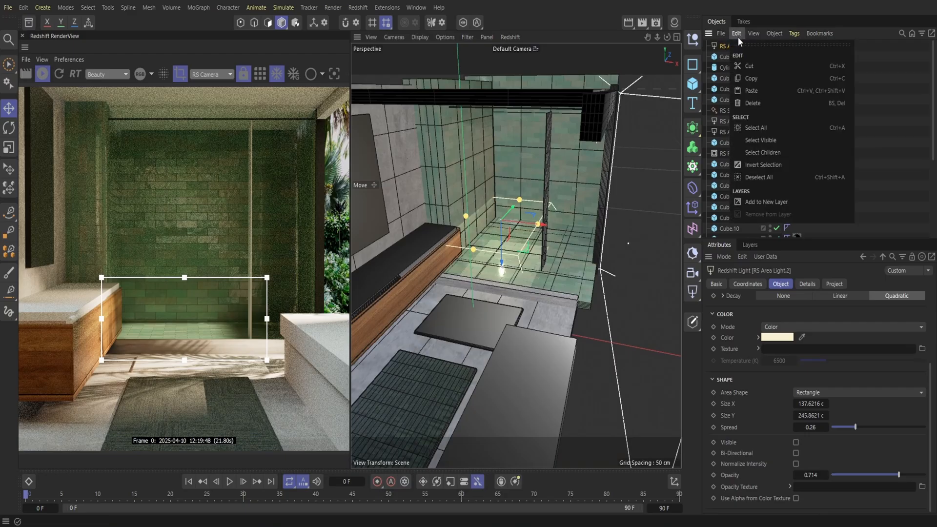
left_click(746, 91)
left_click(8, 129)
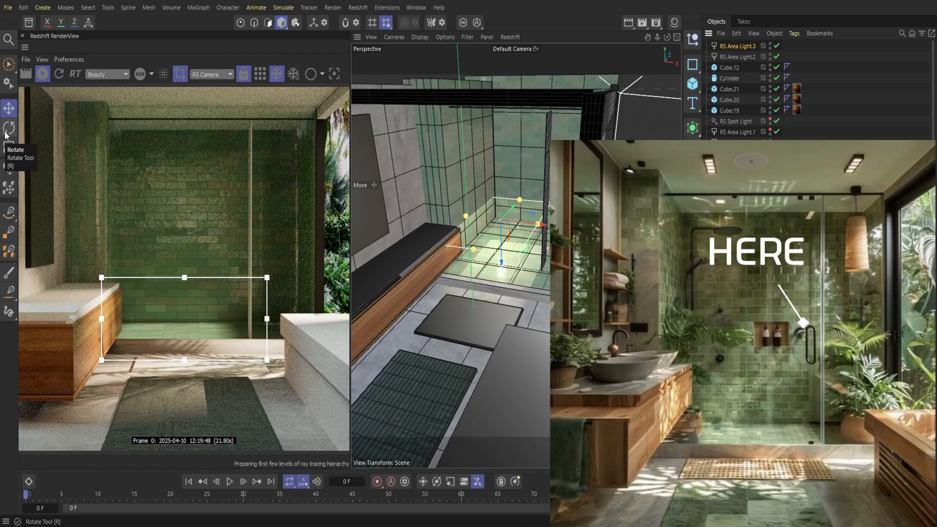
left_click_drag(492, 218, 499, 250)
Step: Extend the render region over the whole shower, and move RS Area Light.3 toward the shower's window side and tilt it diagonally
left_click_drag(182, 280, 211, 125)
left_click_drag(267, 241, 321, 250)
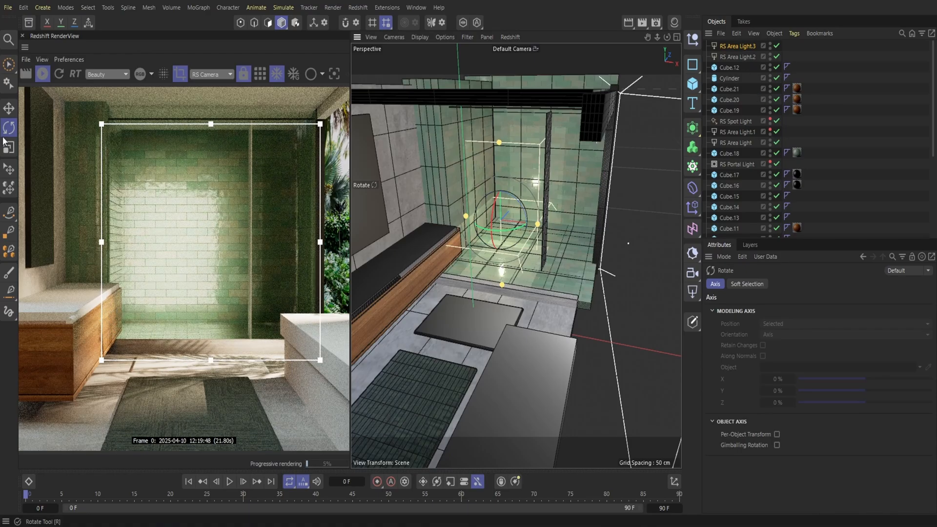
left_click(9, 108)
left_click_drag(505, 224, 570, 215)
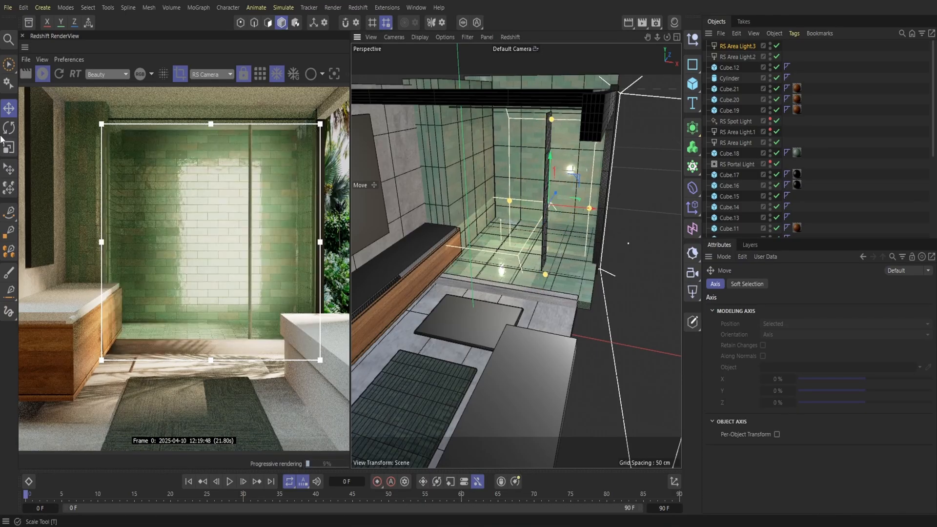
key("r")
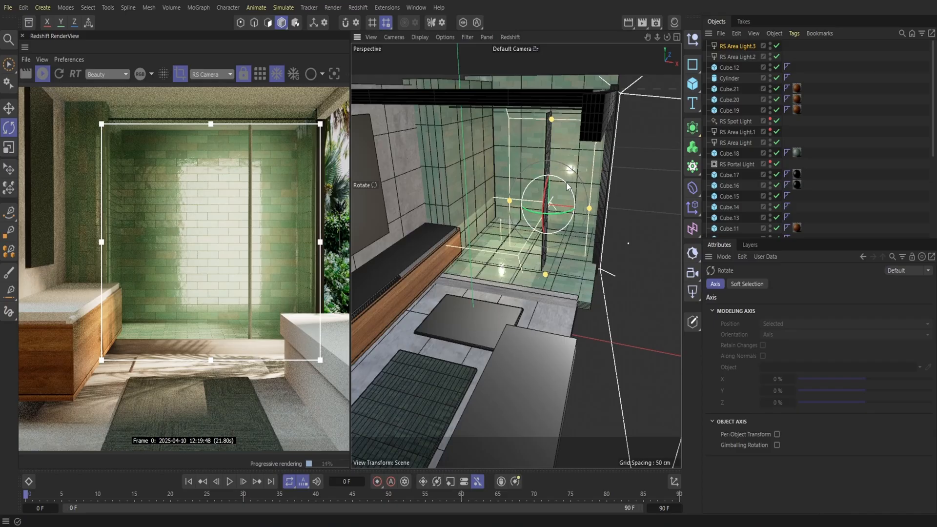
left_click_drag(567, 186, 584, 202)
Step: Set RS Area Light.3's intensity to 1.5 and its spread to 0.126
left_click(738, 47)
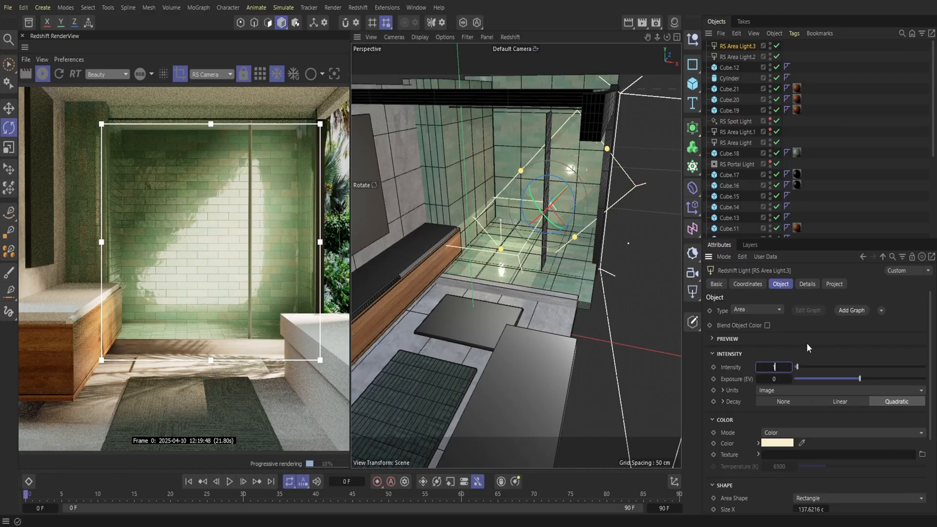
type("1")
key("Return")
scroll(828, 444, "down", 5)
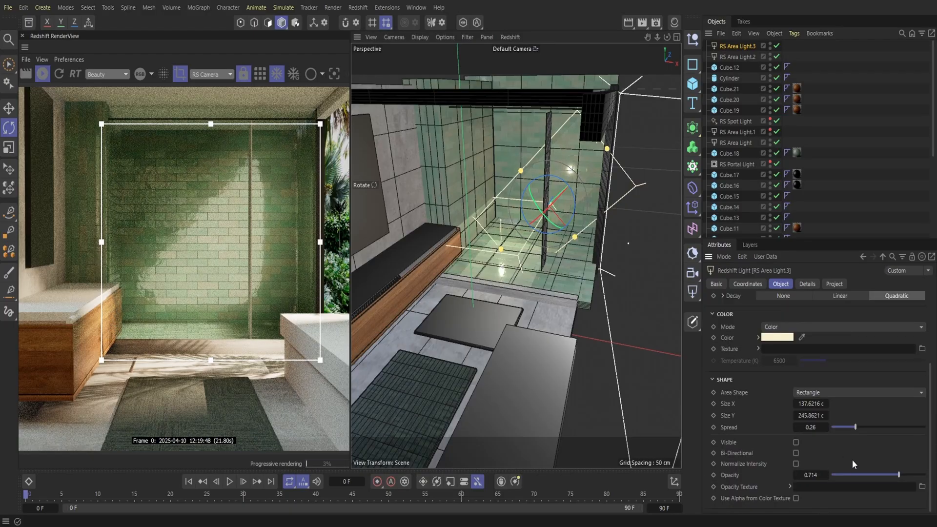
left_click_drag(853, 428, 843, 430)
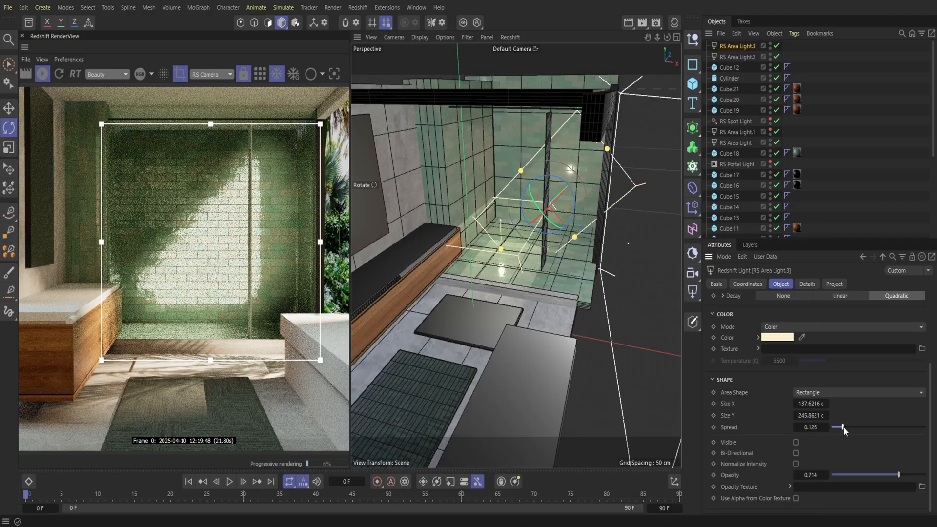
Step: Move RS Area Light.3 out through the shower's window-side wall and rotate it by about -25°
left_click(9, 109)
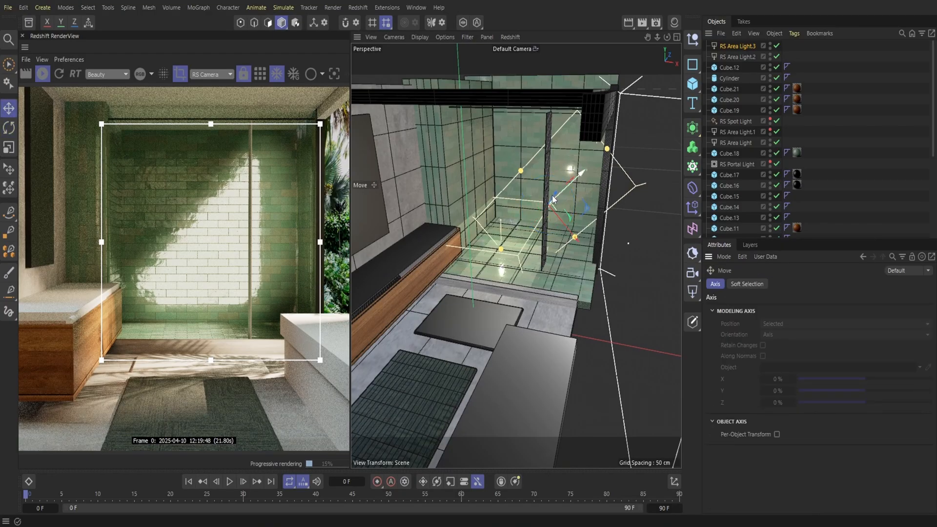
left_click_drag(555, 195, 616, 159)
left_click(8, 127)
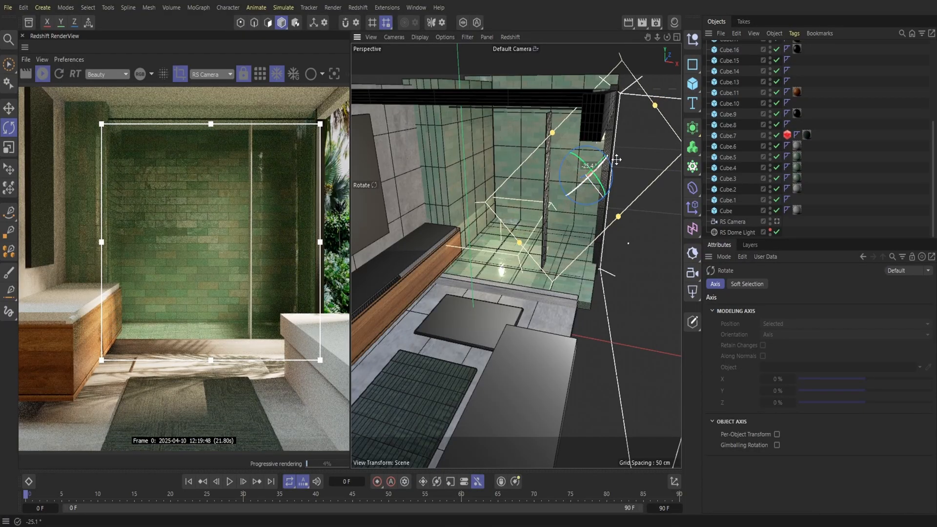
left_click_drag(616, 160, 617, 161)
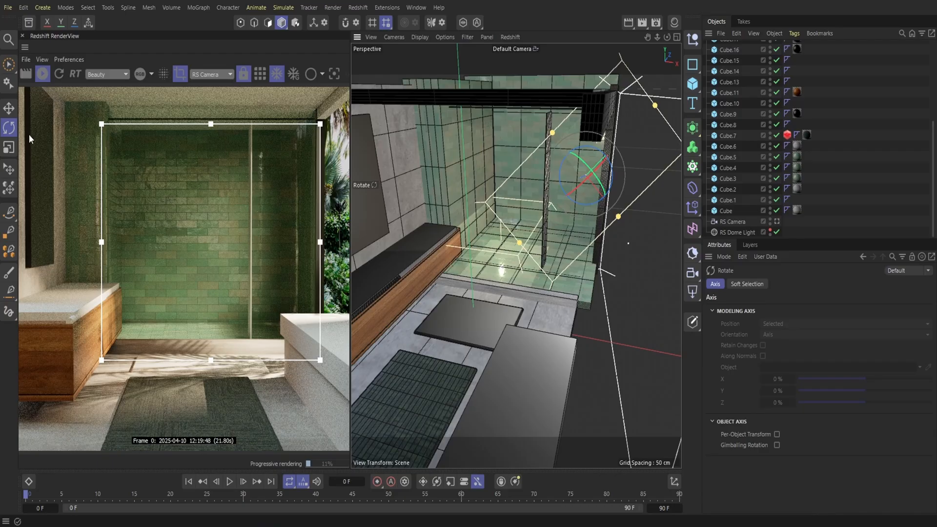
left_click(8, 107)
left_click_drag(612, 188, 622, 216)
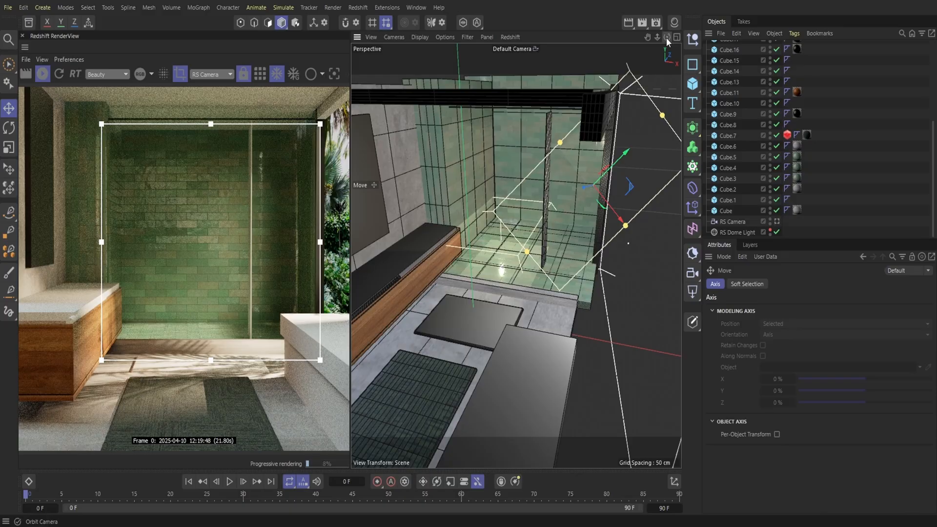
Step: Load the bathroom reference image as RS Area Light.3's texture, accepting a copy at the project location, and raise its intensity to 5.74
left_click_drag(667, 39, 641, 42)
scroll(731, 65, "up", 5)
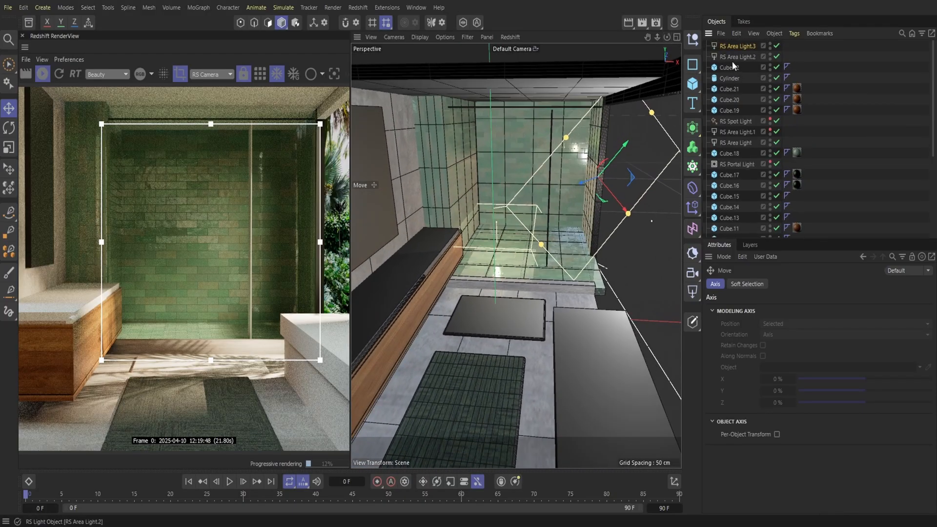
left_click(734, 48)
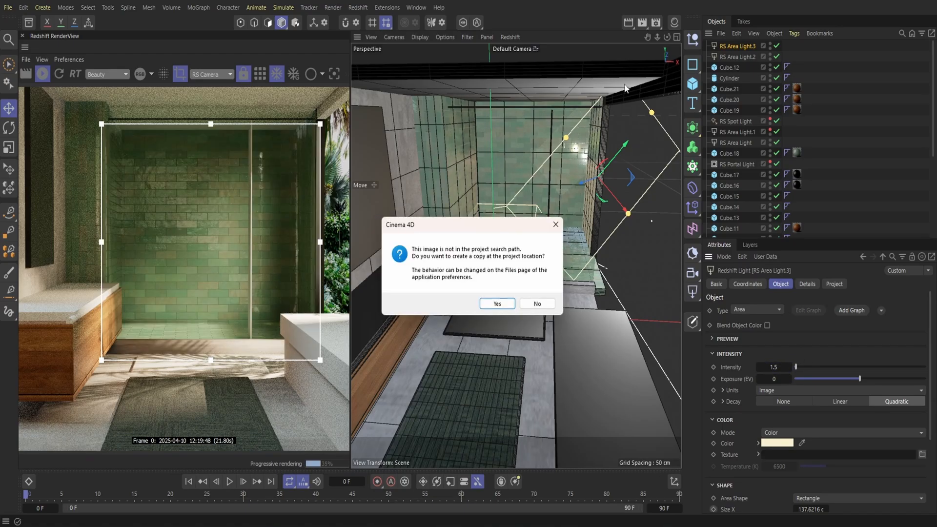
left_click(495, 304)
left_click(494, 293)
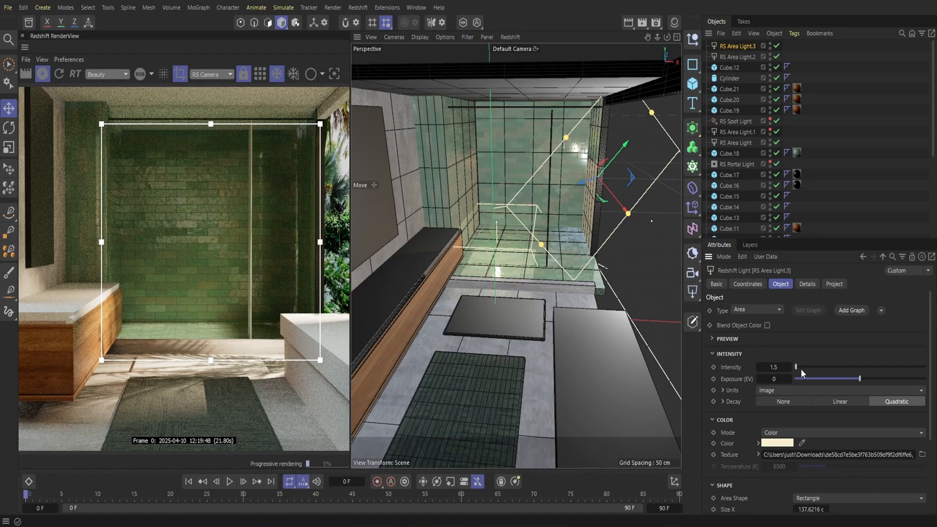
left_click_drag(800, 369, 801, 368)
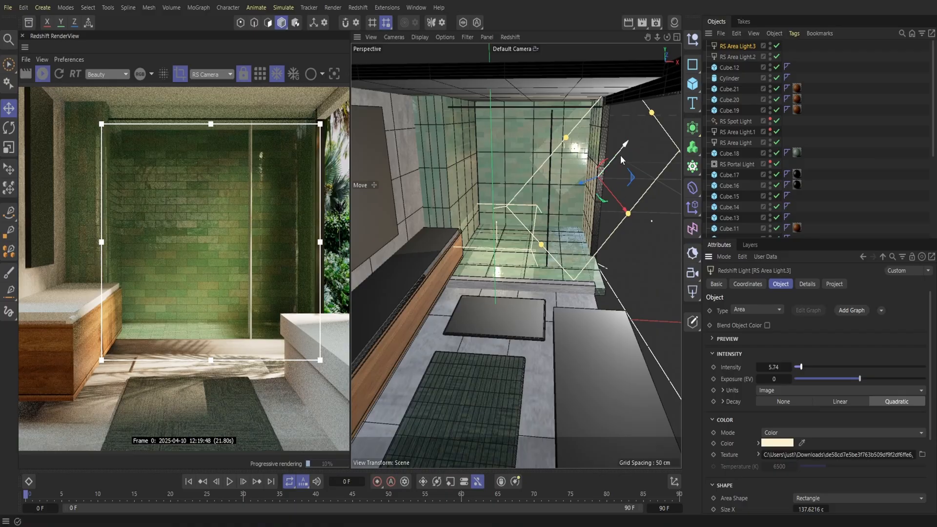
Step: Fine-tune RS Area Light.3's position and rotation beside the shower's window-side wall
left_click_drag(619, 205, 630, 214)
left_click_drag(633, 166, 613, 154)
left_click(7, 126)
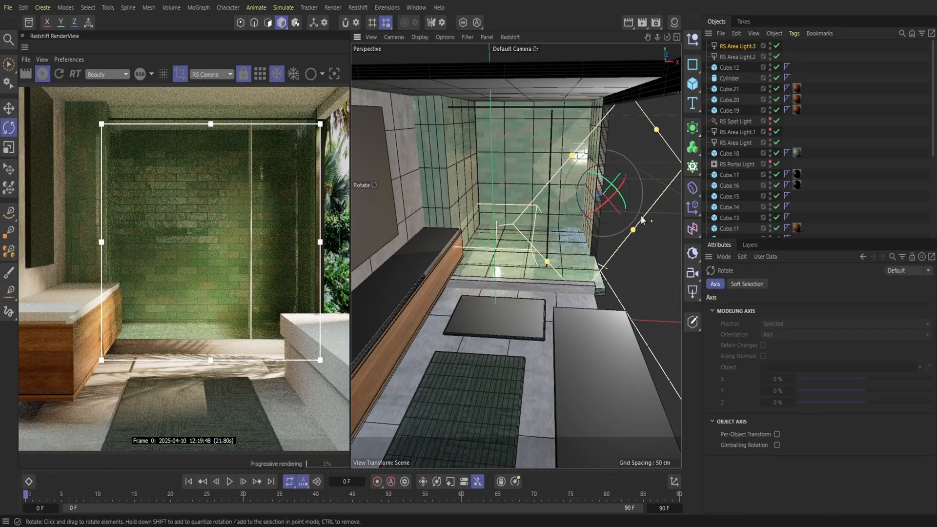
left_click_drag(603, 216, 602, 210)
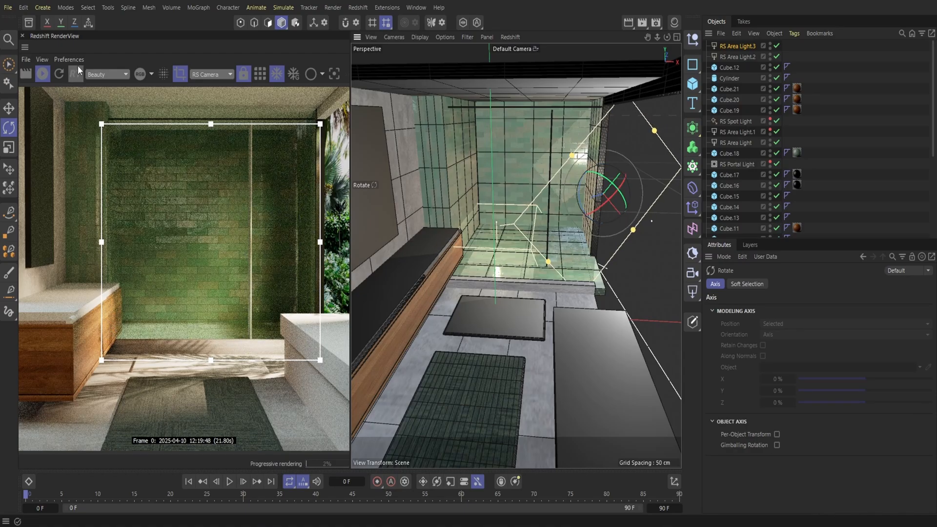
left_click(9, 108)
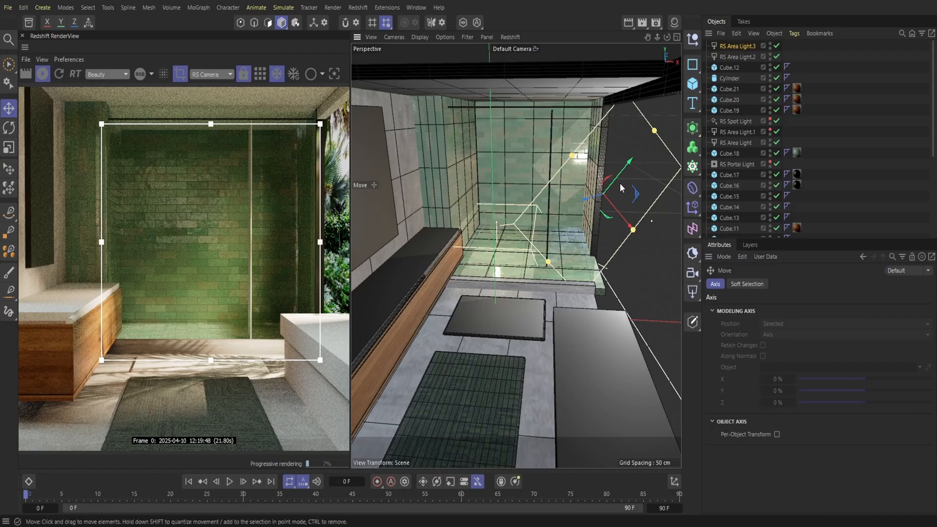
left_click_drag(618, 184, 628, 171)
Step: Enable RS Area Light.1 and select RS Area Light for review in the full scene
left_click(770, 130)
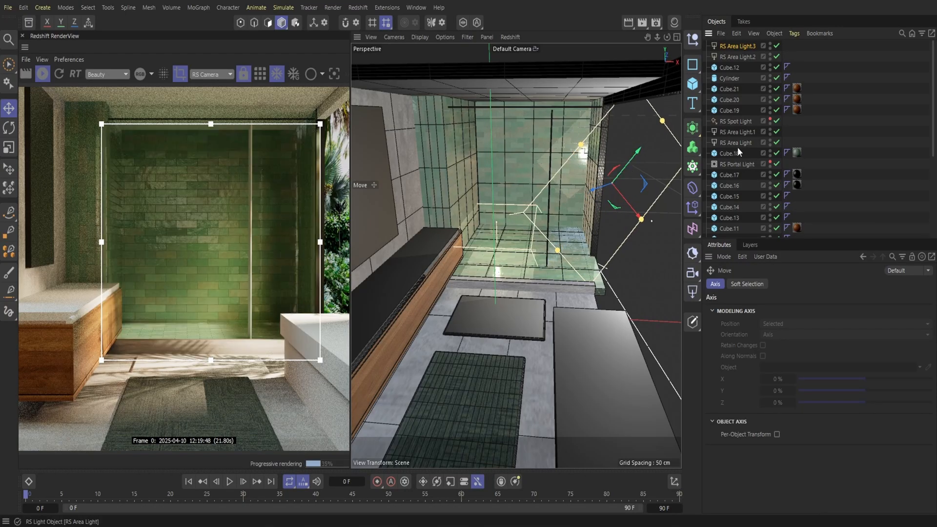
left_click(736, 143)
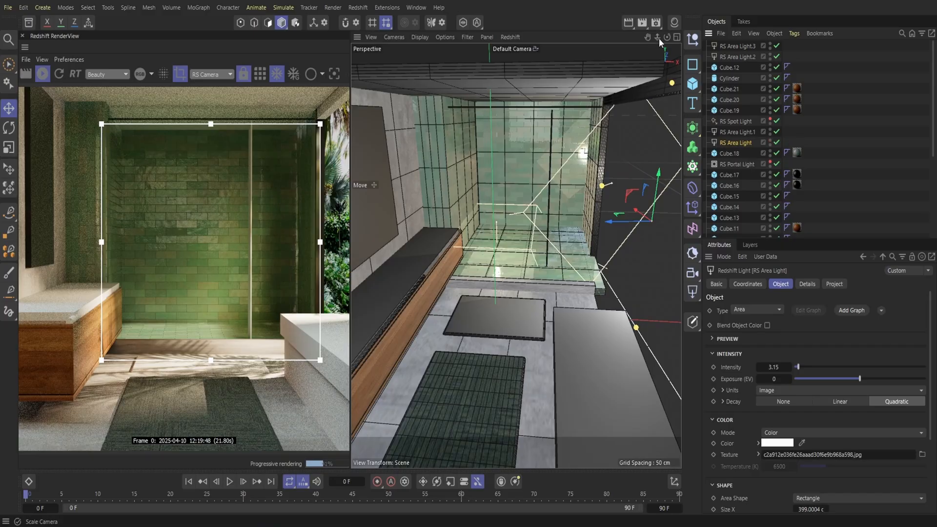
left_click_drag(657, 37, 620, 41)
Step: Save the project and turn off the render region so the preview covers the full frame
left_click(8, 7)
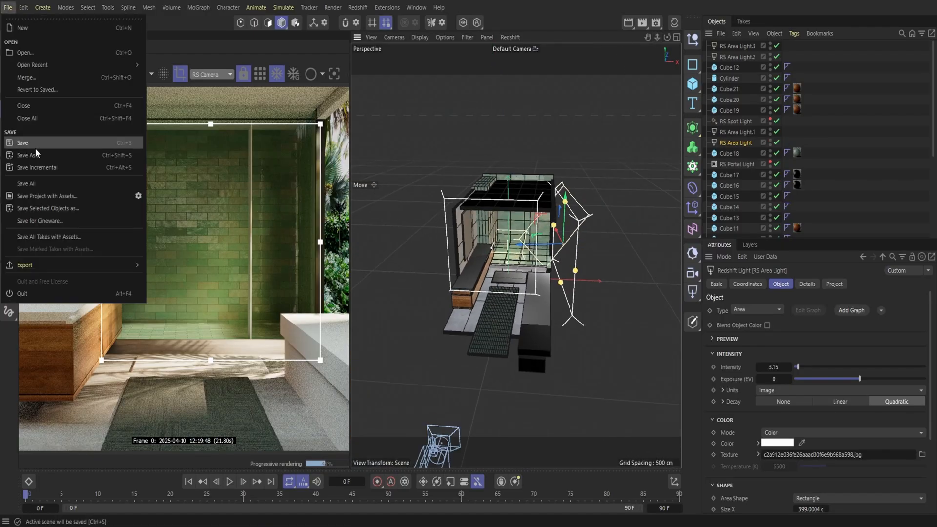
left_click(33, 145)
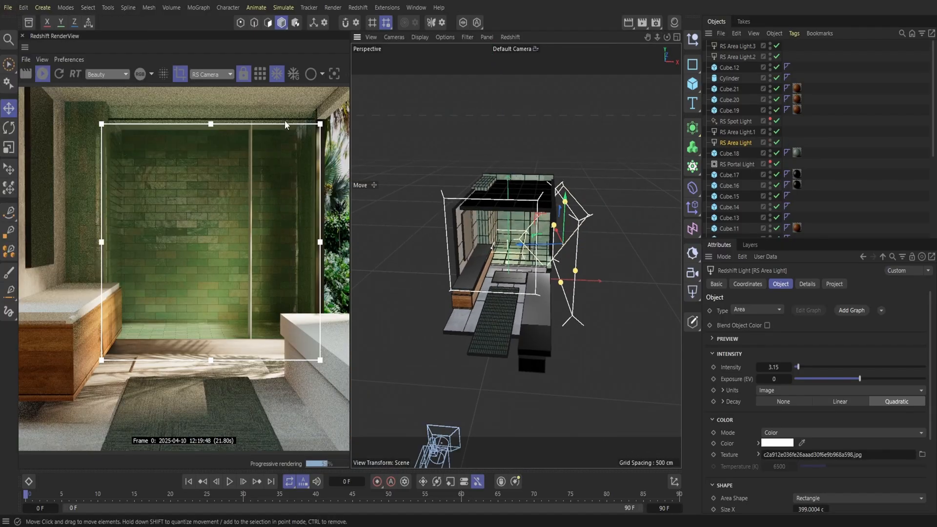
left_click(179, 76)
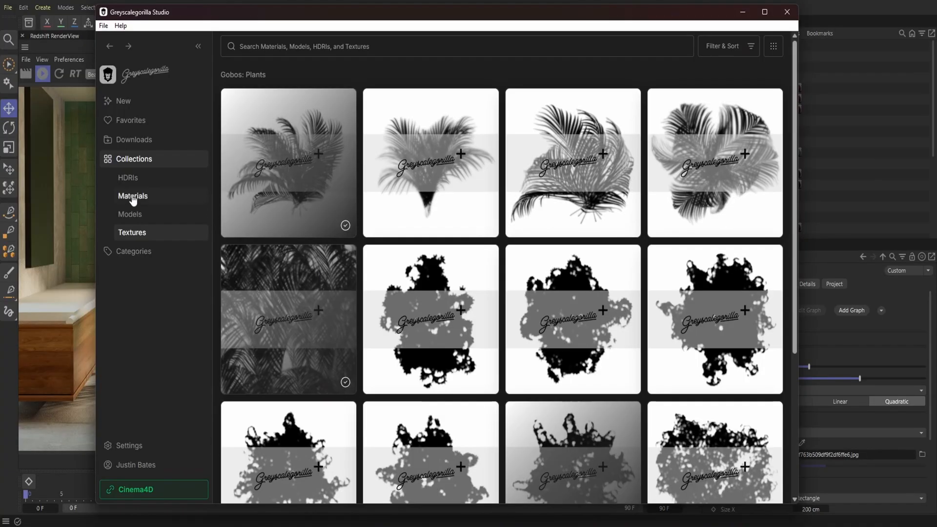
Step: Switch to Greyscalegorilla Studio, search for vase, and import the Vase Short model into the Cinema 4D scene
left_click(132, 198)
left_click(139, 215)
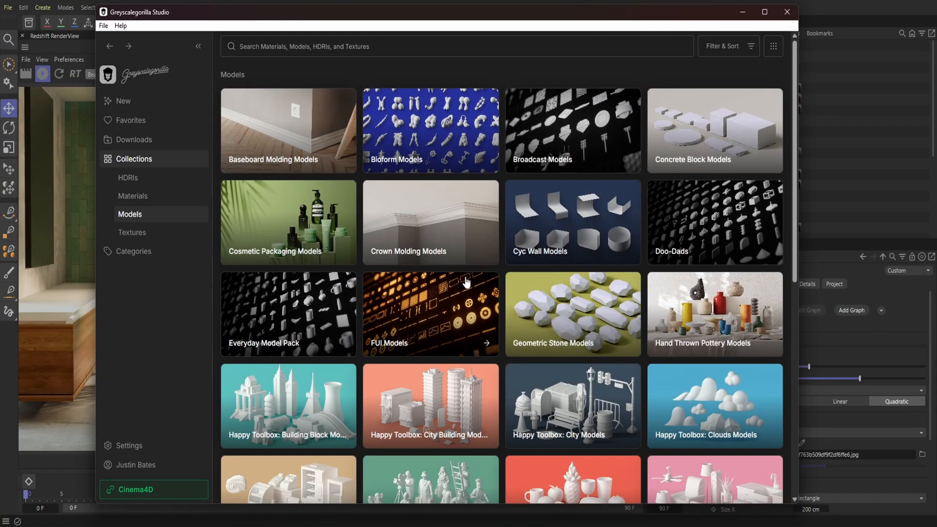
scroll(467, 281, "down", 8)
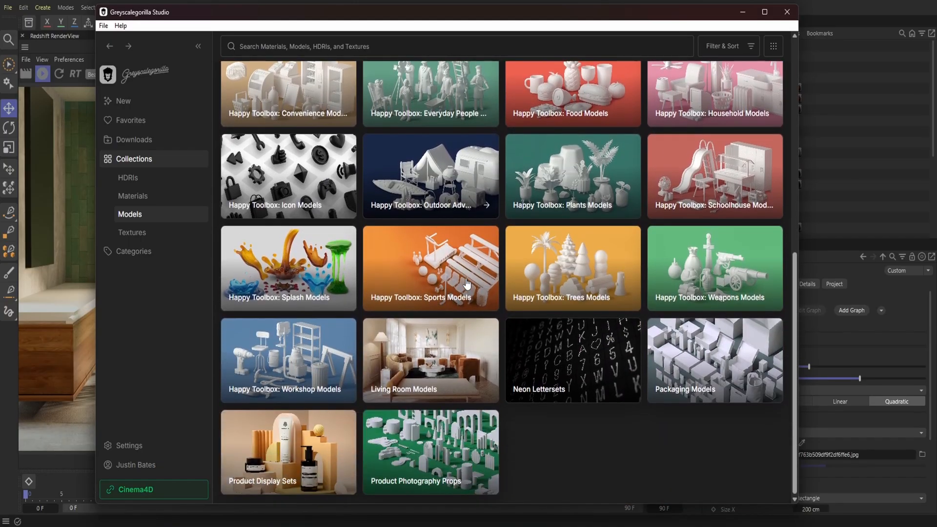
left_click(274, 51)
type("vase")
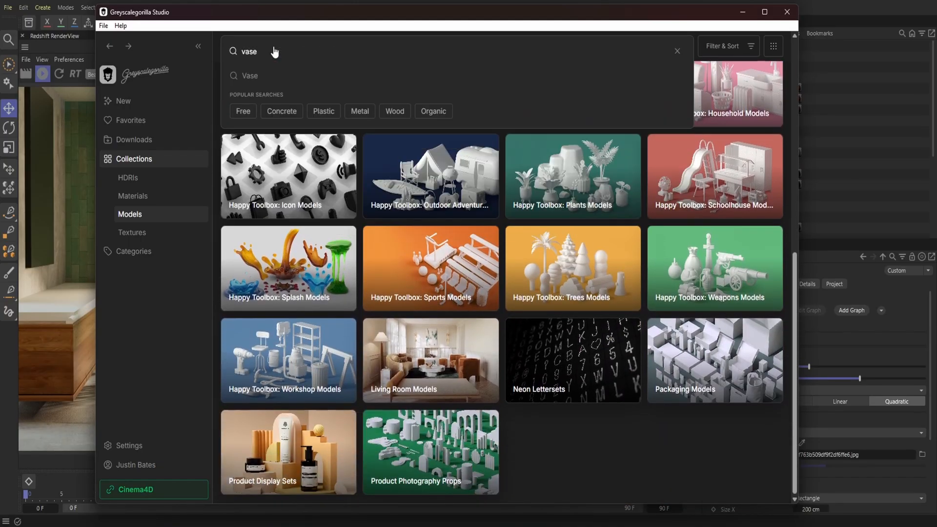
key("Return")
scroll(366, 281, "down", 8)
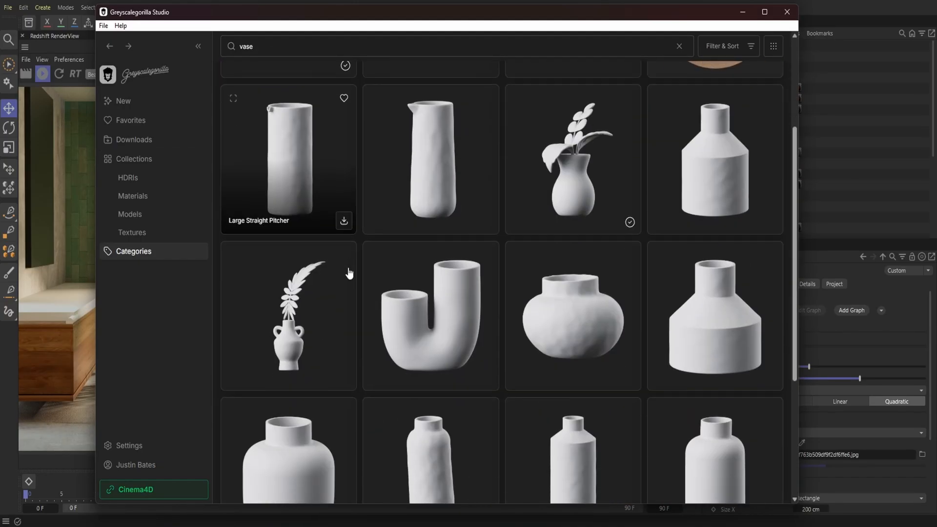
left_click_drag(279, 16, 182, 1)
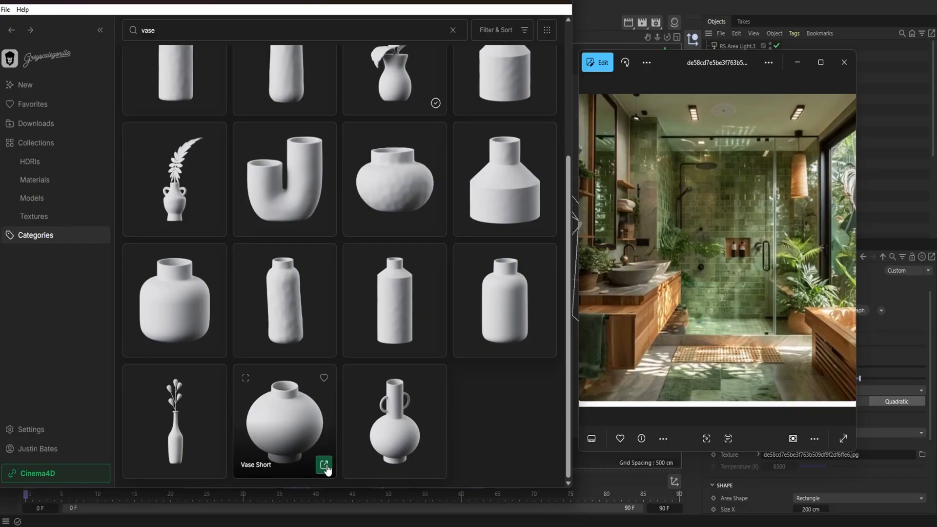
left_click(315, 465)
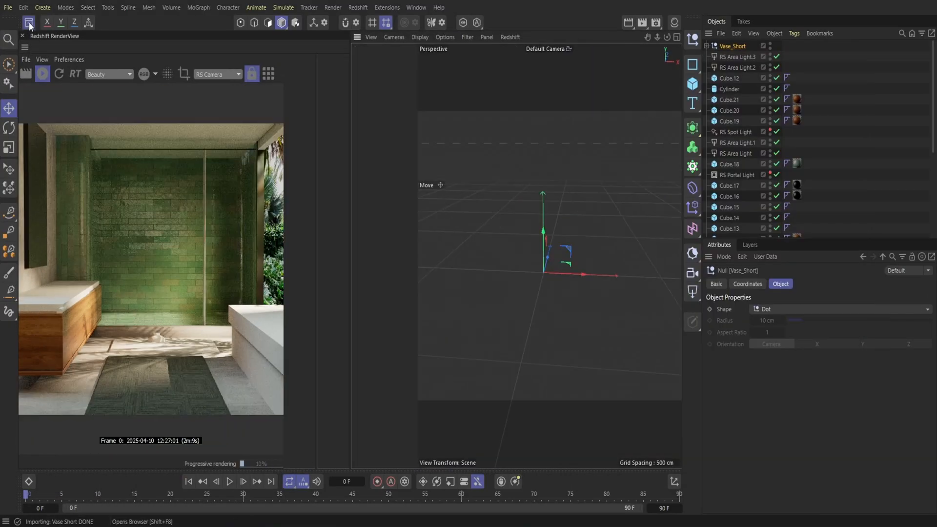
Step: Search the Asset Browser for vase and for bowl, and add the Soup - Cereal Bowl 05 - Beige model to the scene
left_click(68, 79)
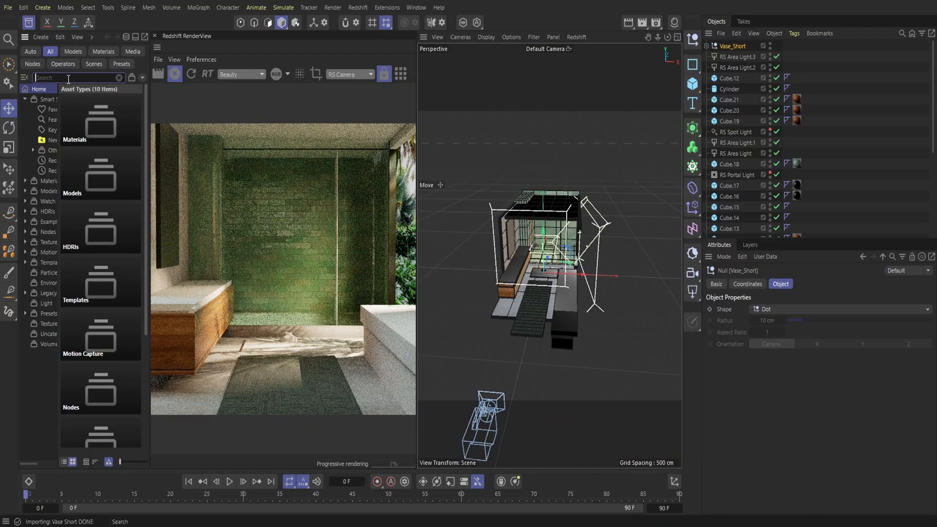
type("vase")
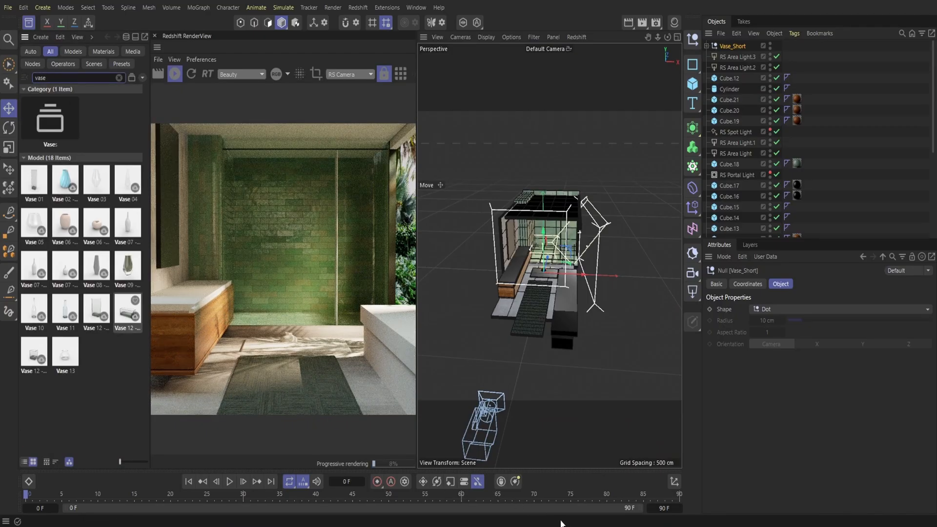
left_click(118, 78)
type("bow")
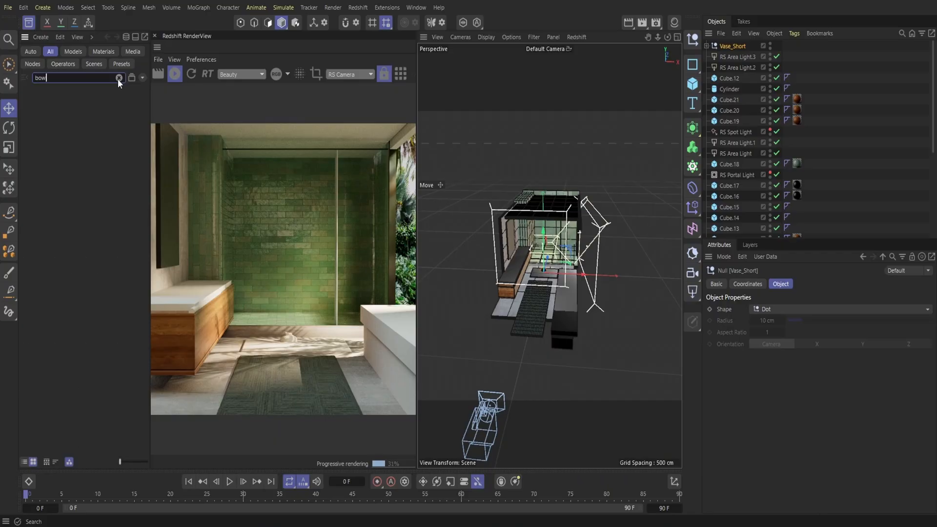
type("l")
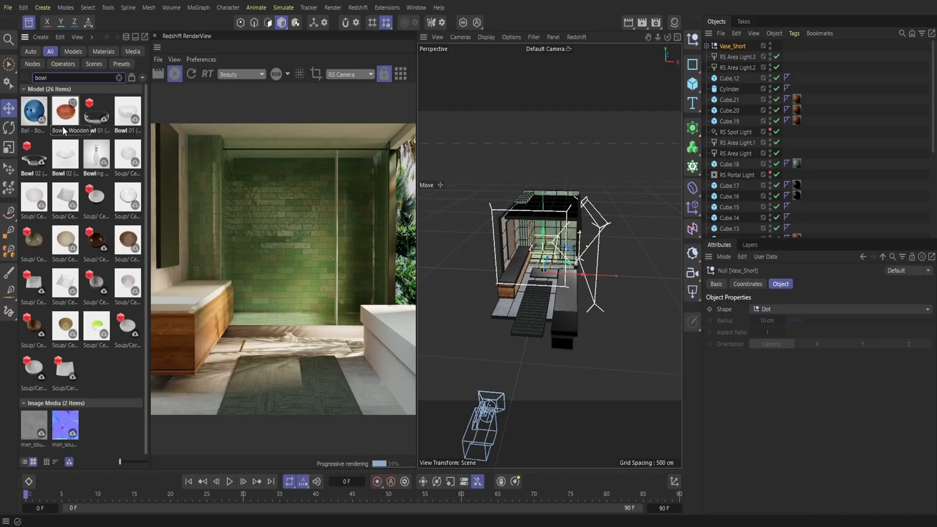
double_click(33, 244)
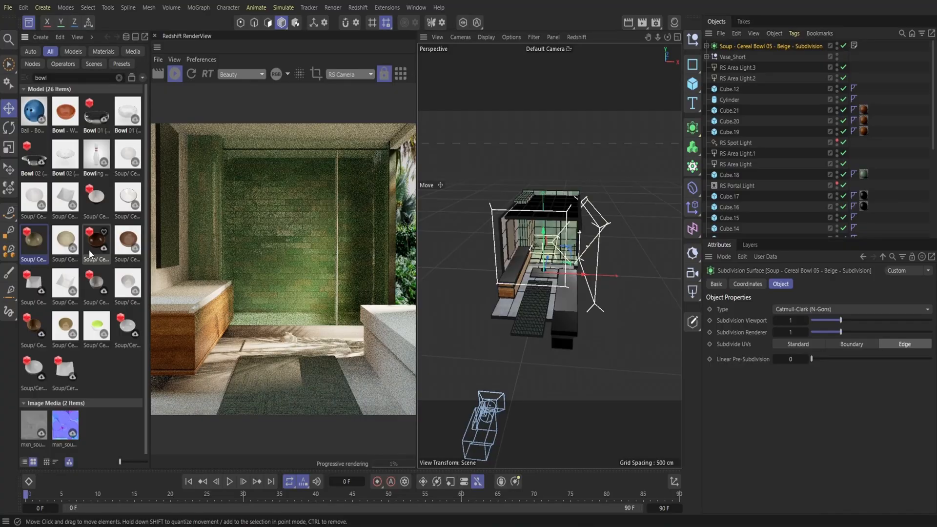
Step: Check the reference image, then search the Asset Browser for towel and add the Towel 03 model to the scene
key("alt+Tab")
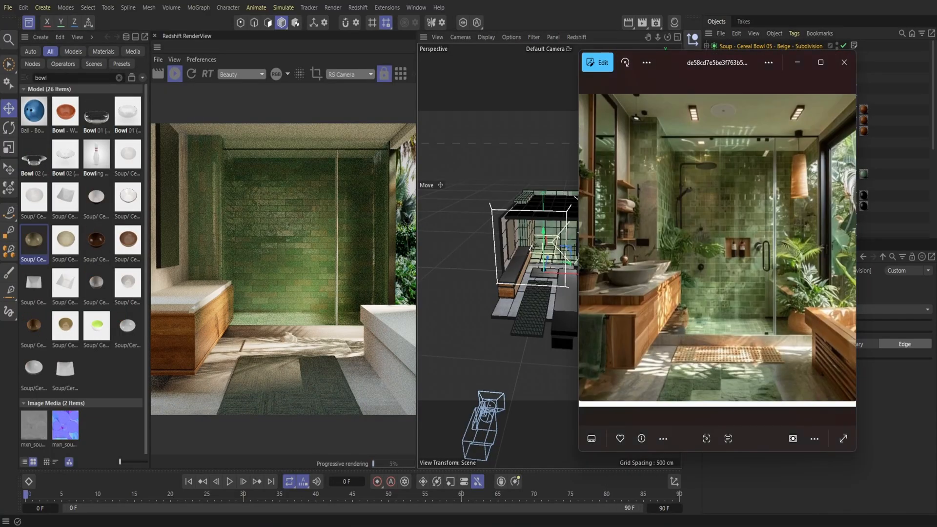
left_click(118, 78)
type("tow")
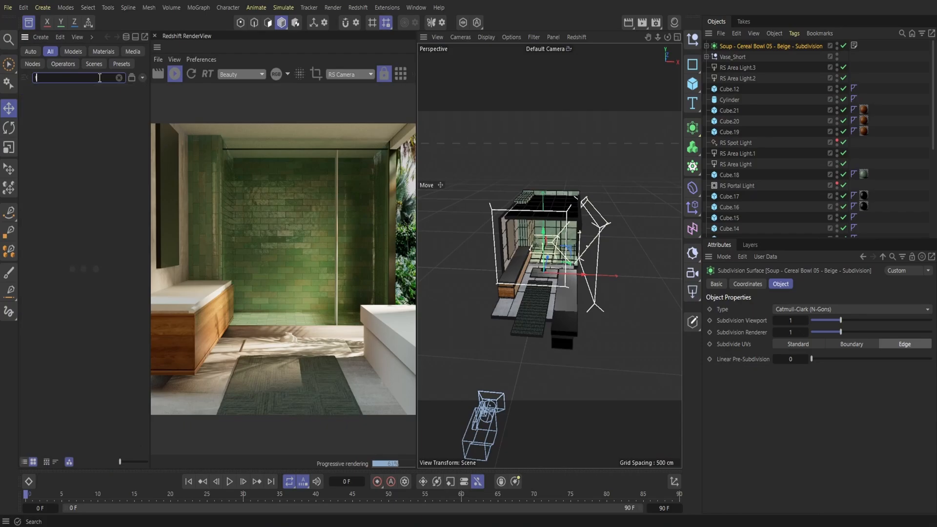
type("el")
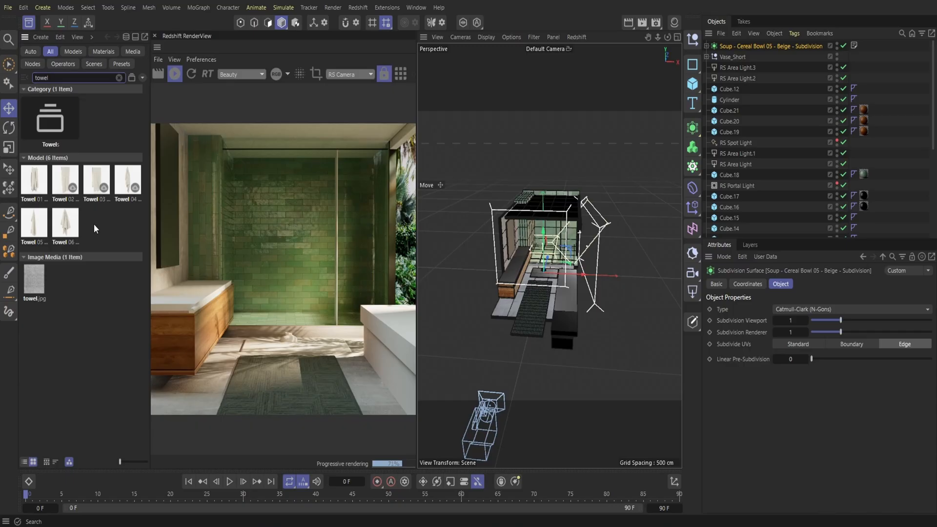
double_click(93, 178)
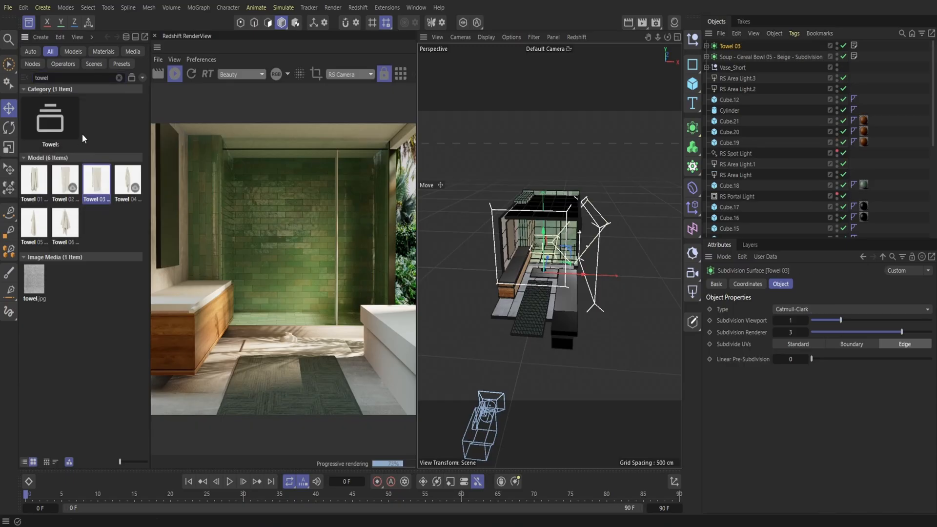
left_click(27, 22)
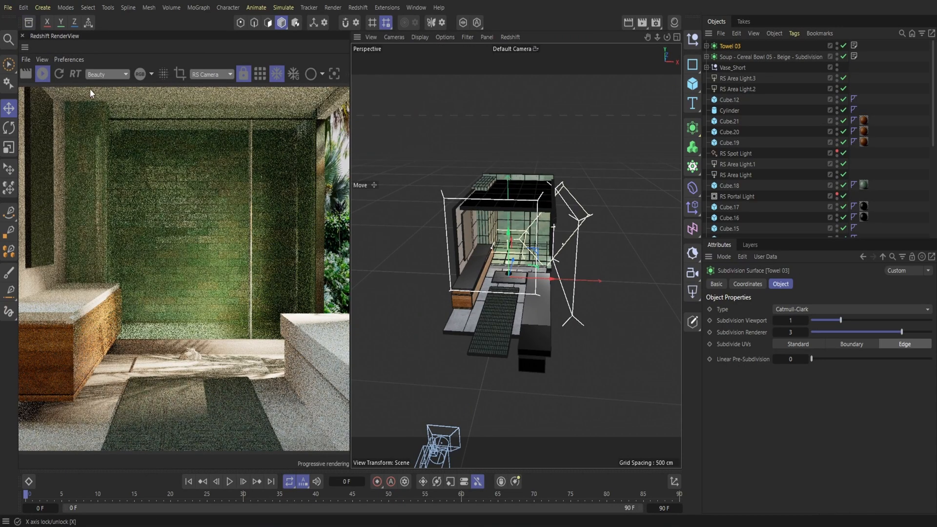
Step: Move the beige cereal bowl from the floor onto the vanity countertop in front of the mirror
left_click(747, 57)
left_click_drag(667, 38, 763, 17)
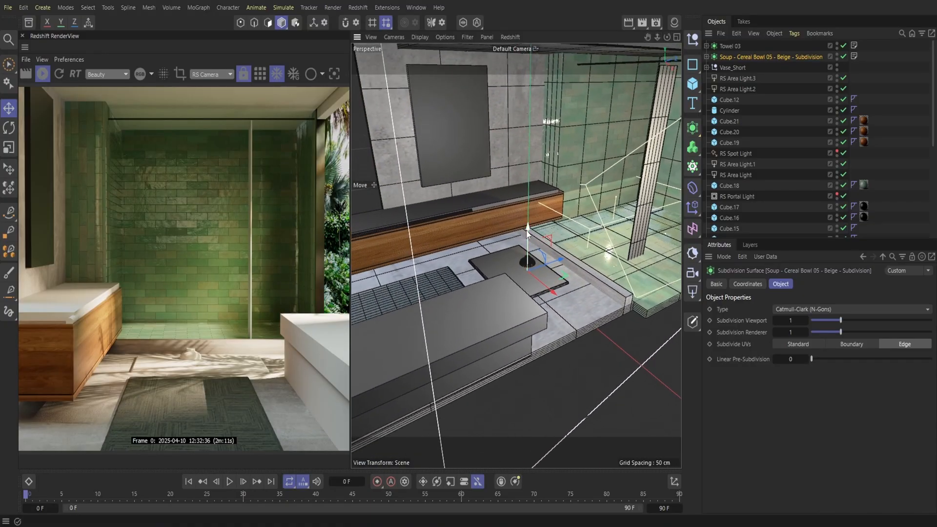
left_click_drag(528, 229, 464, 205)
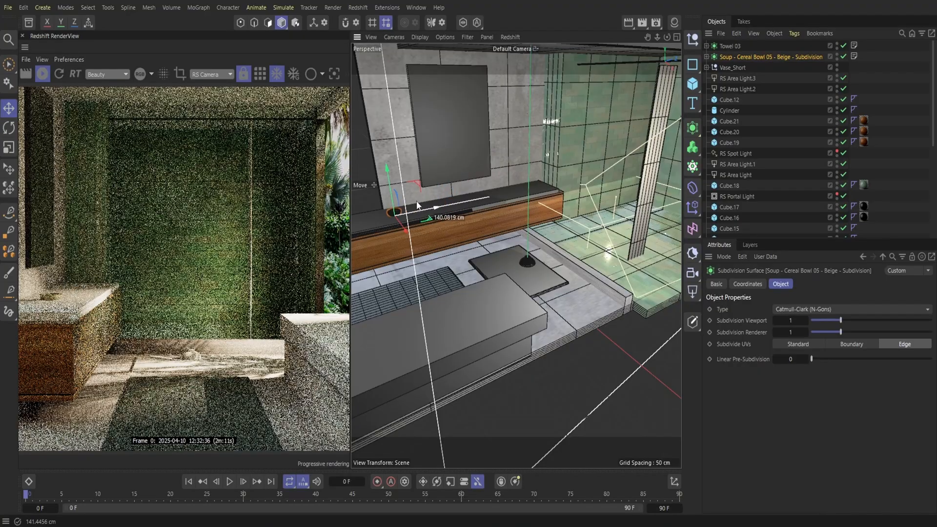
left_click_drag(648, 38, 747, 44)
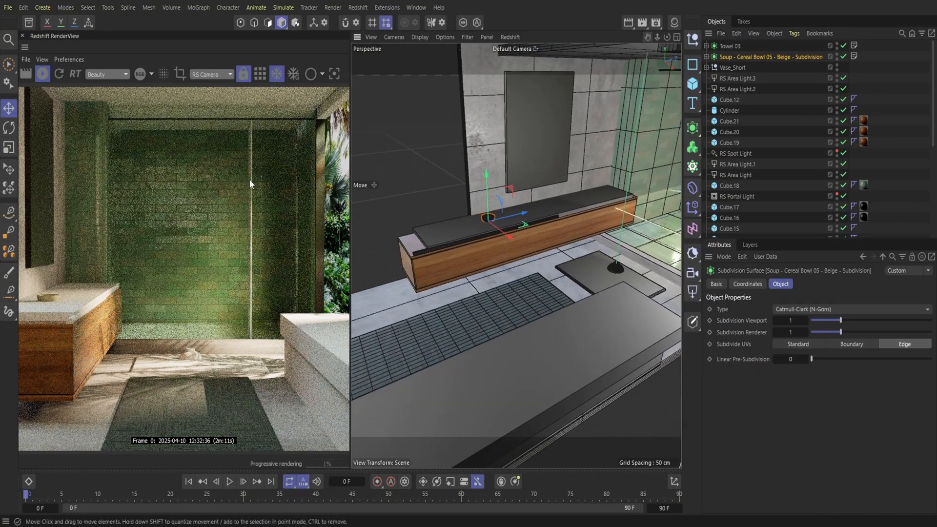
Step: Enlarge the bowl to washbasin size with the Place tool and save the project
left_click(8, 168)
left_click_drag(489, 199, 492, 201, "shift")
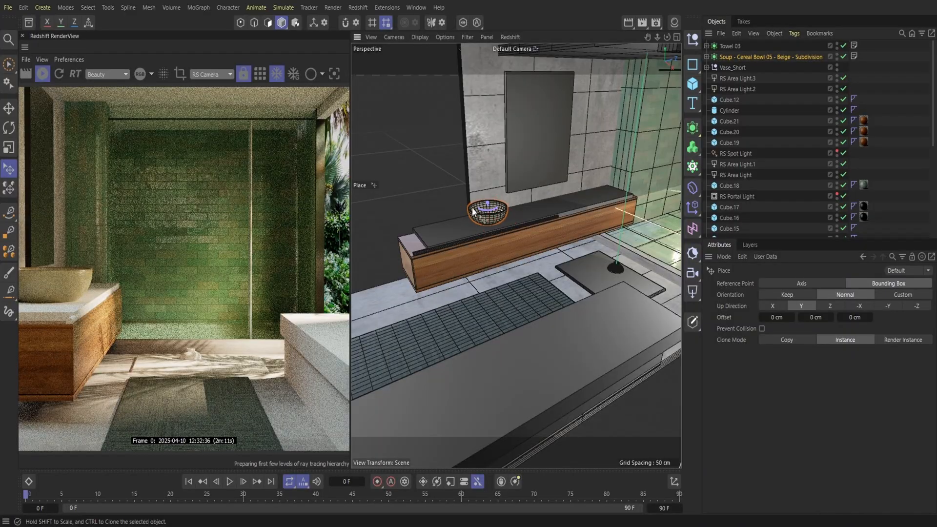
left_click(8, 7)
left_click(33, 141)
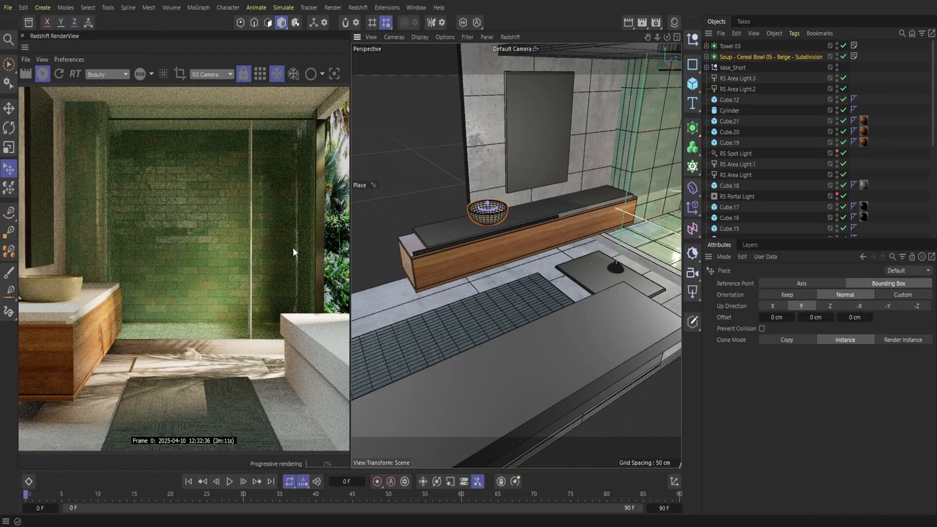
Step: Shift the bowl along the vanity countertop towards the mirror and scale it down slightly with the Place tool
key("e")
left_click_drag(524, 215, 536, 234)
left_click(8, 169)
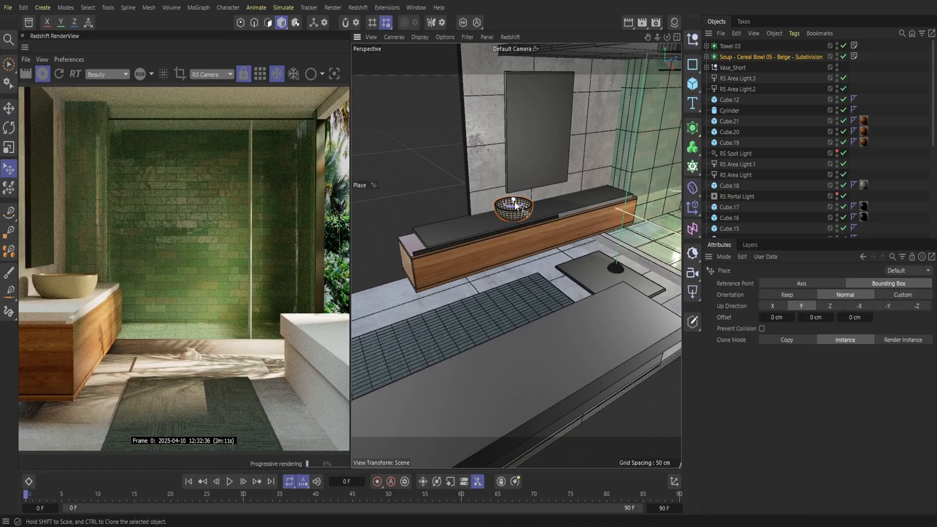
left_click_drag(513, 205, 515, 206)
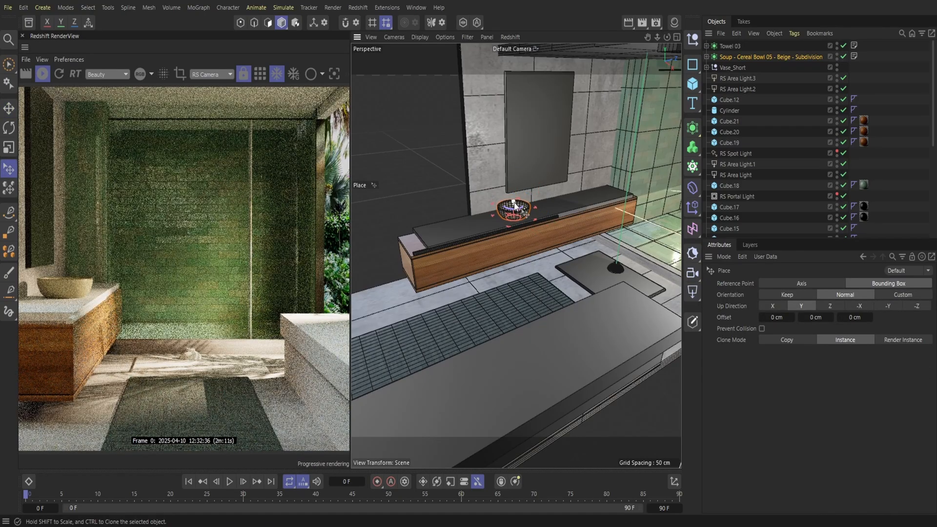
Step: Raise the bowl slightly with the Move tool so its base rests on the vanity countertop
right_click_drag(514, 206, 586, 206, "alt")
middle_click_drag(515, 206, 444, 339, "alt")
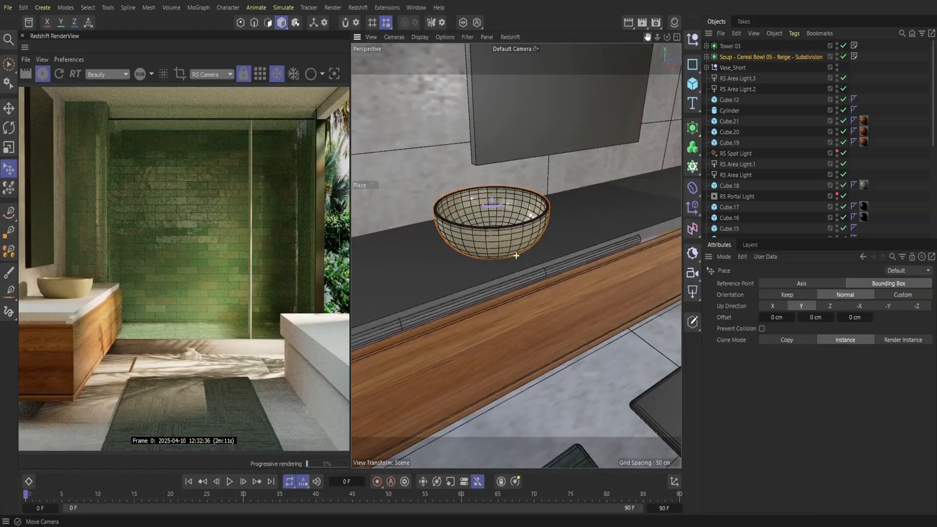
left_click(10, 111)
left_click_drag(496, 211, 495, 208)
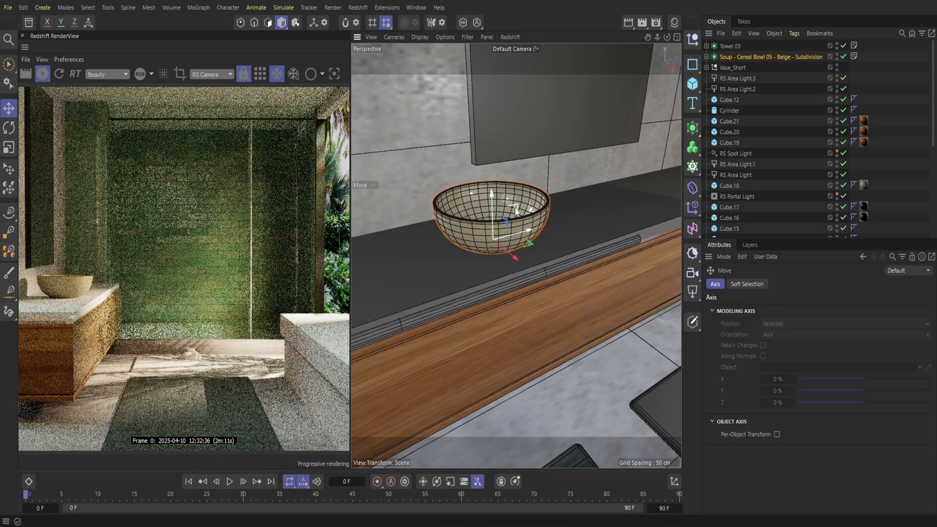
Step: Duplicate the bowl and move the copy along the countertop towards the shower as a second basin
scroll(515, 255, "down", 5)
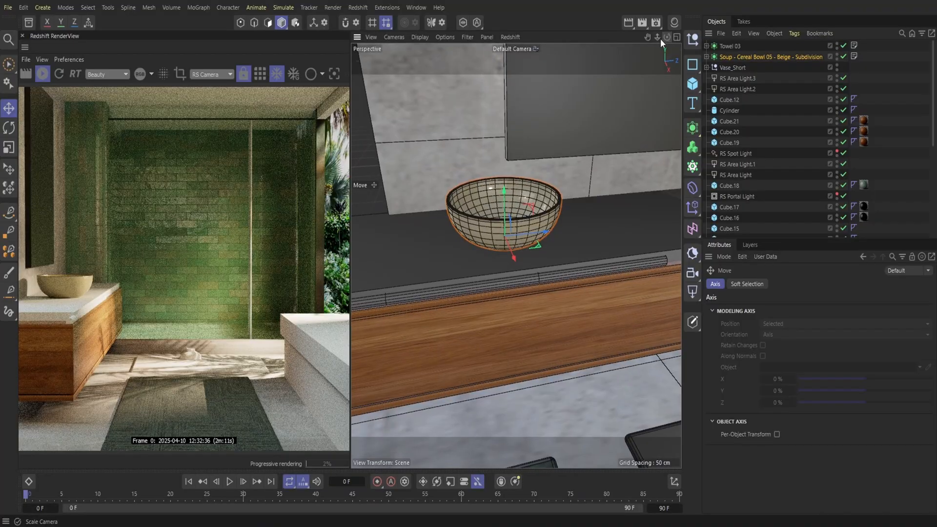
left_click(736, 34)
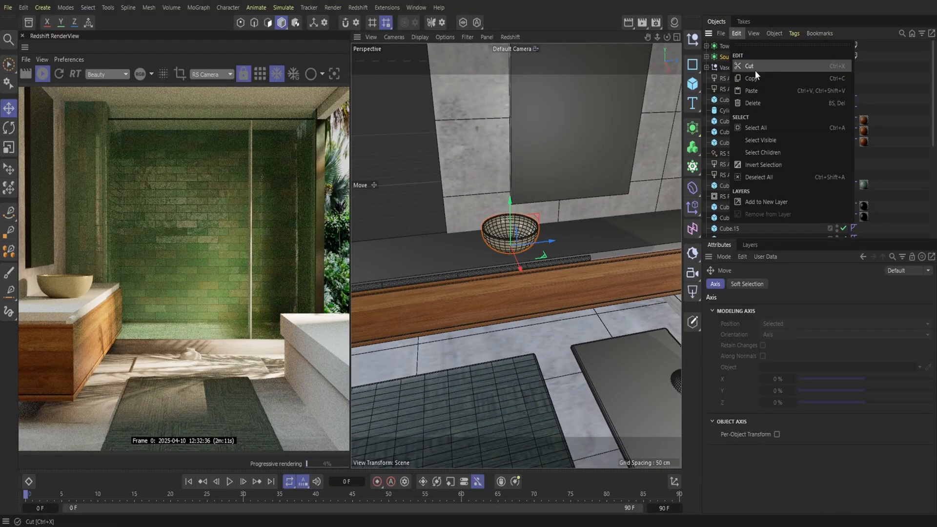
left_click(755, 78)
left_click(737, 33)
left_click(754, 91)
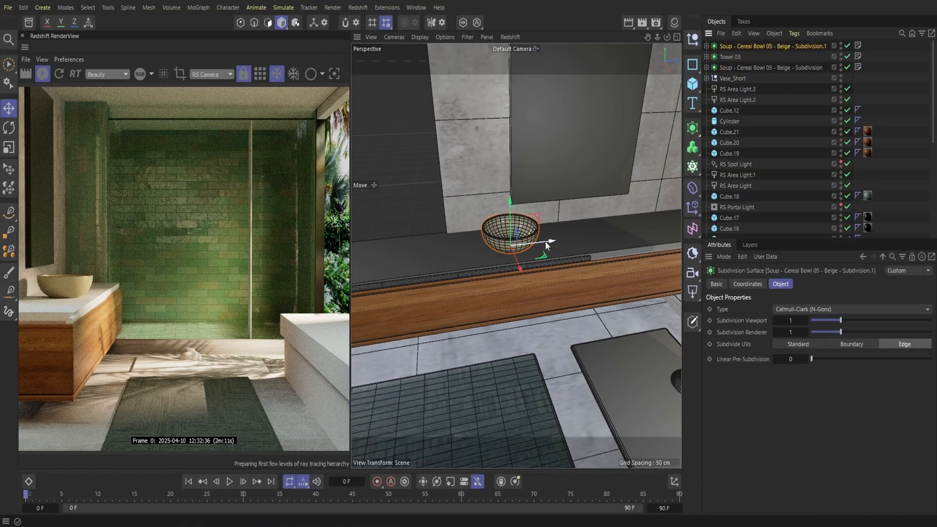
left_click_drag(549, 240, 645, 232)
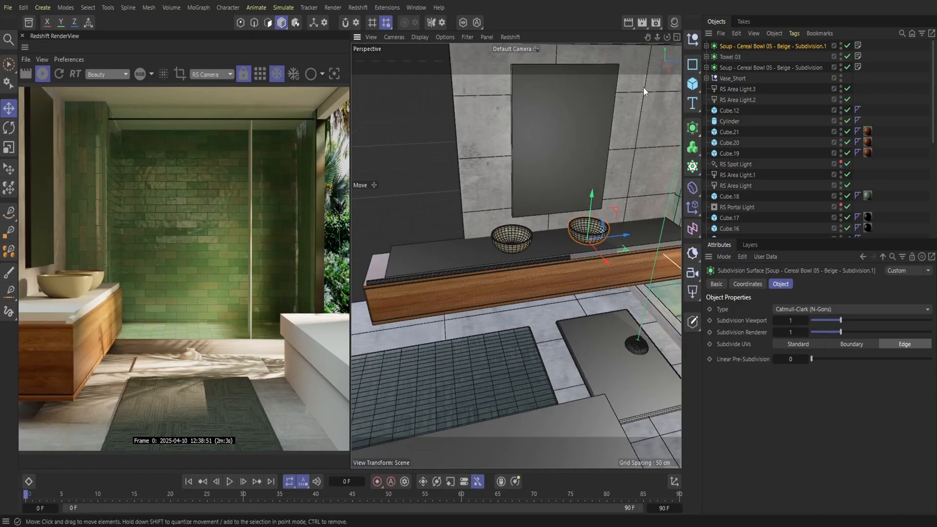
Step: Select the vanity's countertop slab, Cube.12, and paste a copy of it in place
left_click(674, 23)
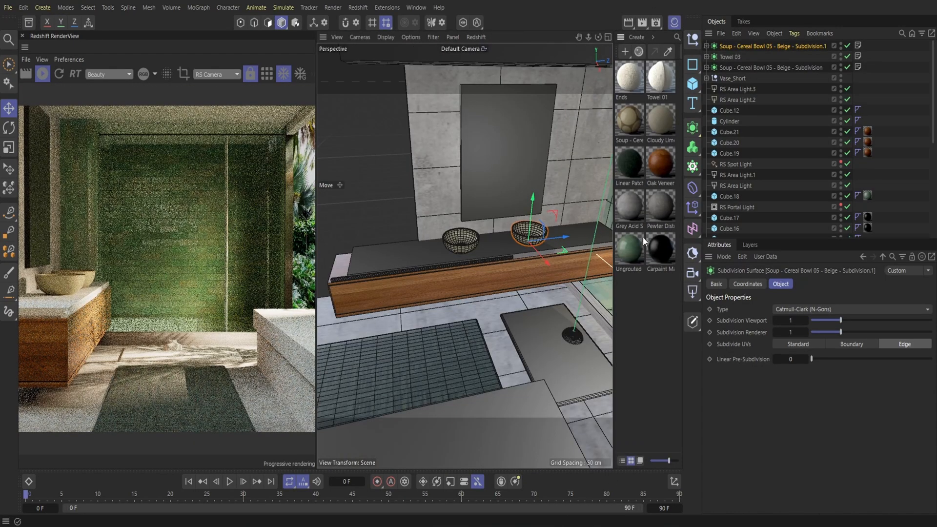
left_click(409, 259)
scroll(768, 162, "down", 5)
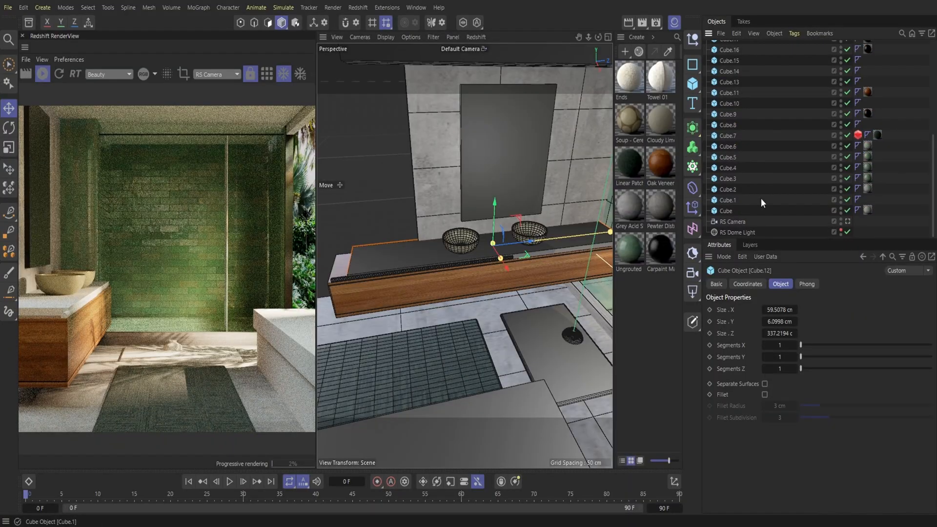
scroll(761, 195, "up", 5)
left_click(734, 33)
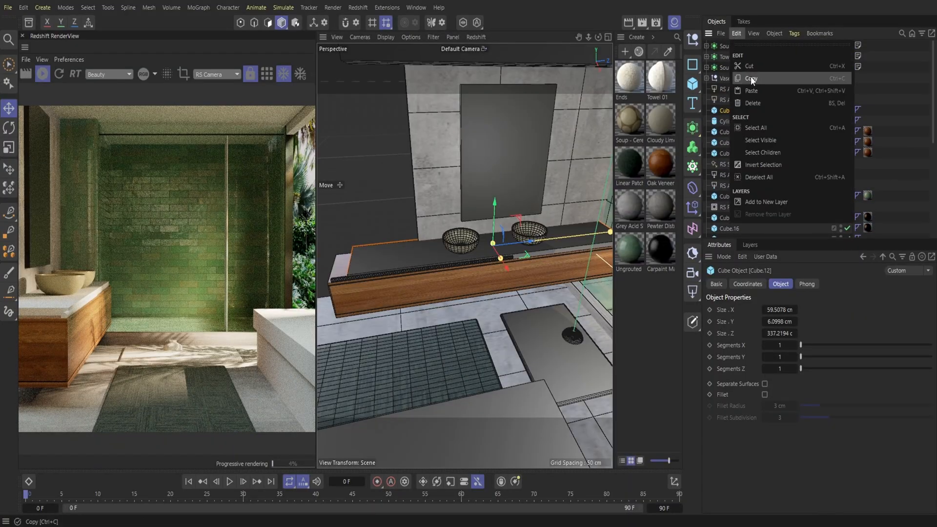
left_click(750, 77)
left_click(737, 34)
left_click(754, 90)
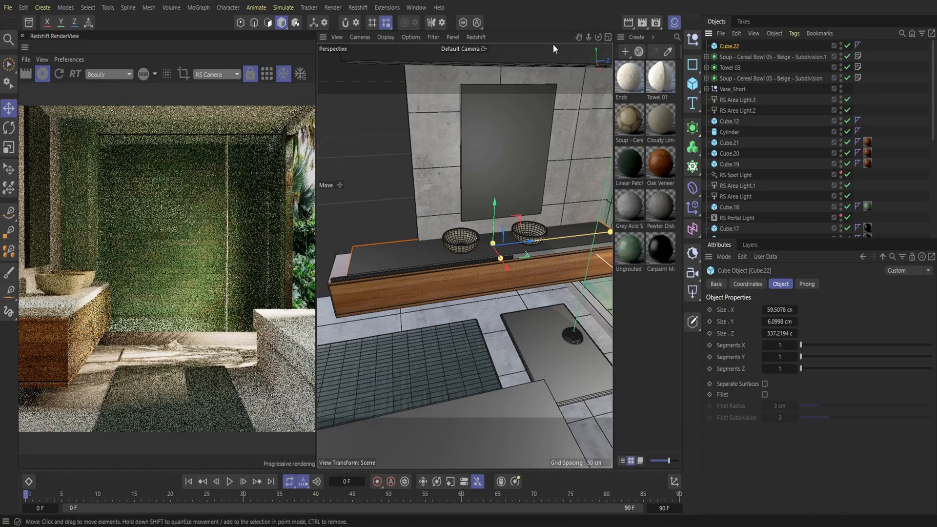
left_click(675, 25)
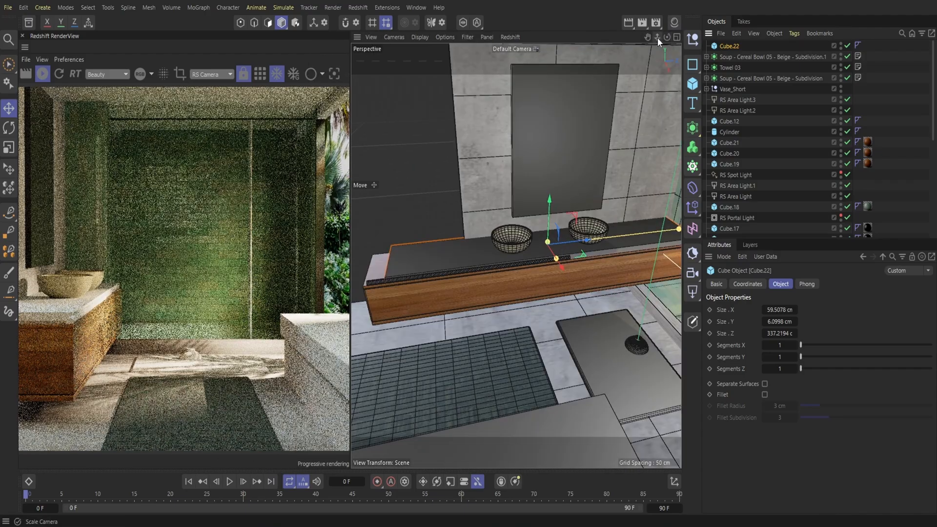
mouse_move(657, 37)
left_mouse_down()
mouse_move(683, 37)
mouse_move(670, 31)
left_mouse_up()
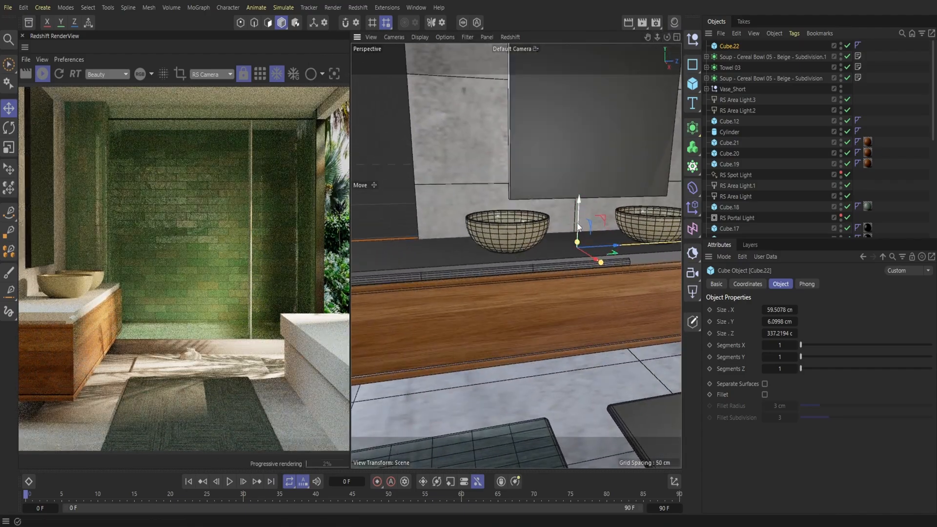
Step: Thin the Cube.22 slab to about 0.91 cm and apply the Oak Veneer 02 material to Cube.12 beneath it
left_click_drag(577, 242, 578, 234)
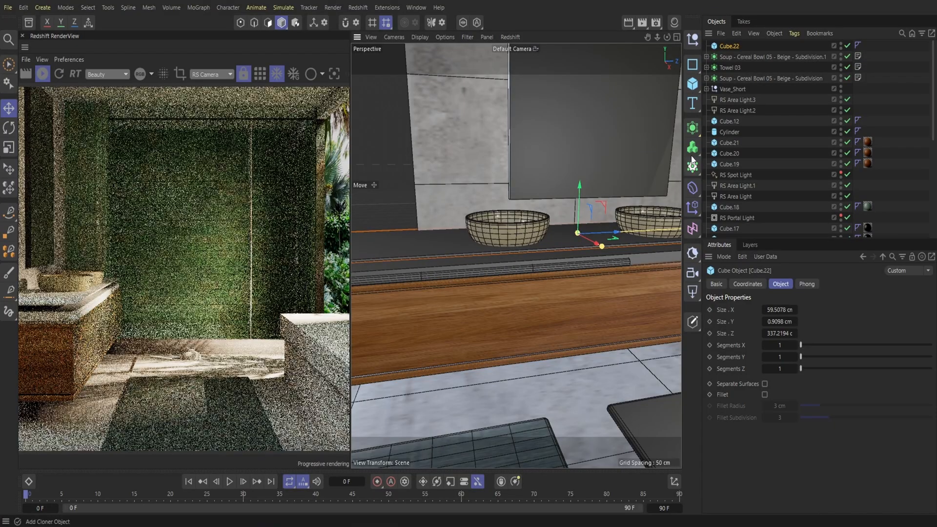
left_click_drag(667, 37, 703, 34)
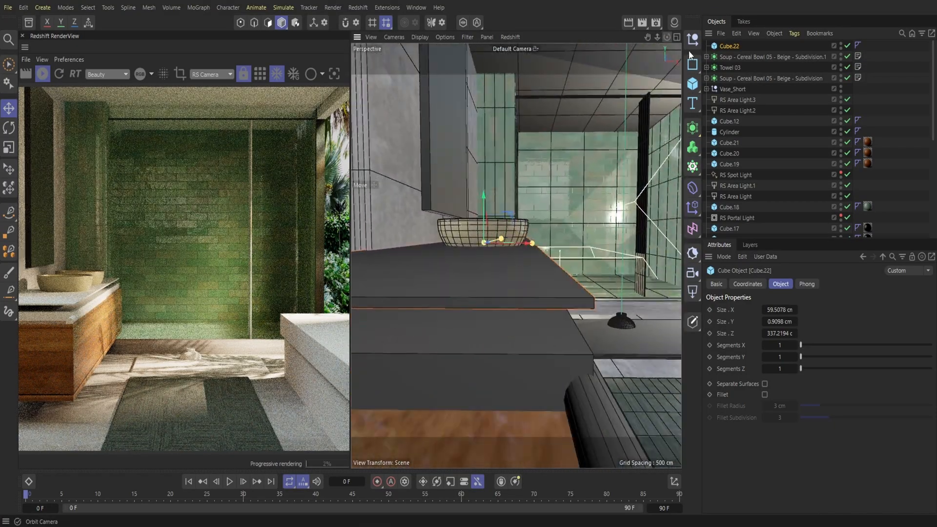
left_click(673, 24)
left_click_drag(663, 161, 462, 347)
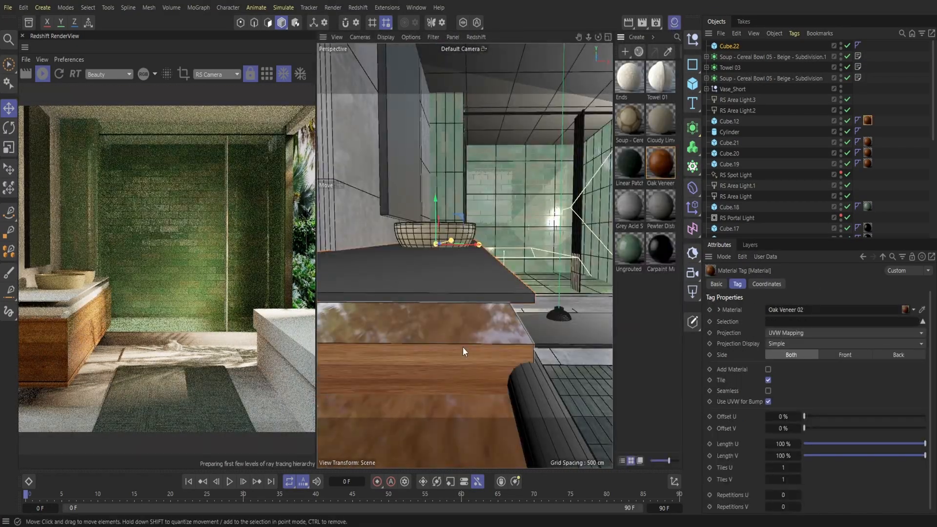
Step: Apply Grey Acid Stained Concrete 02 to the Cube.22 slab and lower the slab onto the wooden counter
left_click(450, 287)
left_click_drag(462, 280, 462, 280)
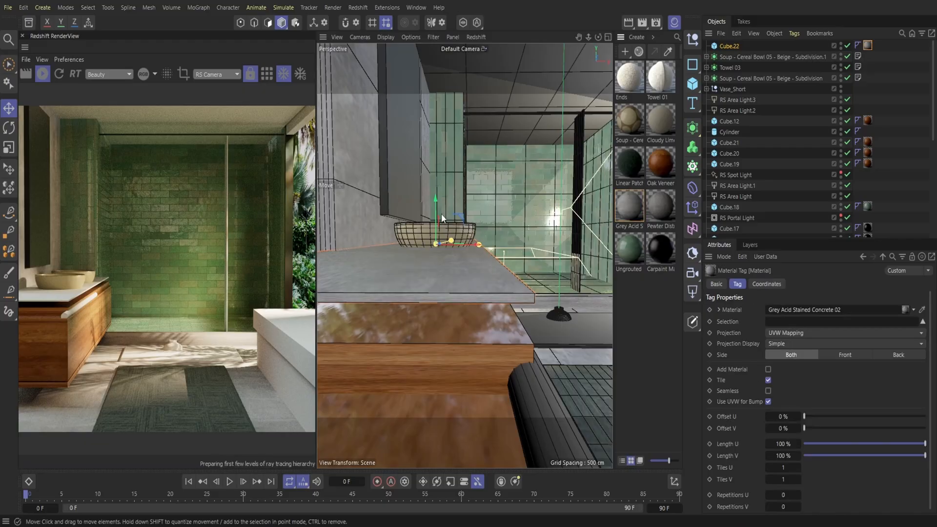
left_click_drag(434, 208, 431, 219)
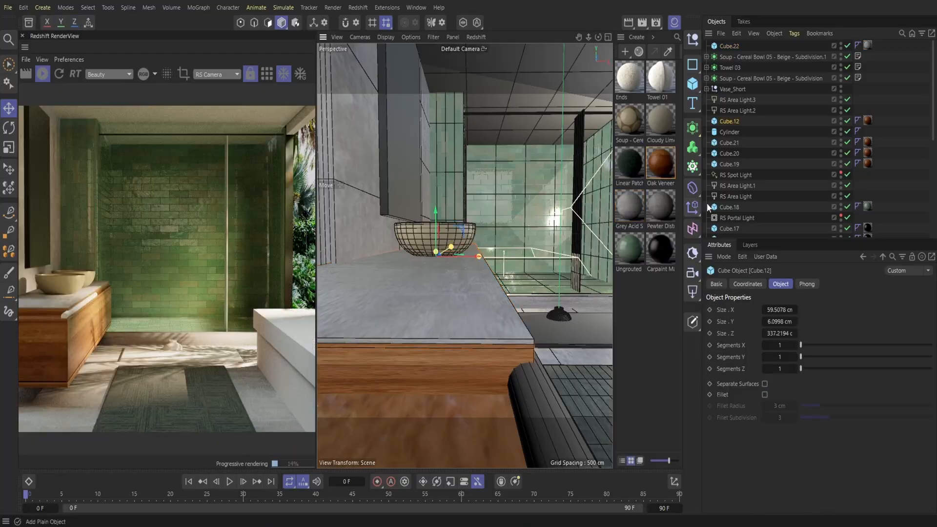
Step: Create a Boolean generator and nest Cube.12 and the Cylinder inside it
left_click(691, 139)
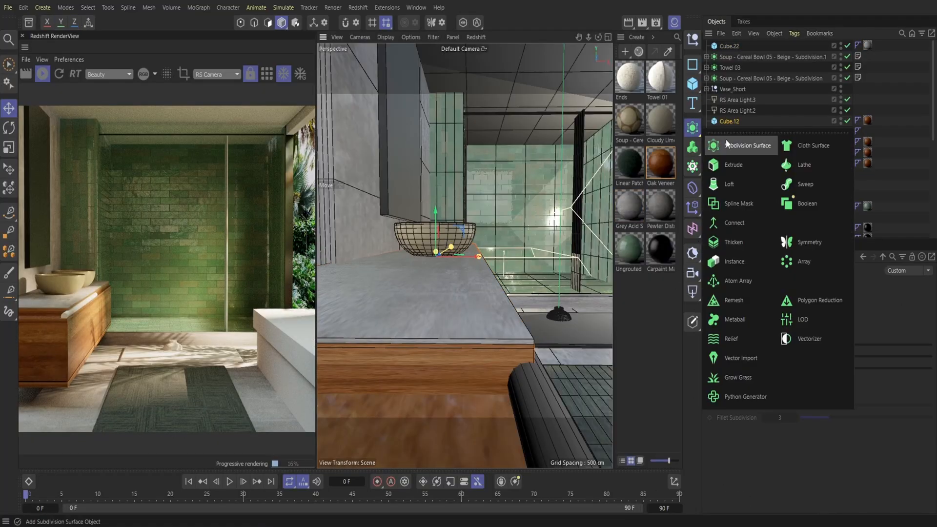
left_click(810, 204)
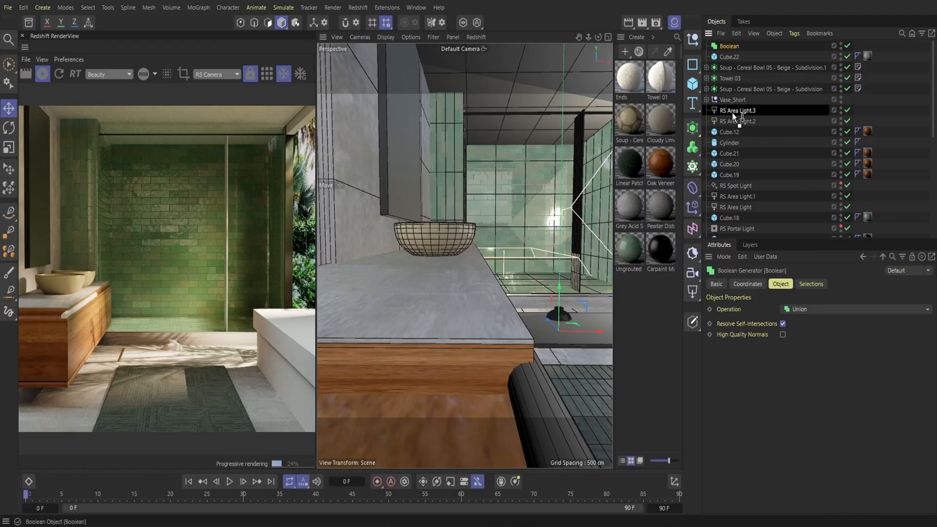
left_click_drag(732, 112, 734, 128)
left_click(483, 364)
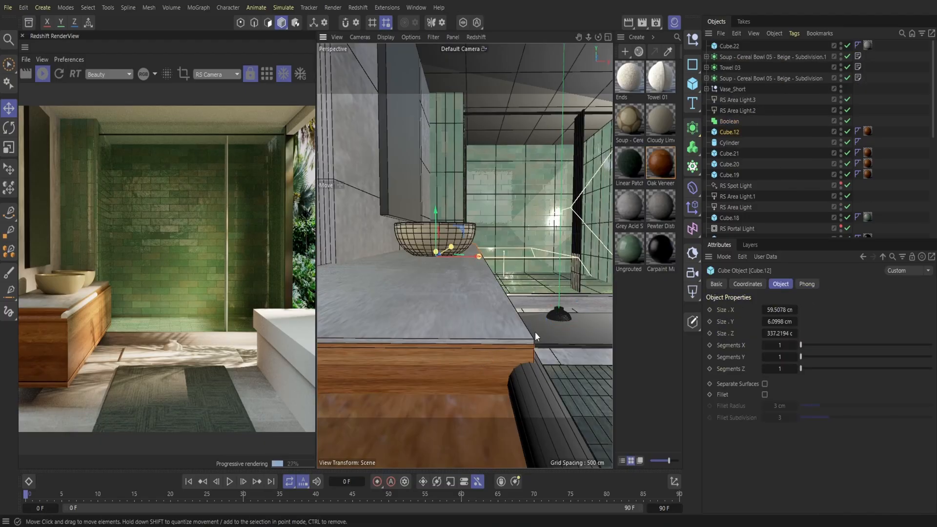
left_click(742, 143, "ctrl")
left_click_drag(730, 142, 731, 125)
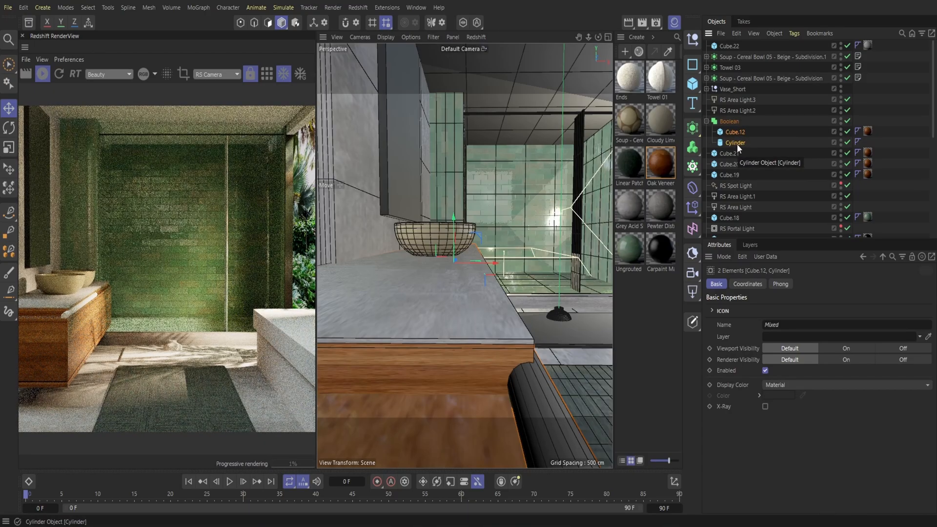
Step: Set the Boolean's operation to Subtract, with Cube.12 first and the Cylinder second in its hierarchy
left_click(737, 142)
left_click_drag(737, 143, 738, 132)
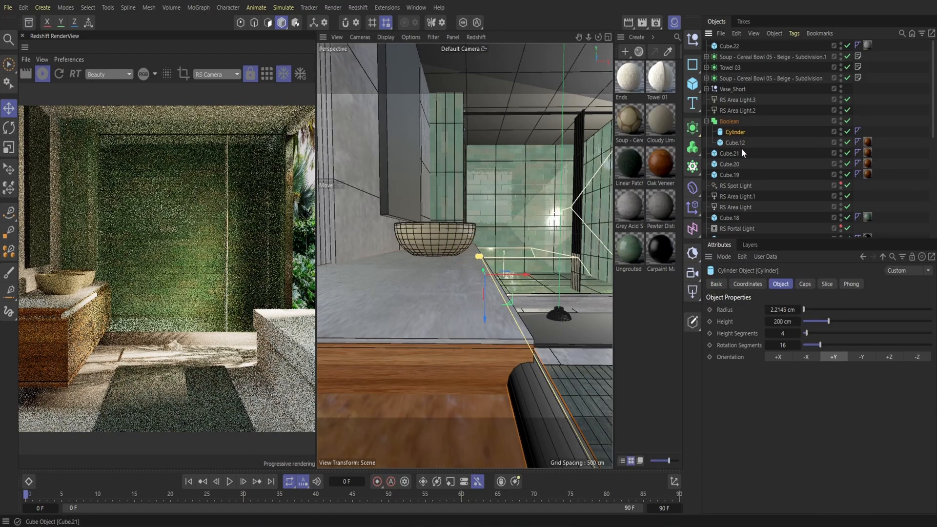
left_click(731, 122)
left_click(820, 308)
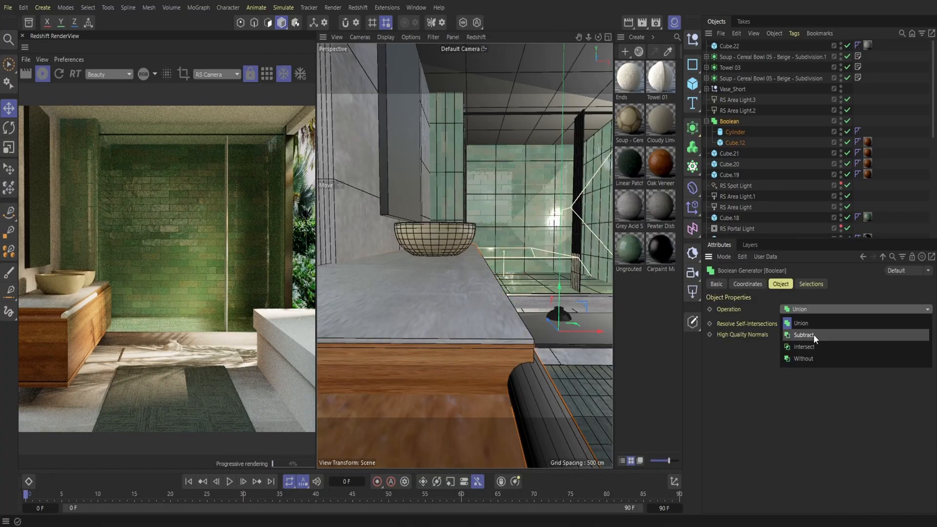
left_click(813, 334)
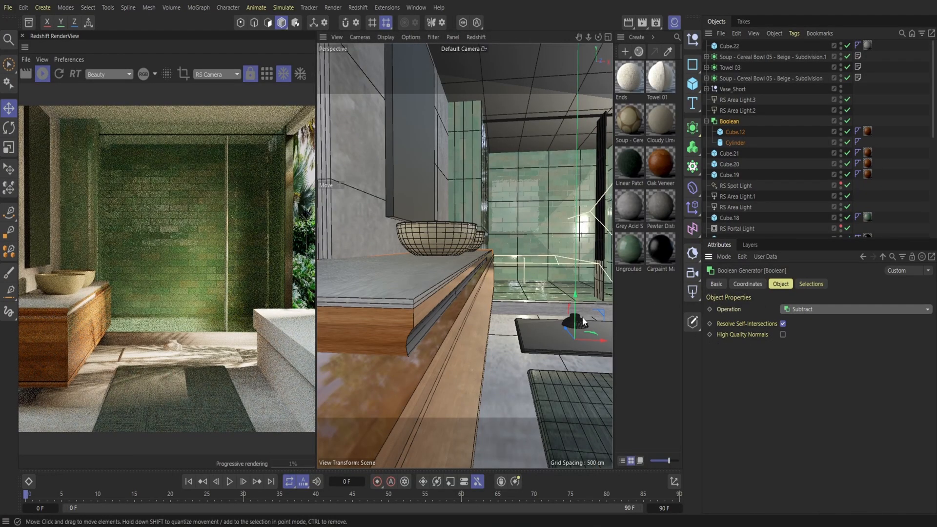
Step: Undo the last move of the Boolean and adjust the Cylinder's vertical position along the counter's front edge
left_click(21, 8)
left_click(36, 41)
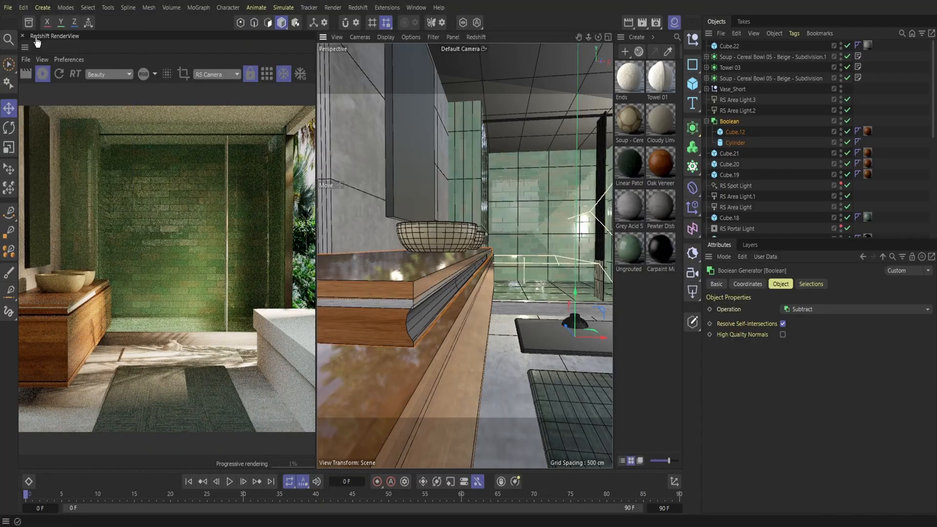
left_click(735, 143)
left_click_drag(481, 296, 481, 294)
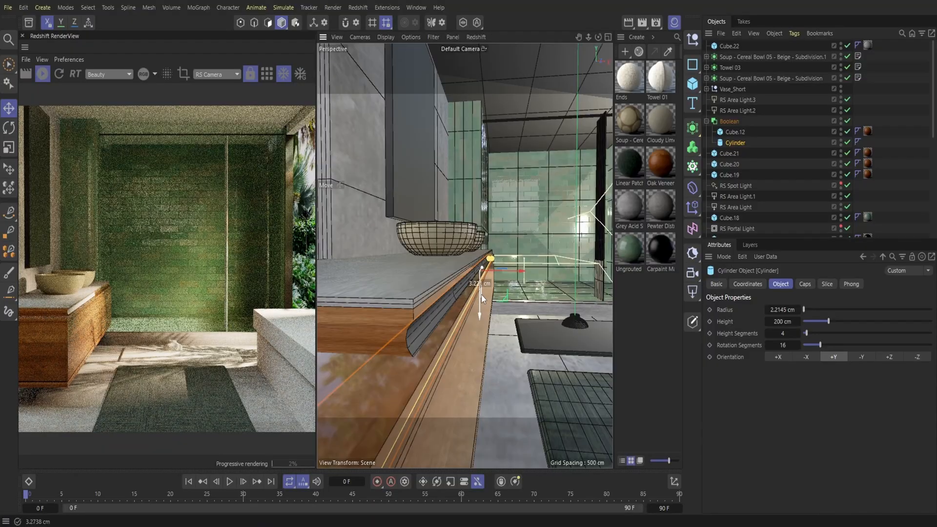
Step: Lengthen the cutting Cylinder to about 309 cm and slide it along the counter's front edge
mouse_move(598, 37)
left_mouse_down()
mouse_move(561, 39)
mouse_move(590, 54)
mouse_move(589, 36)
left_mouse_up()
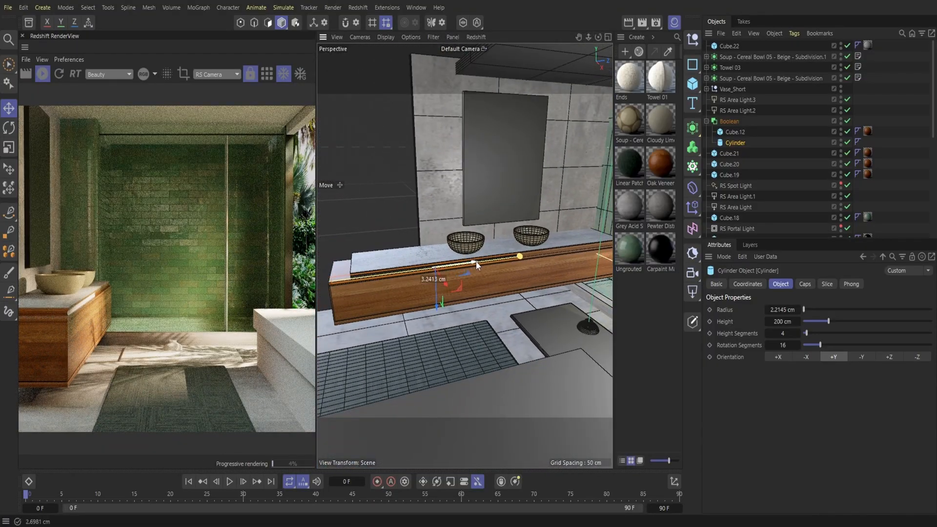
left_click_drag(476, 265, 489, 263)
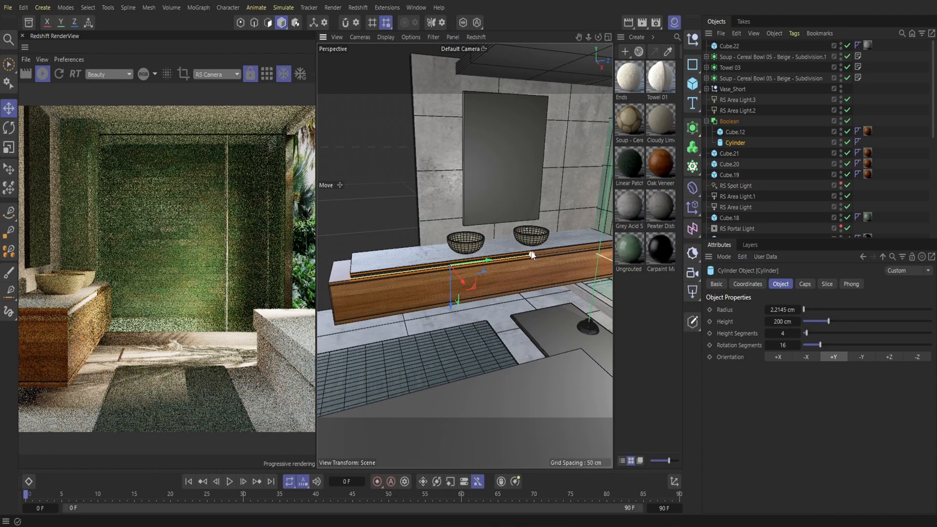
left_click_drag(550, 257, 570, 248)
left_click_drag(489, 260, 528, 255)
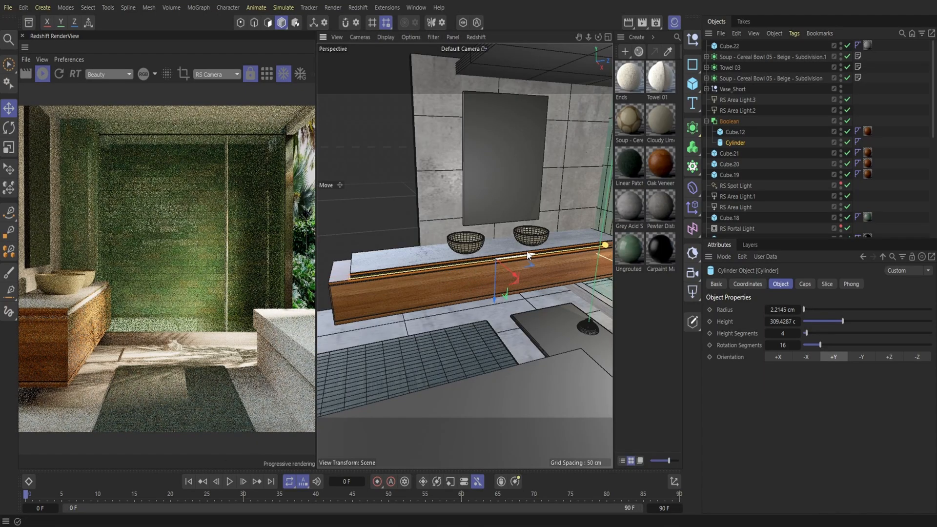
Step: Extend the Cylinder's height to about 348 cm and shift it along the counter so the groove spans the full front
left_click_drag(598, 37, 554, 41)
left_click_drag(464, 256, 402, 281, "alt")
left_click_drag(598, 39, 629, 39)
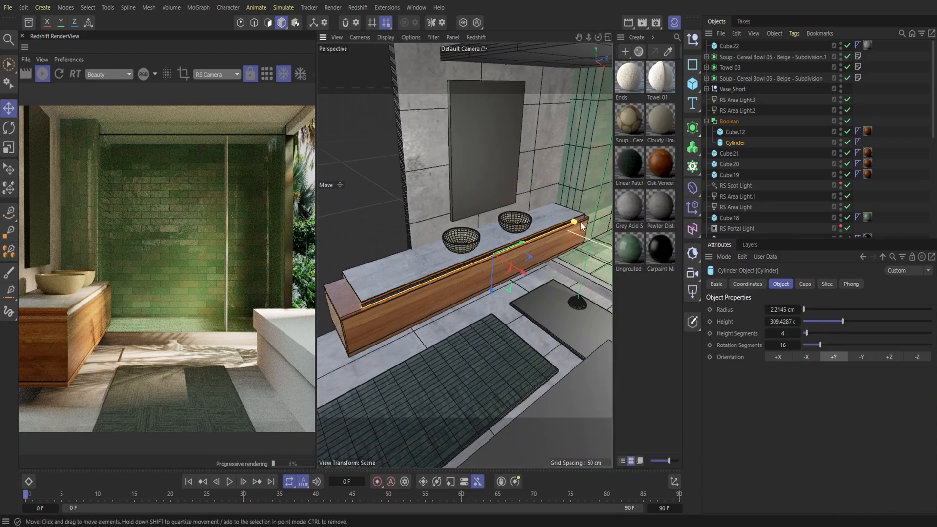
left_click_drag(581, 219, 583, 218)
left_click_drag(519, 244, 527, 242)
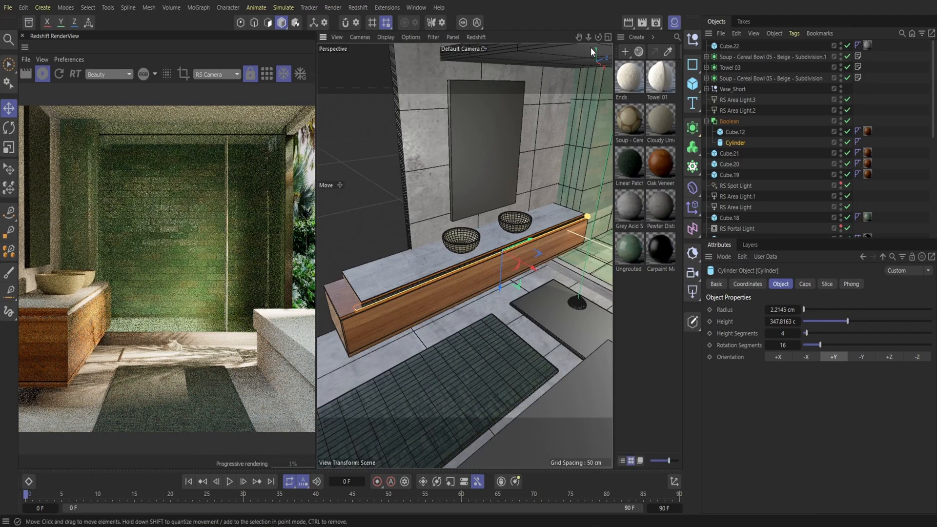
Step: Render the Perspective view for a close look at the groove and apply Oak Veneer 02 to the Cylinder
left_click(201, 104)
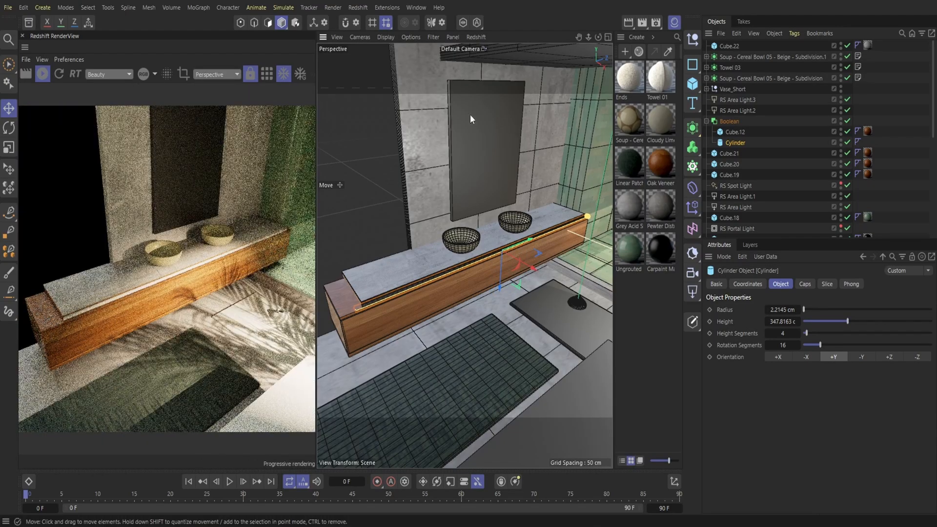
left_click_drag(589, 37, 631, 27)
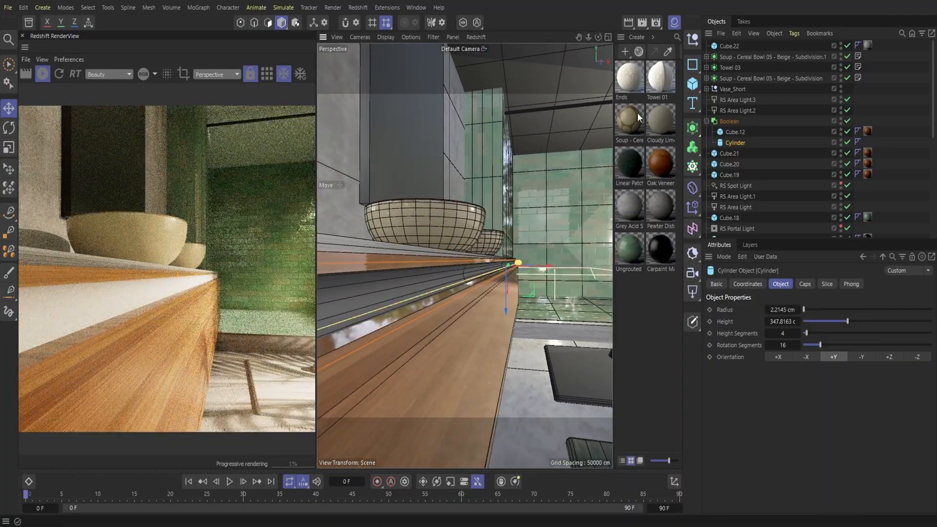
left_click_drag(737, 145, 737, 145)
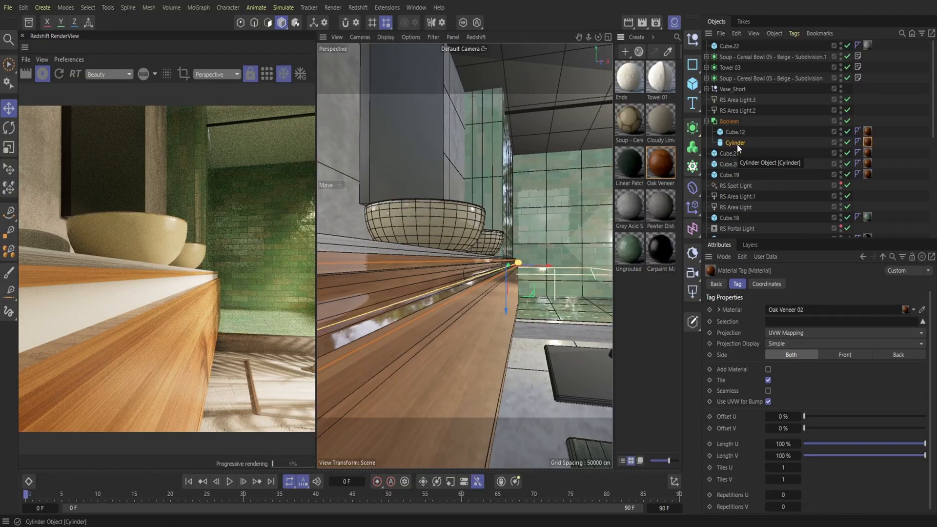
Step: Fine-tune the Cylinder's vertical position in the counter edge and return the render view to RS Camera
left_click_drag(589, 37, 561, 41)
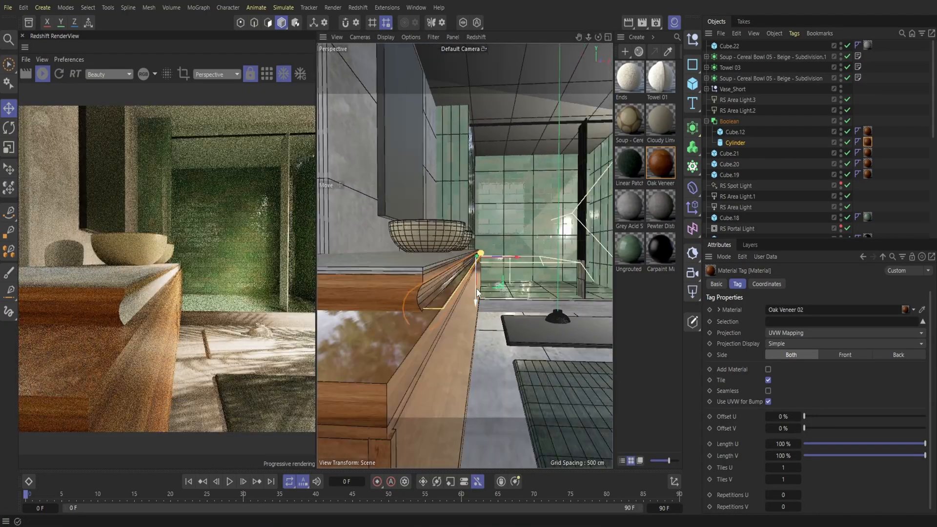
left_click_drag(475, 283, 474, 289)
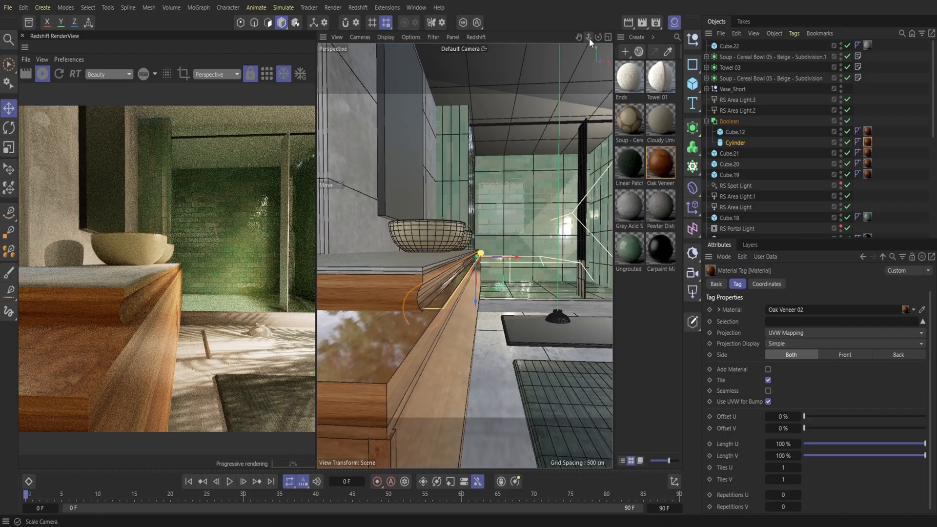
left_click_drag(589, 37, 547, 41)
left_click(219, 110)
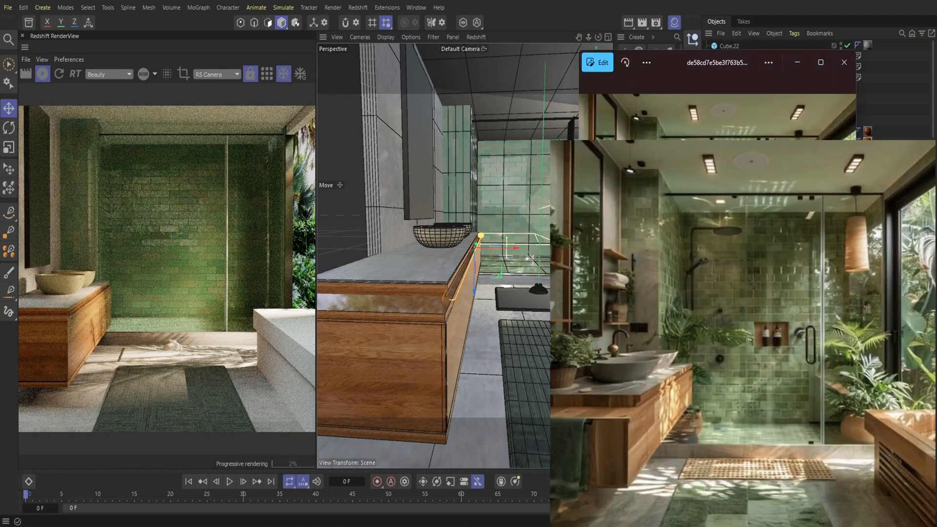
Step: Set Length U and Length V of the concrete material on Cube.22 to 50% and hide the material manager
left_click(408, 271)
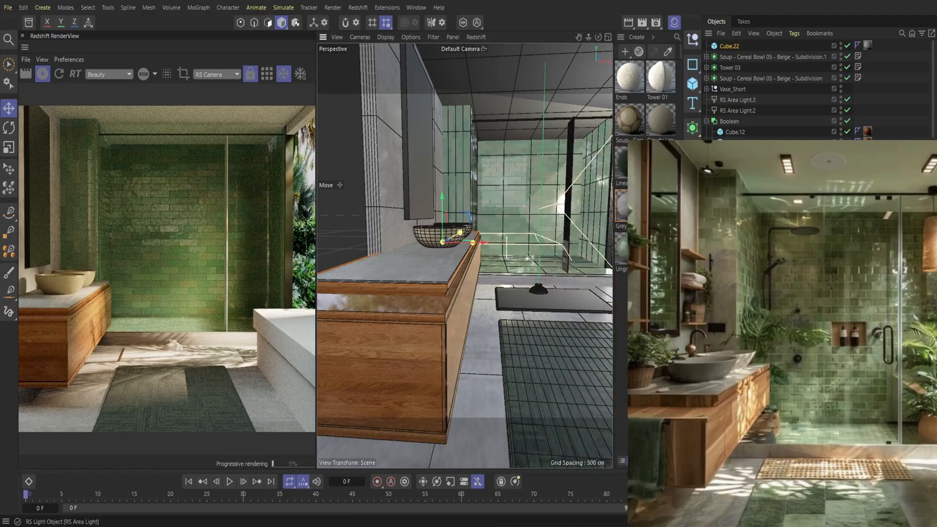
left_click(869, 45)
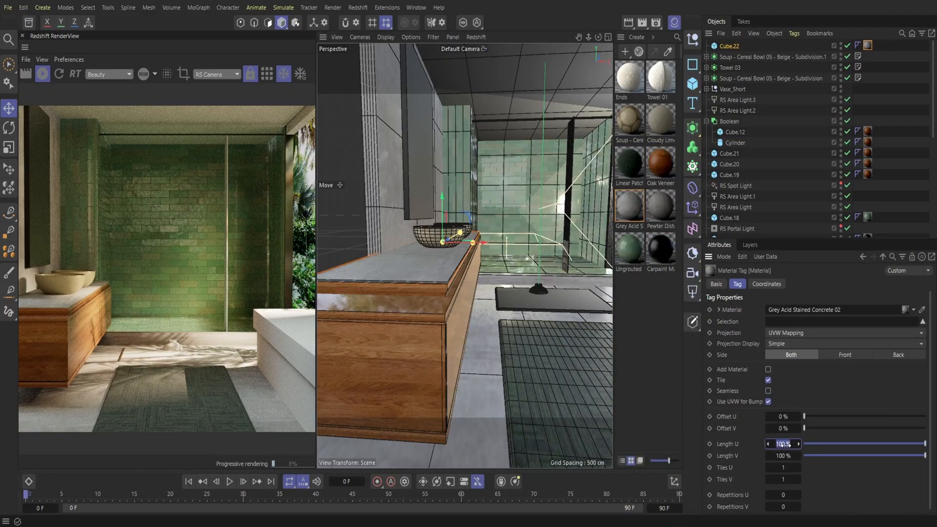
type("50")
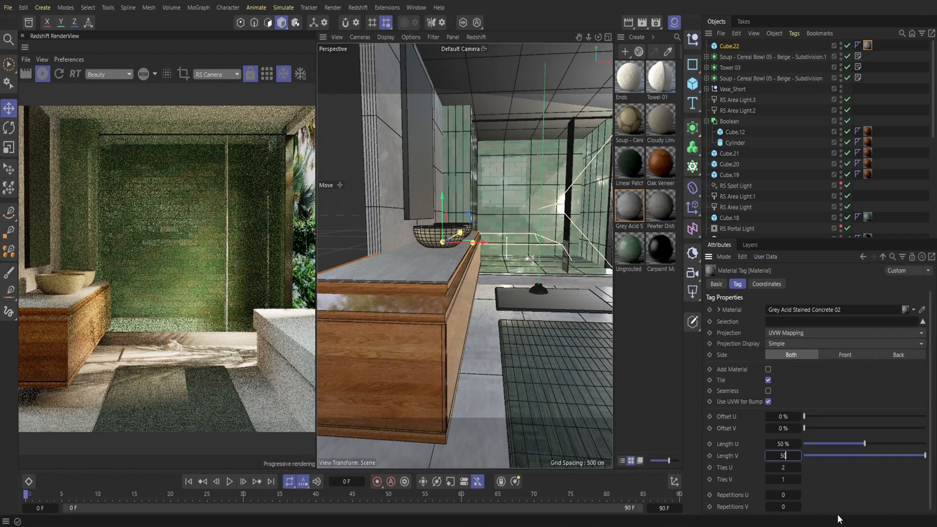
key("Return")
left_click(674, 22)
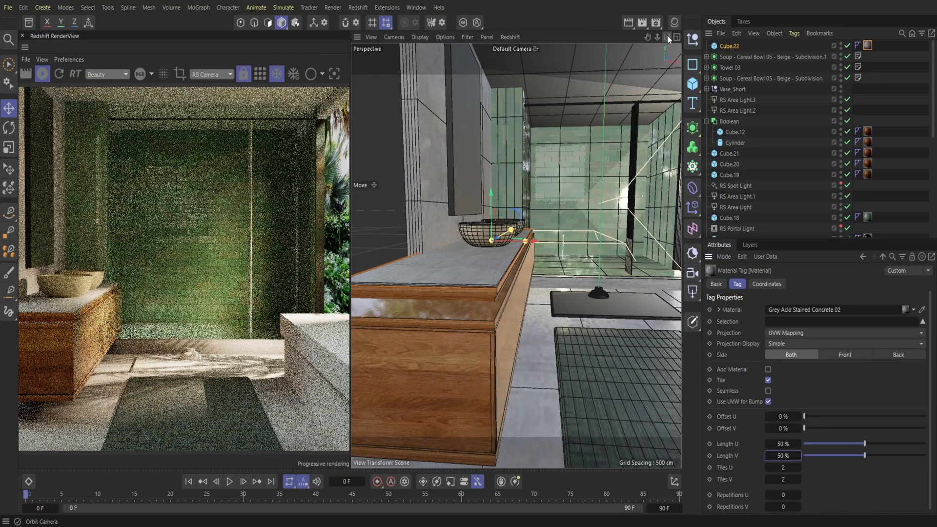
Step: Move Vase_Short about 97 cm to the shower's window side and enlarge it there with the Place tool
left_click_drag(667, 37, 676, 55)
left_click_drag(523, 336, 658, 320)
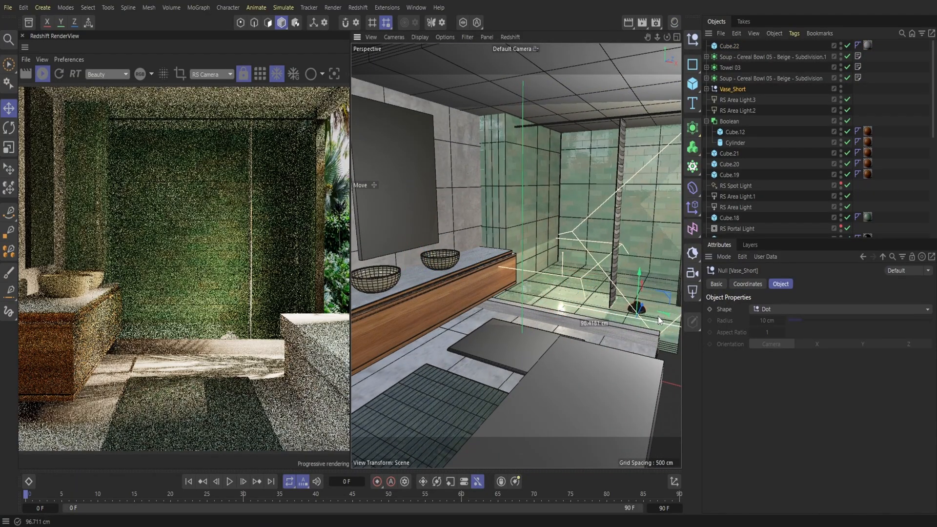
left_click(8, 8)
left_click(21, 145)
left_click(9, 168)
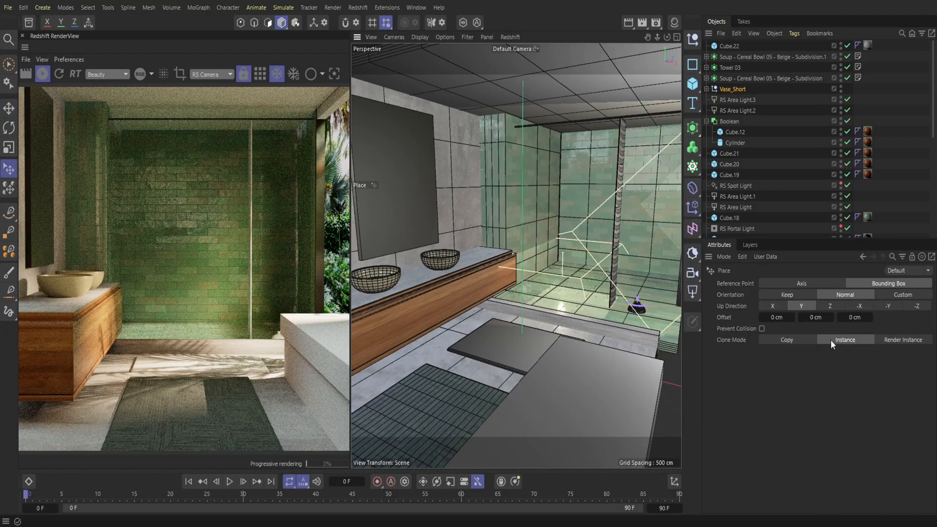
left_click_drag(645, 274, 643, 271)
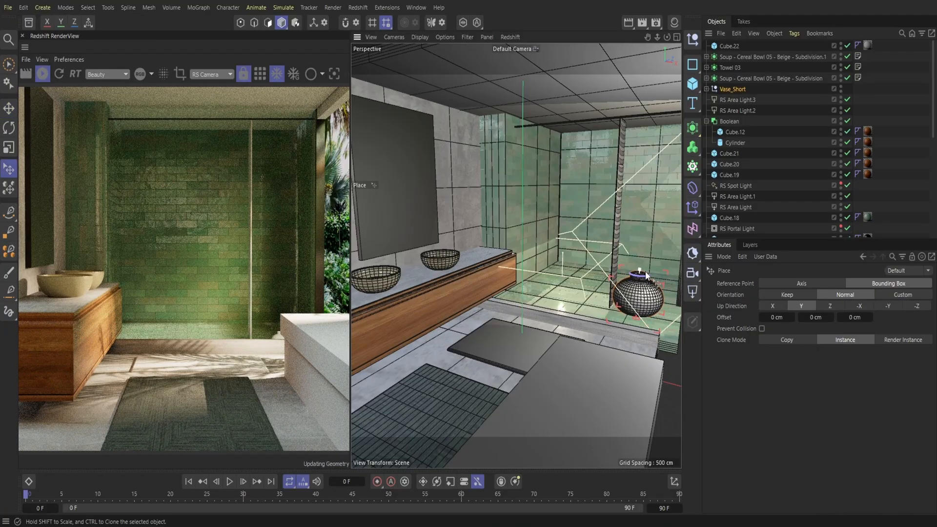
Step: Adjust the enlarged vase's position on the shower floor near the outer edge with the Move tool
left_click(9, 108)
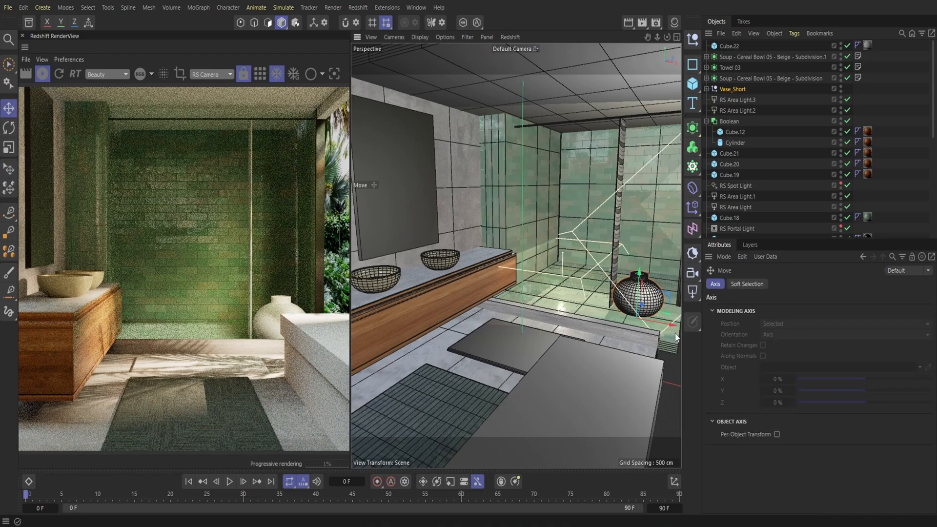
left_click_drag(647, 37, 595, 22)
middle_click_drag(586, 278, 509, 336, "alt")
right_click_drag(509, 336, 581, 335, "alt")
middle_click_drag(581, 336, 614, 204, "alt")
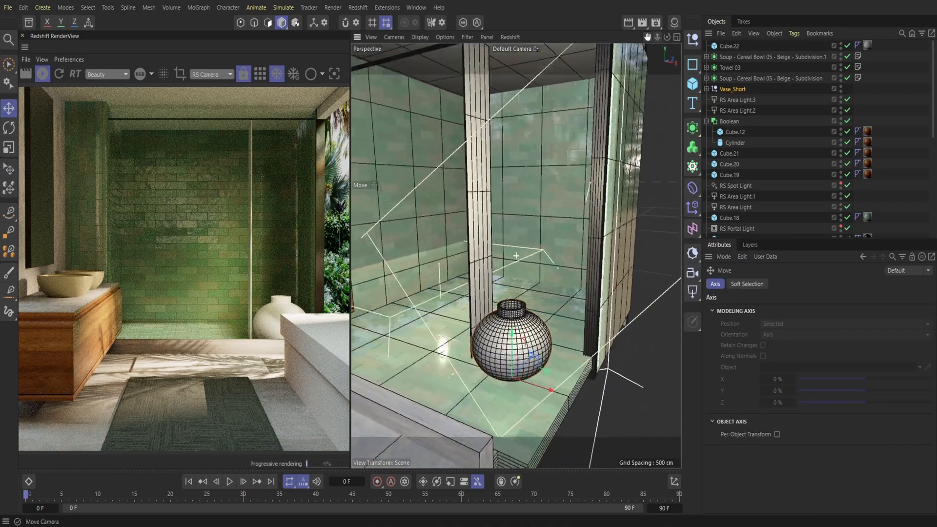
left_click_drag(528, 272, 528, 269)
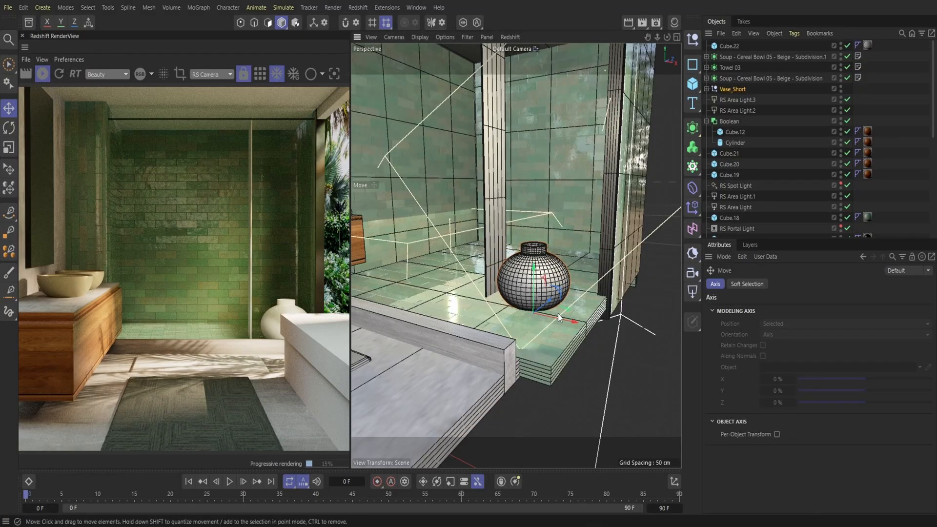
Step: Bring up the bathroom reference image, switch to the Greyscalegorilla library, search for Ceramics and browse the materials
key("alt+Tab")
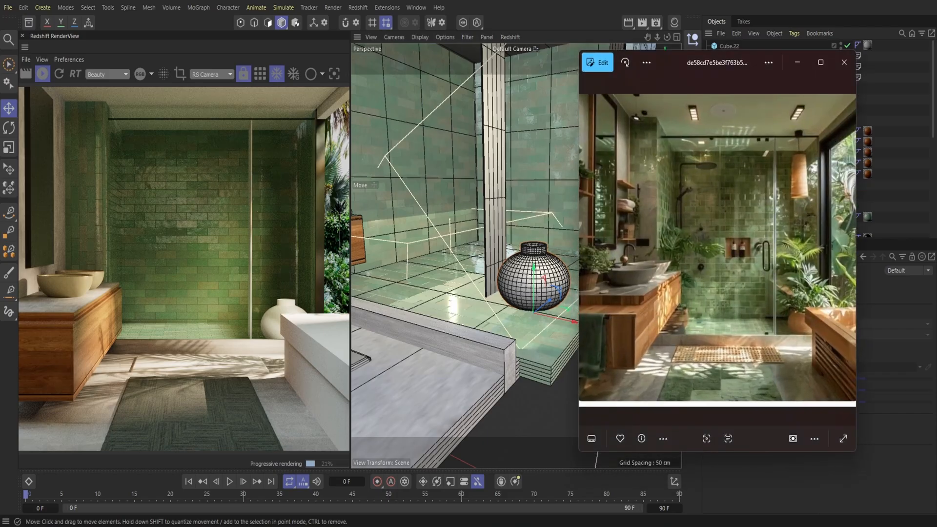
left_click(500, 526)
left_click(39, 179)
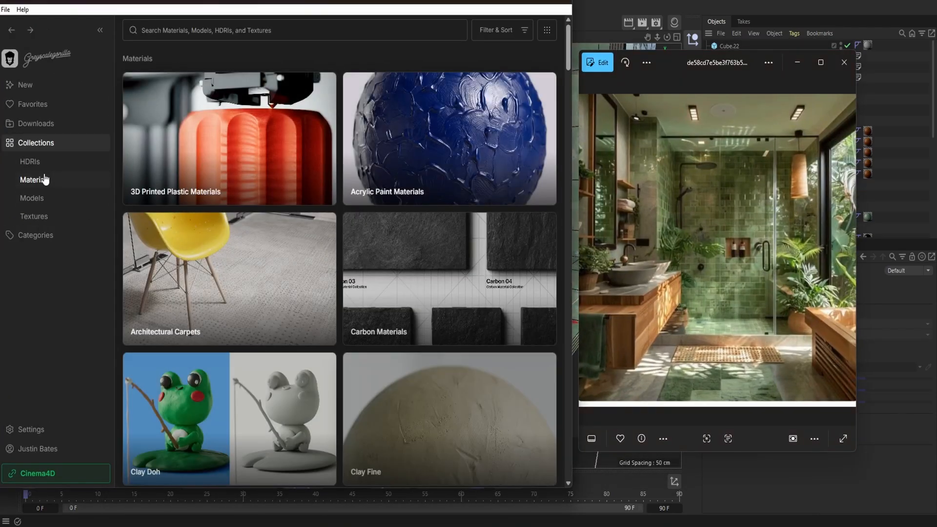
left_click(174, 31)
type("ce")
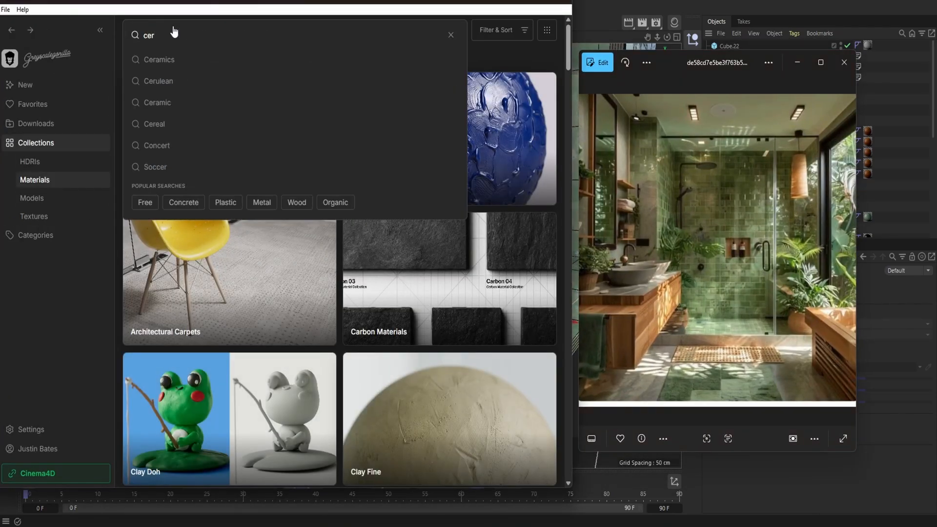
type("r")
left_click(159, 59)
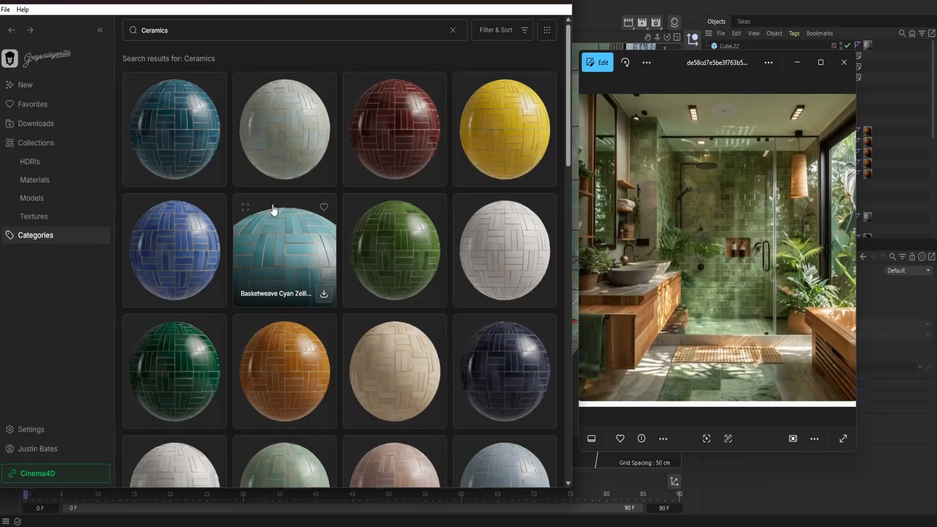
scroll(361, 218, "down", 5)
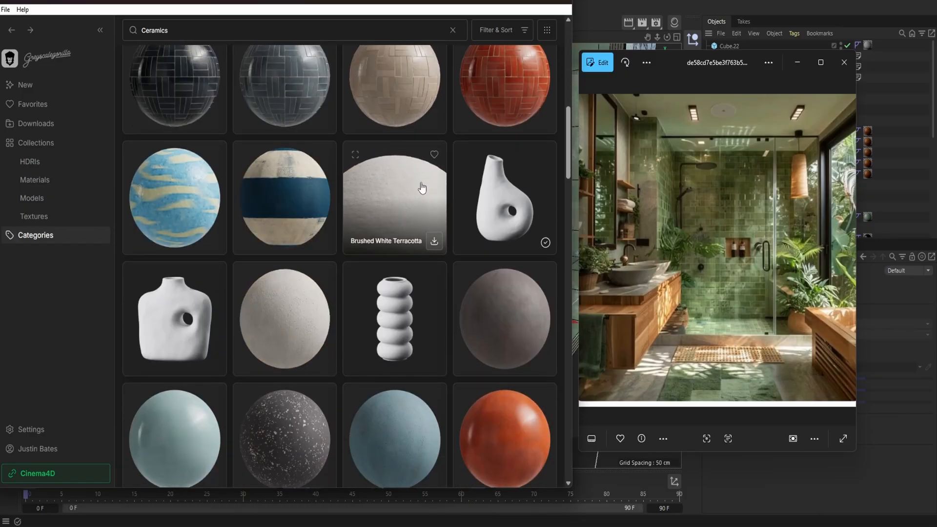
scroll(422, 188, "down", 12)
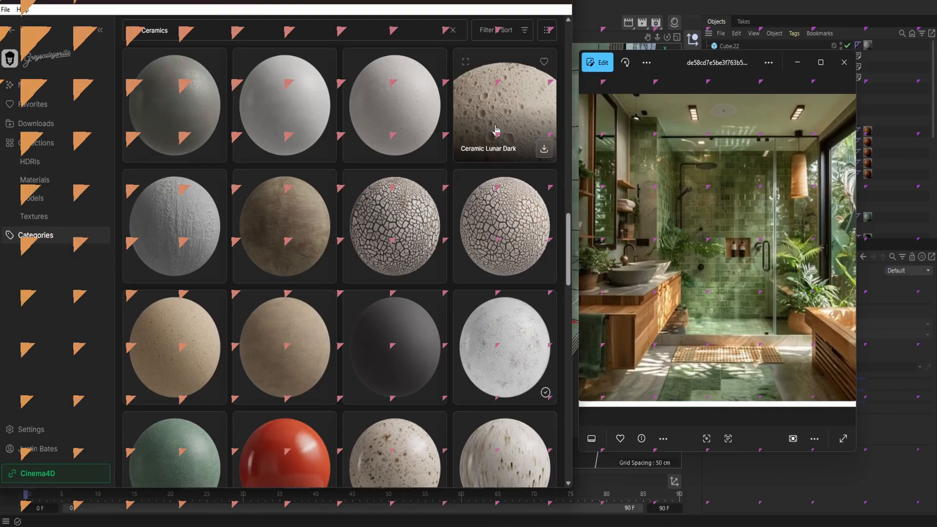
scroll(327, 294, "down", 13)
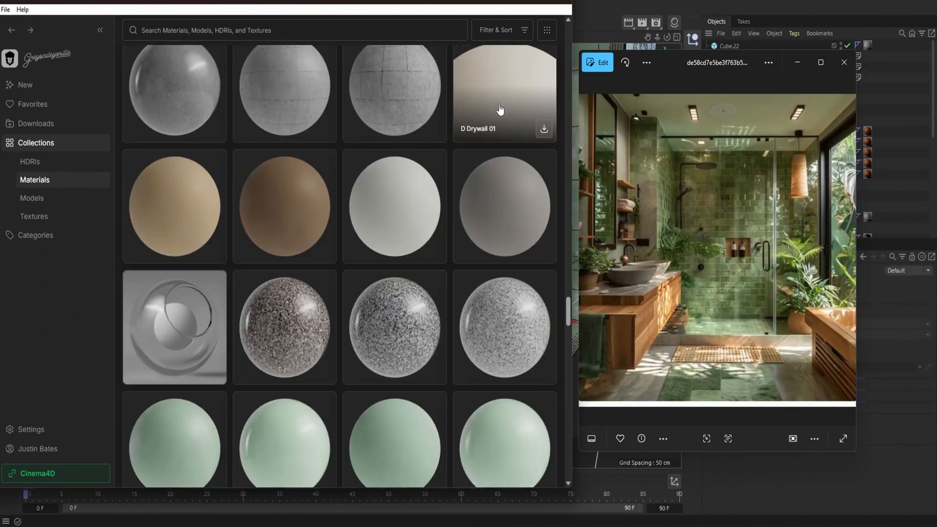
Step: Import the D Drywall 01, Raw White Oak 04 and Pickled Oak Stain White Oak 03 materials from the Materials collection
left_click(543, 129)
scroll(423, 350, "down", 15)
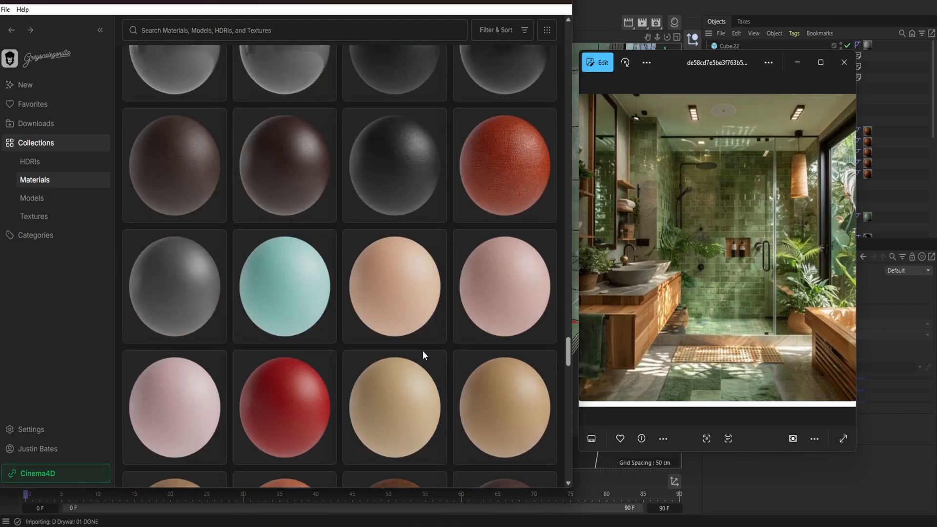
scroll(409, 251, "down", 11)
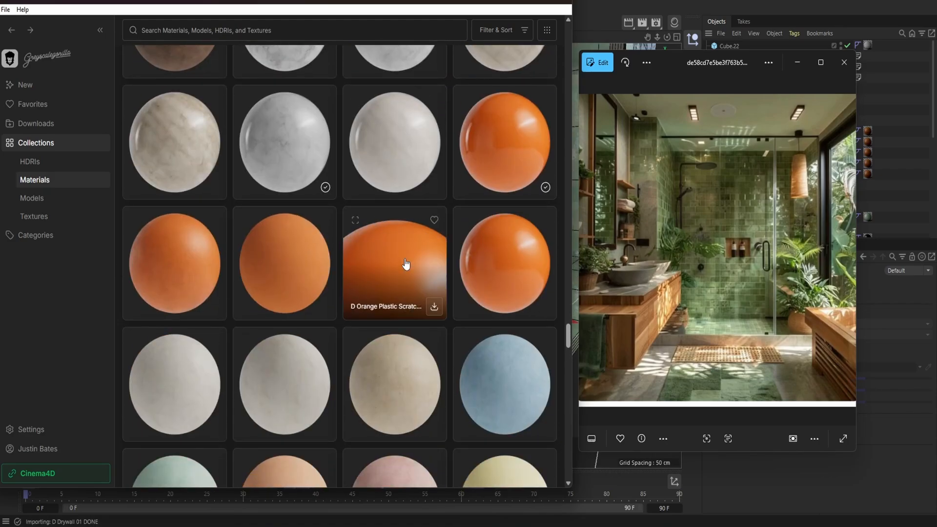
scroll(405, 264, "down", 18)
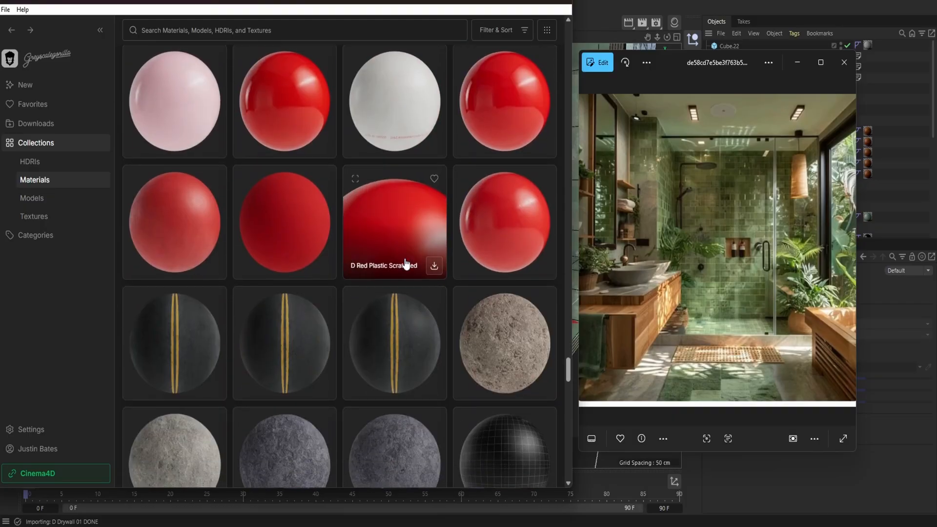
scroll(400, 234, "down", 5)
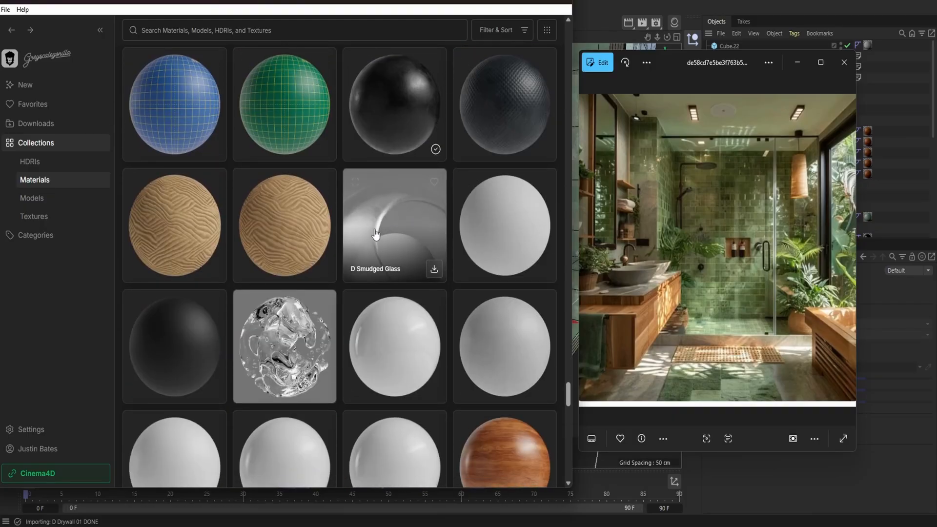
scroll(431, 226, "down", 5)
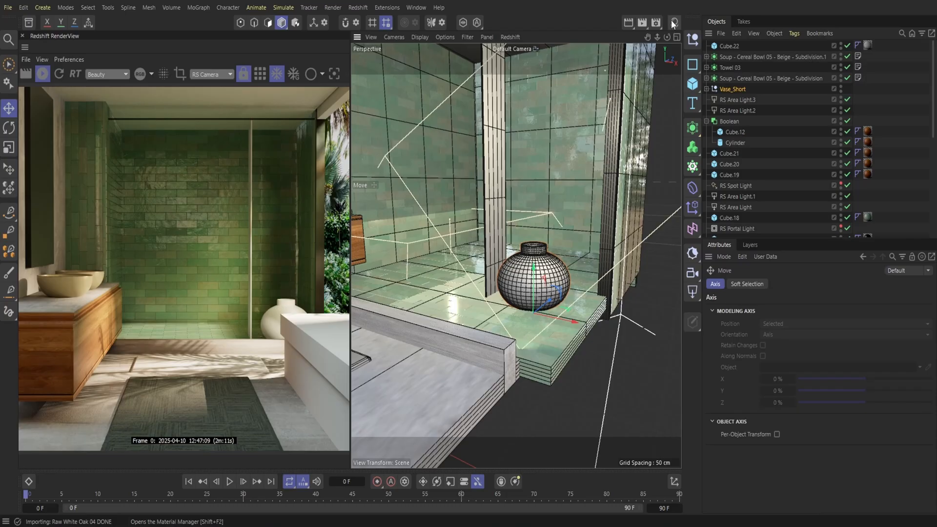
Step: Return to Cinema 4D, show the material manager and apply Pickled Oak Stain White Oak 03 to the vase in the shower
left_click(673, 23)
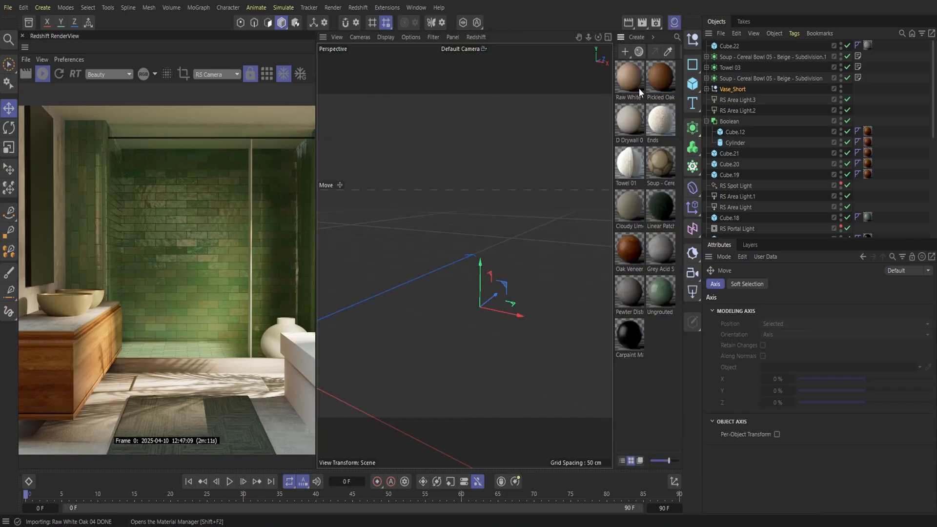
left_click_drag(492, 276, 491, 278)
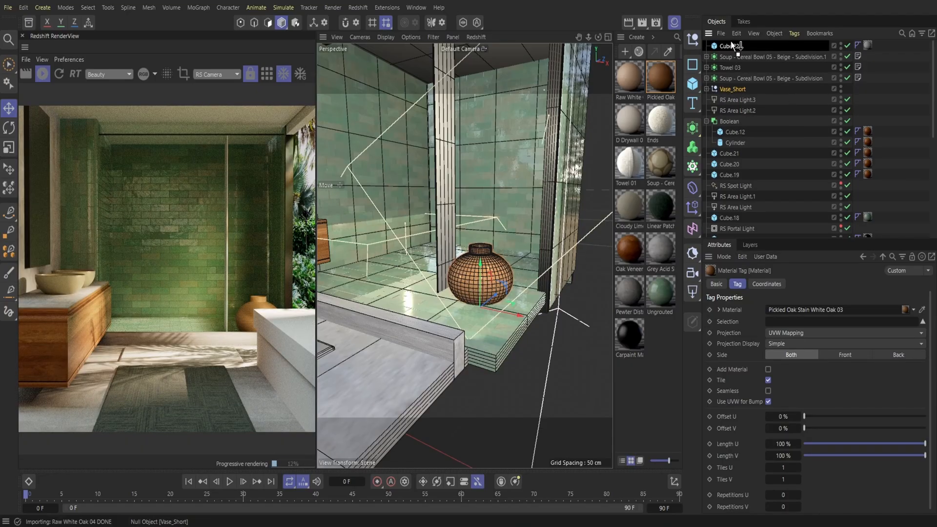
Step: Add a Boolean generator and a Sphere primitive to the scene
left_click(693, 128)
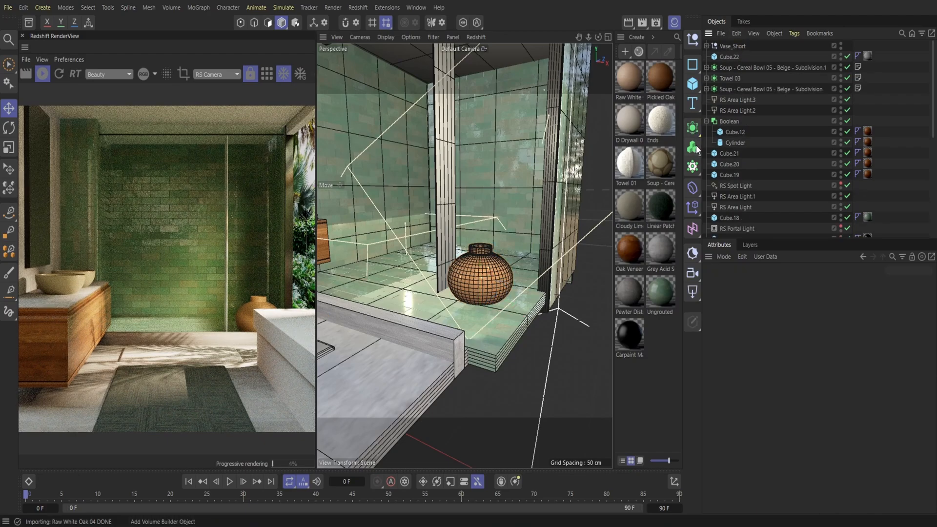
left_click(692, 127)
left_click(793, 204)
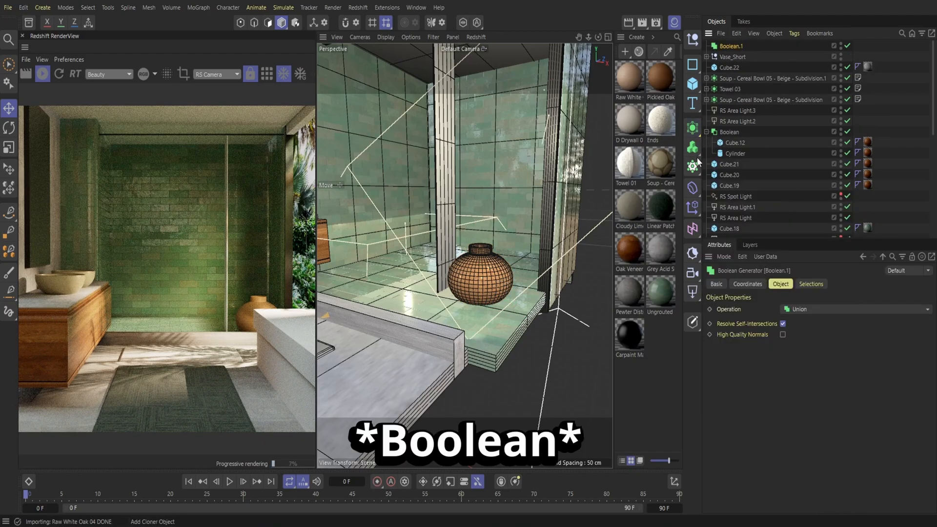
left_click(694, 86)
left_click(793, 141)
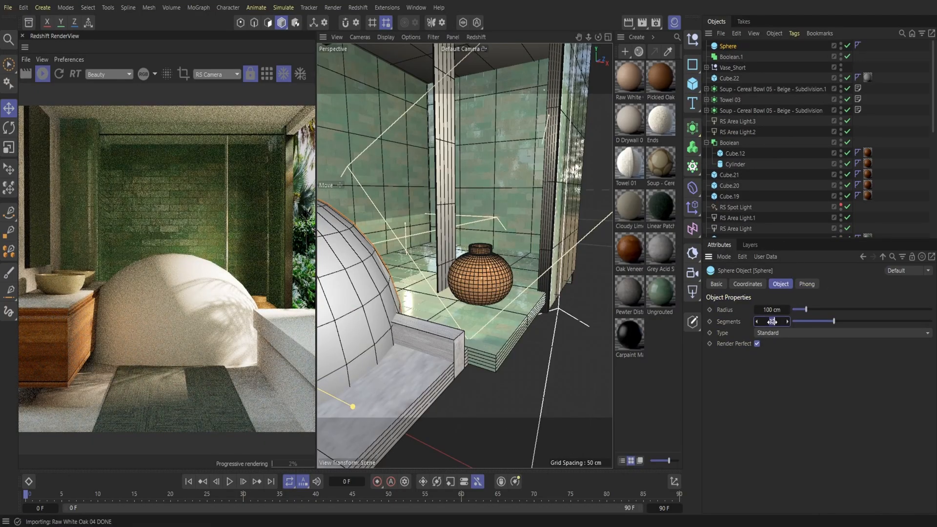
Step: Set the sphere's segments to 32 and its radius to 32 cm
left_click_drag(771, 321, 801, 399)
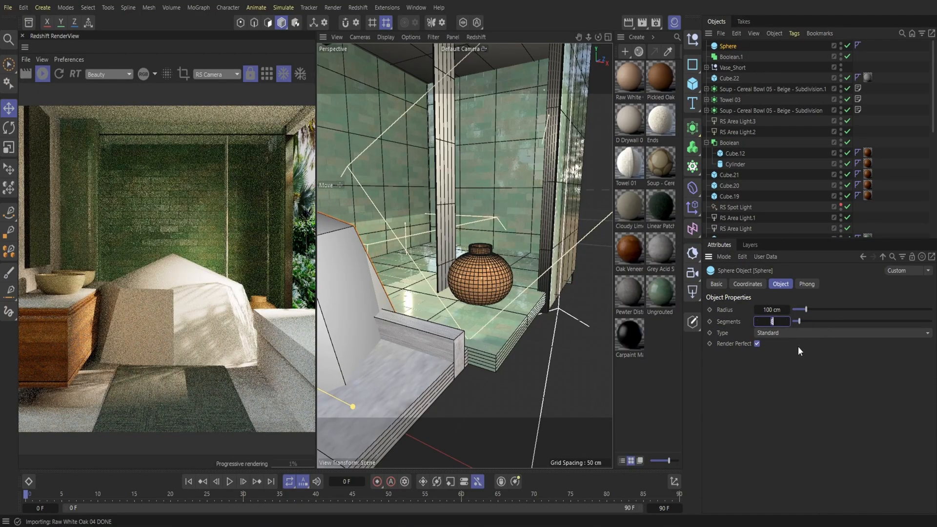
type("2")
key("Tab")
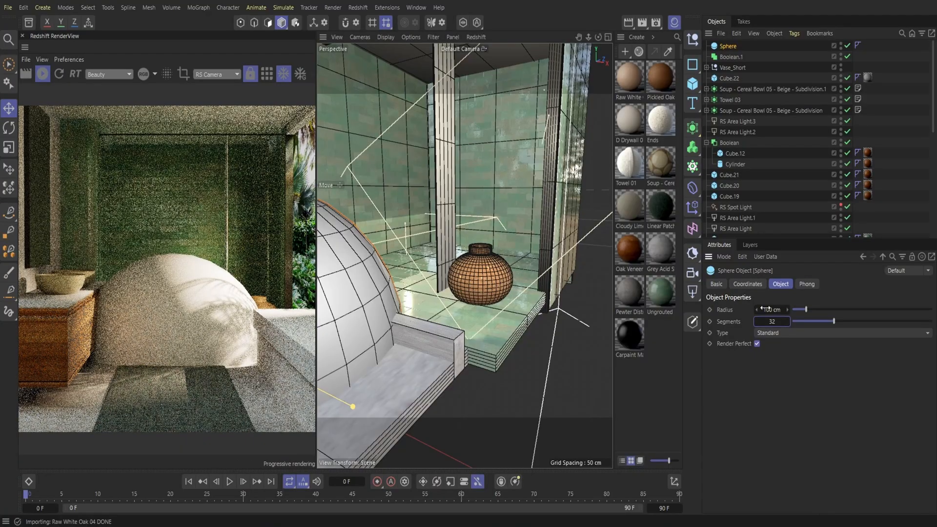
type("32")
key("Return")
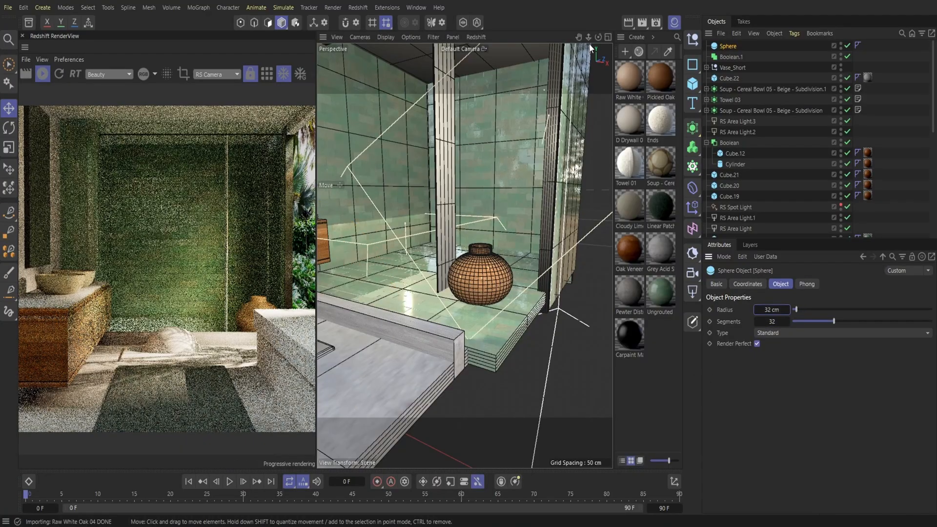
Step: Move the sphere above the vase on the shower floor and set its radius to 15 cm
left_click_drag(588, 39, 542, 43)
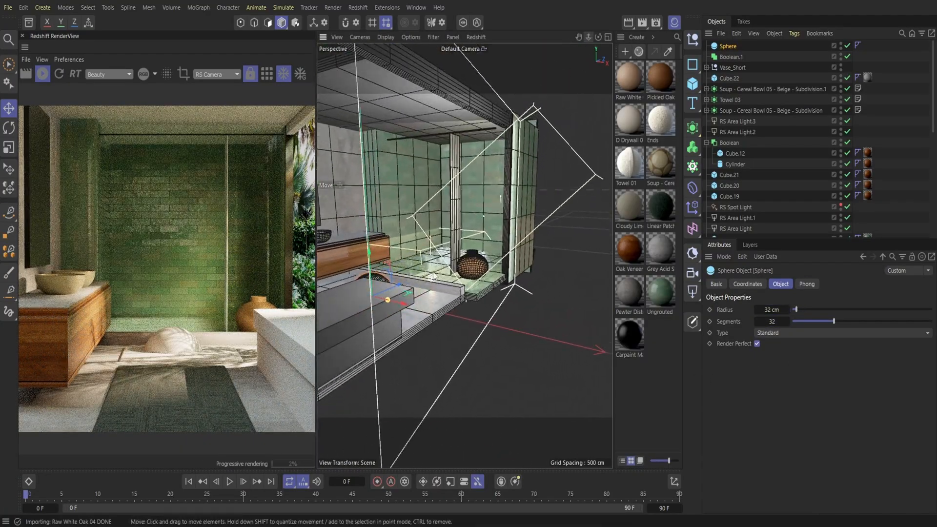
left_click_drag(394, 290, 486, 247)
left_click_drag(598, 37, 640, 37)
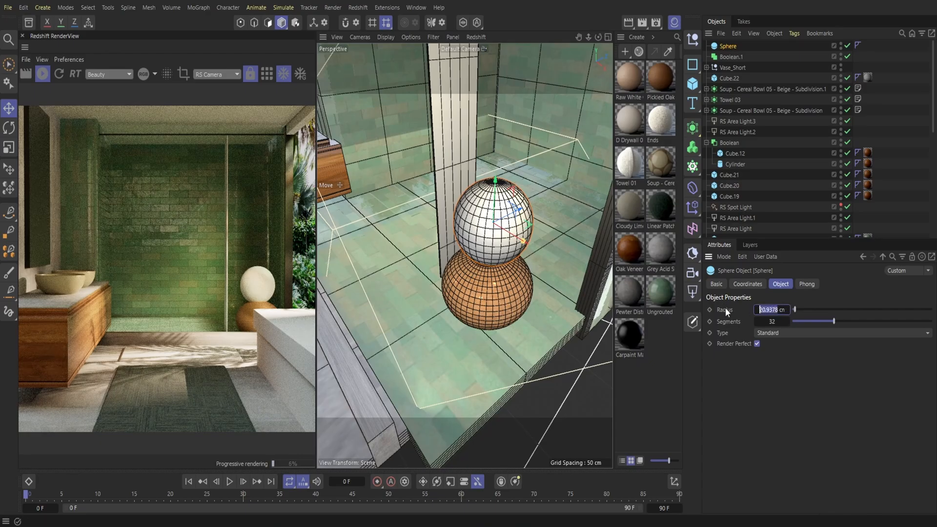
type("15")
key("Return")
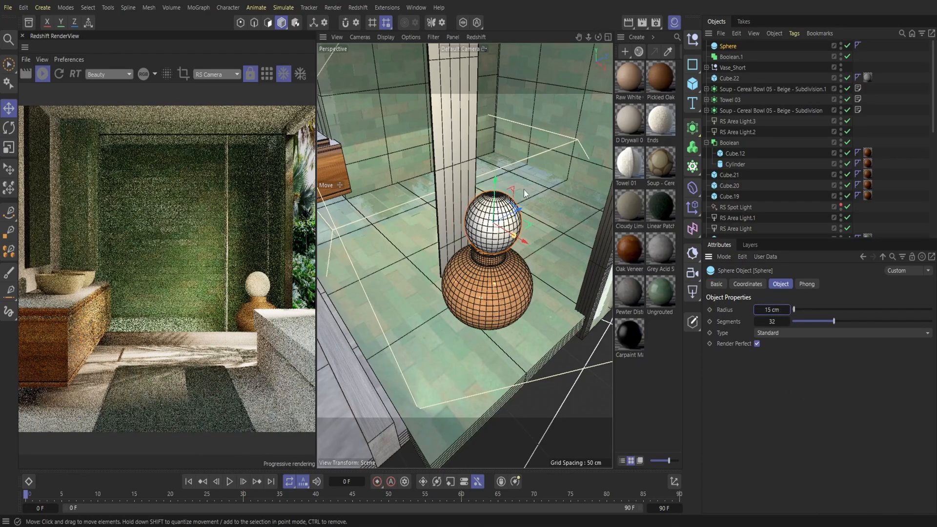
Step: Lower the sphere into the neck of the vase and fine-tune its horizontal position over the opening
left_click_drag(495, 189, 493, 225)
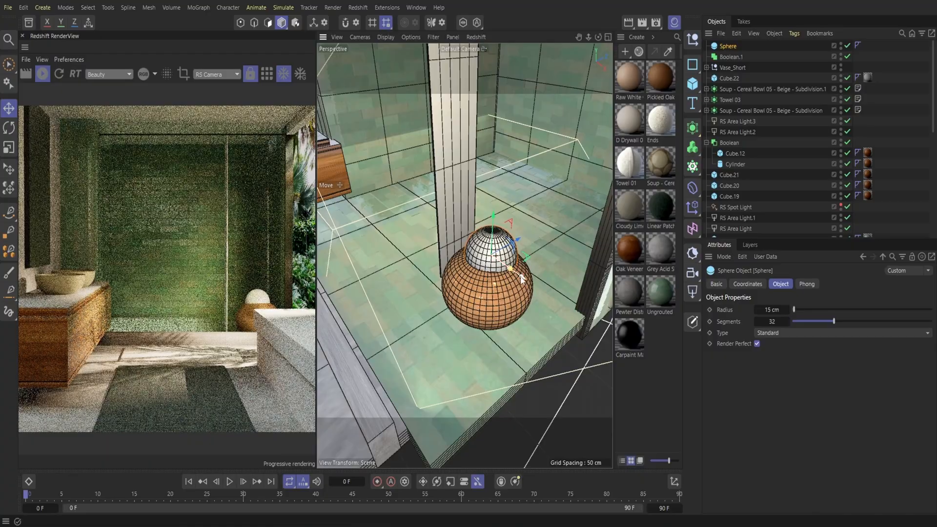
left_click_drag(520, 275, 519, 274)
left_click_drag(517, 238, 516, 239)
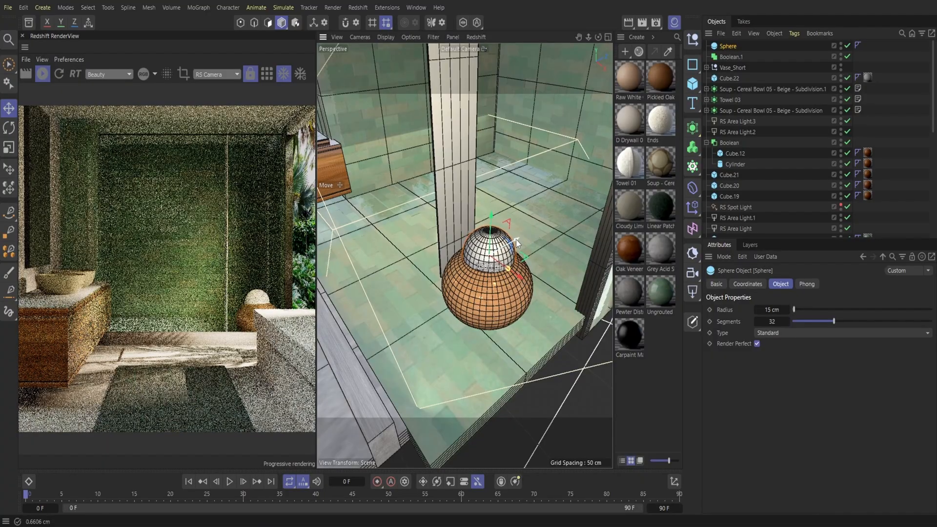
Step: Nest Sphere and Vase_Short under Boolean.1 and set its operation to Subtract
mouse_move(734, 47)
left_mouse_down()
mouse_move(731, 63)
mouse_move(734, 45)
left_mouse_up()
left_click(745, 66, "ctrl")
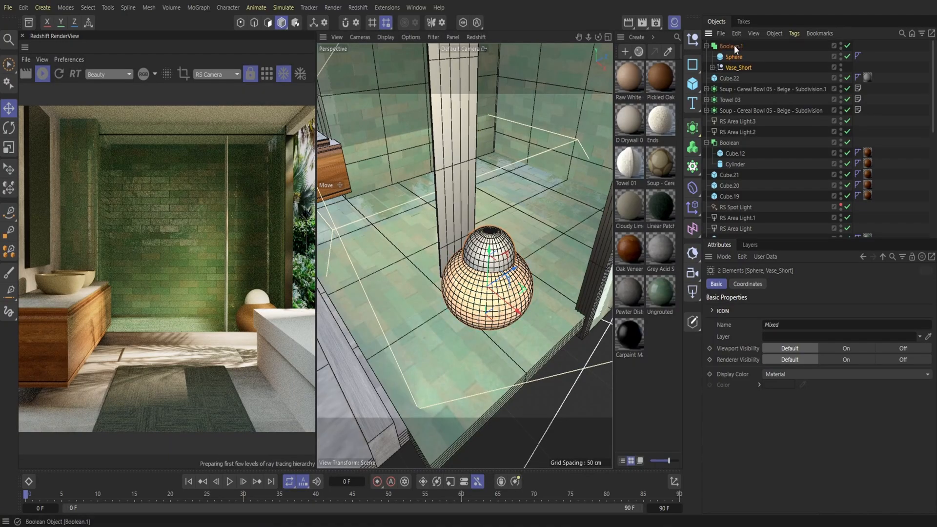
left_click(734, 45)
left_click(806, 311)
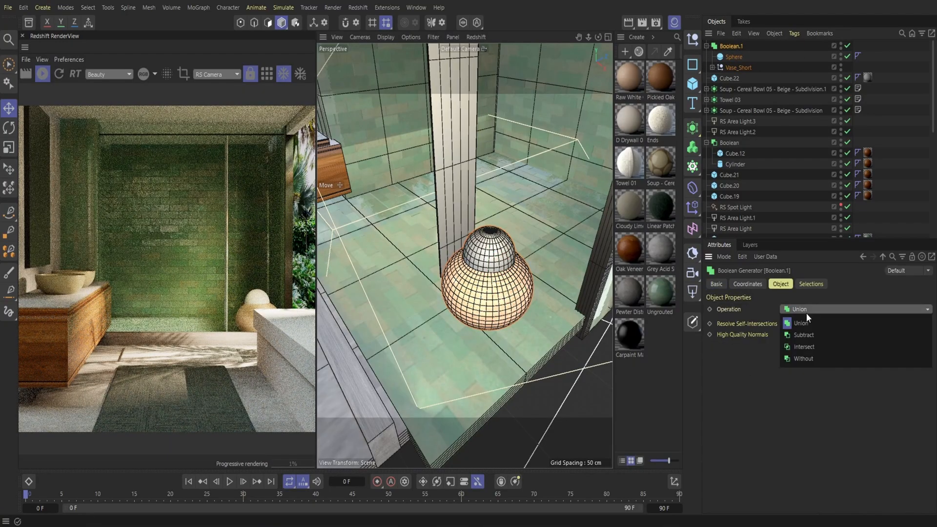
left_click(809, 336)
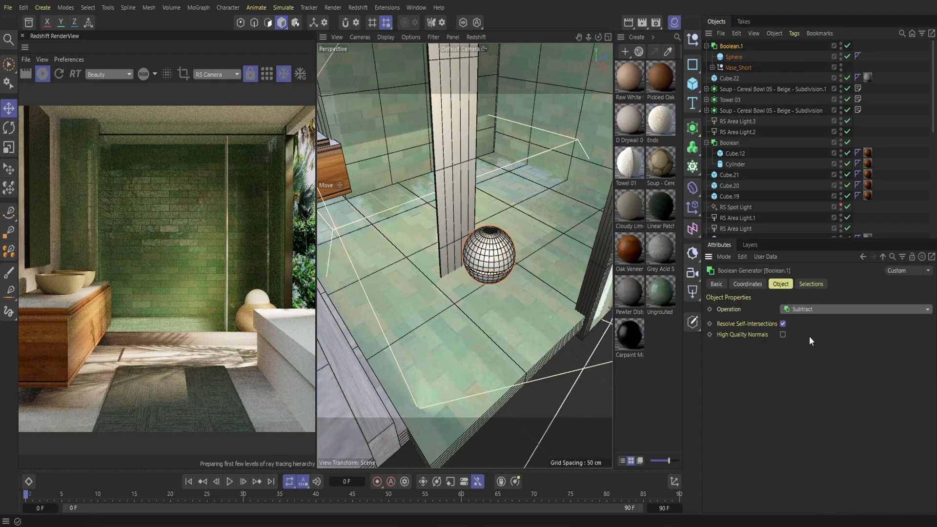
Step: Place Vase_Short above Sphere inside Boolean.1, then adjust the sphere's height and enlarge its radius to about 17.23 cm
left_click_drag(736, 68, 736, 54)
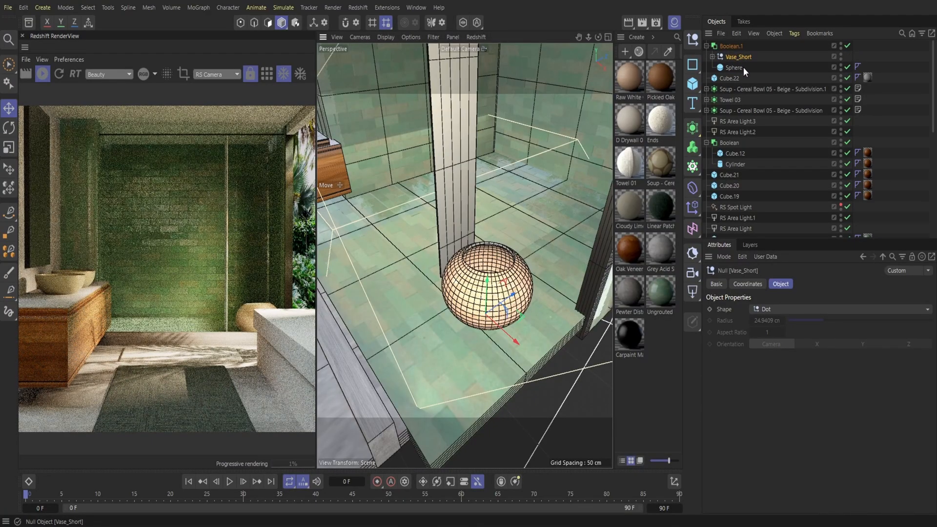
left_click(736, 68)
mouse_move(490, 229)
left_mouse_down()
mouse_move(488, 239)
mouse_move(489, 228)
left_mouse_up()
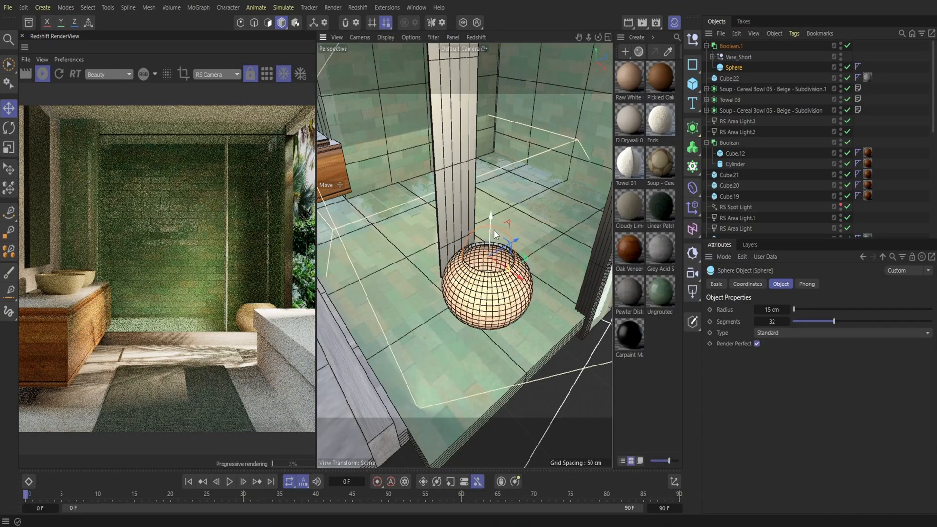
left_click_drag(509, 267, 511, 271)
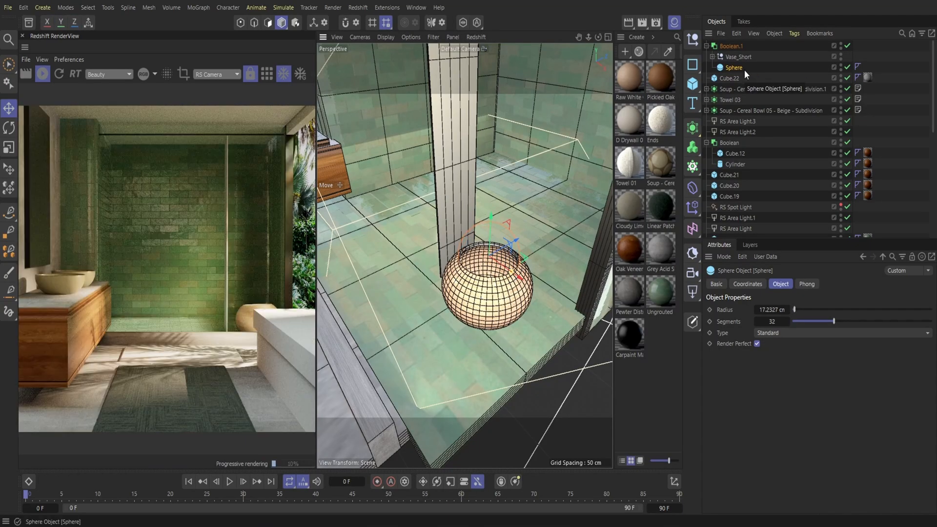
Step: Remove the Raw White Oak 04 material from Vase_Short_2 inside Boolean.1
left_click(707, 46)
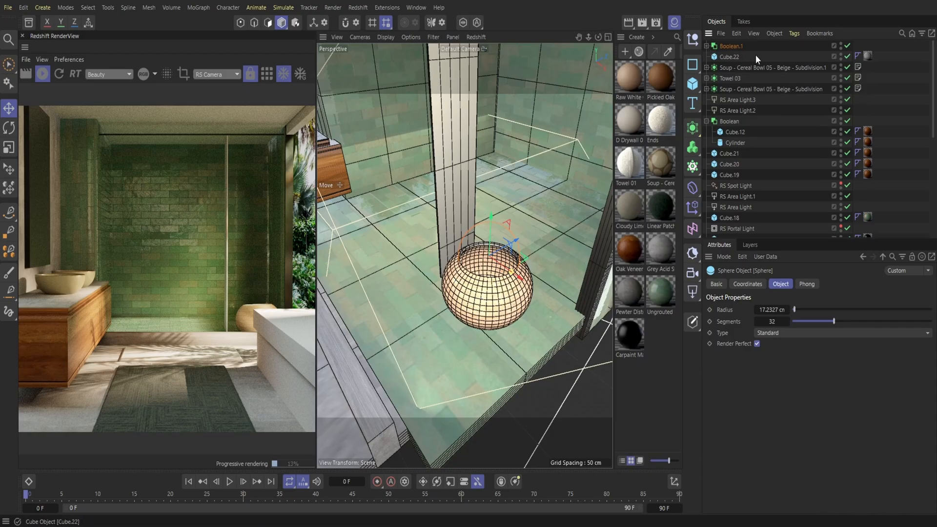
left_click(705, 45)
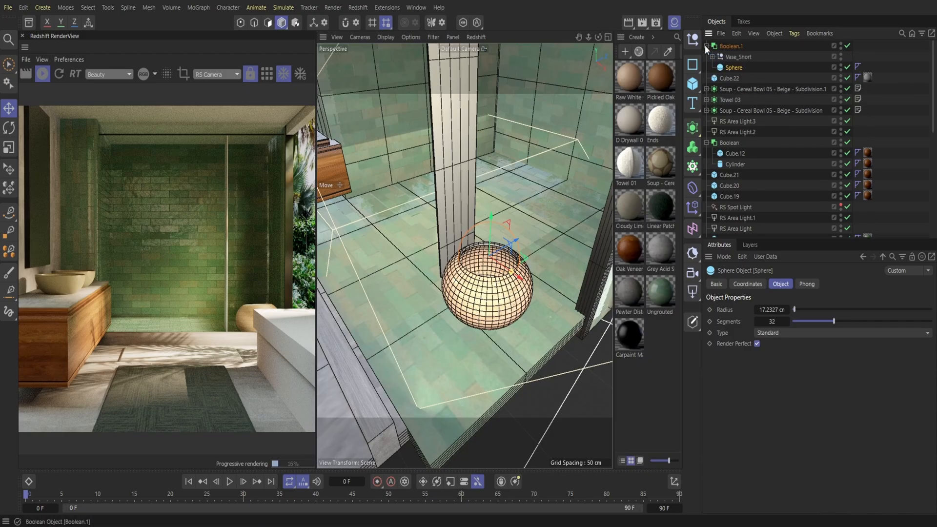
left_click(737, 57)
left_click(705, 46)
left_click(725, 46)
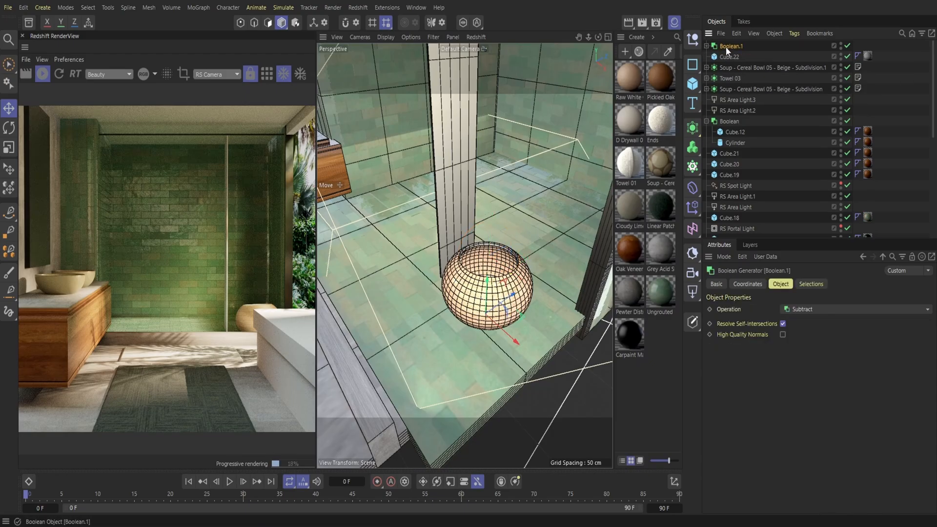
left_click_drag(589, 37, 574, 59)
left_click(706, 46)
left_click(712, 56)
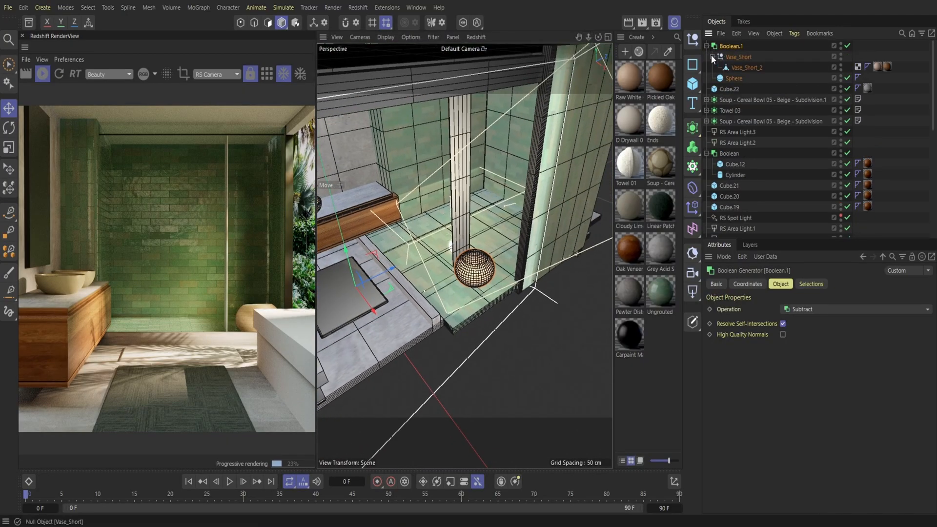
left_click(875, 66)
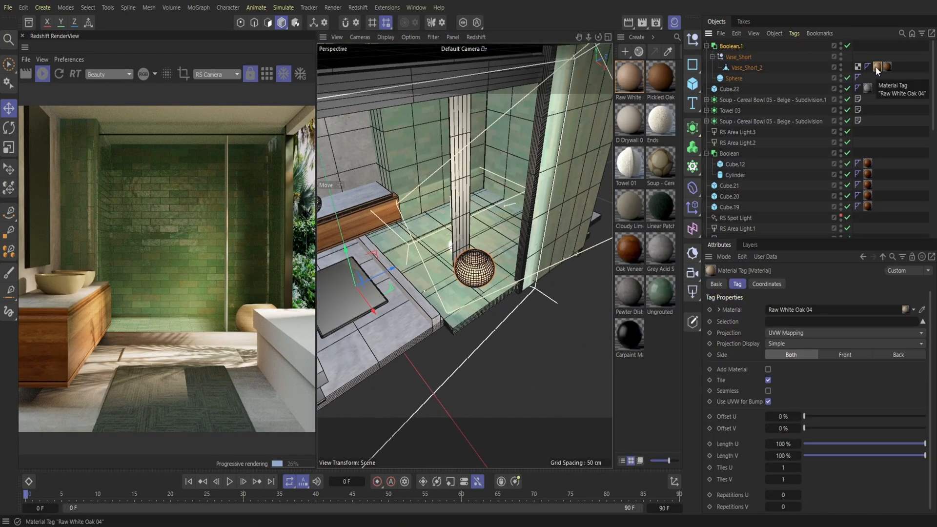
key("Delete")
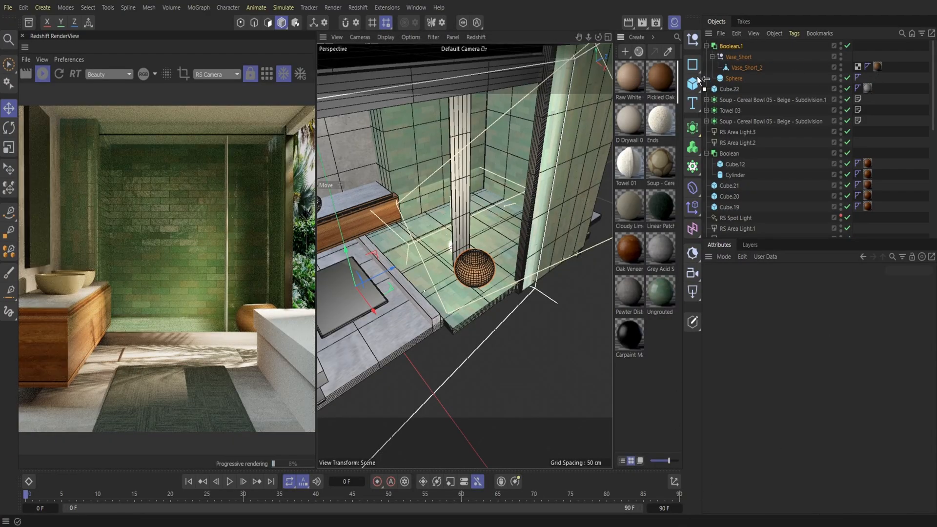
Step: Try Raw White Oak 04 on Vase_Short_2 in place of the Pickled Oak Stain White Oak 03 material
left_click_drag(629, 78, 737, 66)
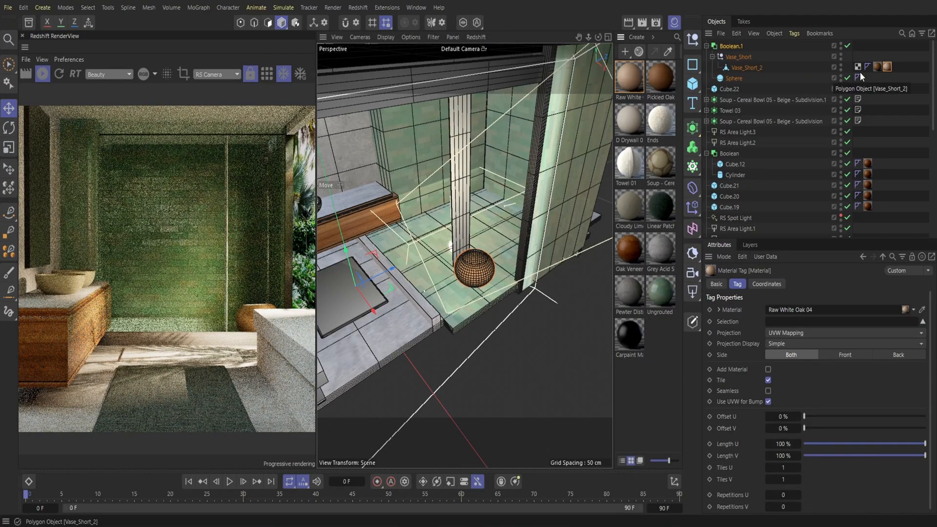
left_click_drag(873, 65, 872, 64)
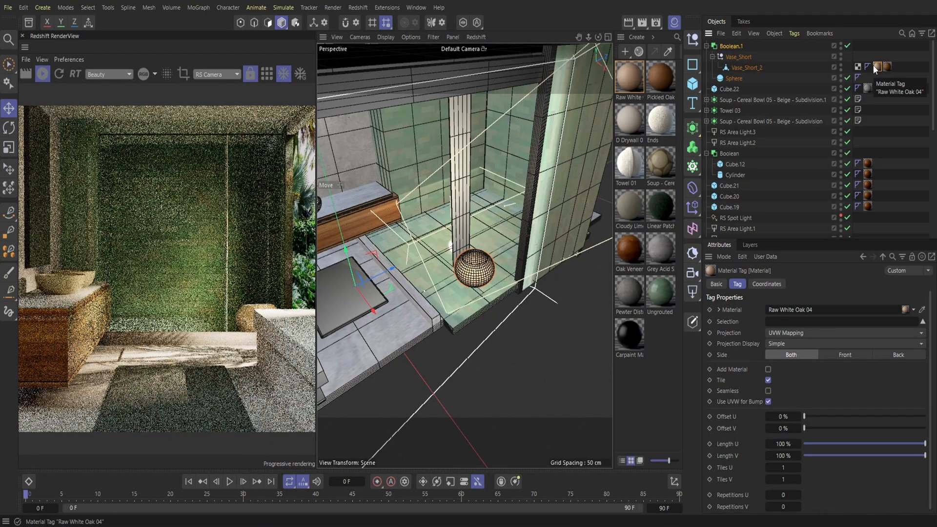
left_click(888, 67)
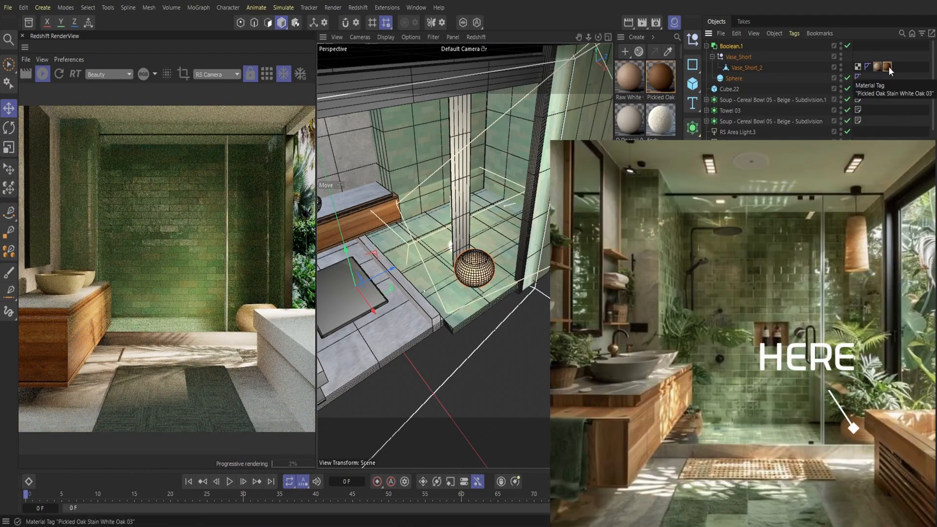
key("Delete")
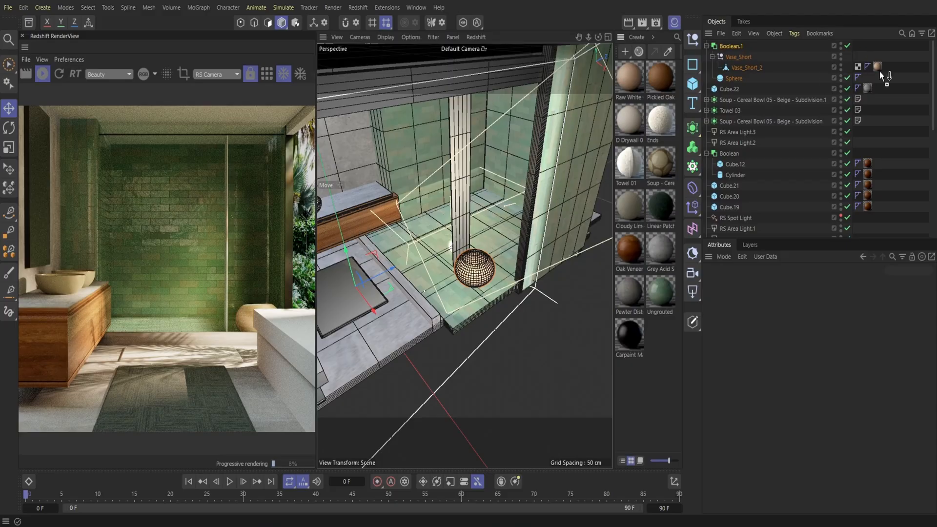
left_click_drag(880, 71, 877, 65)
left_click_drag(884, 64, 877, 66)
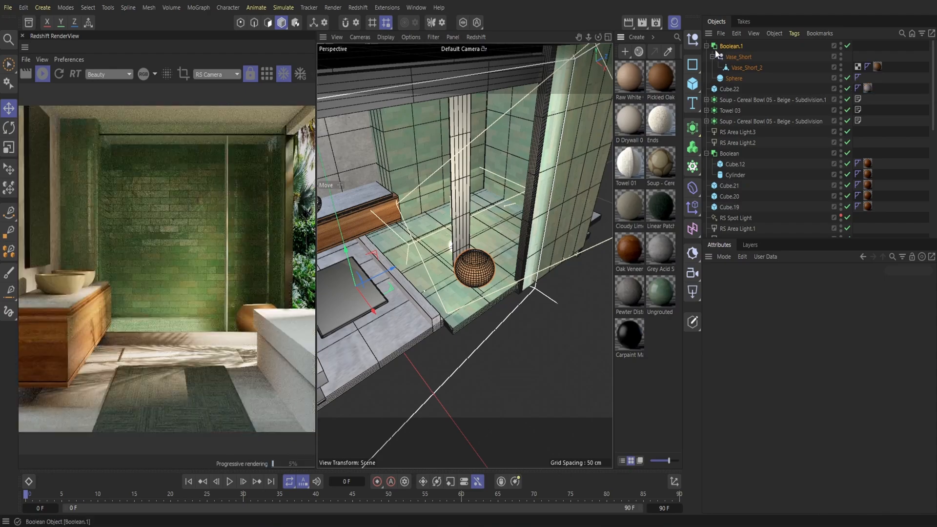
Step: Duplicate Boolean.1 and move the copy onto the shower floor just beyond the far end of the vanity
left_click(707, 46)
left_click(727, 46)
left_click(736, 34)
left_click(744, 78)
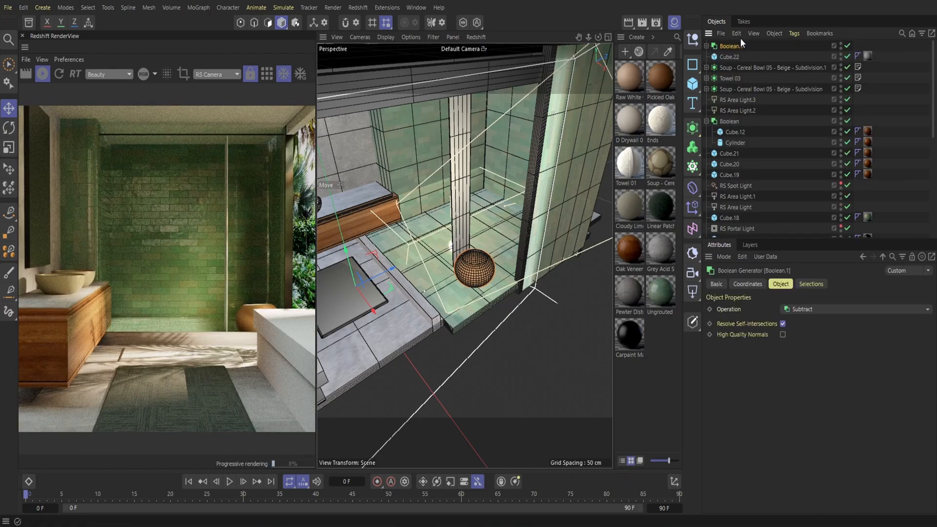
left_click(737, 34)
left_click(747, 91)
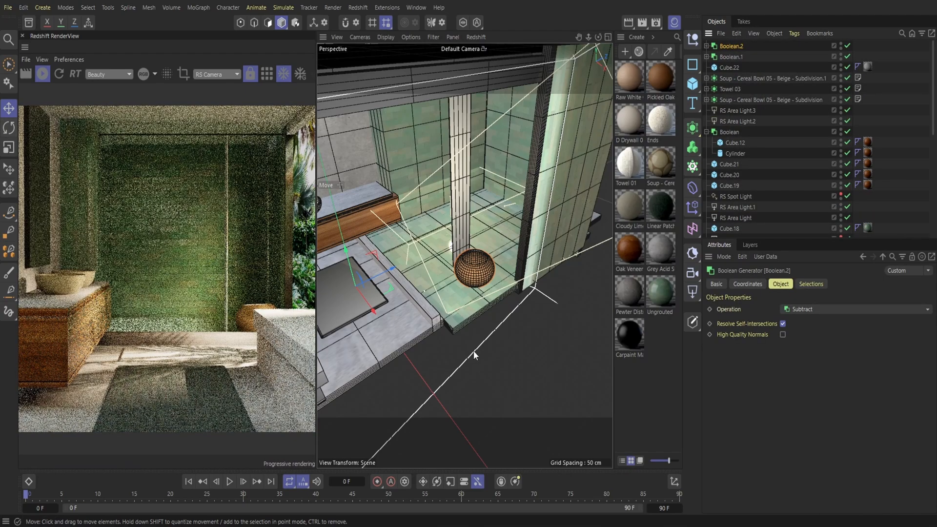
left_click_drag(369, 310, 322, 246)
Step: Apply the Pickled Oak Stain White Oak 03 material to the Sphere inside both Boolean.2 and Boolean.1
left_click(706, 46)
left_click(733, 78)
middle_click_drag(460, 154, 524, 149, "alt")
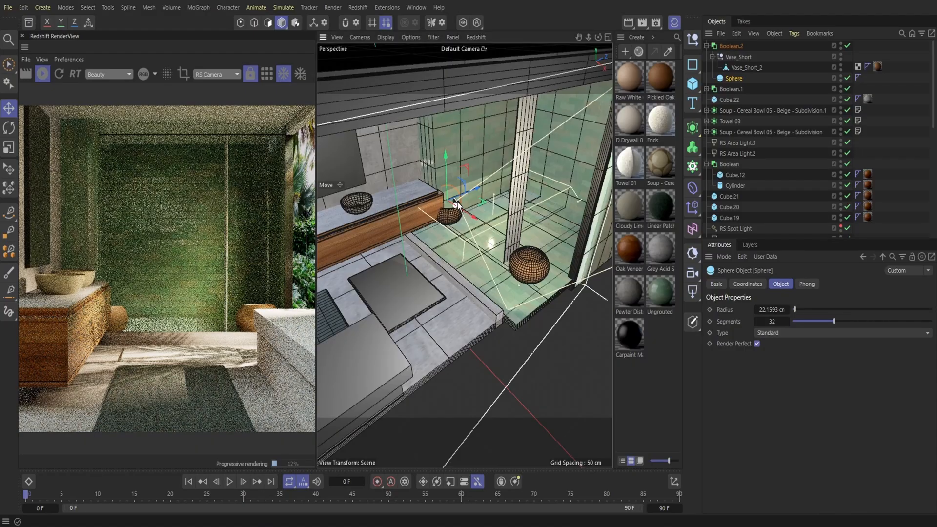
left_click_drag(660, 76, 733, 78)
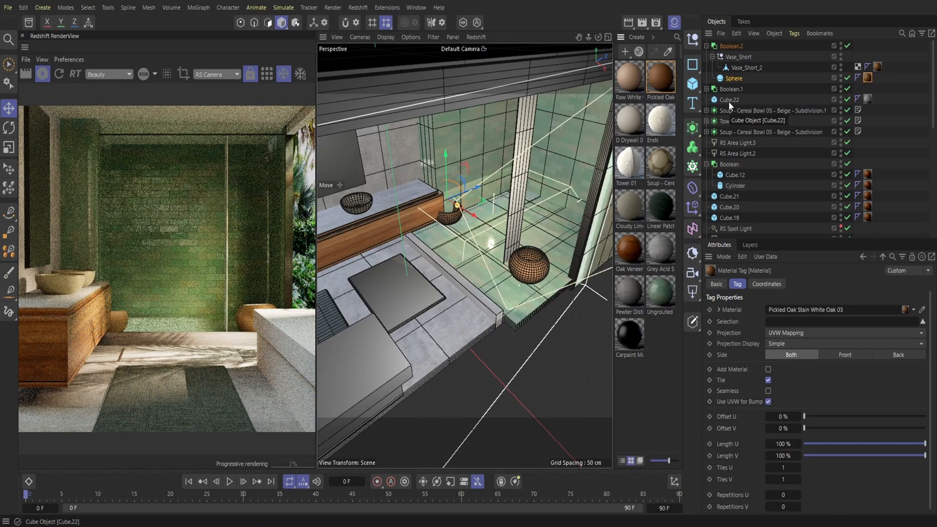
left_click(712, 57)
left_click(707, 79)
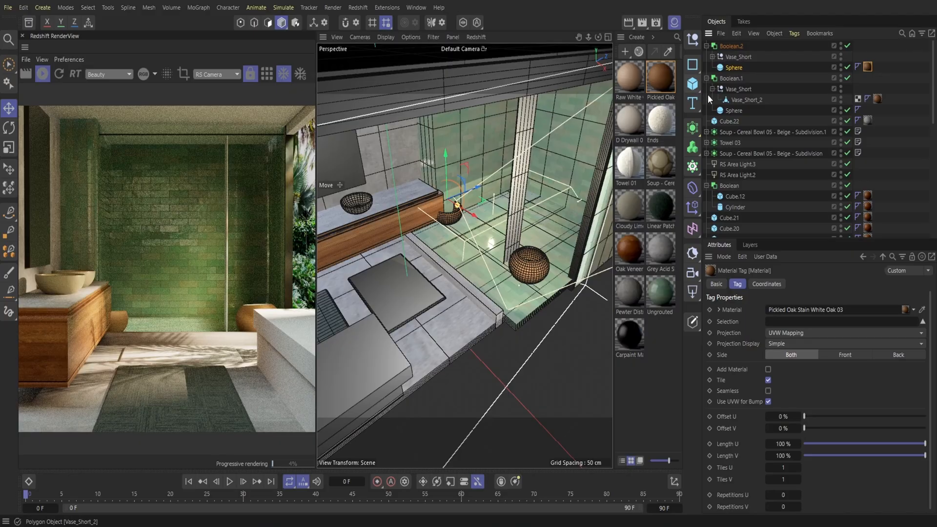
left_click_drag(664, 81, 734, 110)
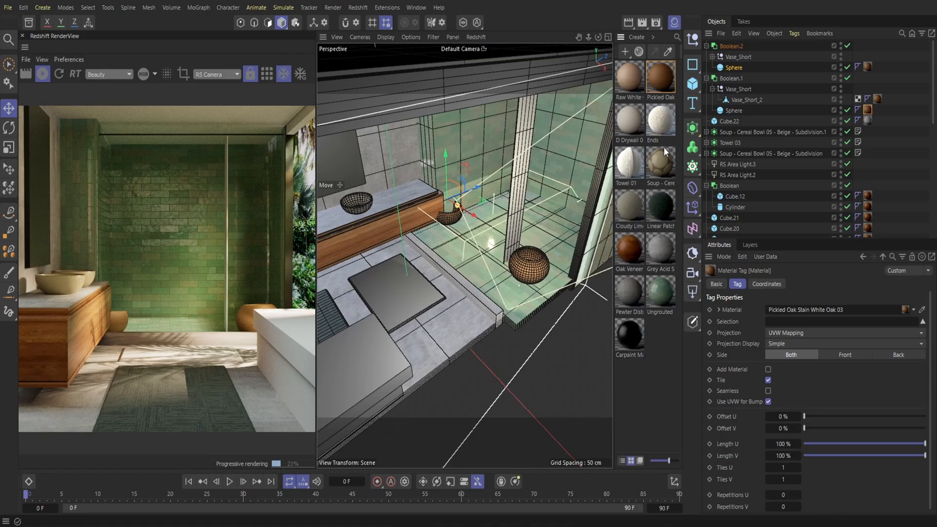
left_click(706, 79)
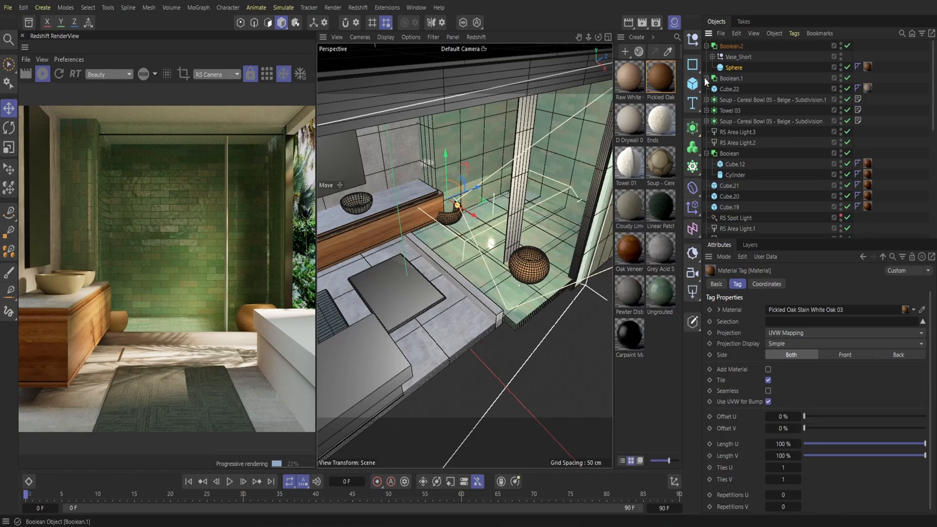
left_click(707, 46)
Step: Move Towel 03 to the near end of the wooden vanity and rotate it to line up with the cabinet
left_click(727, 89)
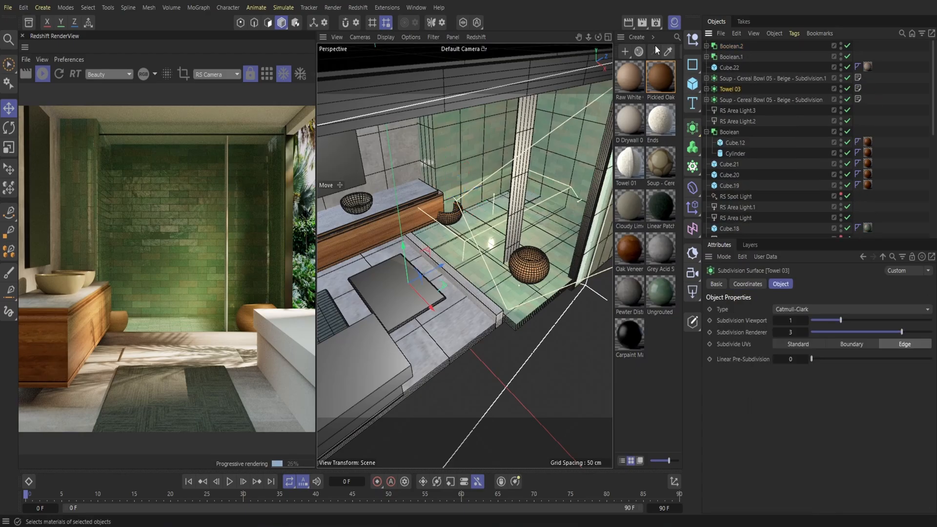
left_click(674, 23)
left_click_drag(656, 38, 693, 15)
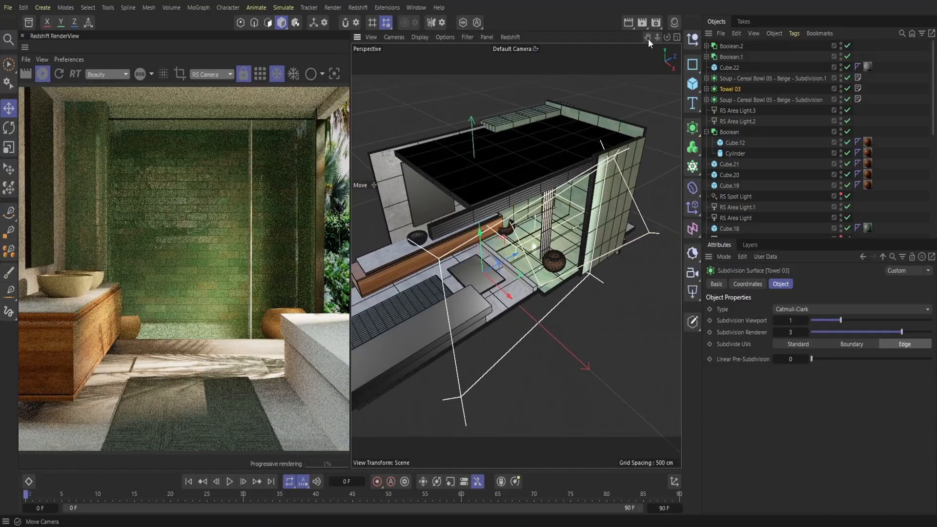
left_click_drag(557, 218, 408, 226)
key("r")
key("e")
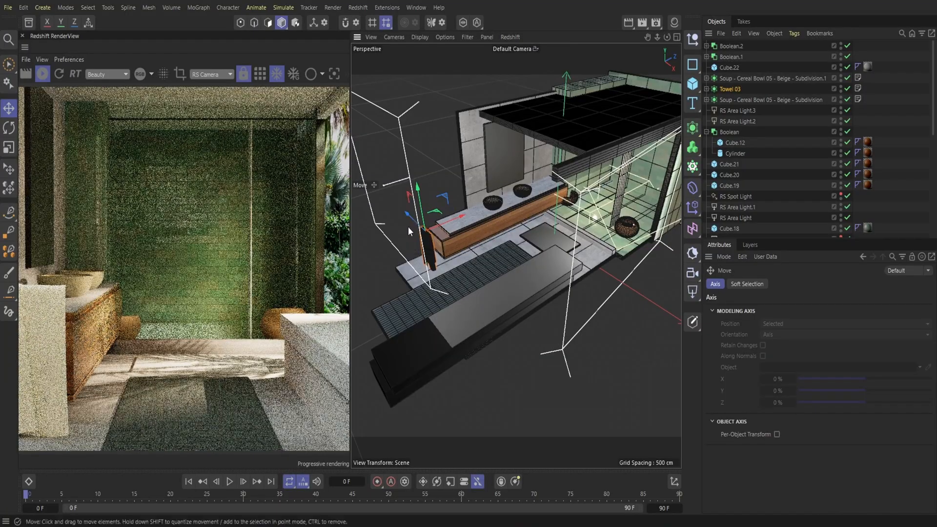
Step: Position Towel 03 against the vanity's near end with the Place tool, then nudge it to hang from the countertop edge
left_click(9, 168)
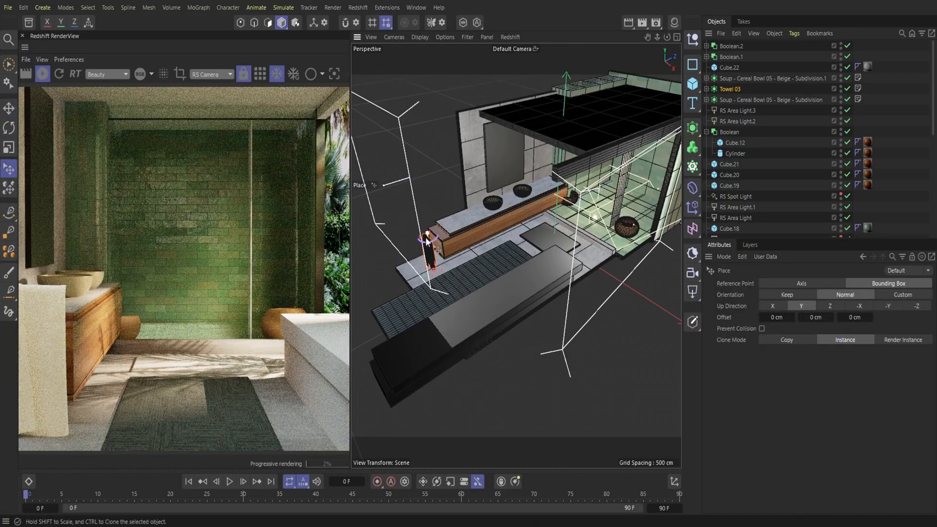
left_click_drag(426, 241, 429, 247)
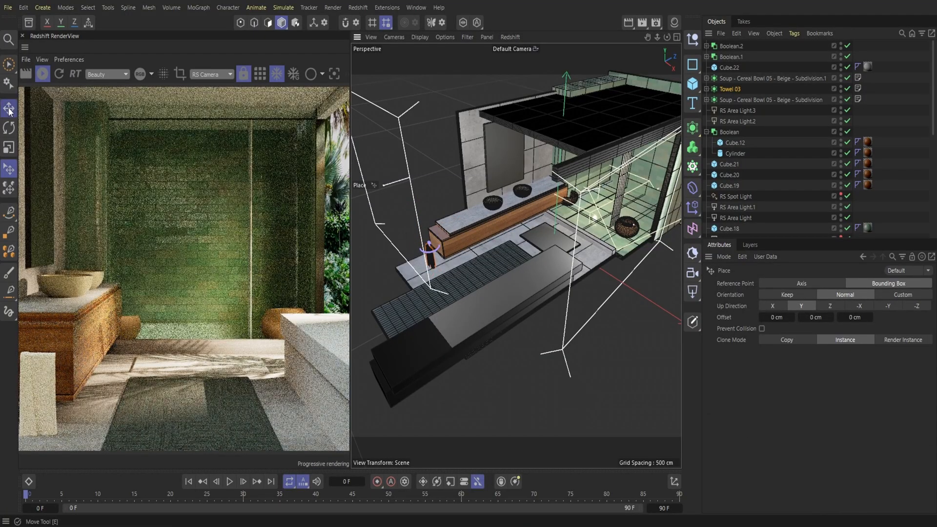
left_click(8, 111)
left_click_drag(449, 236, 417, 226)
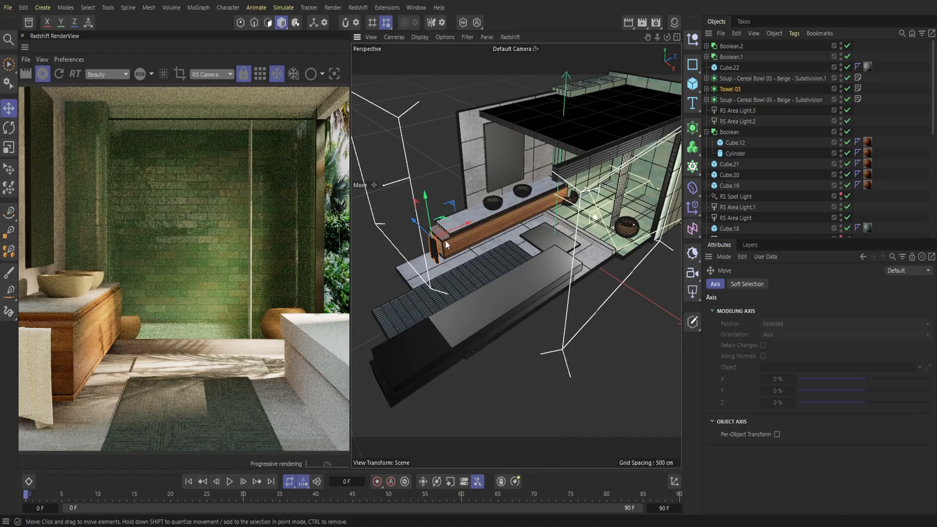
left_click_drag(429, 226, 430, 225)
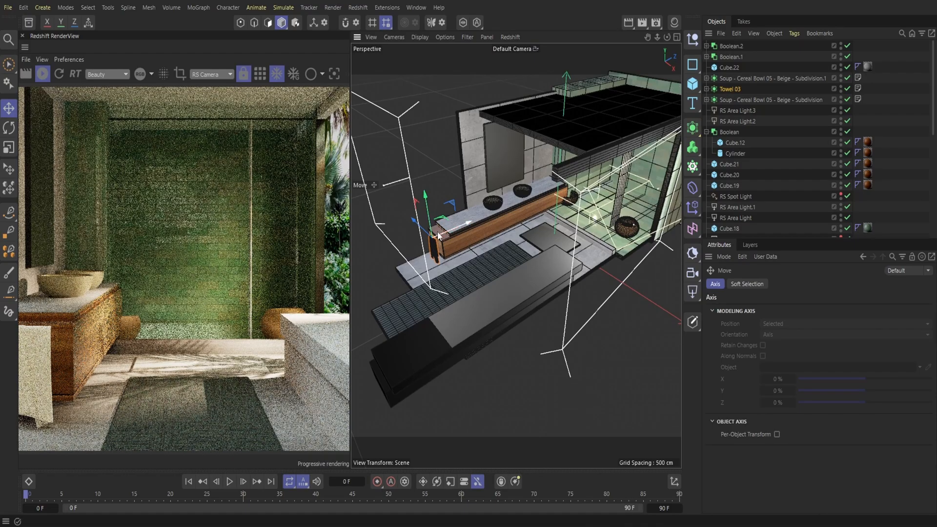
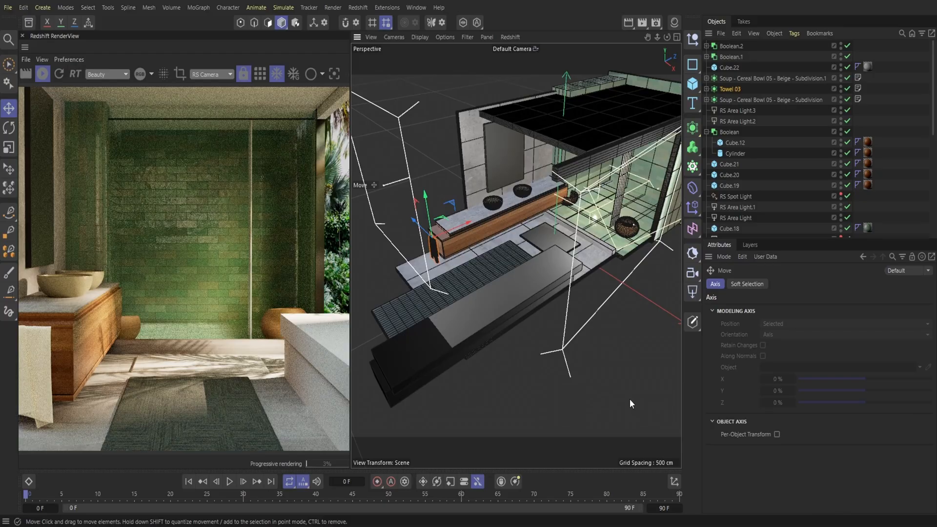
Step: Switch to the Greyscalegorilla library and search it for "towel"
left_click(567, 525)
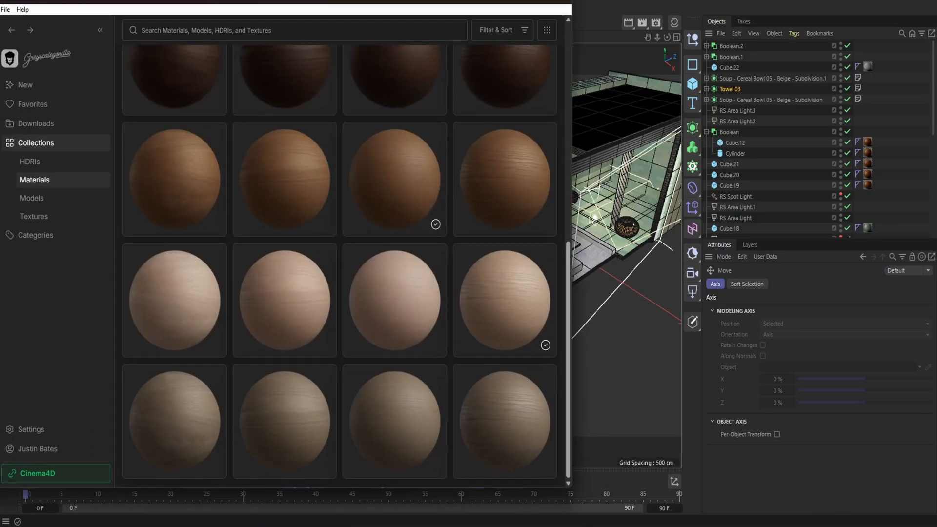
left_click(31, 181)
scroll(257, 224, "down", 6)
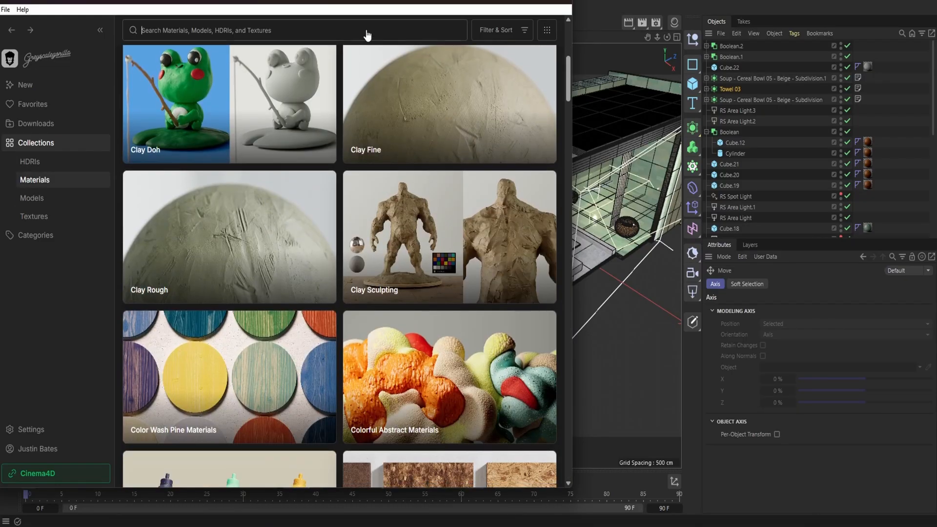
left_click(367, 35)
type("towel")
key("Return")
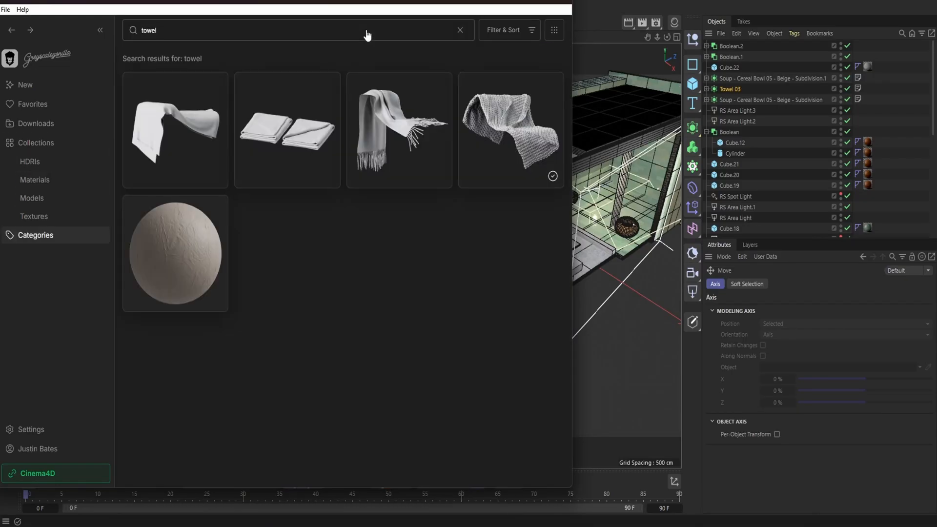
mouse_move(195, 273)
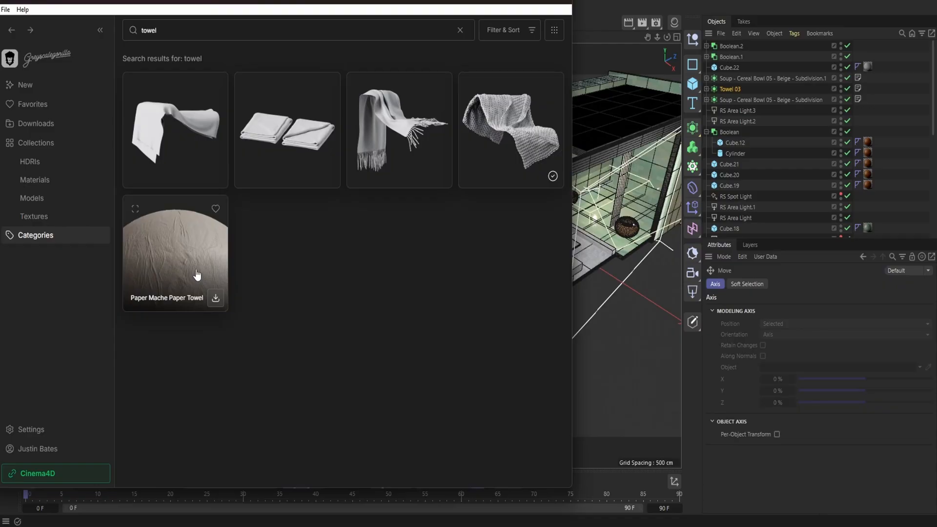
Step: Browse the Architectural Carpets collection in the materials library for a fabric to use on the towel
left_click(34, 180)
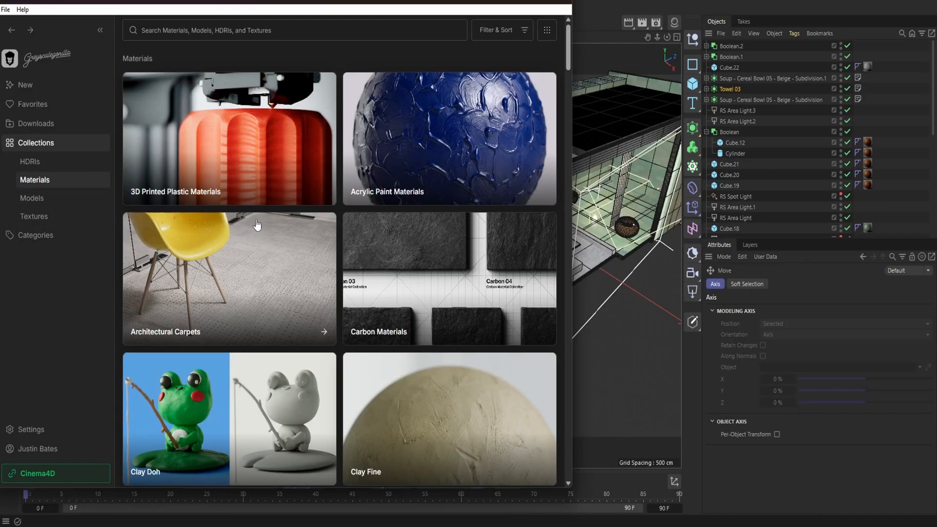
scroll(267, 226, "down", 3)
left_click(291, 156)
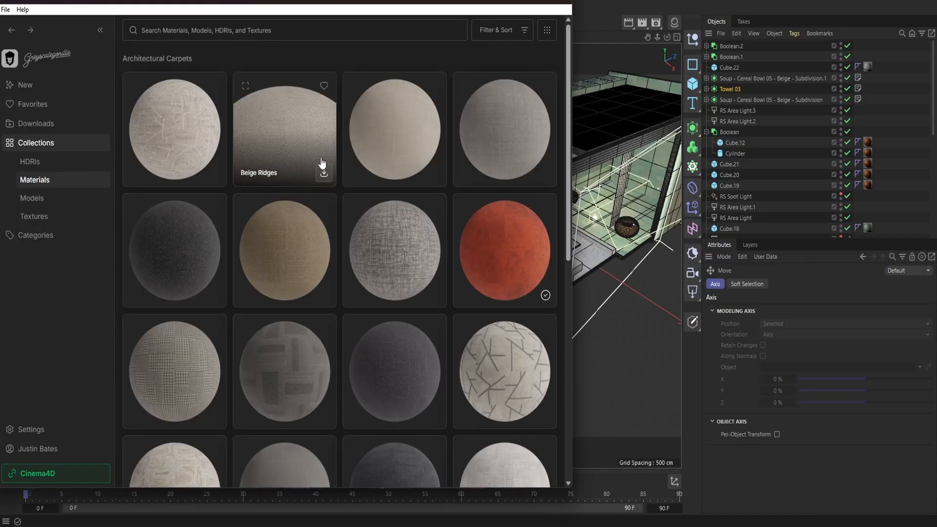
scroll(324, 165, "down", 8)
mouse_move(334, 186)
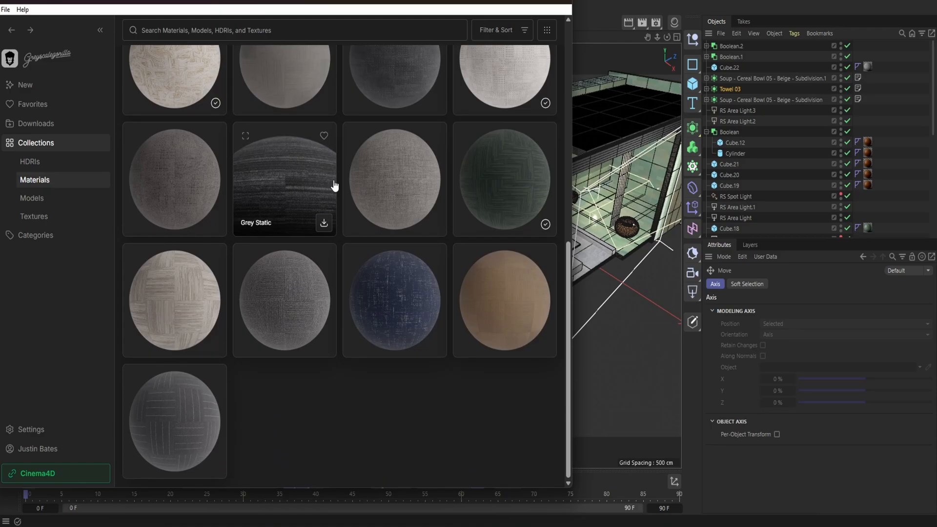
left_click_drag(278, 2, 431, 25)
scroll(423, 313, "up", 3)
scroll(423, 313, "up", 5)
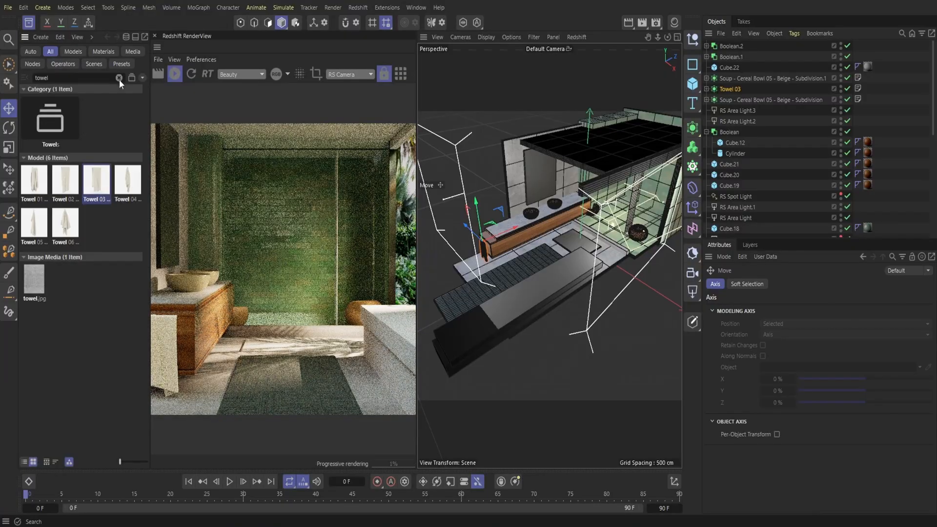
Step: Search the asset library for "rug", and open the Basketweave category of the materials library
left_click(119, 77)
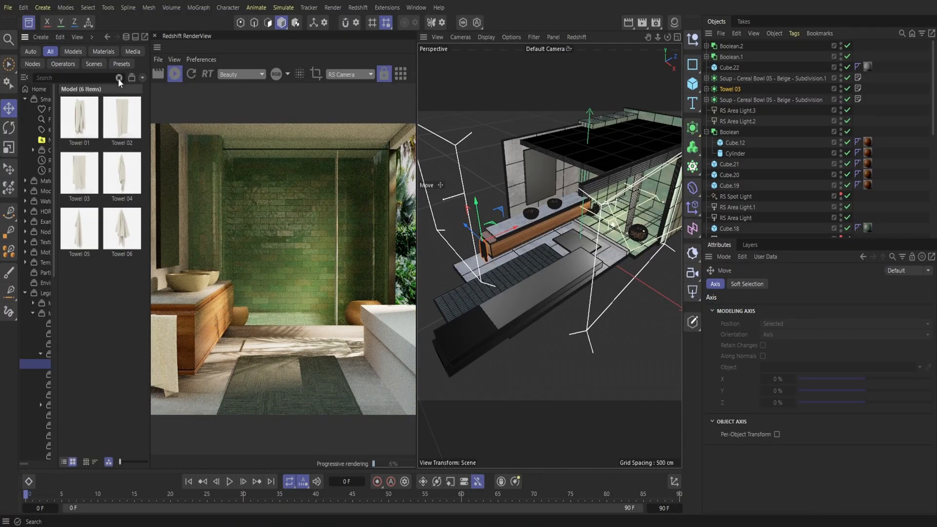
type("rug")
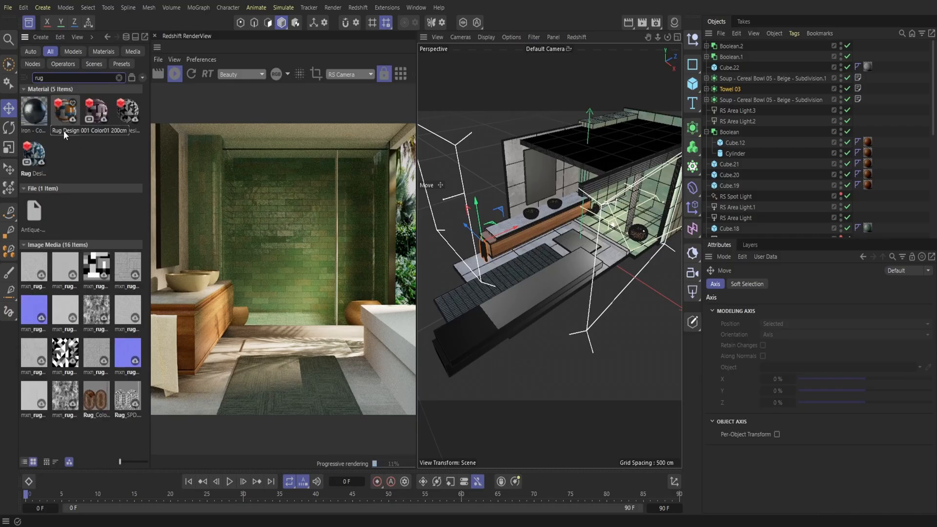
left_click(119, 78)
double_click(114, 126)
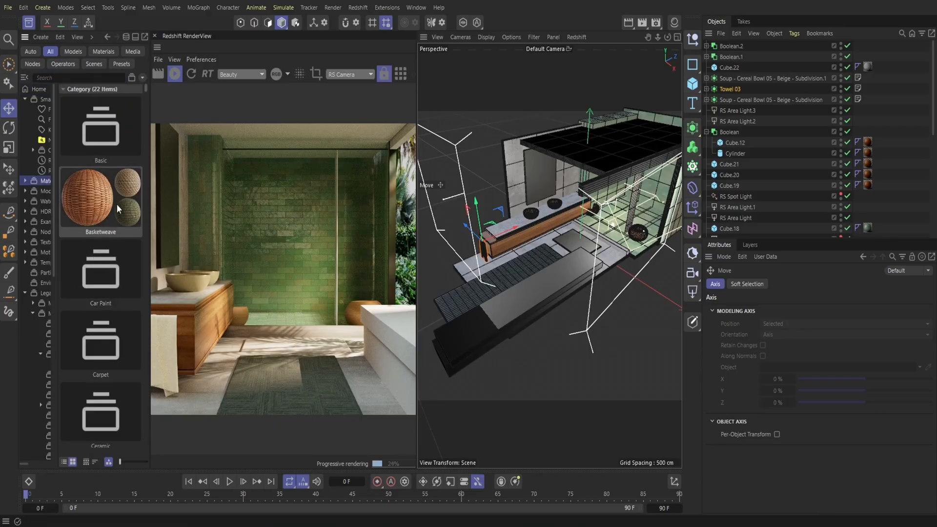
double_click(116, 204)
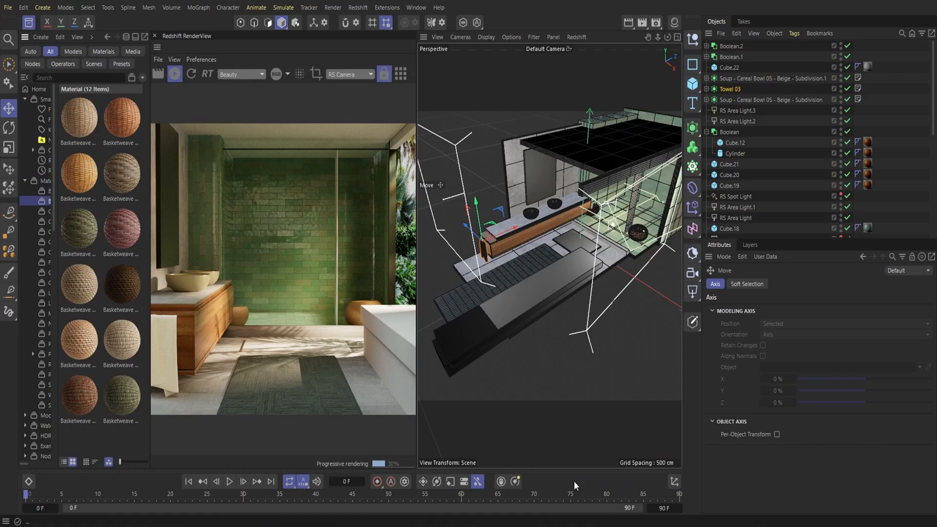
Step: Search the asset library for "basket" and look through the models and materials offered
left_click(102, 76)
type("basket")
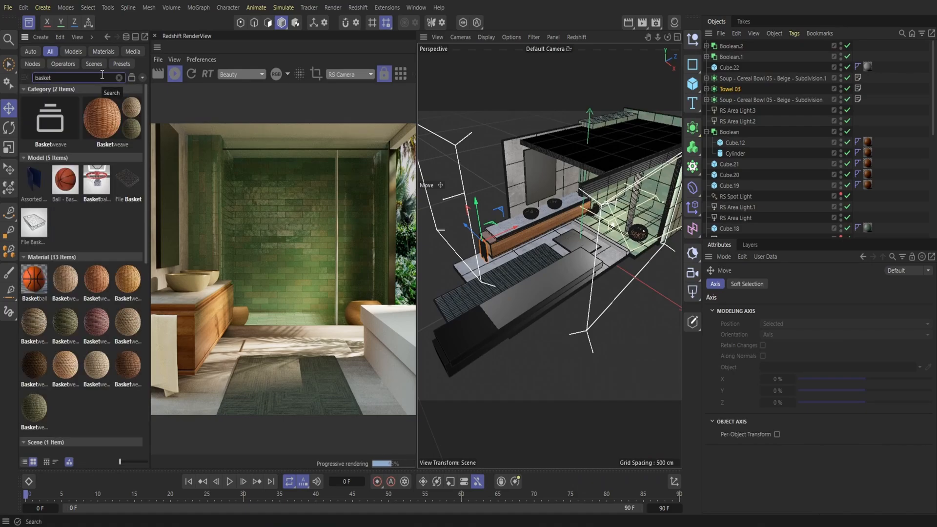
scroll(103, 239, "down", 10)
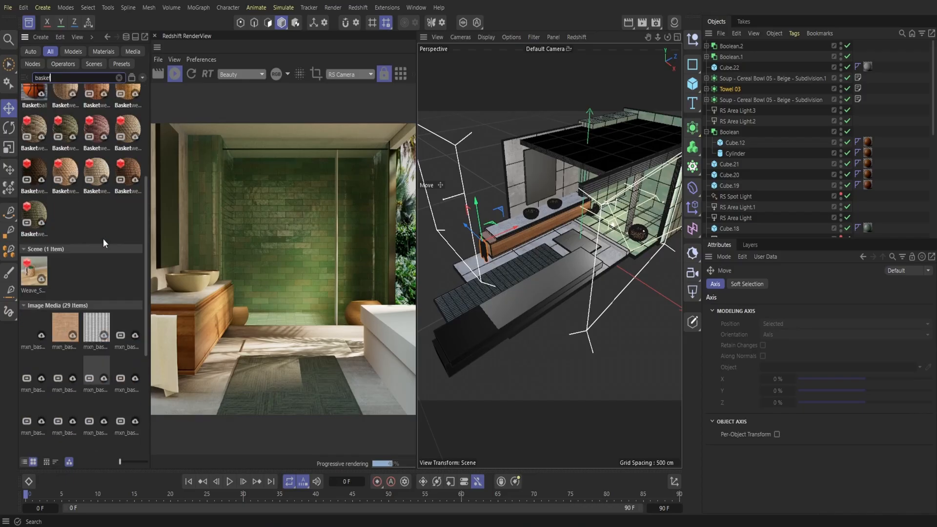
scroll(95, 239, "up", 10)
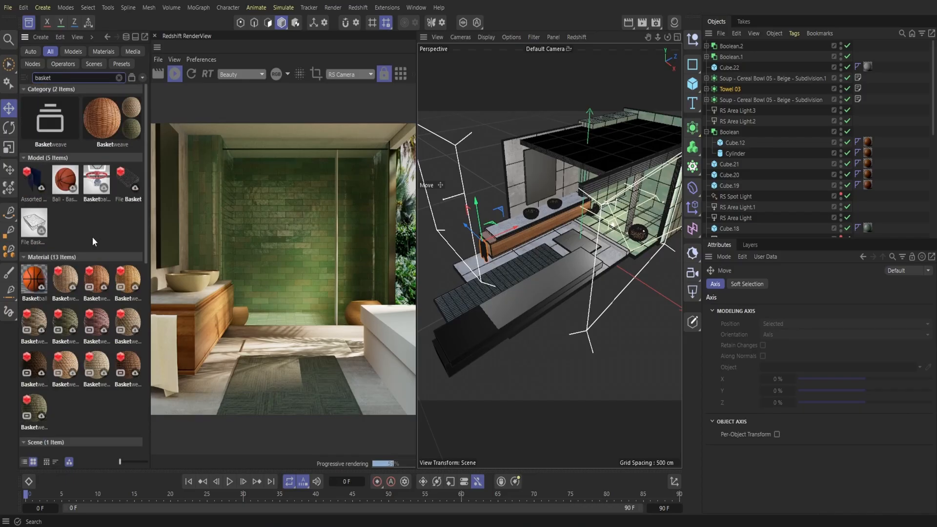
Step: Glance through the material categories, and search the whole asset library for "redshift"
left_click(119, 77)
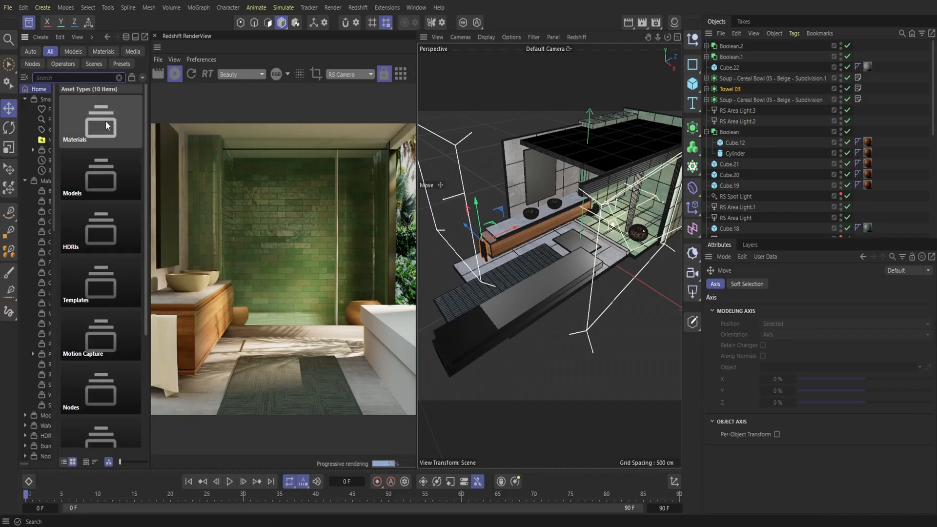
scroll(117, 161, "down", 8)
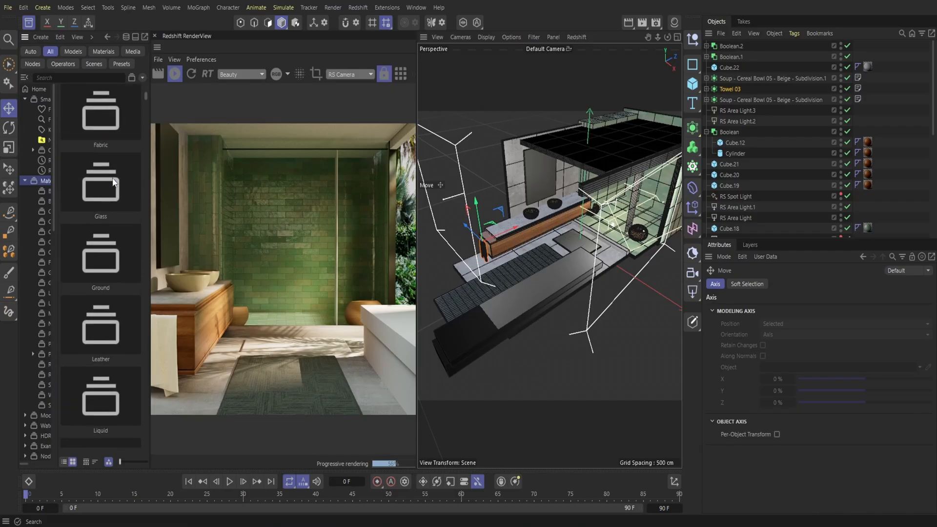
left_click(94, 78)
type("re")
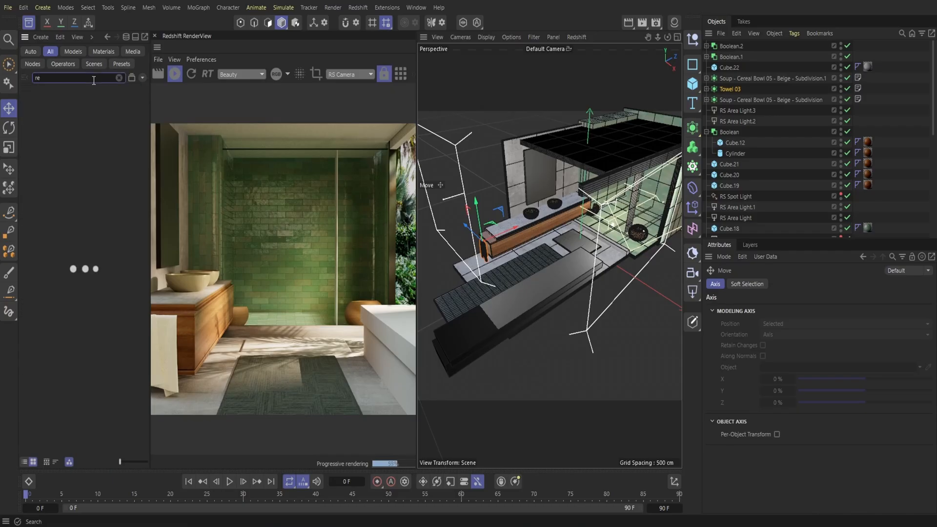
type("dshift")
Step: Look past the Redshift models to the carpet materials and select Carpet Rips 002 DarkPetrol 300cm
scroll(93, 269, "down", 10)
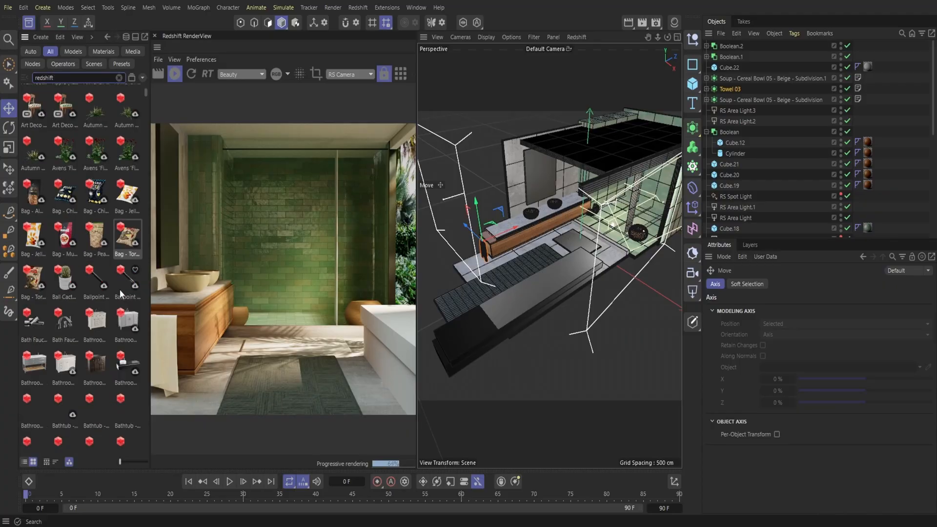
scroll(122, 295, "down", 10)
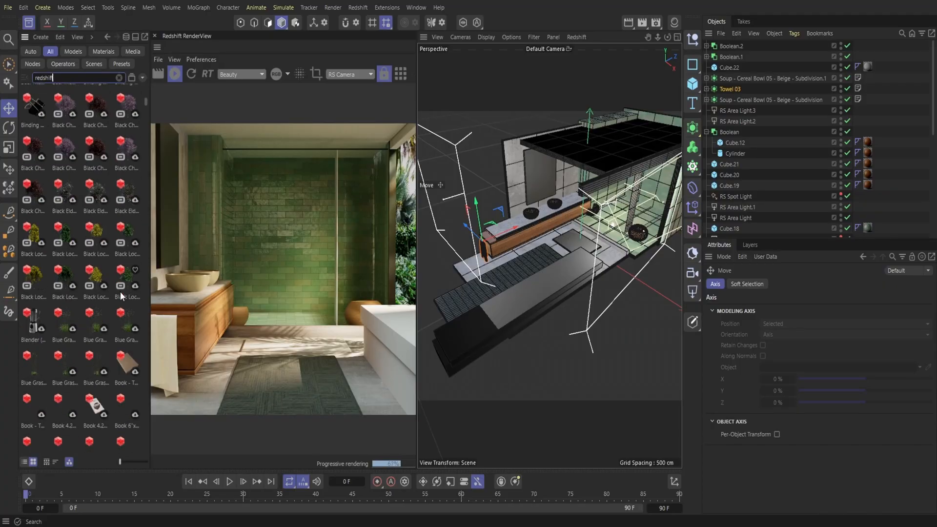
scroll(121, 296, "down", 10)
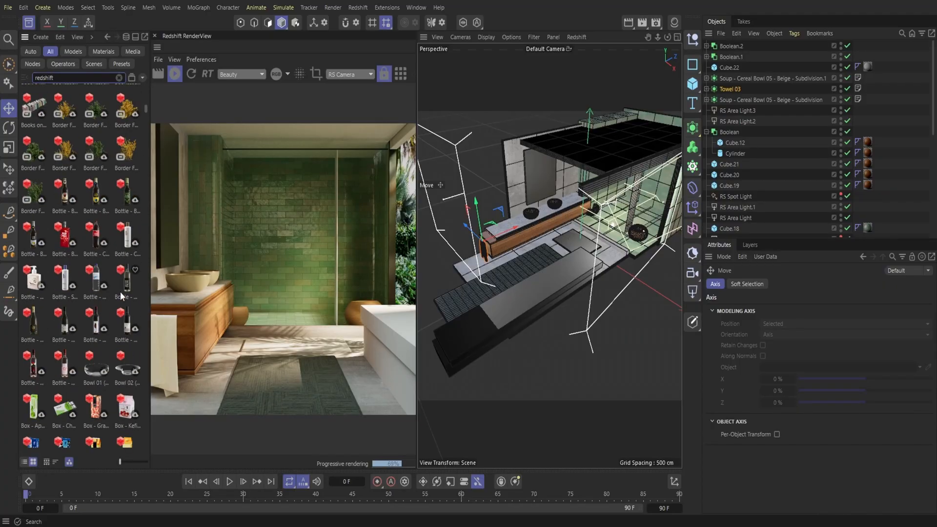
scroll(122, 295, "down", 10)
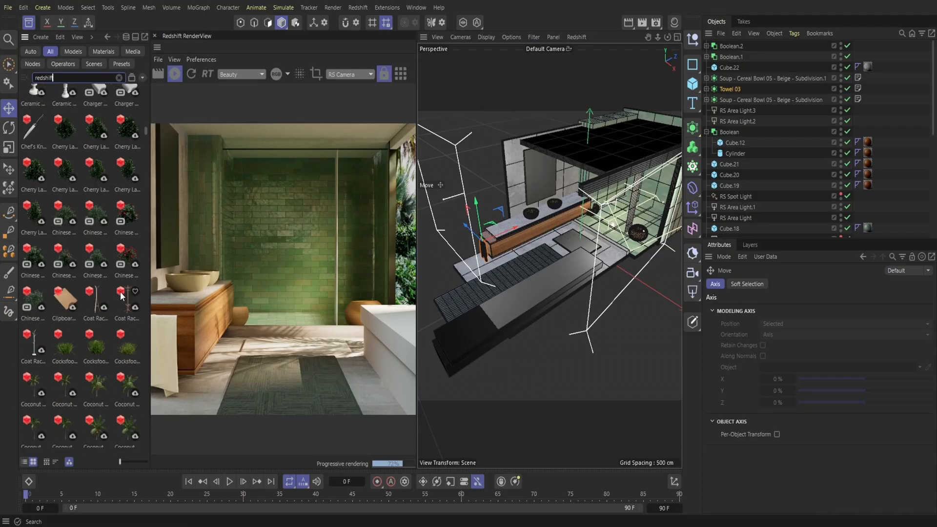
scroll(120, 291, "down", 10)
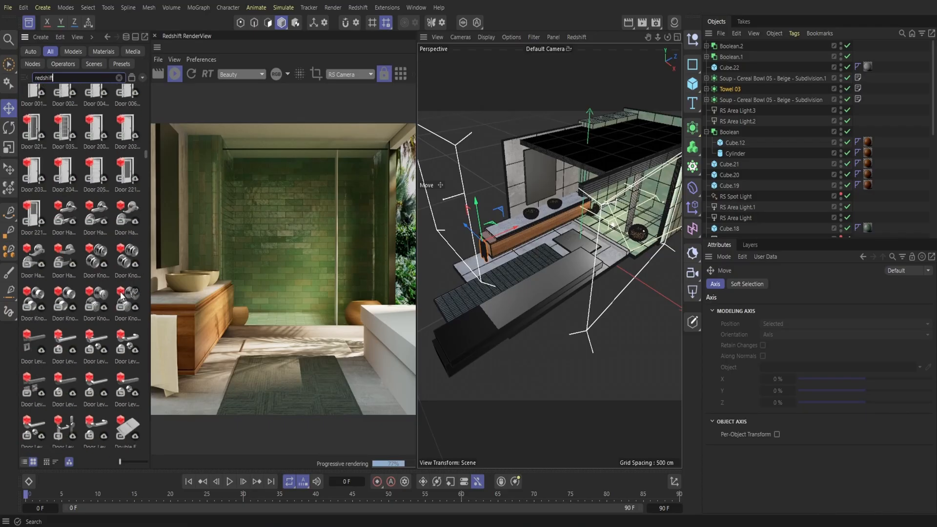
scroll(118, 305, "down", 3)
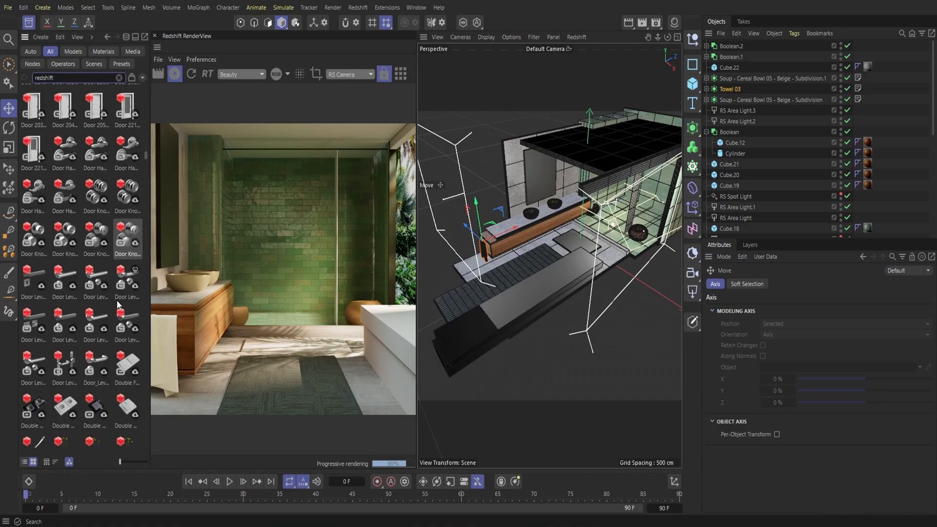
scroll(120, 310, "down", 10)
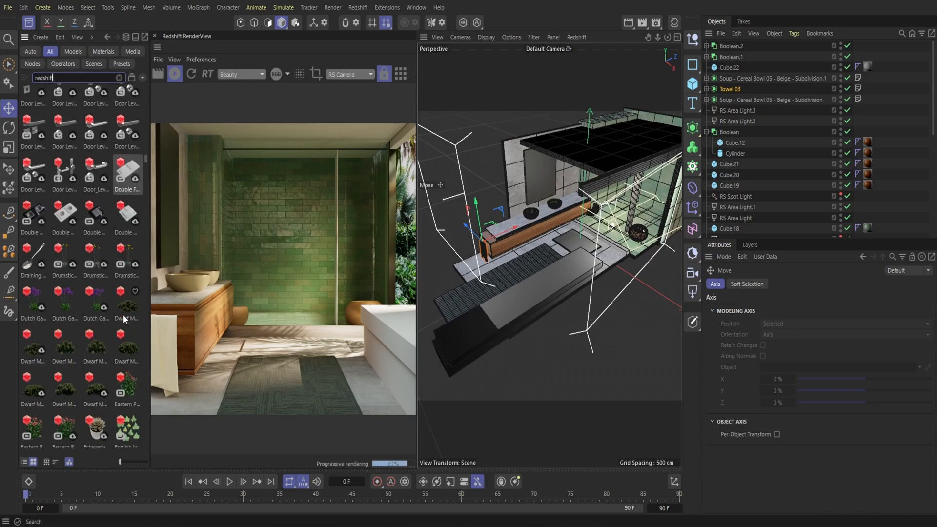
scroll(123, 320, "down", 10)
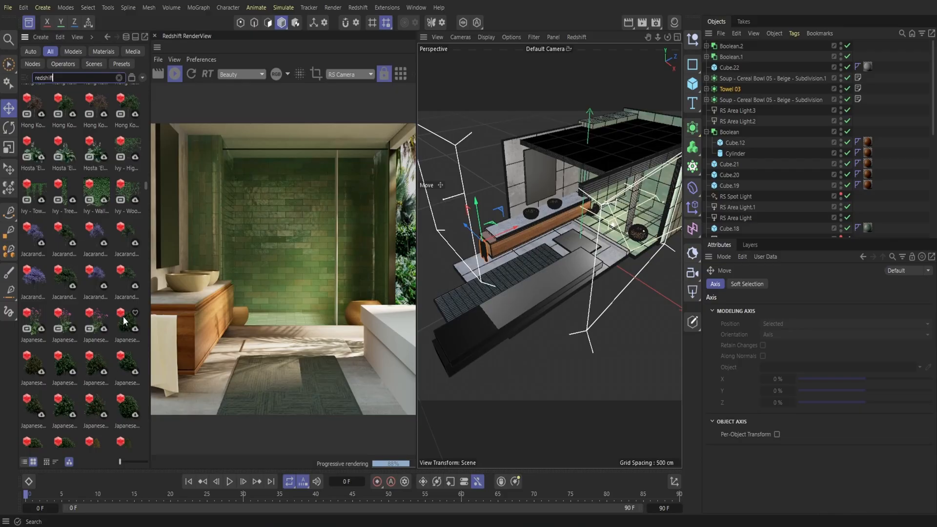
scroll(123, 316, "down", 10)
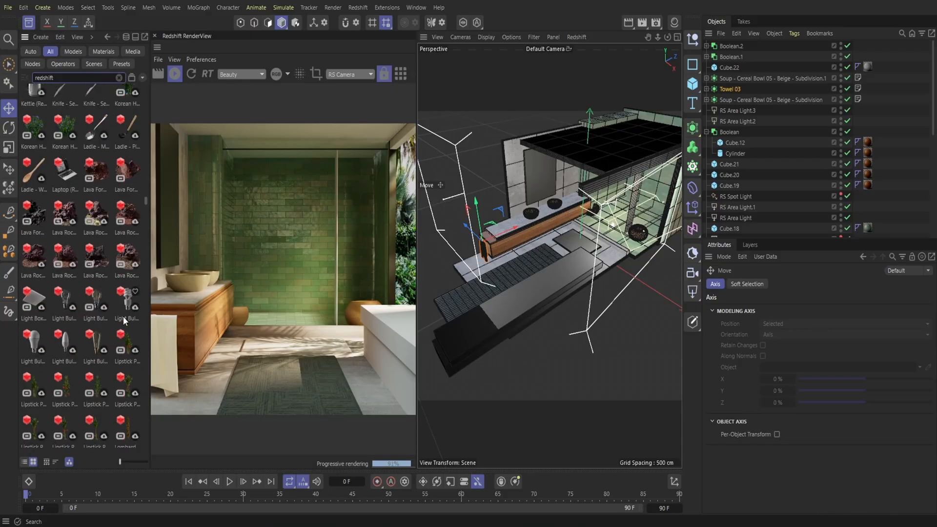
scroll(123, 317, "down", 10)
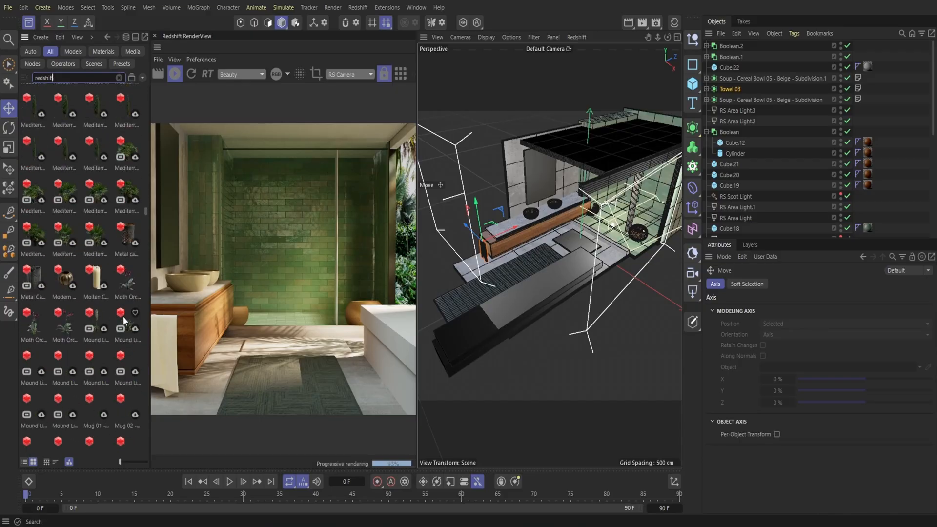
scroll(122, 319, "down", 15)
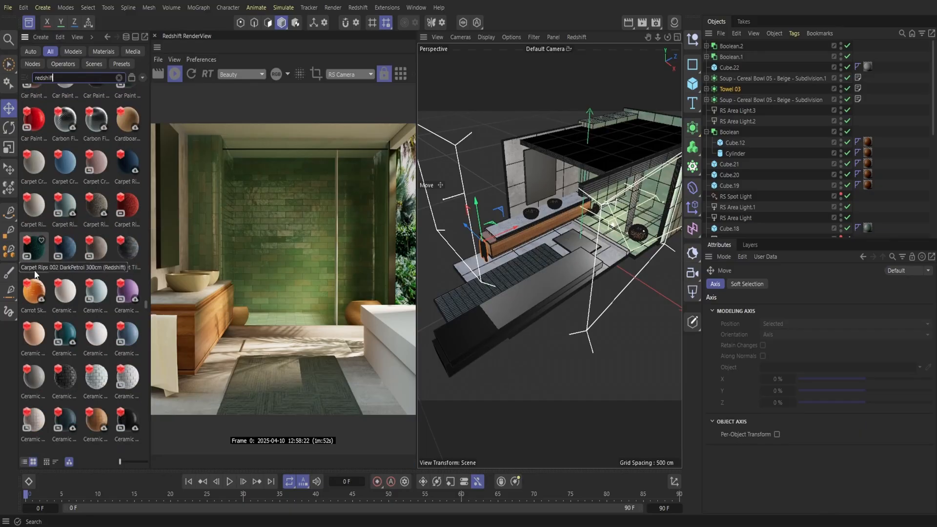
left_click(36, 248)
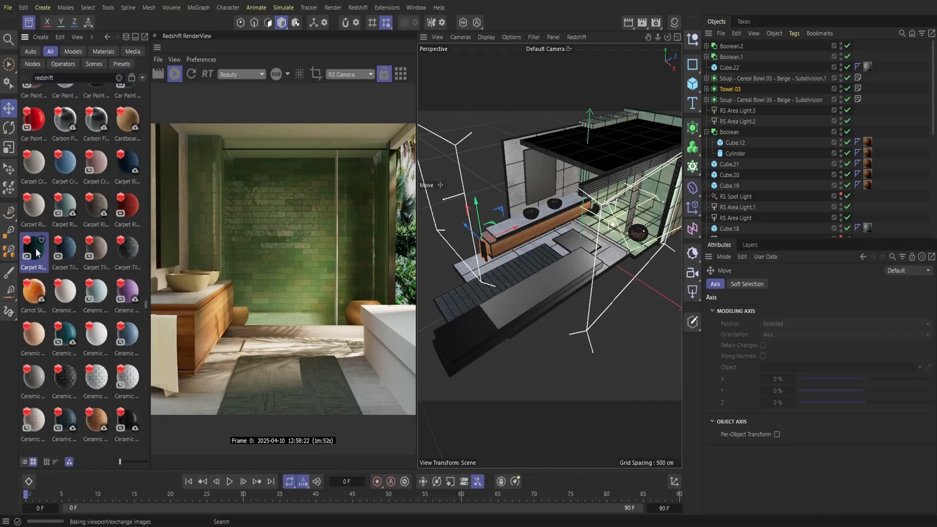
Step: Look through the Redshift materials beyond the carpets, from concrete, cotton and metal to rug, wood floor and woven fabric
scroll(77, 301, "down", 5)
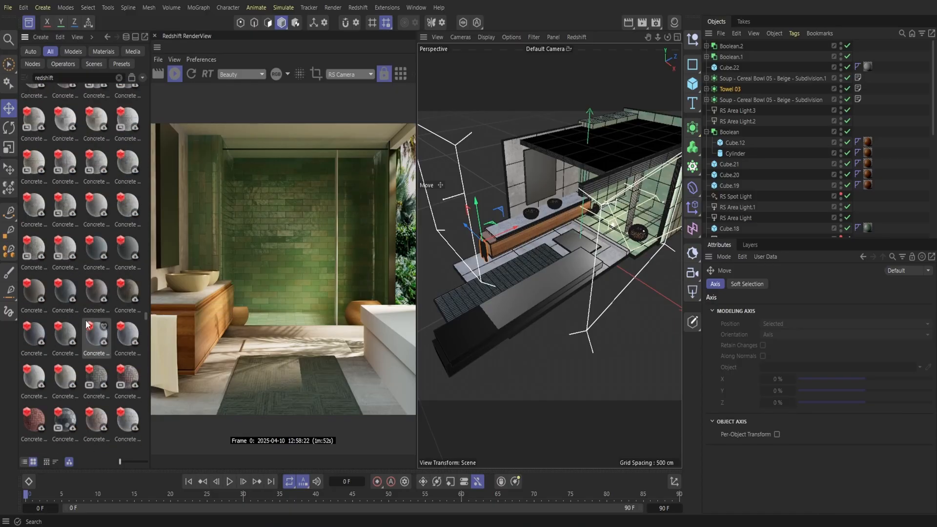
scroll(86, 317, "down", 8)
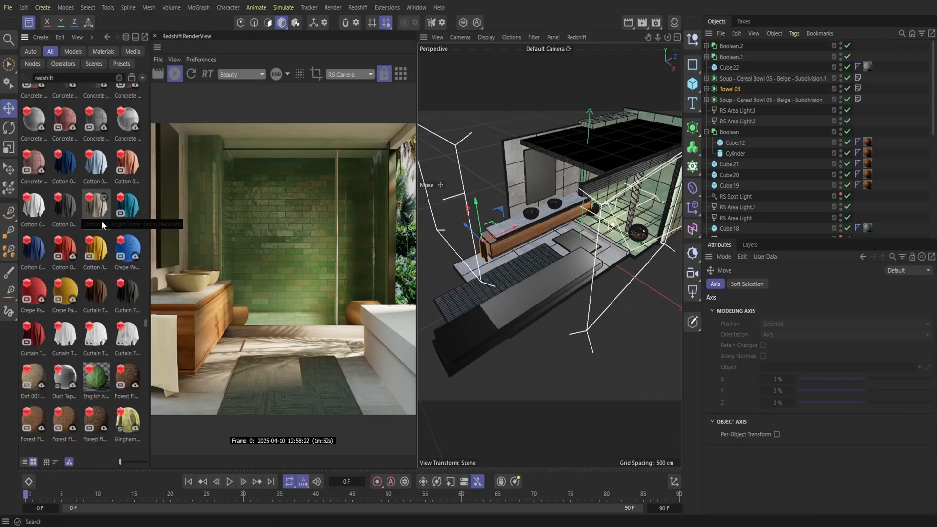
scroll(102, 220, "down", 6)
scroll(108, 247, "down", 10)
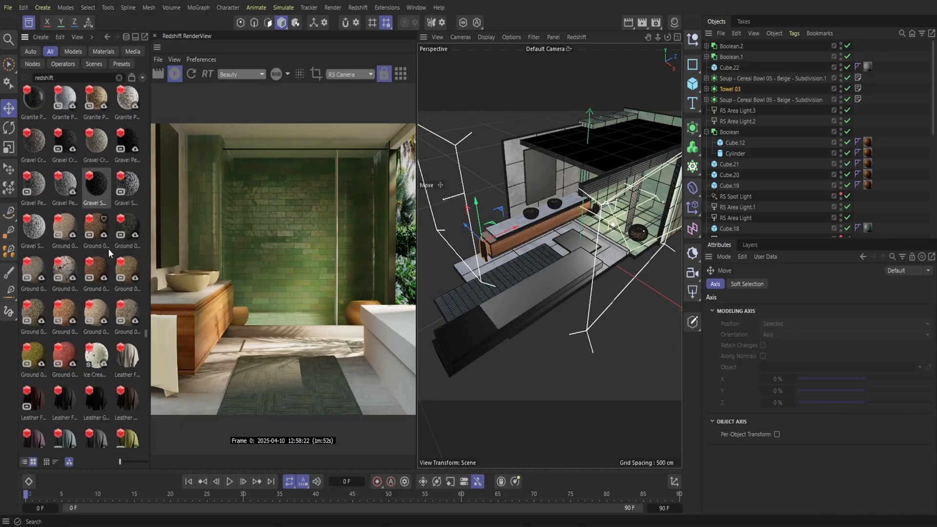
scroll(108, 248, "down", 6)
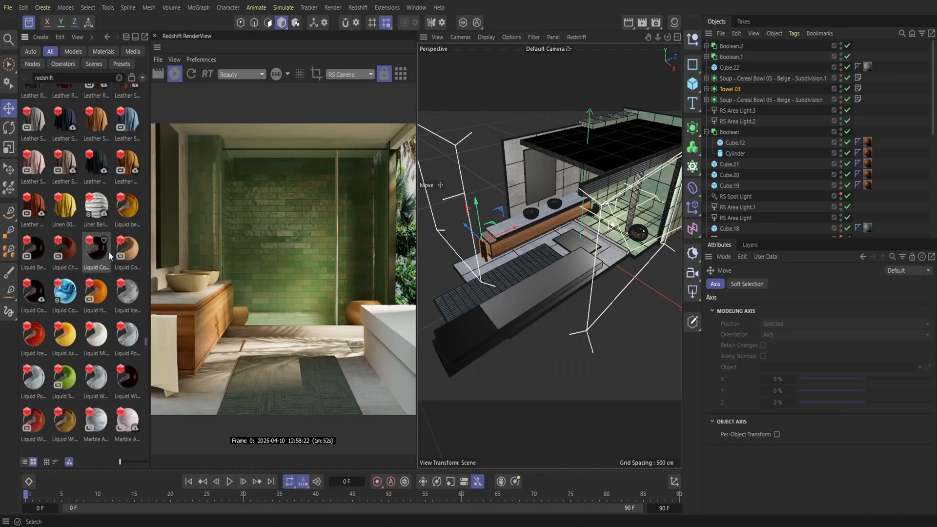
scroll(108, 251, "down", 8)
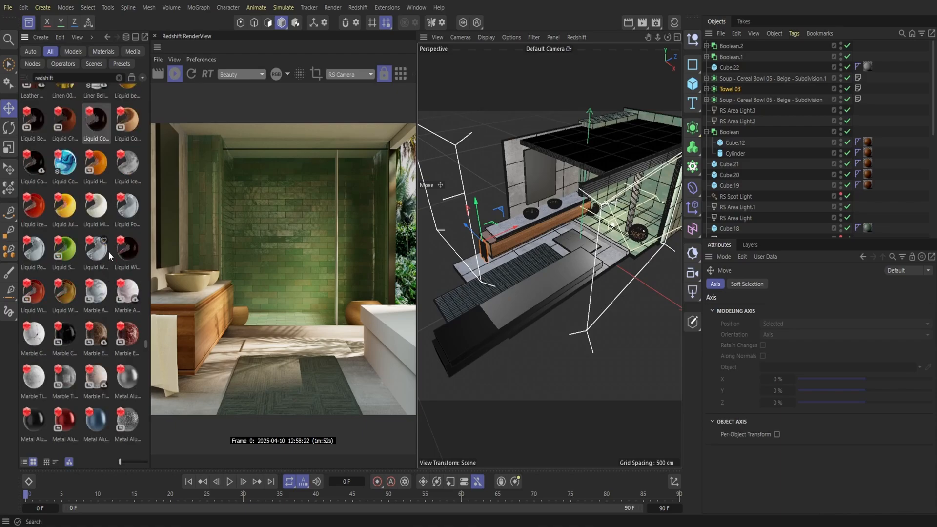
scroll(96, 290, "down", 5)
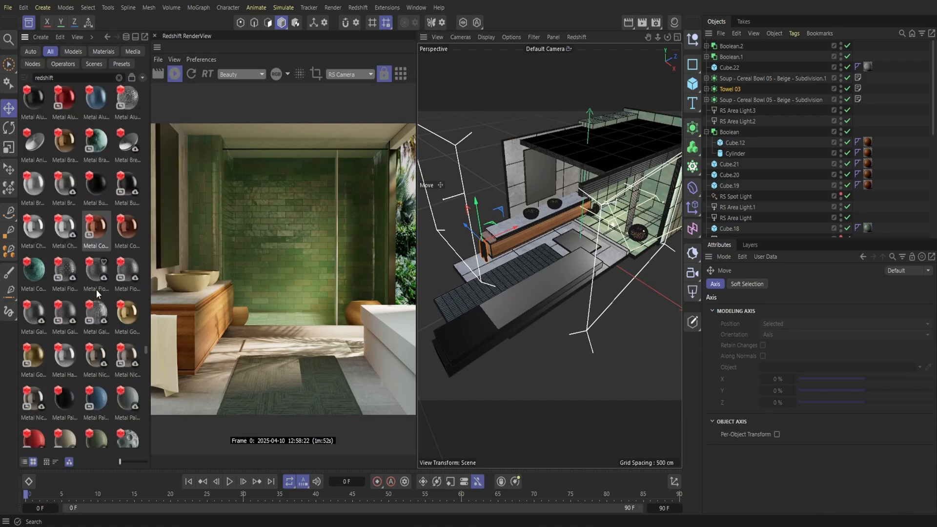
scroll(63, 306, "down", 6)
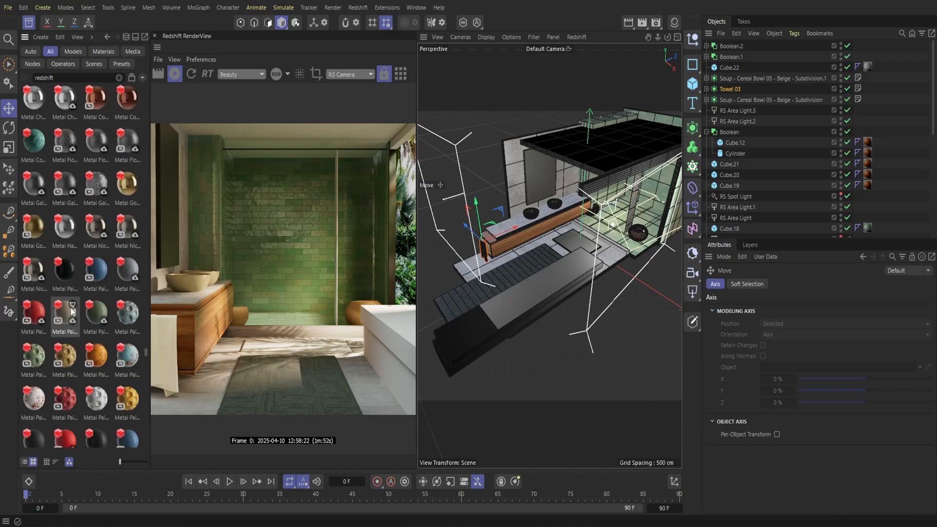
scroll(74, 310, "down", 5)
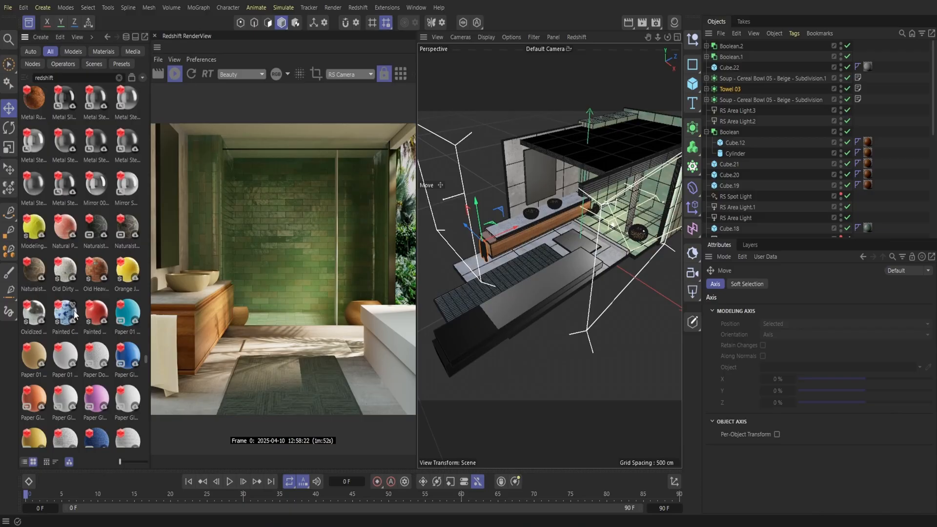
scroll(74, 312, "down", 5)
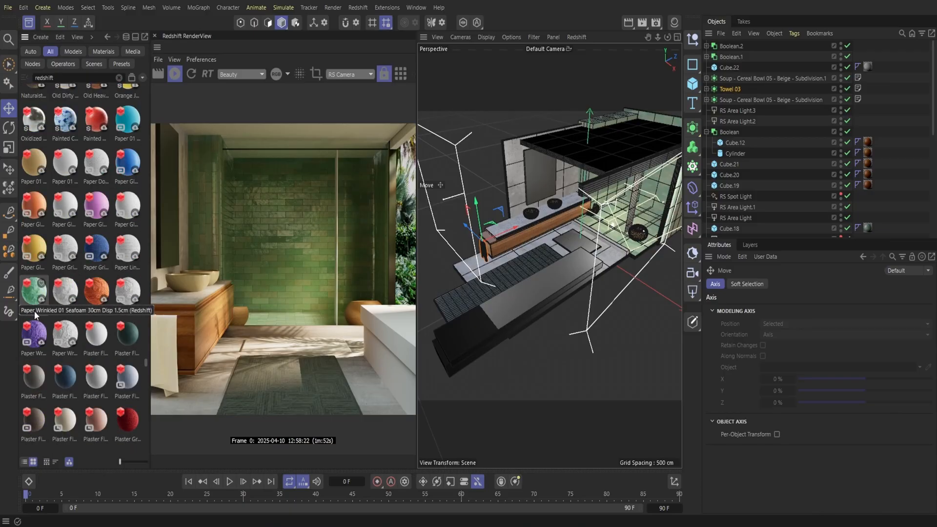
scroll(128, 355, "down", 5)
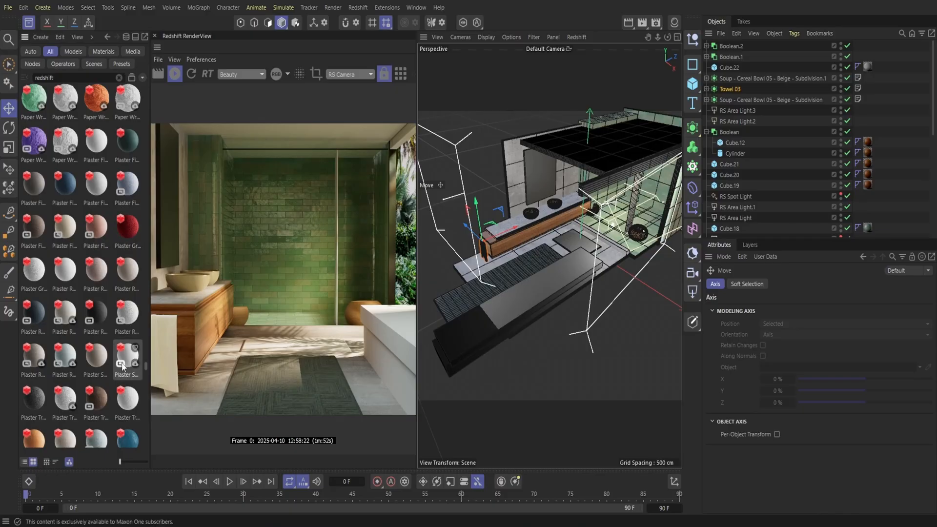
scroll(122, 366, "down", 5)
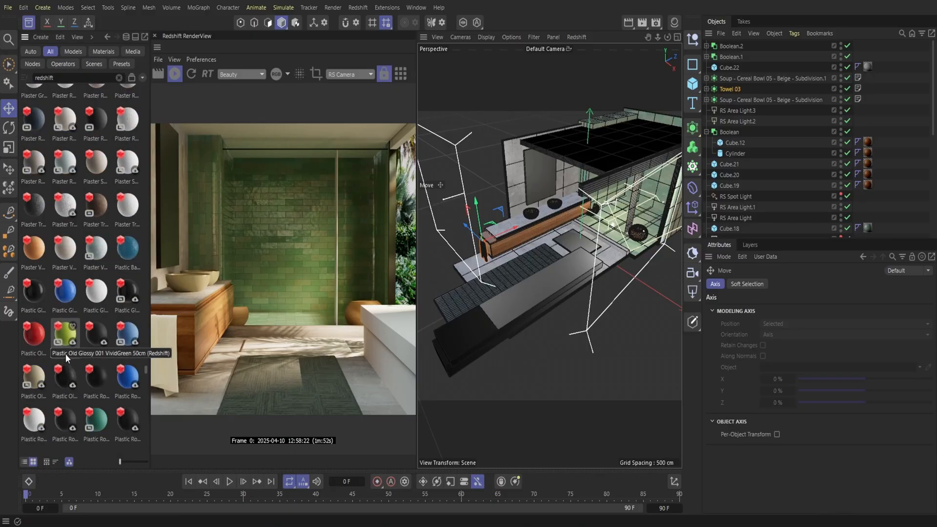
scroll(84, 373, "down", 8)
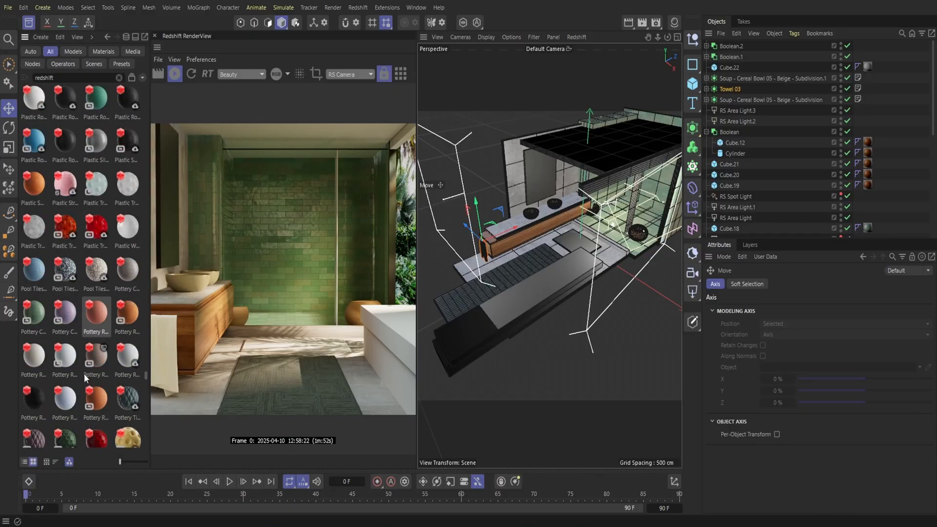
scroll(84, 373, "down", 5)
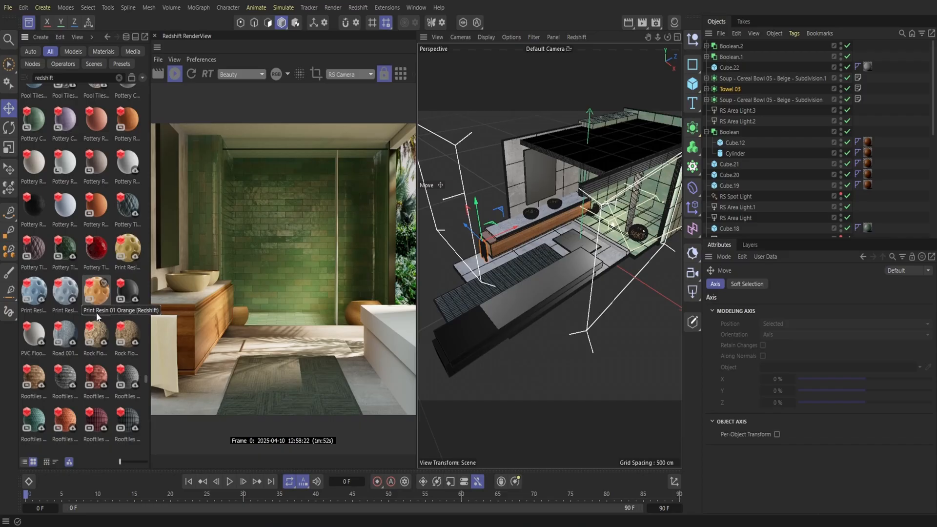
scroll(95, 312, "down", 7)
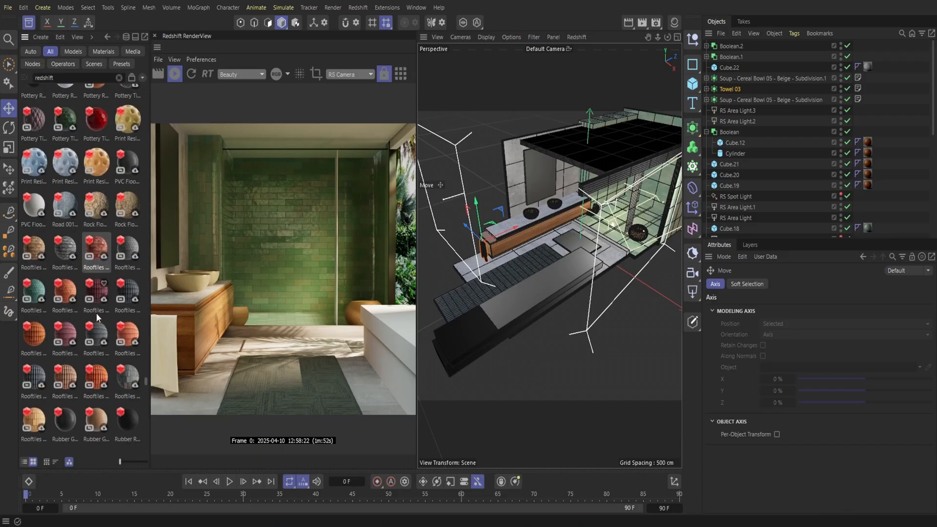
scroll(95, 312, "down", 4)
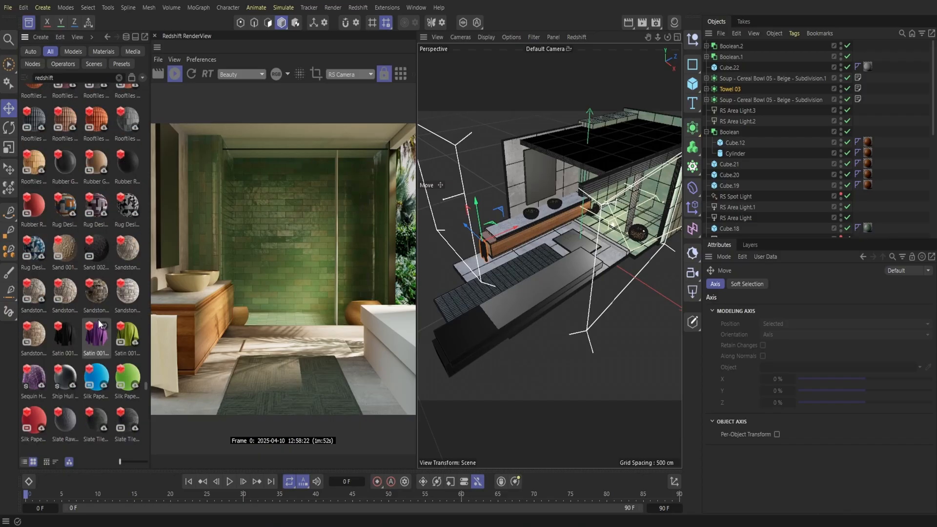
scroll(101, 322, "down", 6)
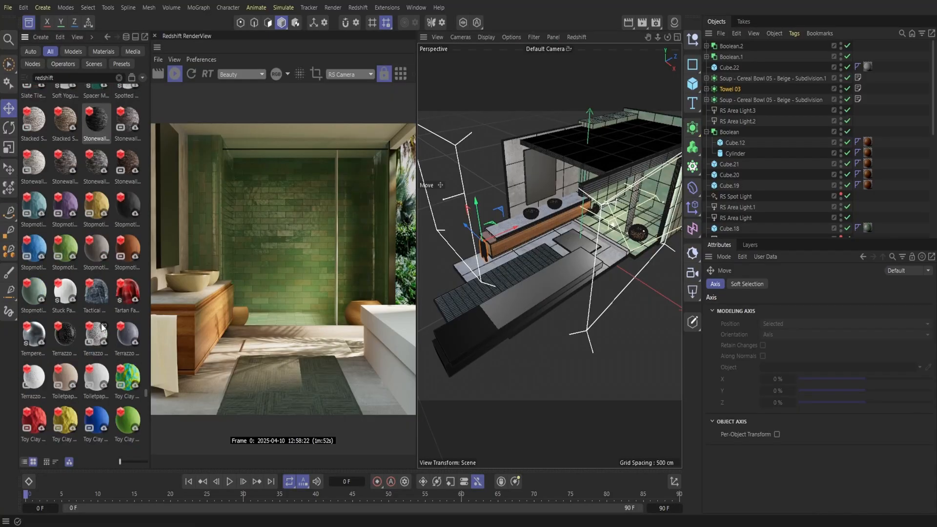
scroll(106, 330, "down", 10)
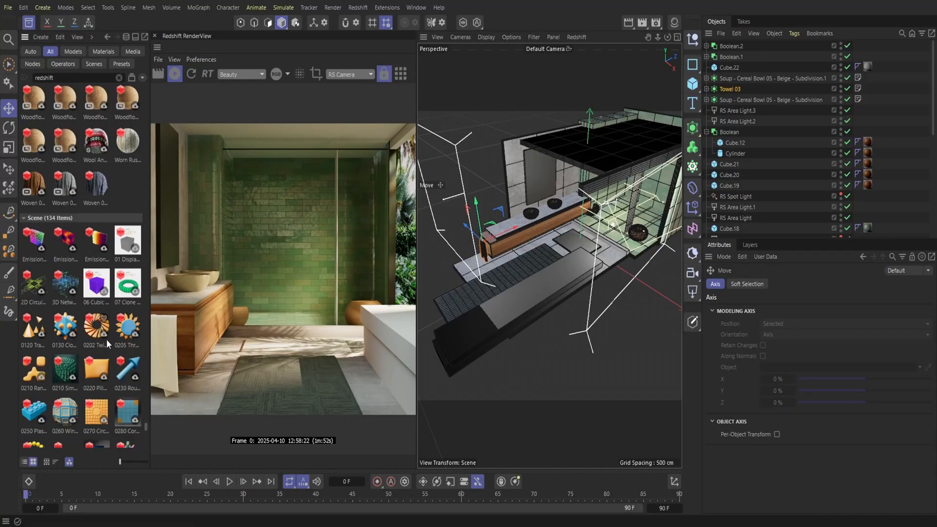
Step: Switch from the asset library to the scene's materials and apply Carpet Rips 002 DarkPetrol 300cm to the hanging towel
left_click(29, 23)
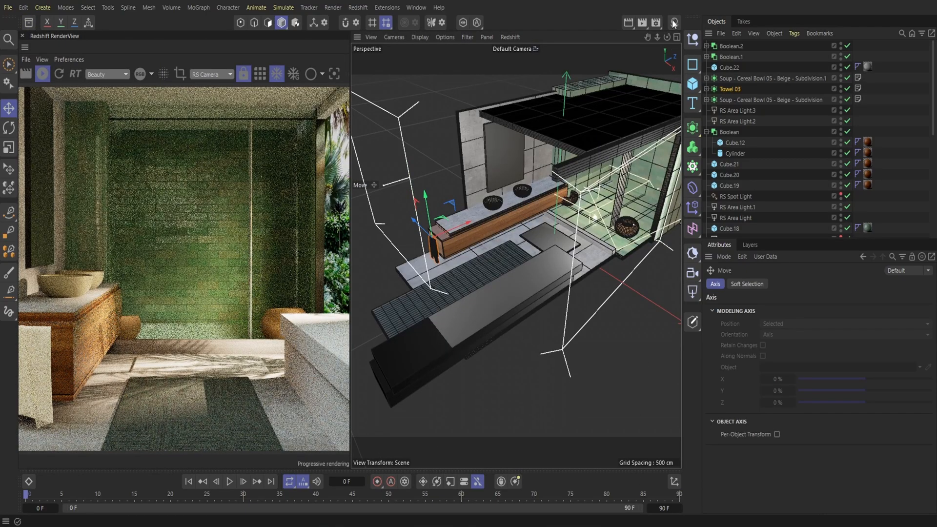
left_click(674, 23)
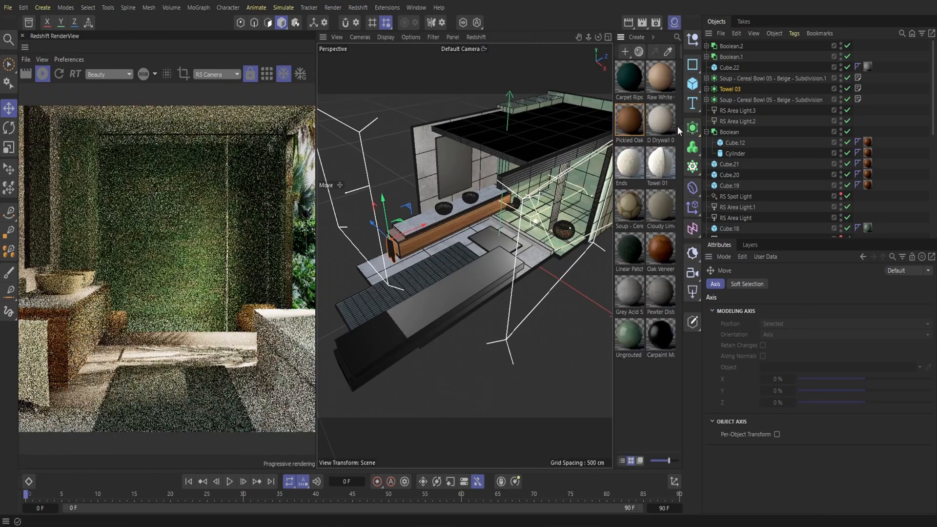
left_click_drag(635, 86, 391, 254)
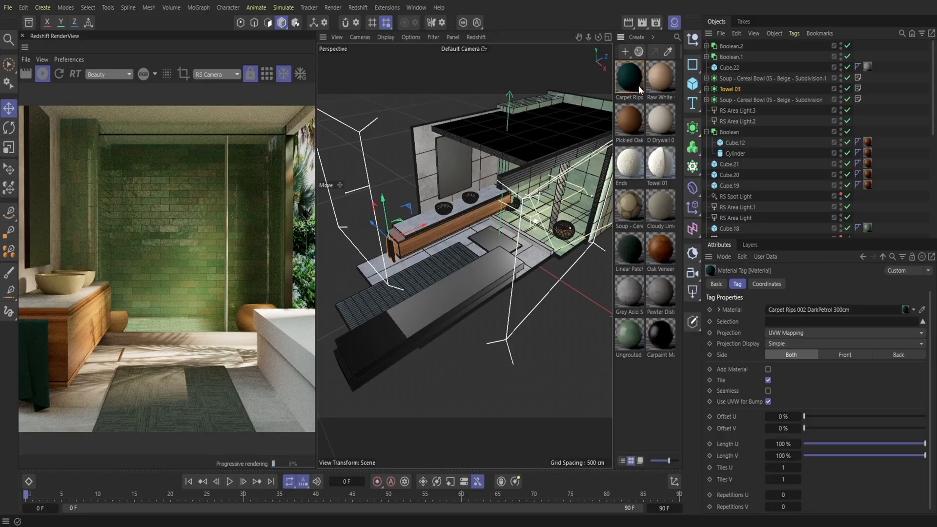
Step: Set Length U and Length V of the towel's carpet material to 50 %
scroll(772, 160, "down", 5)
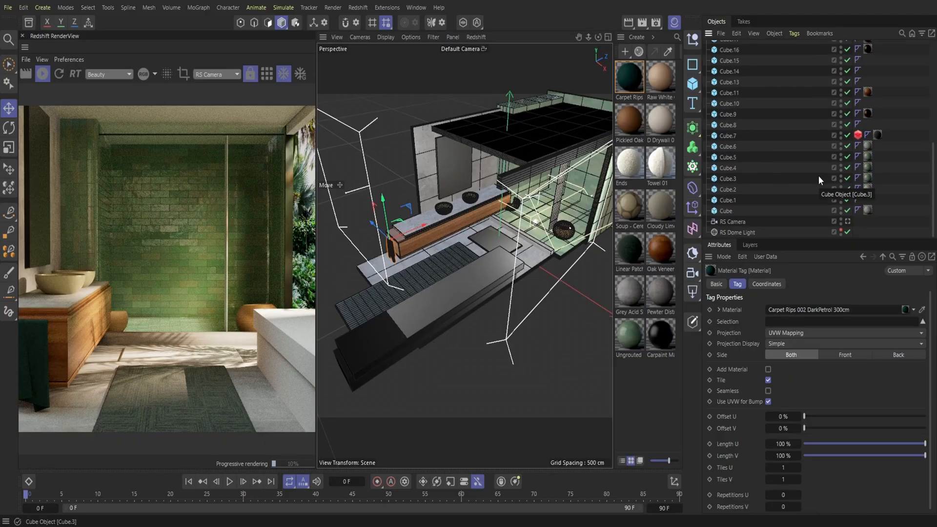
left_click(393, 252)
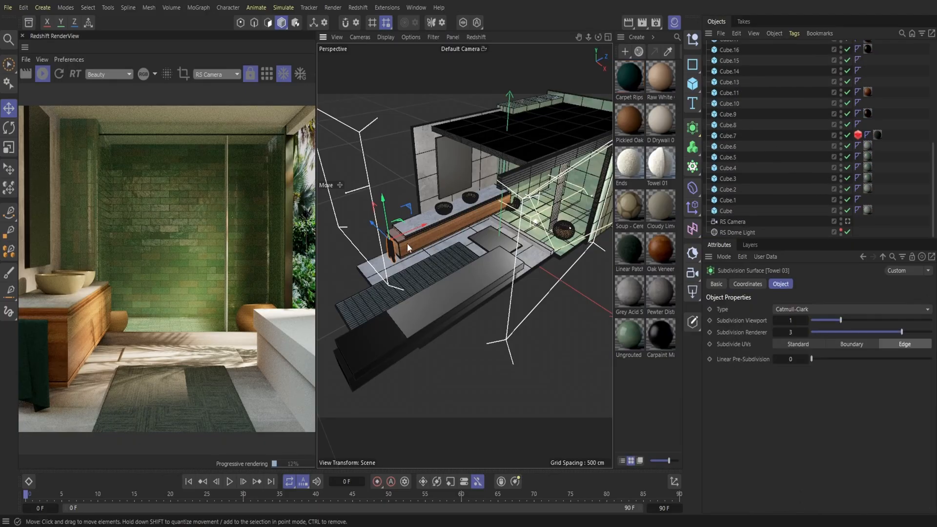
left_click(707, 89)
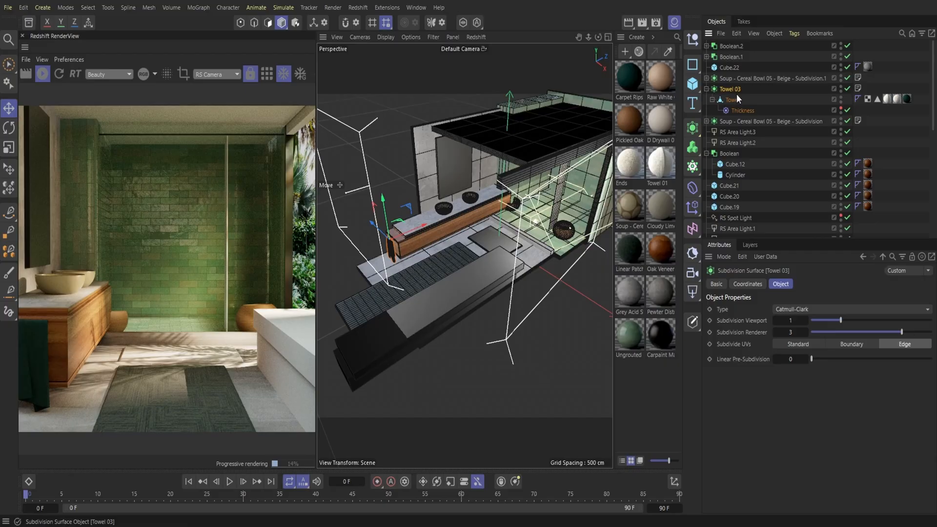
left_click(906, 98)
left_click(775, 445)
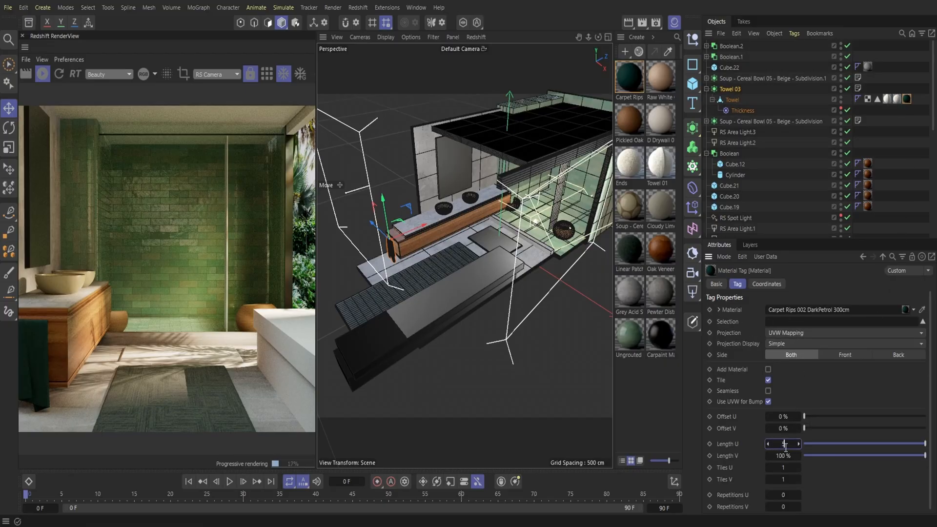
type("50")
left_click(783, 456)
type("50")
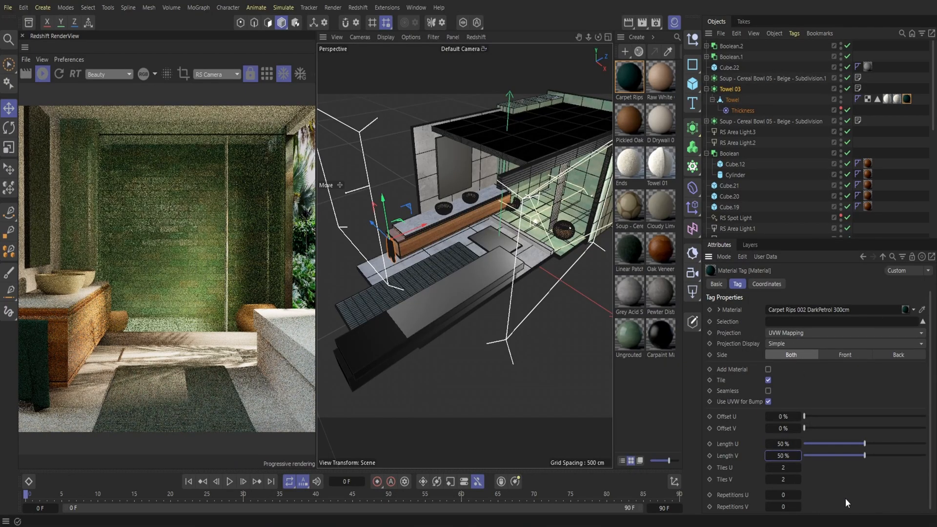
key("Return")
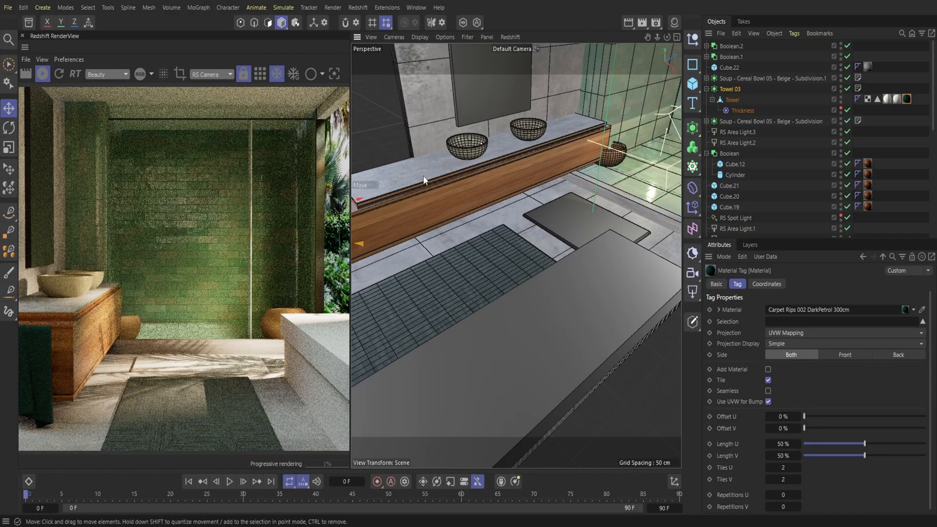
Step: Duplicate the vanity's countertop slab, raise the copy above the basins and thicken it to about 2.4 cm
left_click(424, 176)
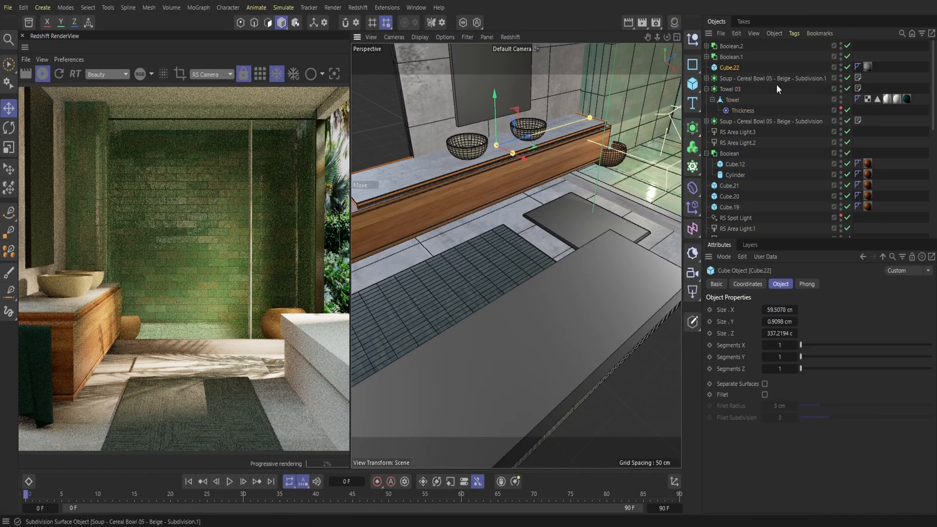
left_click(739, 35)
left_click(751, 77)
left_click(735, 35)
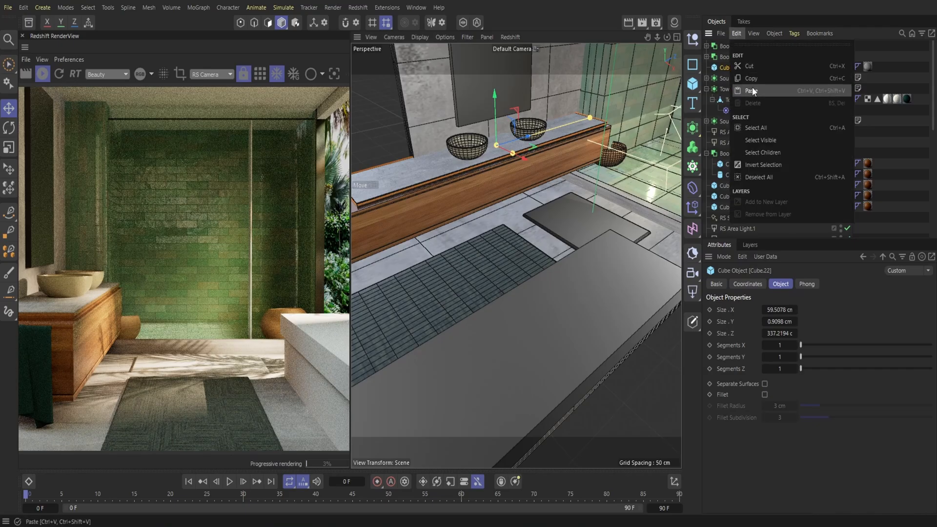
left_click(752, 88)
left_click_drag(495, 140, 491, 112)
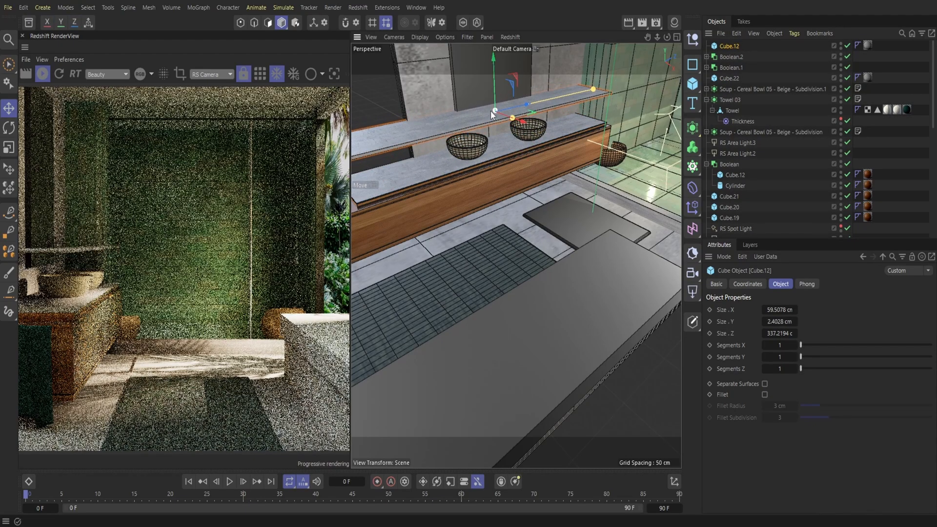
Step: Remove the concrete material from the raised slab and shorten it to a small shelf
left_click(868, 46)
key("Delete")
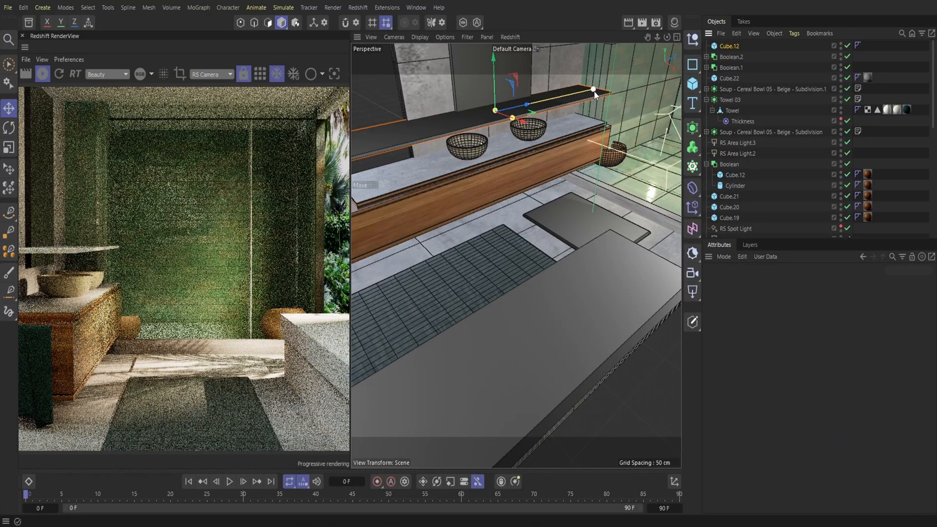
left_click_drag(593, 89, 556, 259)
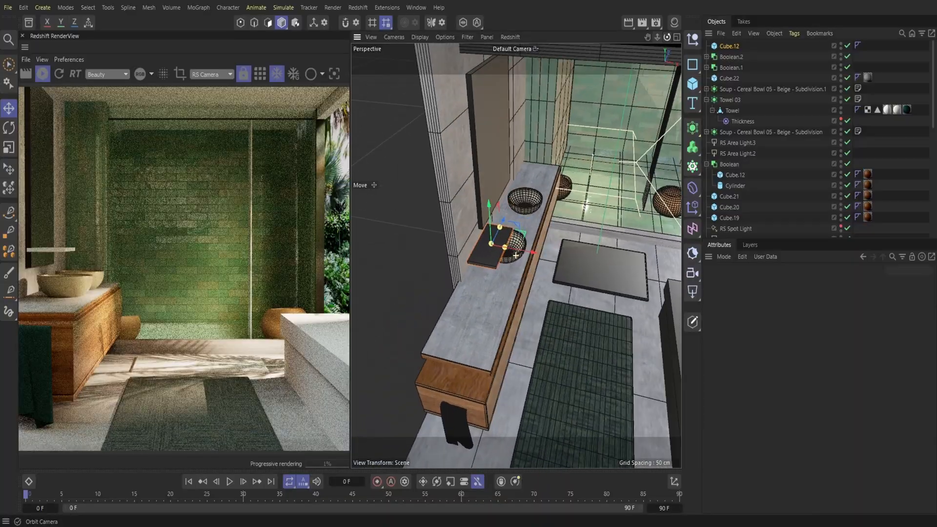
Step: Move the small shelf towards the mirror wall beside the basin and resize it to about 17 by 46 cm
scroll(515, 255, "up", 8)
middle_click_drag(516, 255, 567, 249, "alt")
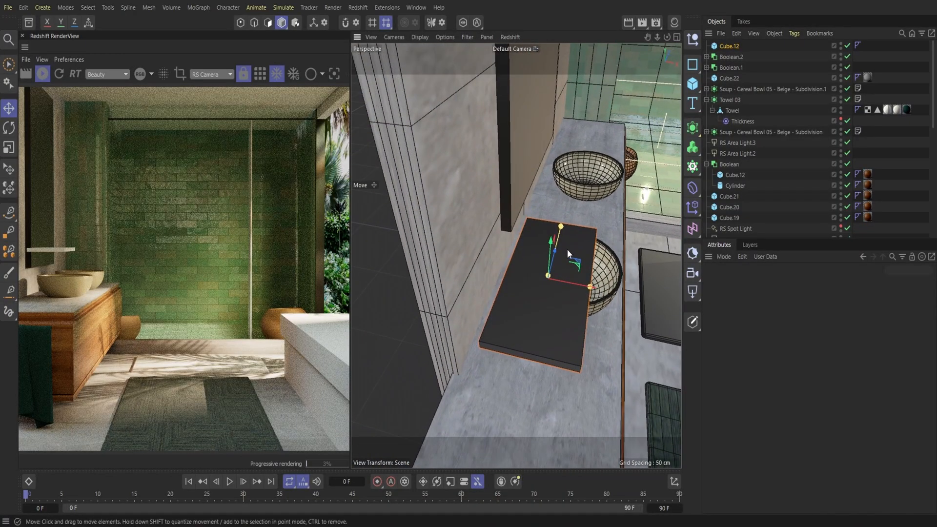
left_click_drag(569, 280, 525, 267)
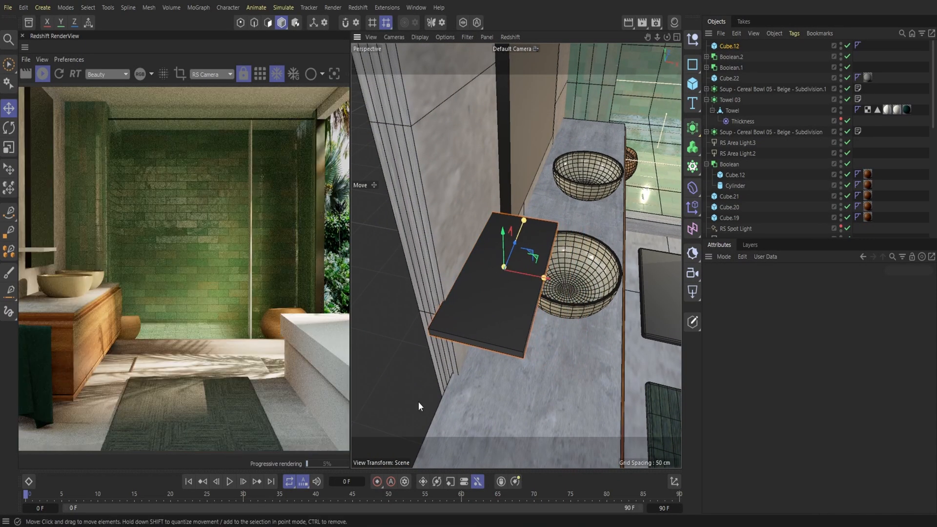
mouse_move(523, 220)
left_mouse_down()
mouse_move(514, 244)
mouse_move(520, 232)
left_mouse_up()
left_click_drag(548, 266, 534, 265)
Step: Duplicate the small wall shelf in place
left_click(735, 32)
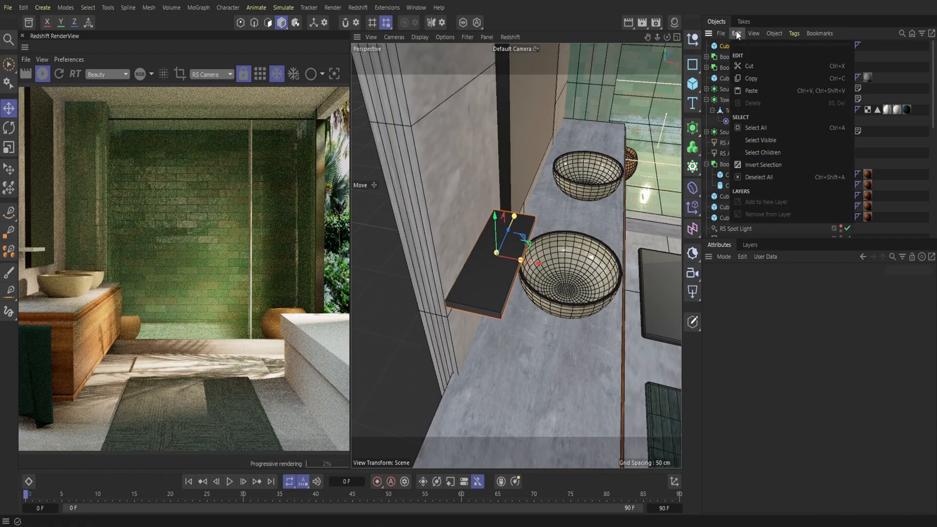
left_click(748, 78)
left_click(735, 32)
left_click(751, 91)
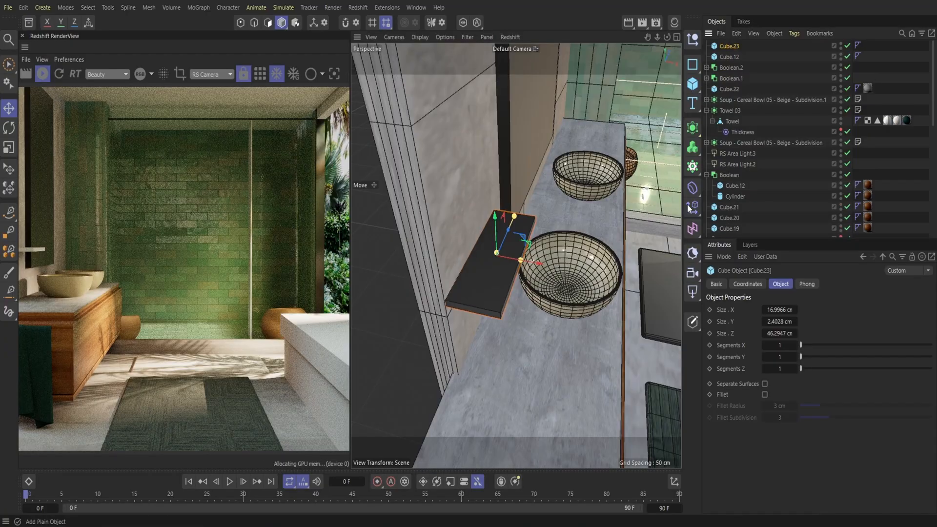
Step: Raise the duplicate shelf above the first one and place copies of the pair on the far side of the mirror
left_click_drag(502, 232, 489, 112)
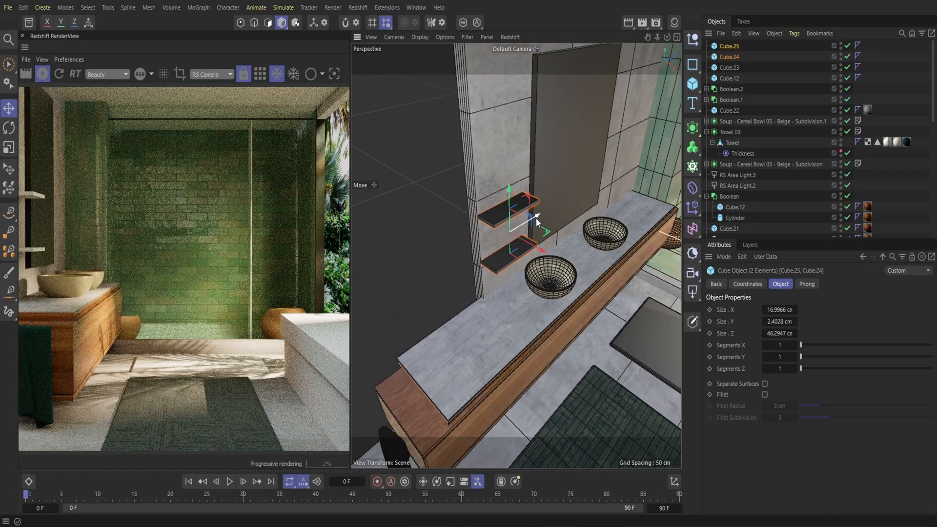
left_click_drag(535, 218, 648, 177)
Step: Duplicate the upper shelf on the far side of the mirror and raise the copy about 36 cm
left_click(726, 48)
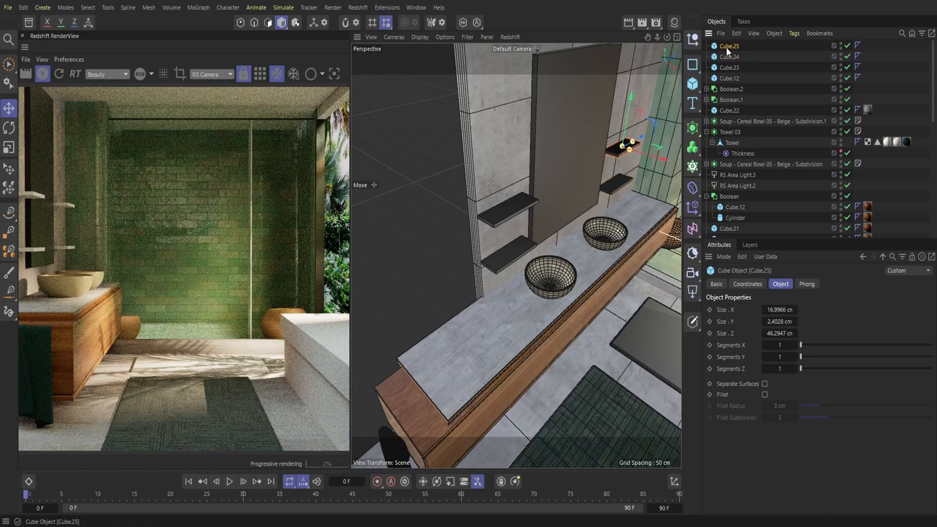
left_click(734, 33)
left_click(752, 79)
left_click(736, 34)
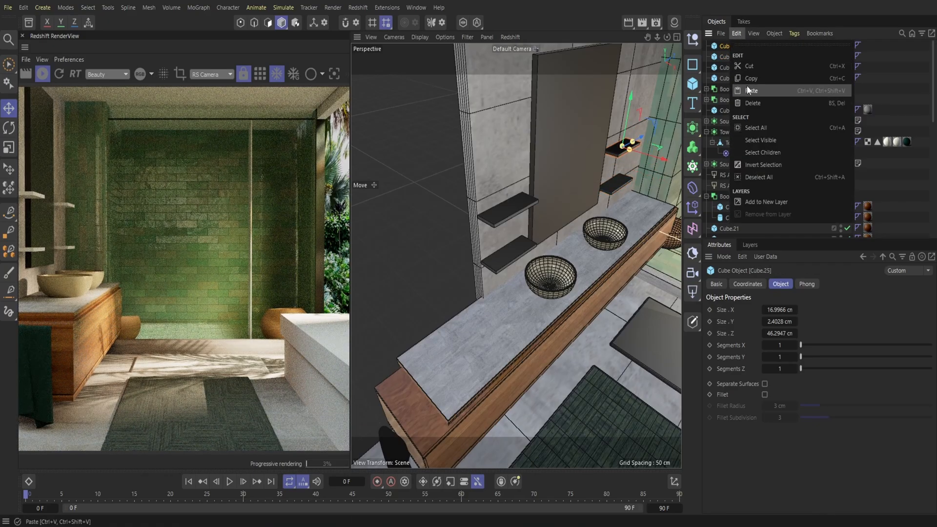
left_click(751, 90)
left_click_drag(630, 116, 636, 74)
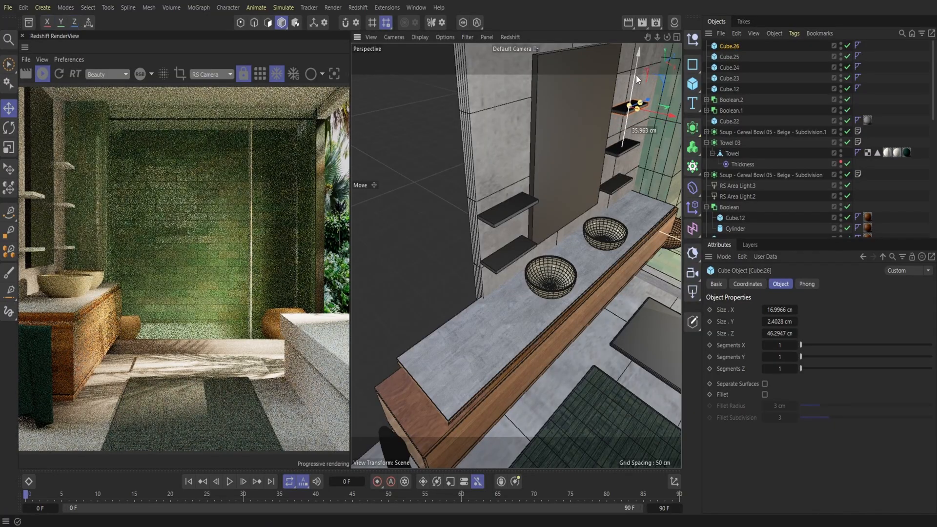
Step: Apply the Oak Veneer 02 material to all five wall shelves and compare the result with the reference image
left_click(673, 23)
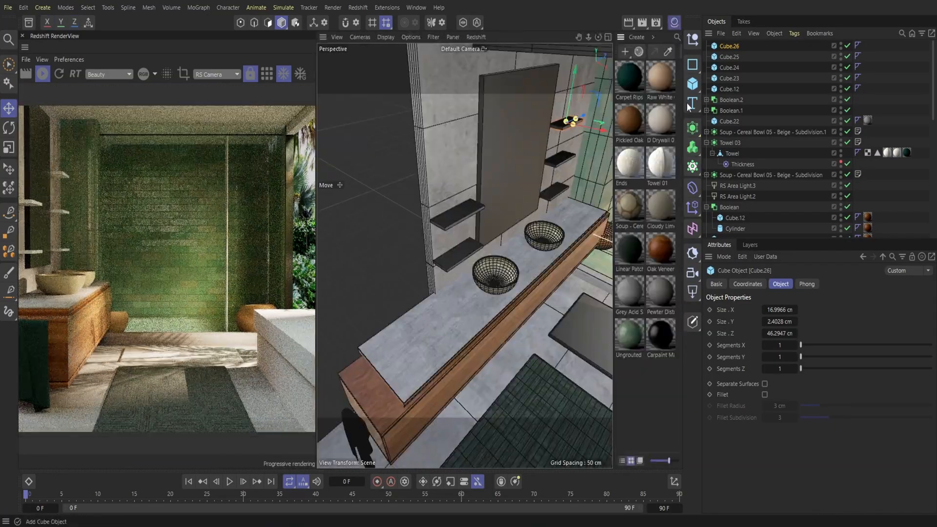
left_click_drag(724, 105, 731, 89)
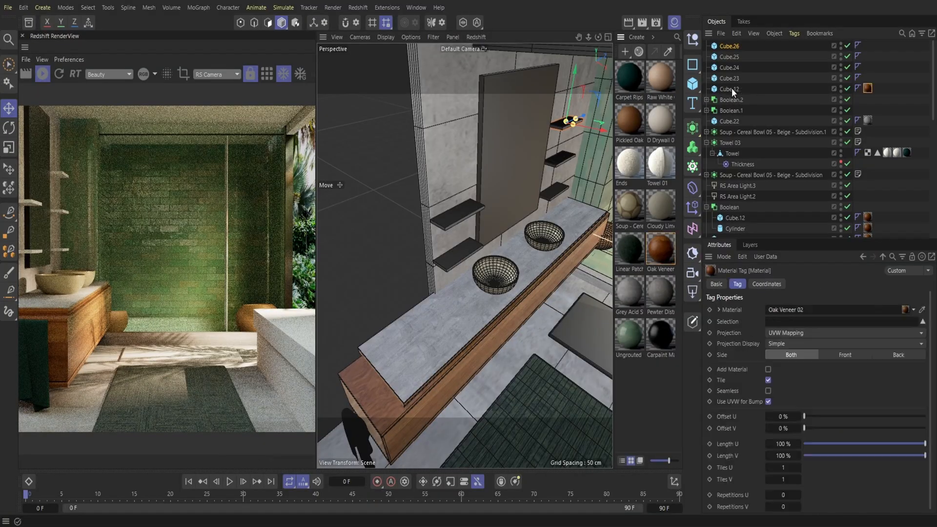
left_click_drag(663, 245, 728, 67)
left_click_drag(672, 241, 737, 46)
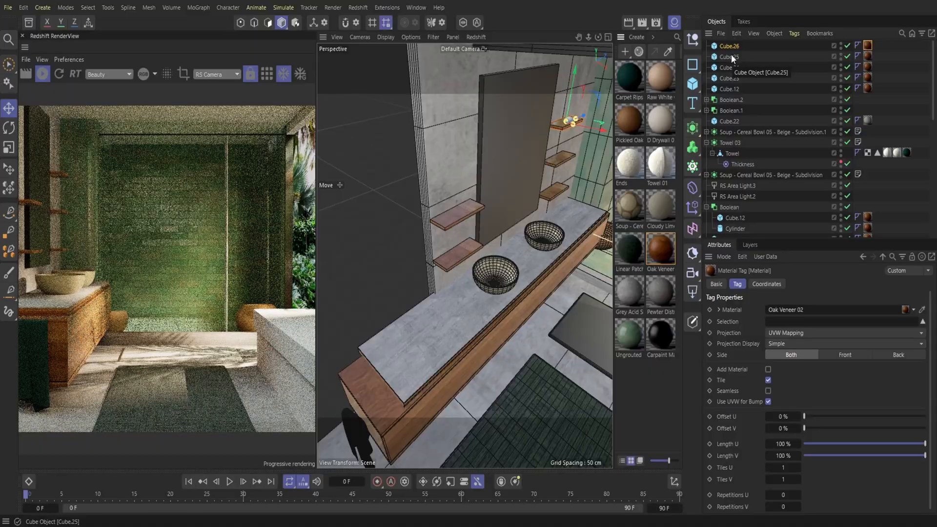
key("alt+Tab")
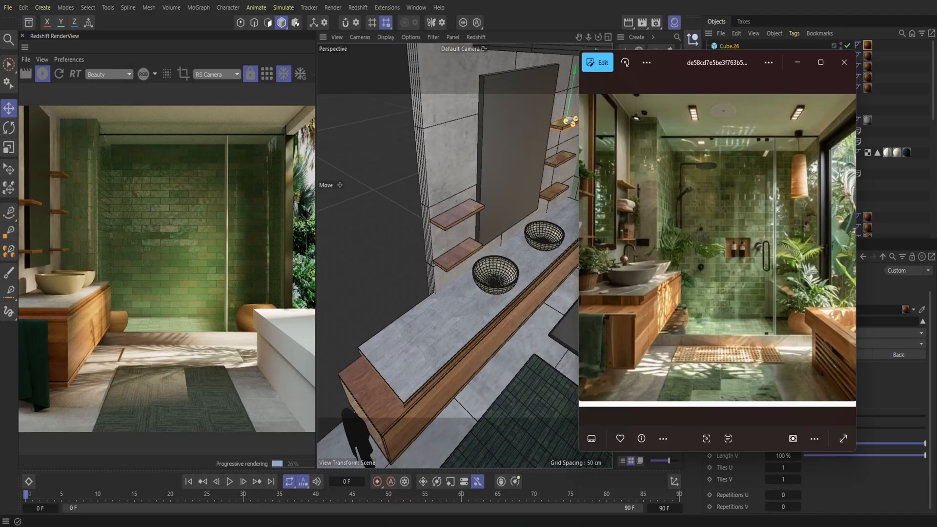
left_click(797, 62)
Step: Duplicate the RS Spot Light with the palm texture and save the project
mouse_move(588, 37)
left_mouse_down()
mouse_move(561, 41)
mouse_move(577, 37)
left_mouse_up()
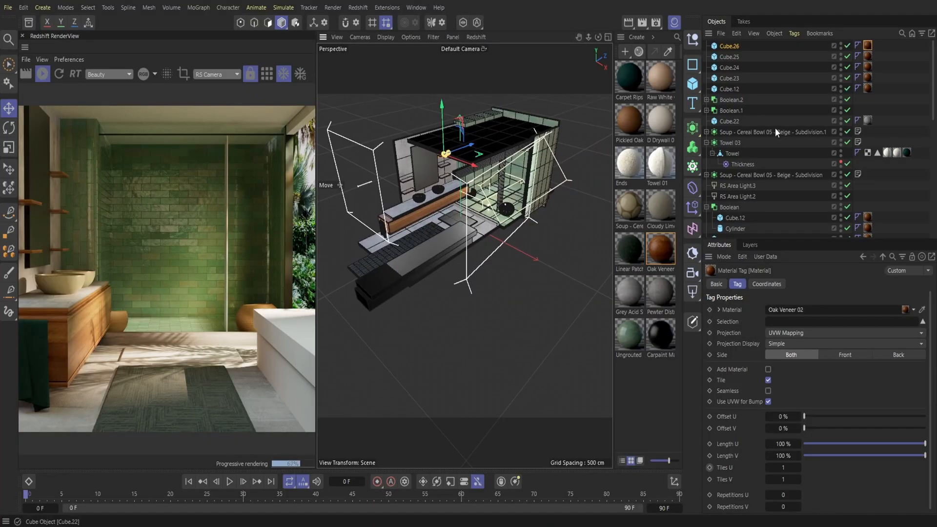
left_click(706, 143)
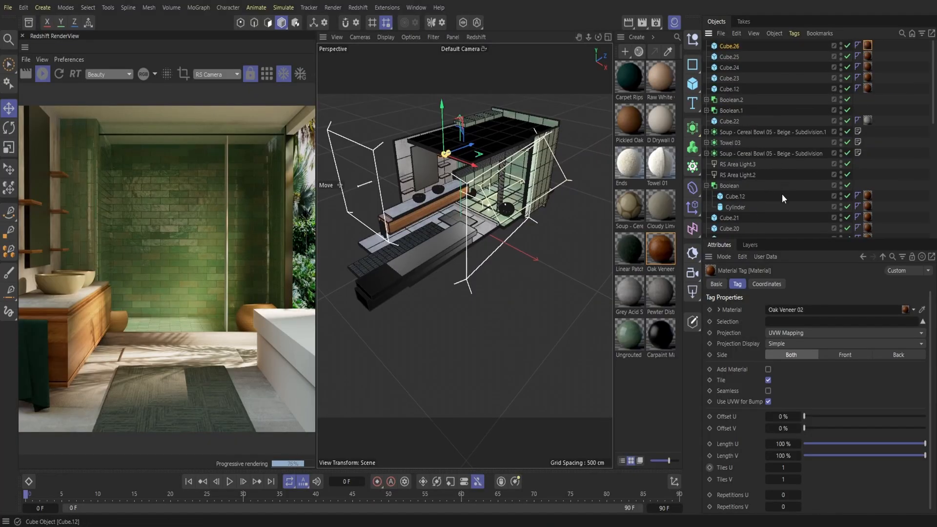
scroll(778, 194, "down", 5)
left_click(727, 60)
left_click(736, 33)
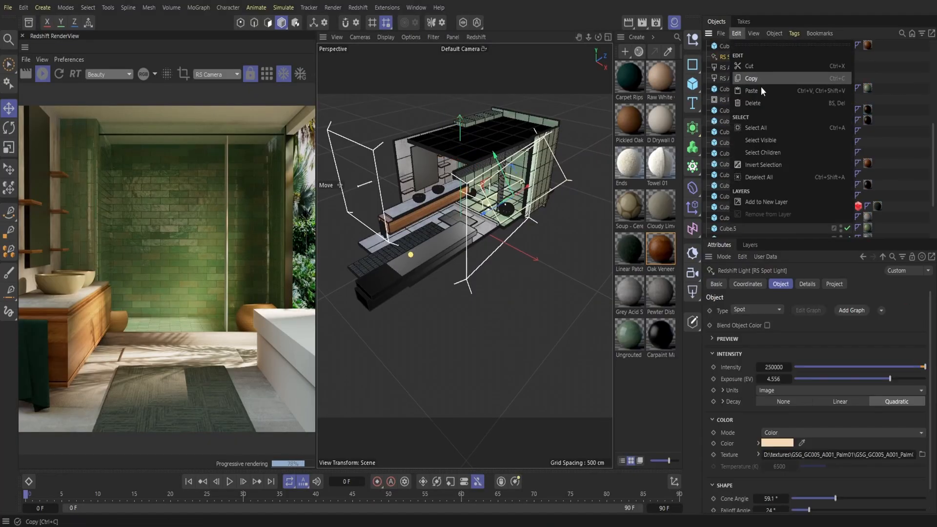
left_click(749, 90)
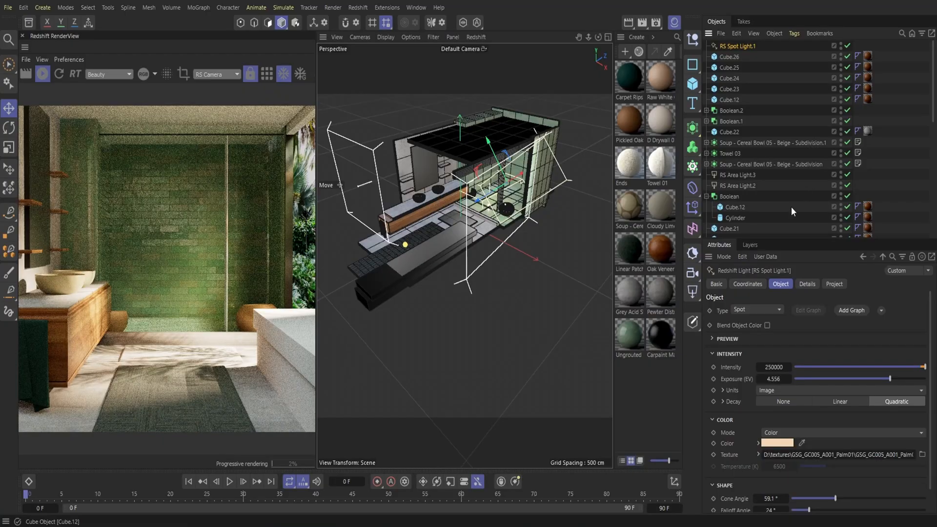
scroll(791, 206, "down", 3)
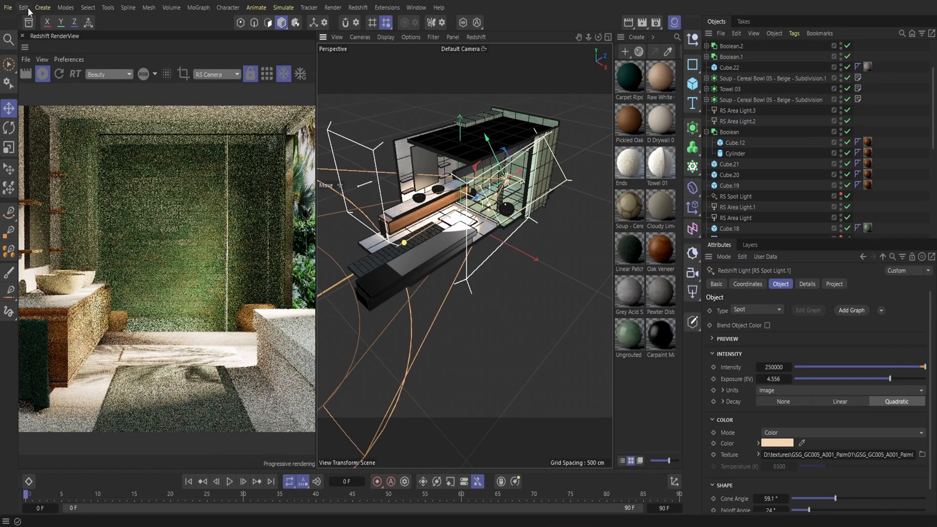
left_click(8, 7)
left_click(28, 144)
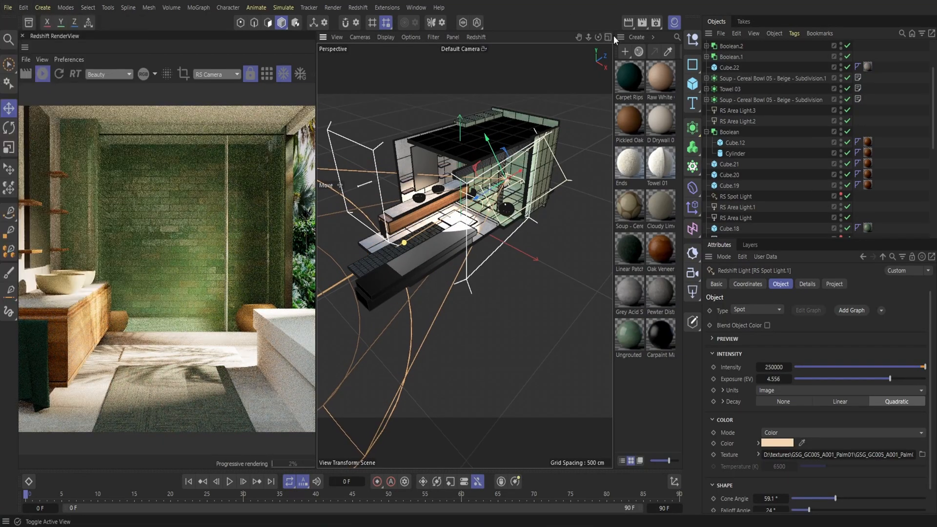
Step: Move the duplicated spot light along the room towards the shower end of the vanity
left_click(676, 23)
left_click_drag(665, 37, 530, 67)
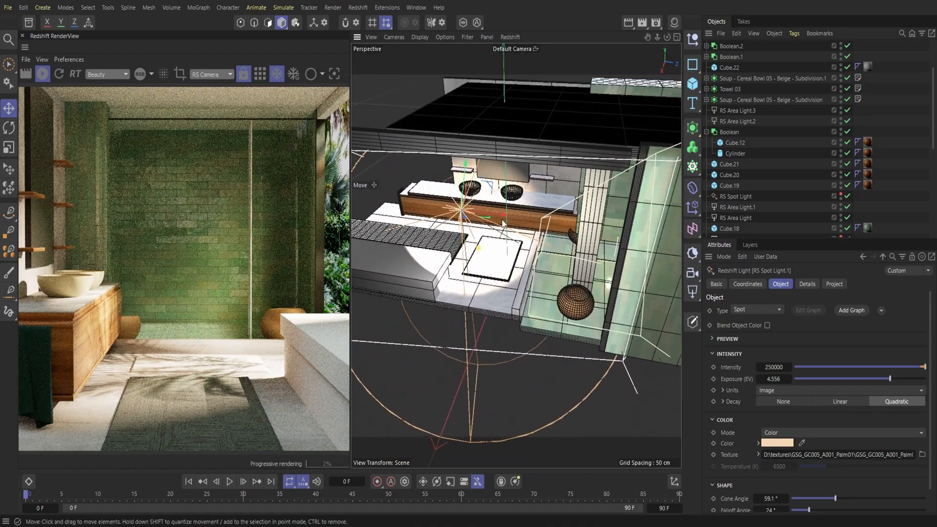
left_click_drag(503, 219, 546, 216)
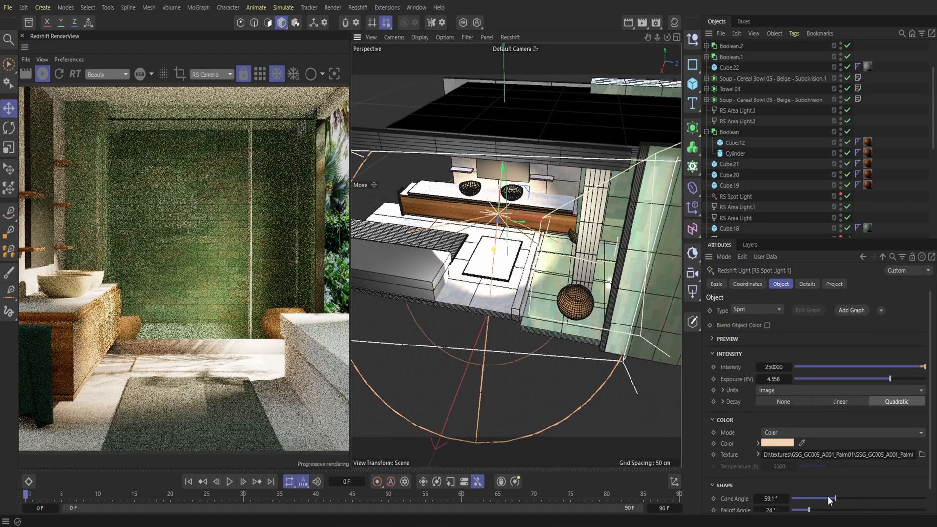
Step: Narrow the duplicated spot light's cone angle to about 15 degrees and tilt the light away from the floor mat
left_click_drag(835, 498, 805, 500)
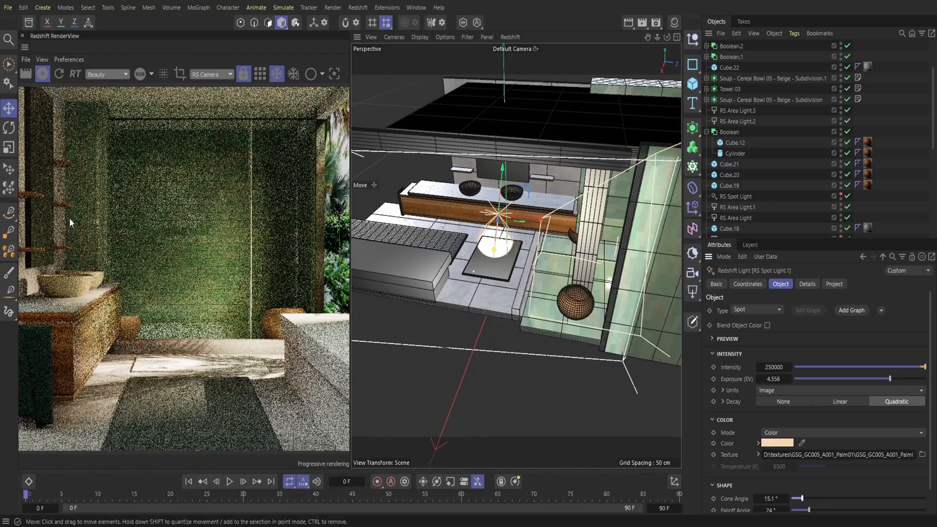
key("r")
left_click_drag(497, 223, 500, 242)
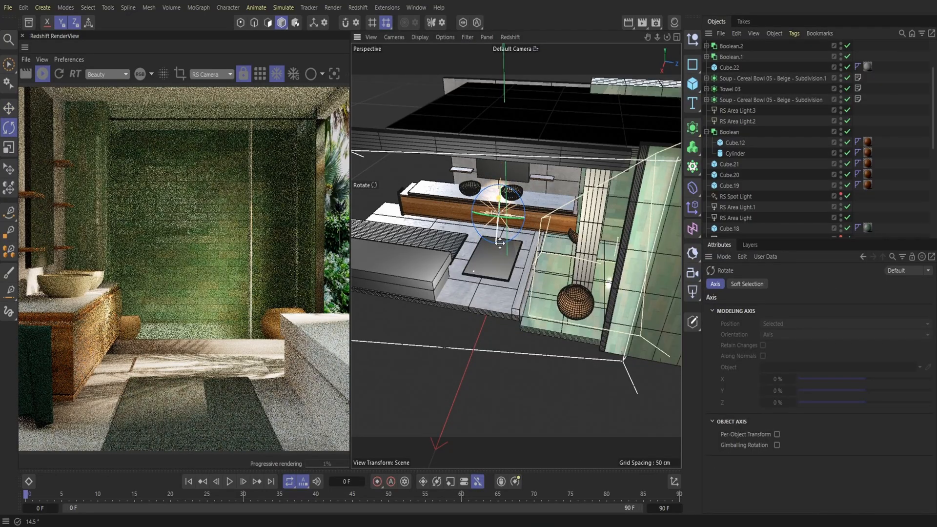
Step: Set the duplicated spot light's exposure to 2 and widen its cone angle to about 33 degrees
scroll(749, 75, "up", 3)
left_click(738, 46)
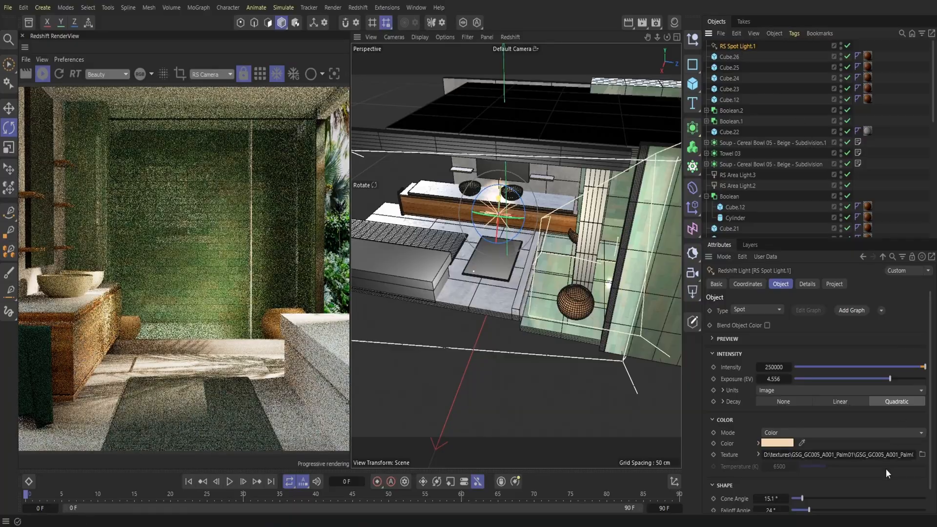
left_click_drag(888, 379, 874, 381)
left_click(775, 379)
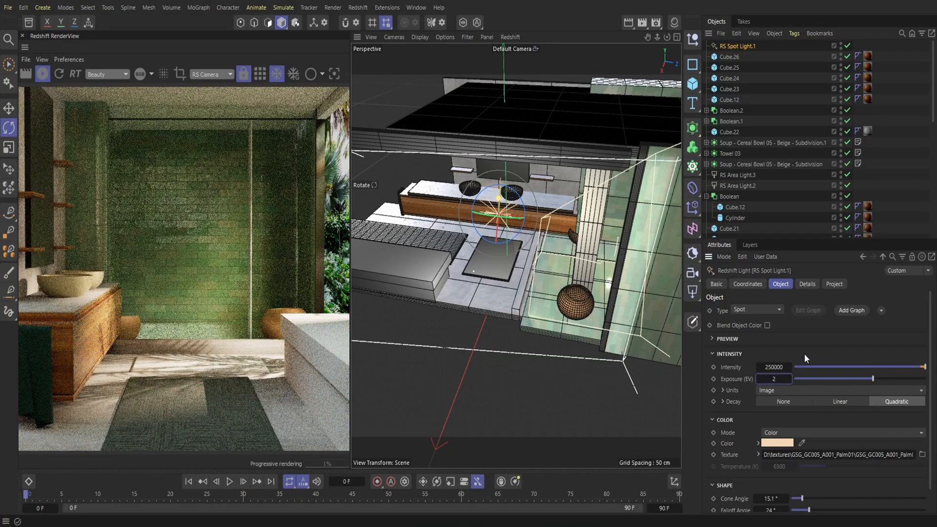
scroll(866, 495, "down", 2)
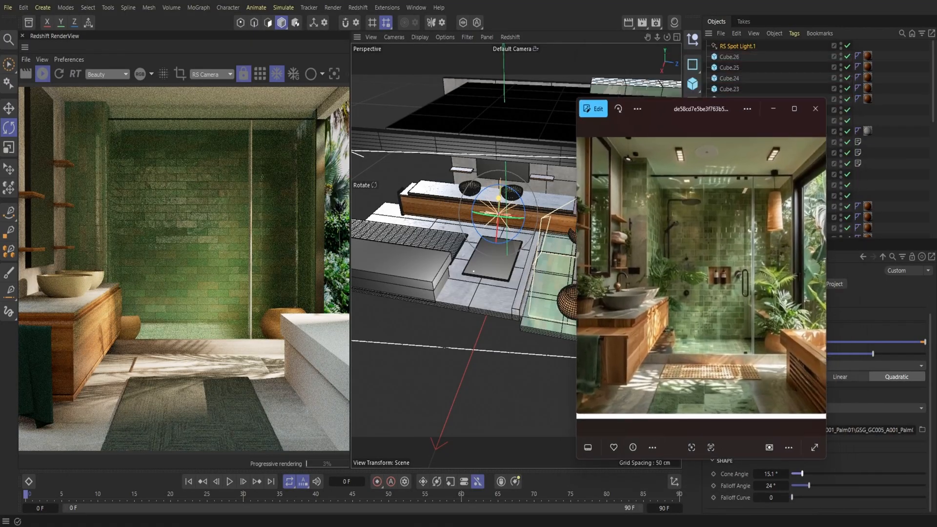
mouse_move(806, 473)
left_mouse_down()
mouse_move(828, 472)
mouse_move(818, 473)
left_mouse_up()
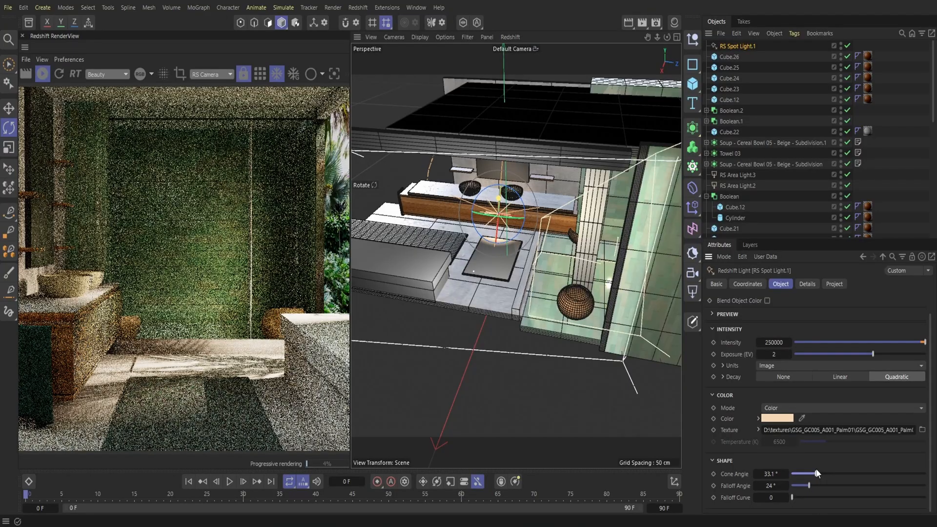
Step: Move the duplicated spot light from the open side into the room and widen its cone angle to about 89 degrees
key("e")
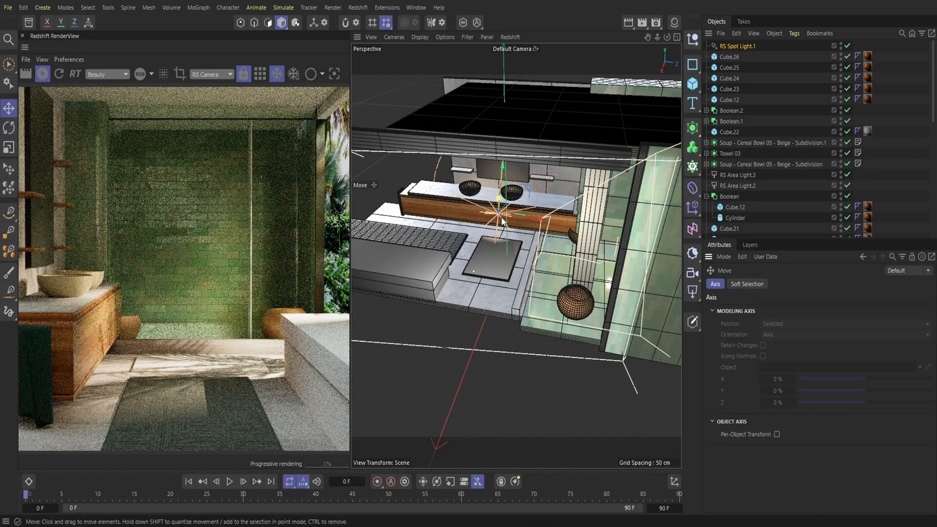
left_click_drag(667, 37, 640, 116)
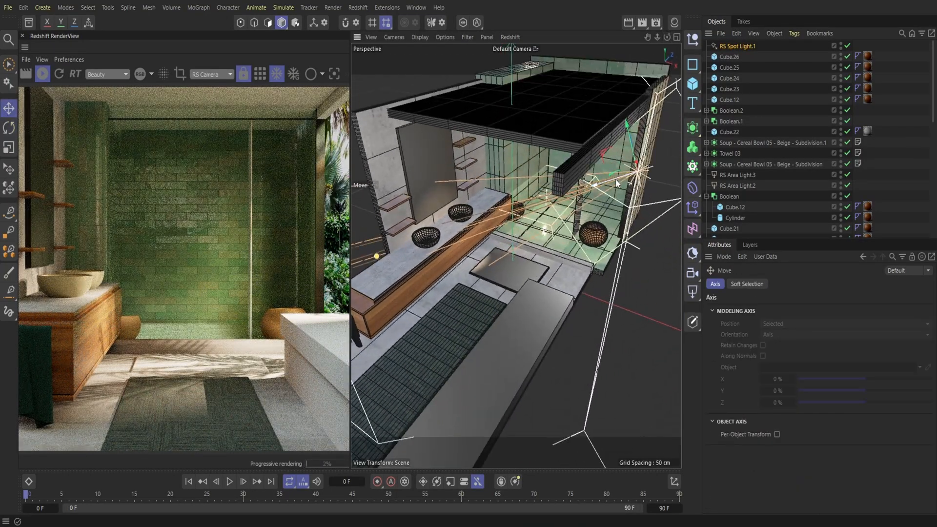
left_click_drag(616, 179, 561, 199)
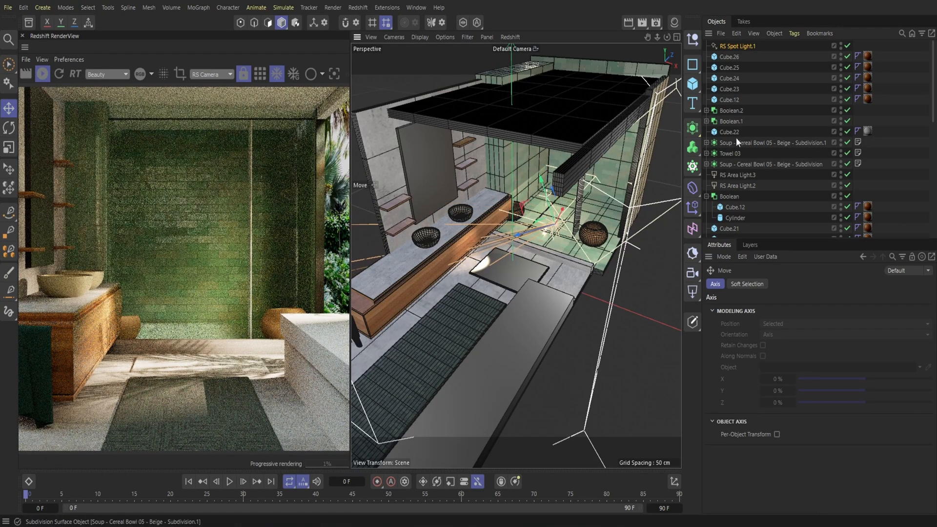
left_click(751, 49)
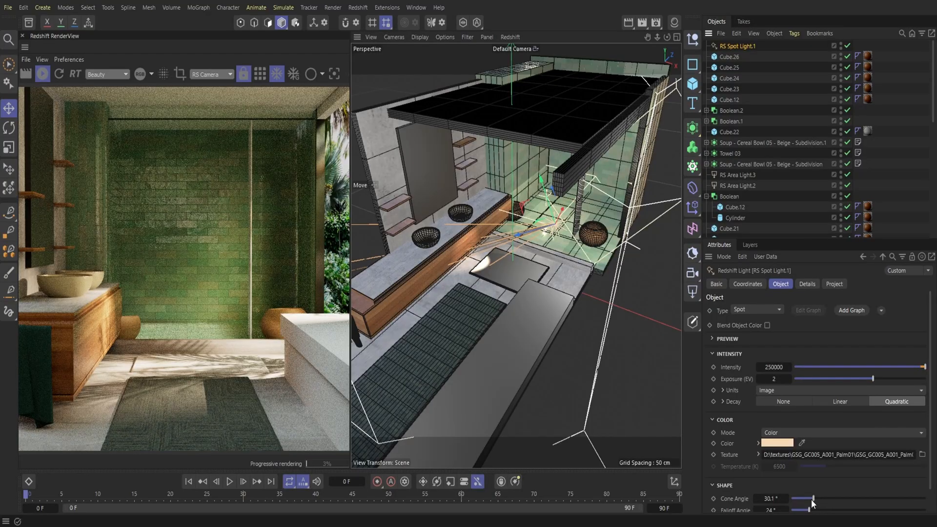
left_click_drag(812, 498, 857, 477)
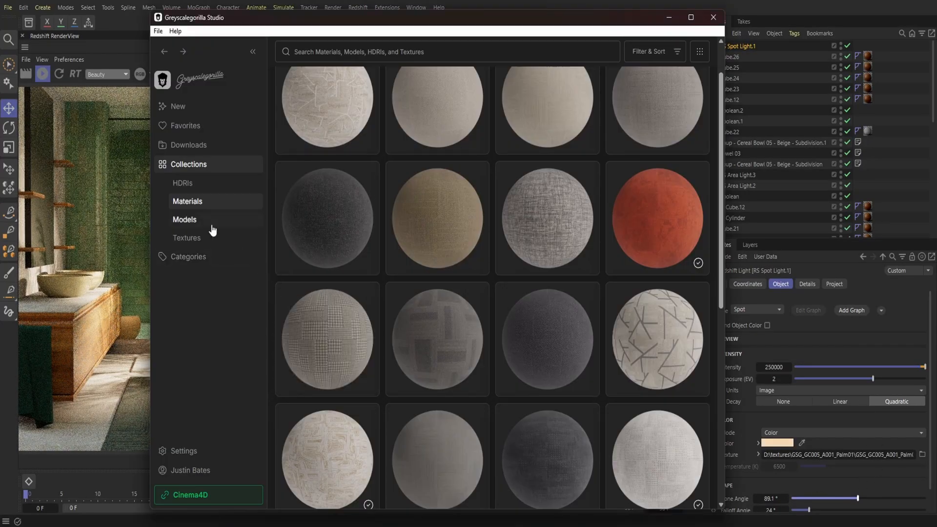
Step: Browse Gobos: Plants in Greyscalegorilla Studio and set the spot light's texture in Cinema 4D to GSG_GC005_A005_Palm05.jpg
left_click(187, 237)
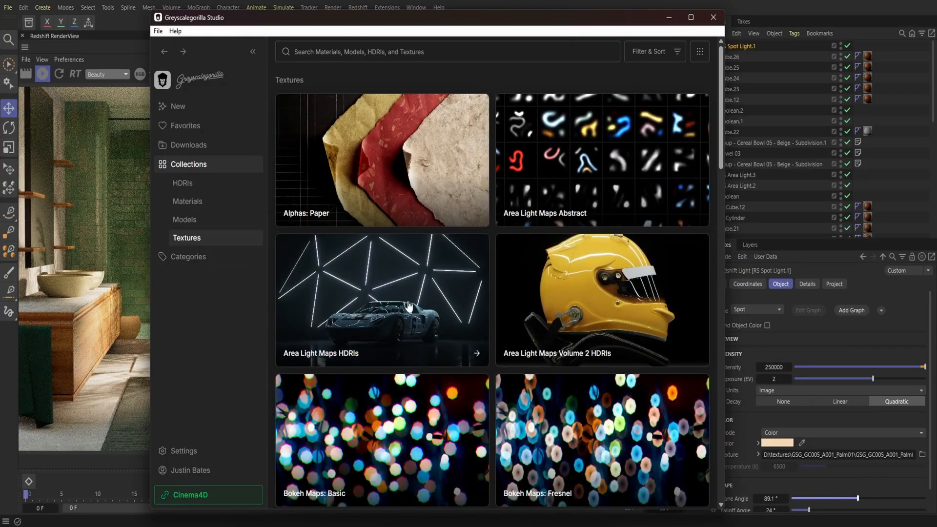
scroll(409, 340, "down", 5)
scroll(409, 341, "down", 8)
left_click(390, 293)
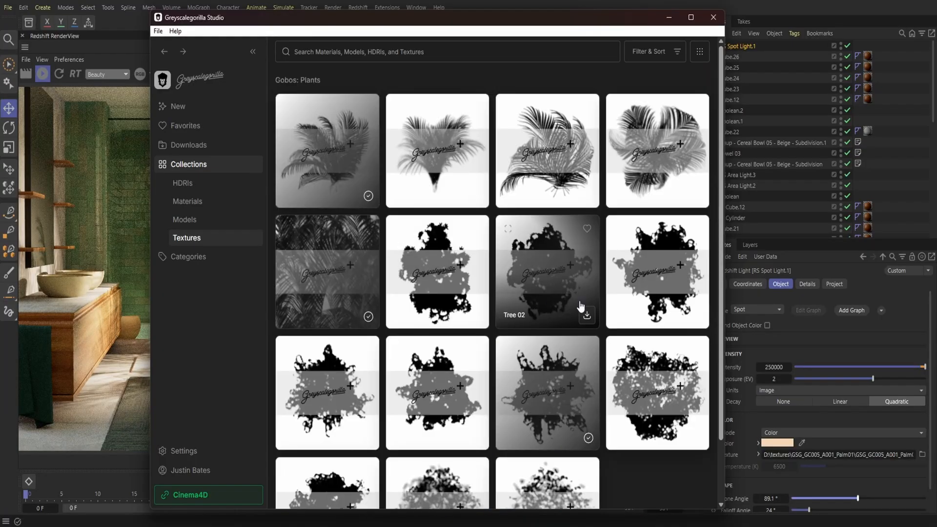
left_click(764, 454)
right_click(868, 458)
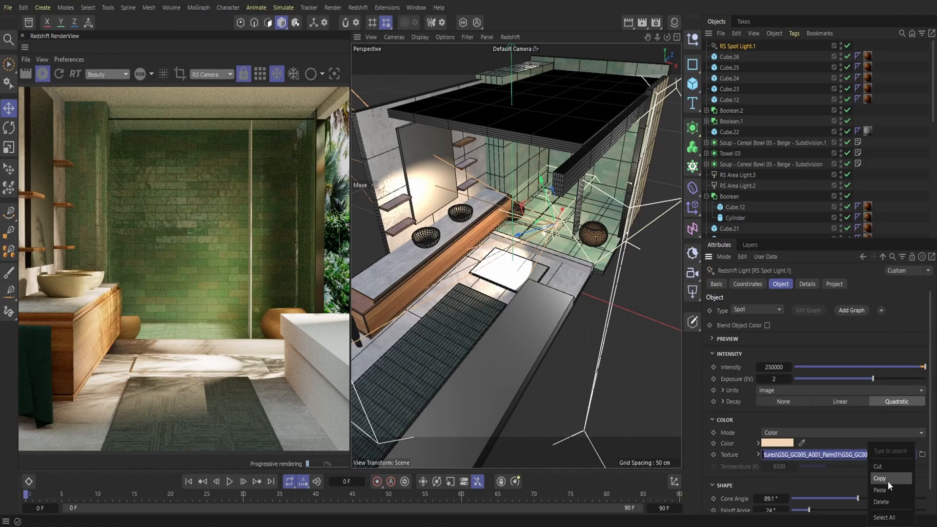
left_click(885, 488)
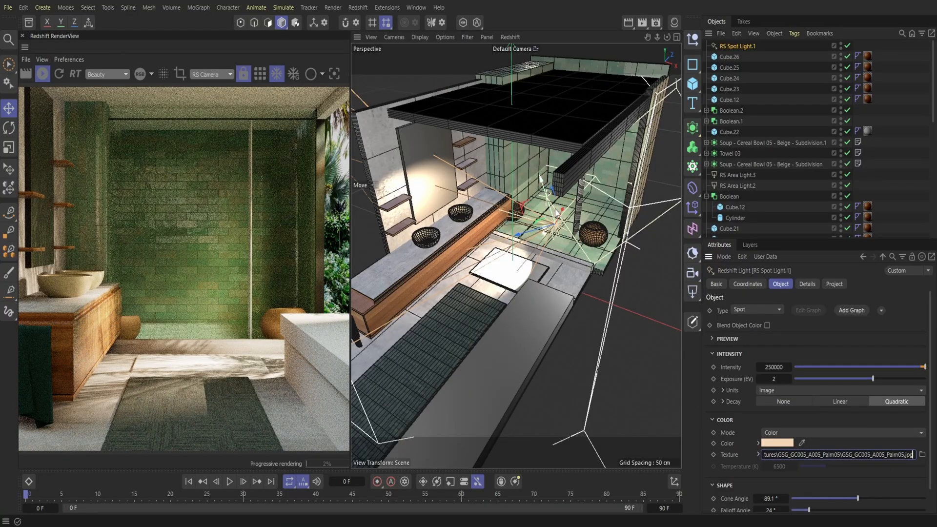
Step: Rotate the spot light to aim at the mirror wall above the vanity and narrow its cone angle to about 36 degrees
mouse_move(556, 211)
left_mouse_down()
mouse_move(579, 234)
mouse_move(559, 205)
left_mouse_up()
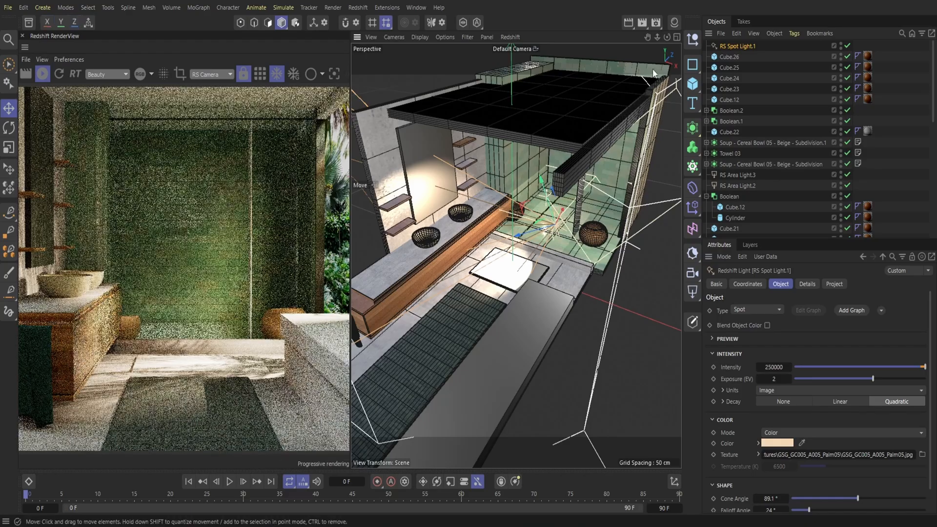
left_click_drag(667, 37, 590, 19)
left_click(8, 128)
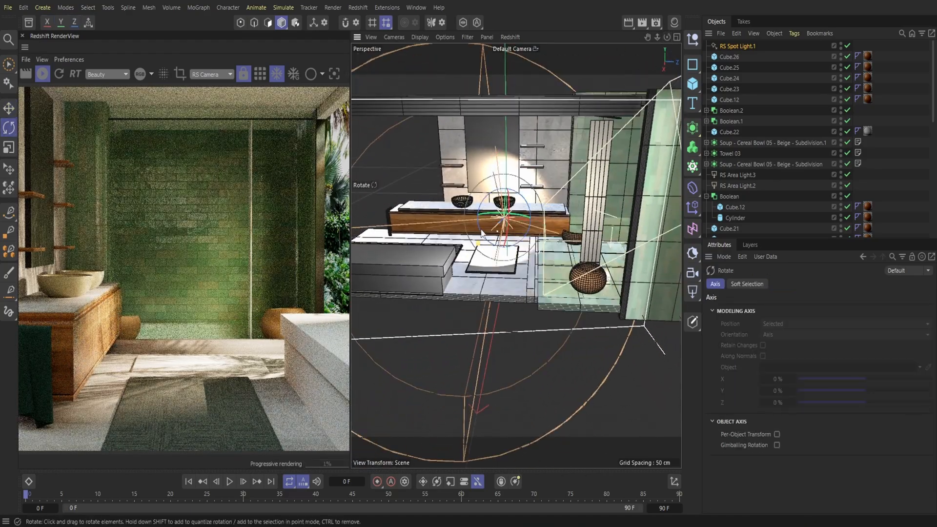
left_click_drag(507, 203, 500, 256)
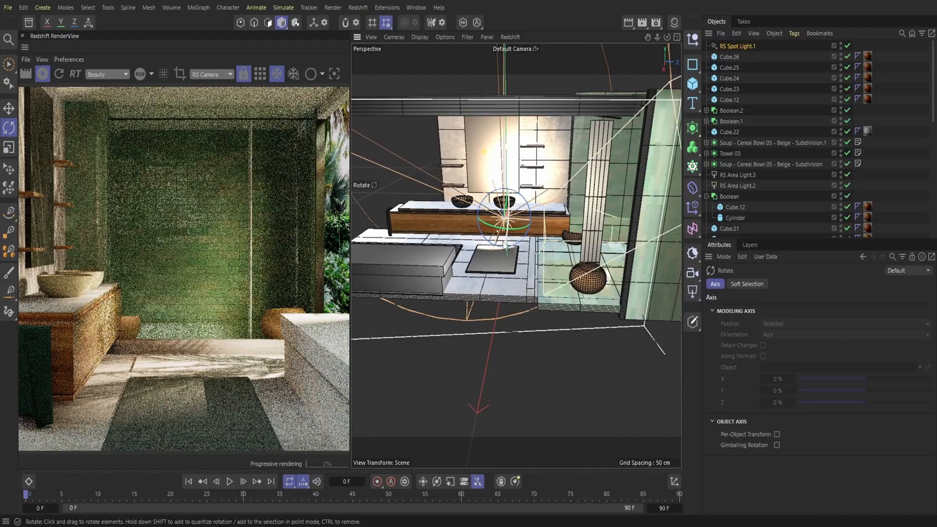
left_click(737, 46)
left_click_drag(857, 498, 820, 496)
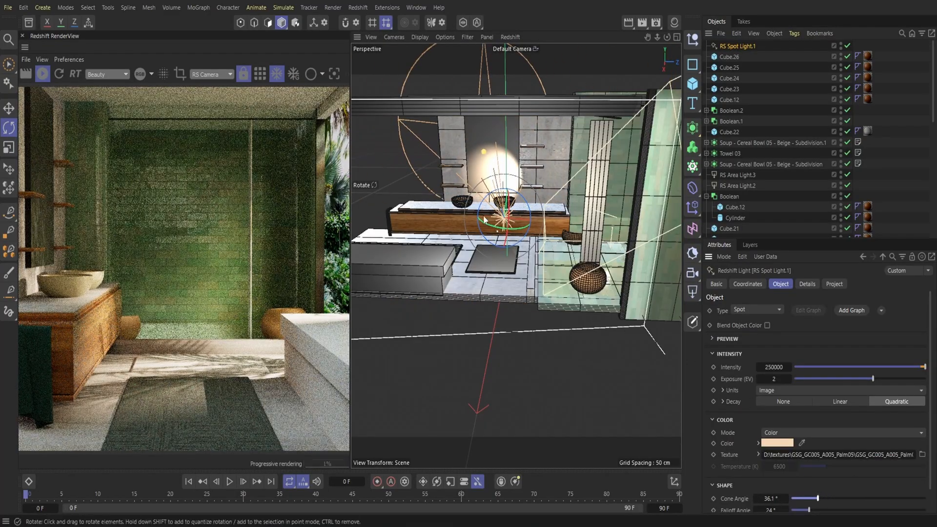
Step: Lower the spot light in front of the vanity and limit the render preview to a region around the vanity
left_click(8, 109)
left_click_drag(503, 190, 504, 227)
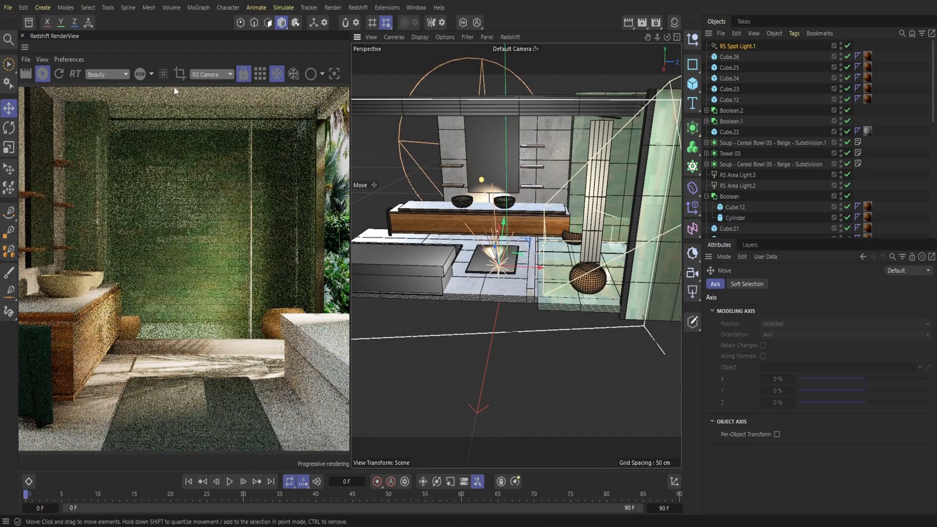
left_click(181, 74)
left_click_drag(214, 224, 156, 271)
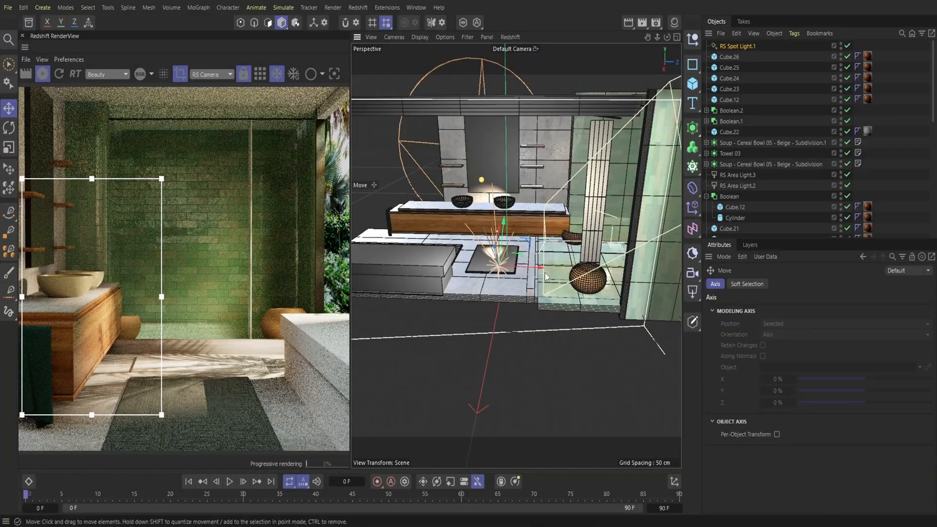
left_click_drag(493, 261, 500, 236)
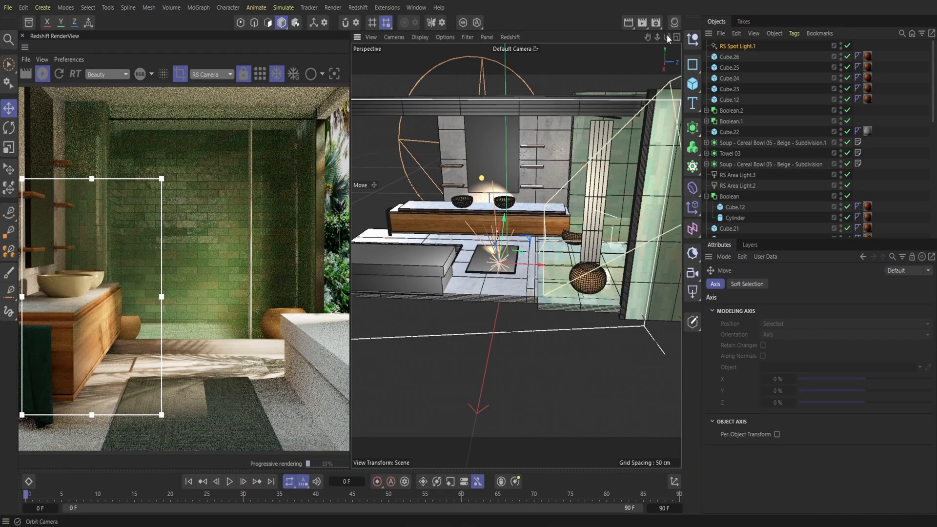
left_click_drag(668, 39, 654, 84)
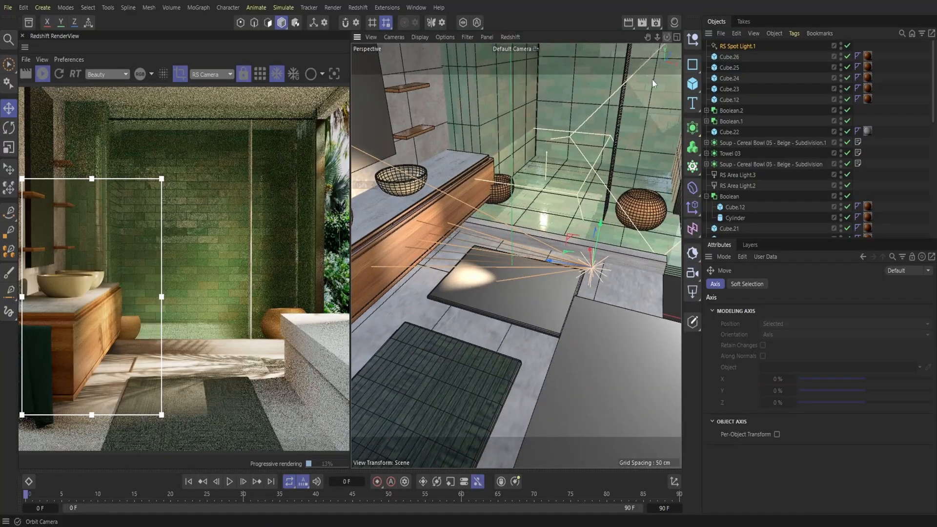
mouse_move(599, 229)
left_mouse_down()
mouse_move(610, 170)
mouse_move(602, 213)
left_mouse_up()
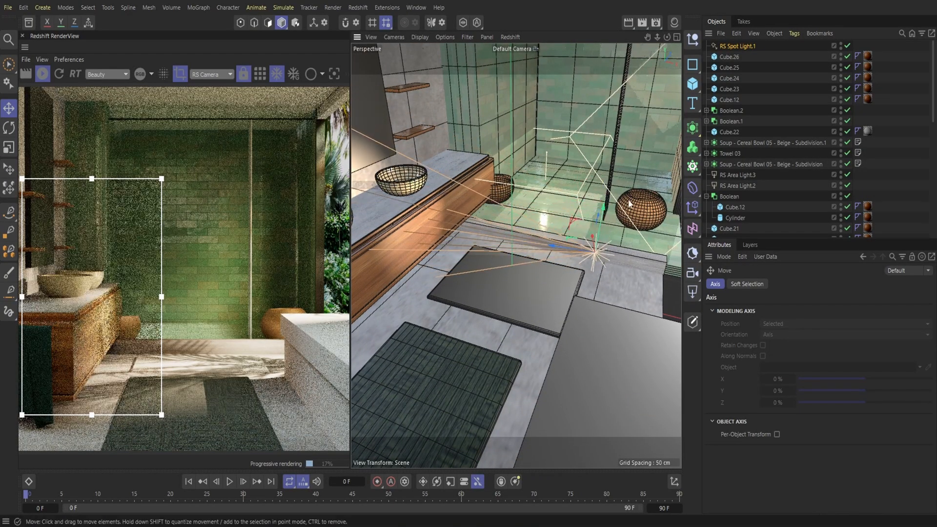
Step: Widen the spot light's cone angle to about 71 degrees and adjust its exposure, trying 6 and settling on 4
left_click(746, 46)
type("4")
key("Return")
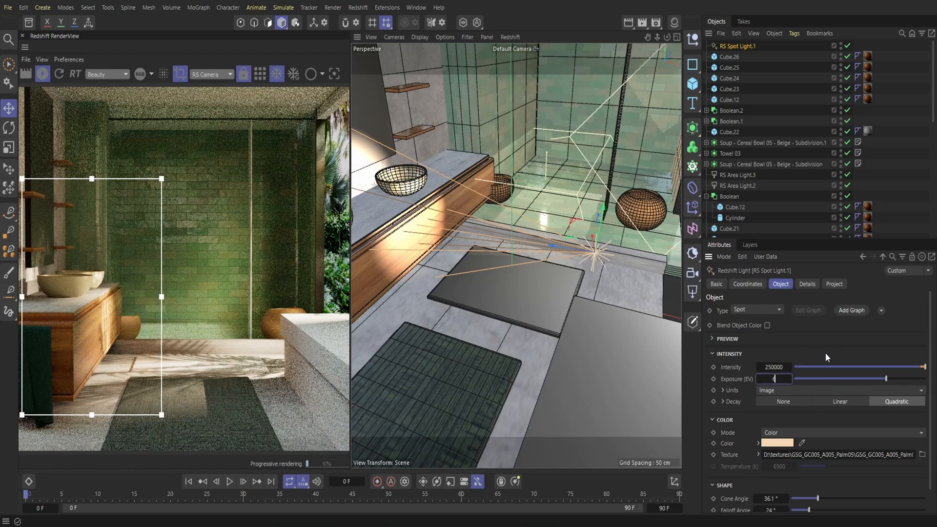
key("Return")
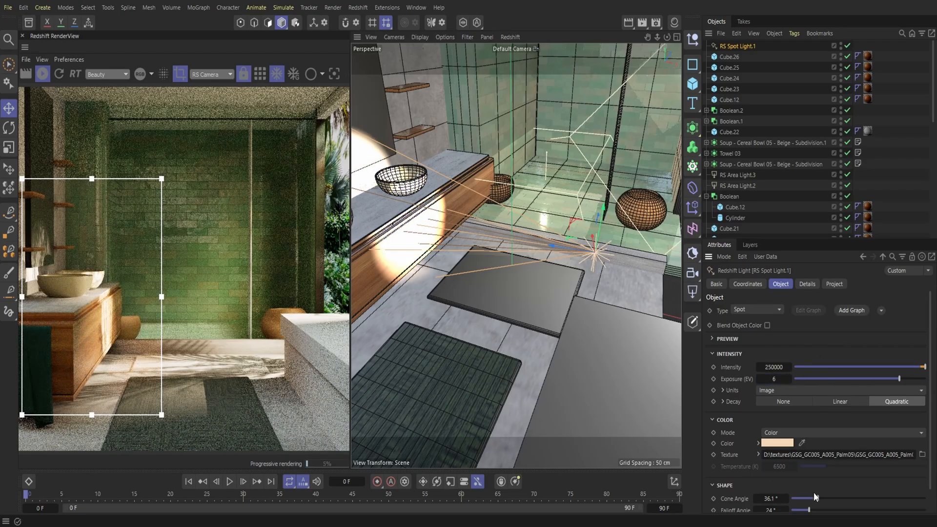
scroll(814, 494, "down", 1)
left_click_drag(806, 490, 845, 486)
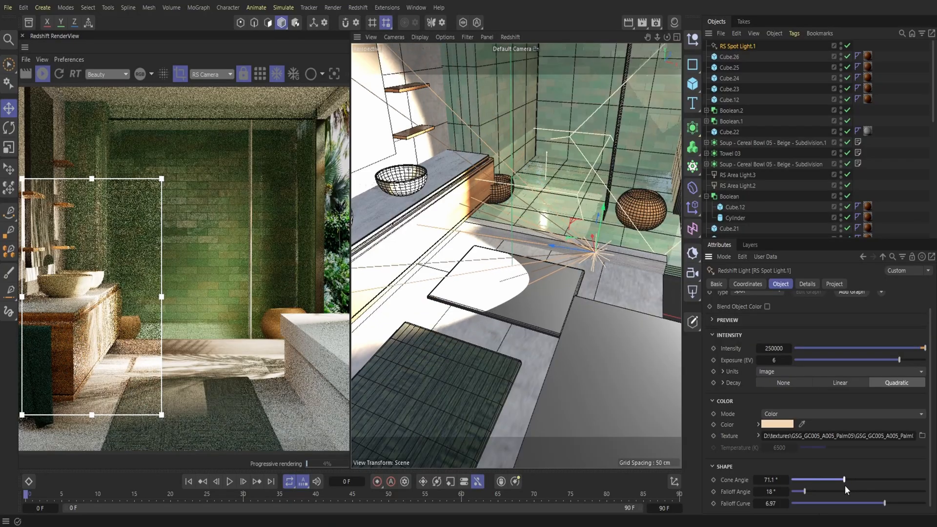
left_click(782, 361)
type("4")
key("Return")
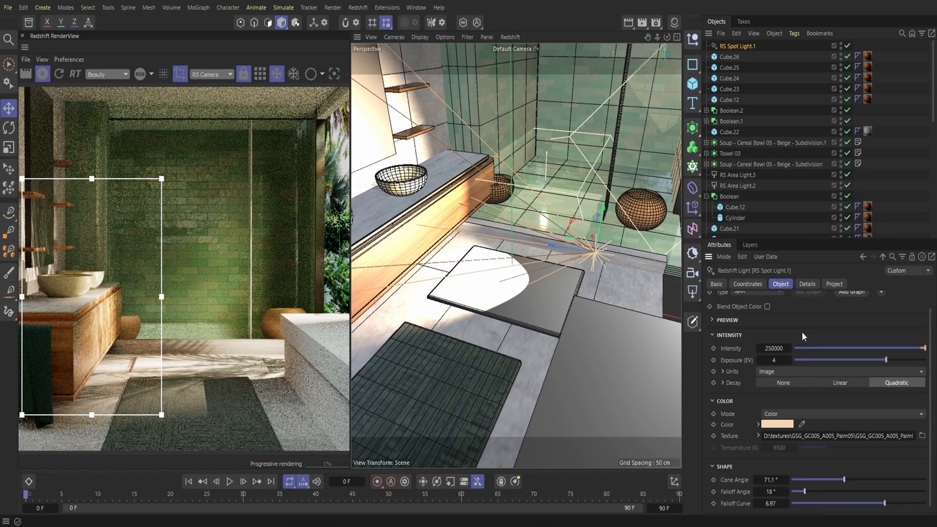
Step: Reposition the spot light and set its exposure to 3, falloff curve to about 2.77 and cone angle to about 69 degrees
left_click_drag(667, 37, 642, 117)
left_click_drag(494, 266, 500, 240)
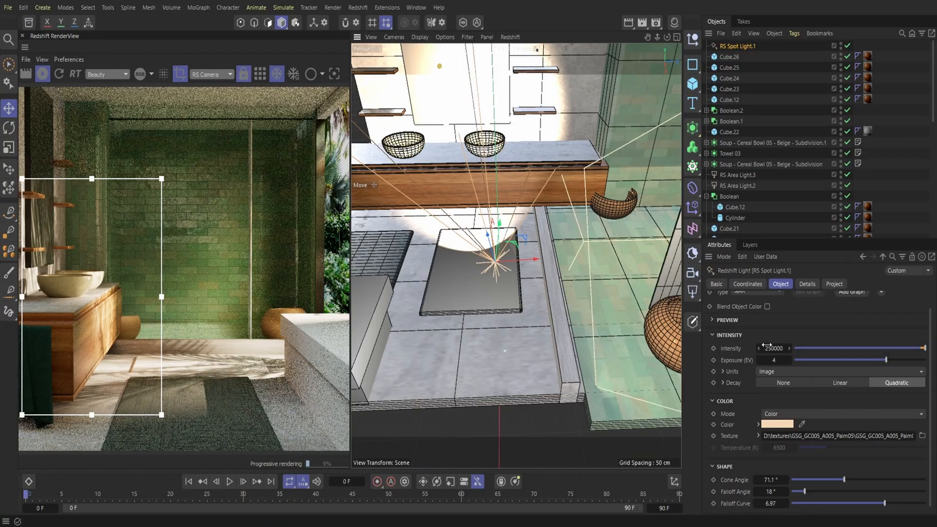
key("Return")
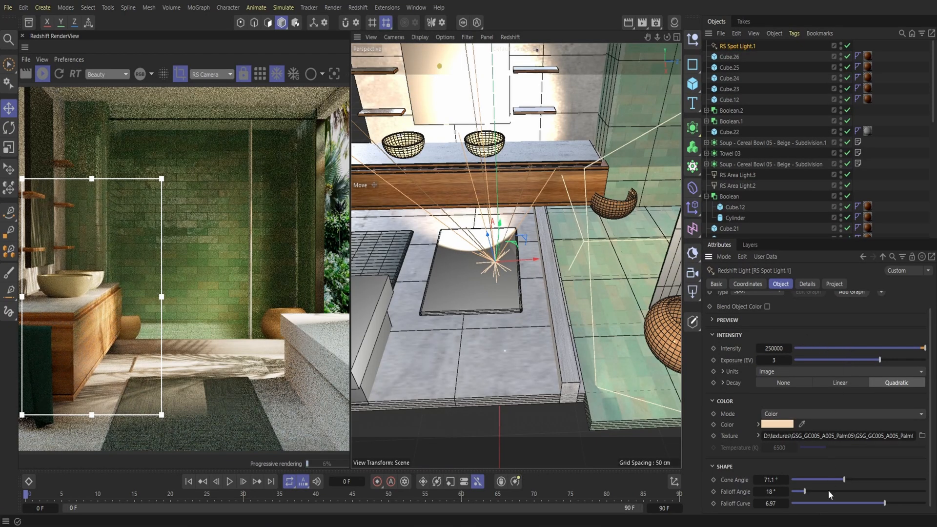
left_click_drag(850, 504, 845, 483)
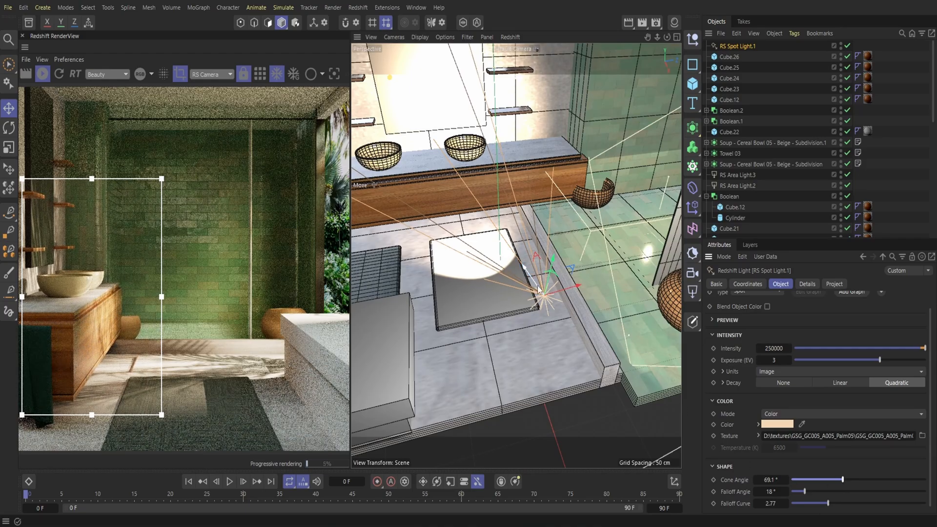
left_click_drag(539, 290, 473, 252)
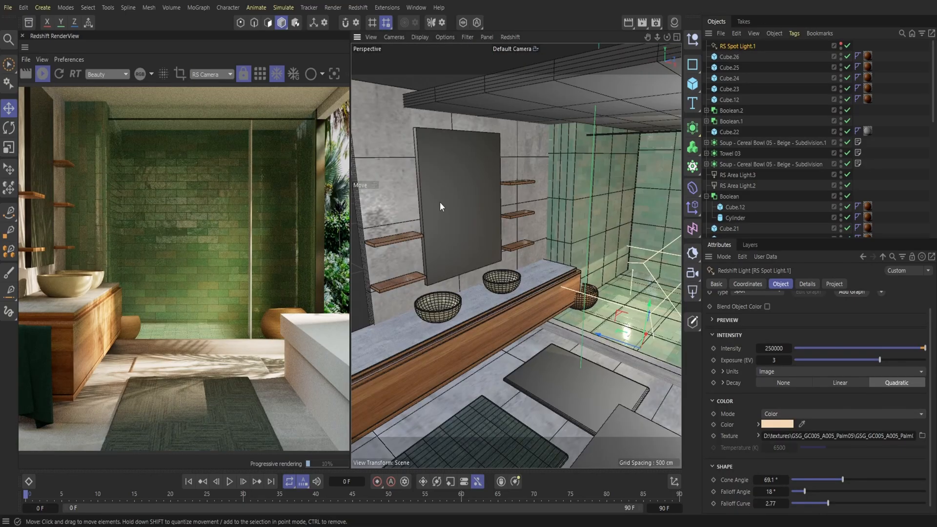
Step: Duplicate the mirror panel above the vanity and narrow the copy into a thin vertical strip beside the mirror's side edge
left_click(440, 201)
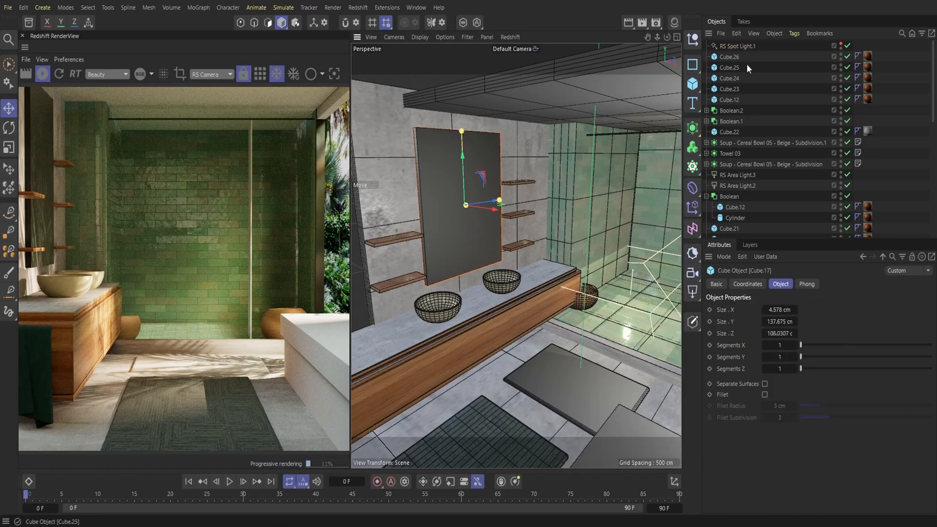
left_click(735, 34)
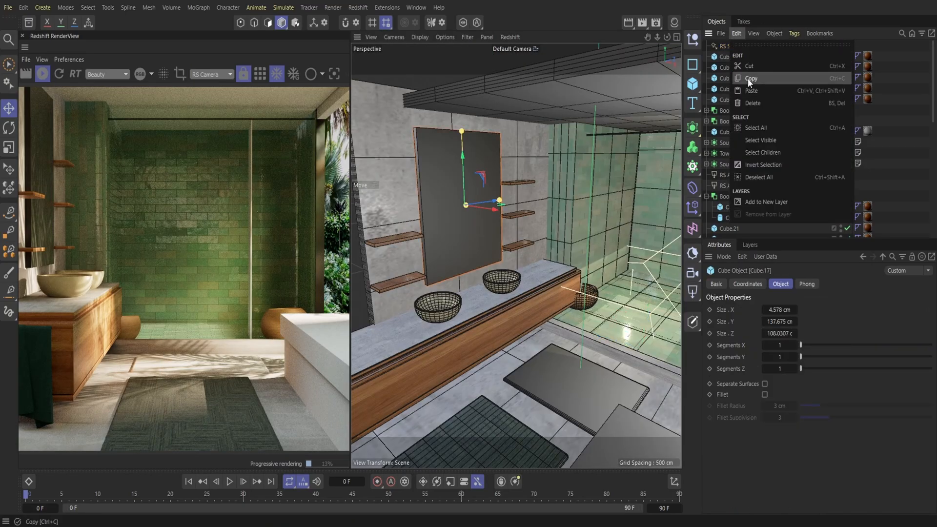
left_click(747, 79)
left_click(736, 34)
left_click(751, 91)
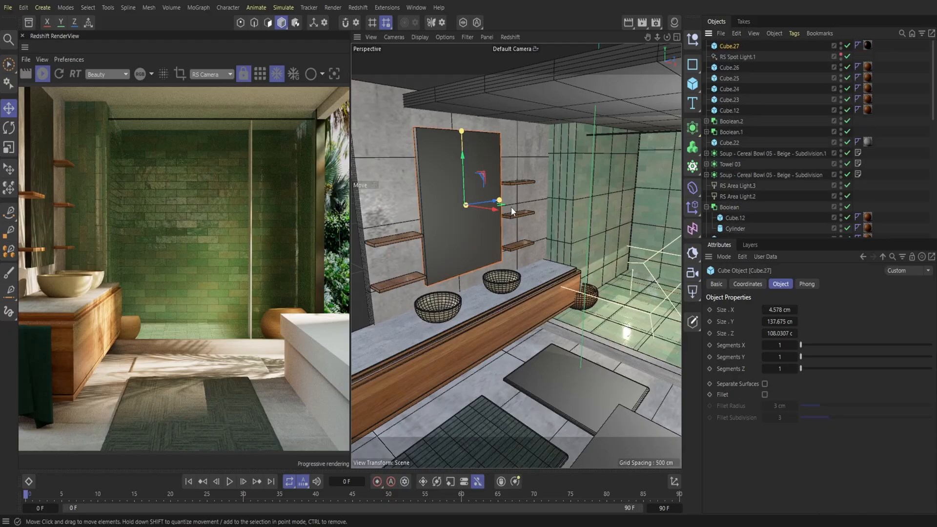
left_click_drag(499, 200, 446, 211)
Step: Replace the thin strip's material with Oak Veneer 02 and fit the strip against the mirror's side edge
left_click(868, 45)
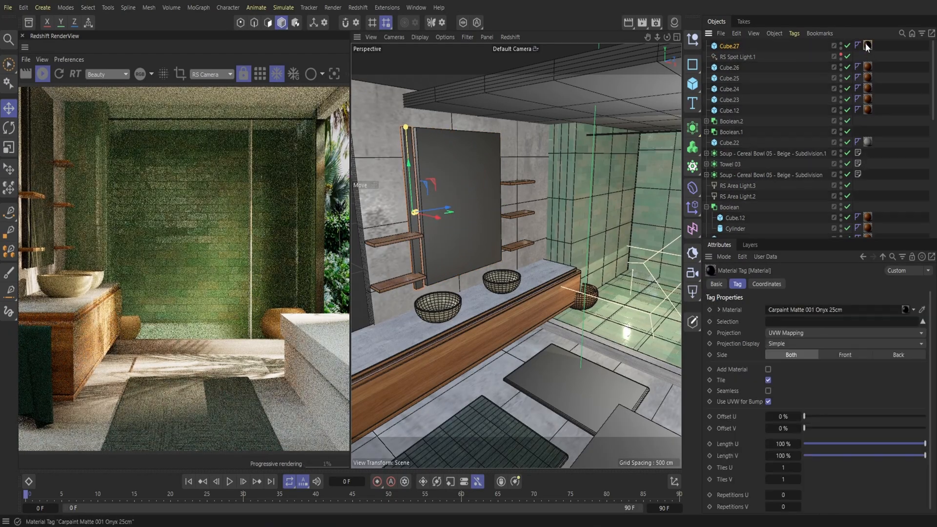
key("Delete")
left_click(672, 19)
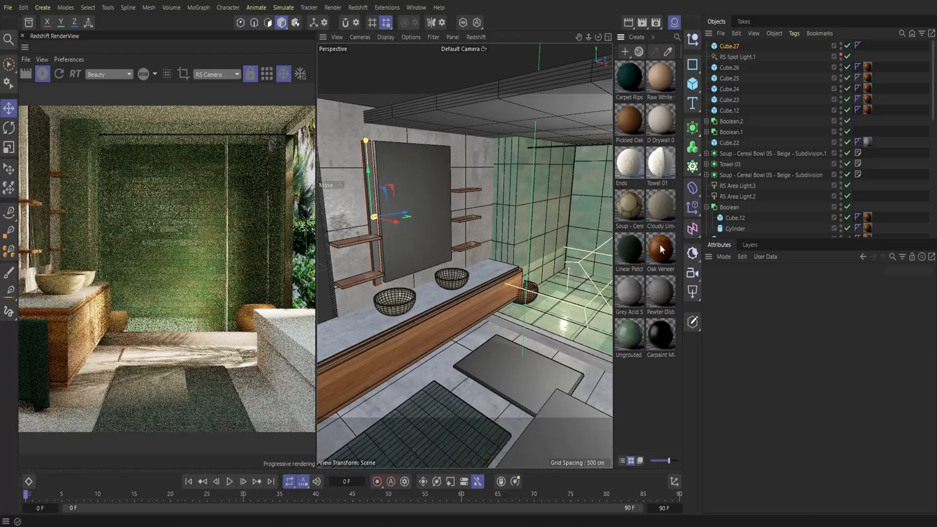
left_click_drag(733, 60, 725, 46)
left_click(674, 22)
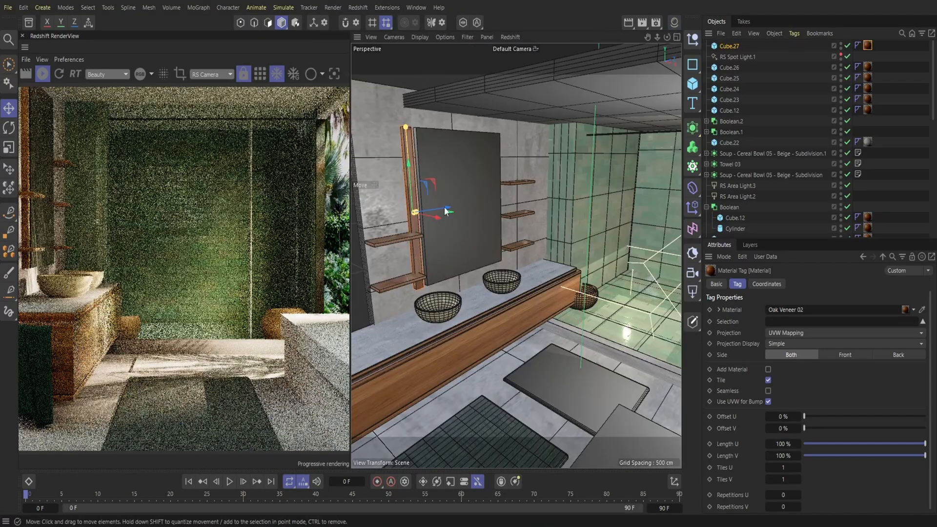
left_click_drag(417, 213, 437, 212)
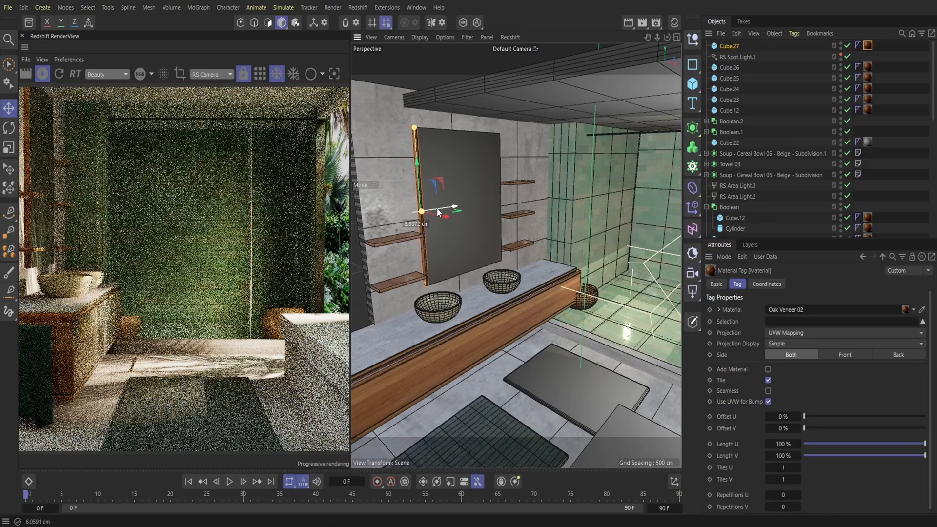
Step: Duplicate the oak strip and move the copy to the mirror's opposite vertical edge
left_click_drag(667, 38, 672, 48)
left_click(734, 35)
left_click(745, 76)
left_click(736, 34)
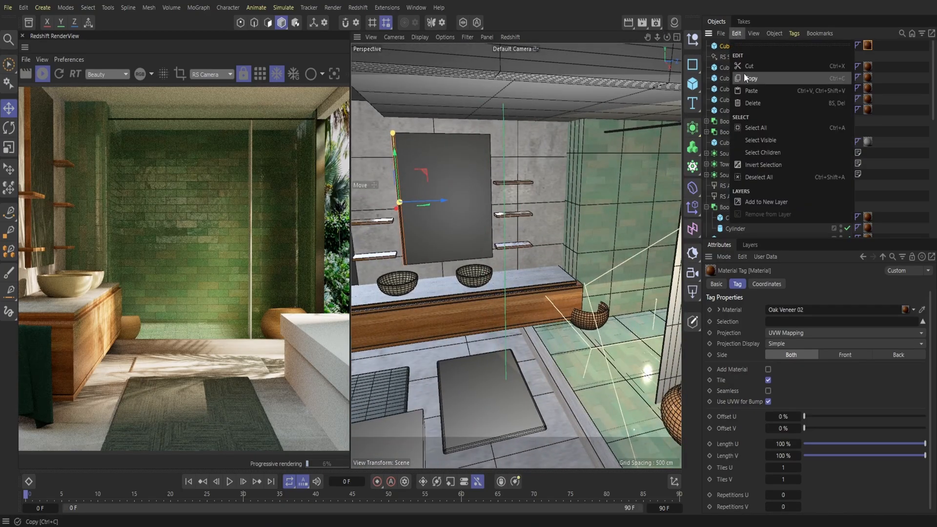
left_click(739, 91)
left_click_drag(451, 203, 534, 203)
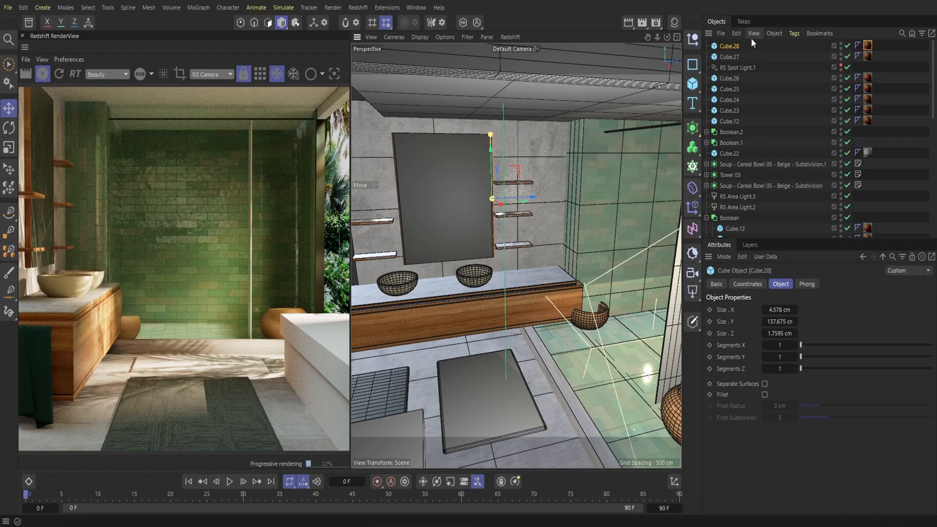
Step: Duplicate the oak strip again and rotate the copy to horizontal
left_click(736, 33)
left_click(763, 76)
left_click(737, 33)
left_click(739, 91)
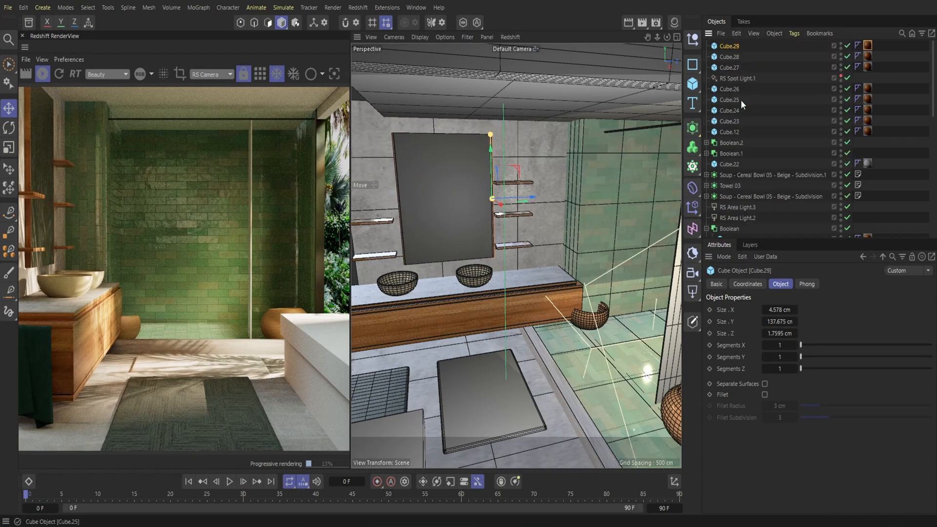
key("r")
left_click_drag(506, 177, 514, 181)
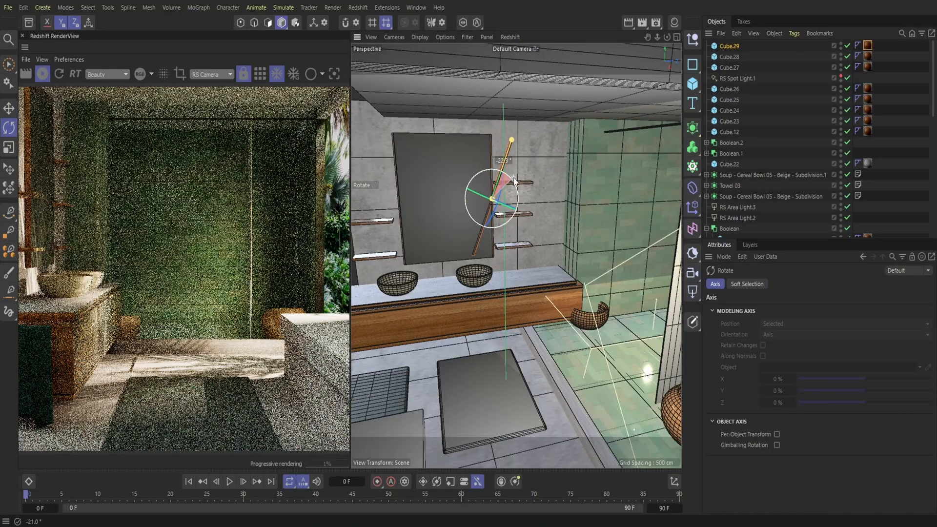
left_click_drag(527, 213, 530, 206)
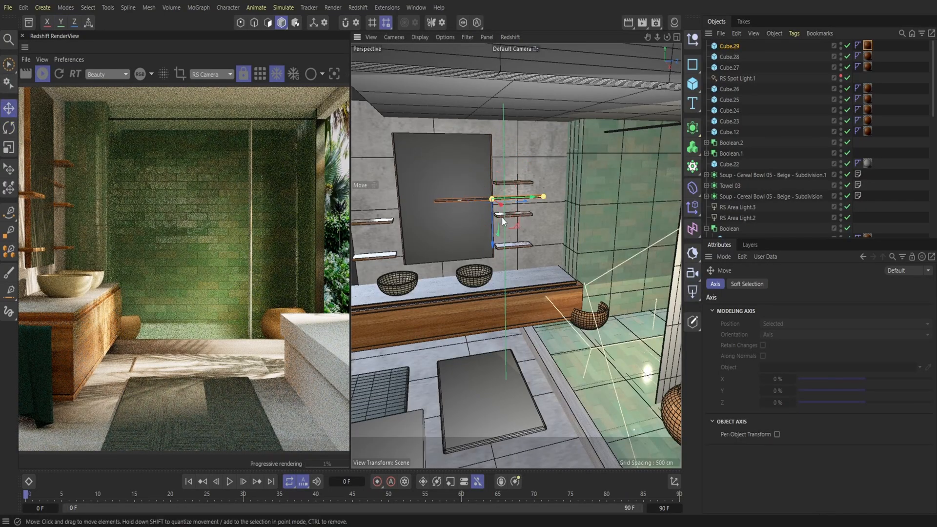
Step: Place the horizontal oak strip along the mirror's bottom edge and shorten it to the mirror's width, about 112 cm
left_click_drag(494, 227, 511, 253)
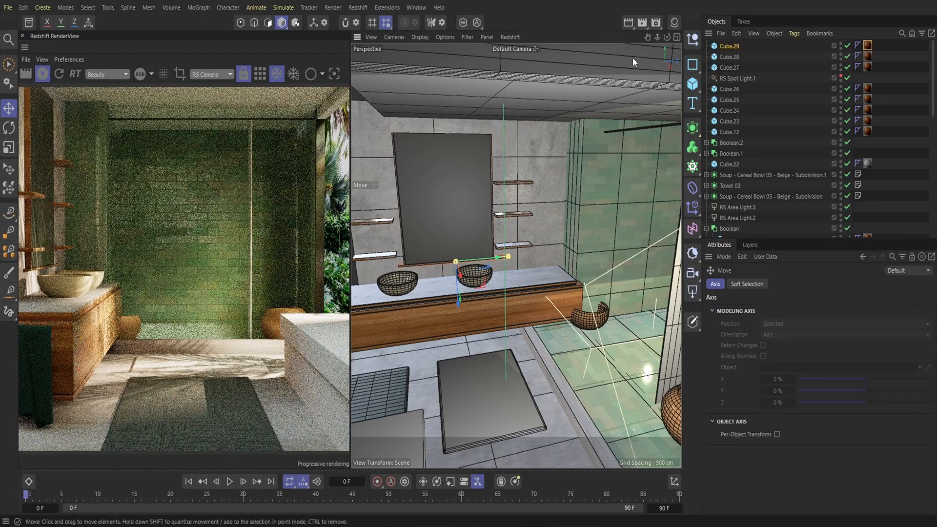
mouse_move(657, 37)
left_mouse_down()
mouse_move(667, 38)
mouse_move(648, 37)
left_mouse_up()
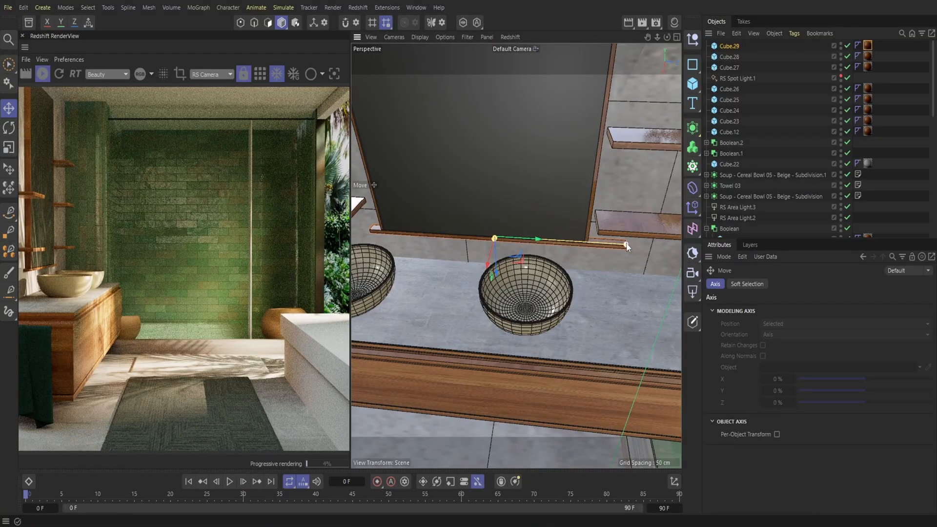
left_click_drag(605, 245, 529, 242)
Step: Duplicate the bottom oak strip and move the copy up to the mirror's top edge
left_click_drag(667, 37, 619, 38)
left_click(737, 33)
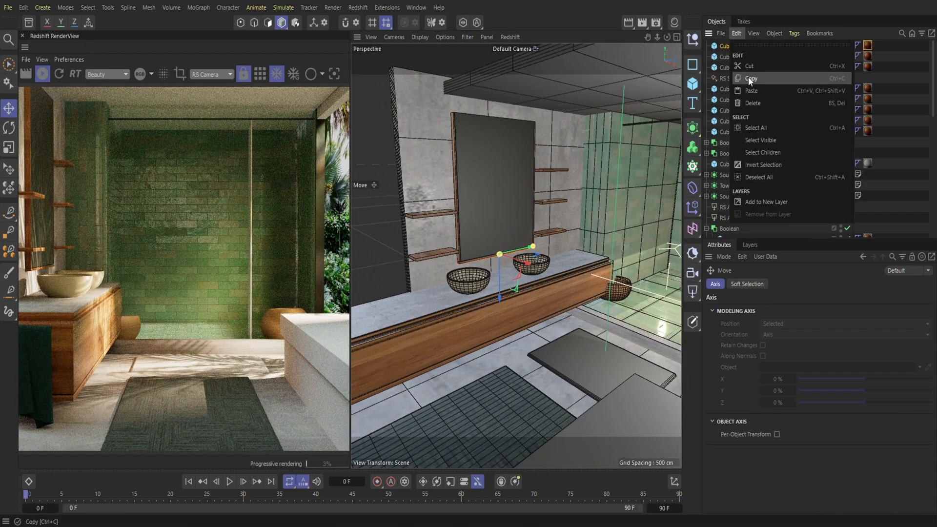
left_click(748, 77)
left_click(737, 35)
left_click(749, 90)
left_click_drag(499, 294, 502, 154)
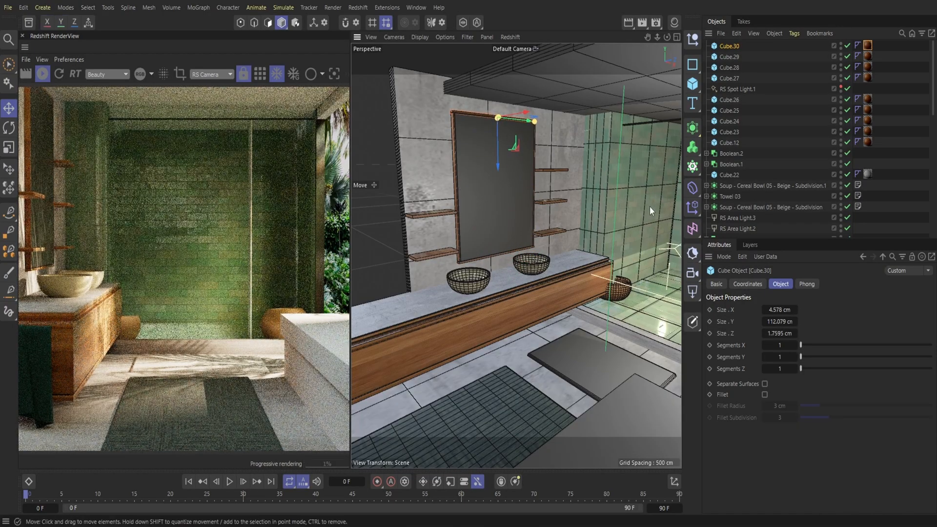
Step: Move the mirror panel to the start of the object list and duplicate it
left_click(508, 204)
scroll(786, 126, "down", 10)
left_click_drag(734, 104, 742, 44)
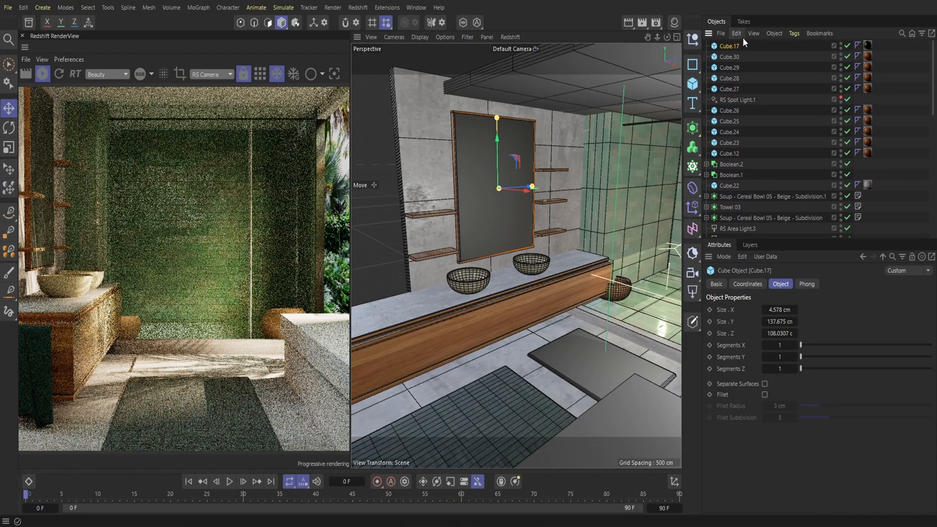
left_click(736, 34)
left_click(754, 78)
left_click(736, 33)
left_click(754, 91)
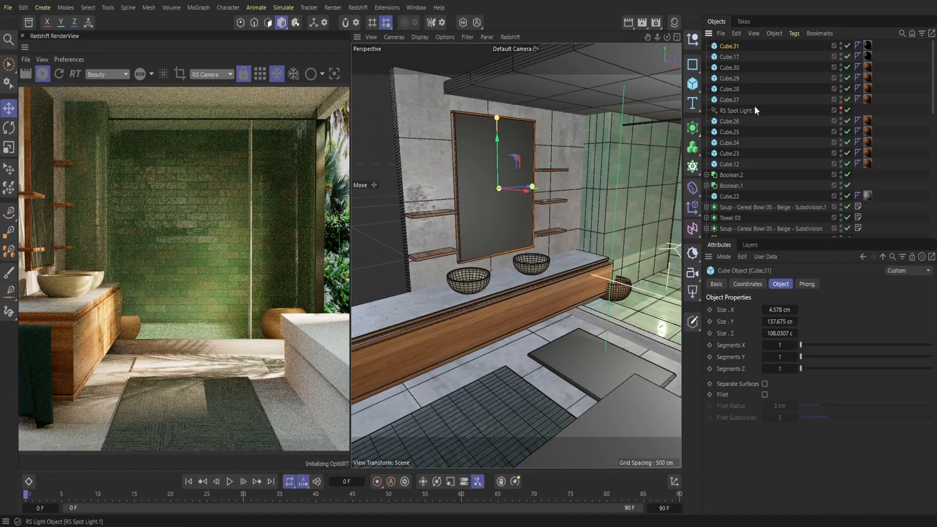
Step: Shrink the duplicated mirror panel inside the frame to about 129.85 cm high and 101.07 cm wide
left_click_drag(531, 187, 521, 189)
left_click_drag(497, 118, 498, 126)
left_click_drag(526, 189, 530, 188)
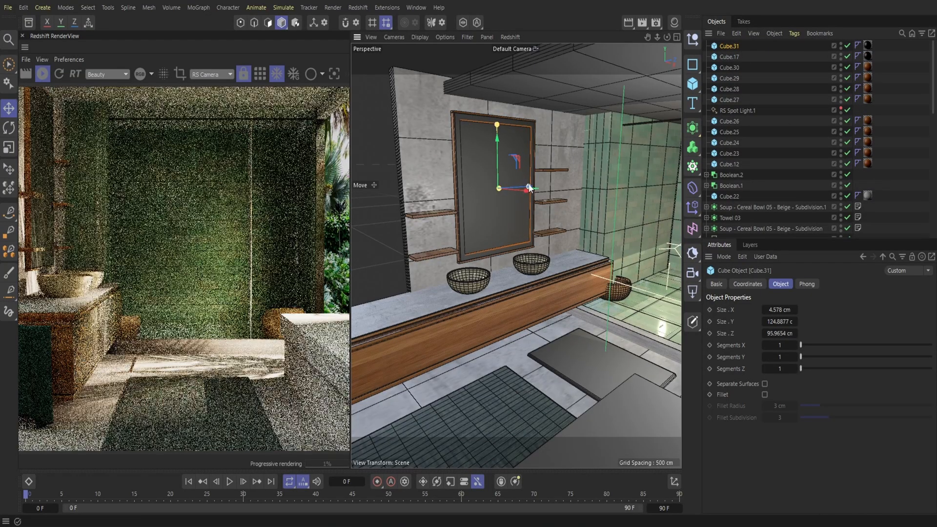
left_click_drag(497, 125, 498, 122)
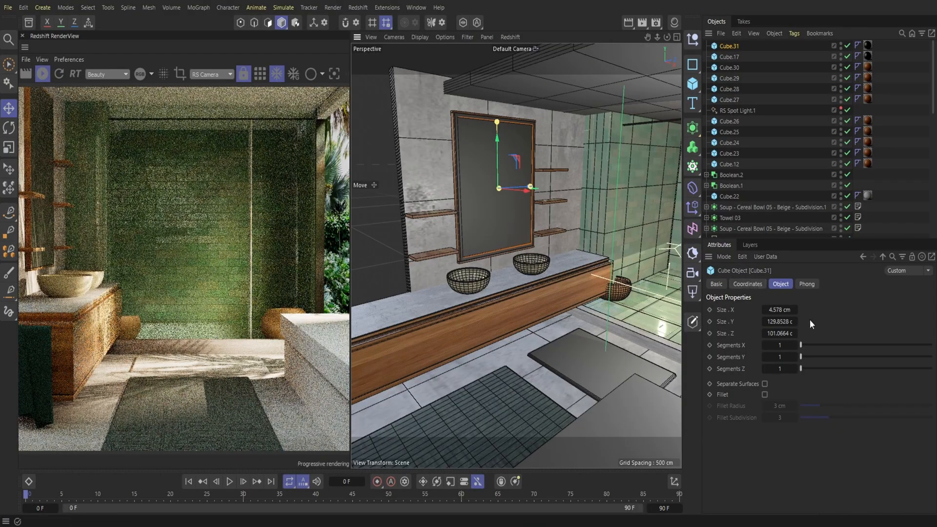
Step: Search the asset library for "mir" and add the Mirror 001 200cm material to the scene's materials
left_click(32, 21)
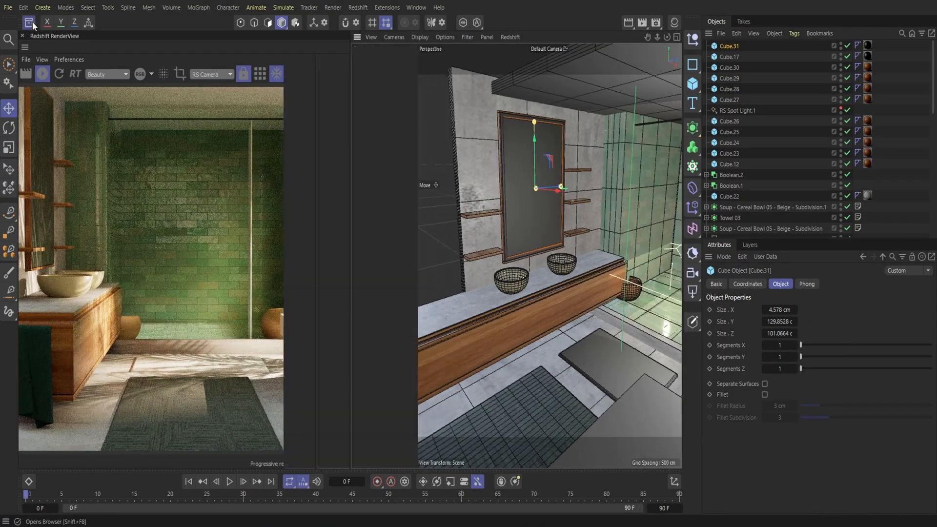
left_click(91, 77)
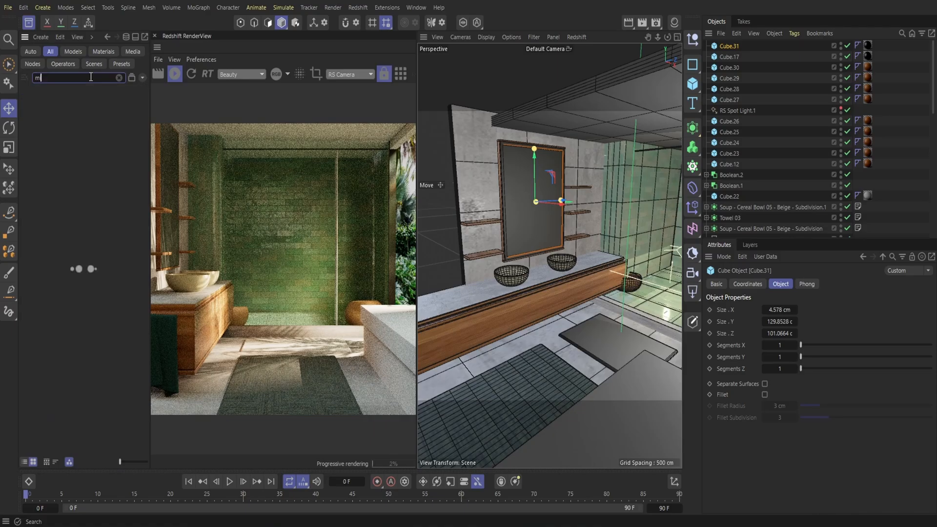
type("mir")
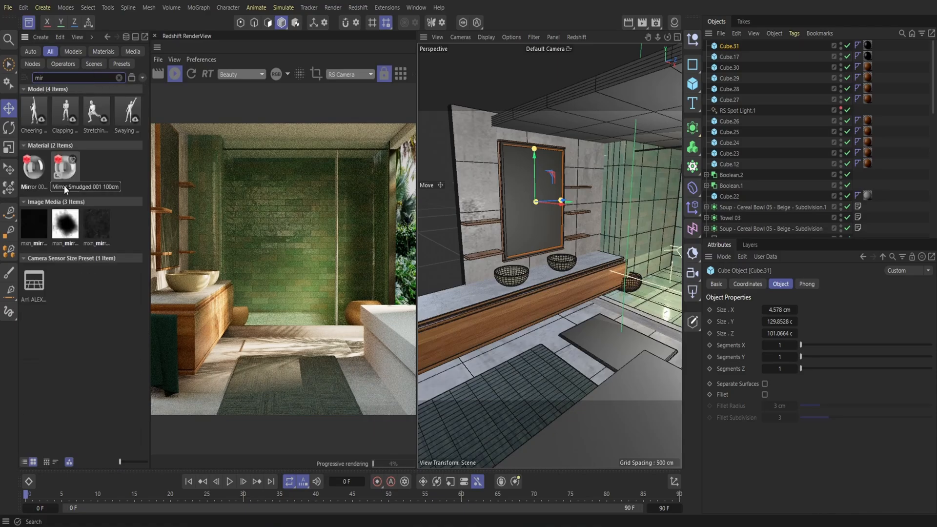
left_click(34, 180)
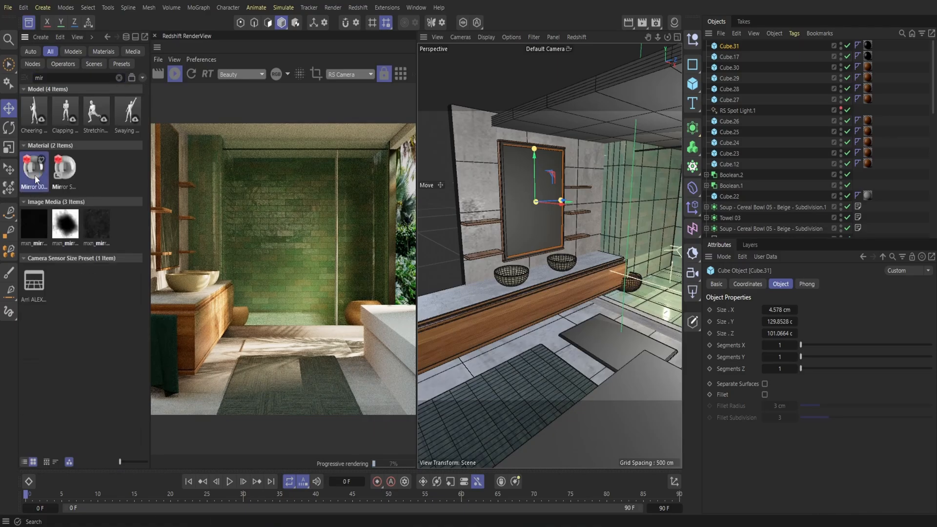
left_click(30, 23)
left_click(675, 24)
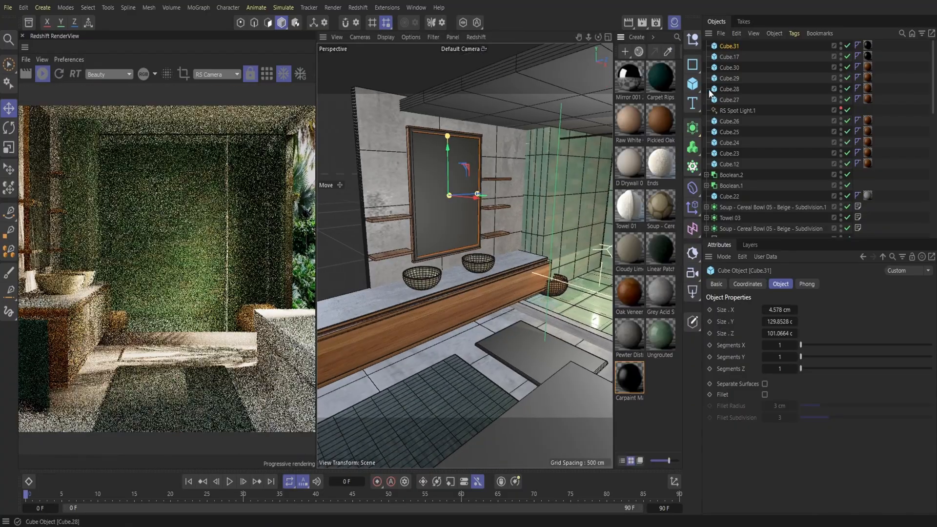
Step: Create a Boolean with the Subtract operation and nest Cube.17 above Cube.31 inside it to cut the inner panel out of the mirror panel
left_click(729, 57)
left_click(692, 128)
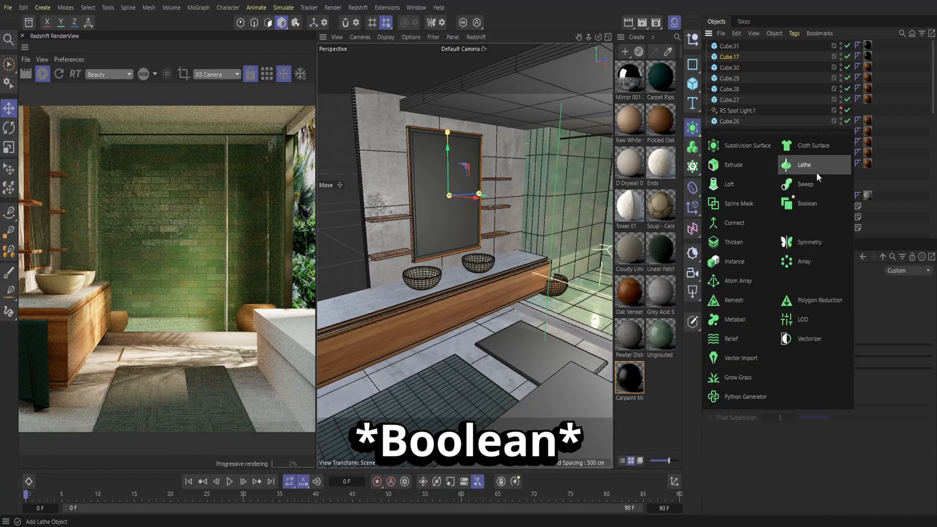
left_click(809, 205)
left_click(813, 309)
left_click(806, 334)
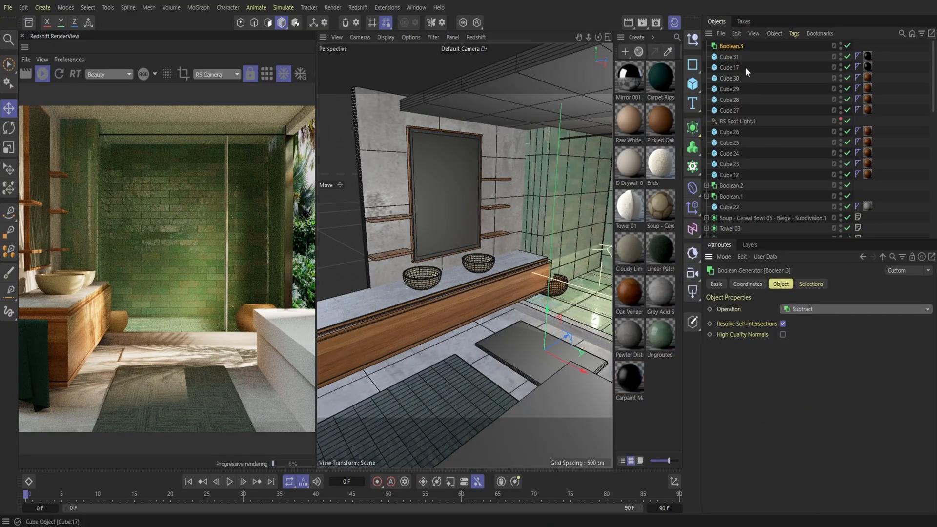
left_click_drag(745, 67, 726, 55)
mouse_move(732, 57)
left_mouse_down()
mouse_move(734, 47)
mouse_move(736, 71)
left_mouse_up()
left_click(732, 67)
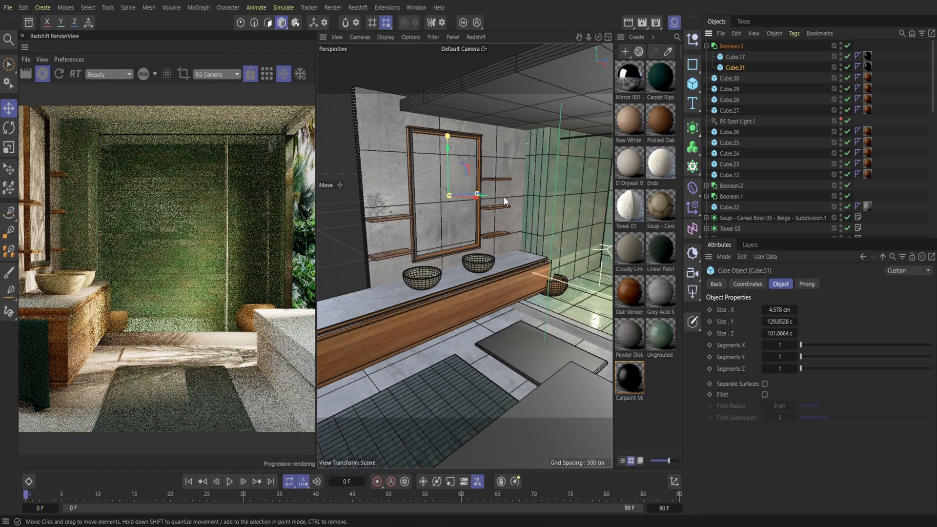
Step: Narrow the inner cutting panel to about 88.36 cm and shift it sideways toward the shower end of the mirror
left_click_drag(476, 196, 472, 197)
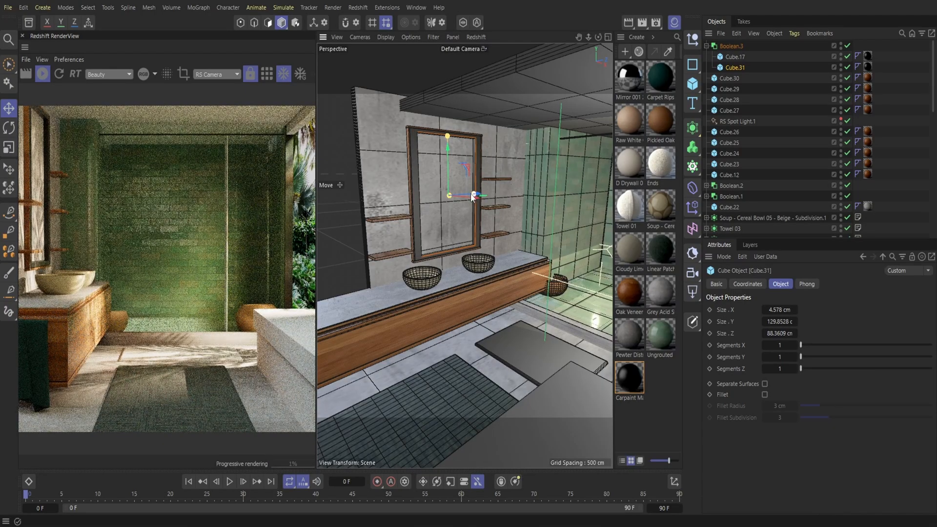
left_click_drag(472, 196, 482, 195)
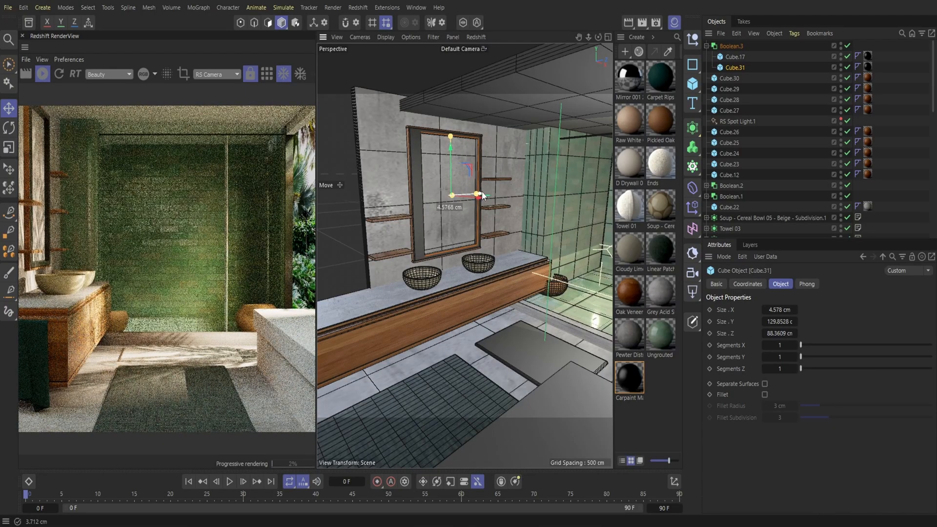
Step: Copy the mirror panel Cube.17 from the Boolean and paste it as a separate object
left_click(730, 57)
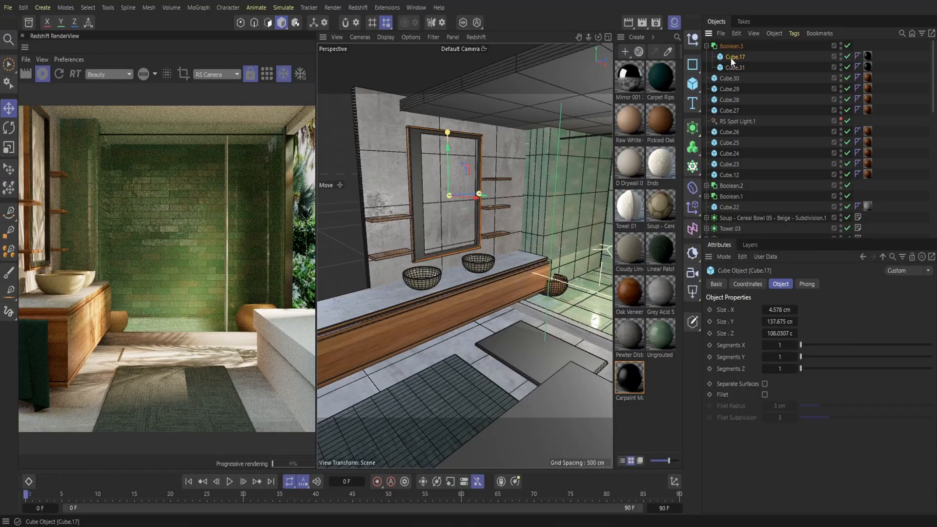
left_click(735, 33)
left_click(750, 78)
left_click(735, 32)
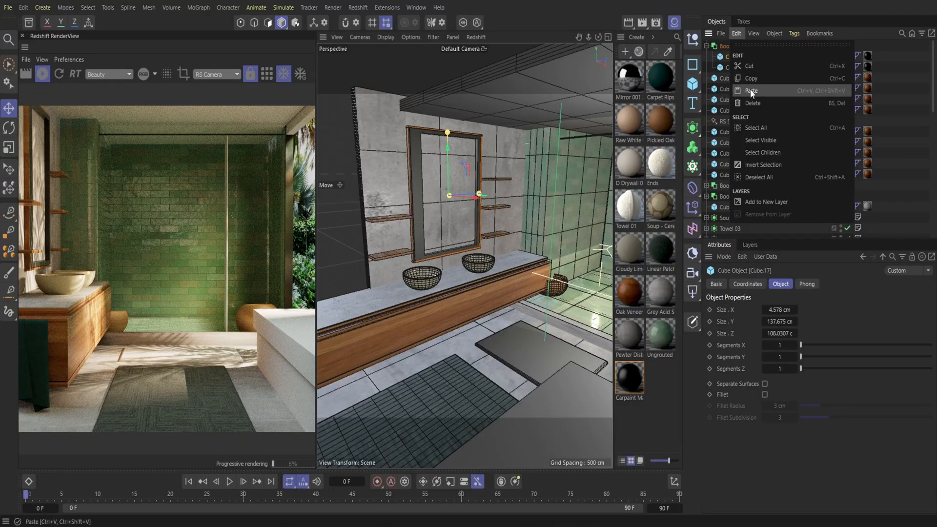
left_click(751, 92)
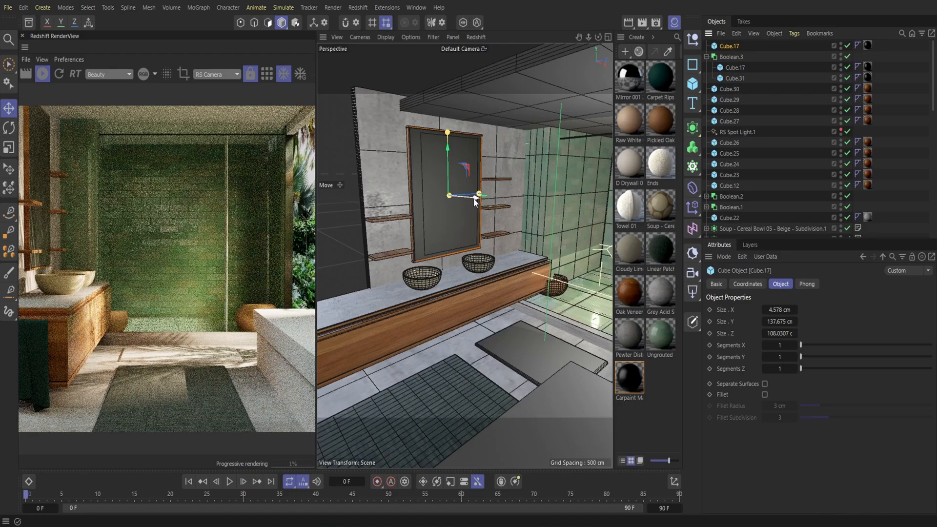
Step: Replace the pasted mirror panel's black material with Mirror 001 200cm and hide the panel
left_click(867, 45)
key("Delete")
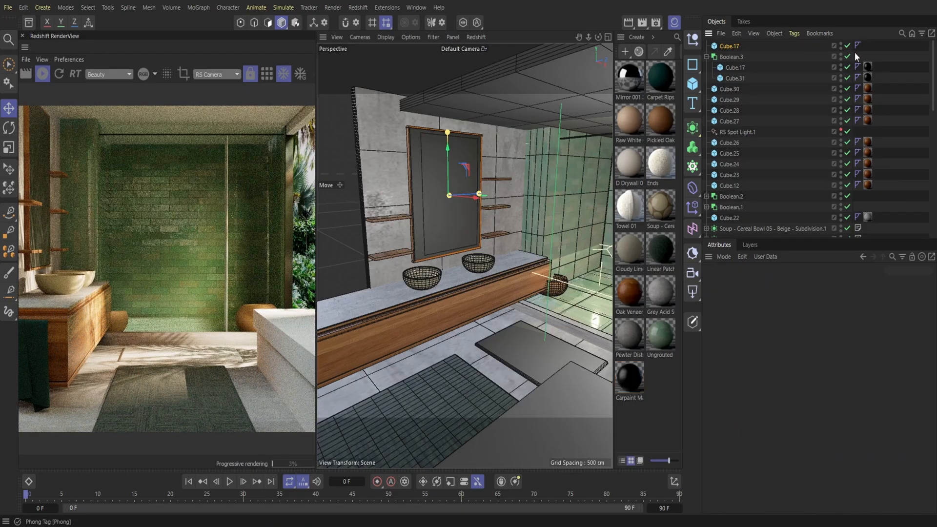
left_click_drag(627, 80, 721, 45)
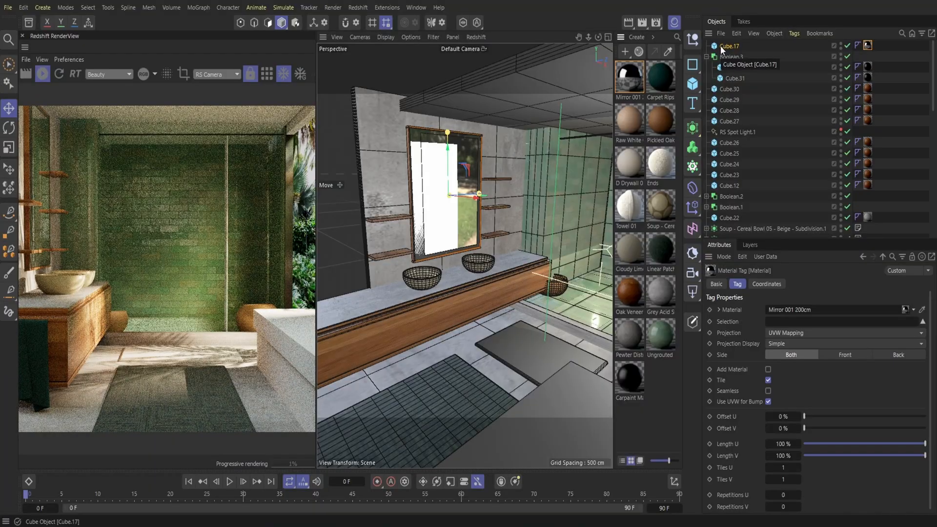
left_click(841, 46)
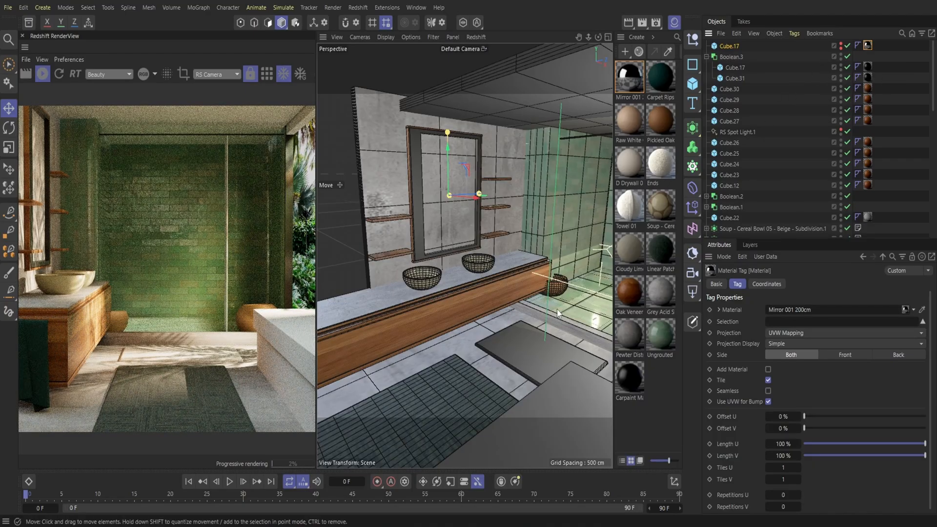
left_click(674, 23)
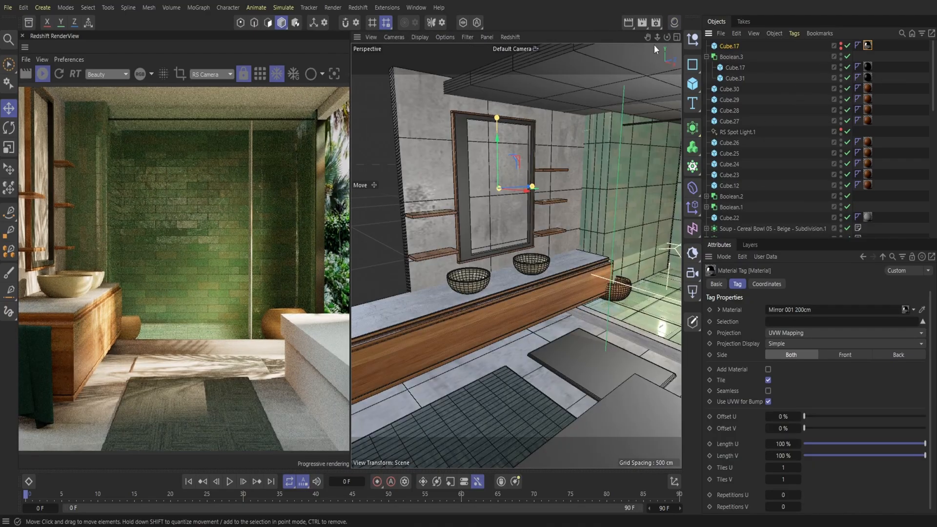
Step: Search the asset library for "plant palm" and add Mediterranean Dwarf Palm 01 - Young - Spring to the scene
left_click_drag(667, 37, 654, 71)
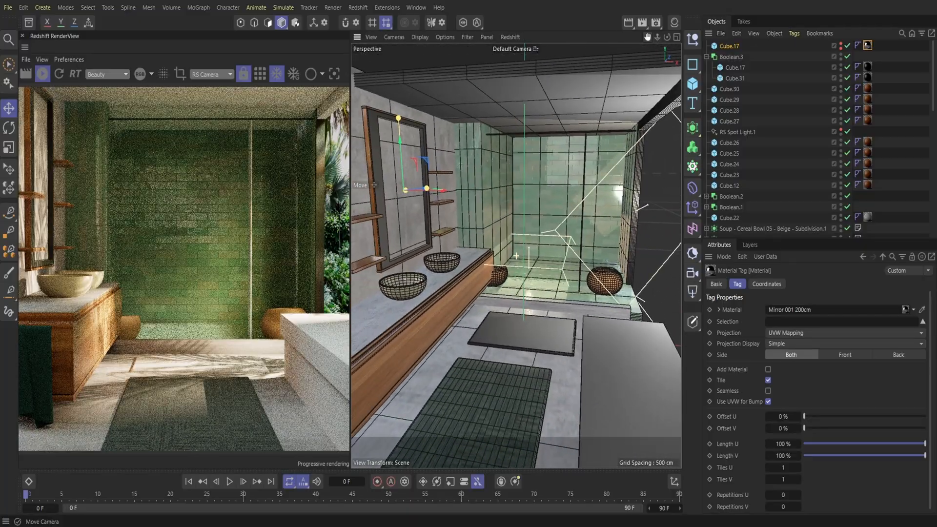
left_click(32, 23)
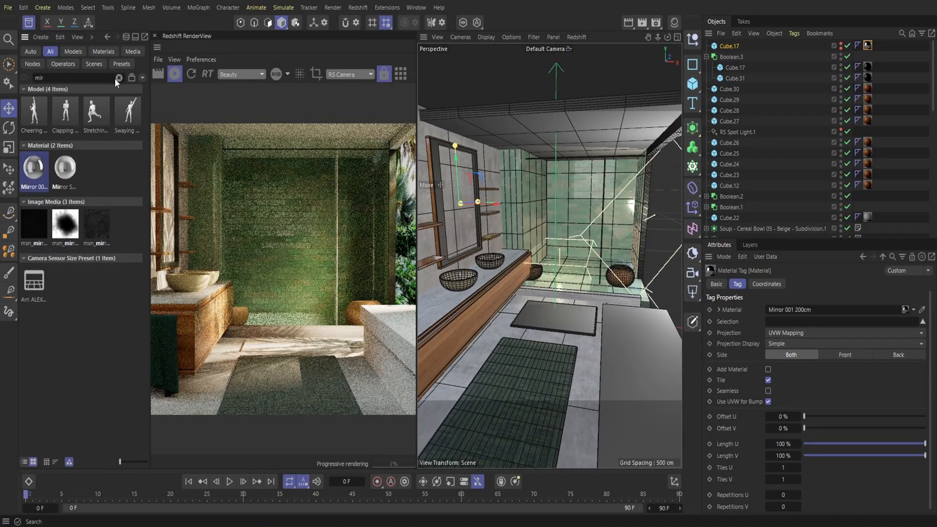
left_click(118, 78)
type("plant")
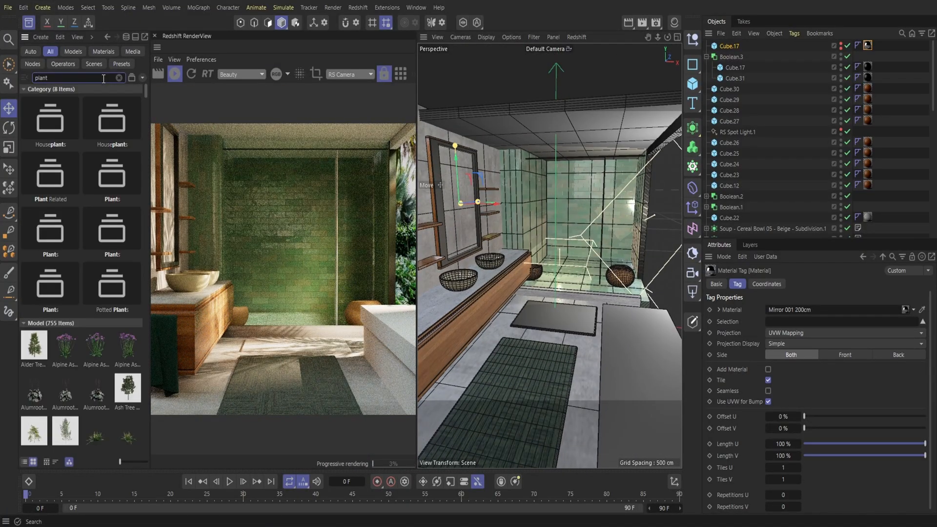
scroll(84, 268, "down", 12)
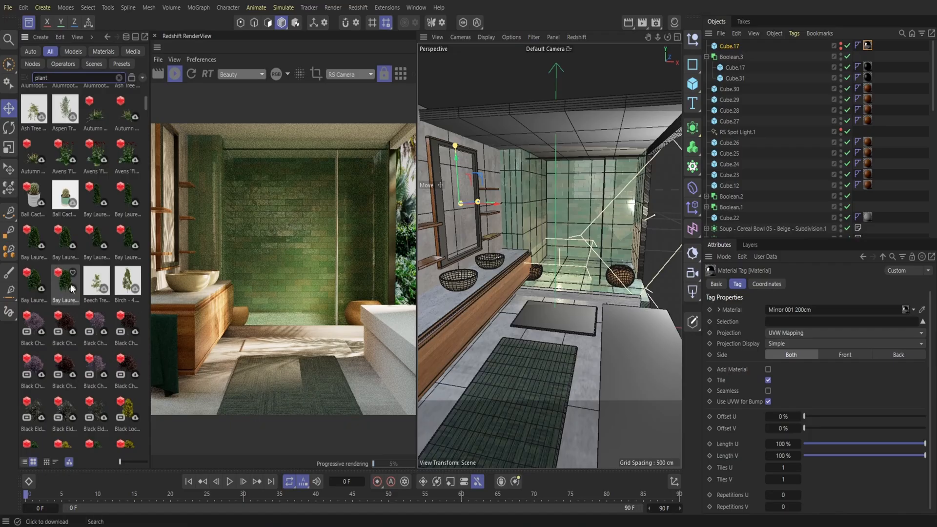
scroll(69, 282, "up", 11)
type("palm")
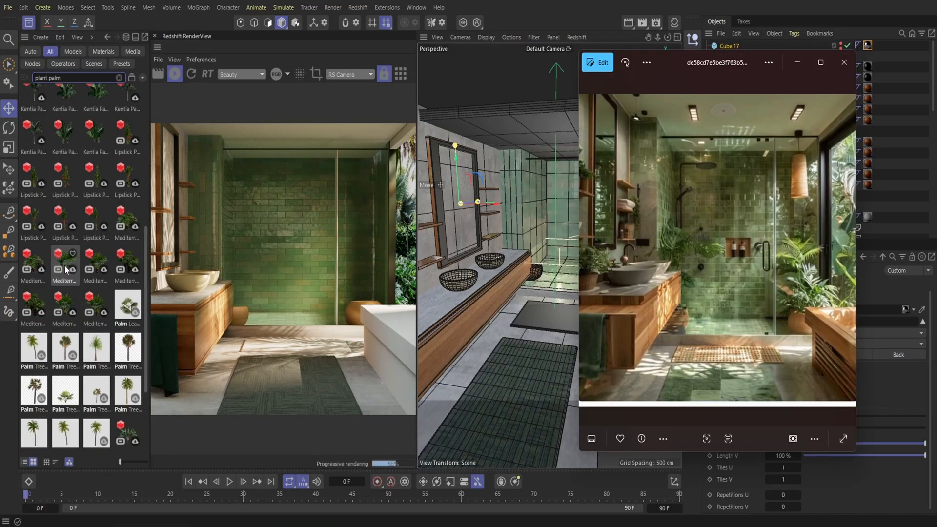
double_click(64, 265)
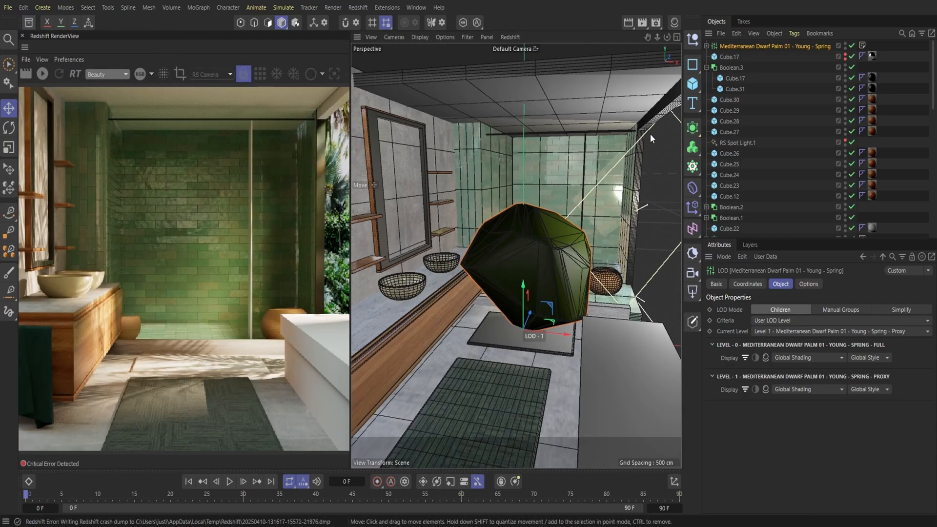
Step: Move the dwarf palm into the round clay pot in the shower corner beside the window
left_click_drag(668, 36, 605, 71)
left_click_drag(589, 329, 681, 300)
left_click_drag(648, 37, 524, 25)
left_click_drag(551, 290, 536, 283)
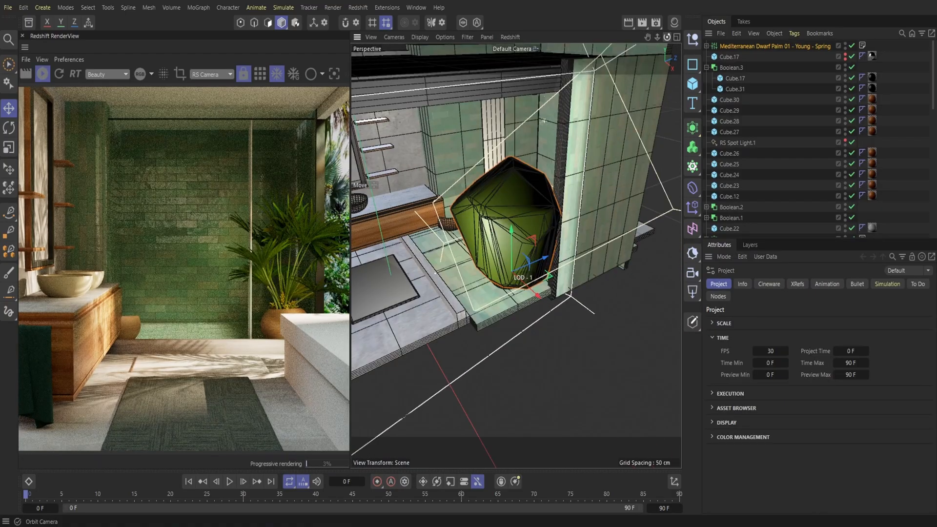
Step: Scale the dwarf palm down with the Place tool so that it fits the pot
left_click_drag(667, 37, 640, 48)
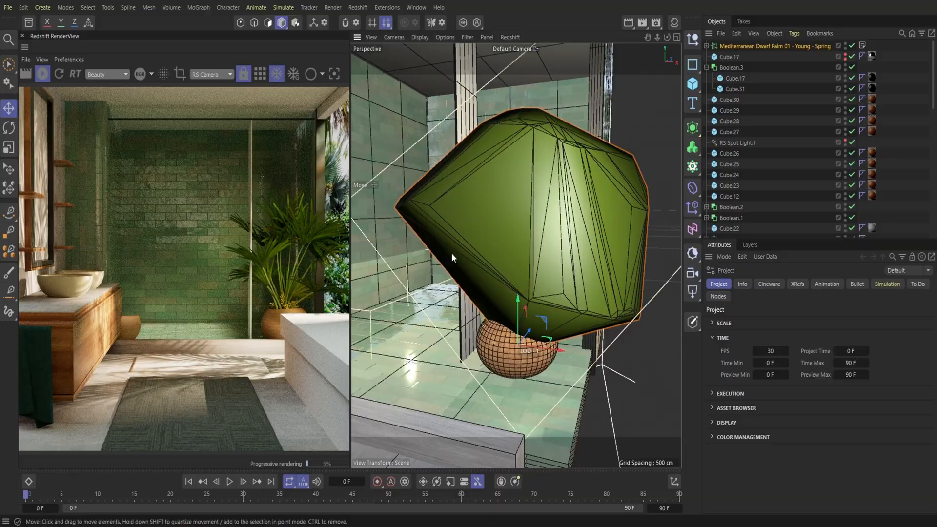
left_click(8, 169)
left_click_drag(533, 107, 542, 172)
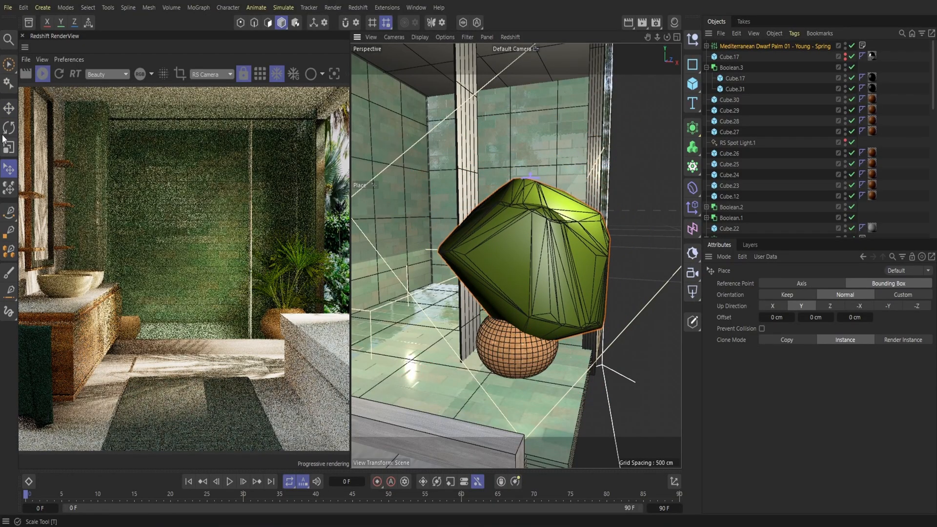
Step: Rotate the dwarf palm in its pot about its vertical axis by about 149 degrees
key("e")
left_click_drag(521, 320, 520, 302)
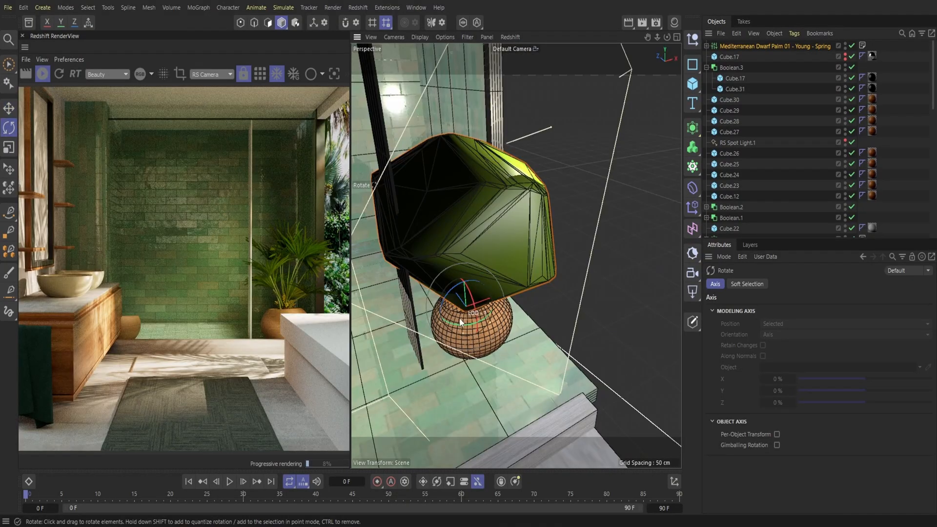
left_click_drag(462, 322, 481, 299)
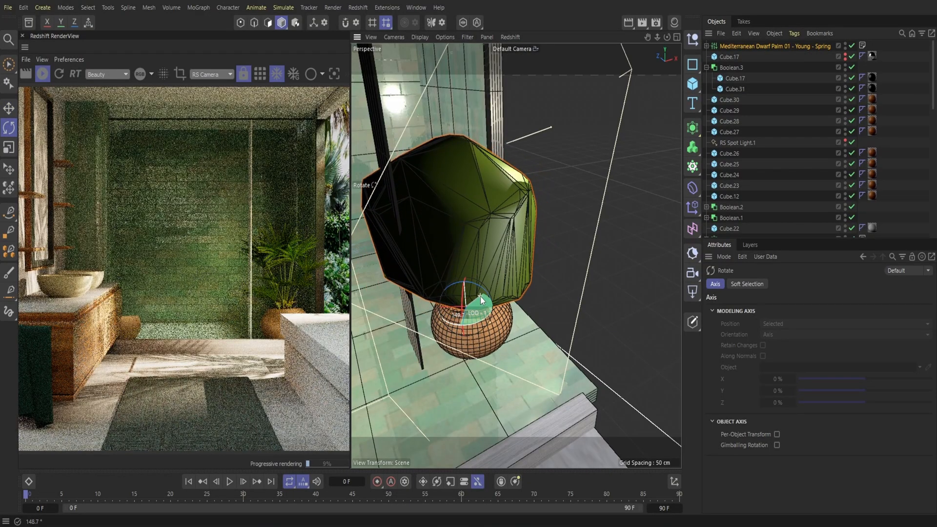
Step: Limit the render preview to a region around the potted palm and rotate the palm further to adjust its leaves
left_click(180, 74)
left_click_drag(219, 248, 302, 257)
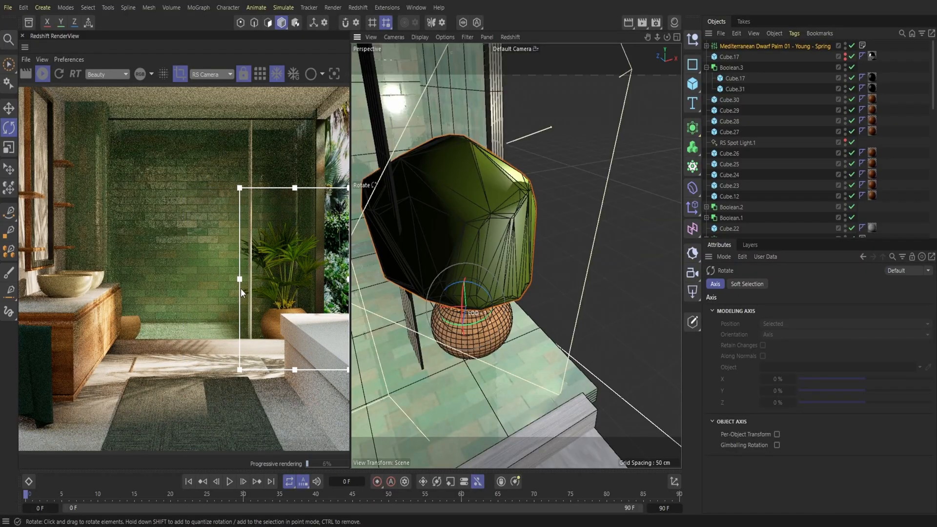
left_click_drag(241, 289, 238, 289)
mouse_move(468, 323)
left_mouse_down()
mouse_move(480, 326)
mouse_move(506, 301)
mouse_move(473, 314)
left_mouse_up()
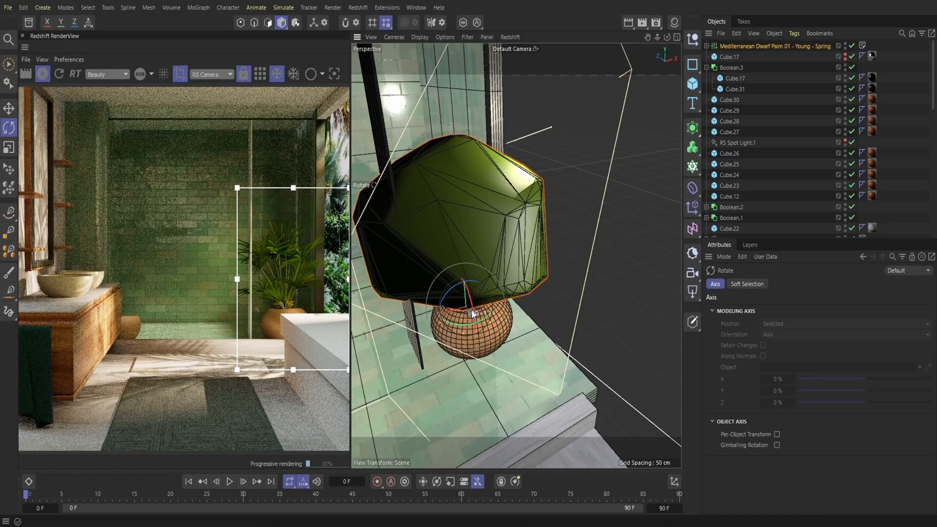
Step: Search the asset library for "redshift plant" and add Traveller's Palm 02 - Young - Dry Season (Early) to the scene
key("shift+F8")
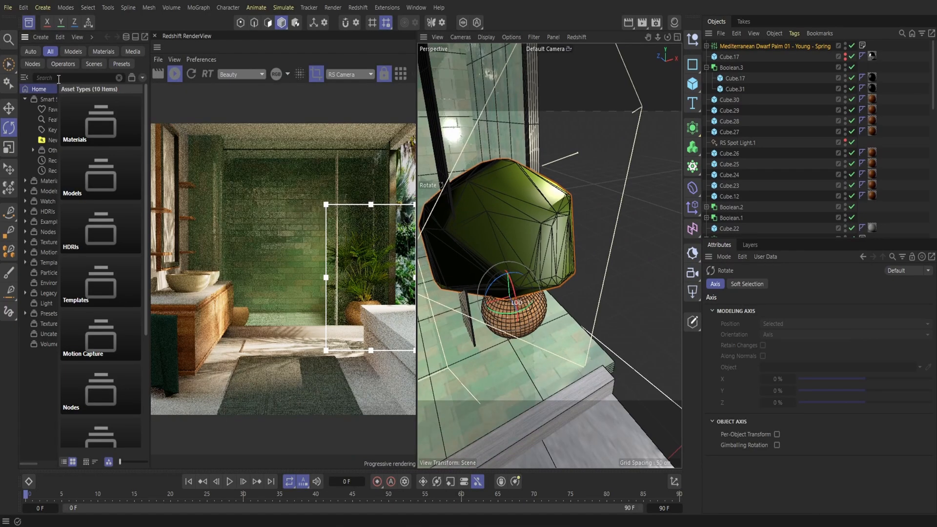
left_click(103, 77)
type("plan")
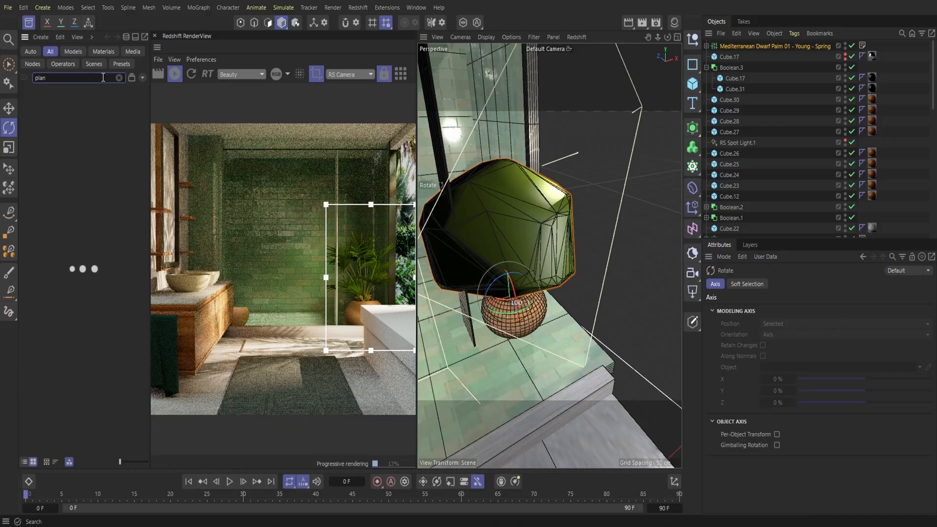
key("BackSpace")
key("BackSpace")
key("BackSpace")
key("BackSpace")
type("redshift plant")
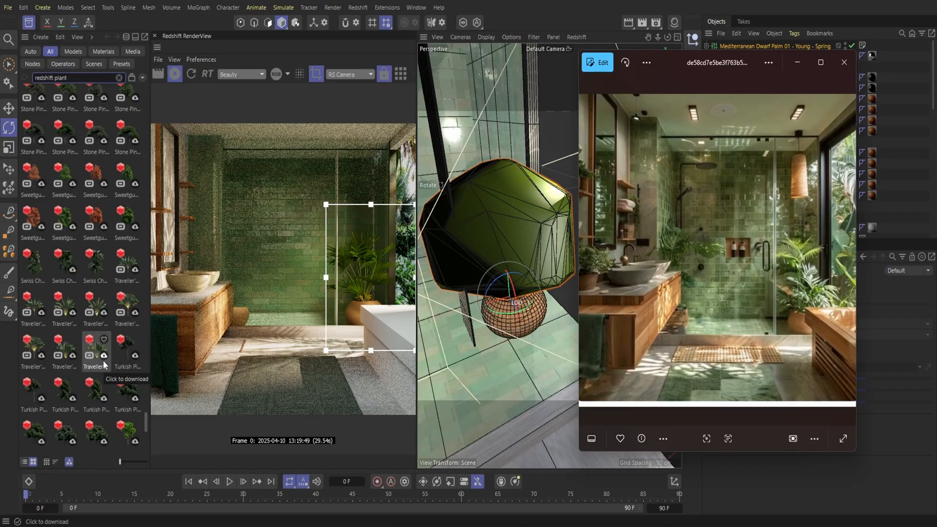
double_click(66, 351)
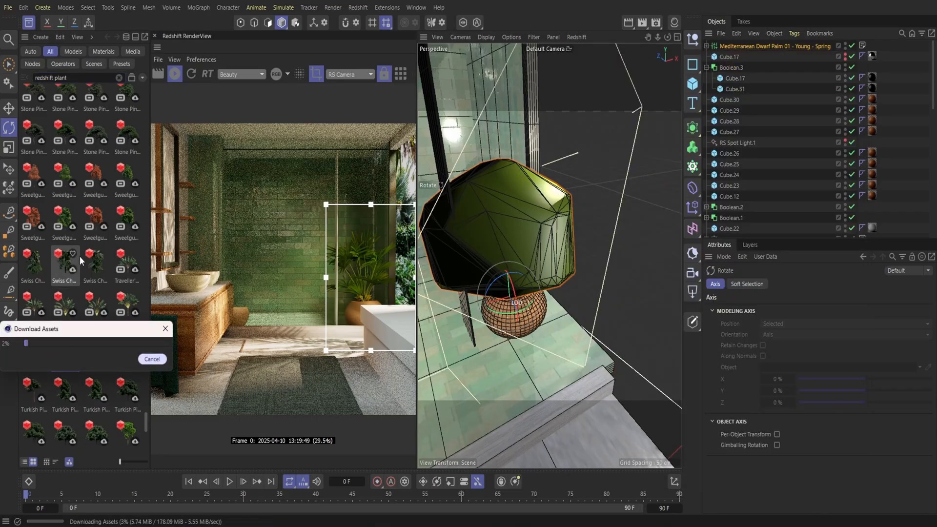
left_click(29, 28)
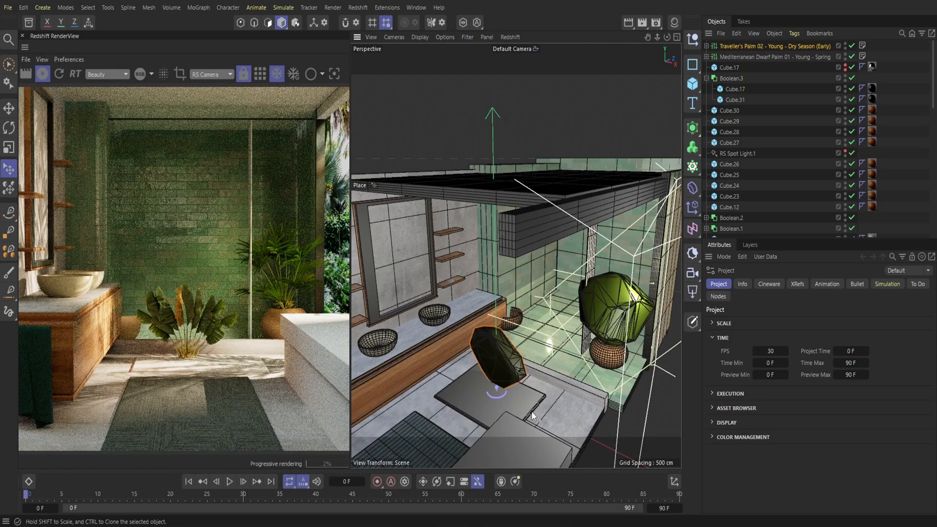
Step: Move the Traveller's Palm into the shower area, turn it, and position it over the pot beside the vanity
left_click(8, 113)
left_click_drag(531, 392, 571, 356)
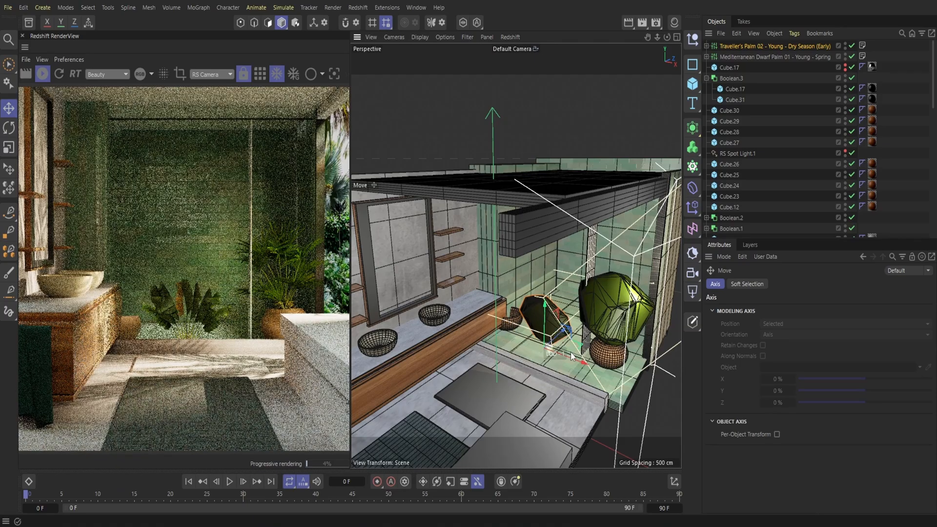
key("r")
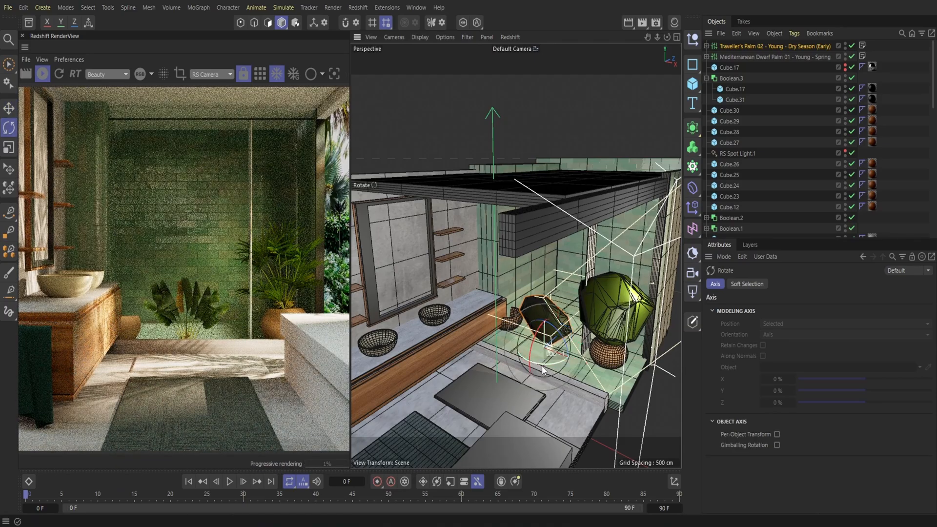
left_click_drag(543, 369, 534, 307)
key("e")
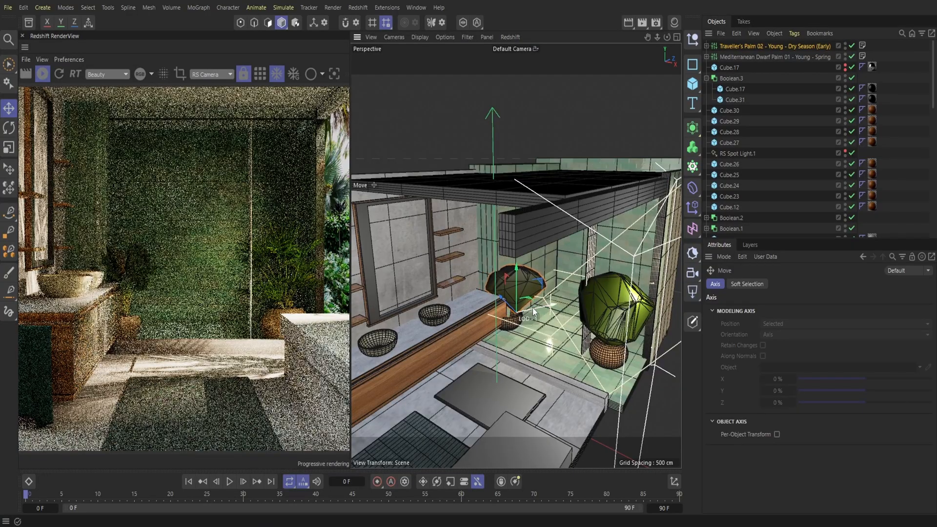
Step: Tilt the Traveller's Palm and nudge it so that it grows out of the pot beside the vanity
key("r")
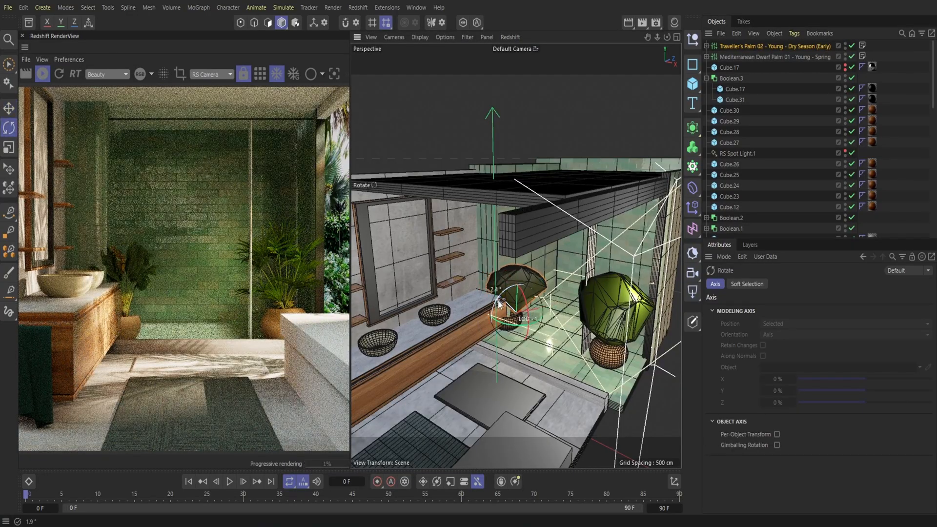
left_click_drag(498, 304, 505, 300)
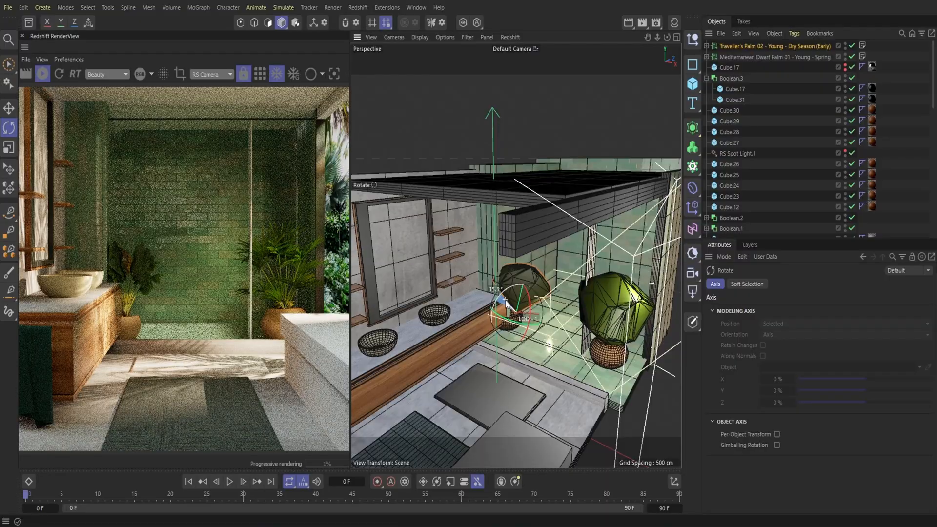
key("e")
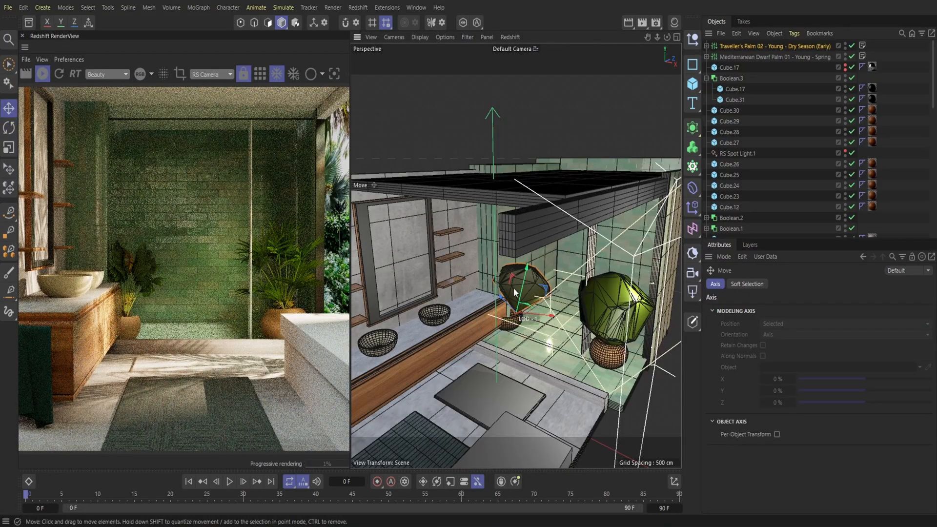
left_click_drag(514, 288, 517, 288)
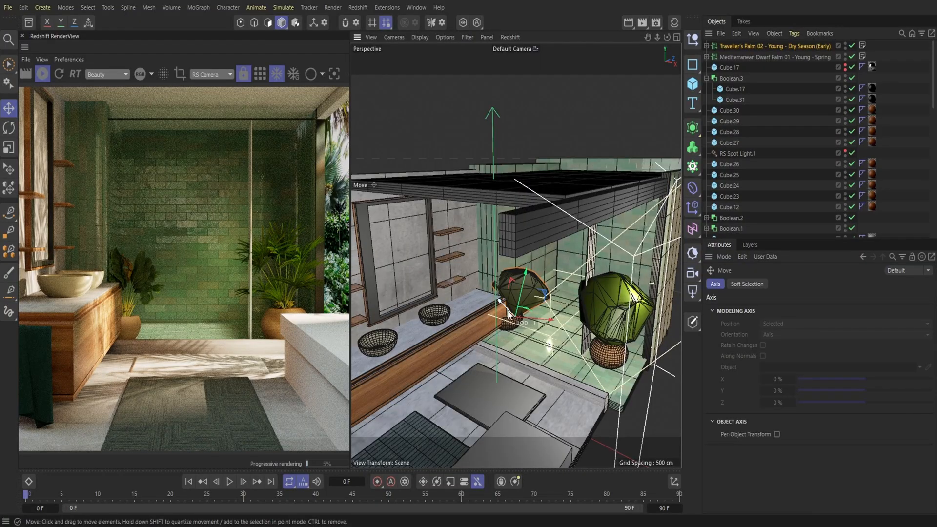
Step: Preview the render through the Perspective view and refine the Traveller's Palm's position, tilt and size in its pot
left_click_drag(657, 38, 623, 128)
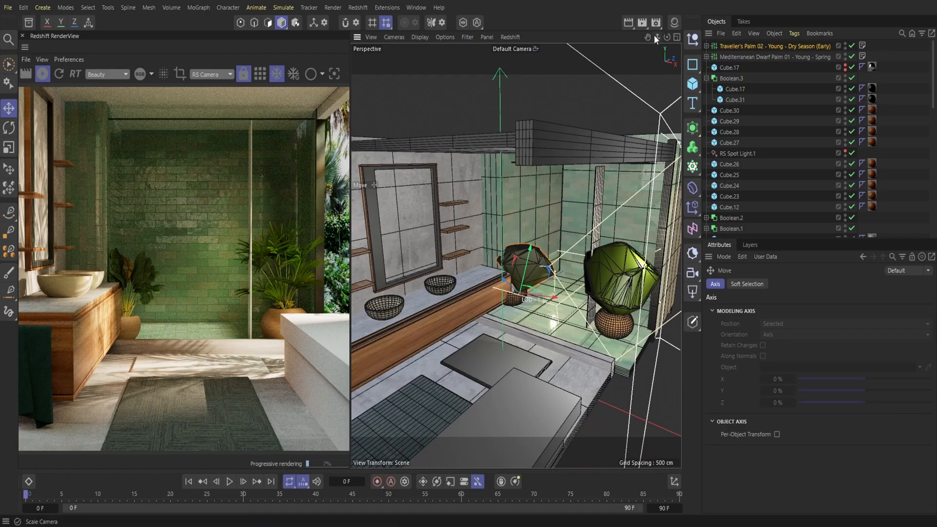
left_click_drag(656, 37, 622, 129)
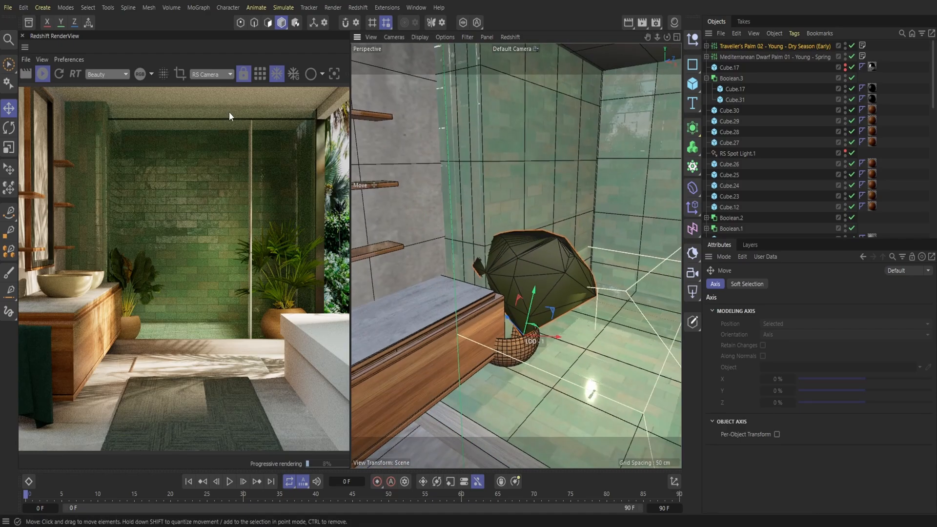
left_click(201, 75)
left_click(200, 105)
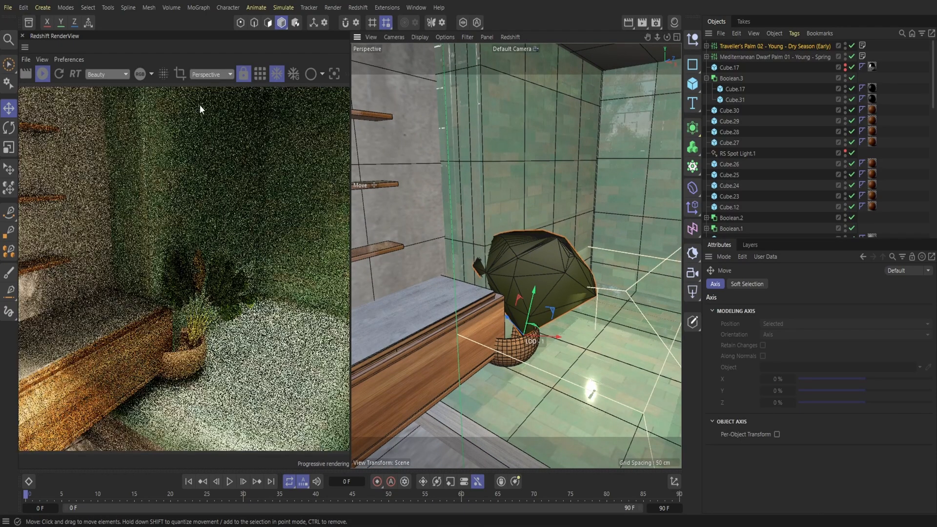
left_click_drag(556, 341, 551, 340)
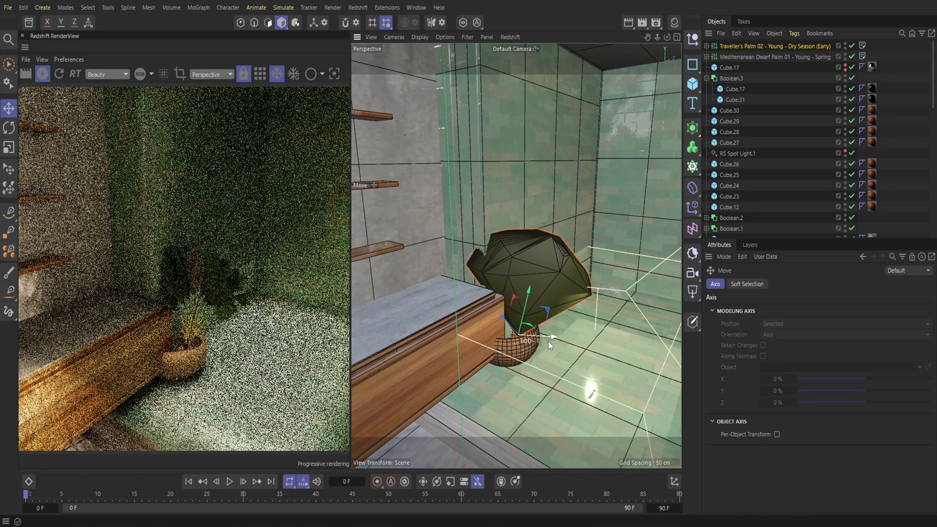
key("r")
left_click_drag(533, 324, 529, 332)
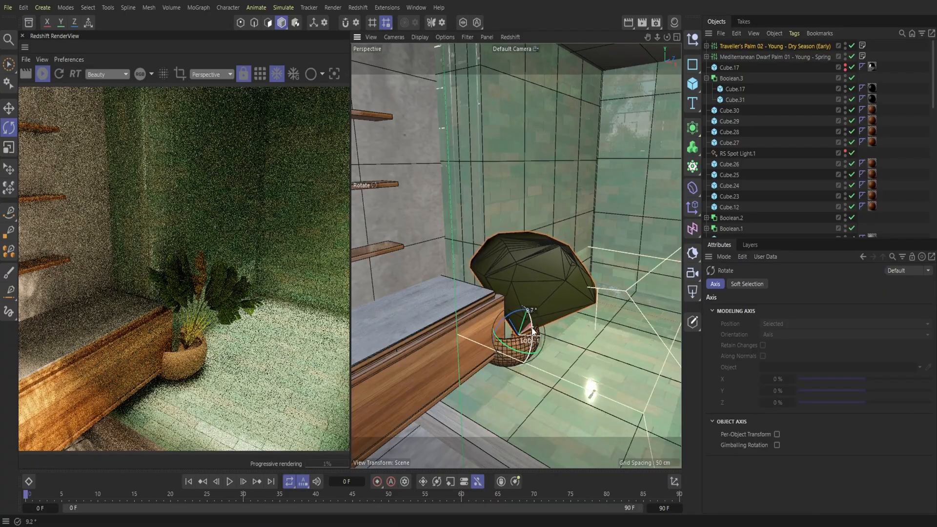
left_click(9, 168)
left_click_drag(551, 232, 553, 226)
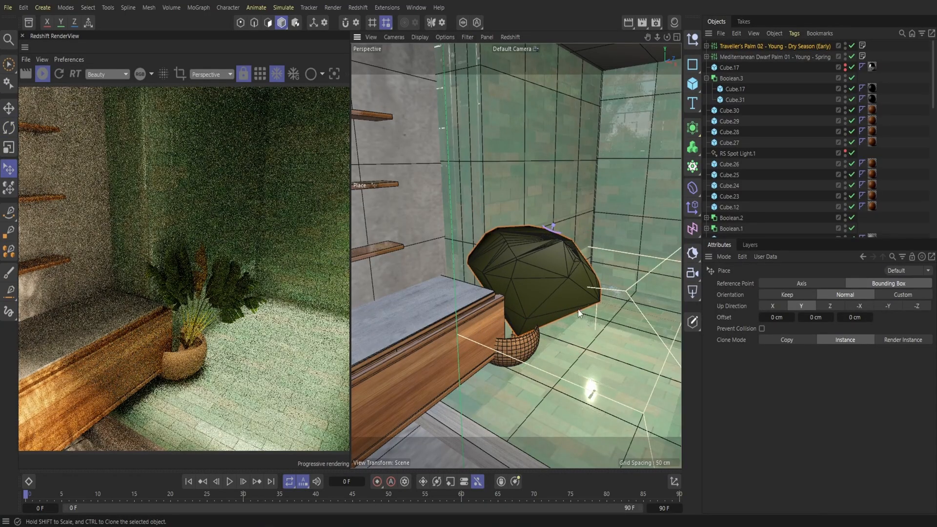
Step: Return the render preview to the RS Camera and fine-tune the Traveller's Palm's rotation
left_click(214, 111)
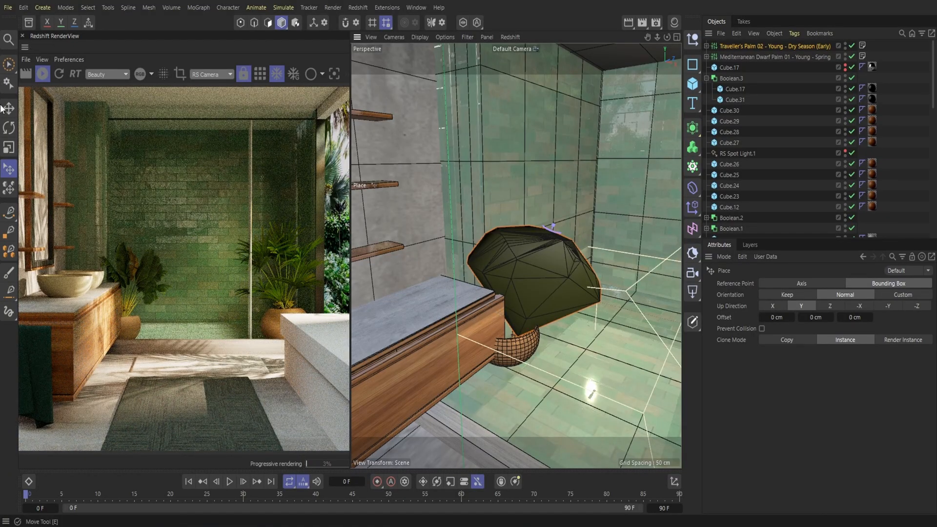
left_click(10, 128)
left_click_drag(510, 350, 515, 348)
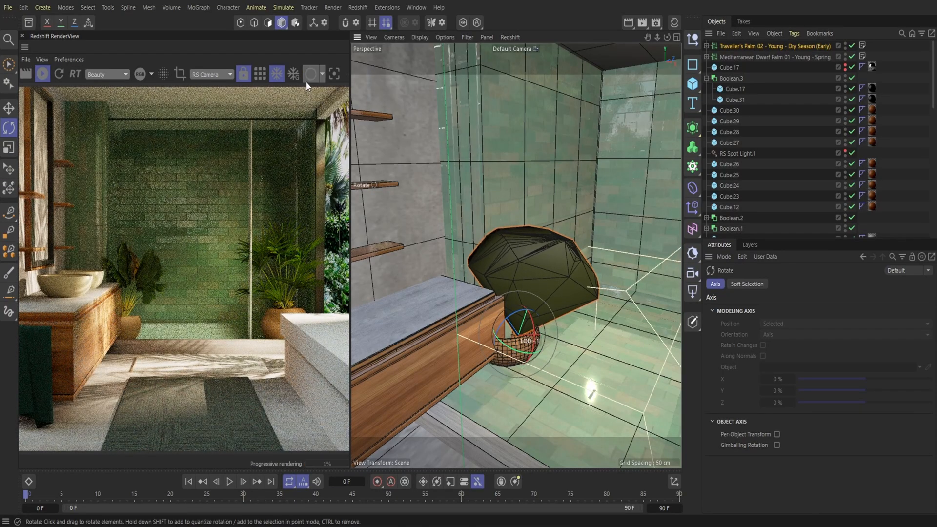
Step: Save the project and add Swiss Cheese Plant 02 - Middle-Aged - Dry Season (Late) from an asset library search for "swiss"
left_click(10, 9)
left_click(26, 143)
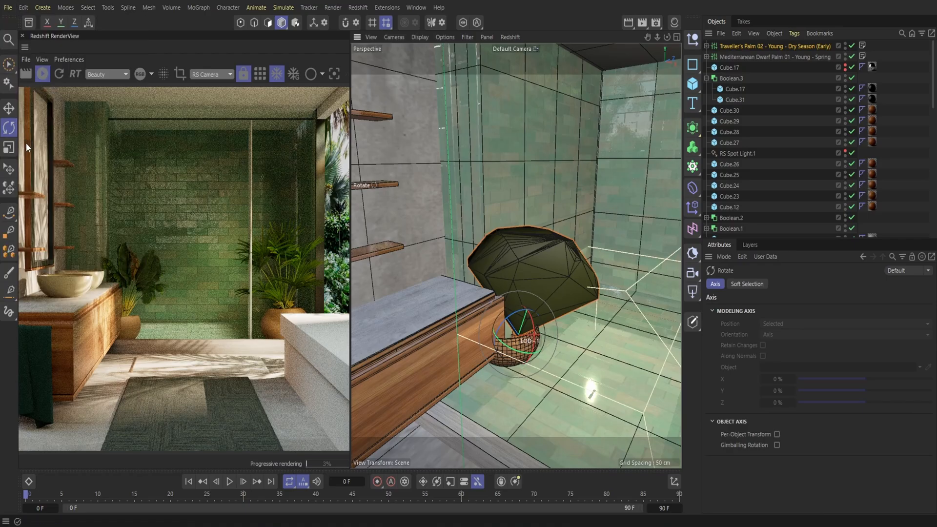
left_click(28, 28)
left_click(79, 77)
type("s")
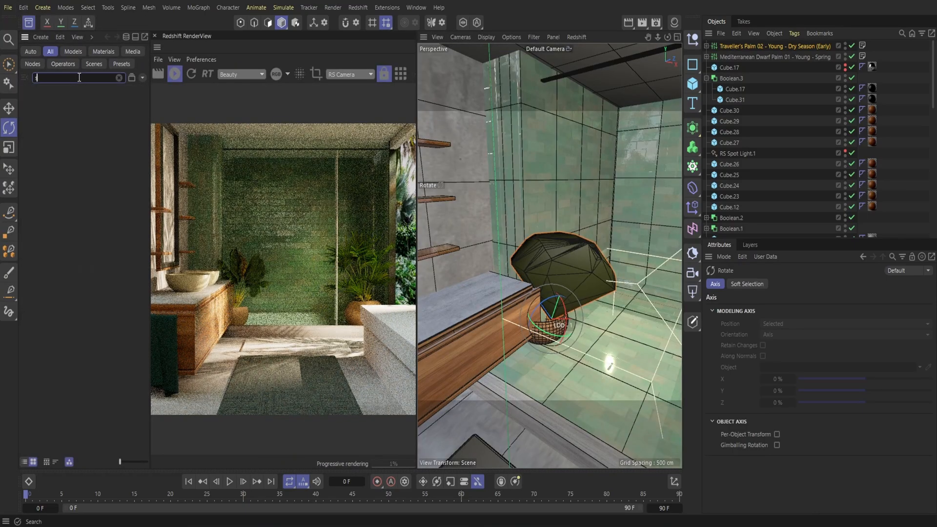
type("wiss")
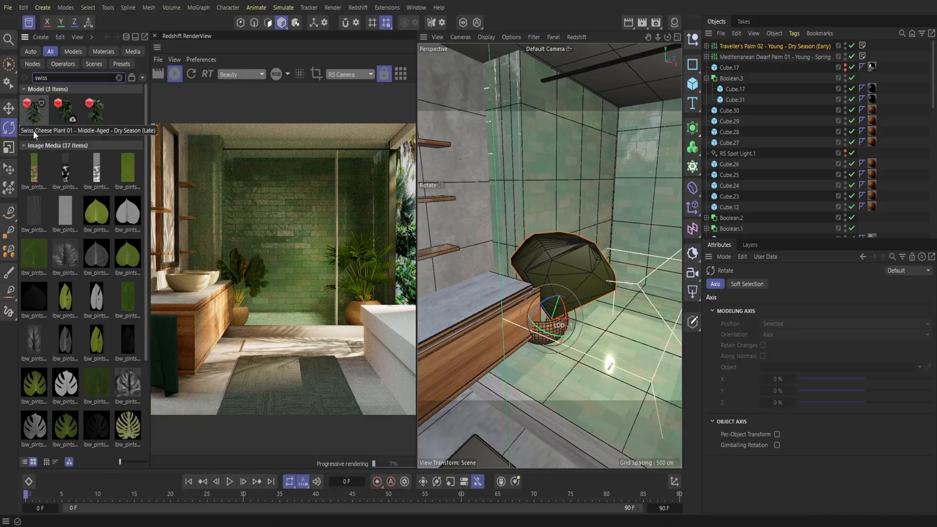
double_click(63, 115)
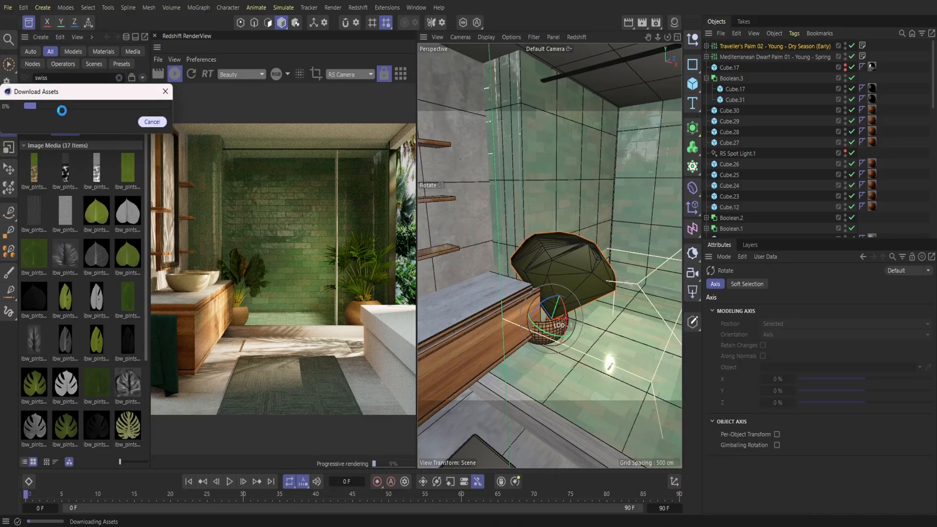
left_click(28, 22)
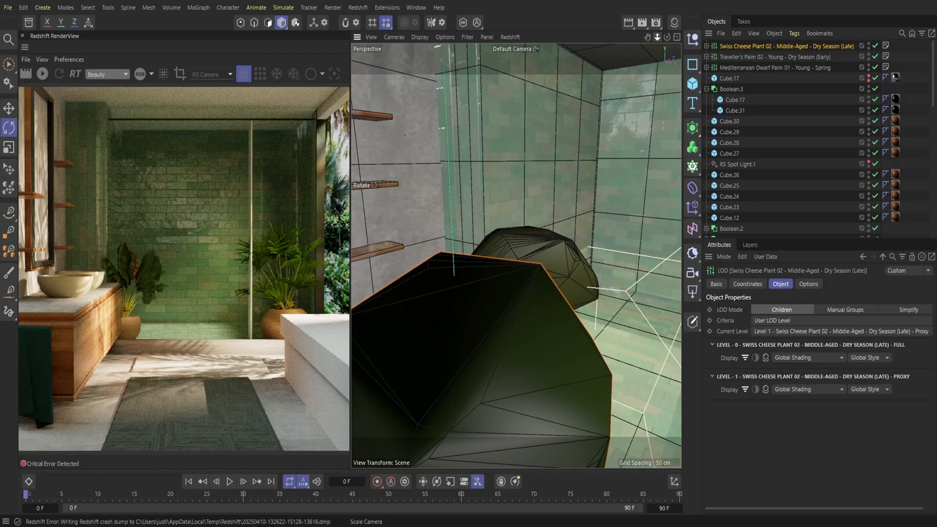
Step: Move the Swiss Cheese Plant behind the dwarf palm at the window side of the shower and save the project
right_click_drag(516, 255, 440, 263, "alt")
left_click(8, 108)
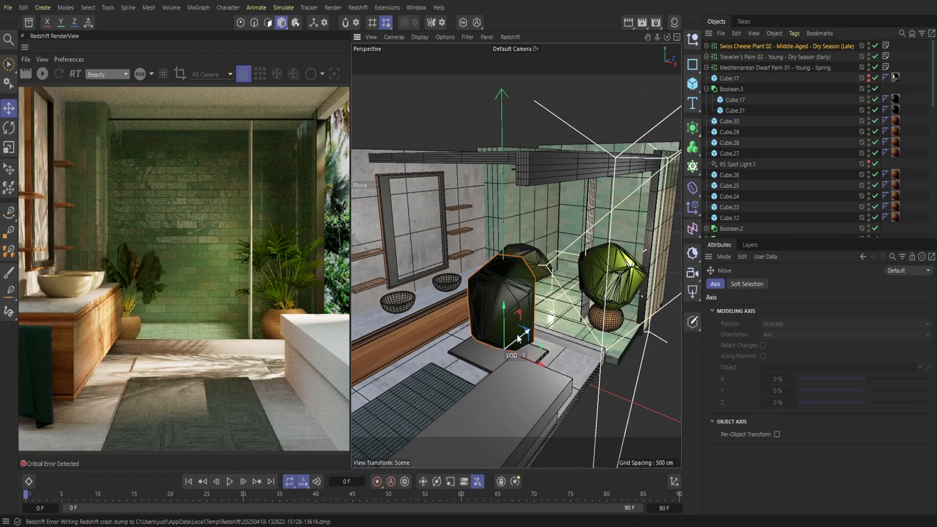
left_click_drag(518, 339, 598, 285)
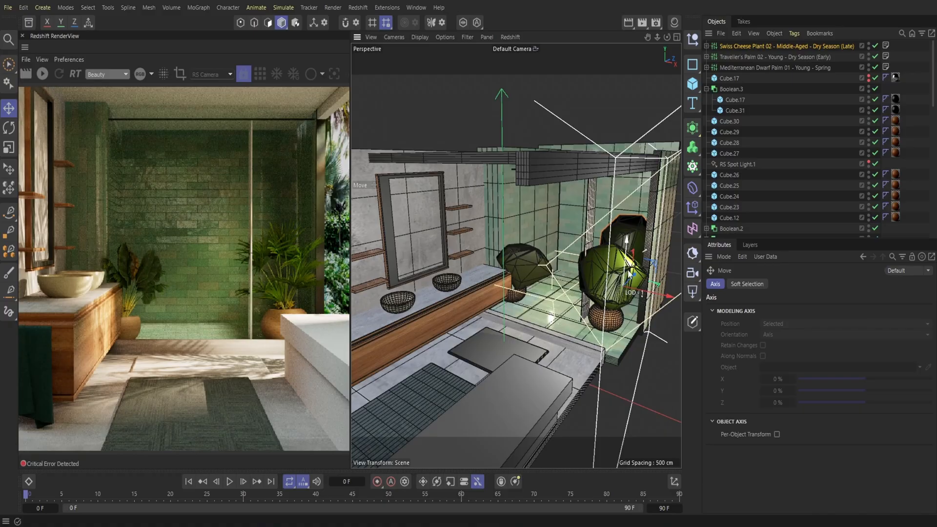
left_click(7, 9)
left_click(34, 146)
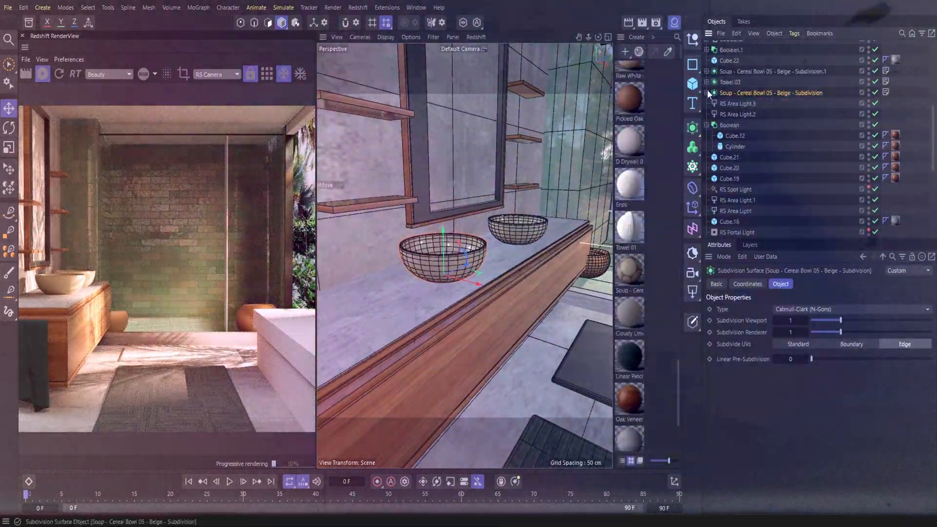
Step: Assign the Pewter Distressed Concrete 01 material to the cereal-bowl washbasins on the vanity
left_click(905, 104)
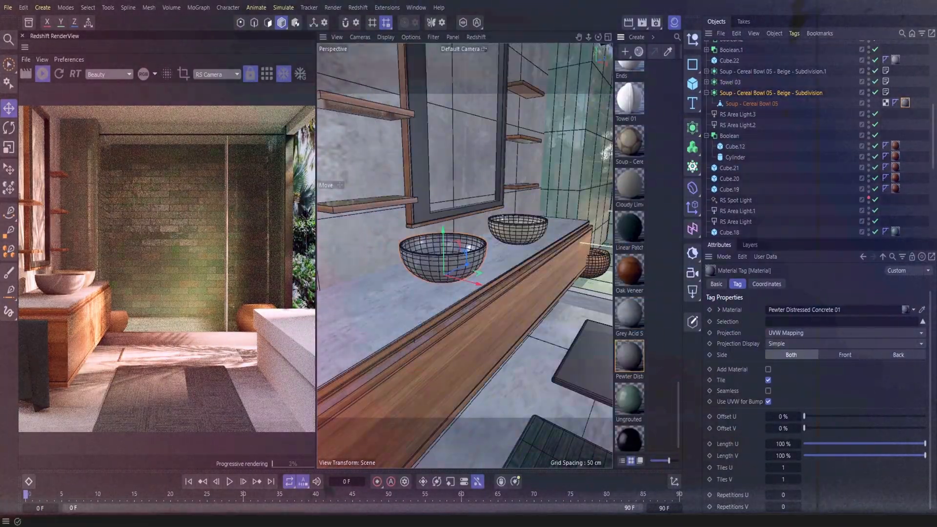
left_click(706, 71)
key("alt+Tab")
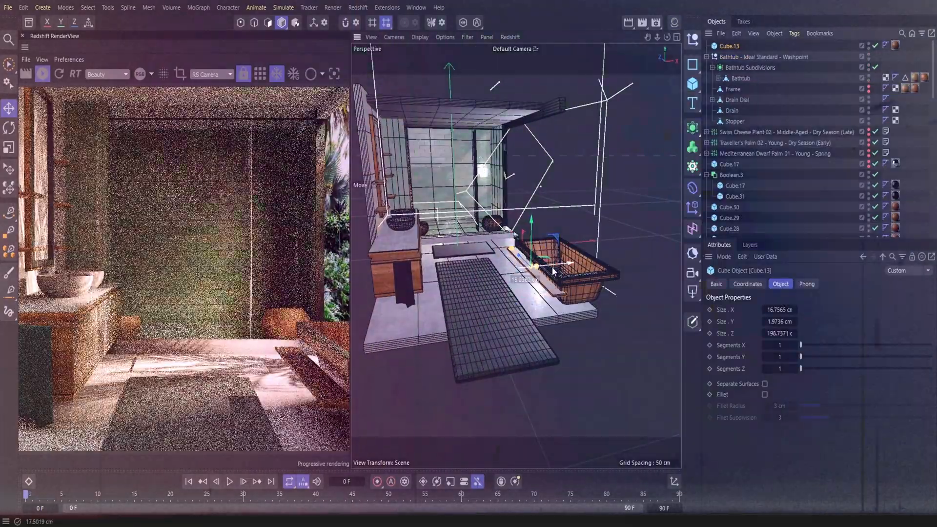
Step: Duplicate the thin wooden slat repeatedly and space the copies vertically to clad the side of the bathtub
key("ctrl+c")
key("ctrl+v")
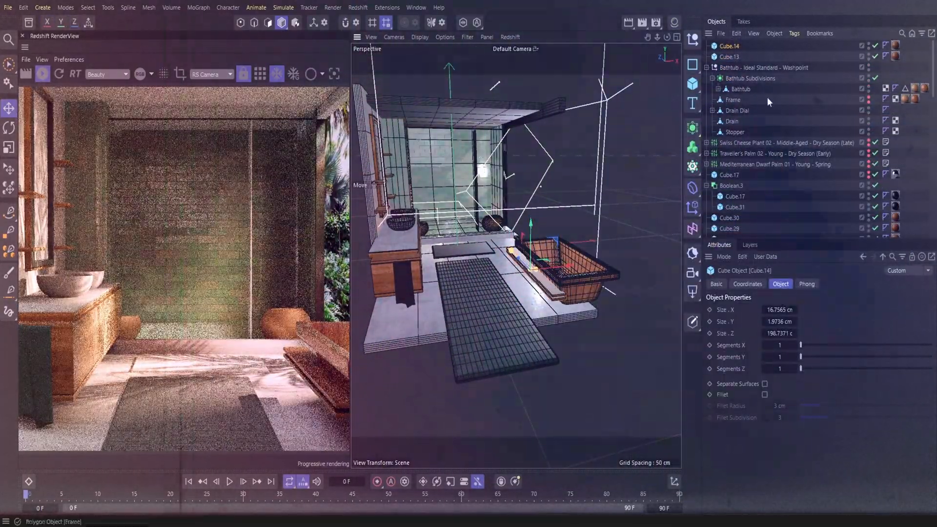
left_click_drag(768, 62, 722, 43)
key("ctrl+c")
key("ctrl+v")
left_click_drag(531, 237, 530, 230)
left_click_drag(768, 84, 720, 41)
key("ctrl+c")
key("ctrl+v")
left_click_drag(531, 253, 530, 230)
left_click_drag(755, 125, 718, 34)
left_click_drag(530, 226, 526, 263)
Step: Following the reference image, fit a wooden corner post of about 18 × 82 × 30 cm at the shower end of the bathtub slats
key("alt+Tab")
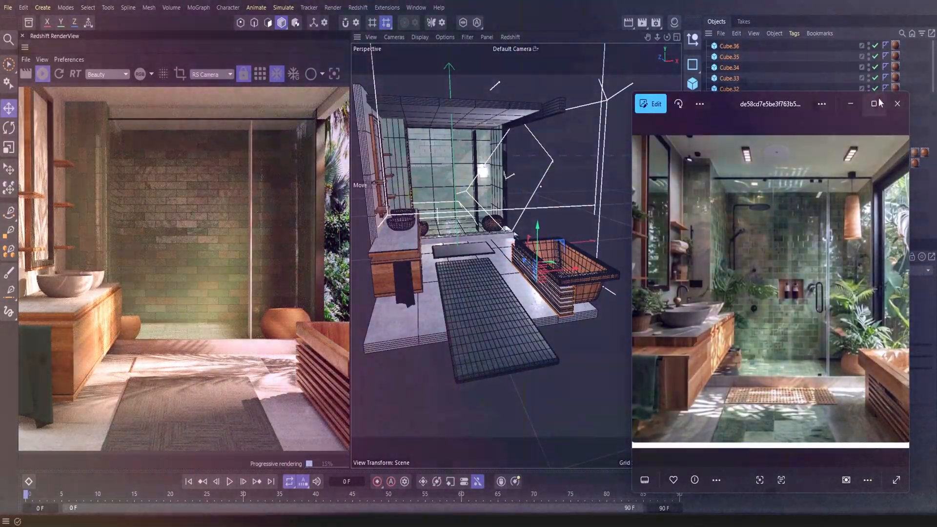
key("alt+Tab")
left_click_drag(446, 240, 526, 239)
left_click_drag(480, 220, 545, 239)
left_click_drag(667, 37, 629, 54)
scroll(453, 280, "up", 3)
left_click_drag(460, 248, 501, 227)
key("alt+Tab")
left_click_drag(483, 262, 502, 269)
key("alt+Tab")
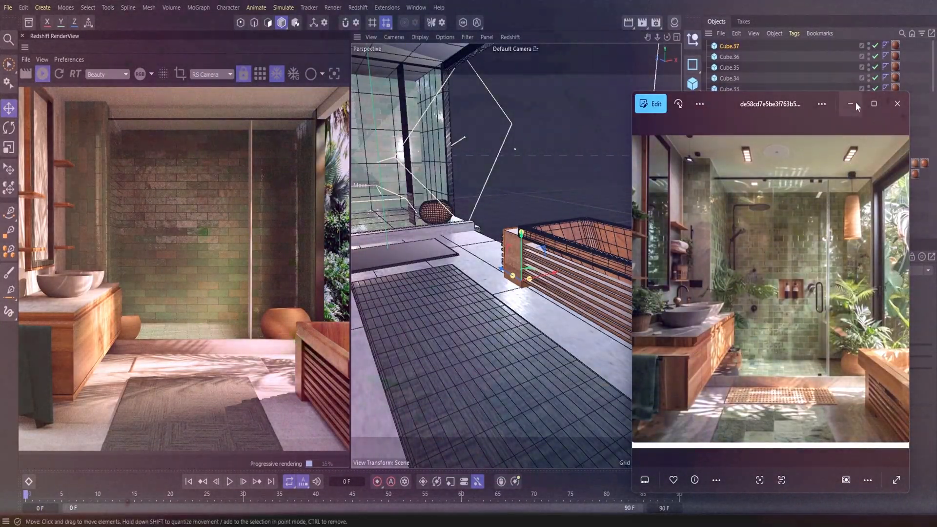
left_click(856, 104)
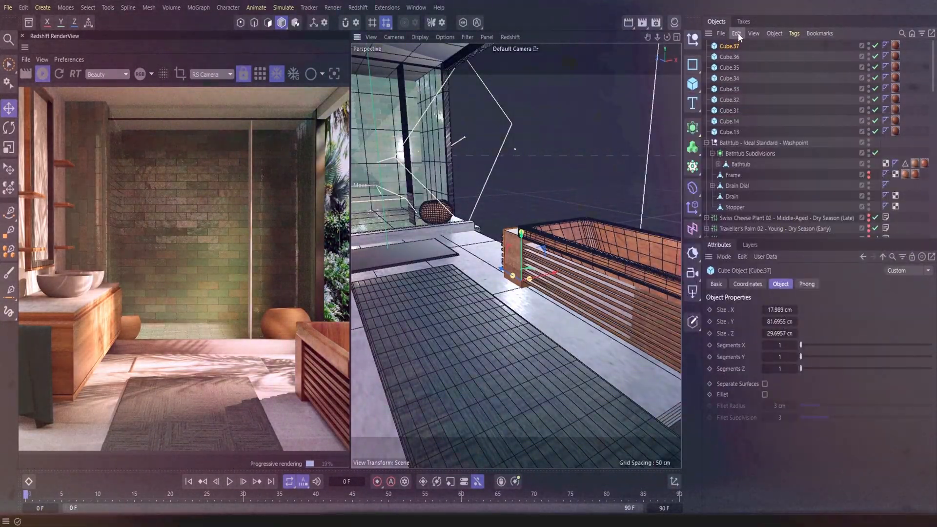
Step: Duplicate the corner post, rotate the copy to lie flat, and stretch it along the bathtub's side as a rim board
key("ctrl+c")
key("ctrl+v")
key("r")
left_click_drag(507, 239, 525, 298)
key("e")
left_click_drag(509, 215, 525, 240)
left_click_drag(523, 237, 519, 196)
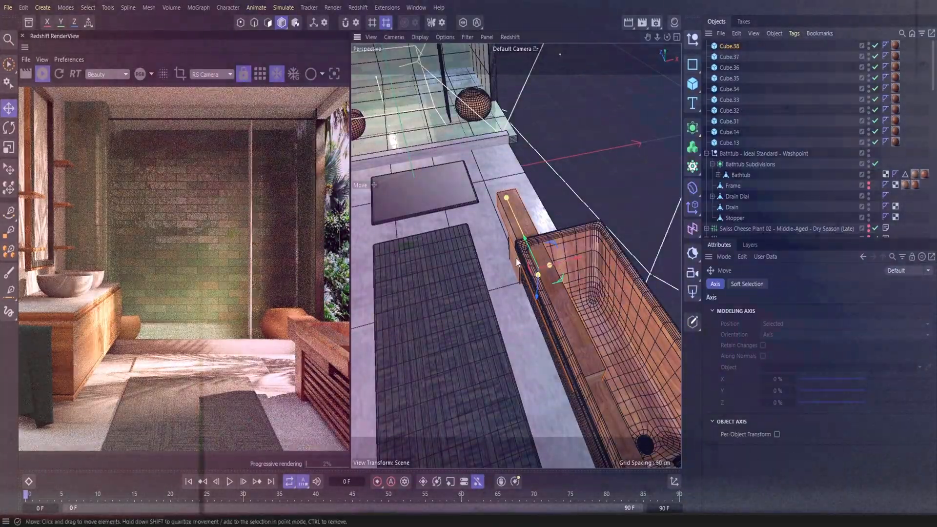
left_click_drag(526, 243, 581, 237)
left_click_drag(490, 227, 522, 237)
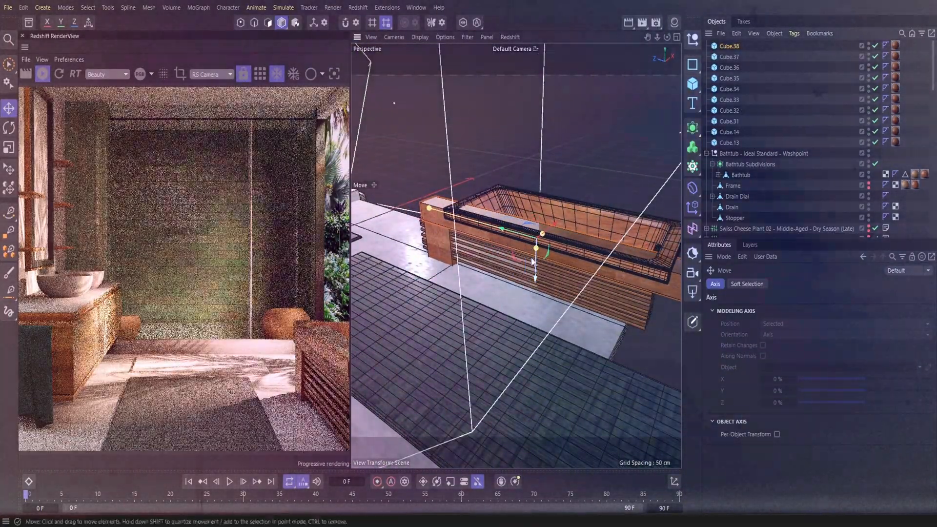
Step: Limit the render preview to the bathtub region and narrow and align the rim board along the tub's outer edge, matching the reference image
left_click(180, 73)
left_click_drag(267, 377, 272, 377)
left_click_drag(517, 273, 488, 332, "alt")
left_click_drag(561, 258, 552, 261)
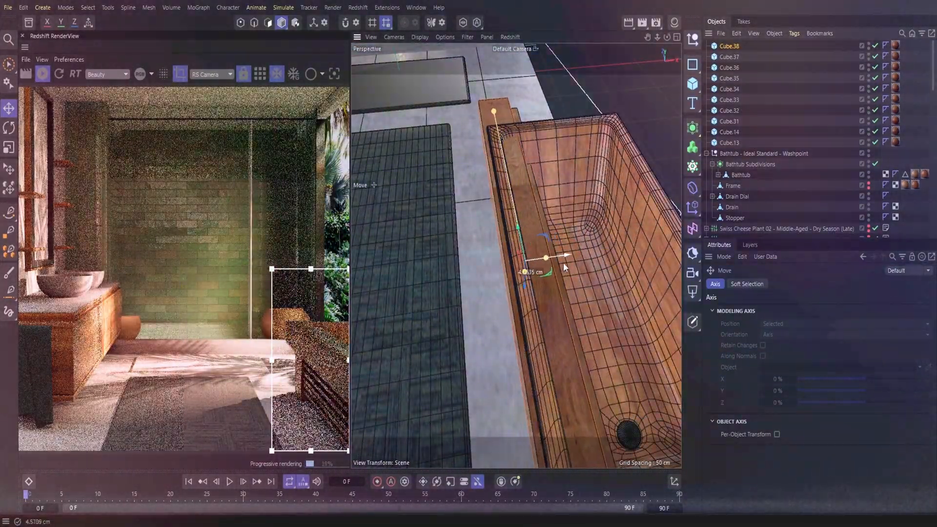
mouse_move(526, 312)
left_mouse_down("alt")
mouse_move(556, 249)
mouse_move(519, 312)
left_mouse_up("alt")
key("alt+Tab")
key("alt+Tab")
left_click_drag(546, 261, 488, 331)
left_click_drag(499, 239, 492, 289)
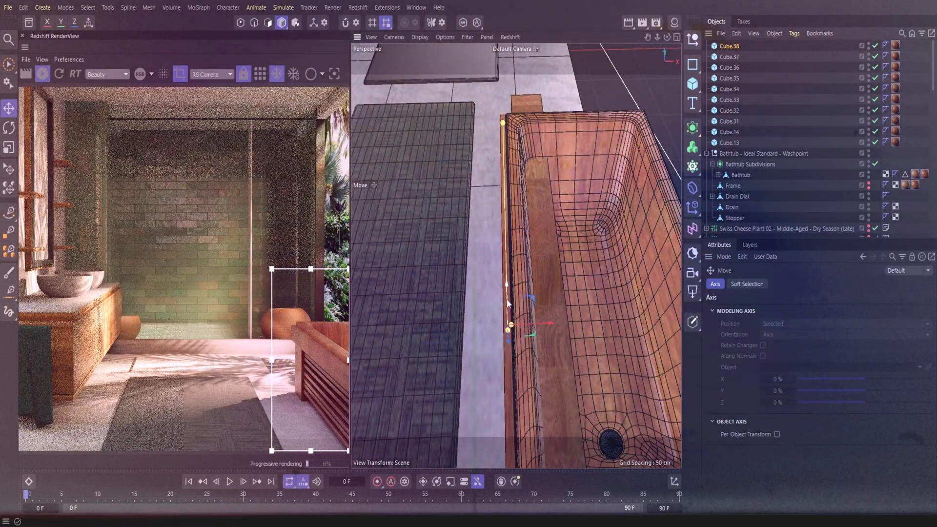
key("alt+Tab")
key("alt+Tab")
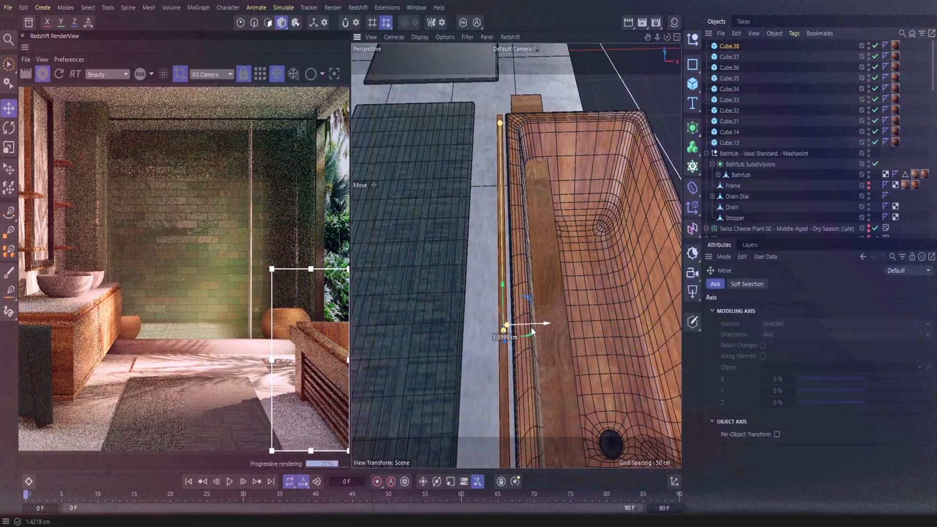
Step: Duplicate the rim board, rotate and place the copy across the bathtub's shower end, and select both boards together
key("ctrl+c")
key("ctrl+v")
key("r")
left_click_drag(521, 348, 484, 339)
key("e")
left_click_drag(509, 361, 504, 163)
left_click_drag(541, 118, 725, 115)
left_click(729, 57, "shift")
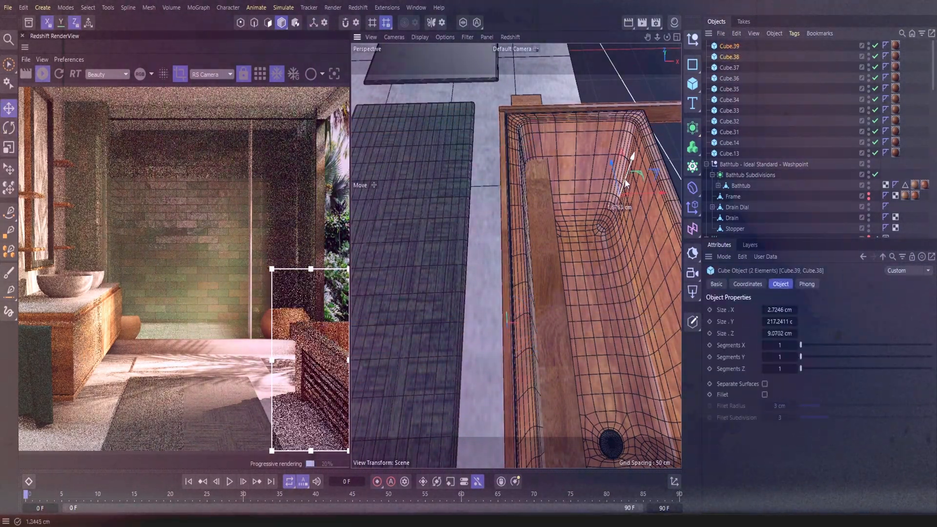
Step: Align the two bathtub rim boards and shorten the shower-end board to about 79 cm to match the tub's width
left_click_drag(622, 185, 622, 180)
scroll(669, 141, "down", 2)
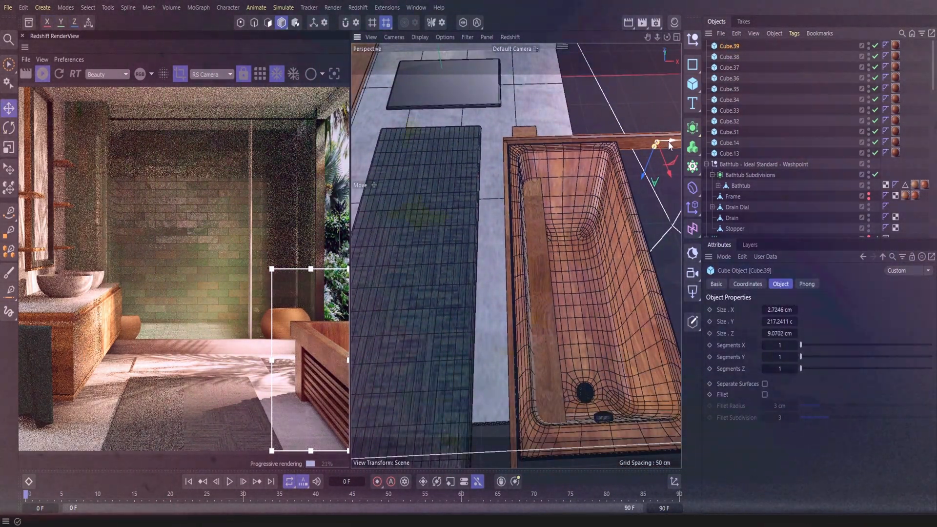
scroll(668, 142, "down", 5)
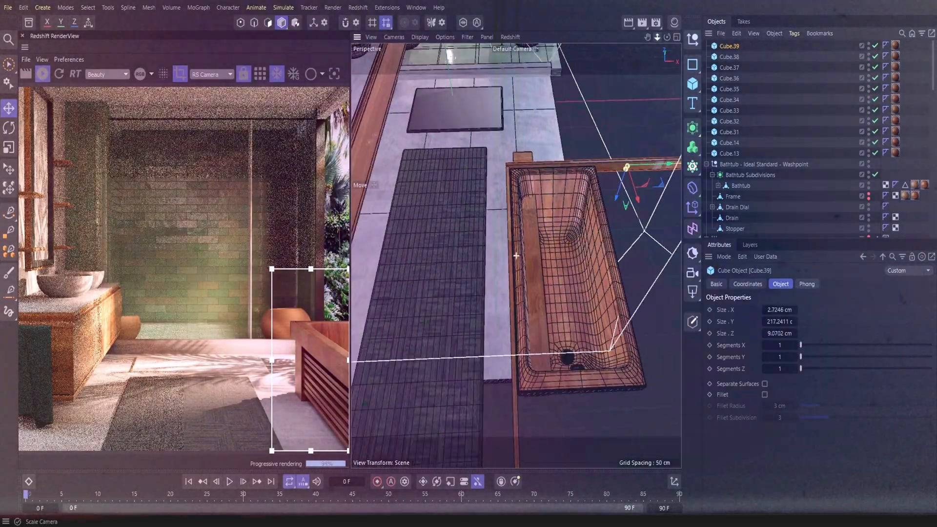
left_click_drag(645, 201, 602, 203)
left_click_drag(620, 203, 577, 205)
Step: Remove the render region limit to preview the full frame and compare the bathtub surround with the reference image
left_click(180, 74)
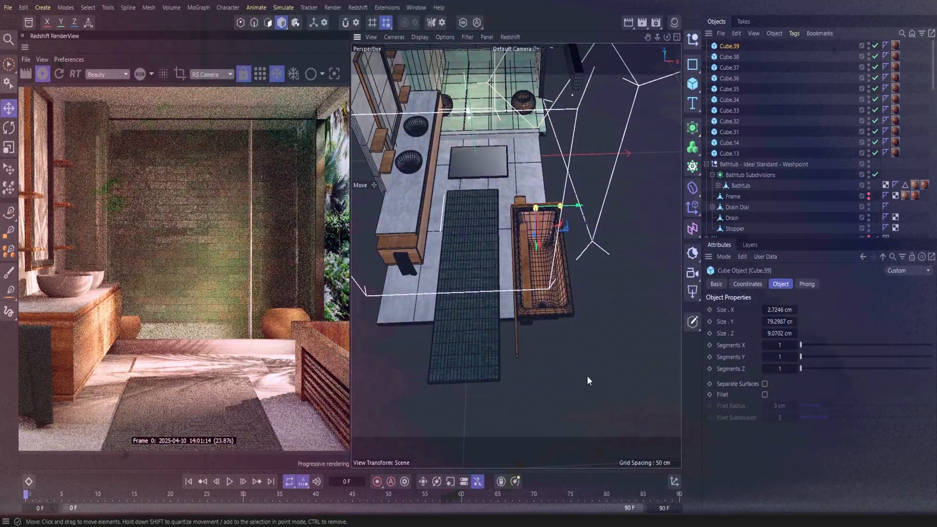
key("alt+Tab")
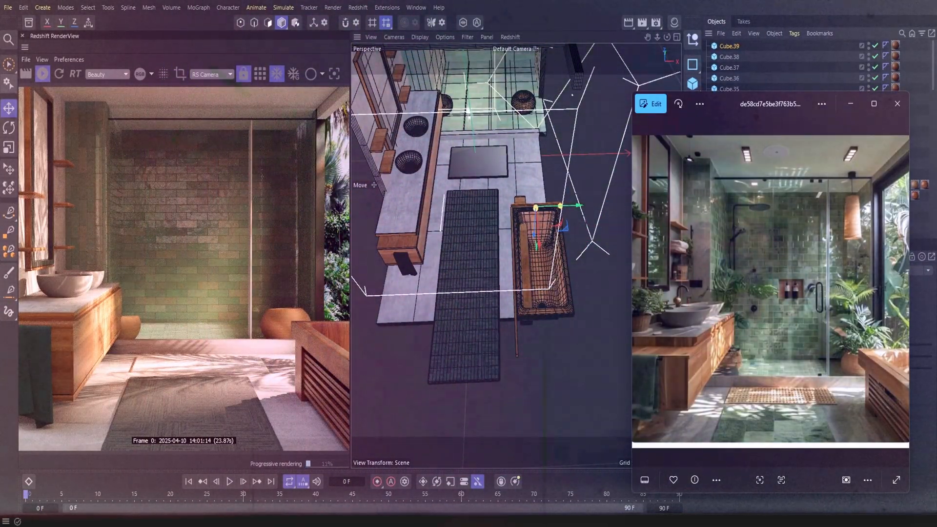
key("alt+Tab")
Step: Duplicate the palm-textured spot light that has an intensity of 250000 and an exposure of 3
scroll(706, 162, "down", 3)
left_click(739, 164)
scroll(659, 132, "down", 5)
key("ctrl+c")
key("ctrl+v")
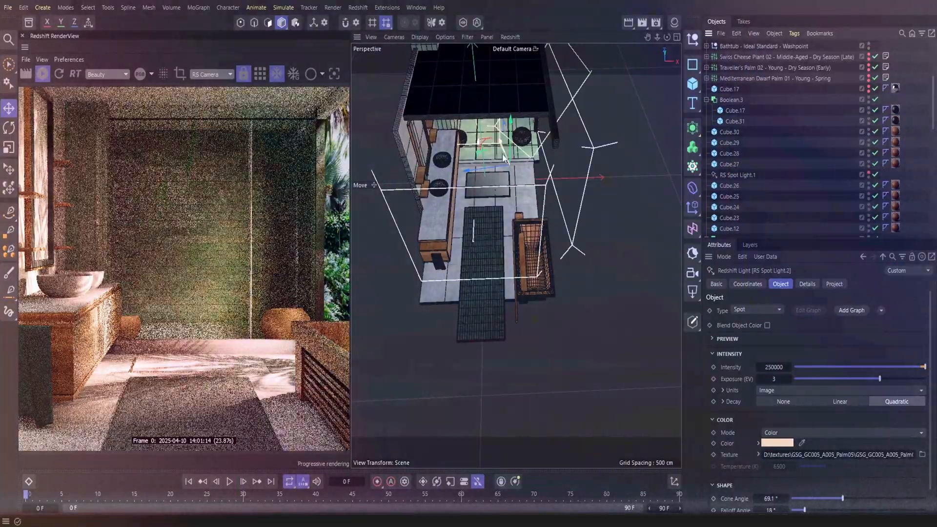
scroll(761, 105, "up", 4)
Step: Place and aim the copied spot light just outside the bathtub's open end, with a 20° cone angle
left_click(868, 44)
key("r")
left_click_drag(579, 334, 543, 295)
left_click(755, 47)
scroll(866, 380, "down", 2)
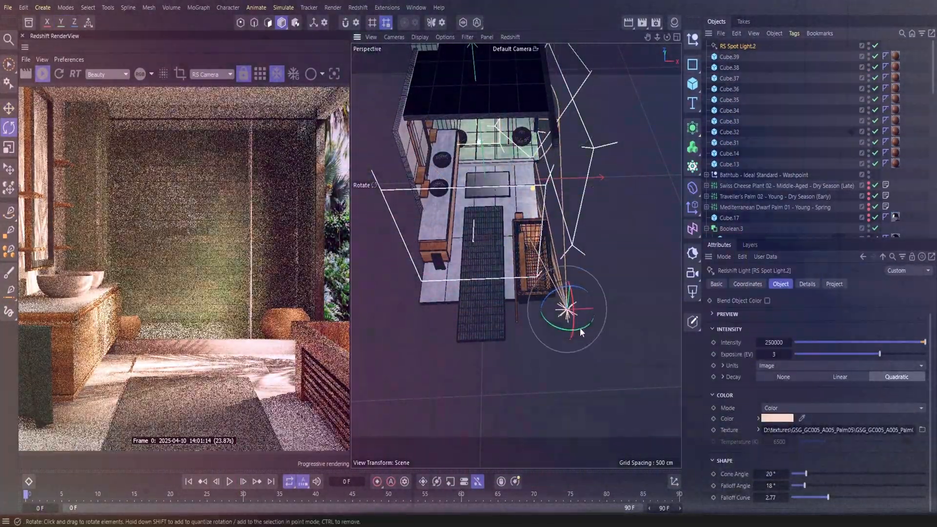
Step: Widen the copied spot light's cone angle, turn it toward the floor area, and shift it about 81 cm beside the bathtub's open end
left_click_drag(806, 474, 851, 473)
left_click_drag(578, 315, 580, 273)
key("e")
left_click_drag(561, 290, 565, 313)
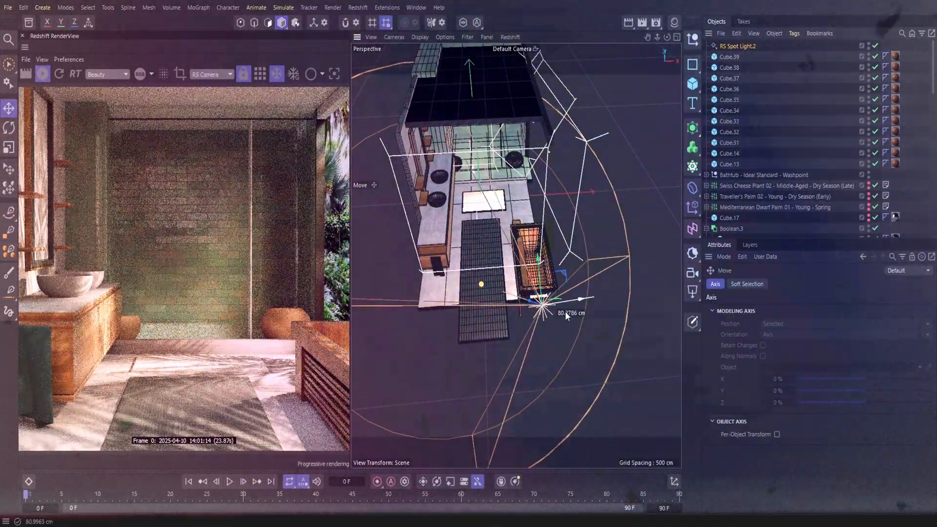